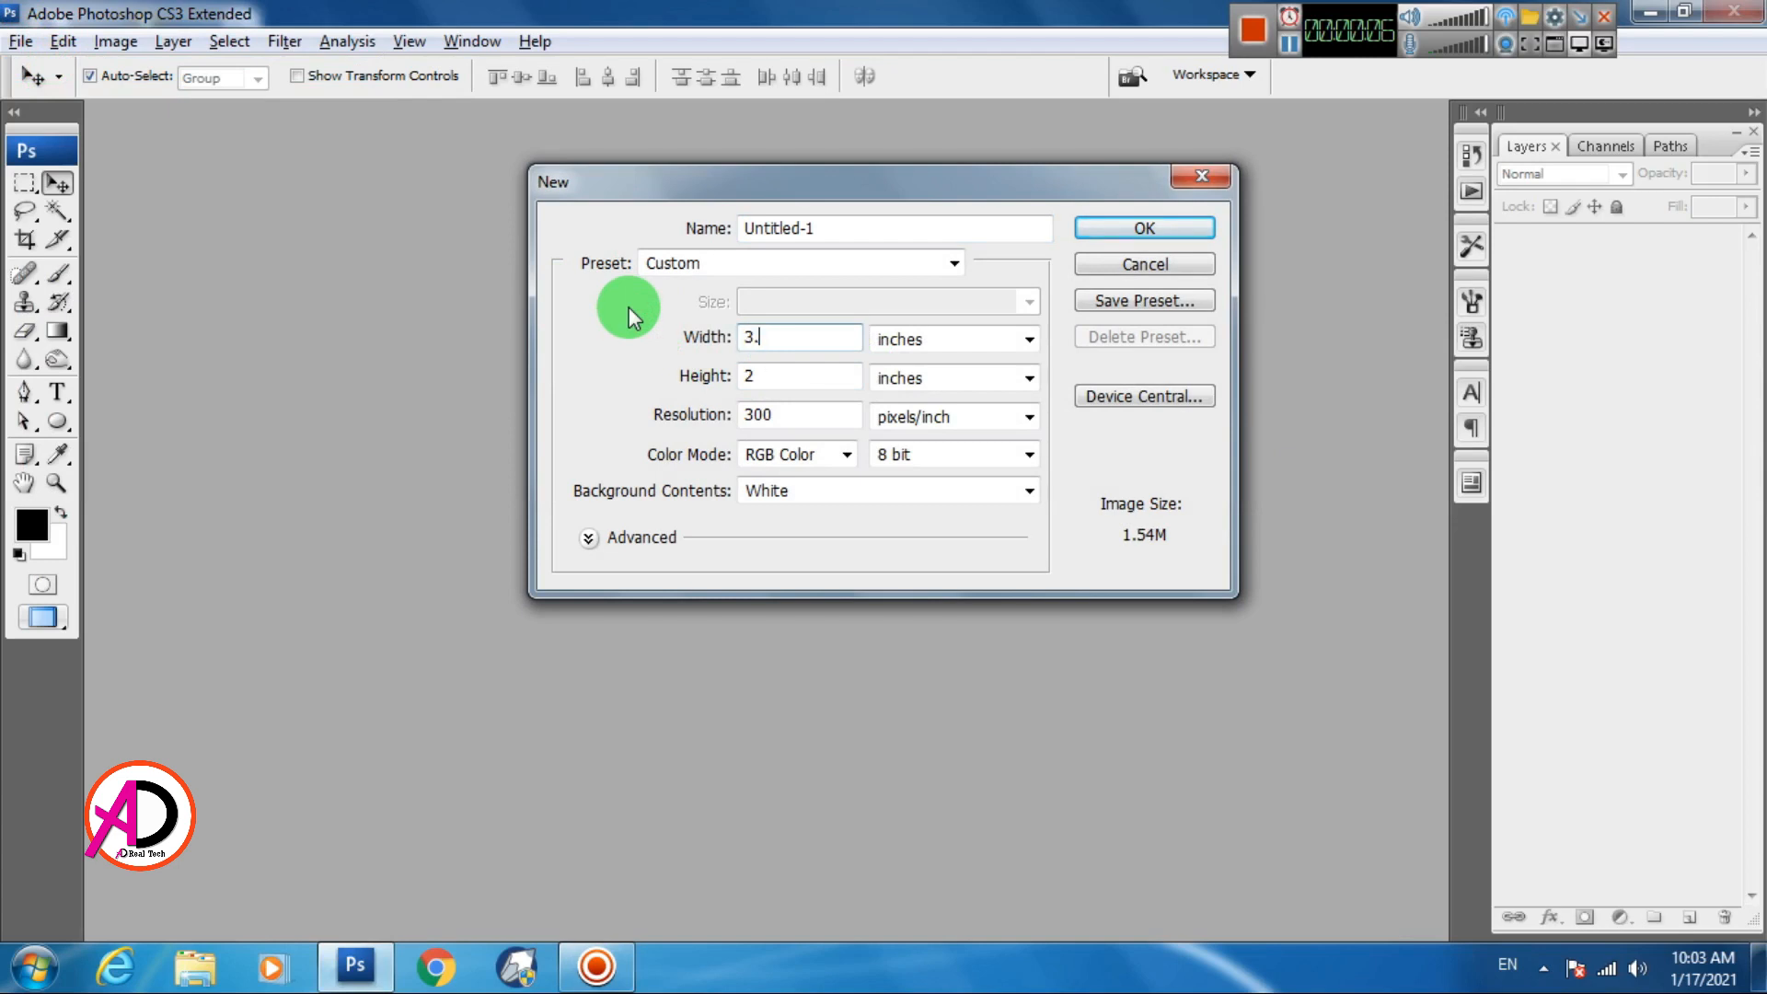
Create a white 3.4 × 2 inch document at 300 pixels per inch
key("Tab")
key("Tab")
type("2")
key("Tab")
key("Tab")
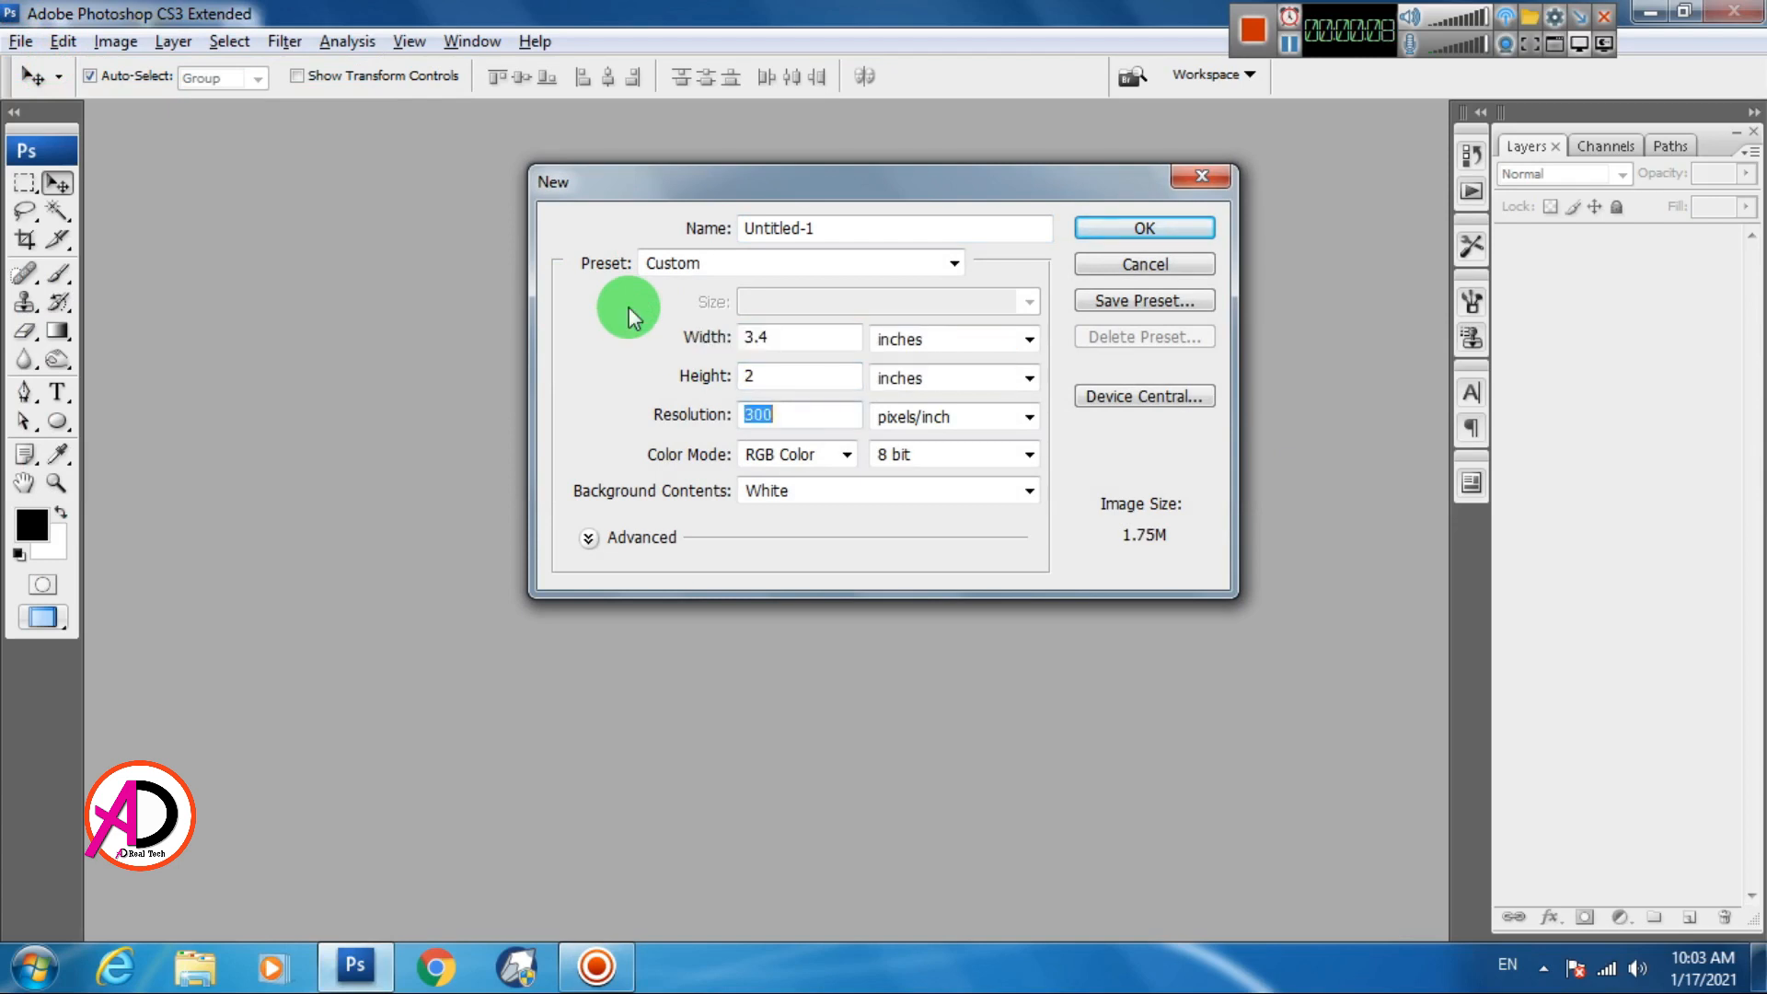
left_click(1137, 228)
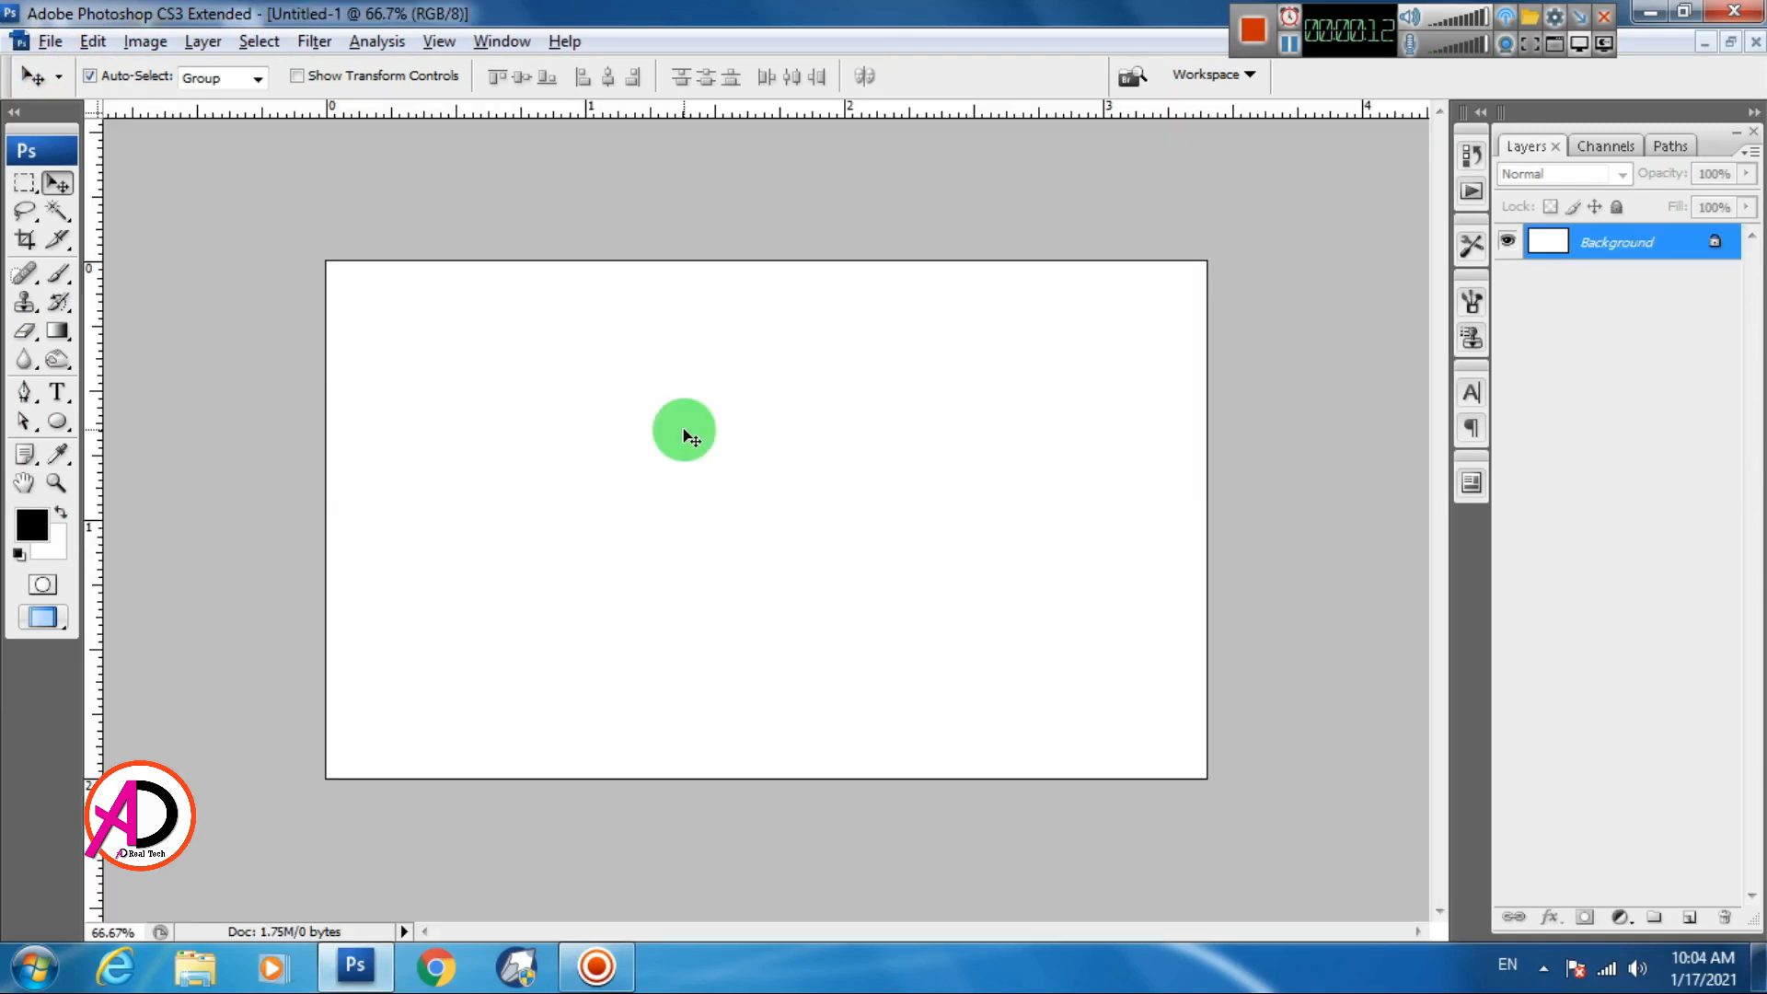
Start a Pen shape at the canvas's left edge, undoing a misplaced right-edge point
scroll(686, 442, "down", 6)
scroll(684, 578, "up", 6)
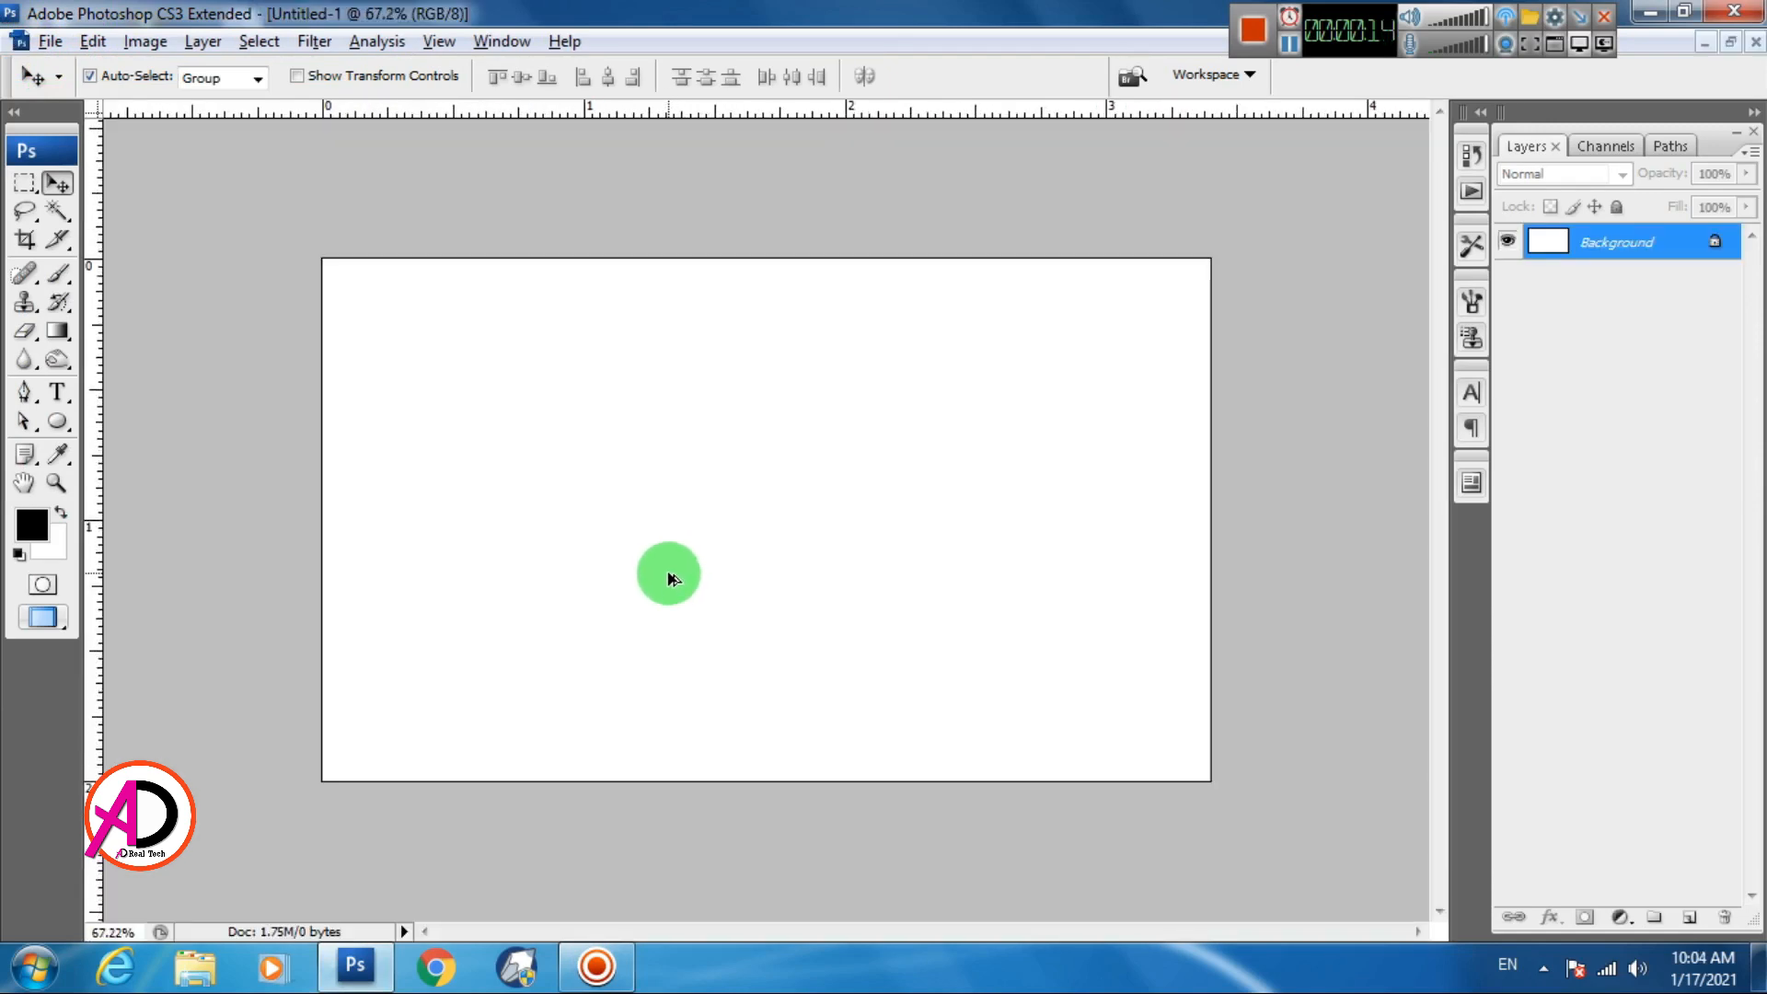
scroll(669, 575, "down", 6)
scroll(669, 577, "up", 5)
scroll(667, 576, "down", 3)
scroll(666, 577, "up", 2)
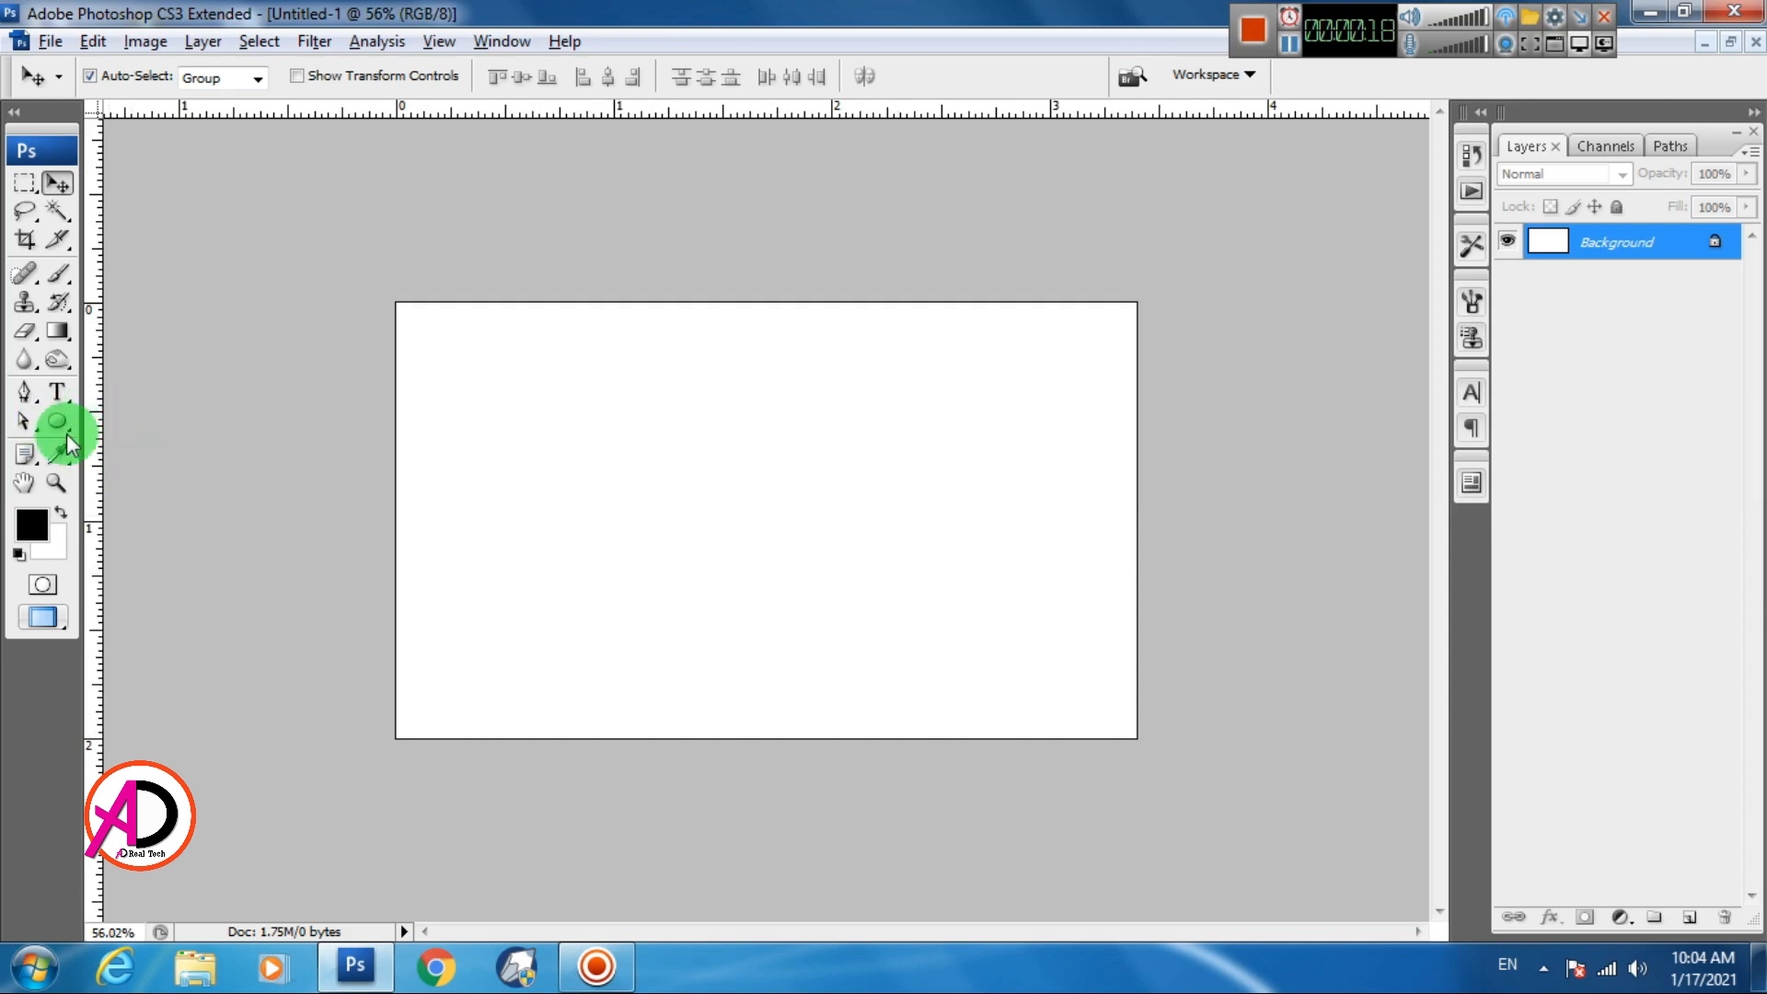
left_click(24, 396)
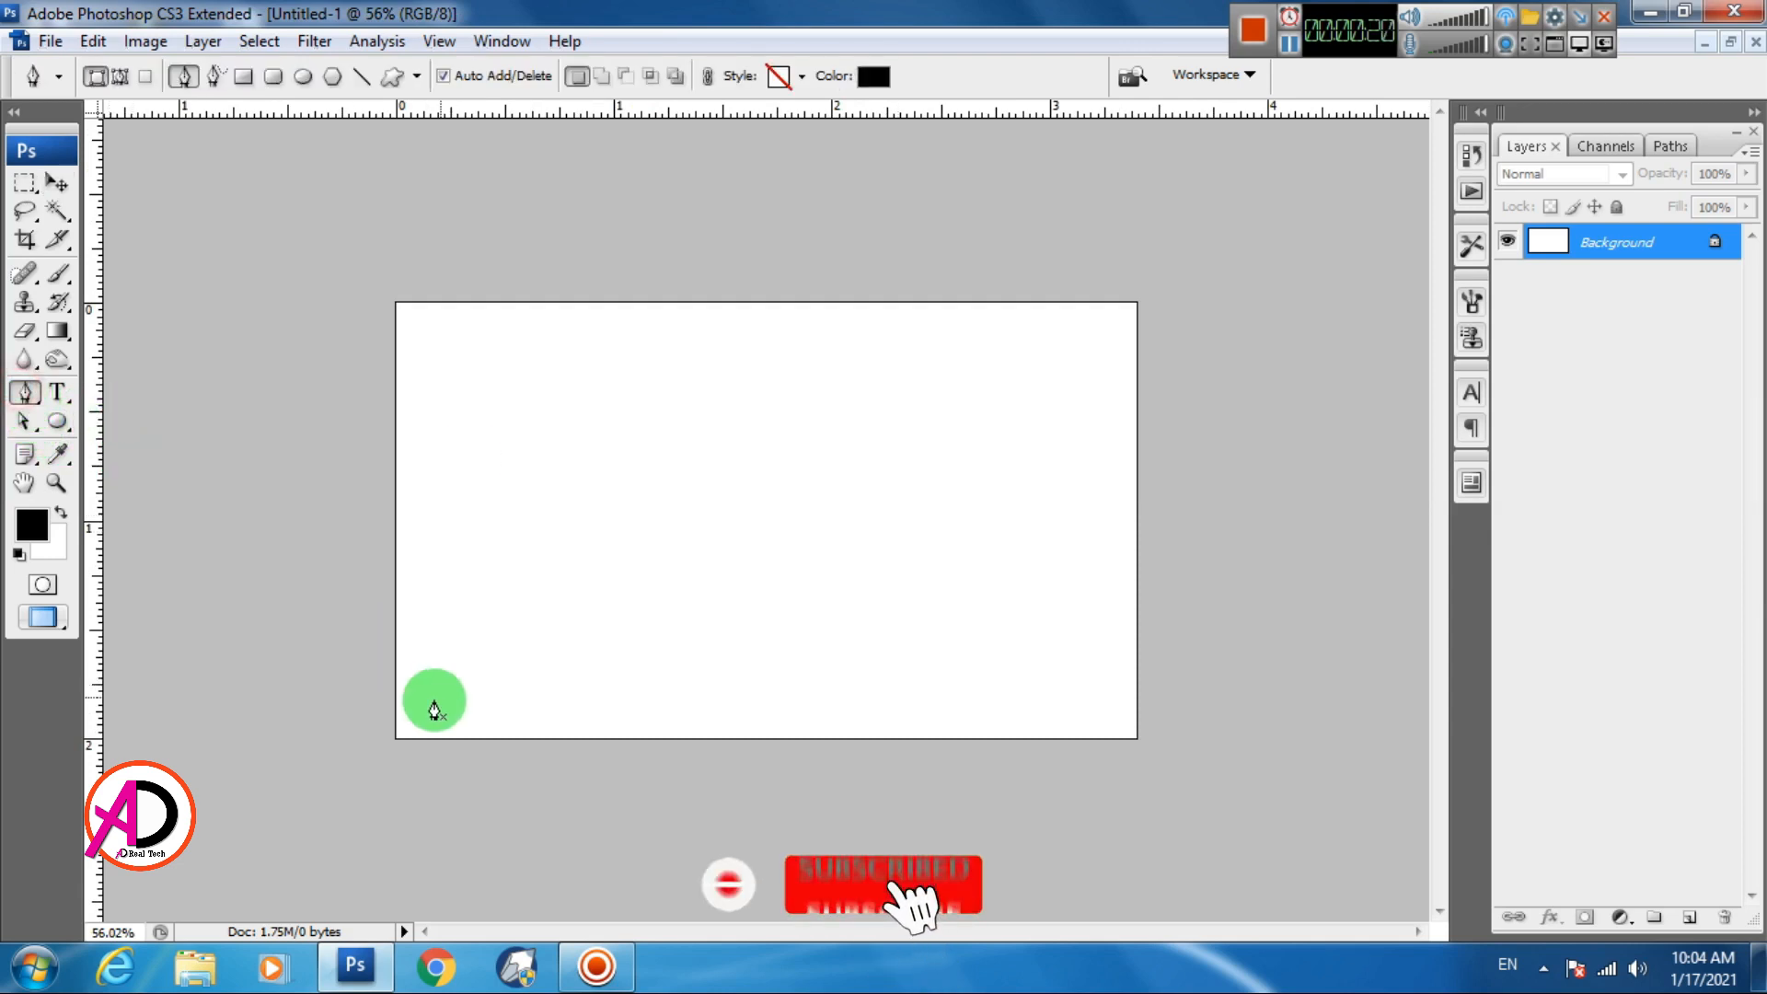
left_click(394, 682)
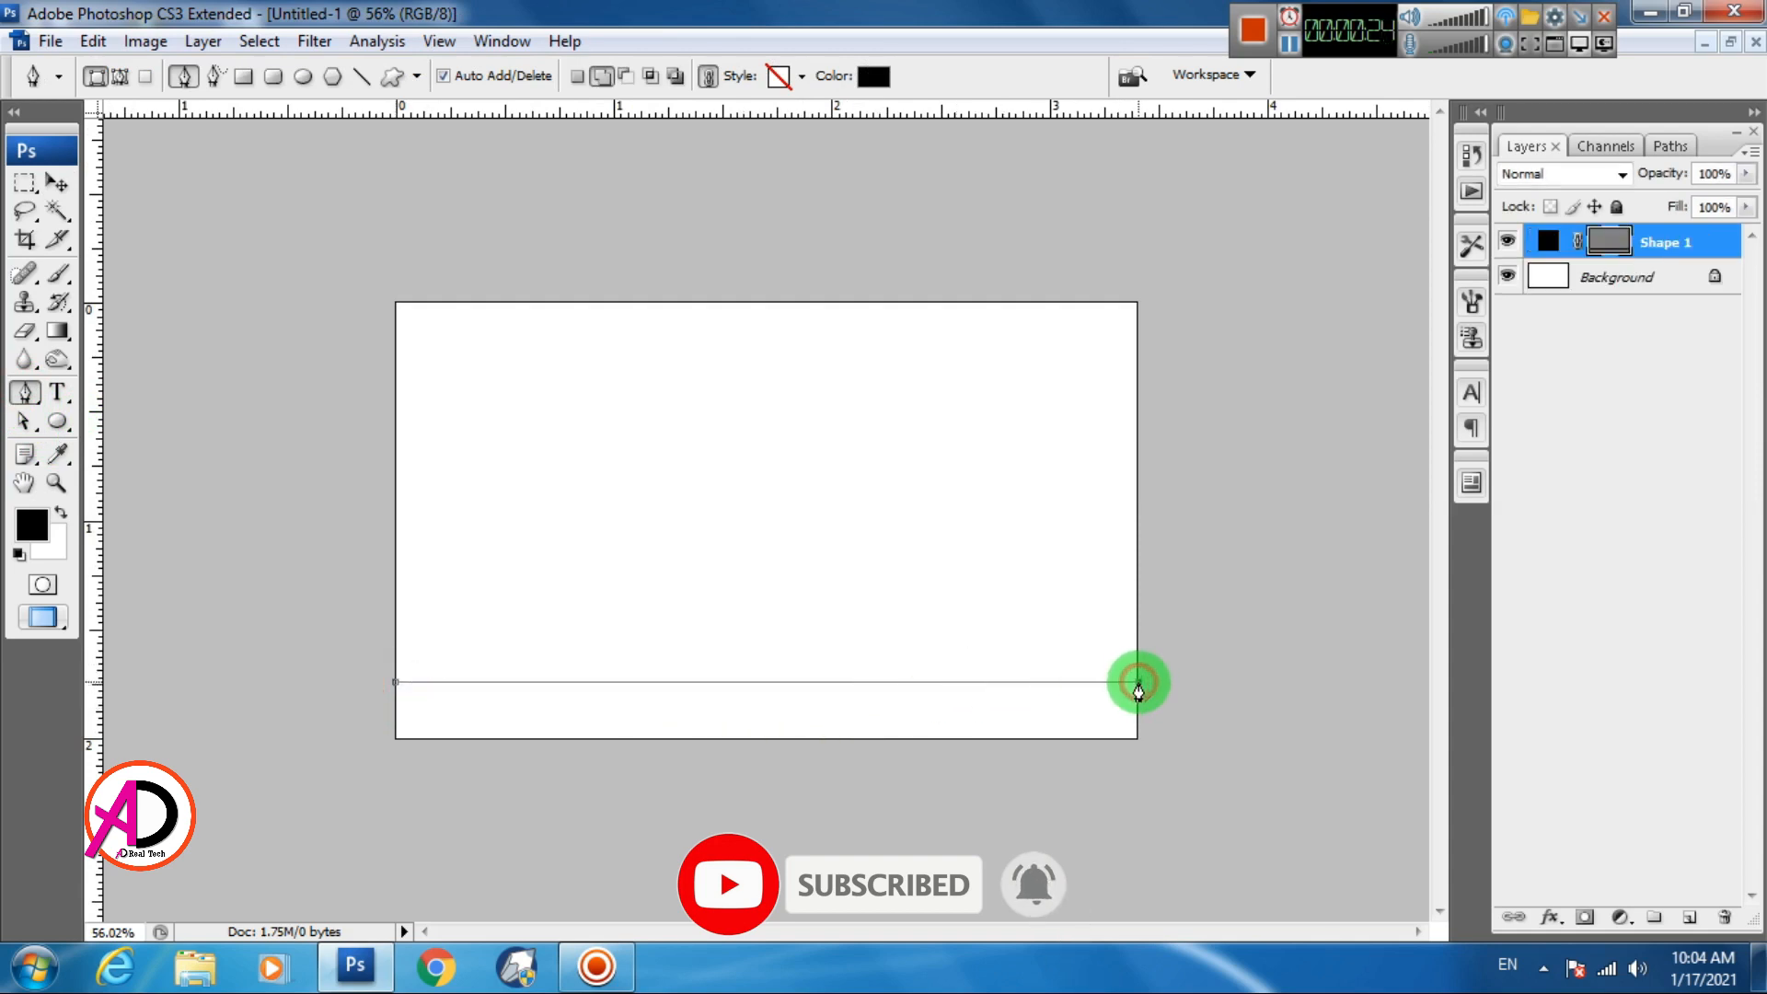
left_click(1139, 682)
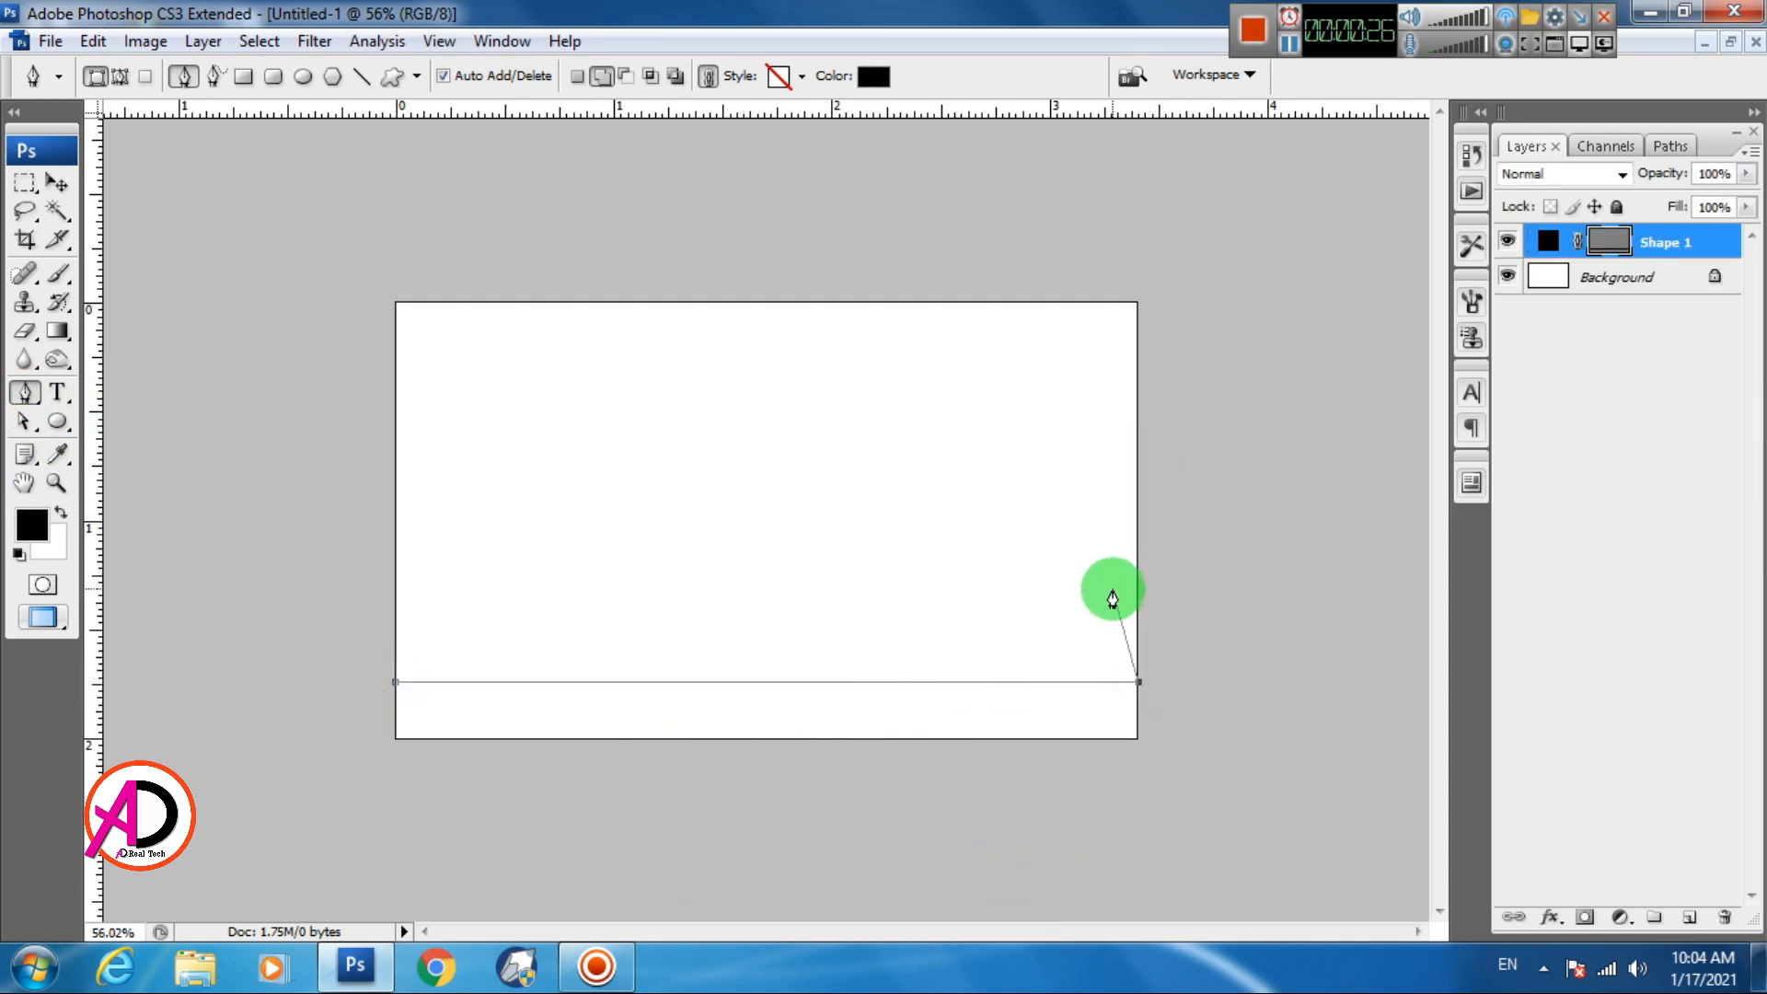
key("ctrl+z")
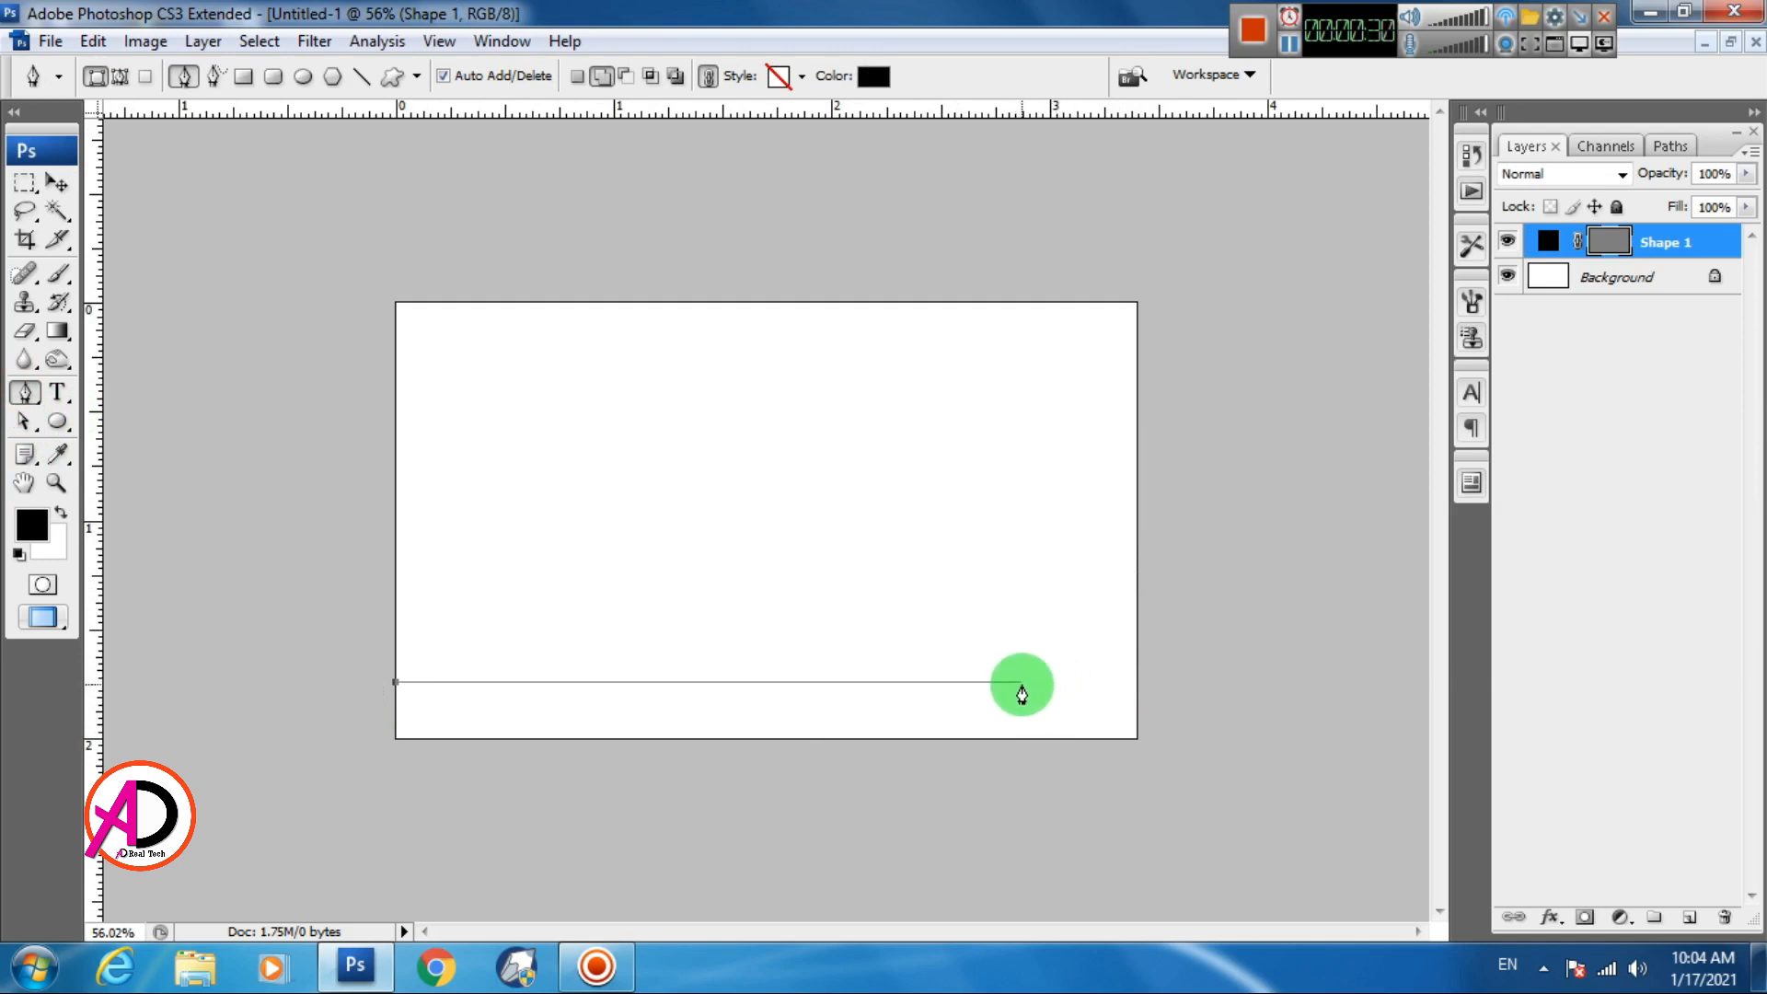
Finish the slanted right panel and bottom strip outline, closing it on the start point
left_click(1028, 682)
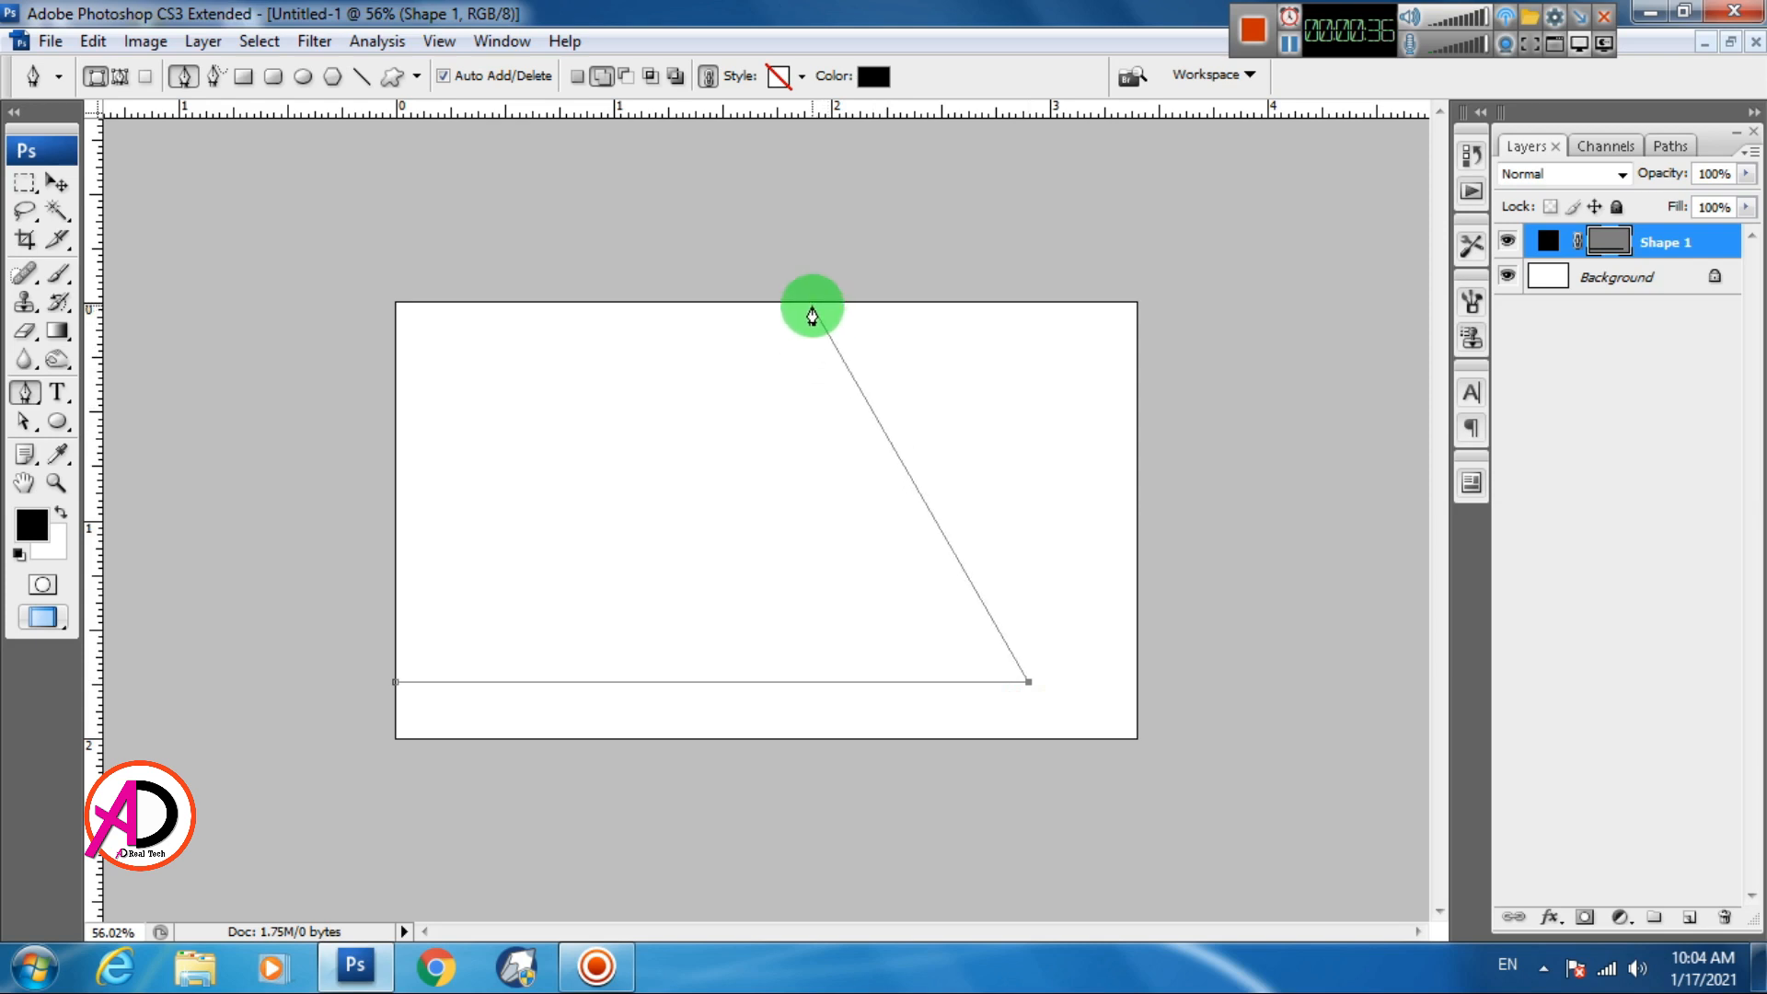
left_click(812, 305)
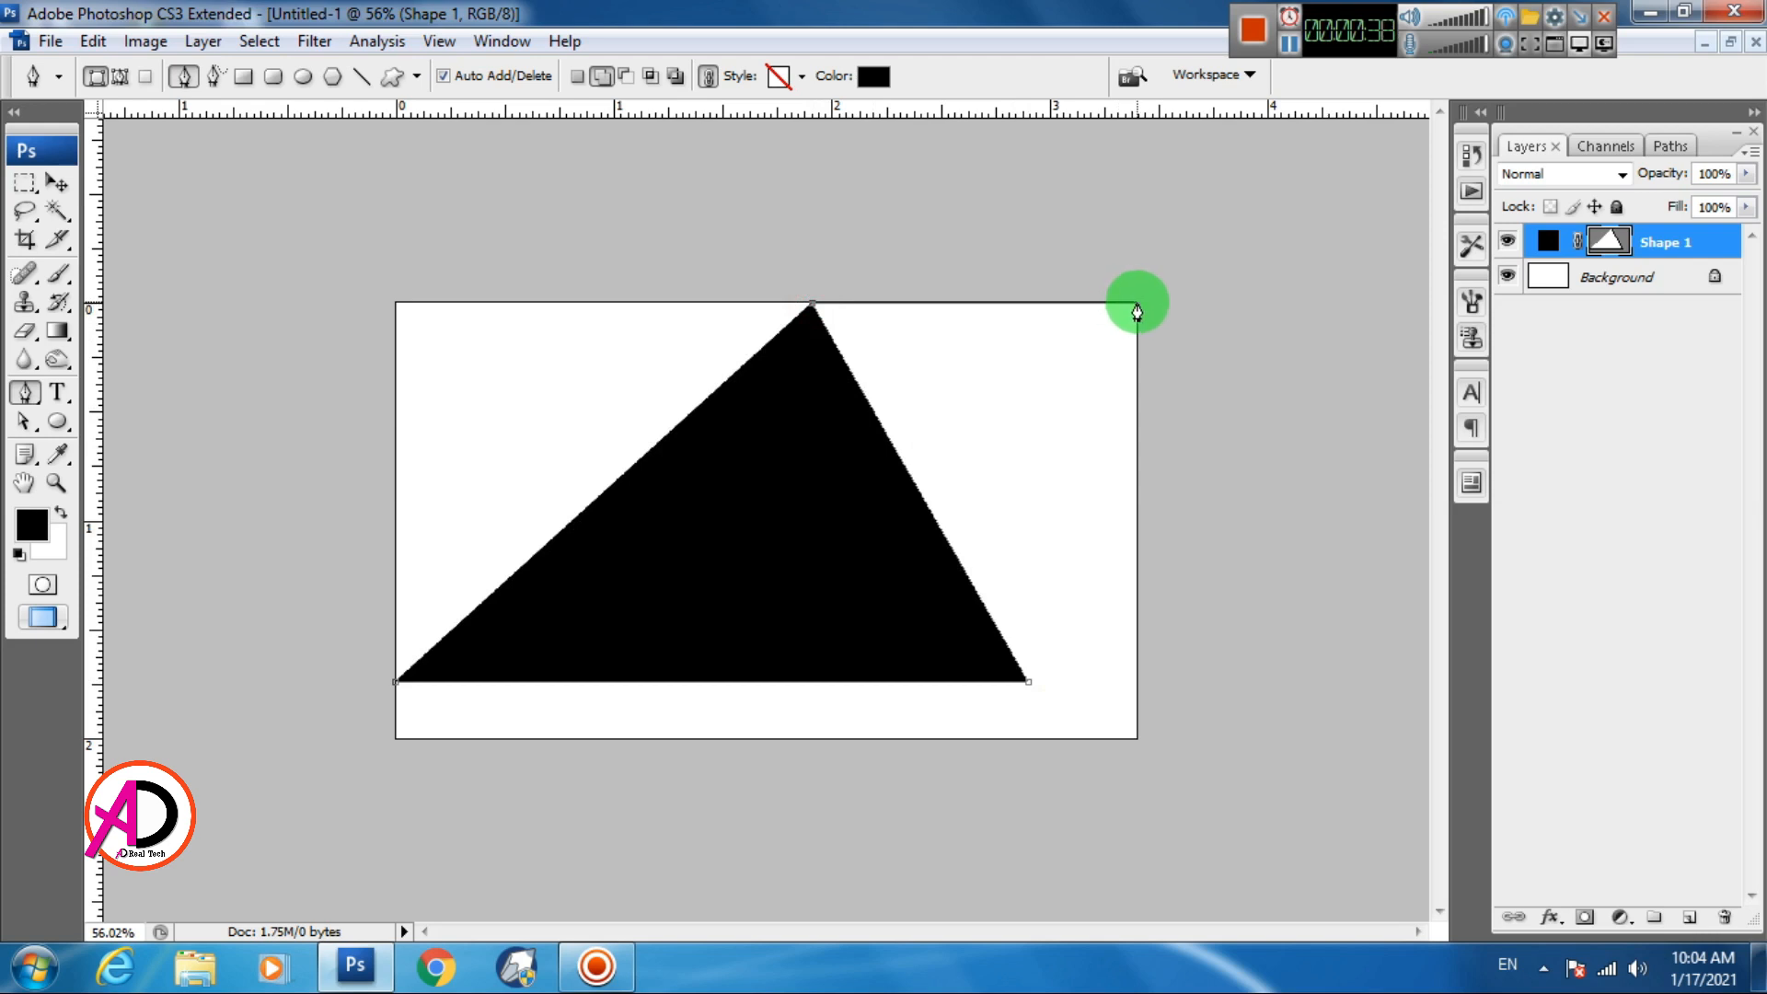
left_click(1137, 305)
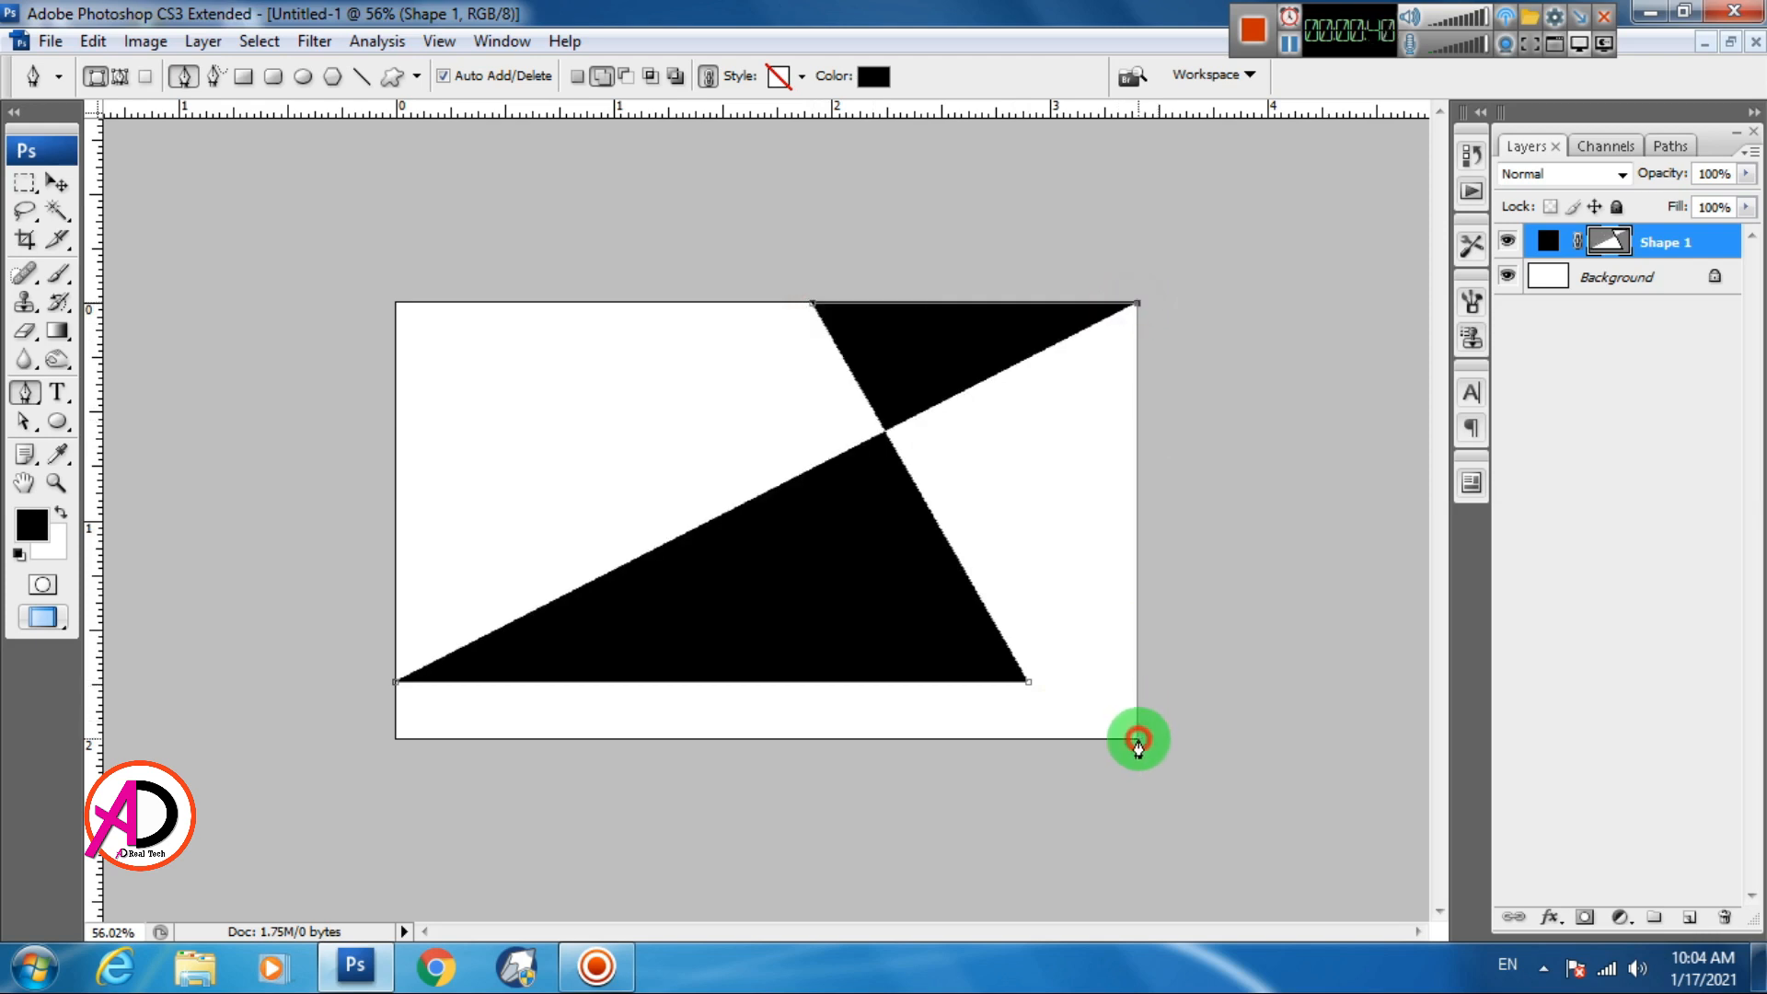
left_click(1138, 739)
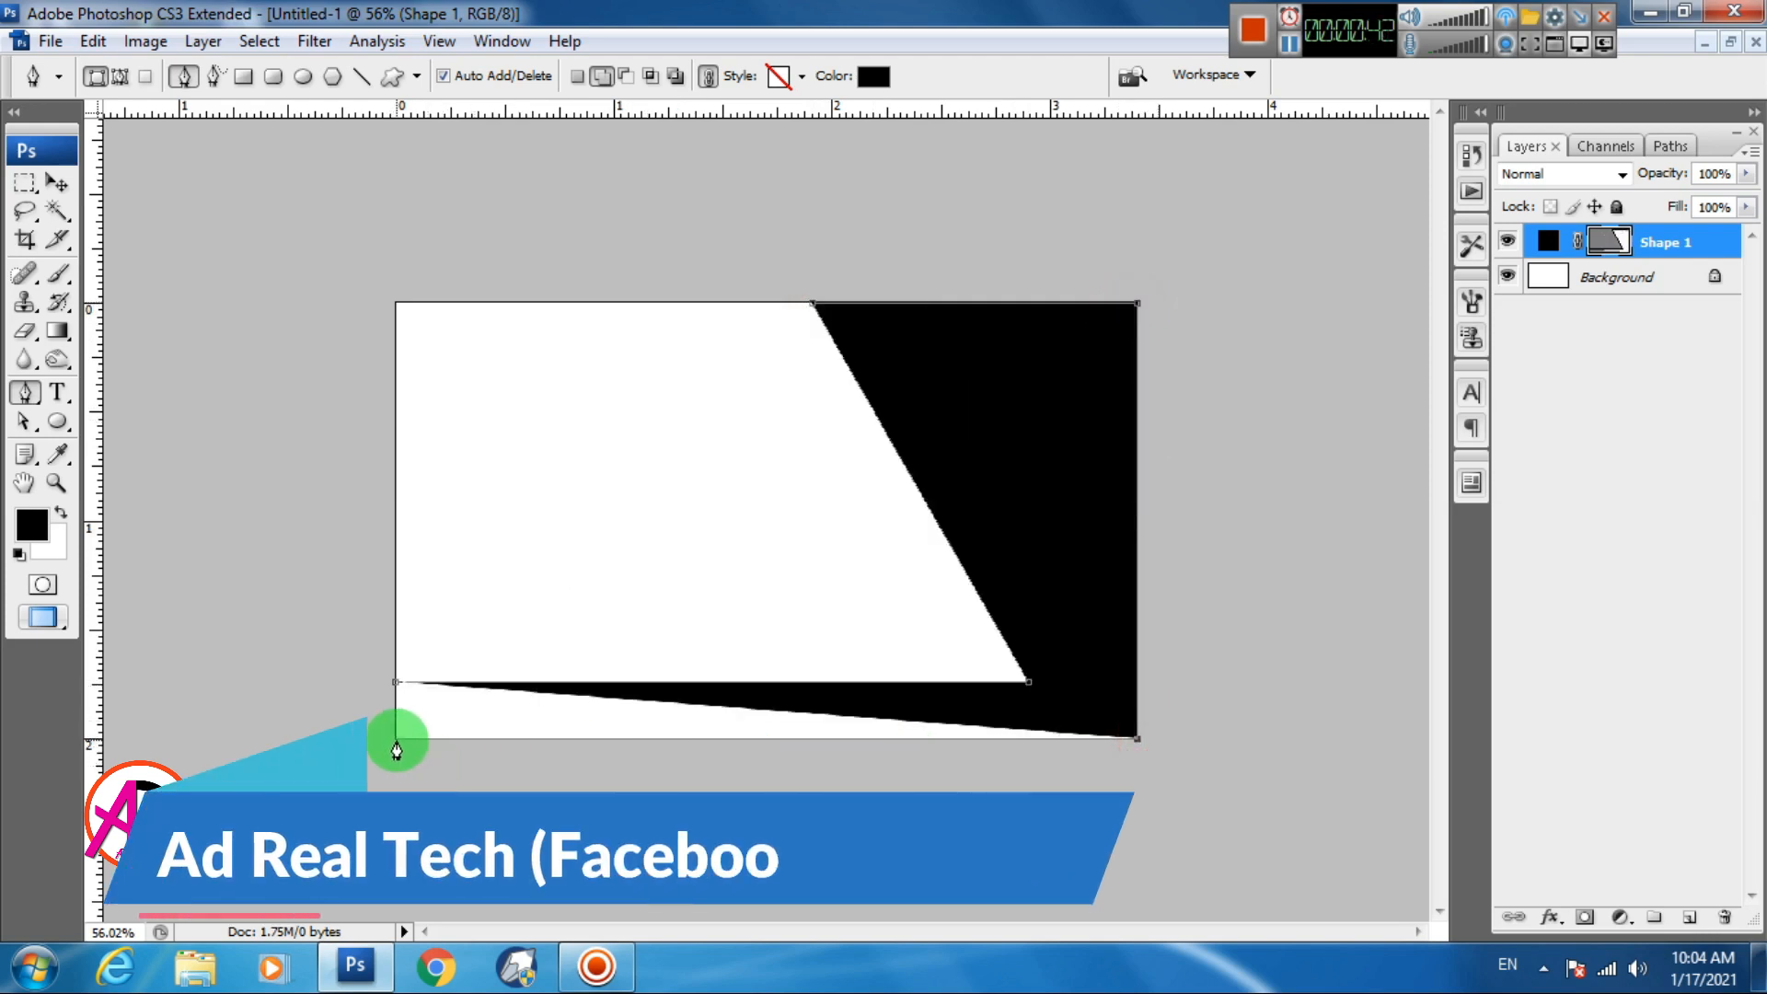
left_click(396, 739)
left_click(396, 683)
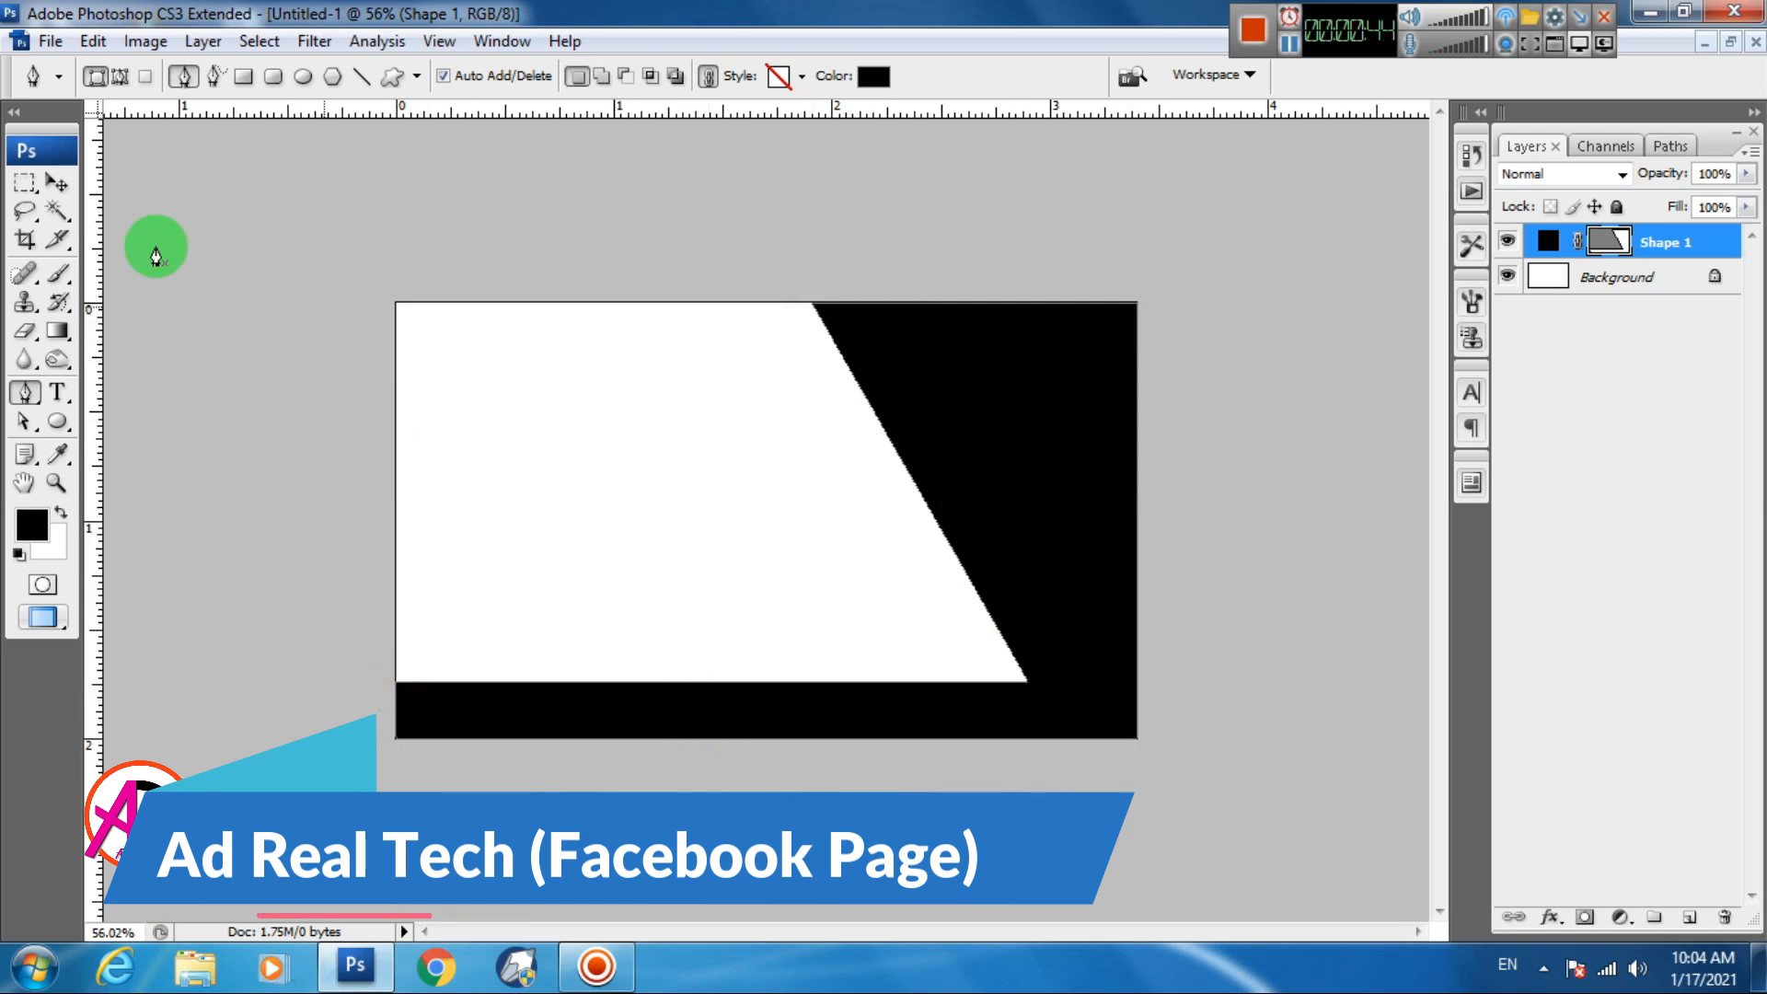
left_click(53, 185)
left_click(805, 501)
left_click(1026, 489)
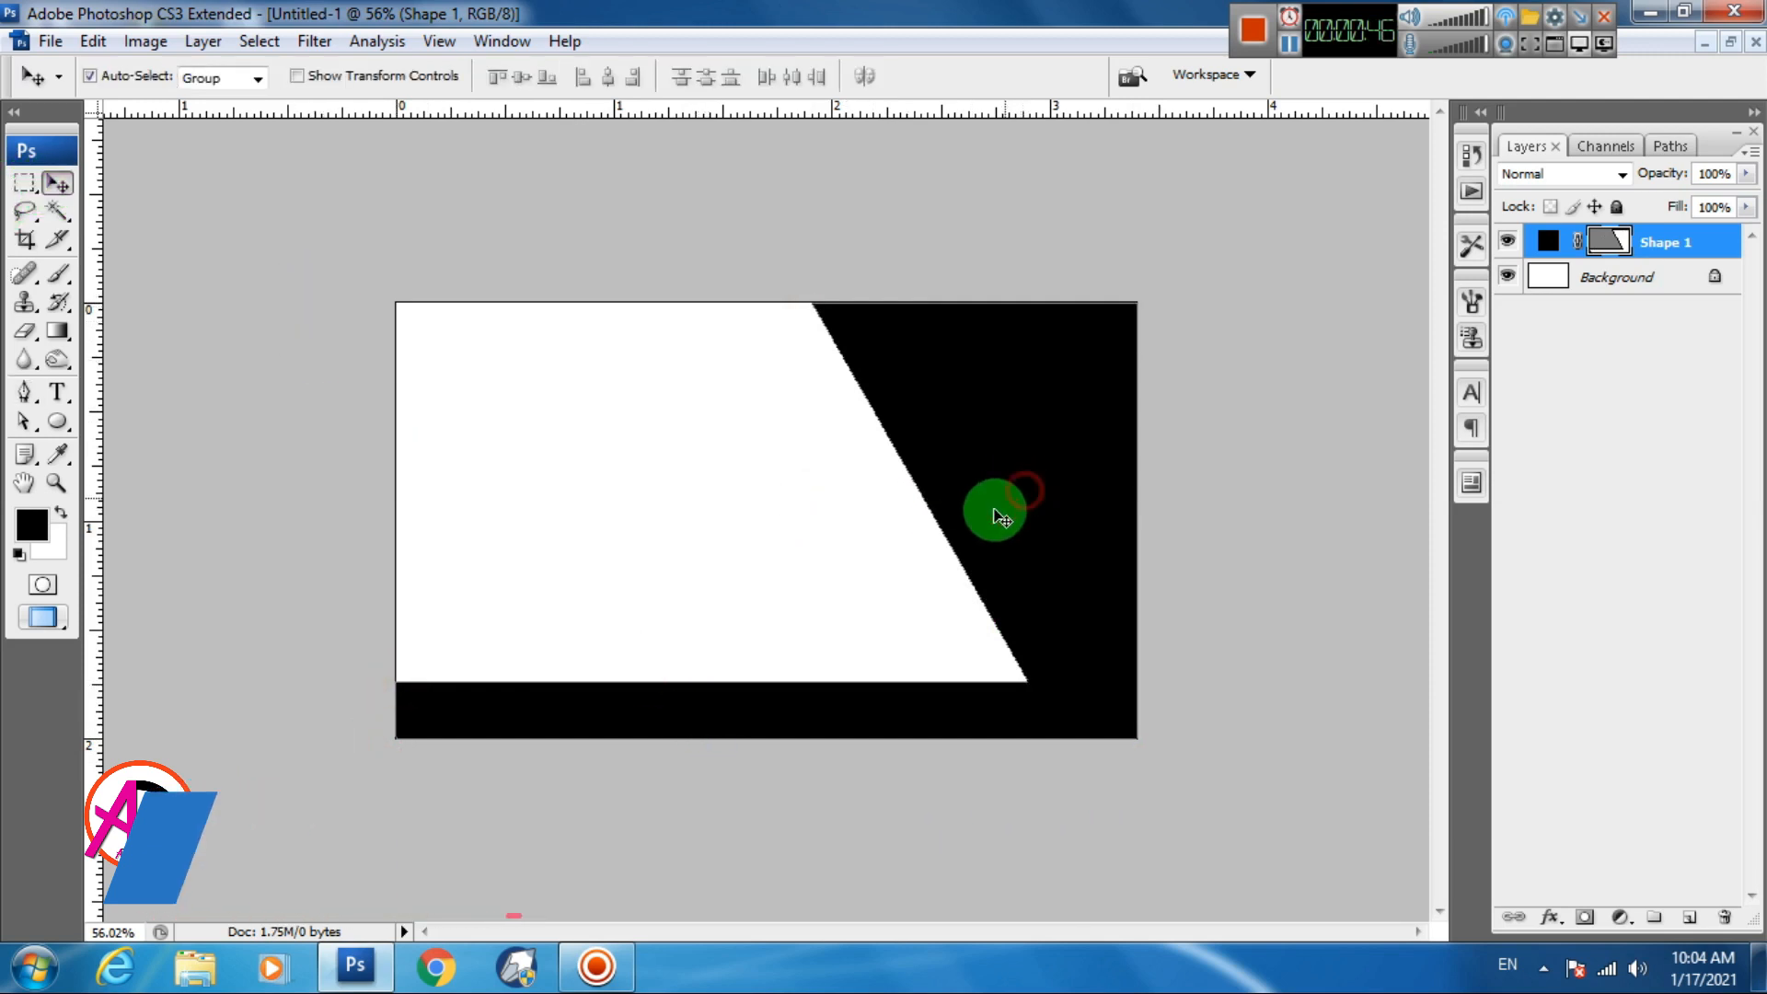
Change Shape 1's fill from black to dark navy-teal #102225
double_click(1552, 243)
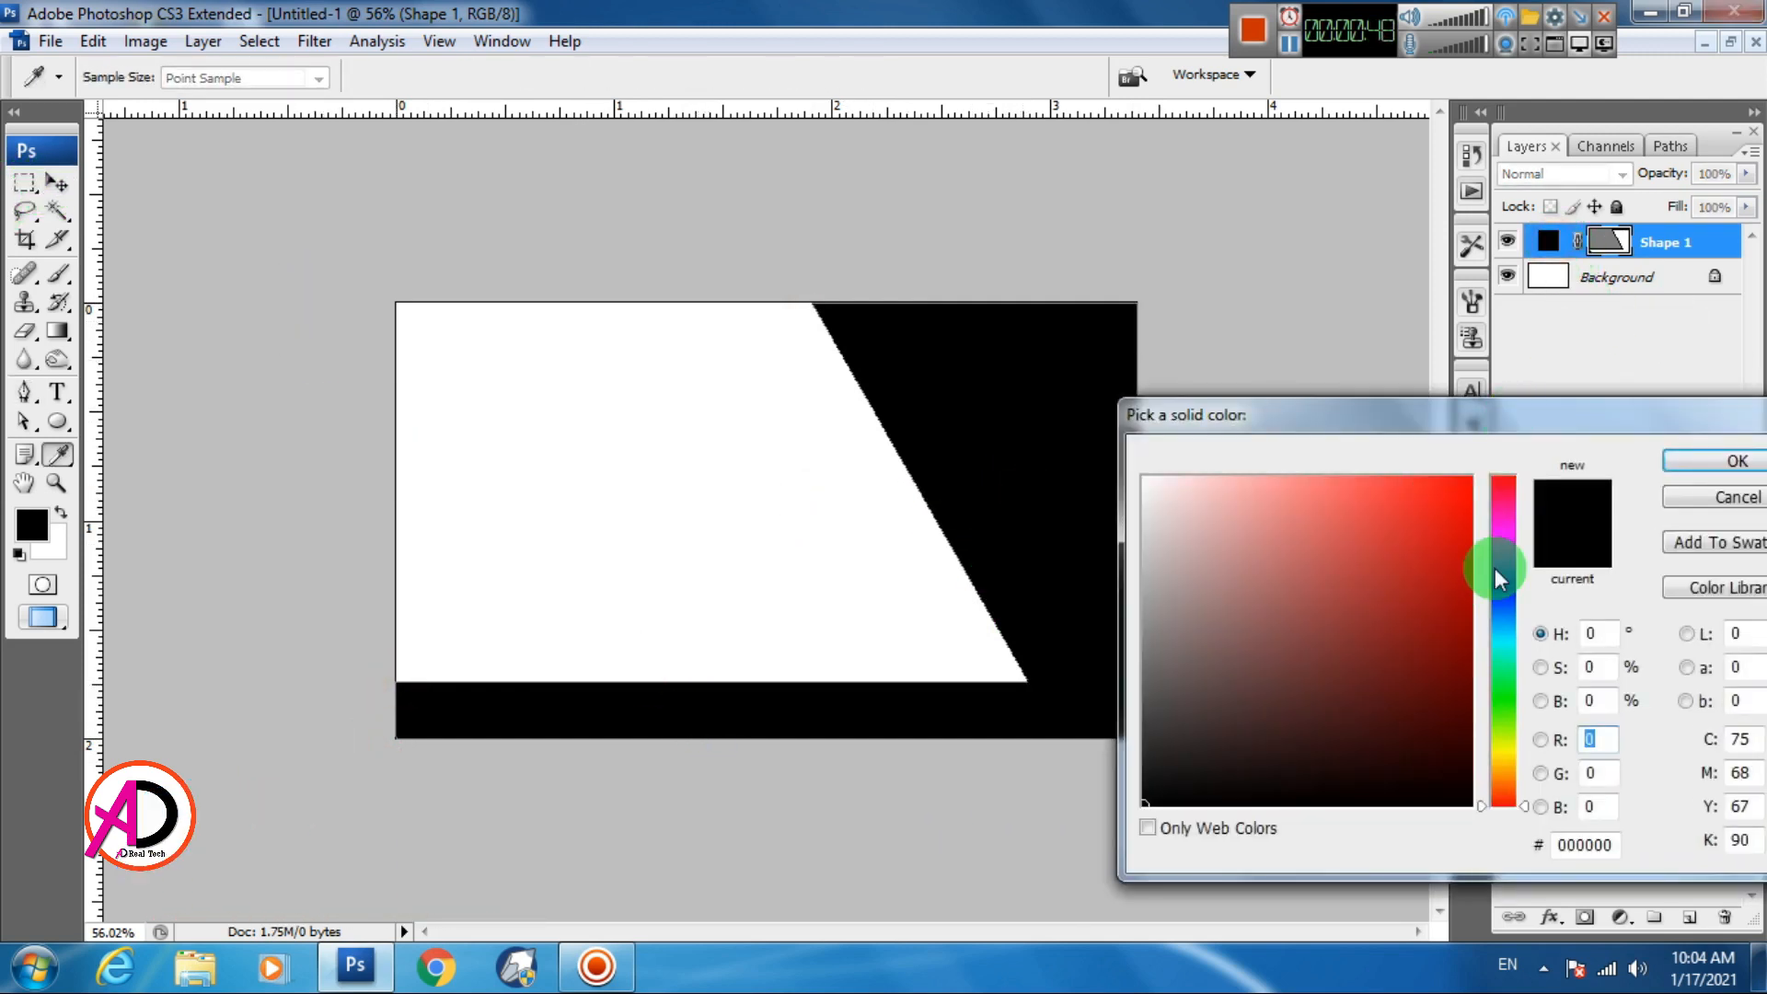
mouse_move(1509, 630)
left_mouse_down()
mouse_move(1465, 682)
mouse_move(1470, 662)
mouse_move(1469, 772)
left_mouse_up()
left_click_drag(1511, 630, 1513, 611)
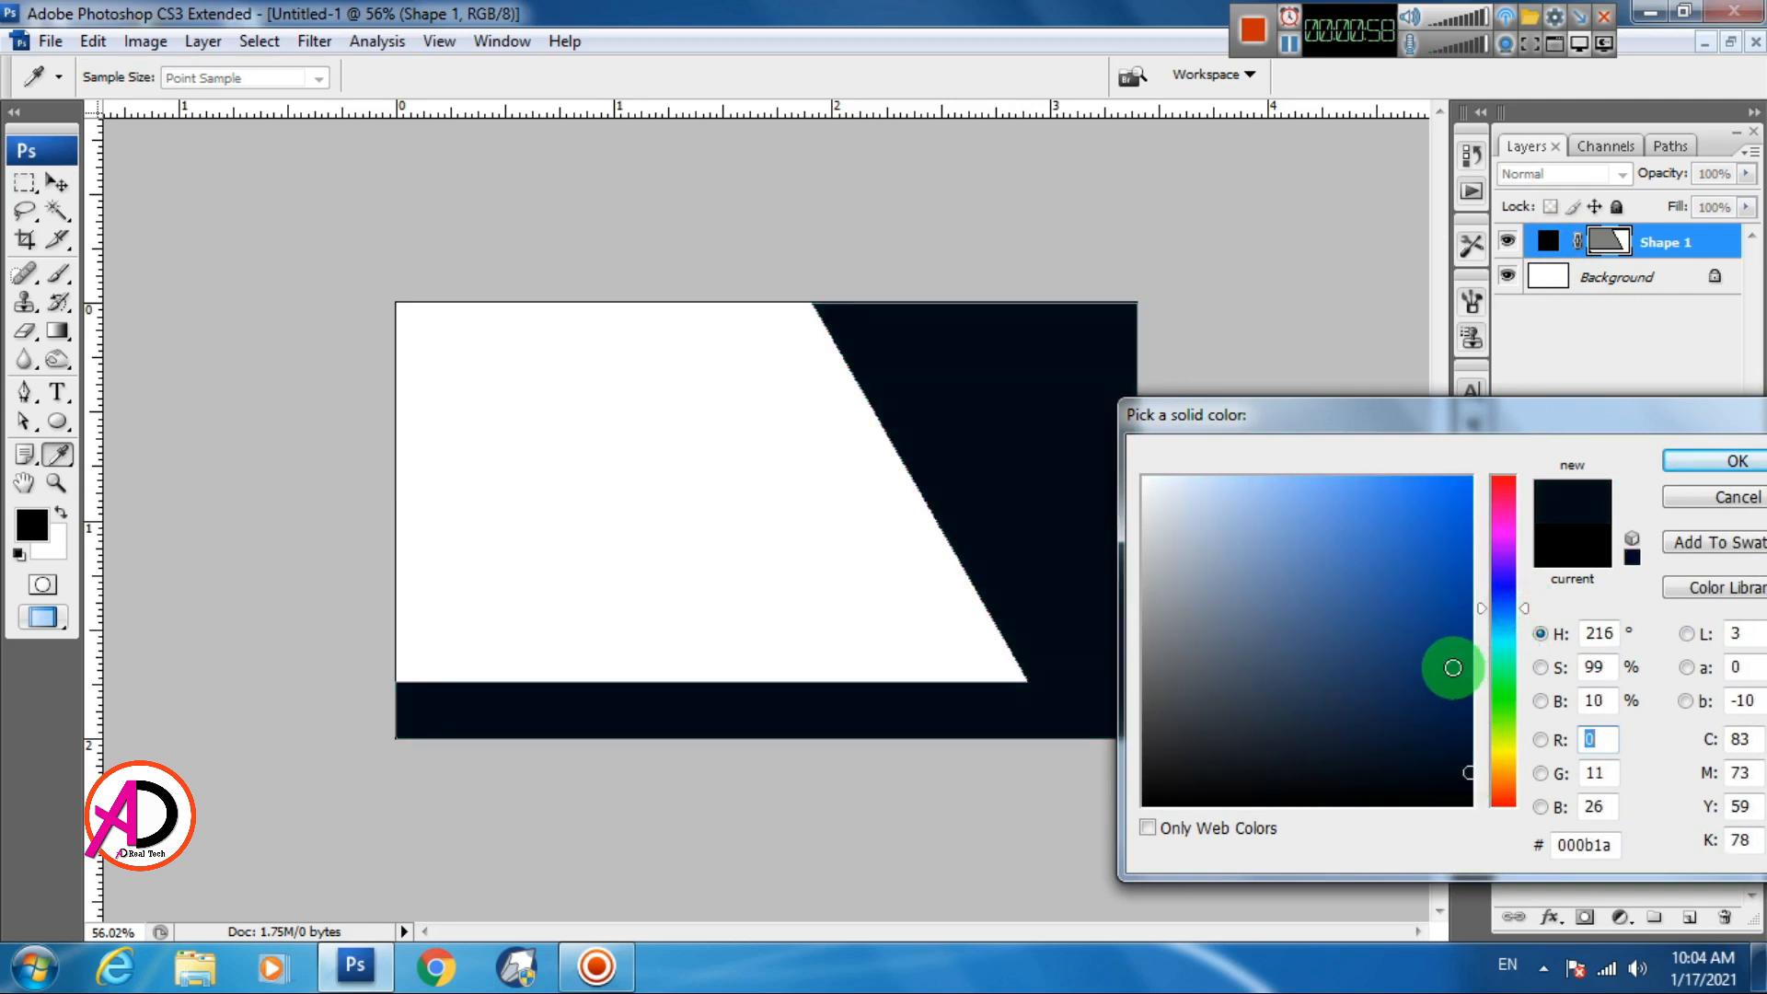
left_click(1413, 654)
left_click(1510, 626)
mouse_move(1510, 626)
left_mouse_down()
mouse_move(1510, 541)
mouse_move(1510, 680)
mouse_move(1511, 632)
left_mouse_up()
mouse_move(1442, 689)
left_mouse_down()
mouse_move(1422, 718)
mouse_move(1350, 740)
mouse_move(1341, 679)
mouse_move(1339, 756)
left_mouse_up()
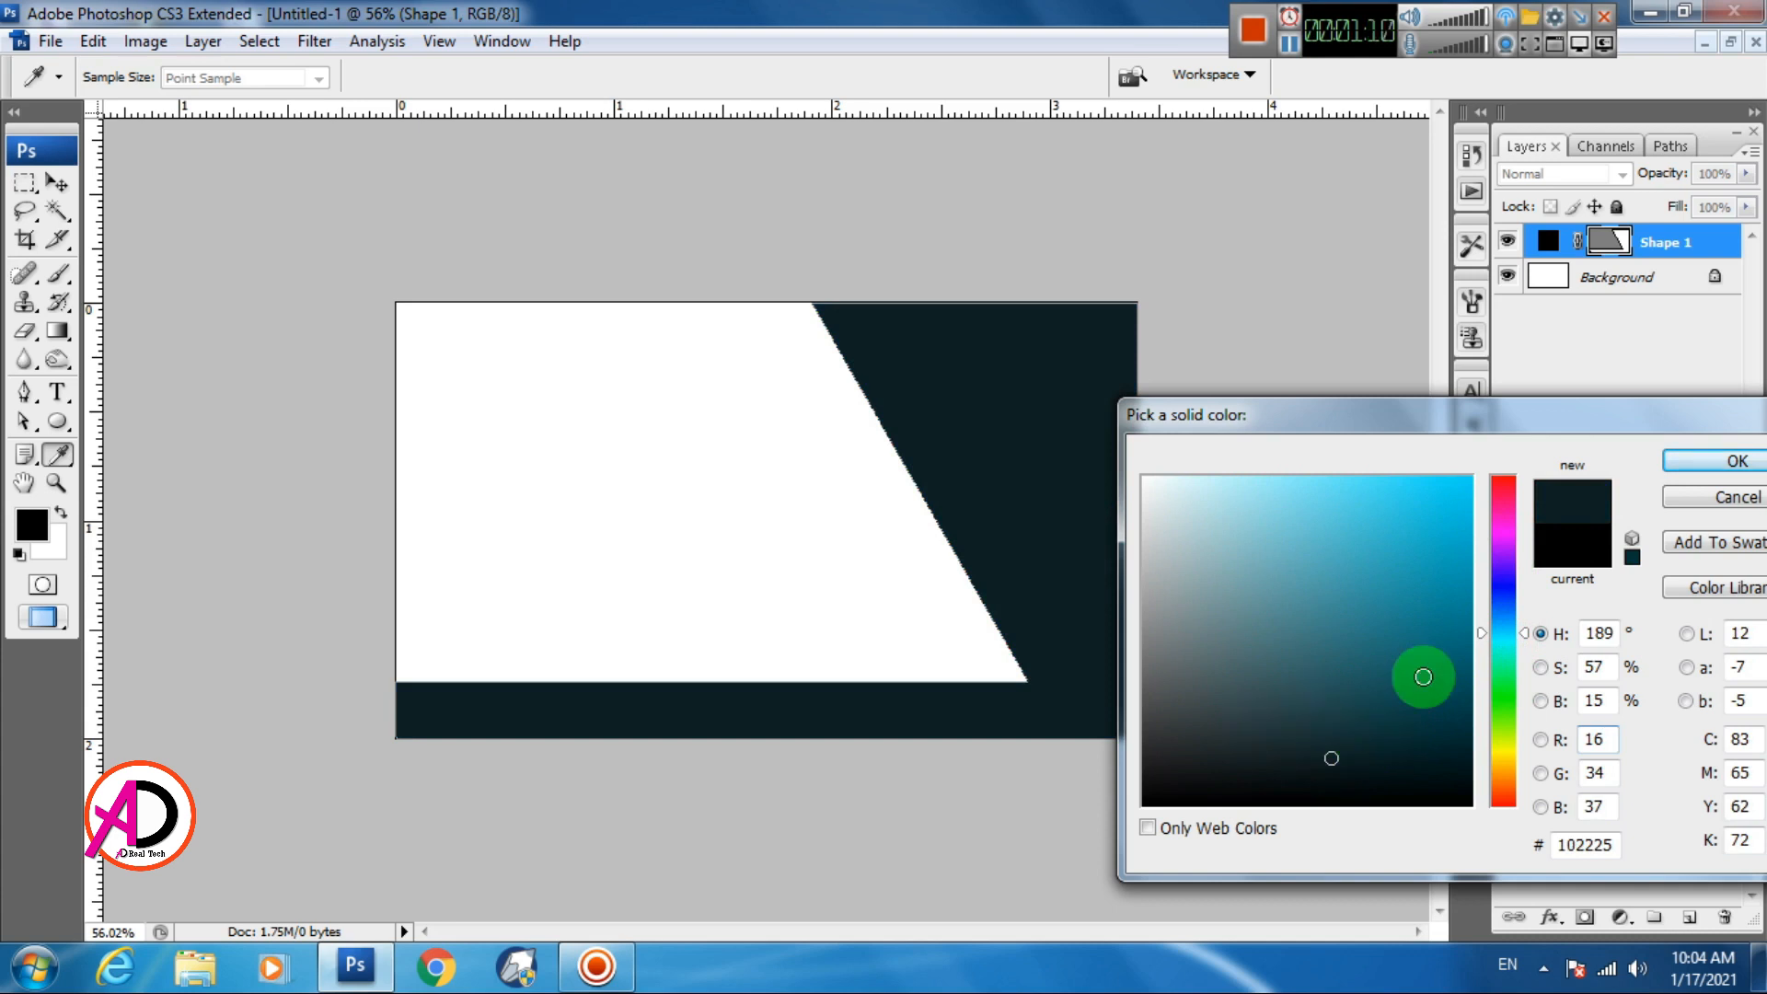
left_click(1698, 457)
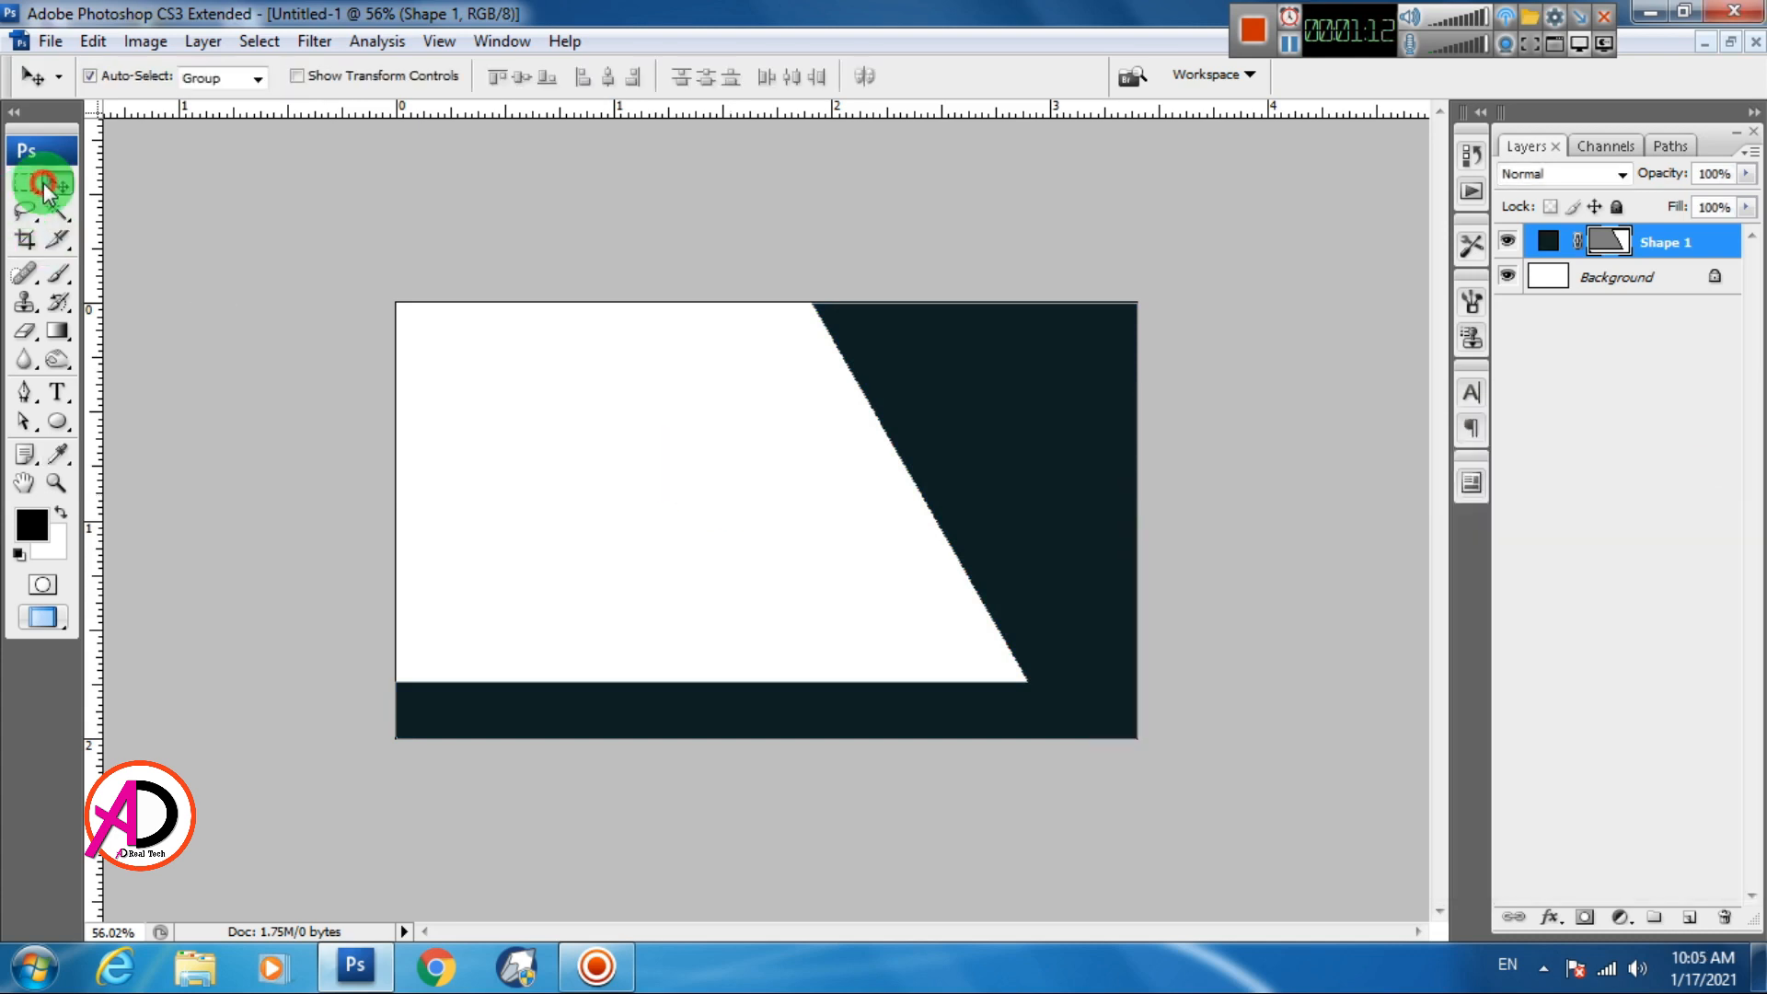
Draw an ellipse on the dark panel, then undo it and an accidental panel move
scroll(948, 637, "up", 3)
scroll(948, 637, "down", 4)
scroll(948, 637, "up", 2)
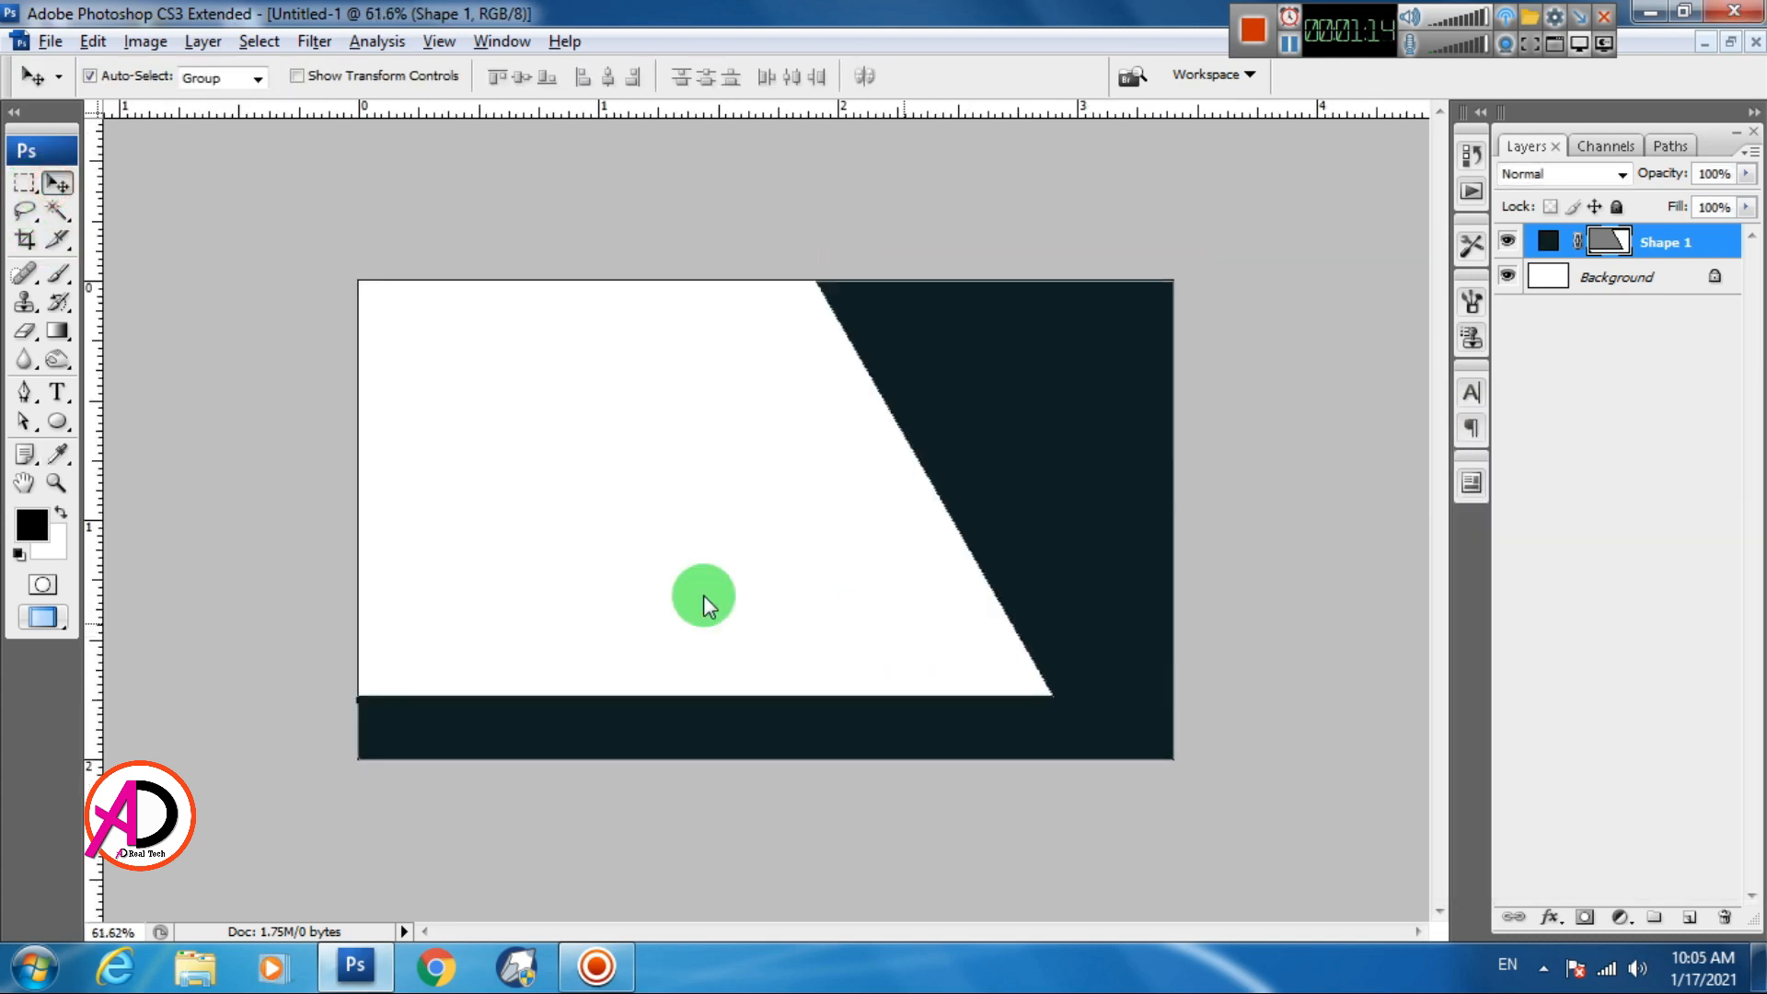
left_click_drag(57, 422, 125, 471)
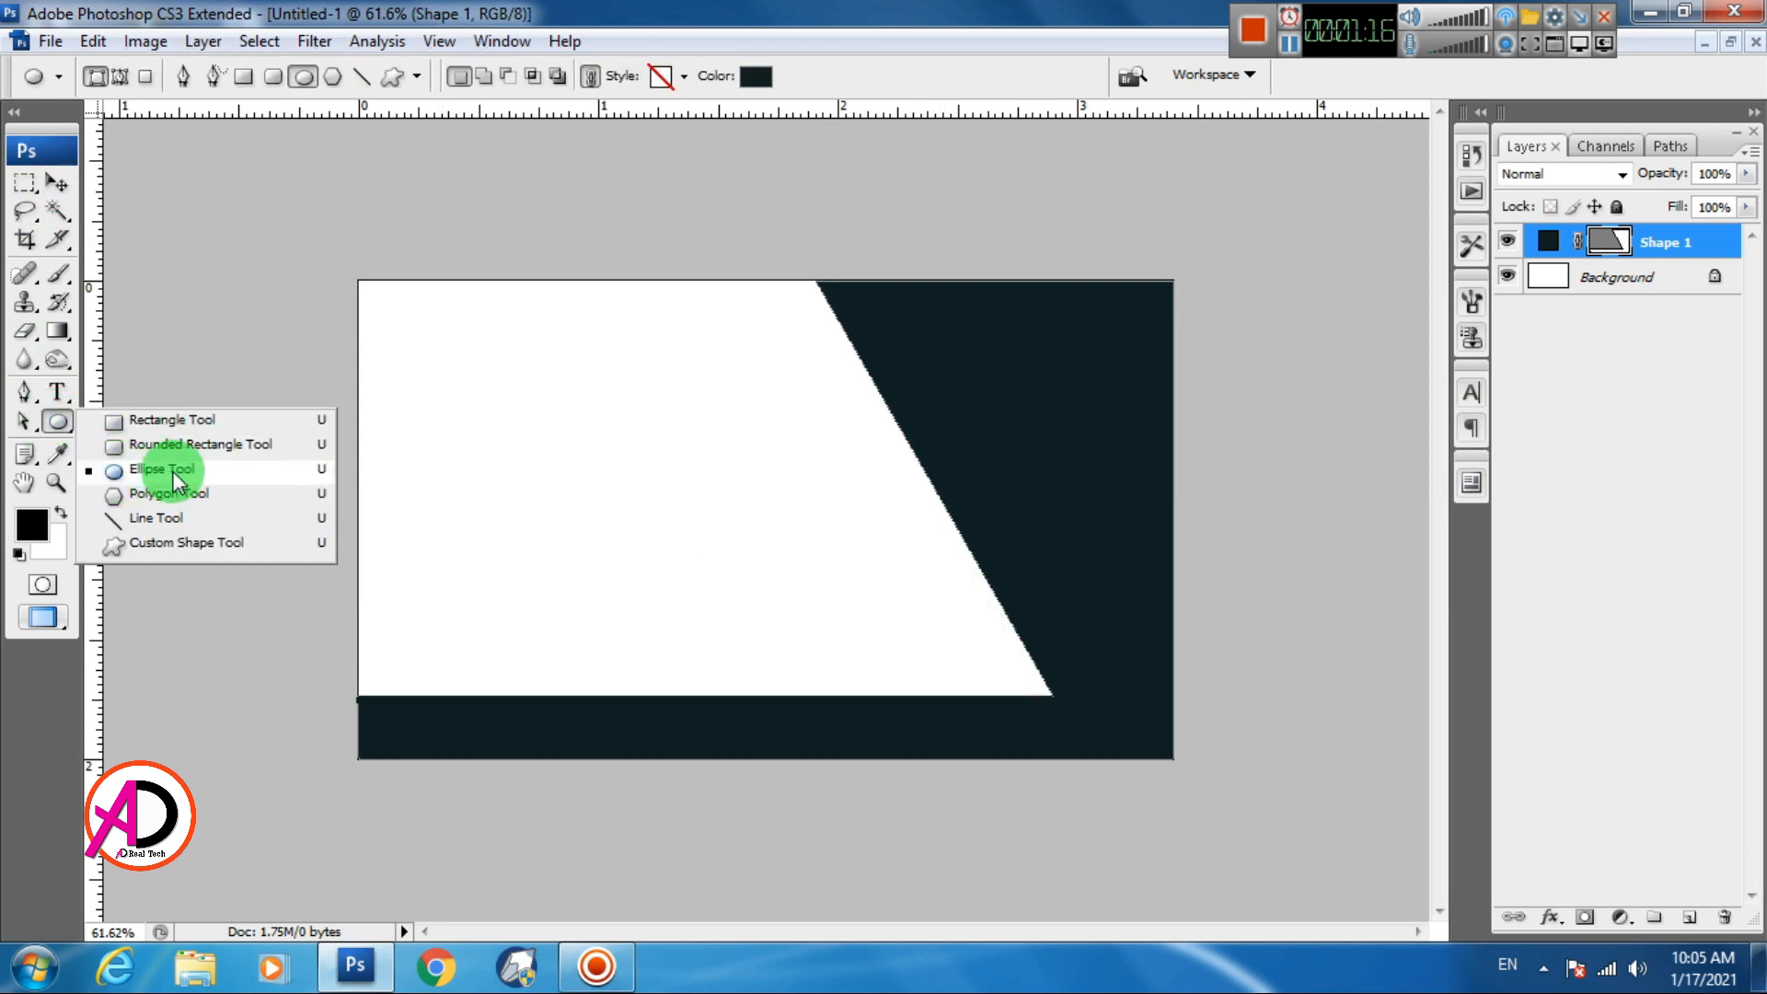
left_click(125, 471)
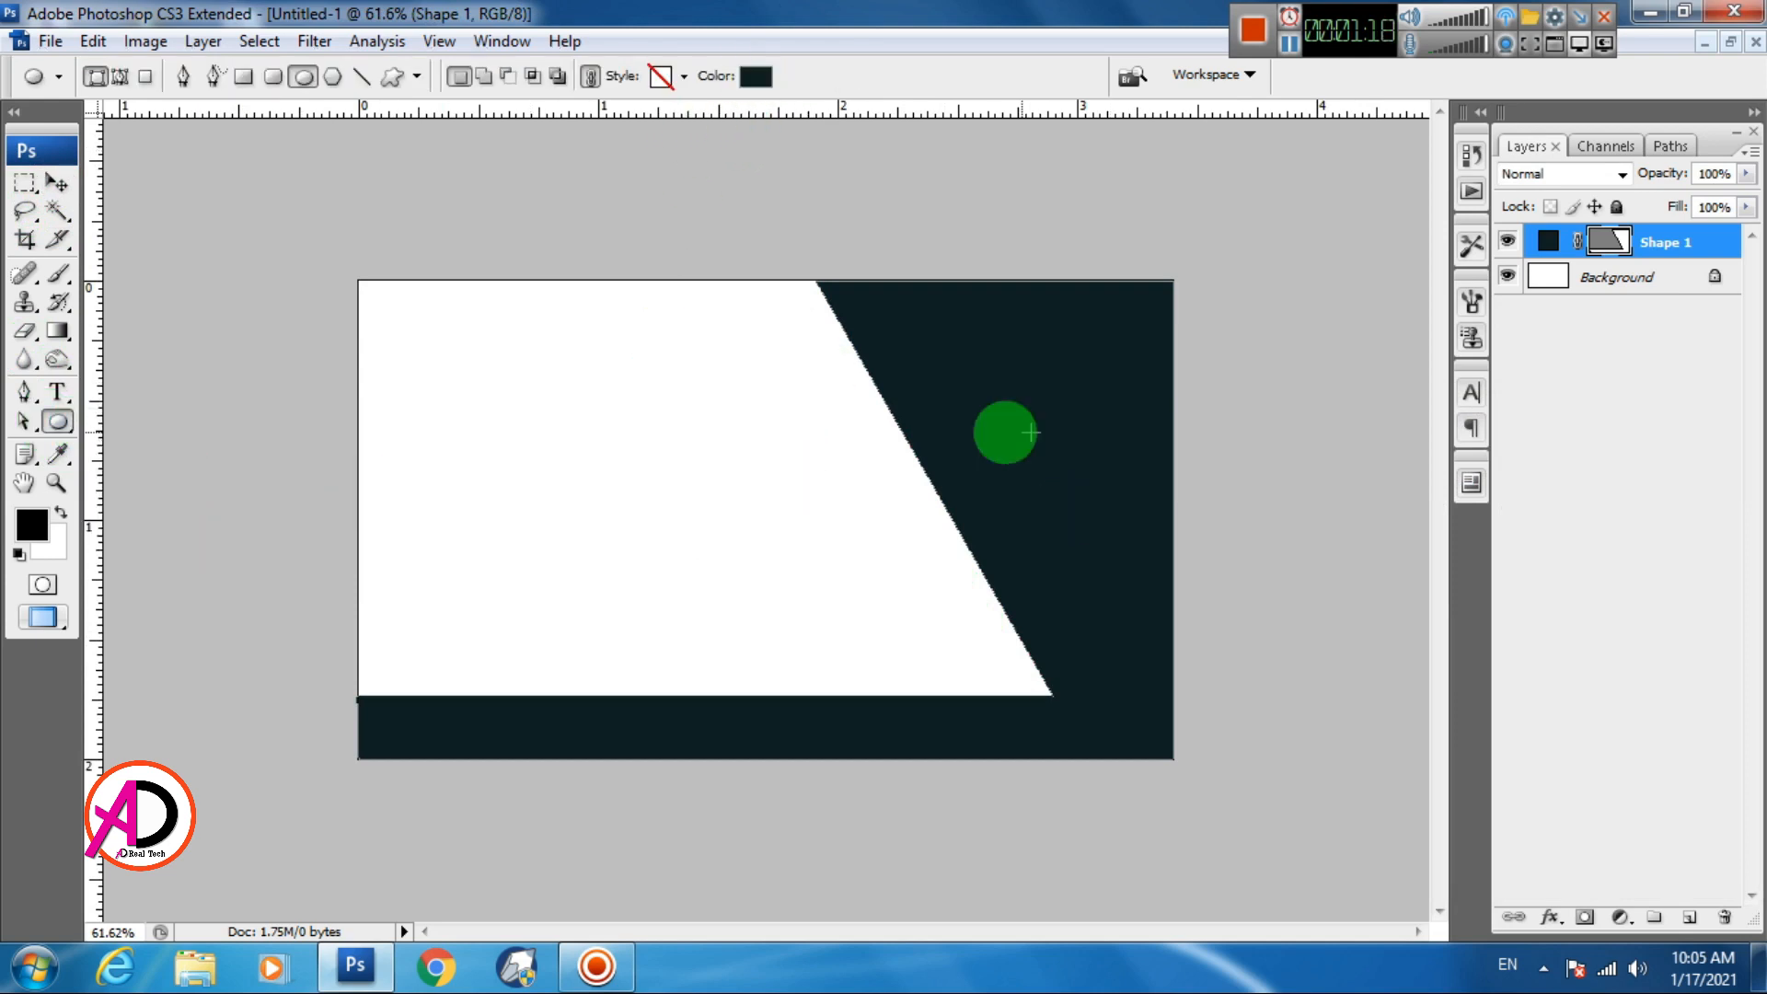
left_click_drag(742, 350, 951, 516)
left_click(56, 181)
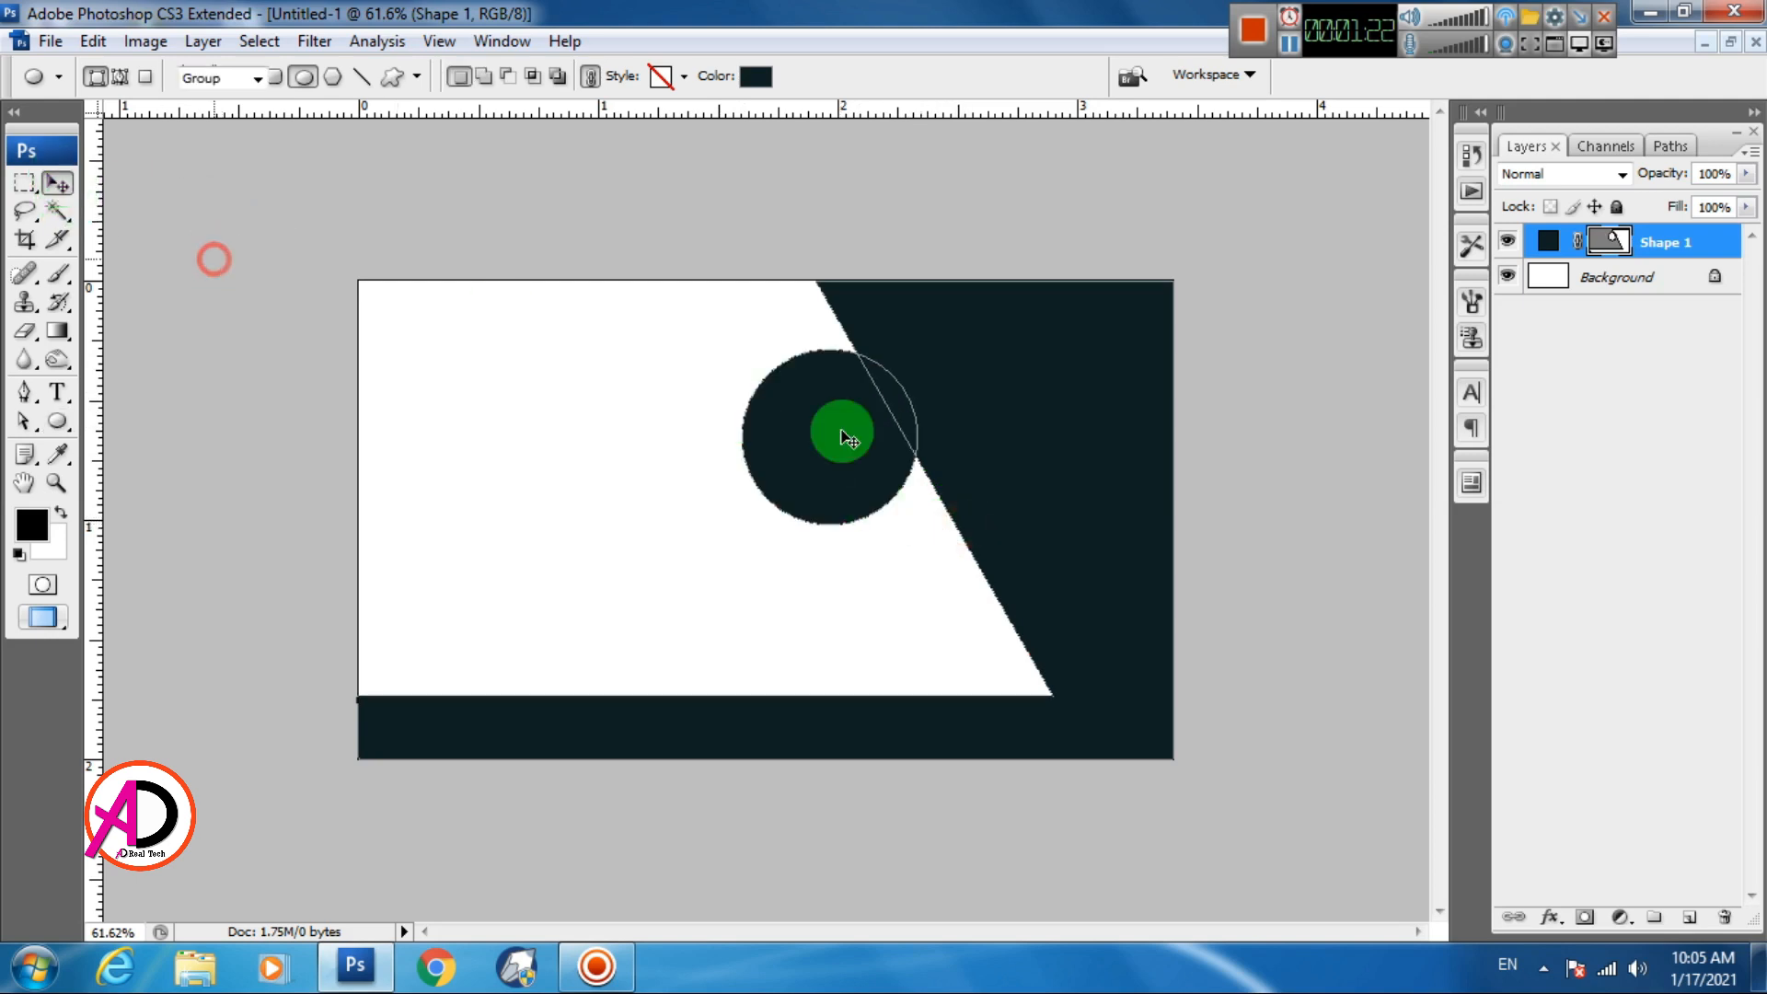
left_click_drag(852, 444, 888, 411)
key("ctrl+alt+z")
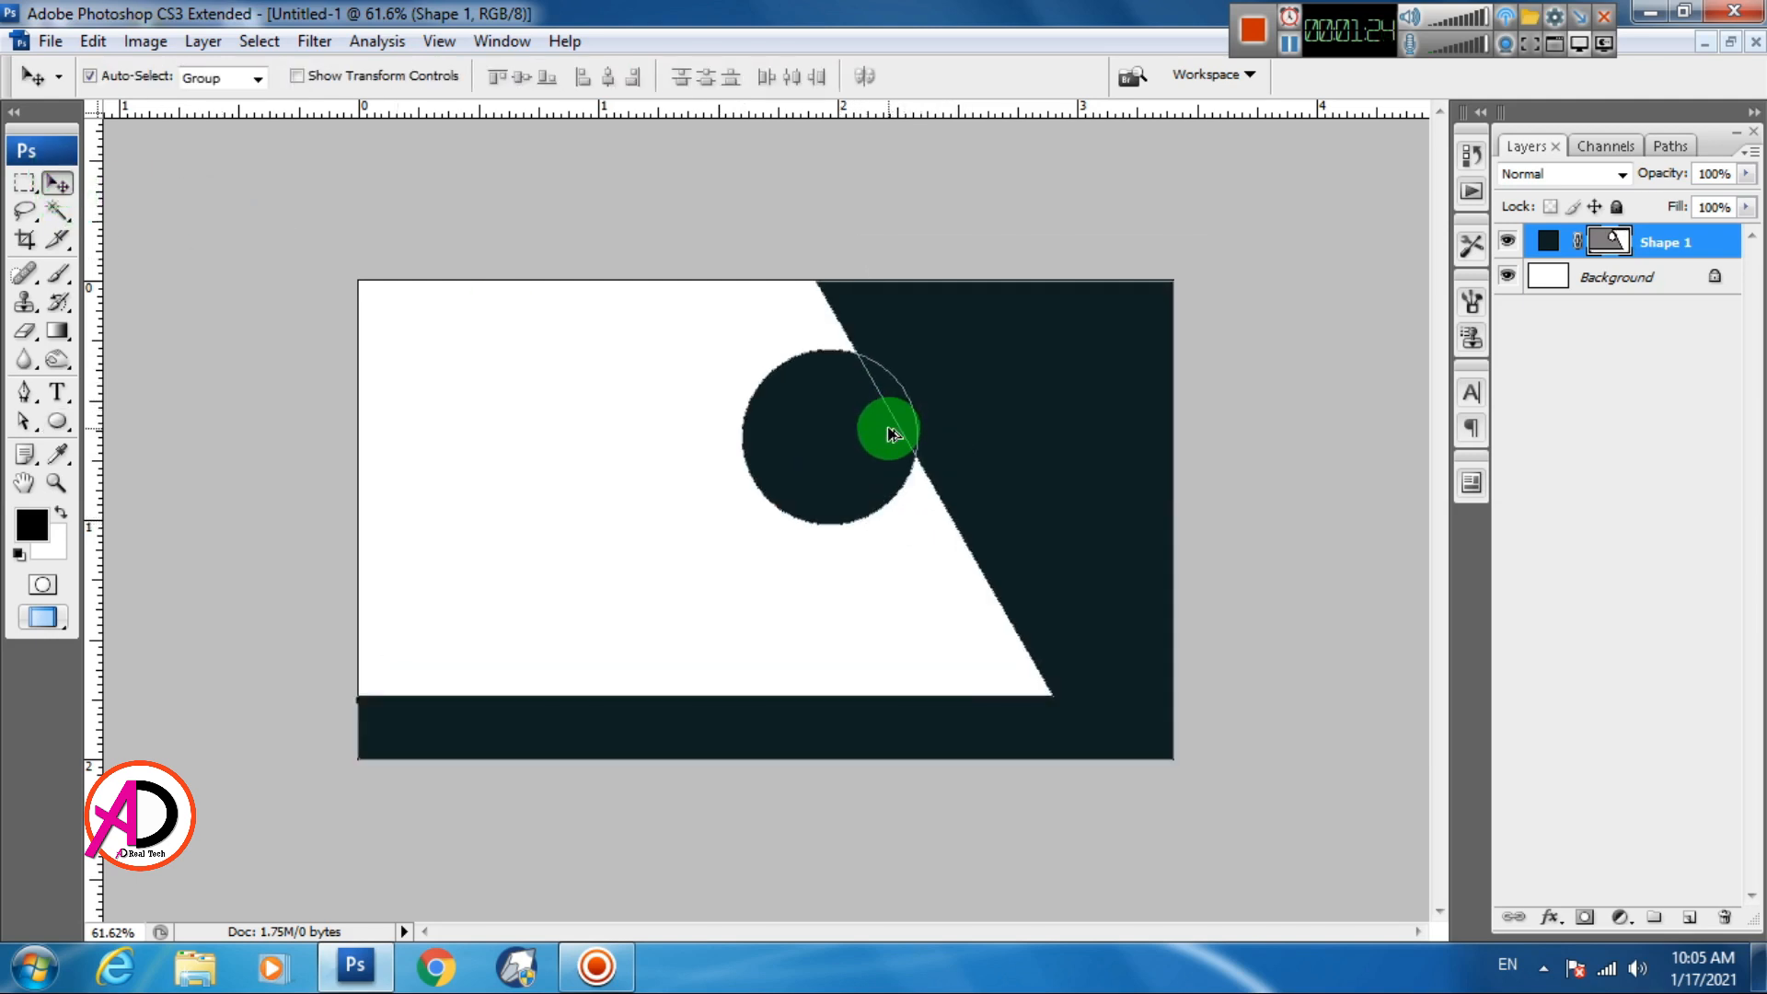
key("ctrl+alt+z")
left_click(509, 472)
Draw a new circle and move it to the card's top edge over the slanted edge
left_click(58, 421)
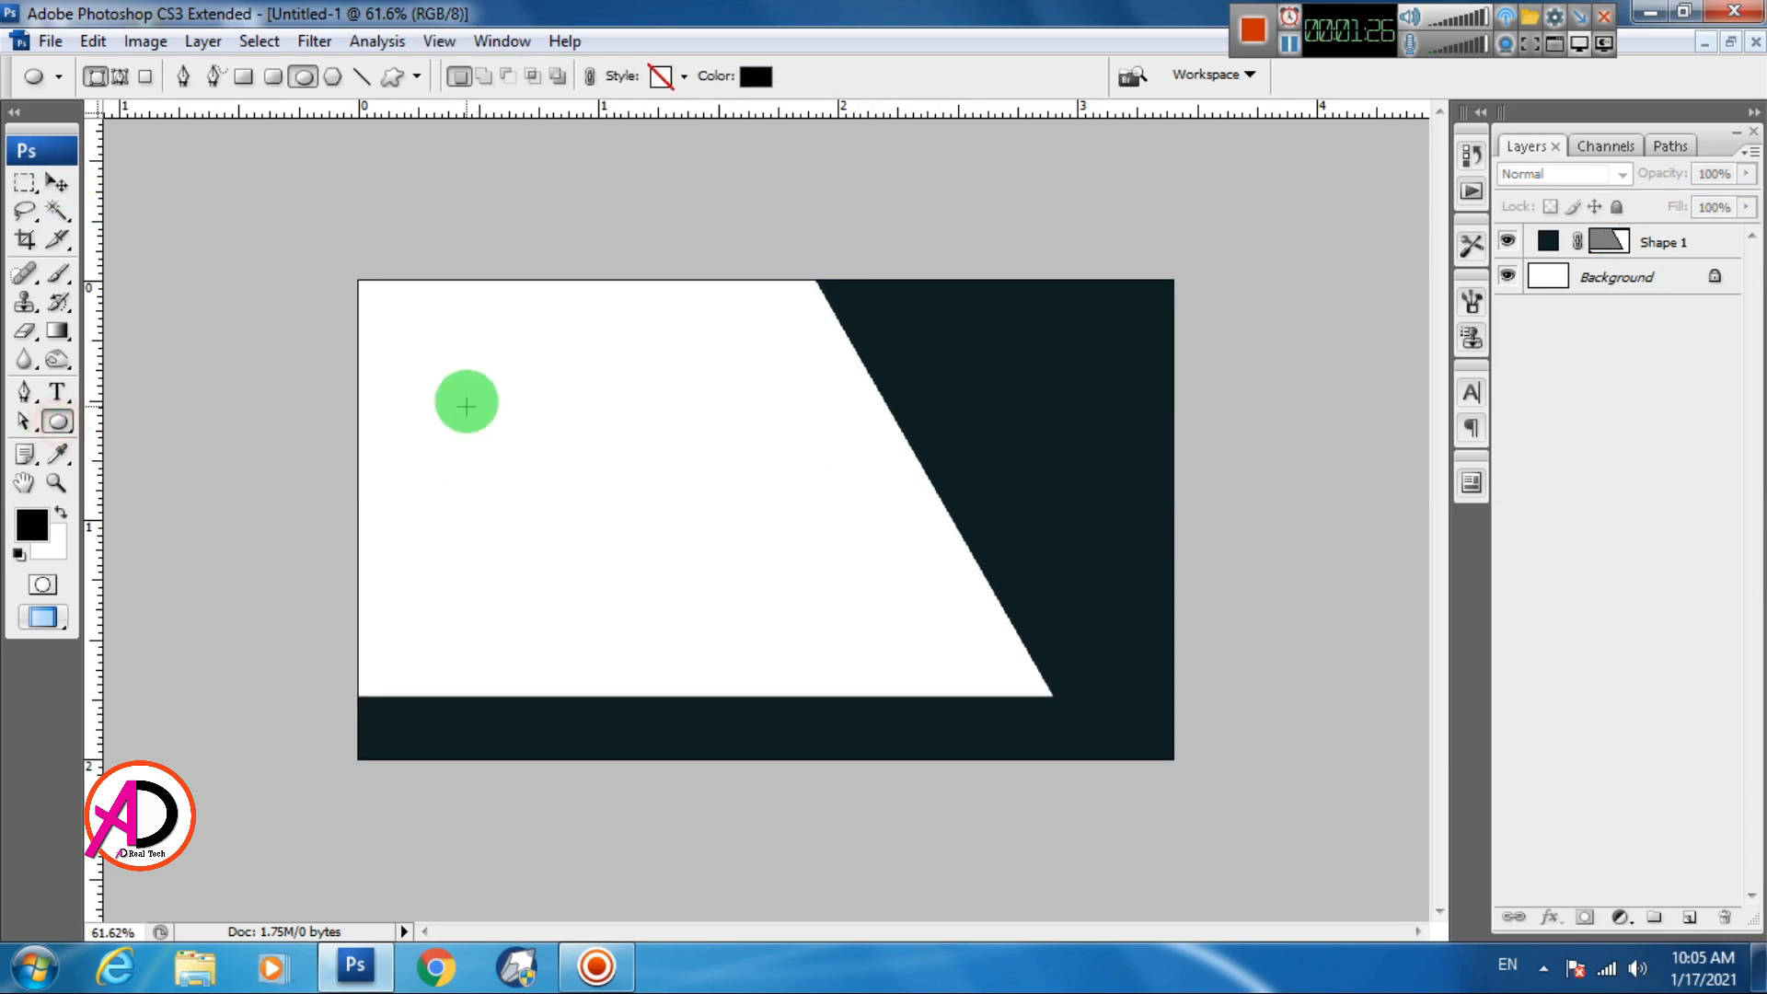
left_click_drag(464, 394, 628, 522)
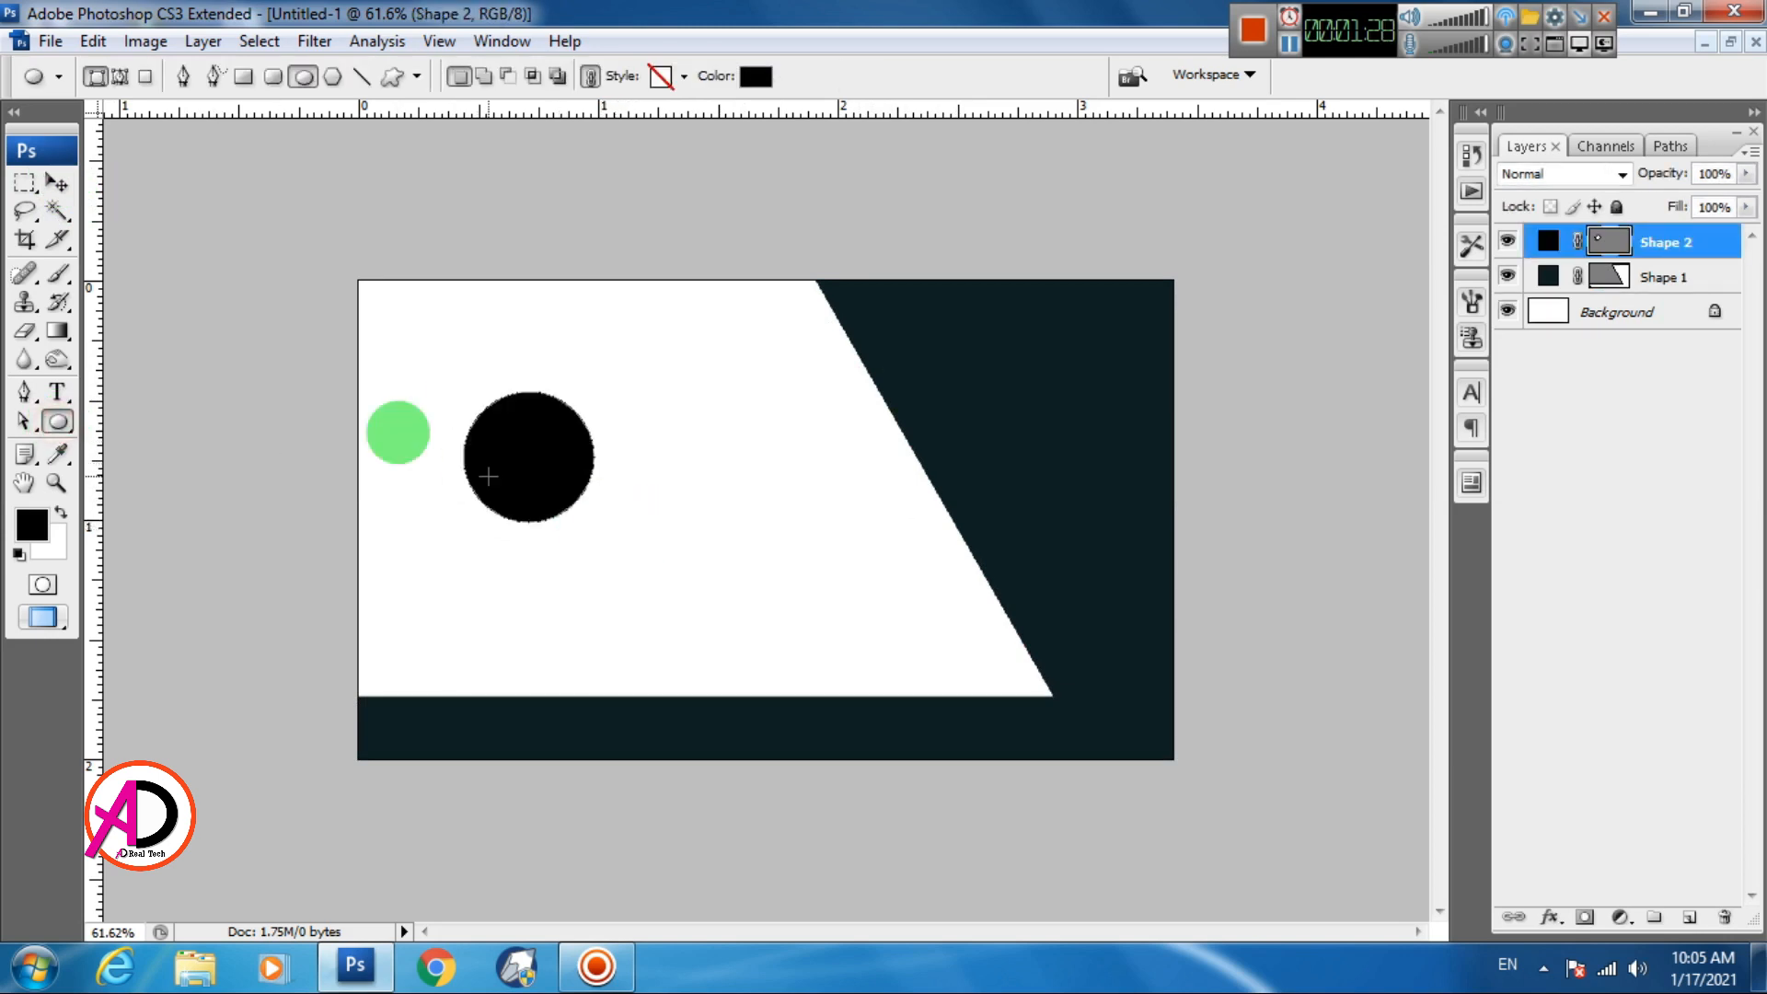
left_click(70, 194)
left_click(758, 592)
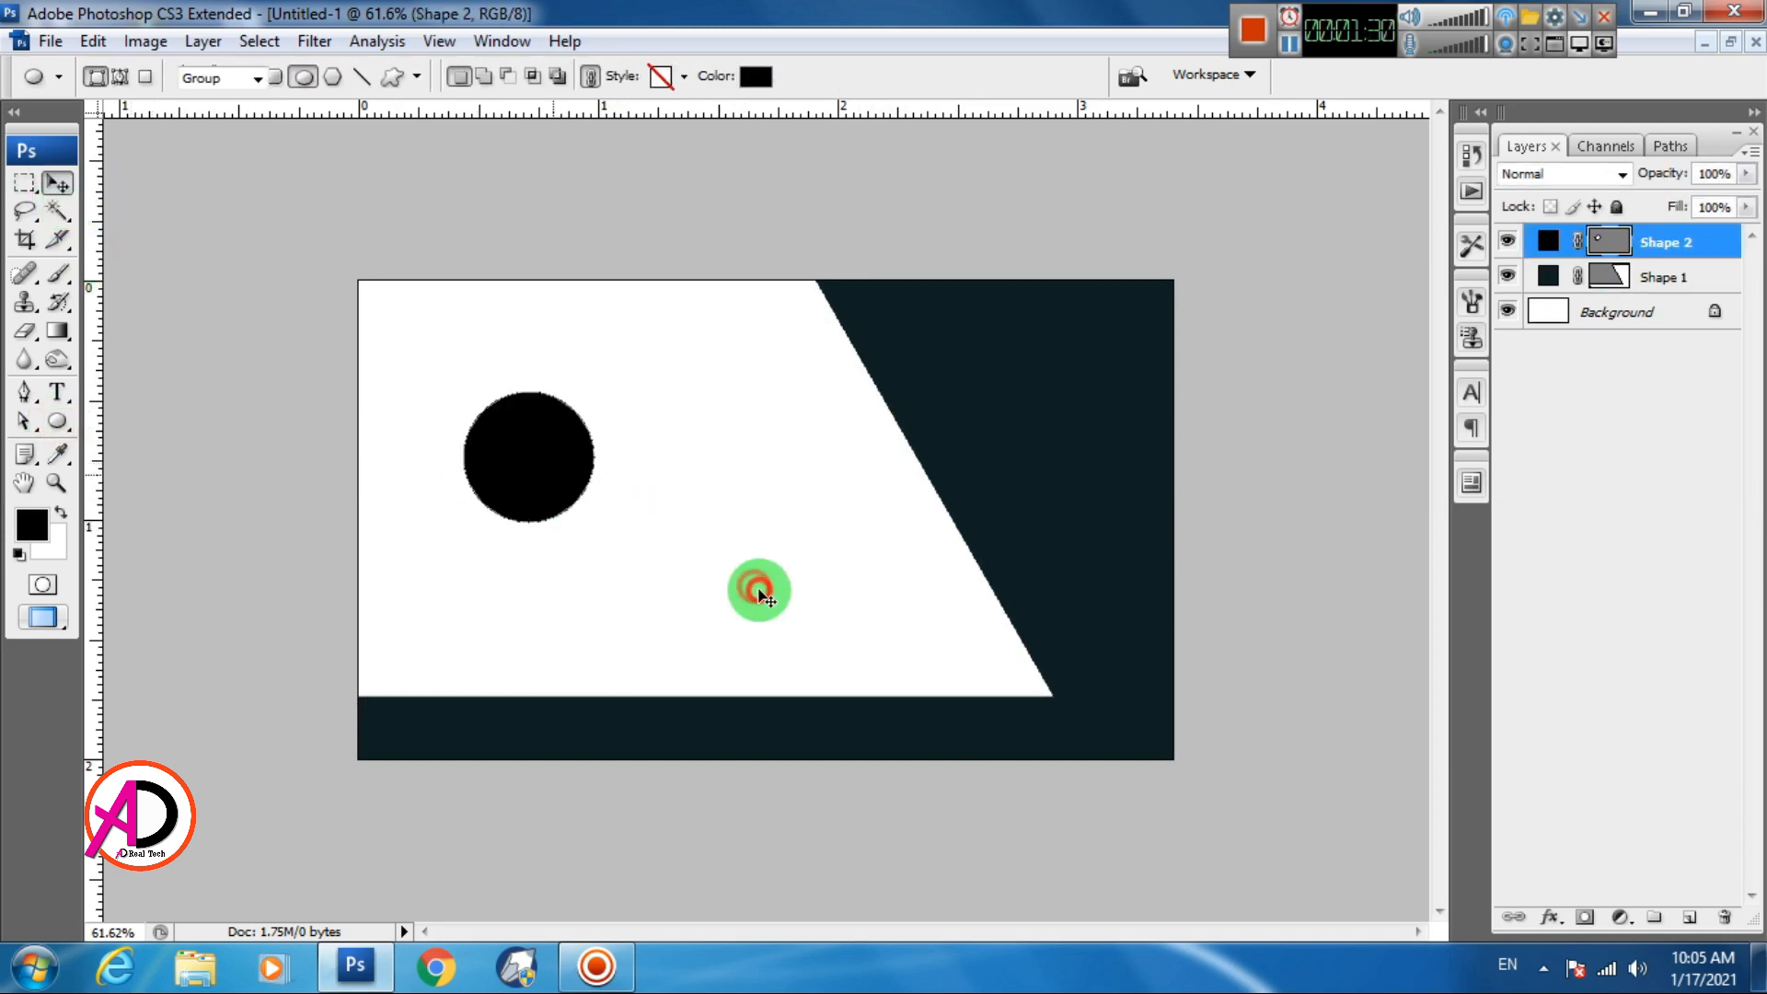
left_click_drag(550, 454, 887, 386)
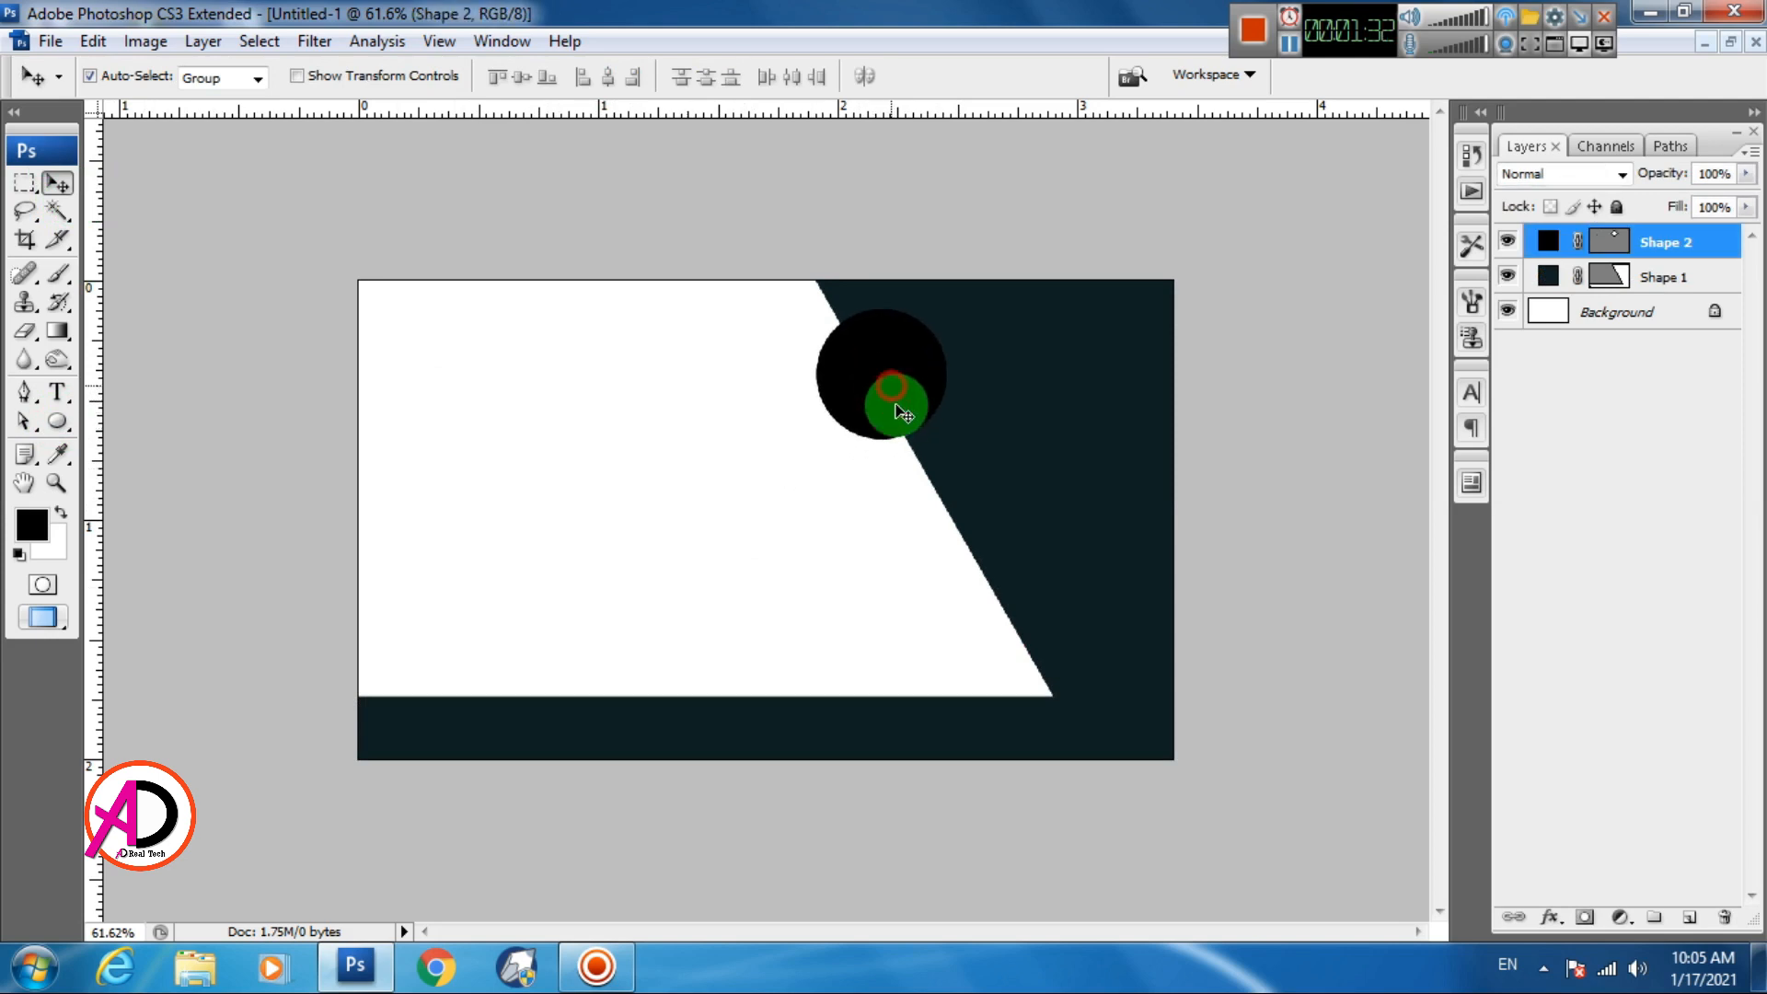
Scale the circle up to 190.1%, nudge it left, and commit
key("ctrl+t")
left_click_drag(952, 443, 927, 479)
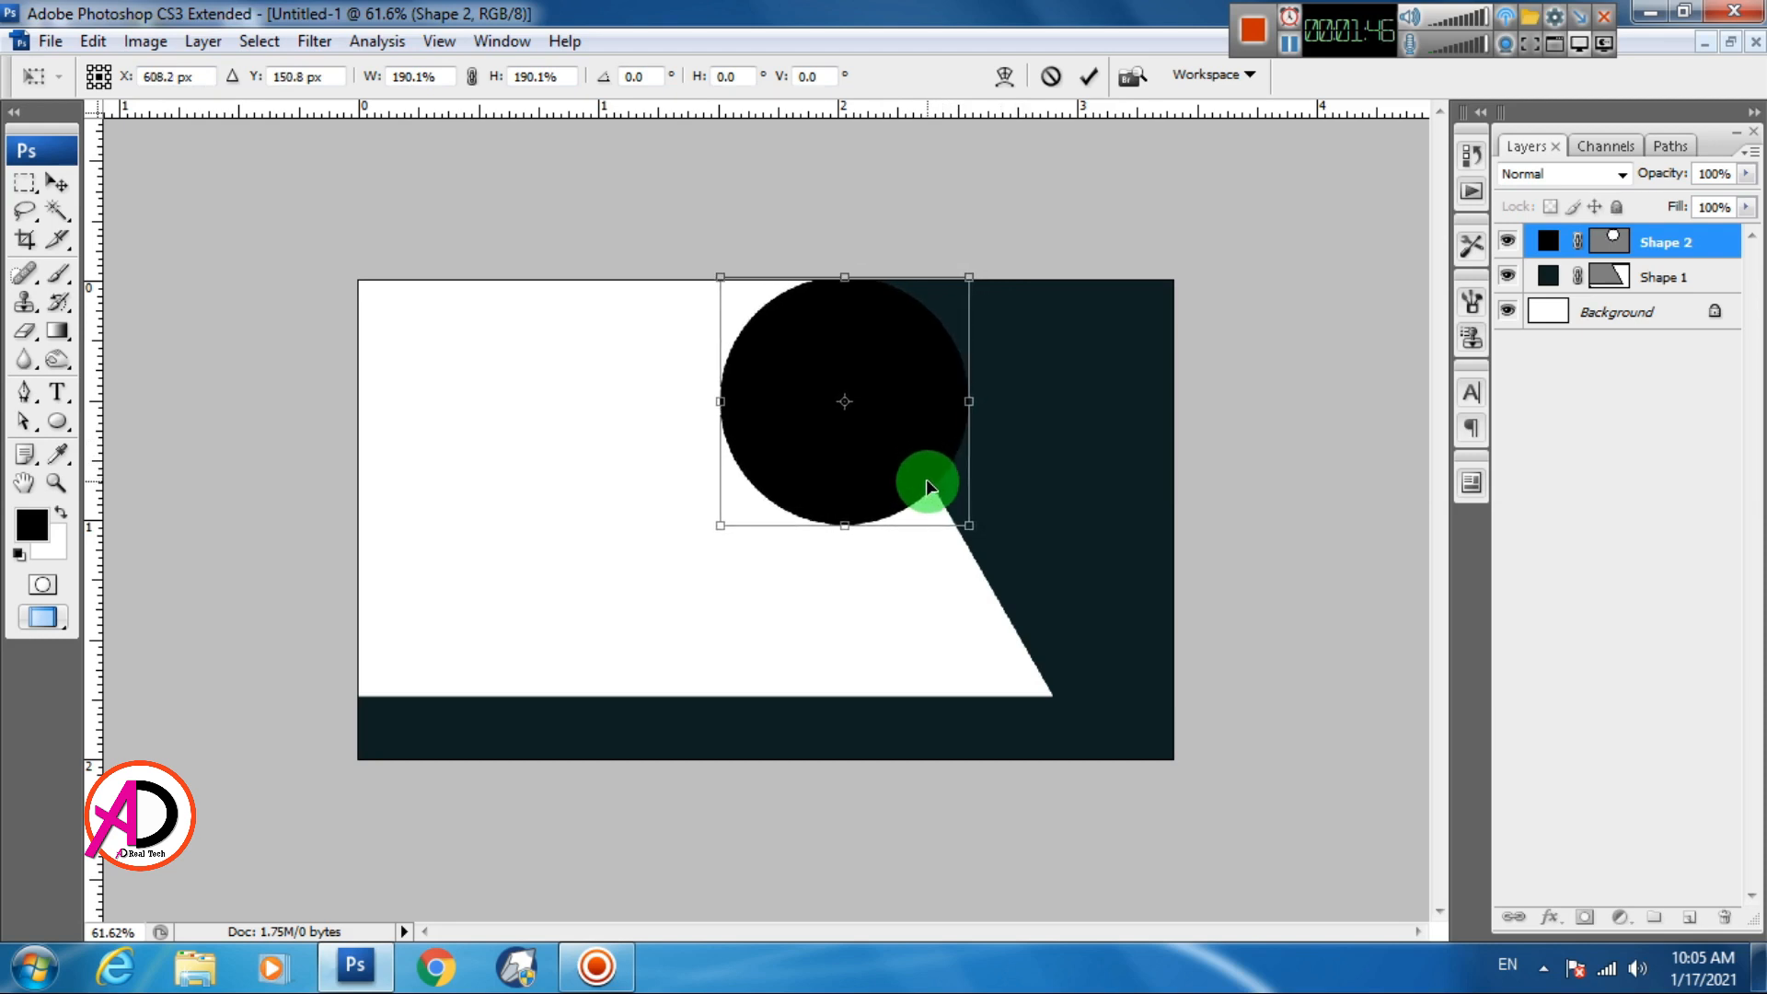
key("Left")
key("Left")
key("Left")
left_click(933, 454)
double_click(933, 453)
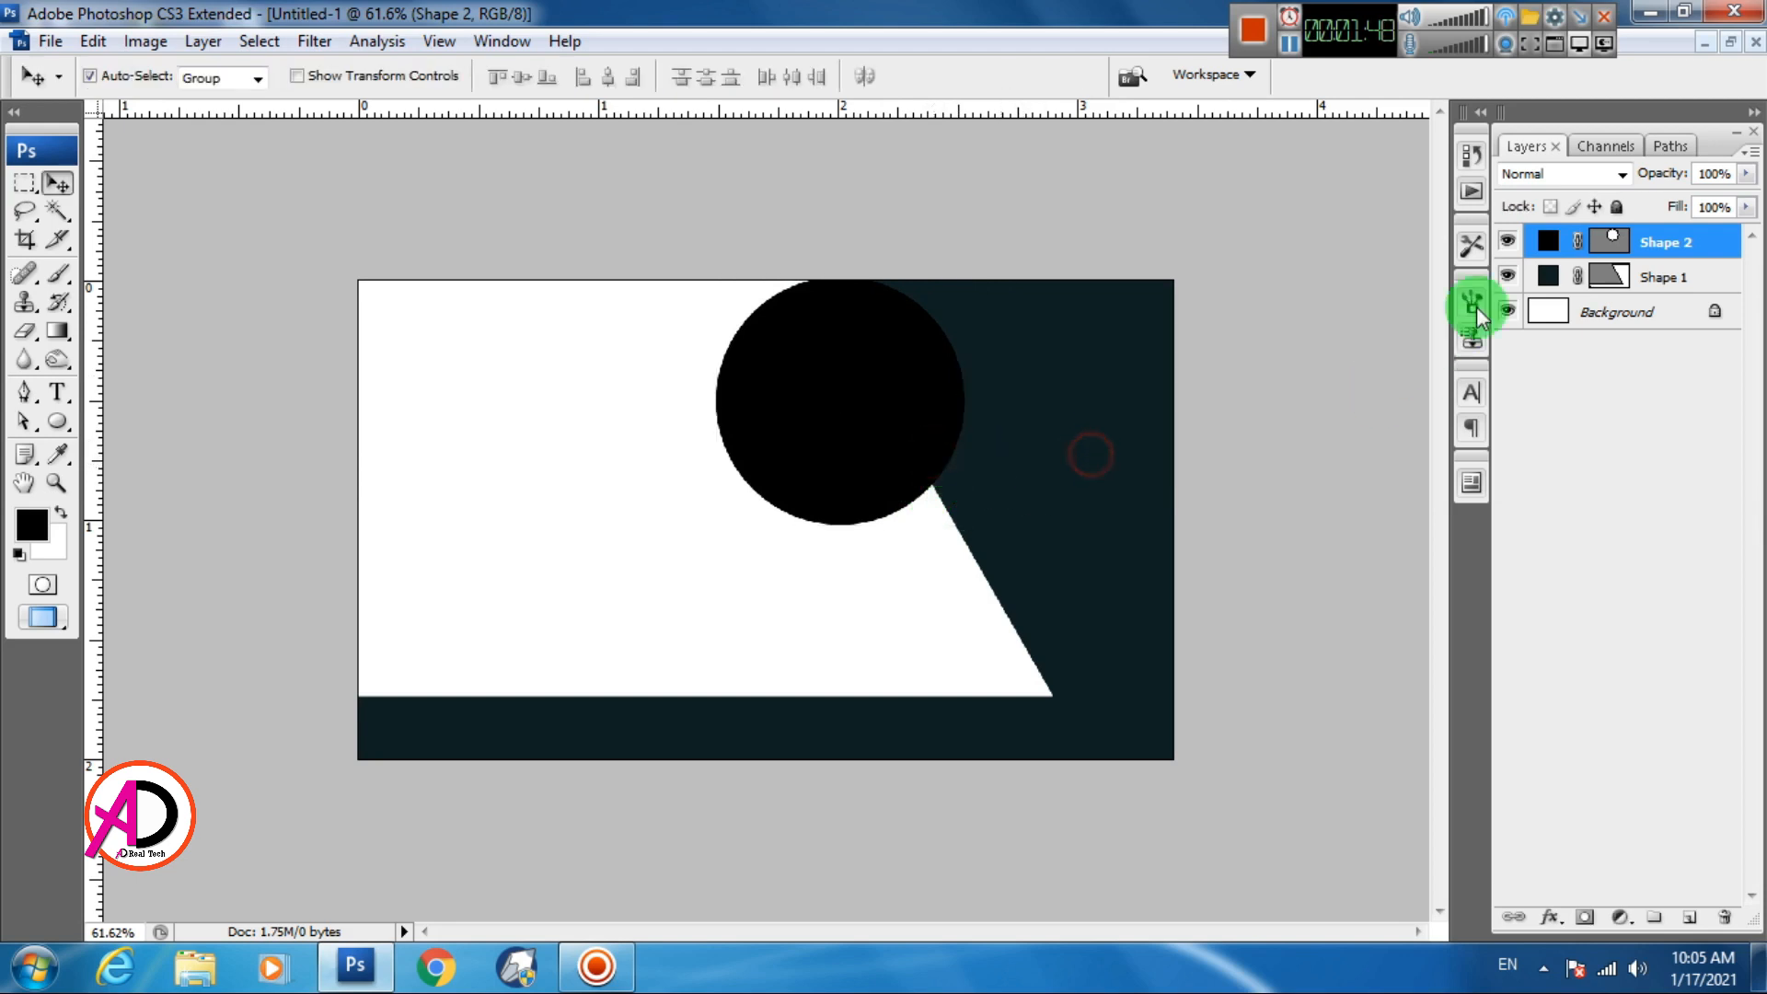
Give the circle the panel's navy #102225 fill by sampling it
double_click(1555, 247)
left_click(1044, 428)
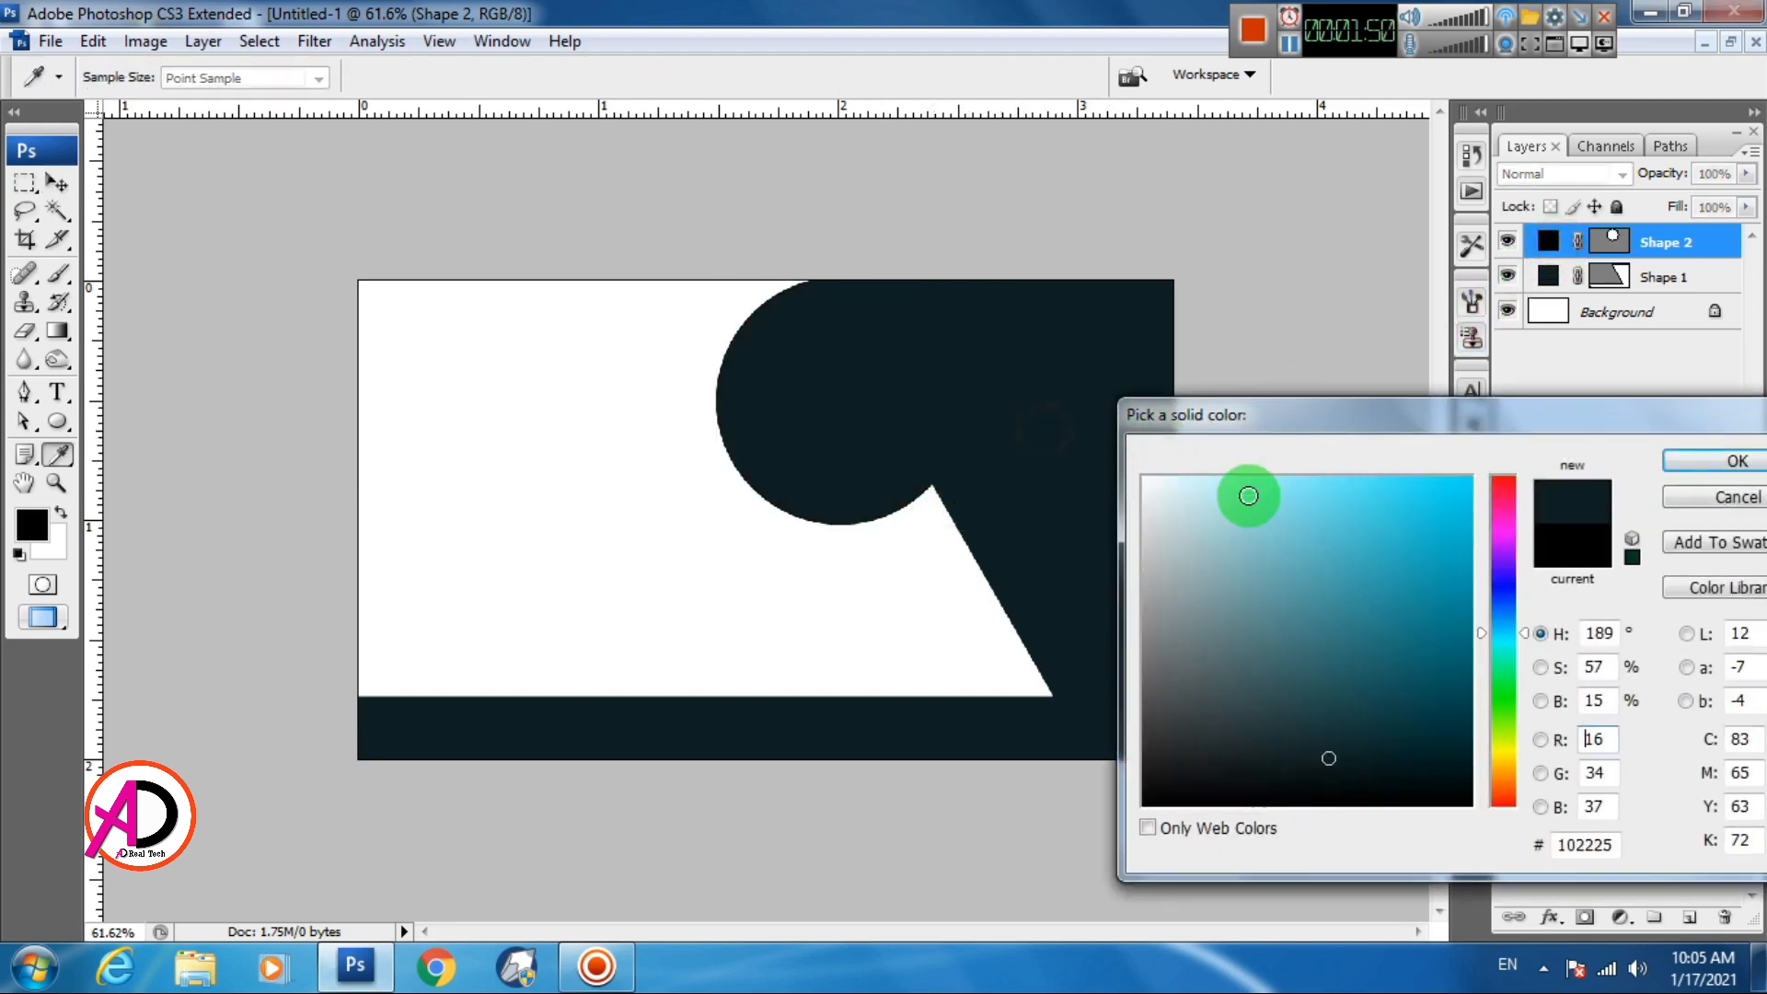
left_click(1706, 463)
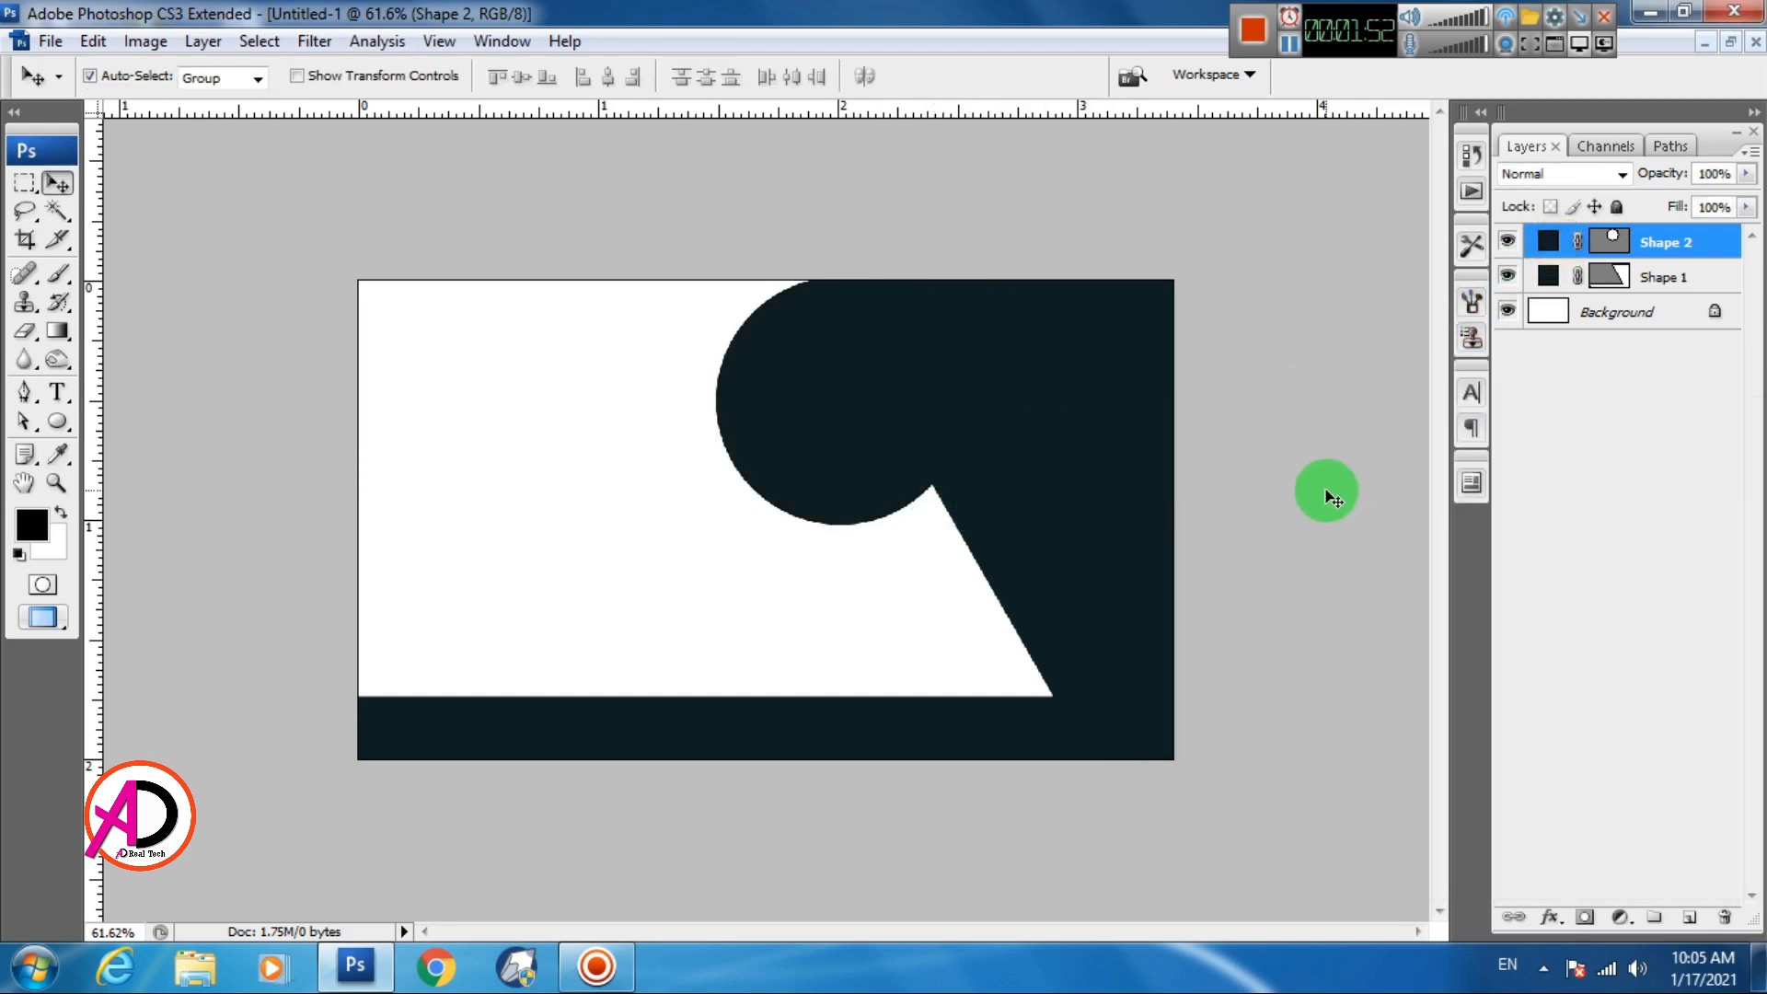
Nudge the circle left, shorten it to 97.9% height, and duplicate it to the left
key("Left")
key("Left")
key("Left")
left_click(858, 504)
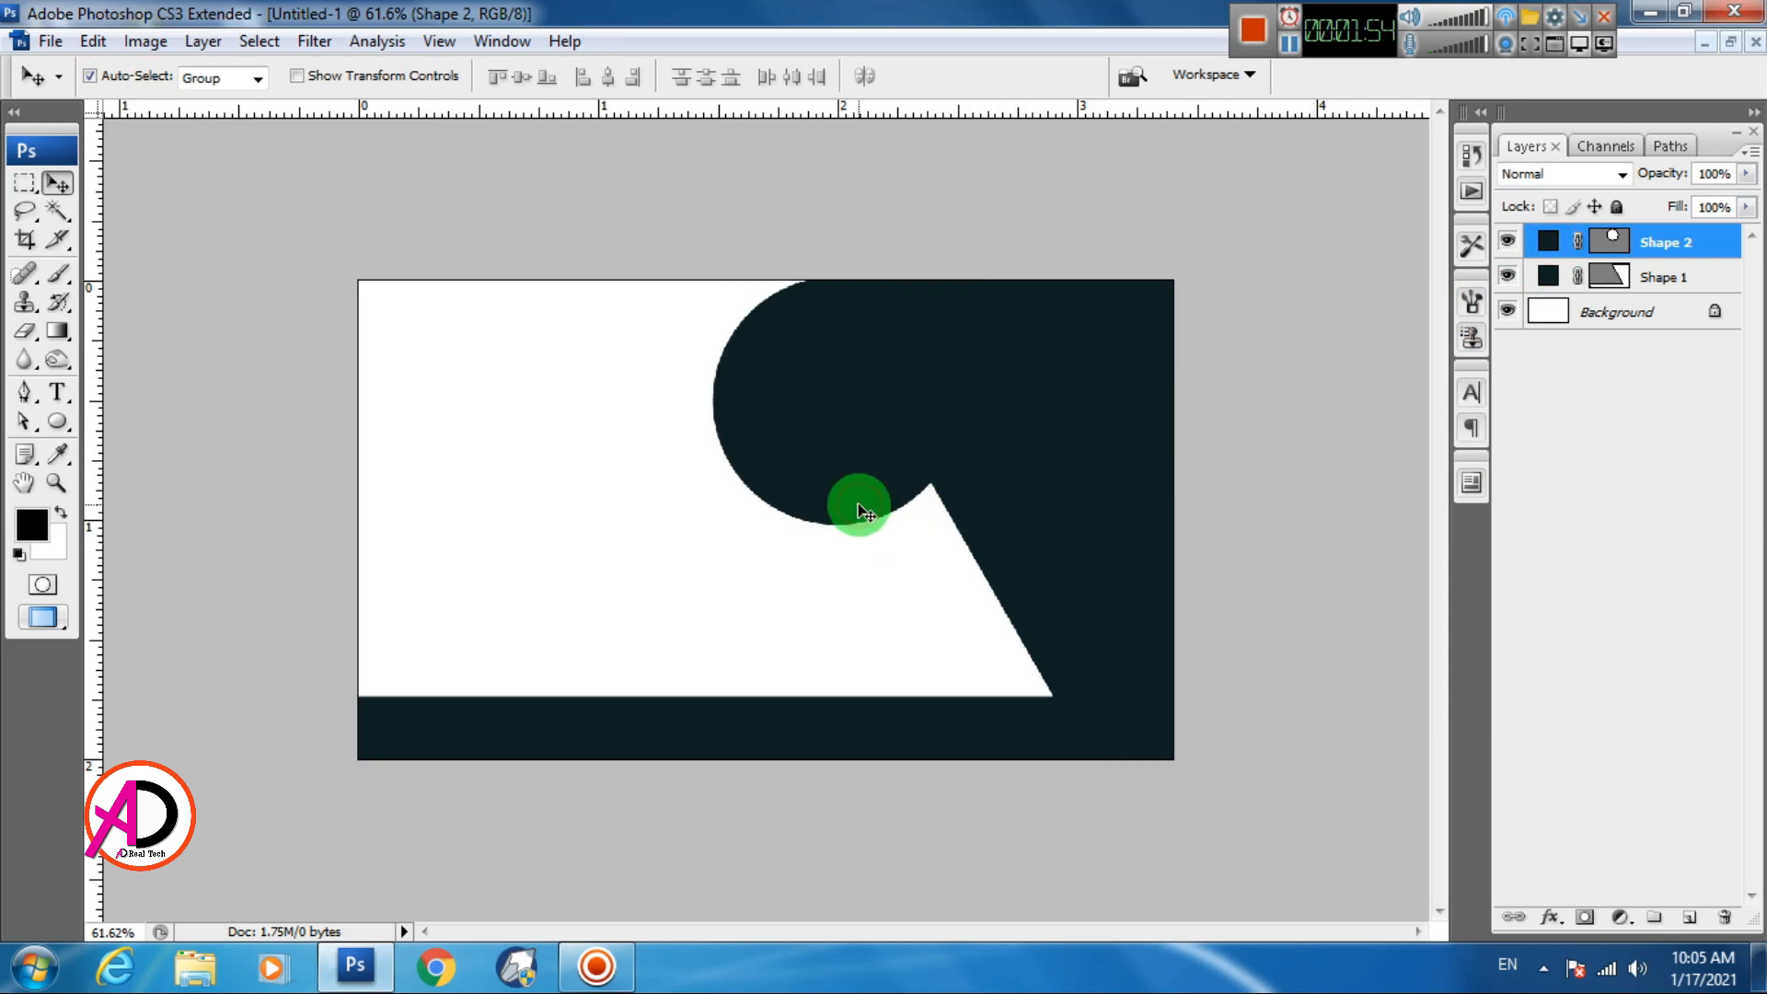
key("ctrl+t")
left_click_drag(836, 523, 836, 513)
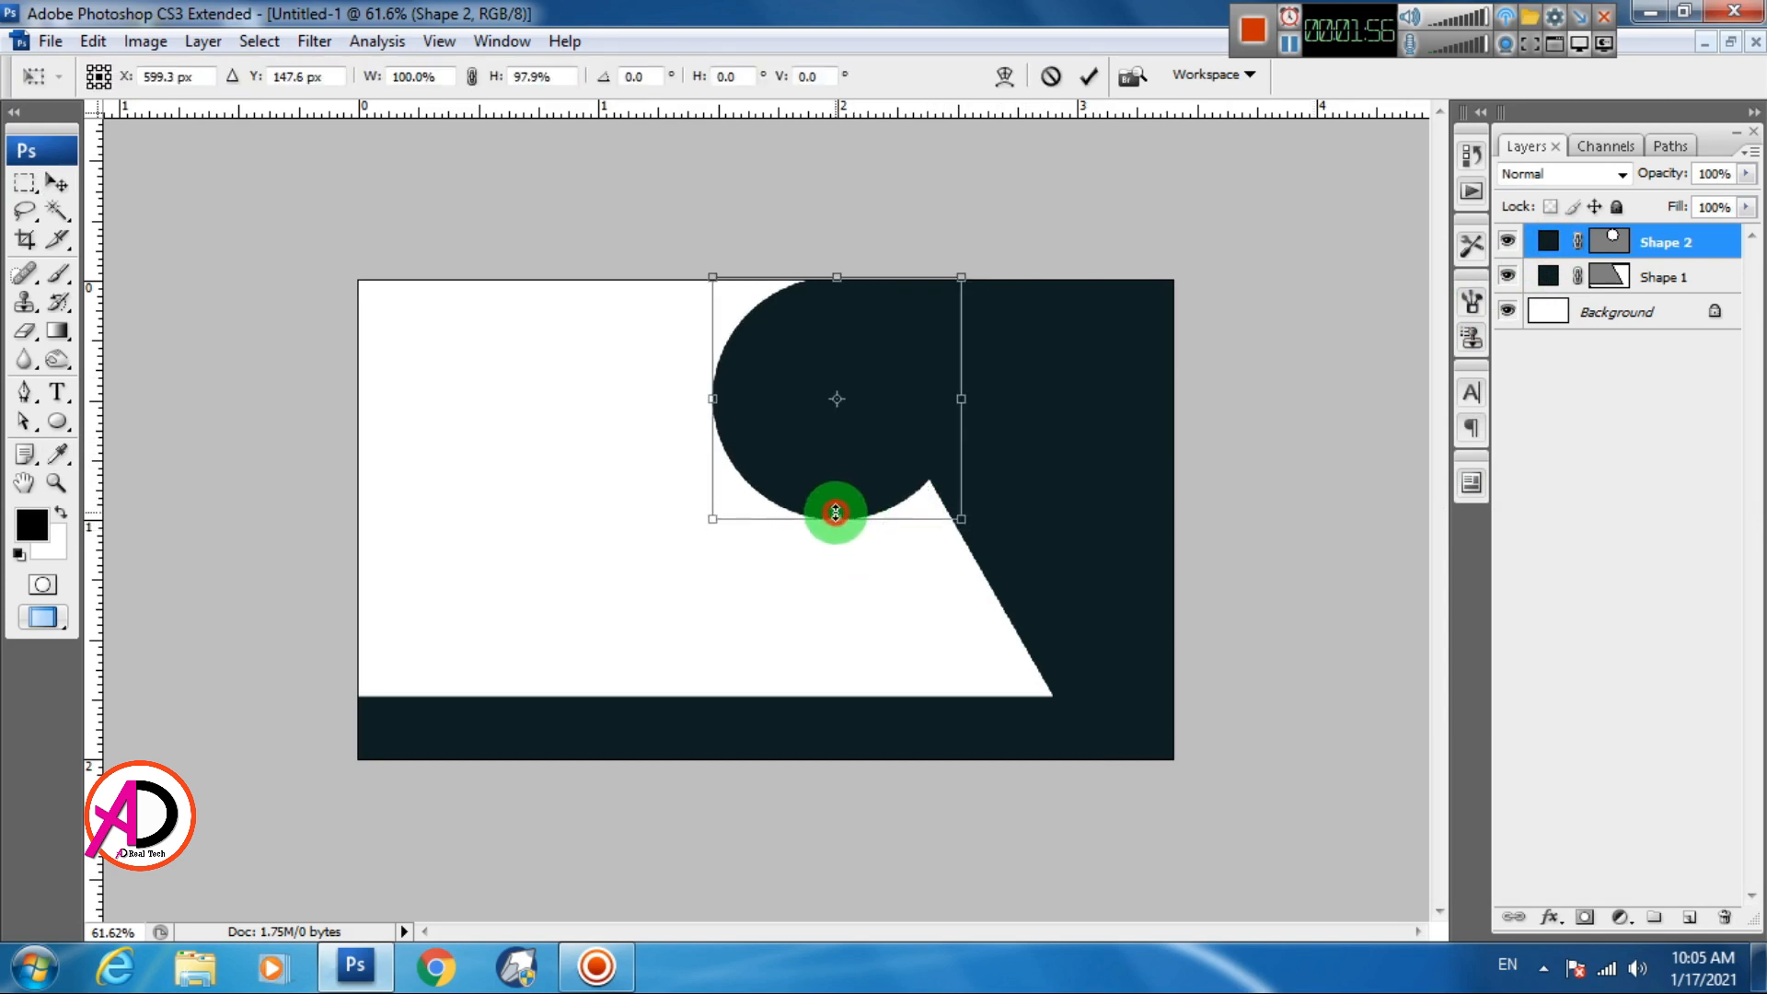
double_click(891, 467)
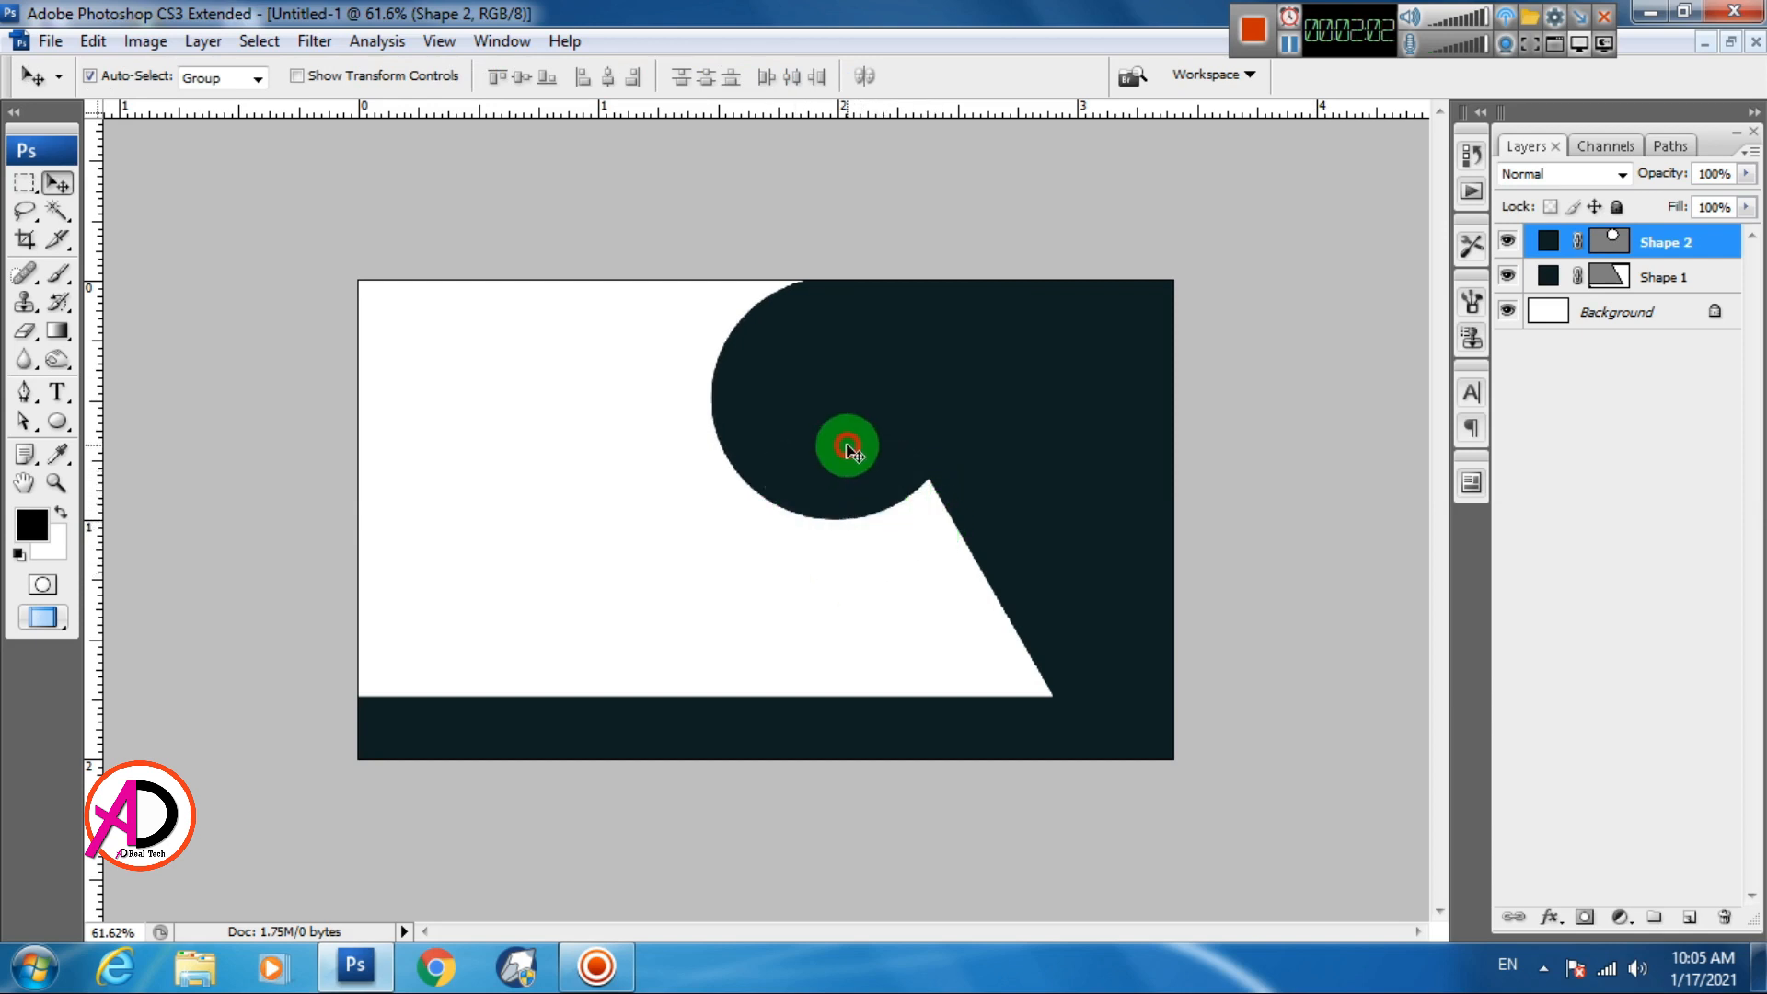
left_click_drag(847, 442, 550, 536)
Make the circle copy white, set it over the dark circle, and duplicate it
double_click(1549, 241)
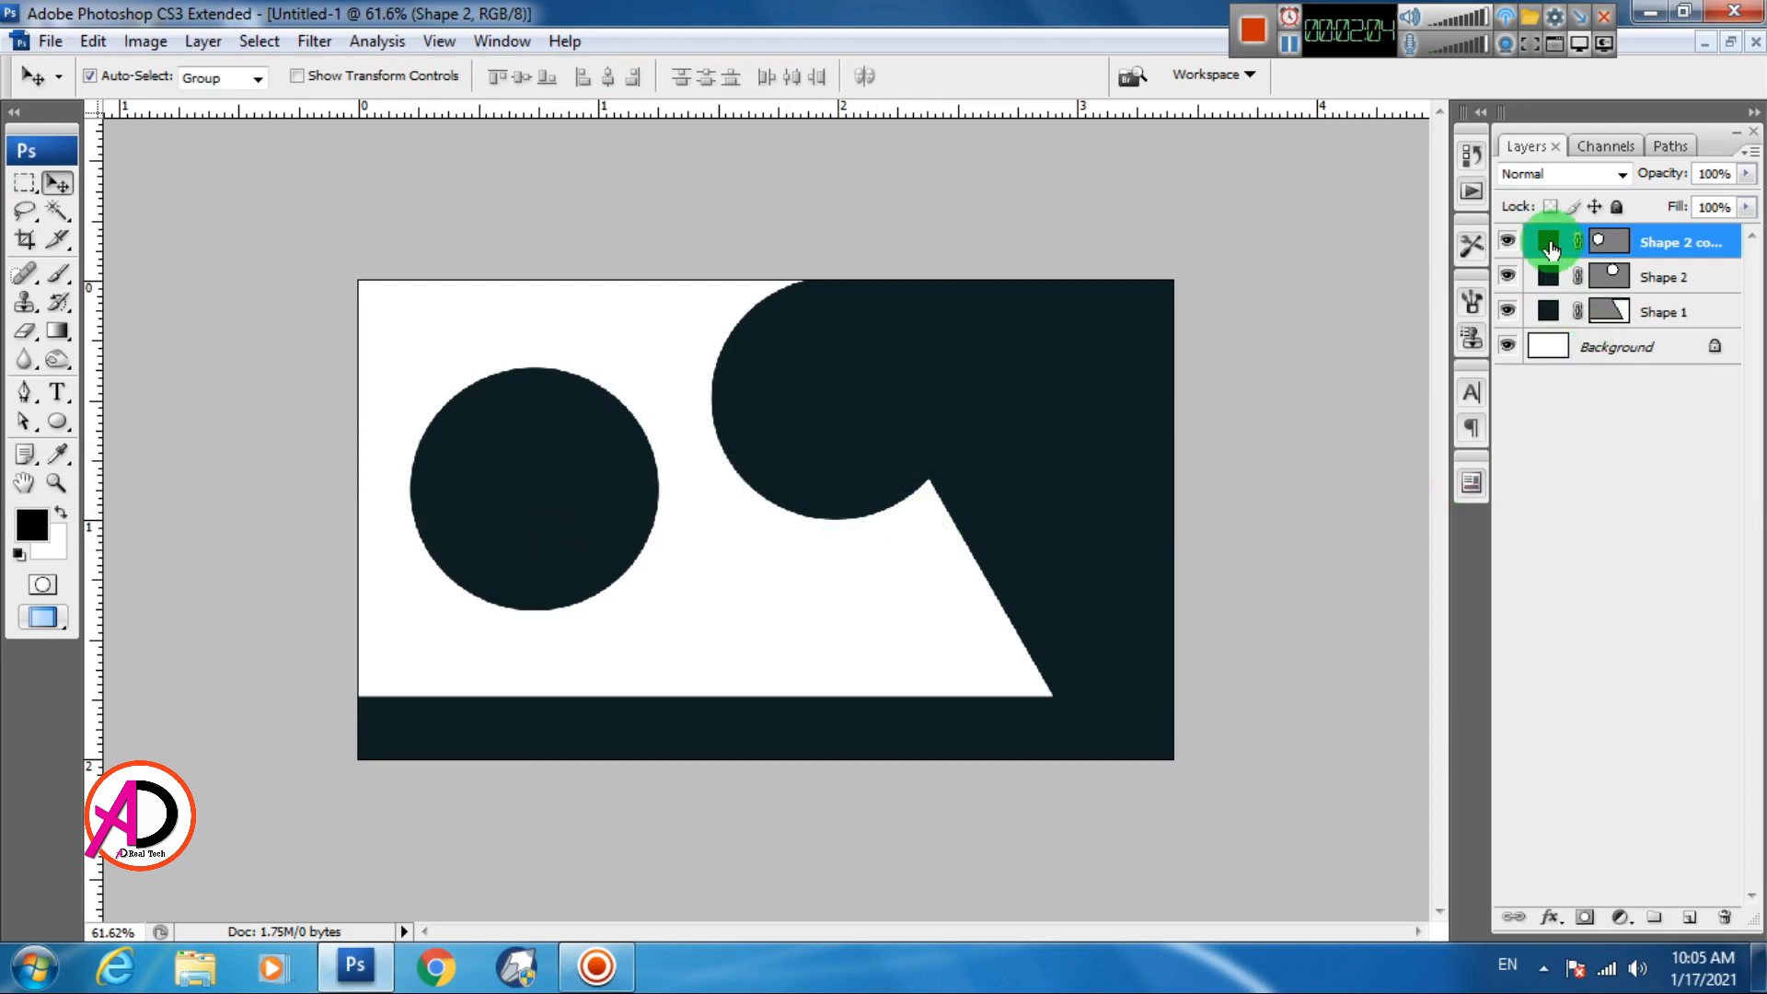
left_click(766, 548)
left_click(1700, 463)
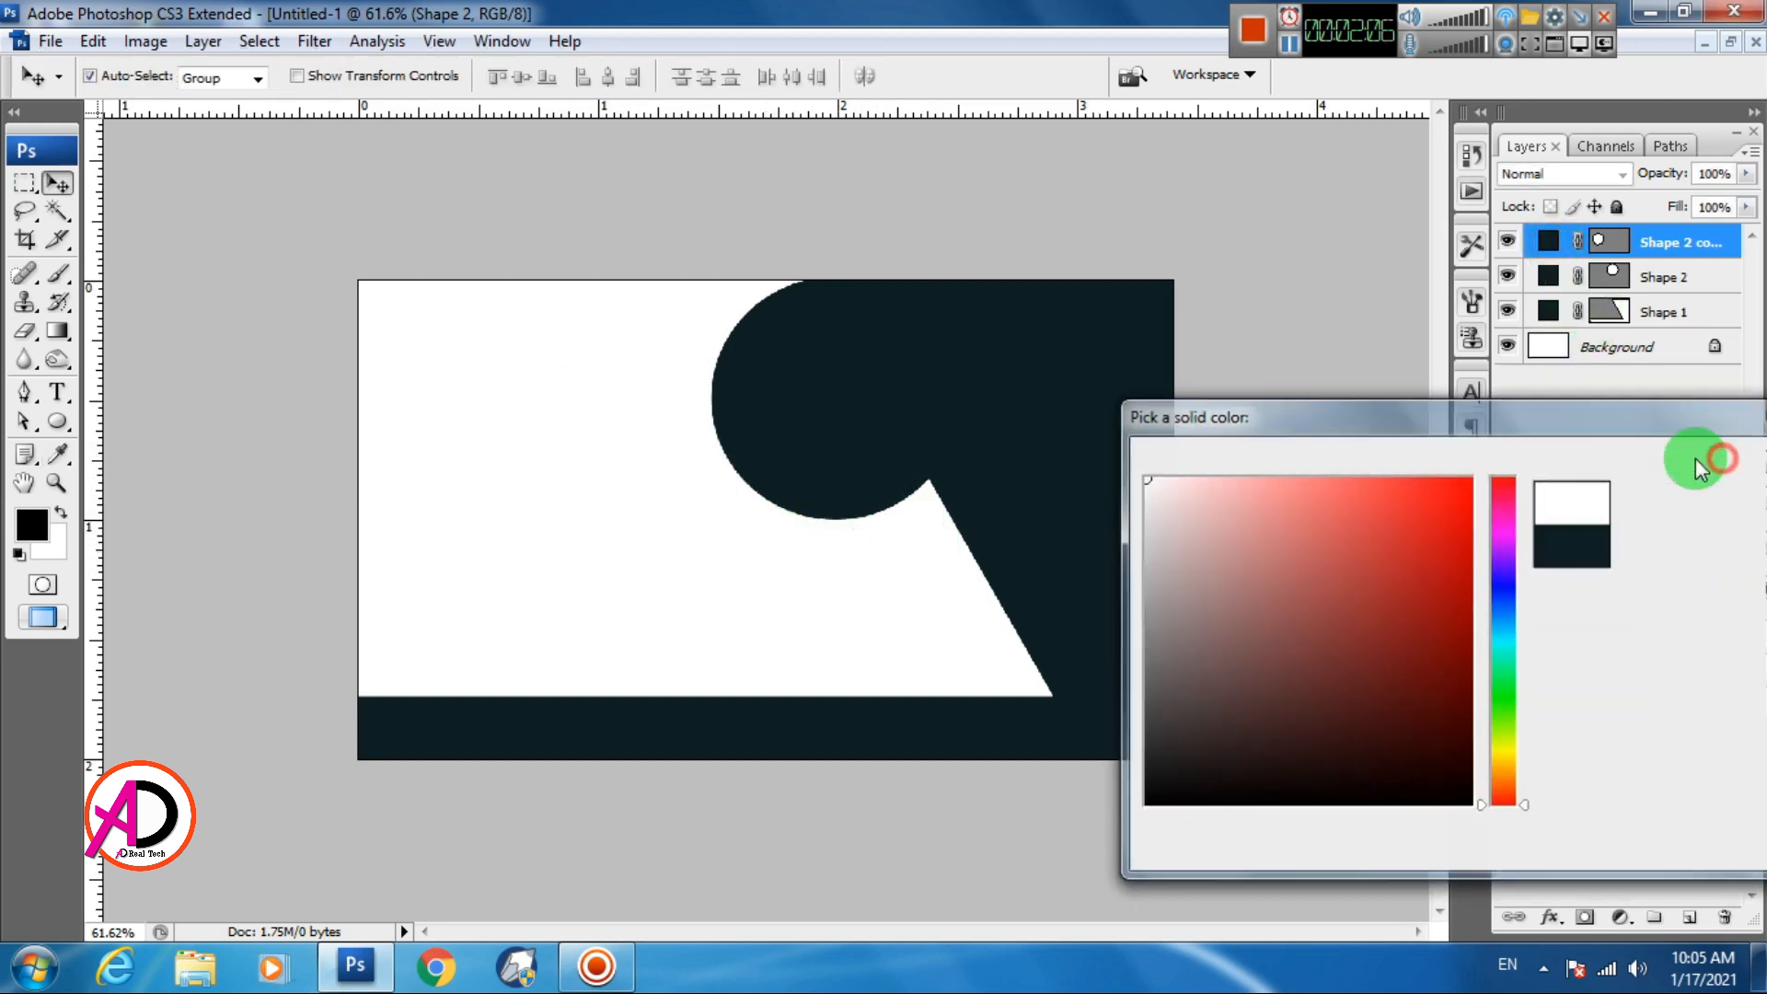
mouse_move(870, 416)
left_mouse_down()
mouse_move(930, 427)
mouse_move(888, 439)
left_mouse_up()
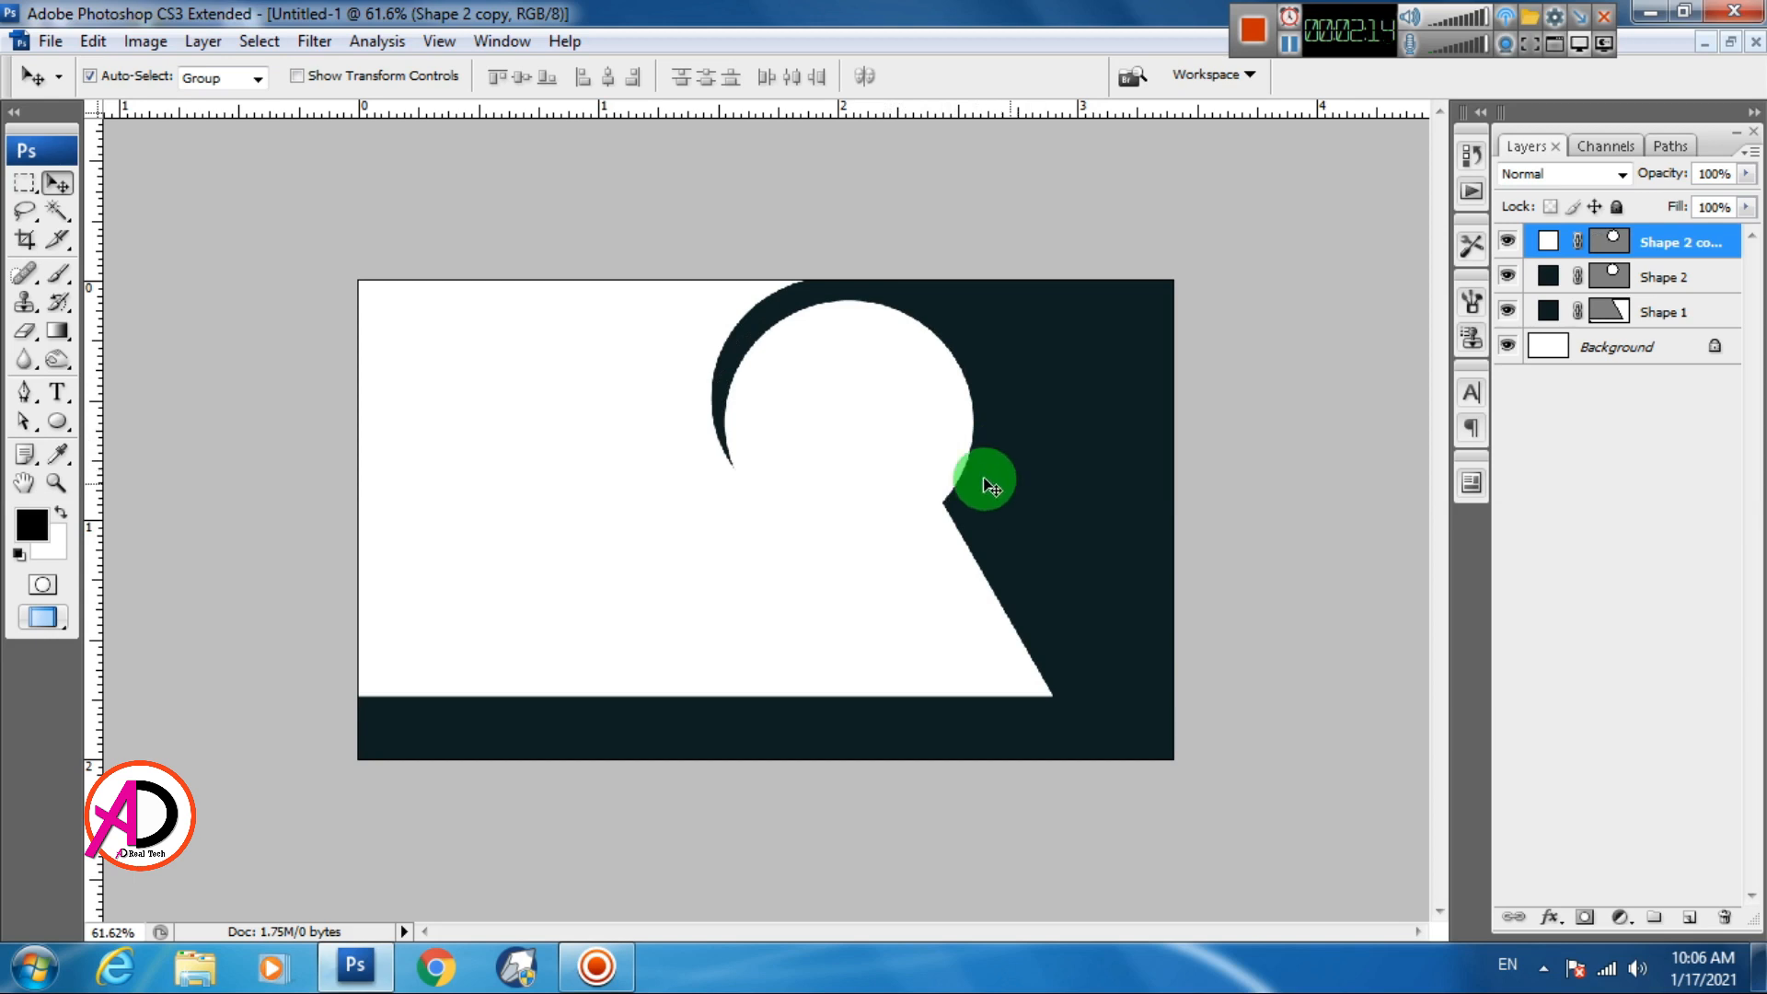
left_click_drag(867, 382, 553, 546)
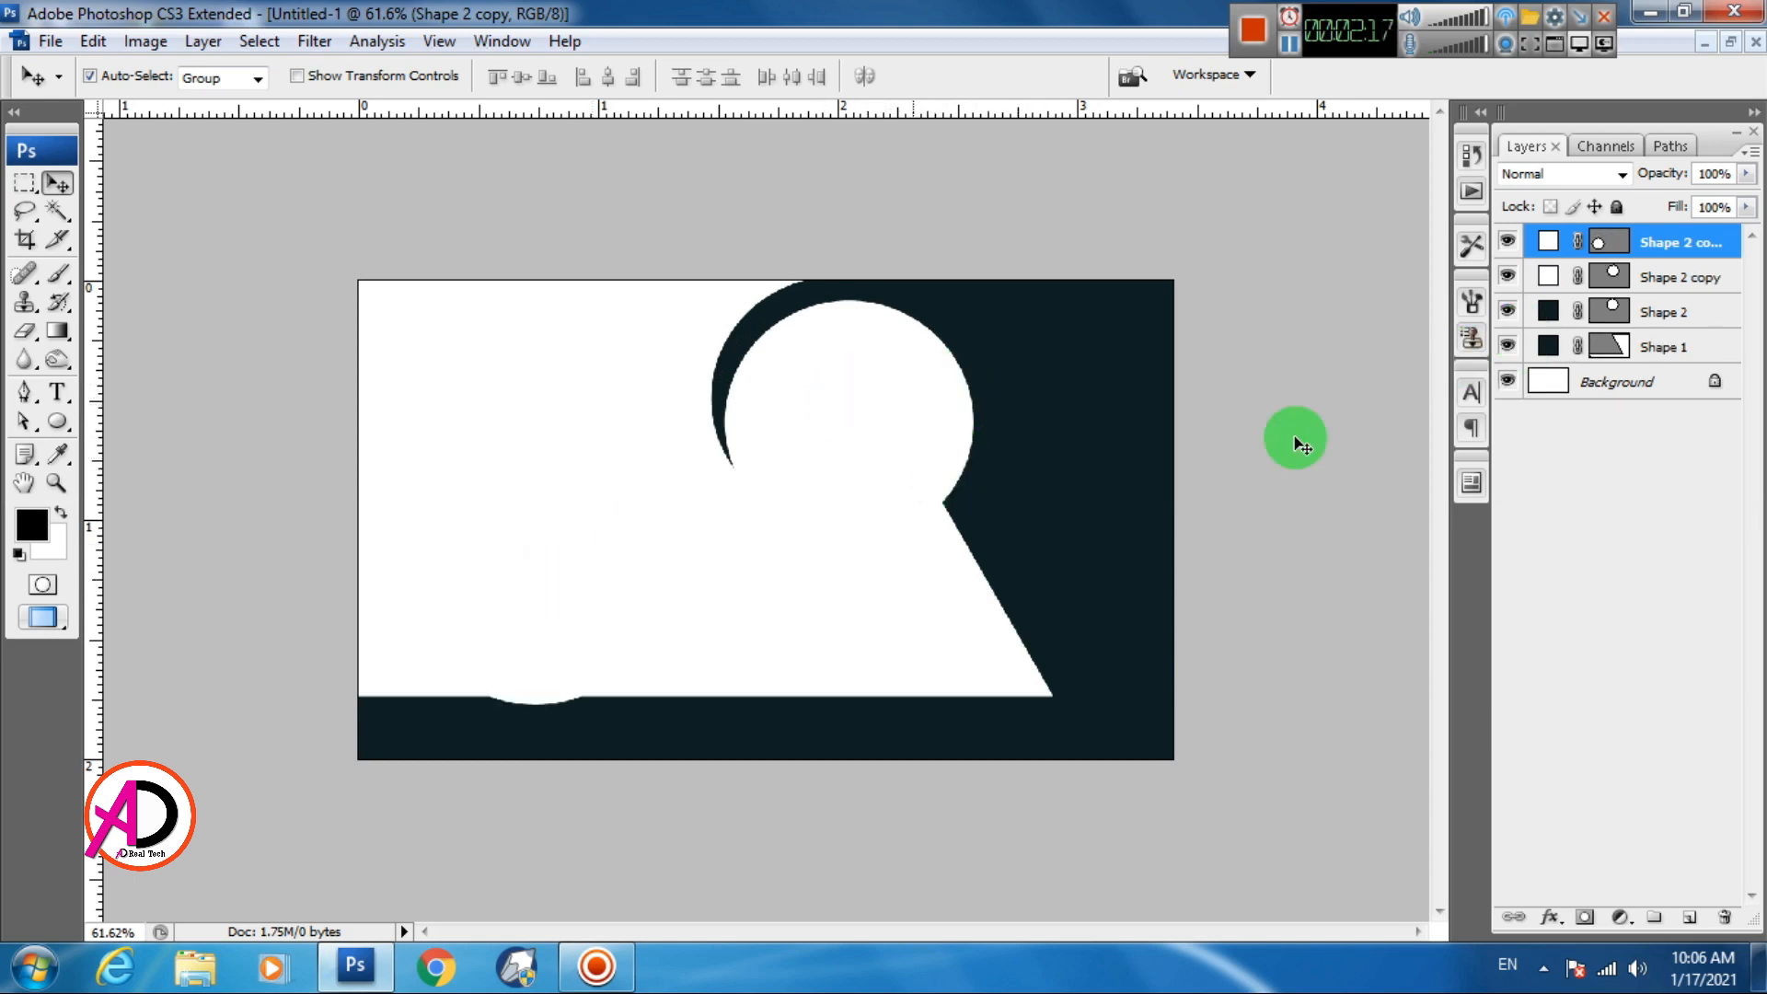
Keep the newest circle white and set Shape 2 copy's fill to teal #01a7a5
double_click(1550, 249)
left_click(1680, 458)
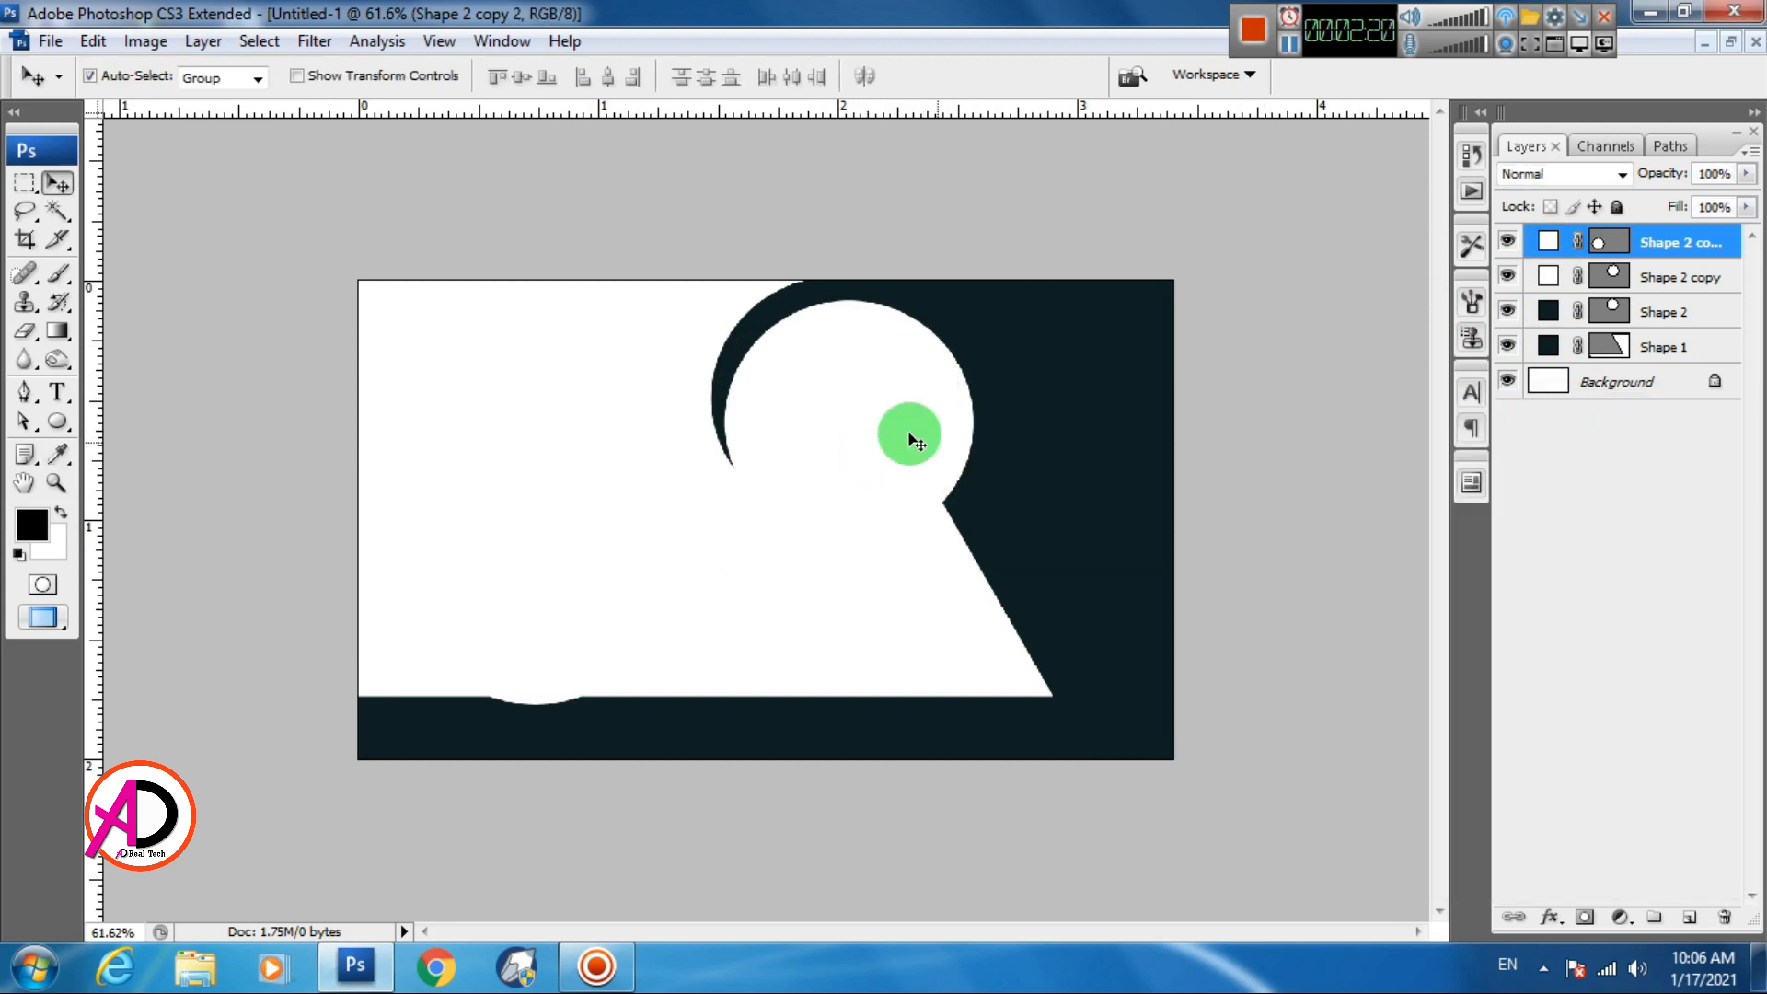
left_click(916, 441)
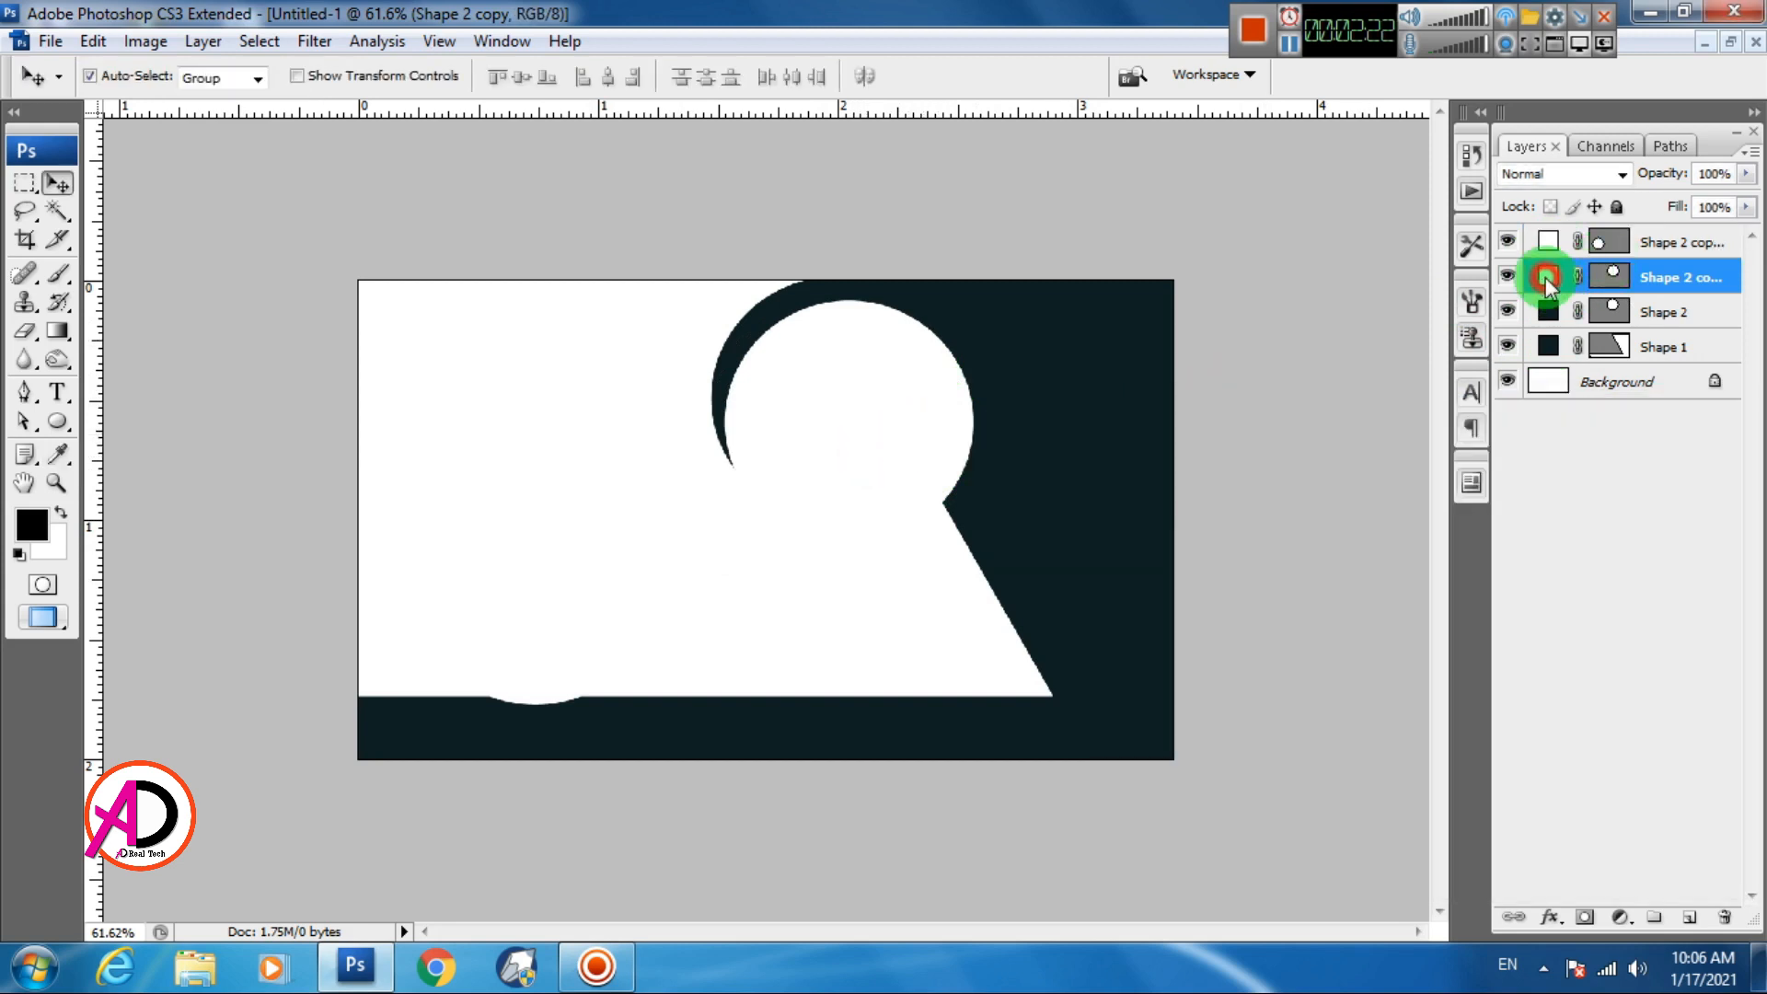
double_click(1547, 281)
mouse_move(1503, 722)
left_mouse_down()
mouse_move(1515, 637)
mouse_move(1460, 623)
mouse_move(1463, 495)
mouse_move(1462, 533)
left_mouse_up()
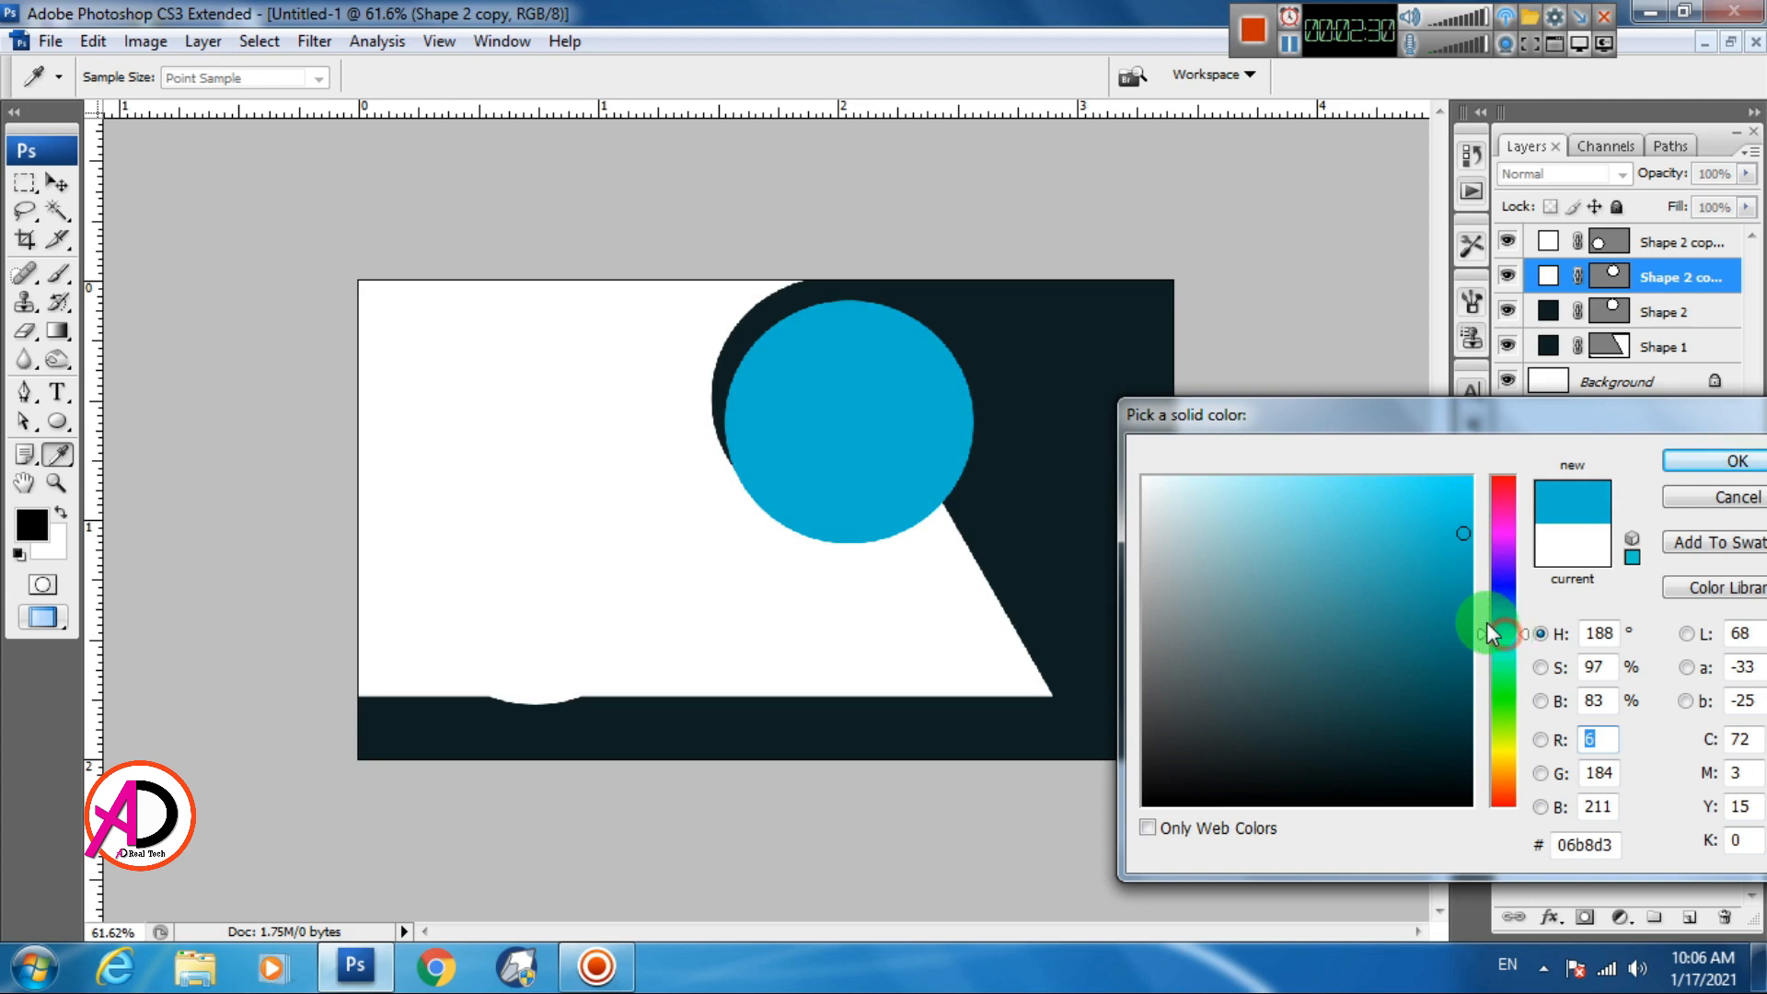
left_click(1459, 596)
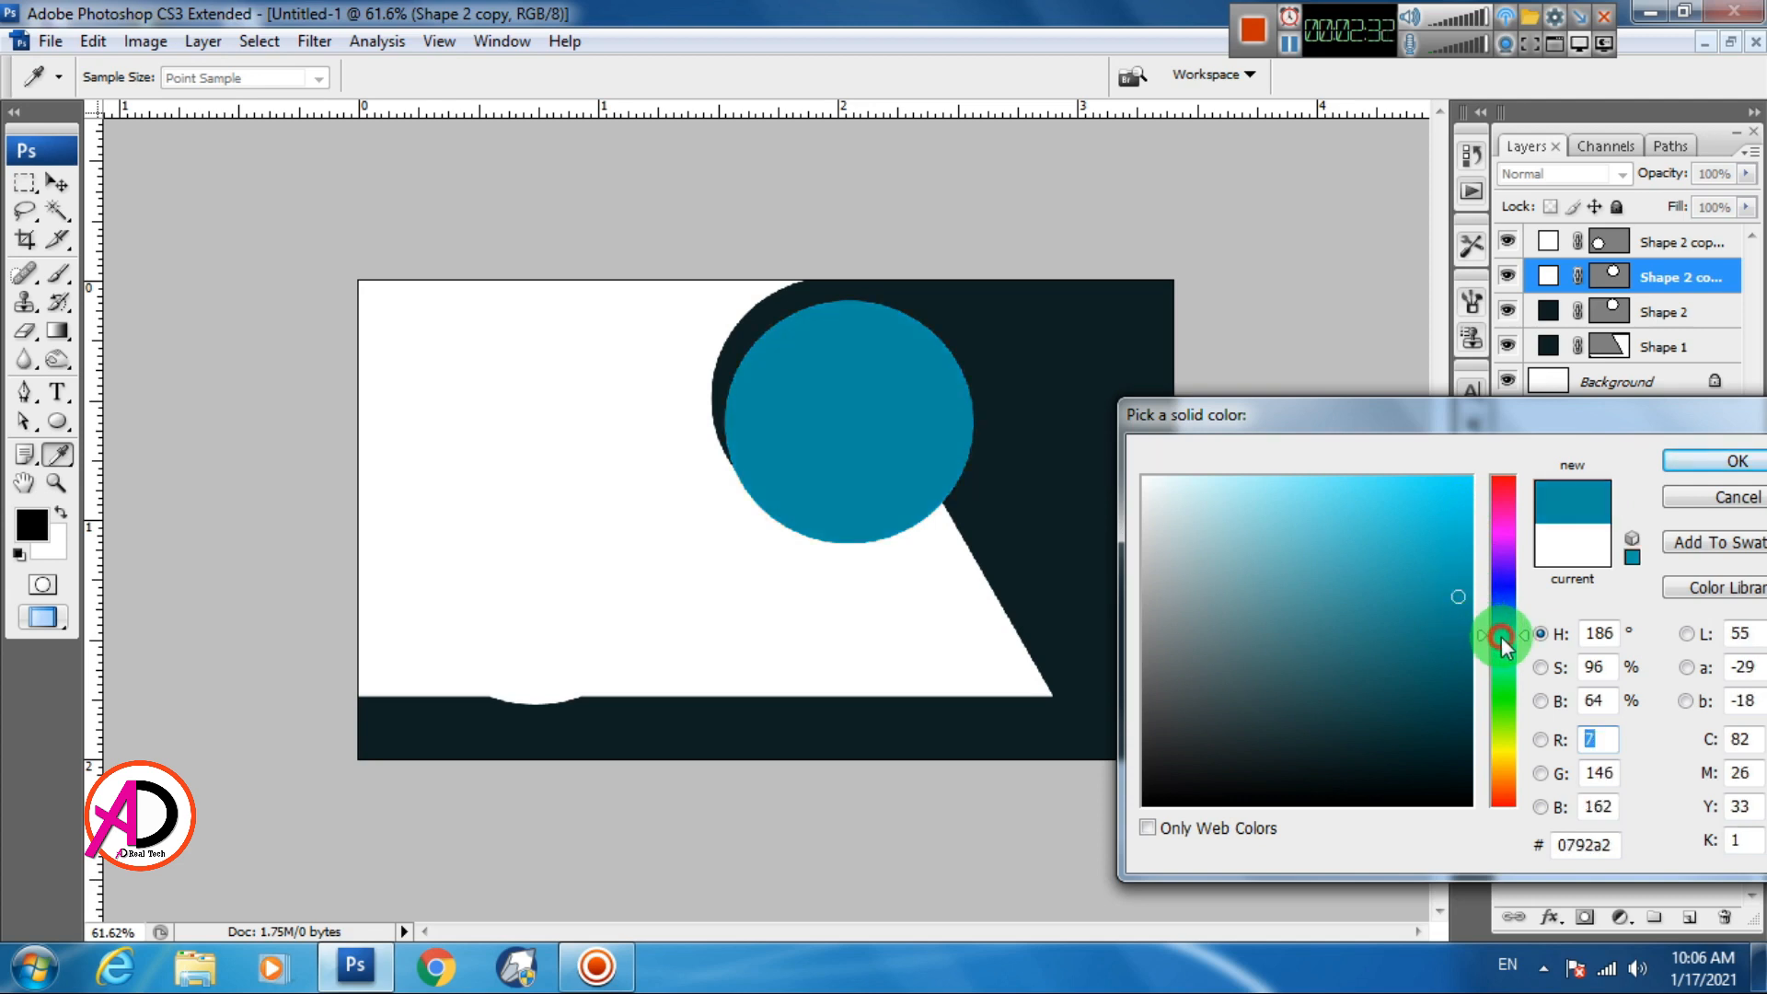
left_click_drag(1502, 637, 1502, 642)
left_click(1470, 590)
left_click(1671, 465)
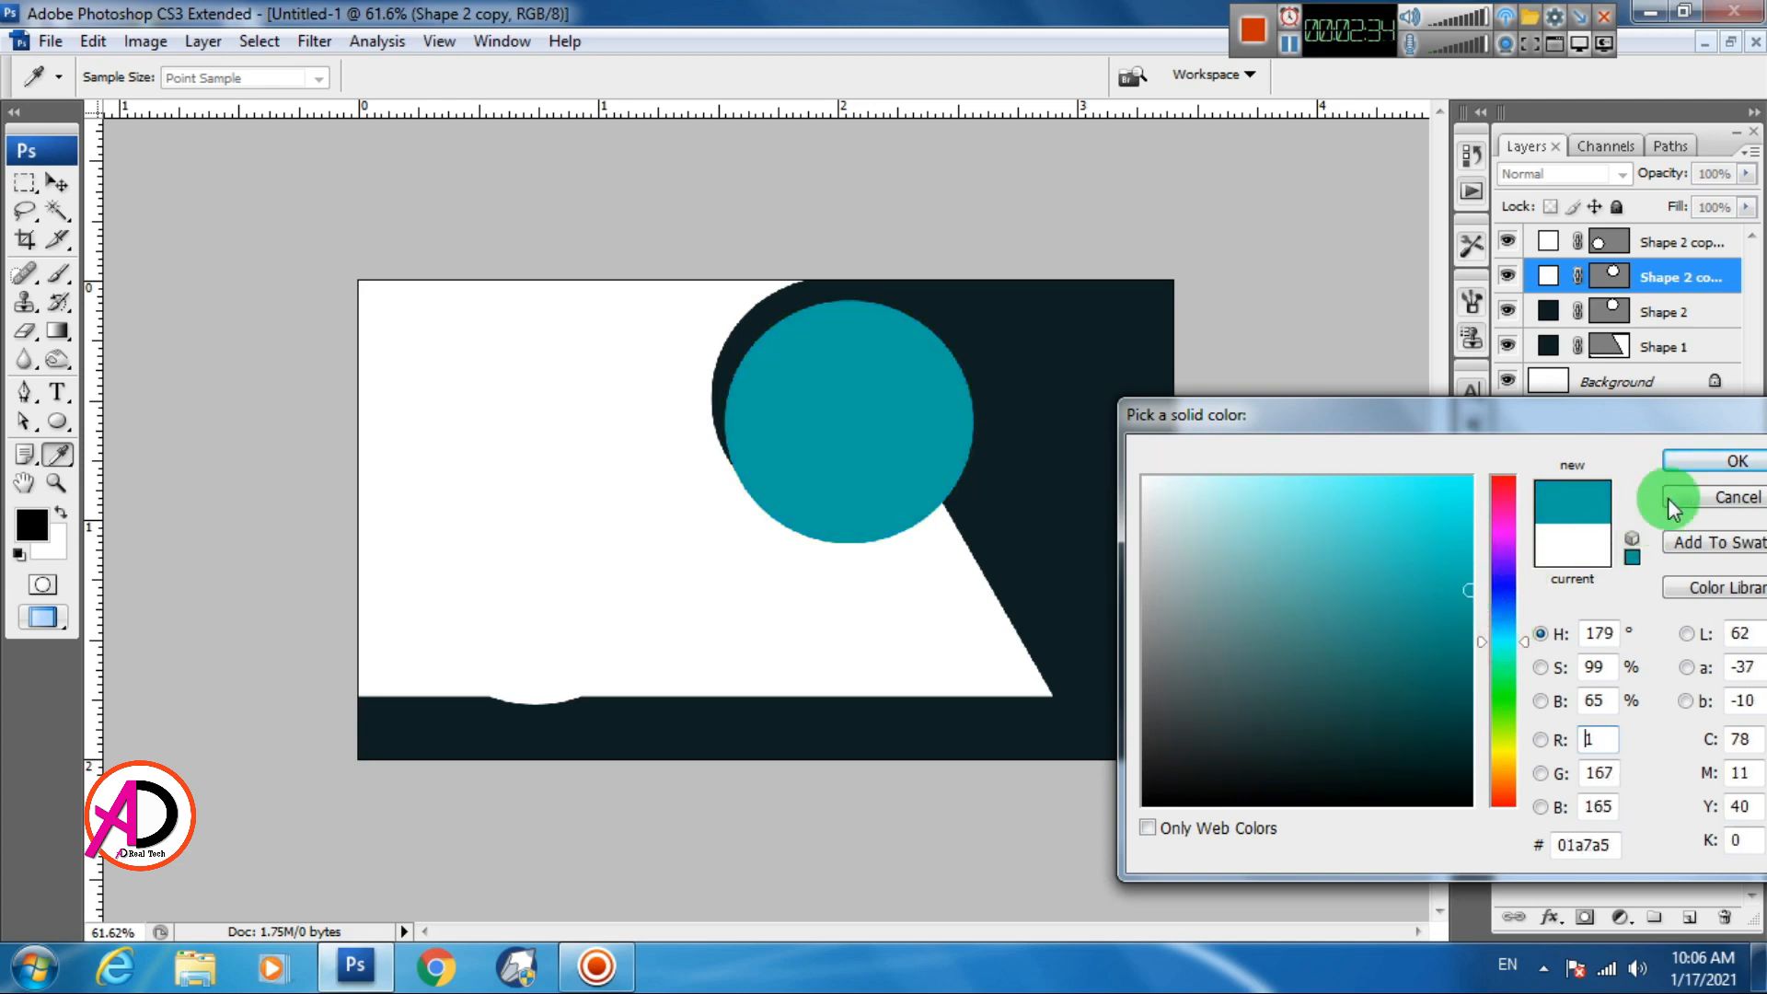
Move the top white circle over the teal circle
key("v")
left_click(525, 670)
left_click_drag(538, 675, 851, 501)
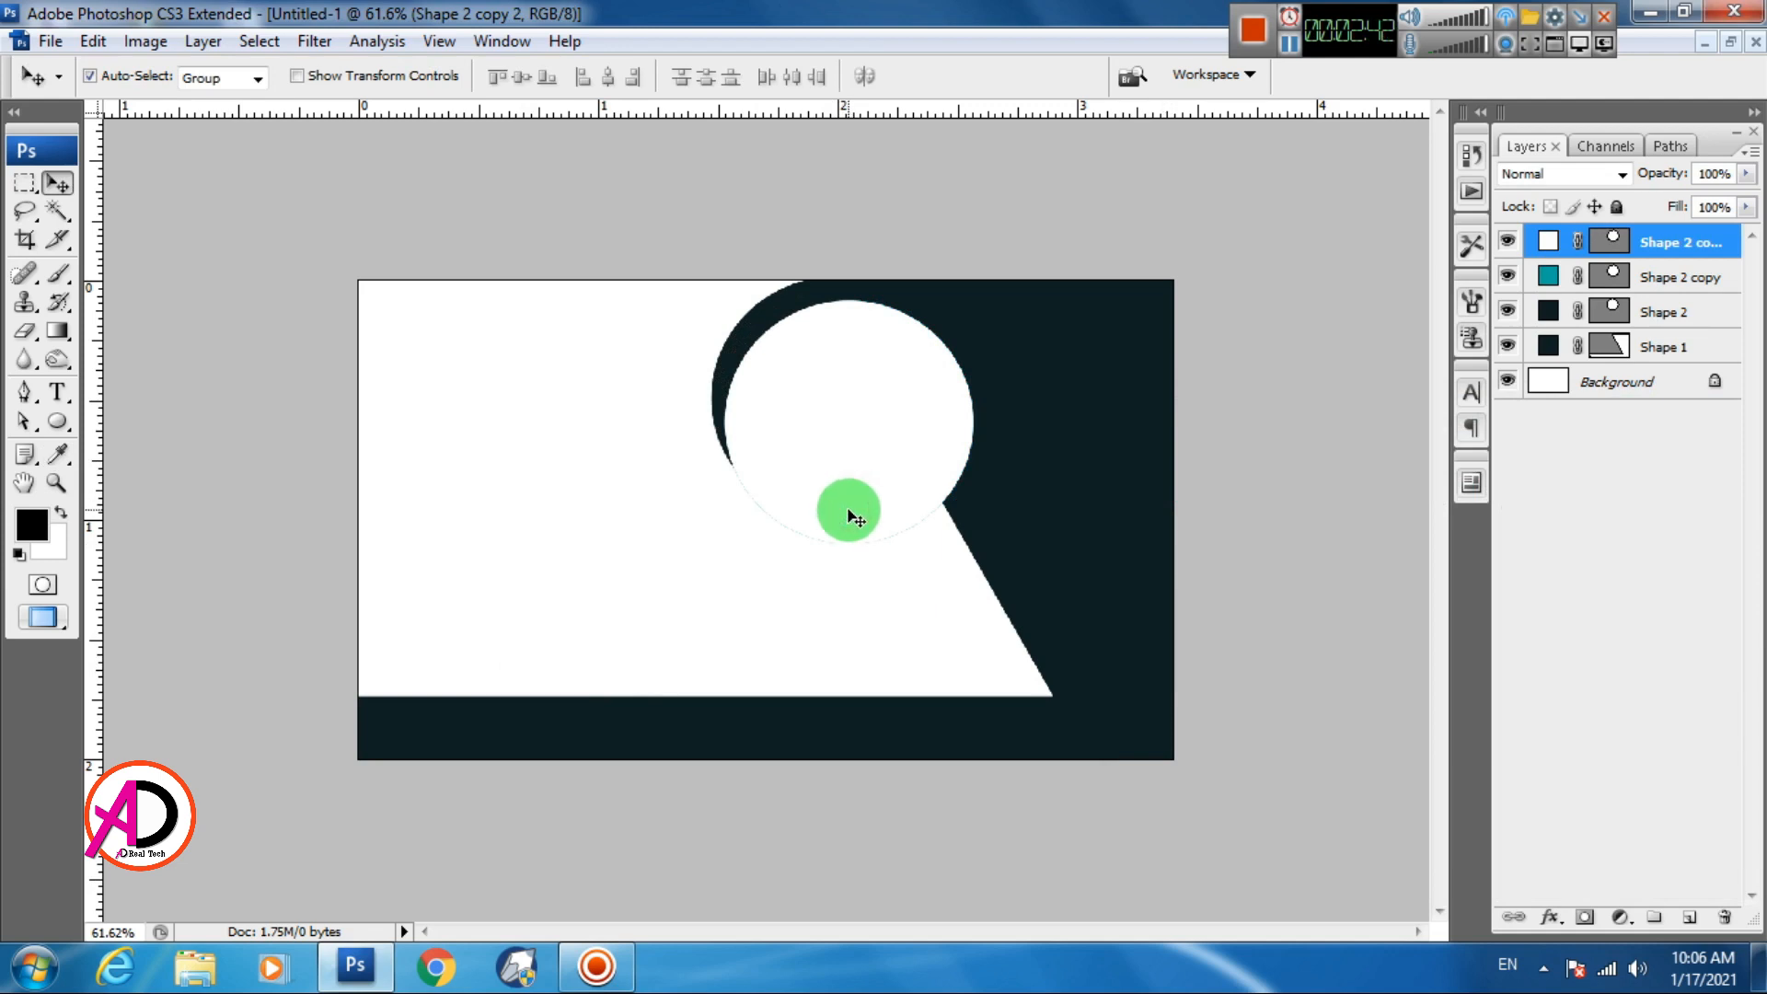
Shrink the white circle slightly and shift the teal circle up and right
key("ctrl+t")
left_click_drag(974, 544, 963, 538)
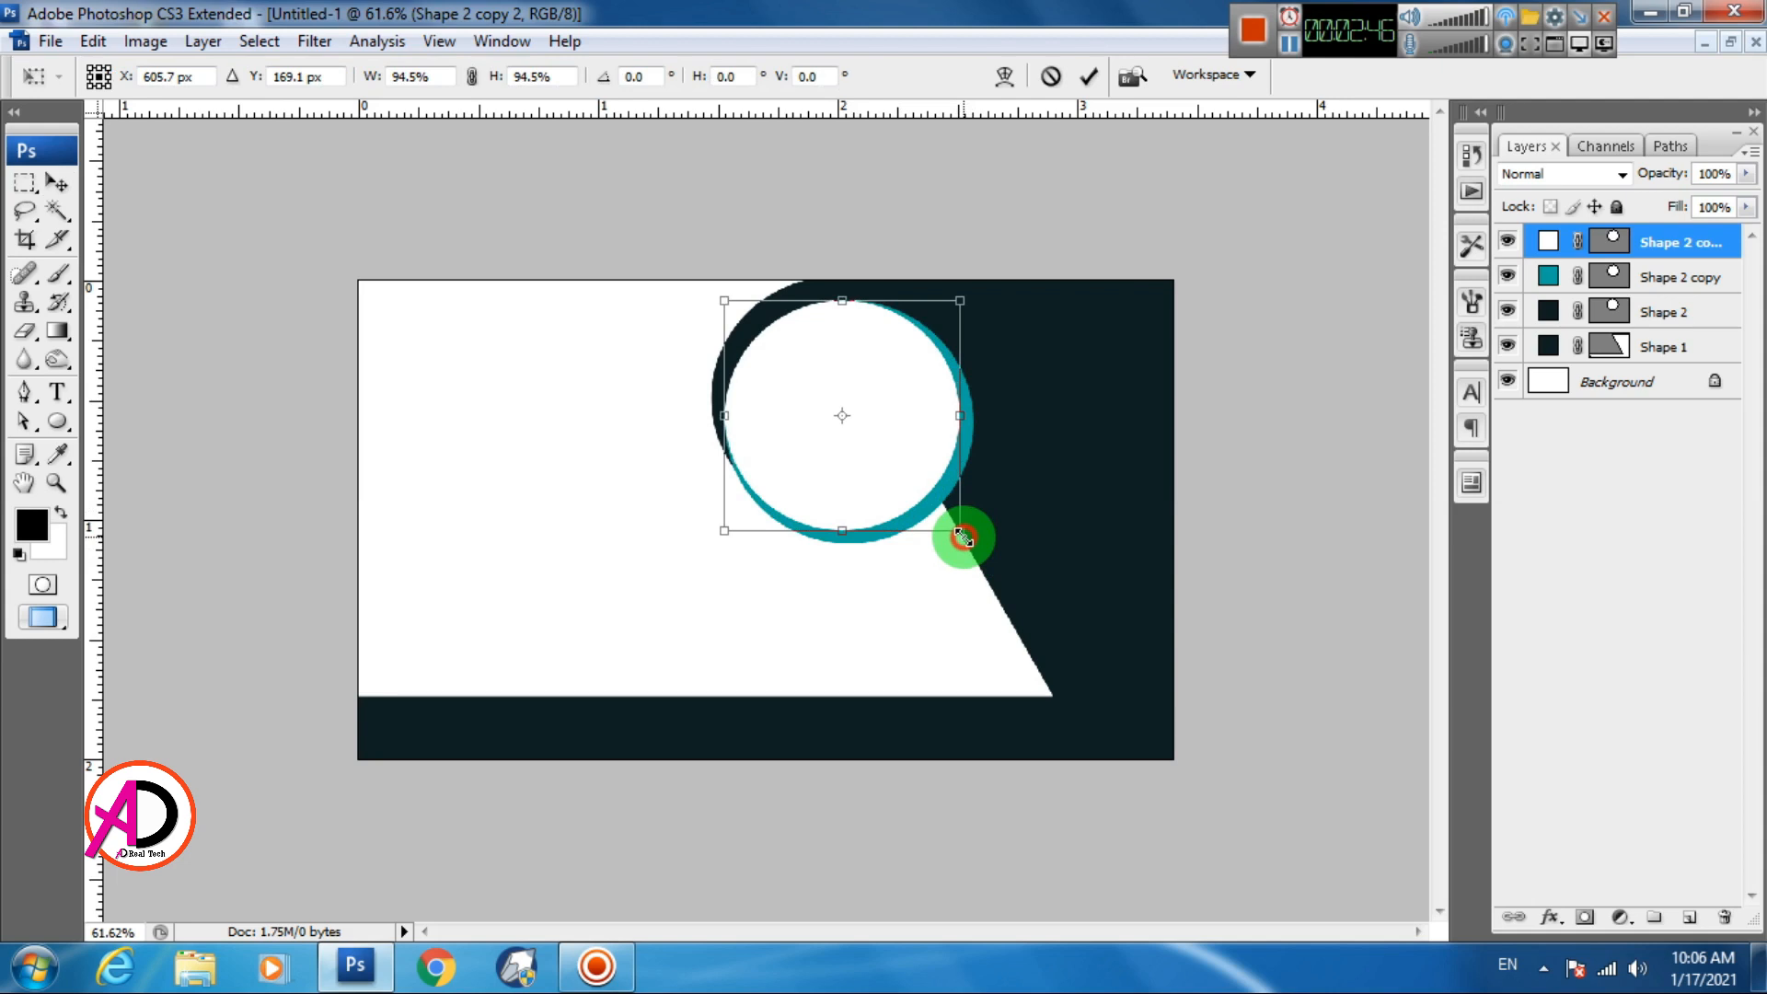
double_click(902, 459)
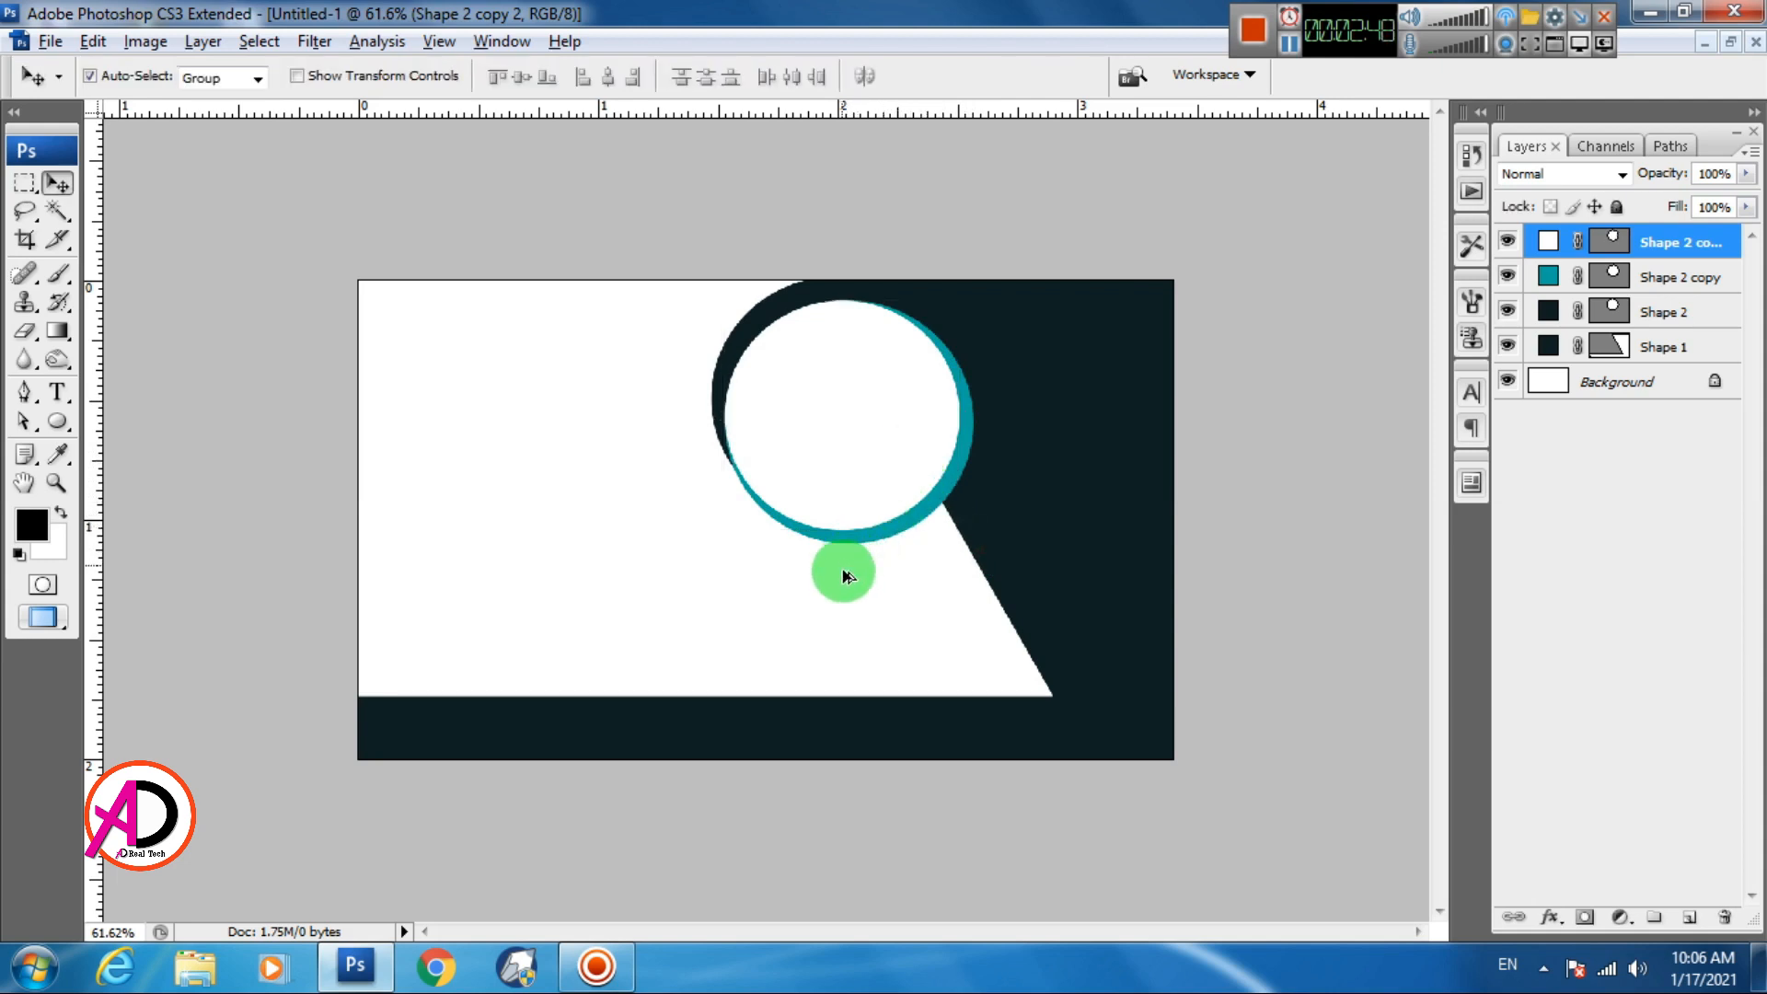
scroll(860, 600, "down", 1)
scroll(975, 532, "up", 2)
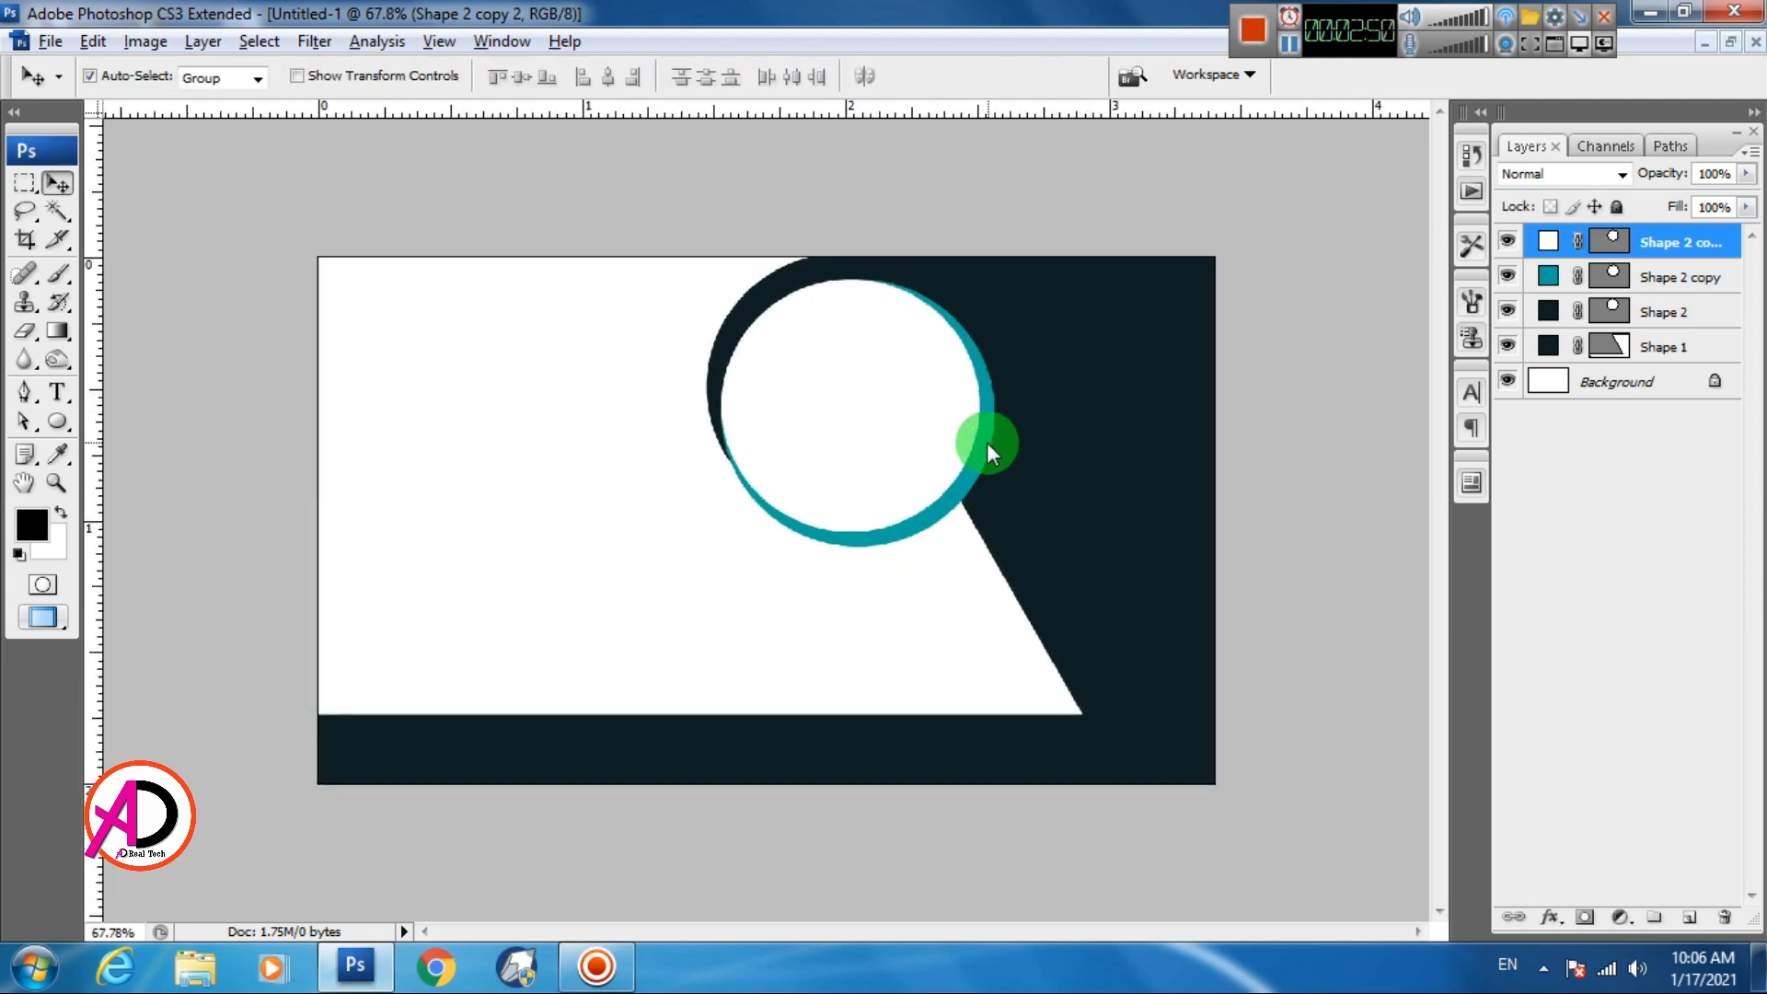
left_click_drag(986, 442, 893, 431)
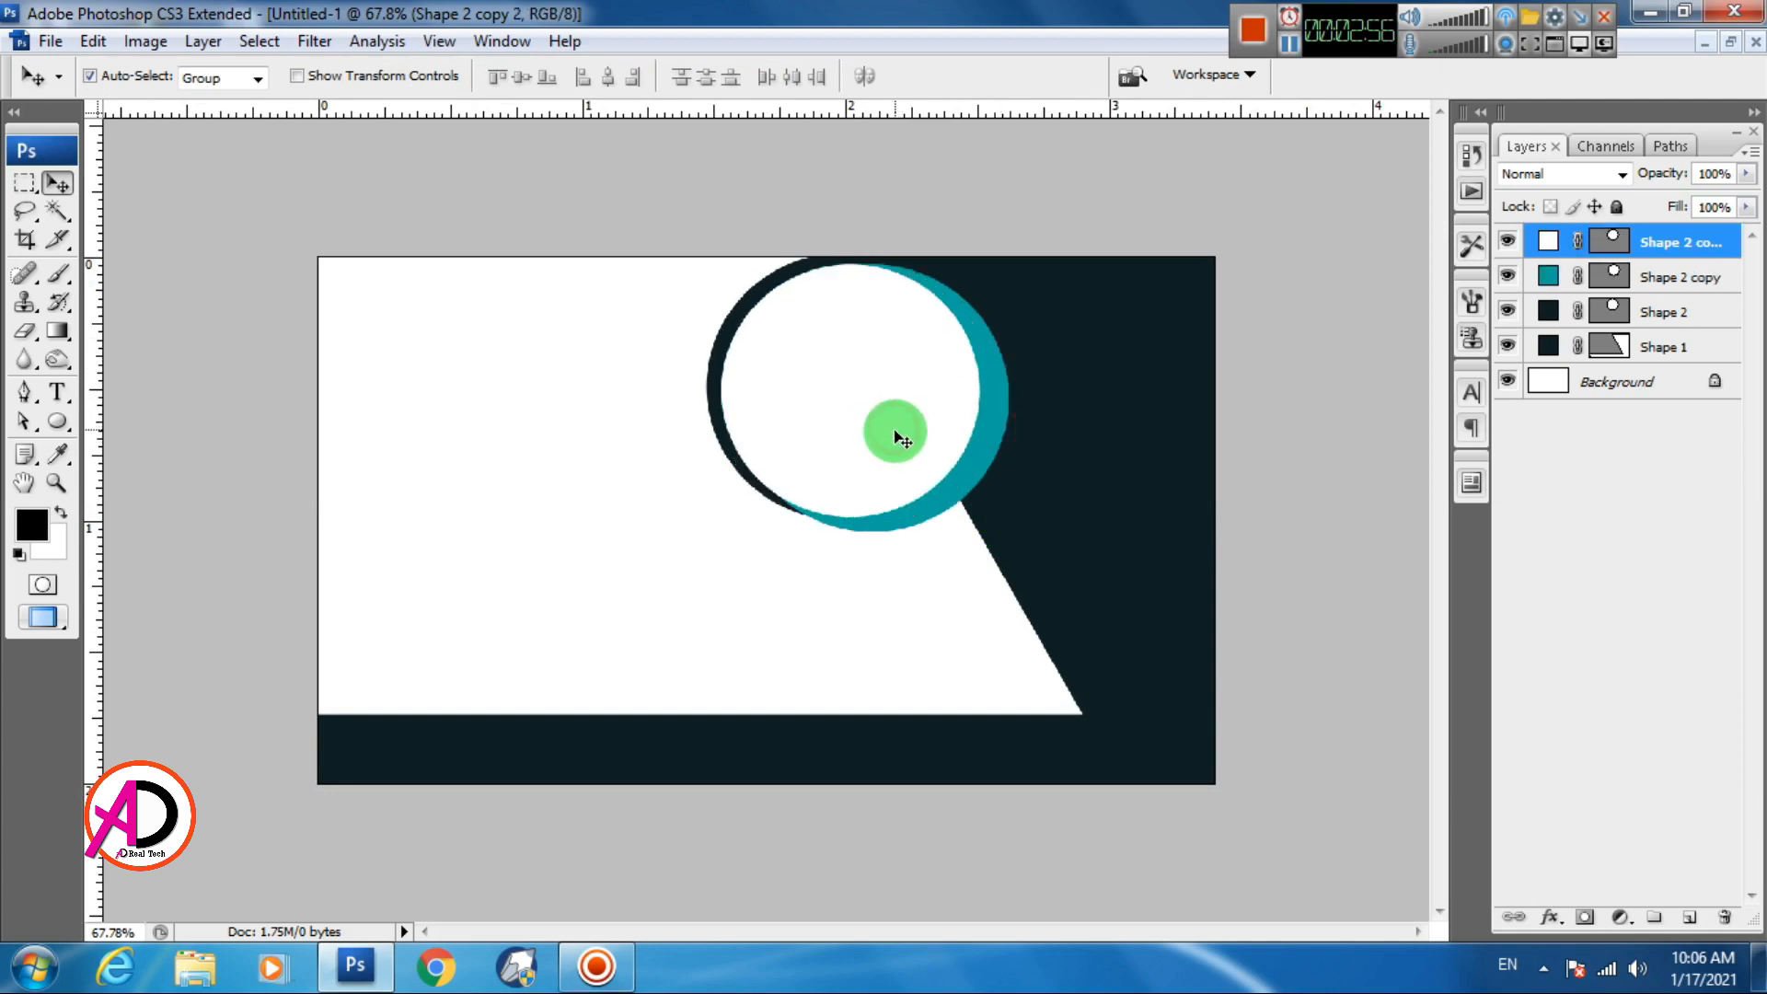
Nudge the white circle into place and scale it to 101.3%
key("ctrl+t")
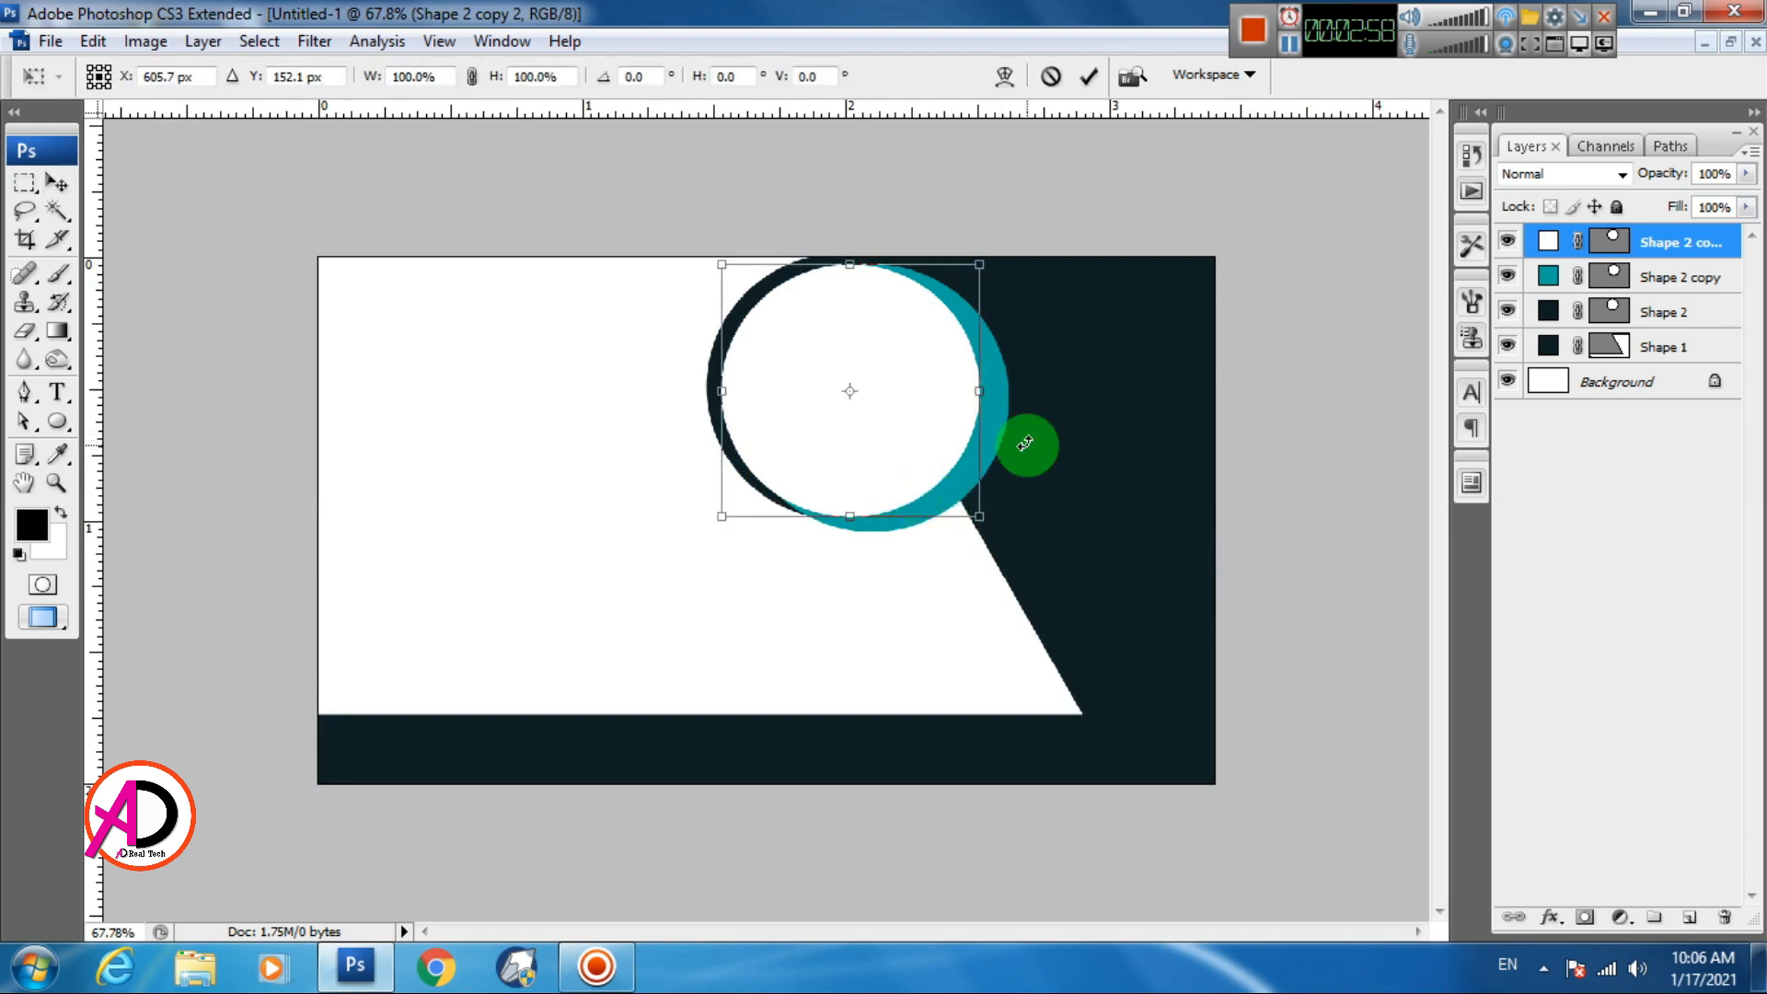
key("Down")
key("Down")
key("Down")
key("Right")
key("Right")
key("Right")
key("Right")
key("Right")
key("Right")
key("Right")
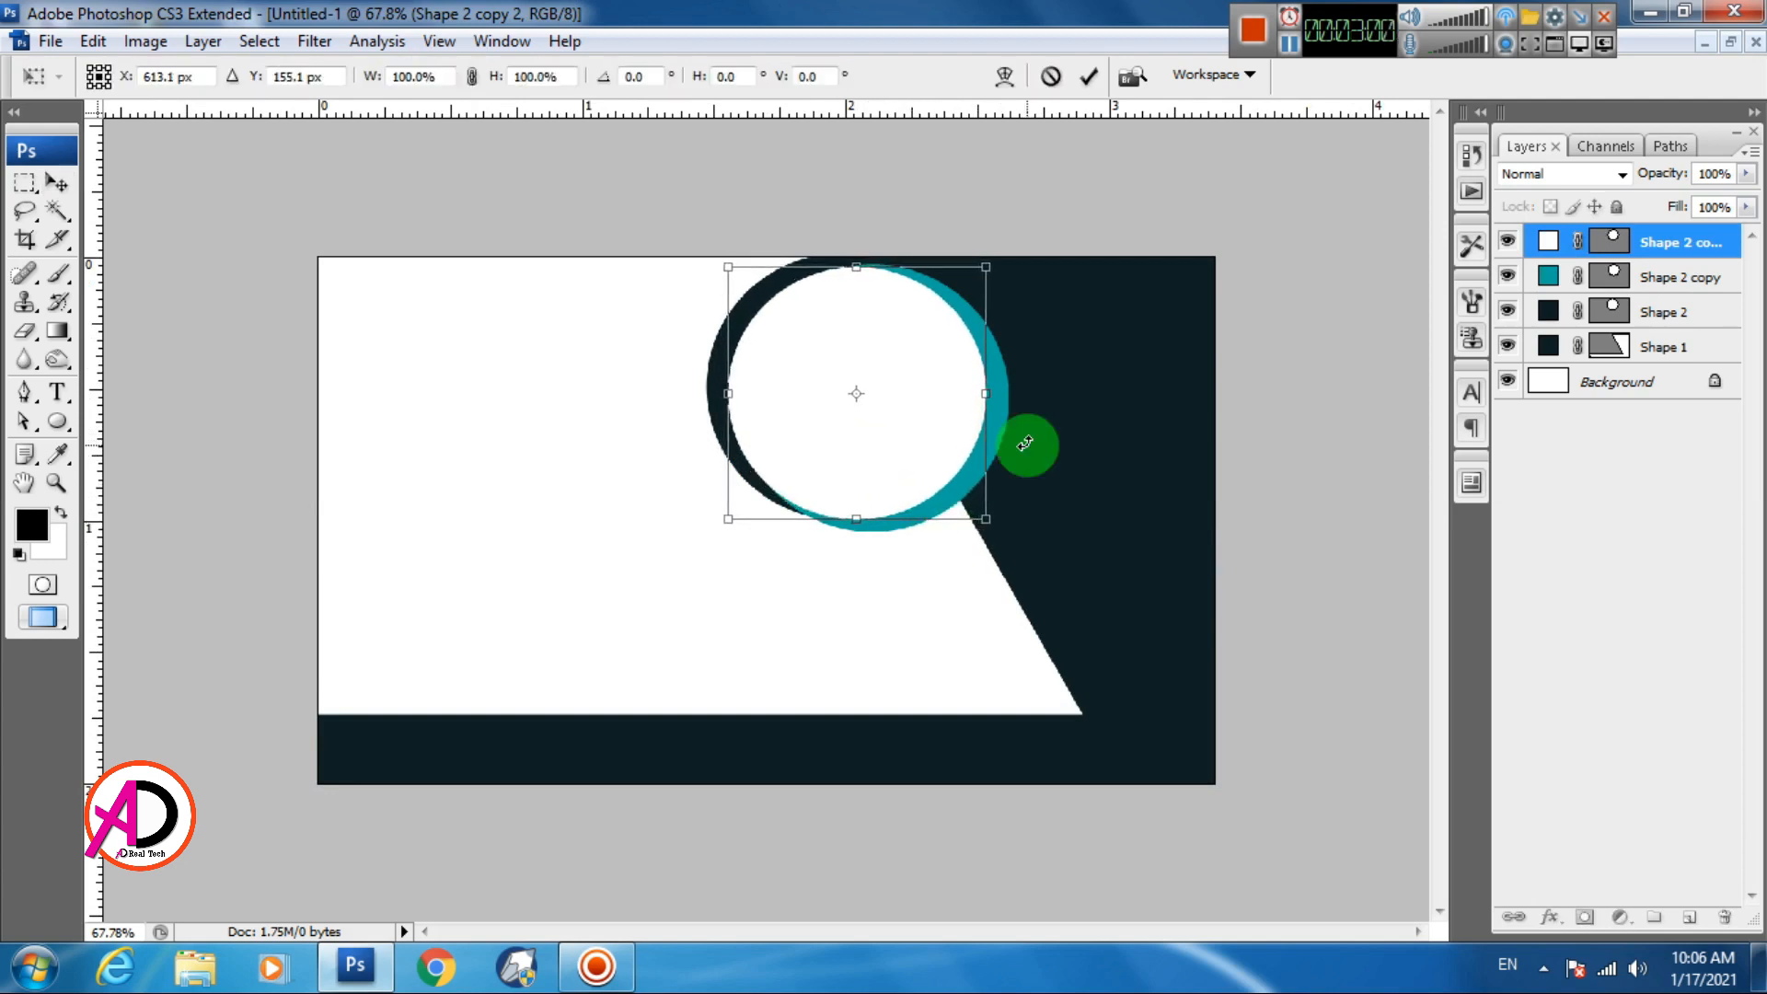
key("Right")
key("Right")
key("Right")
key("Right")
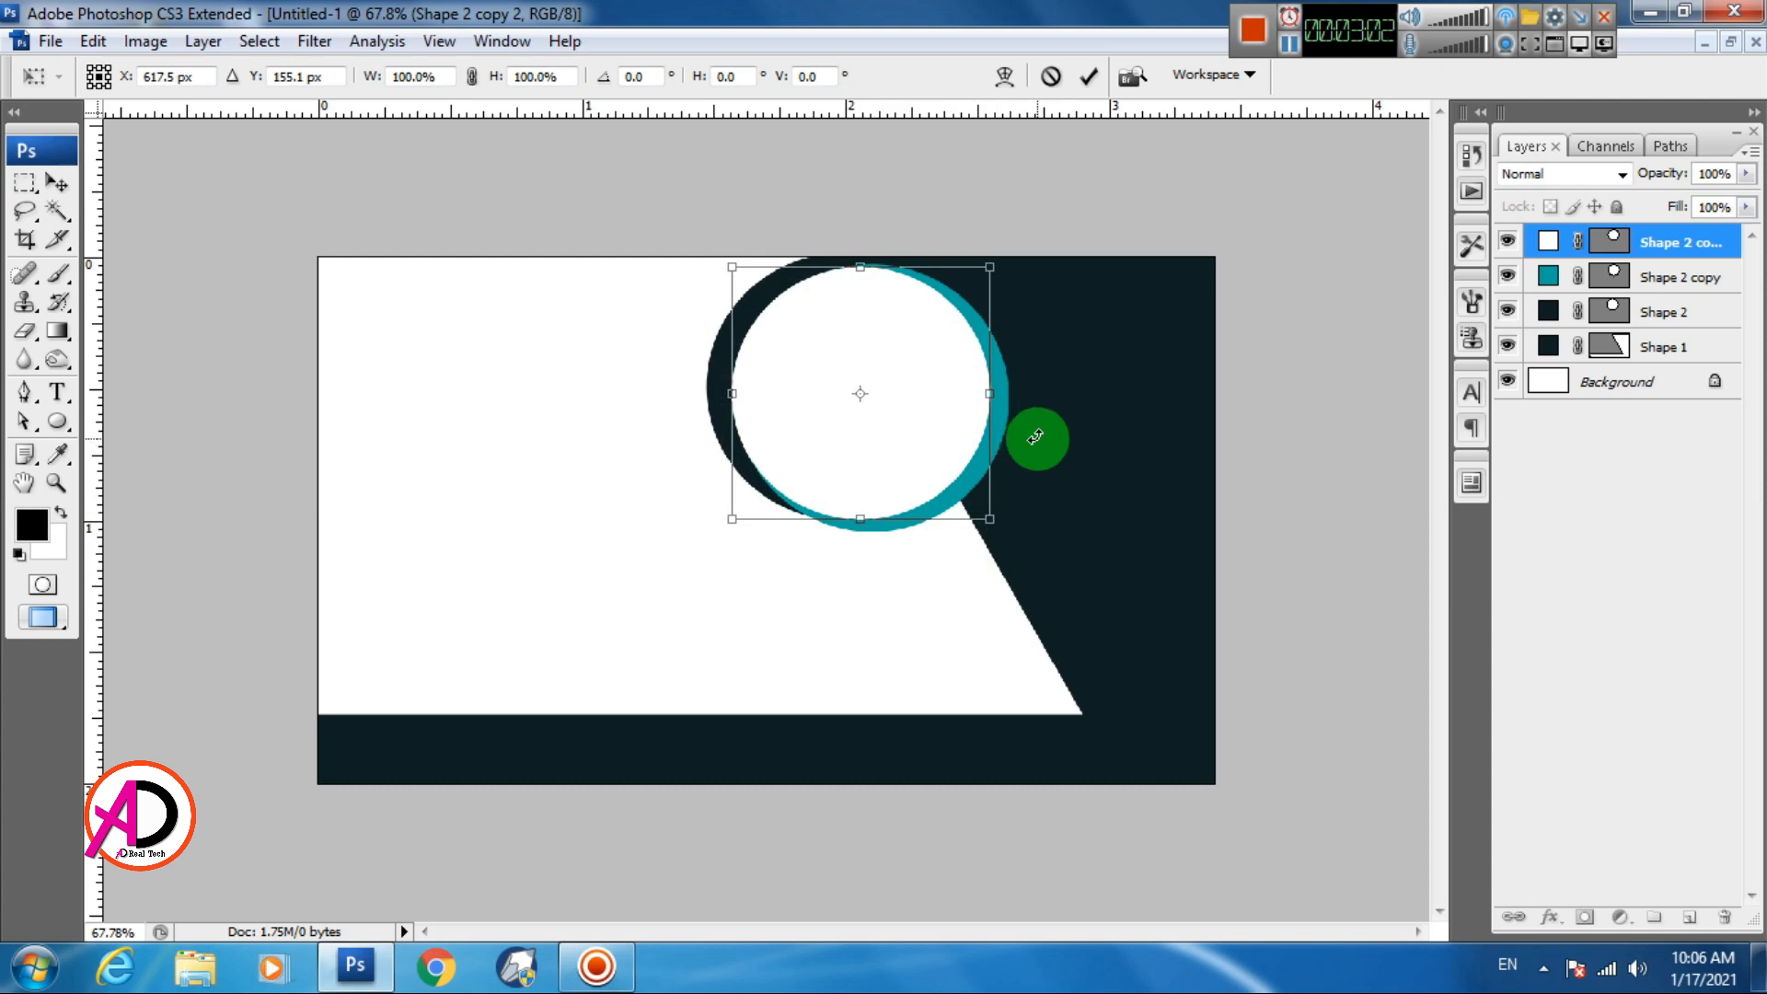
left_click_drag(738, 512, 730, 512)
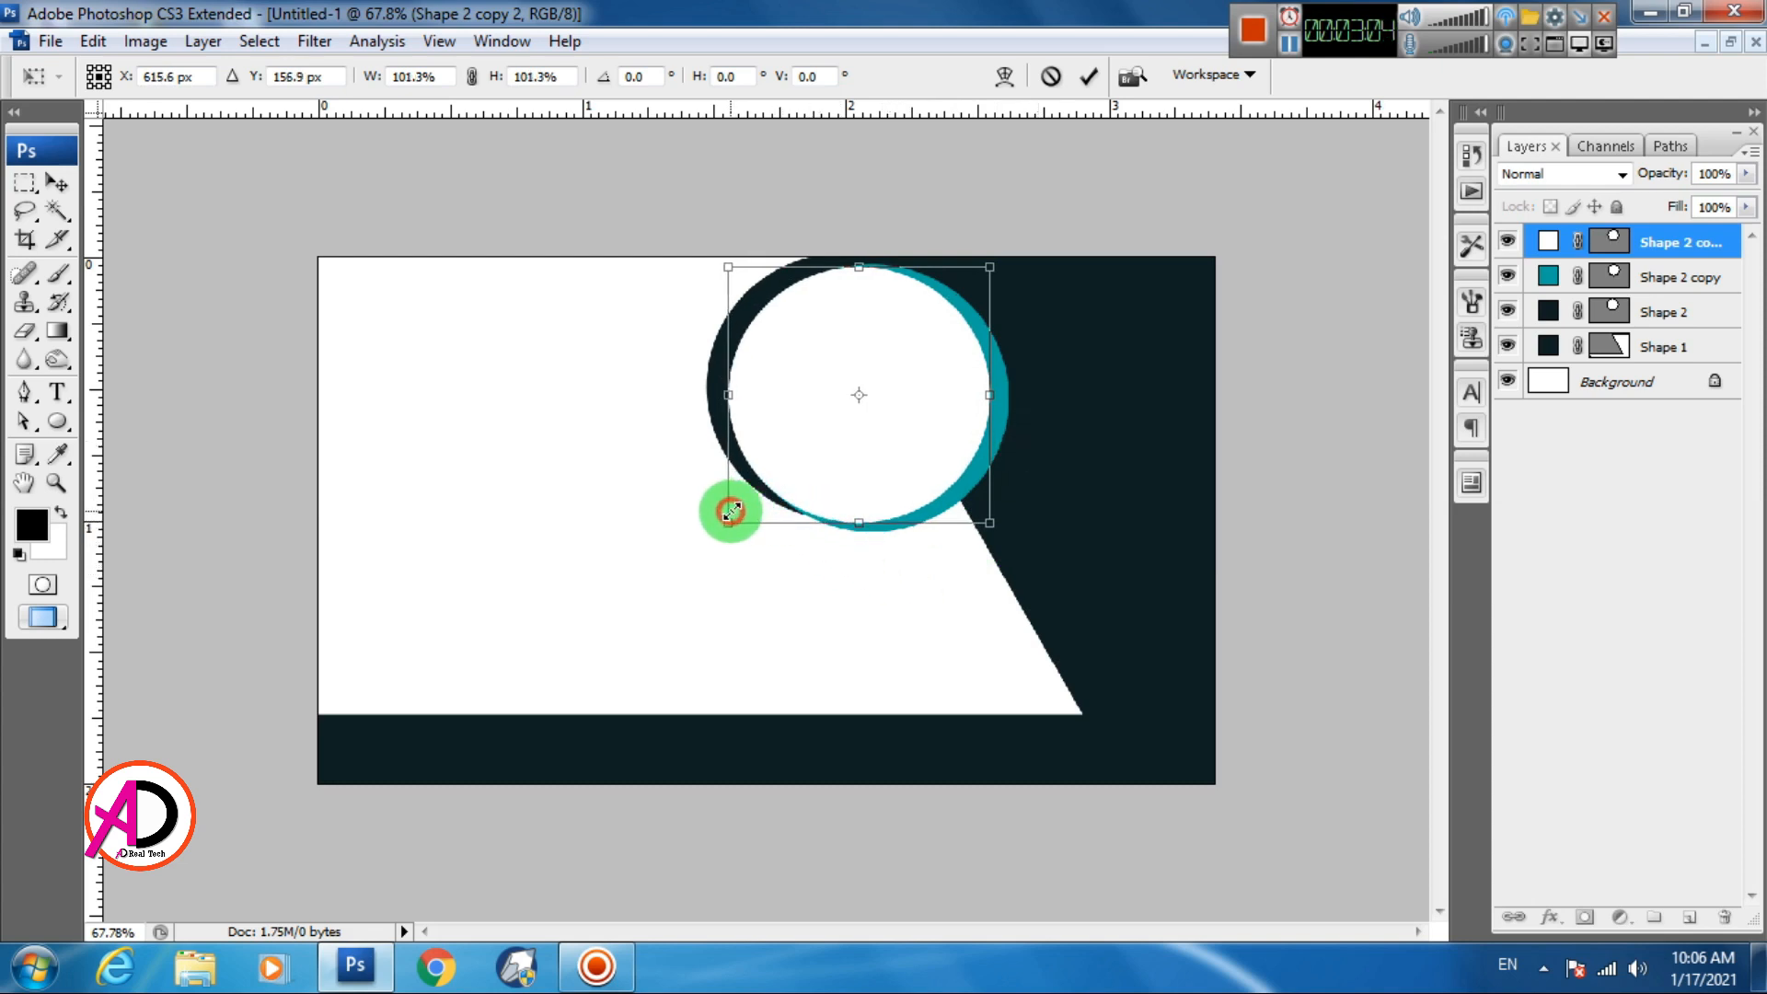
key("Left")
key("Up")
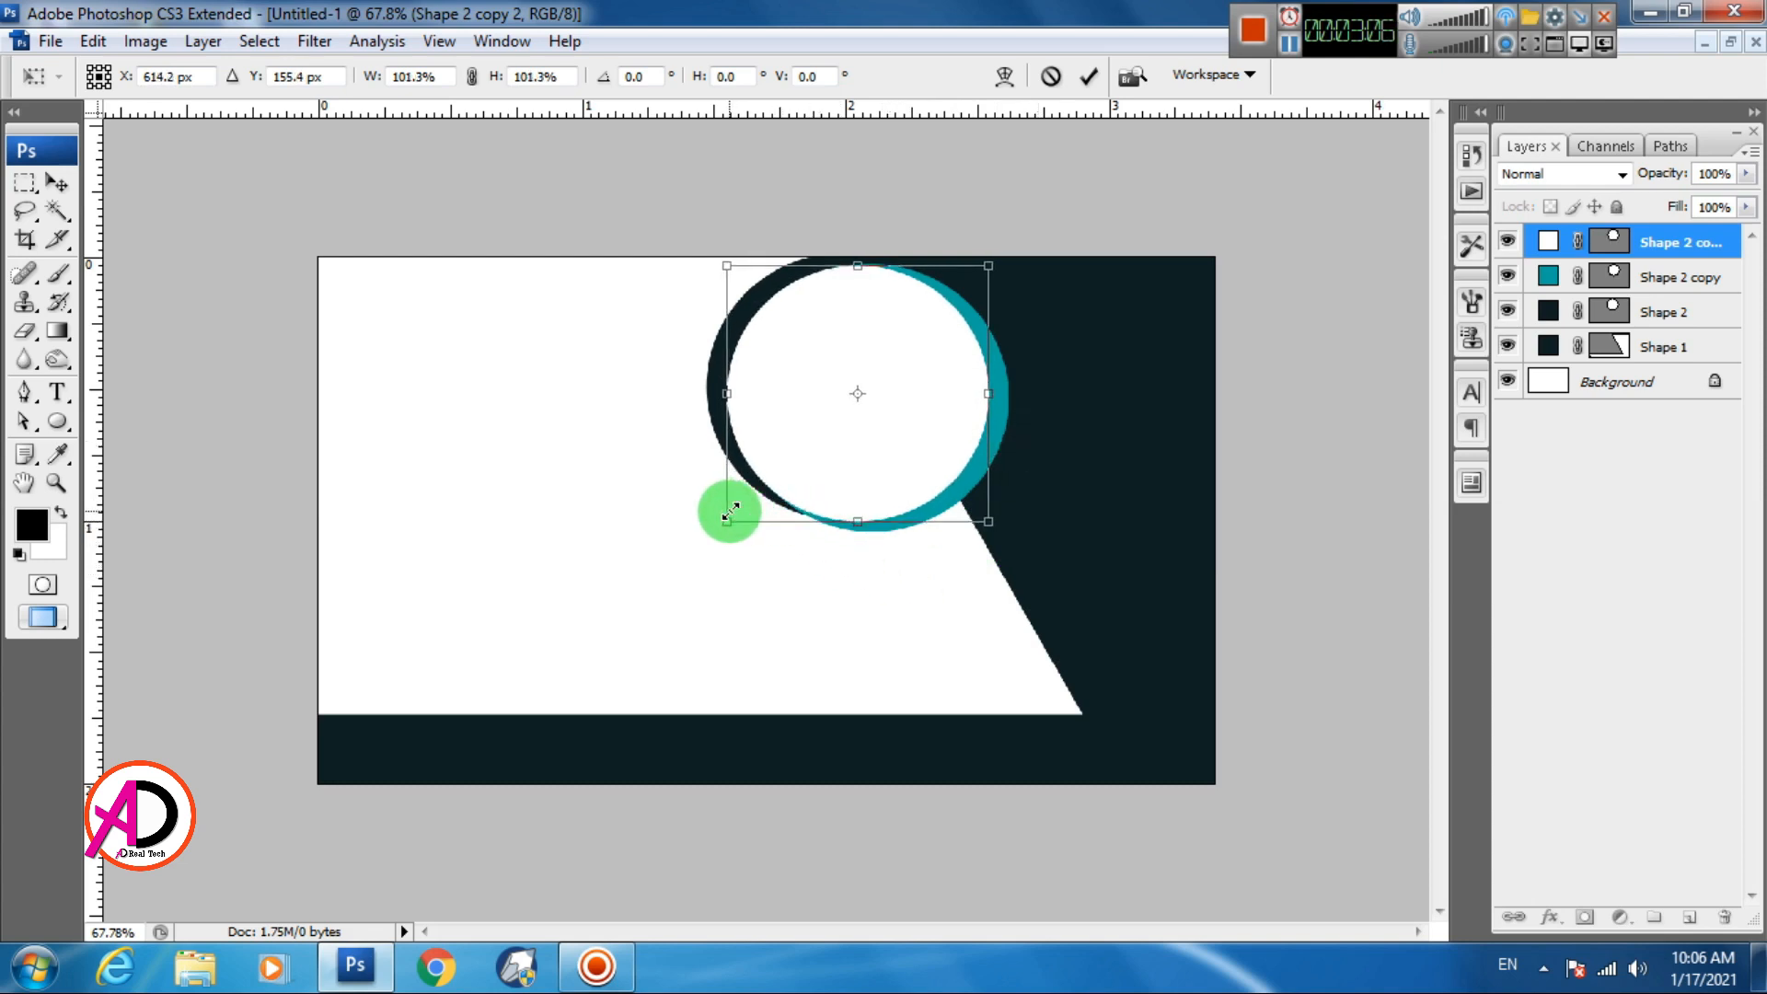
key("Left")
key("Down")
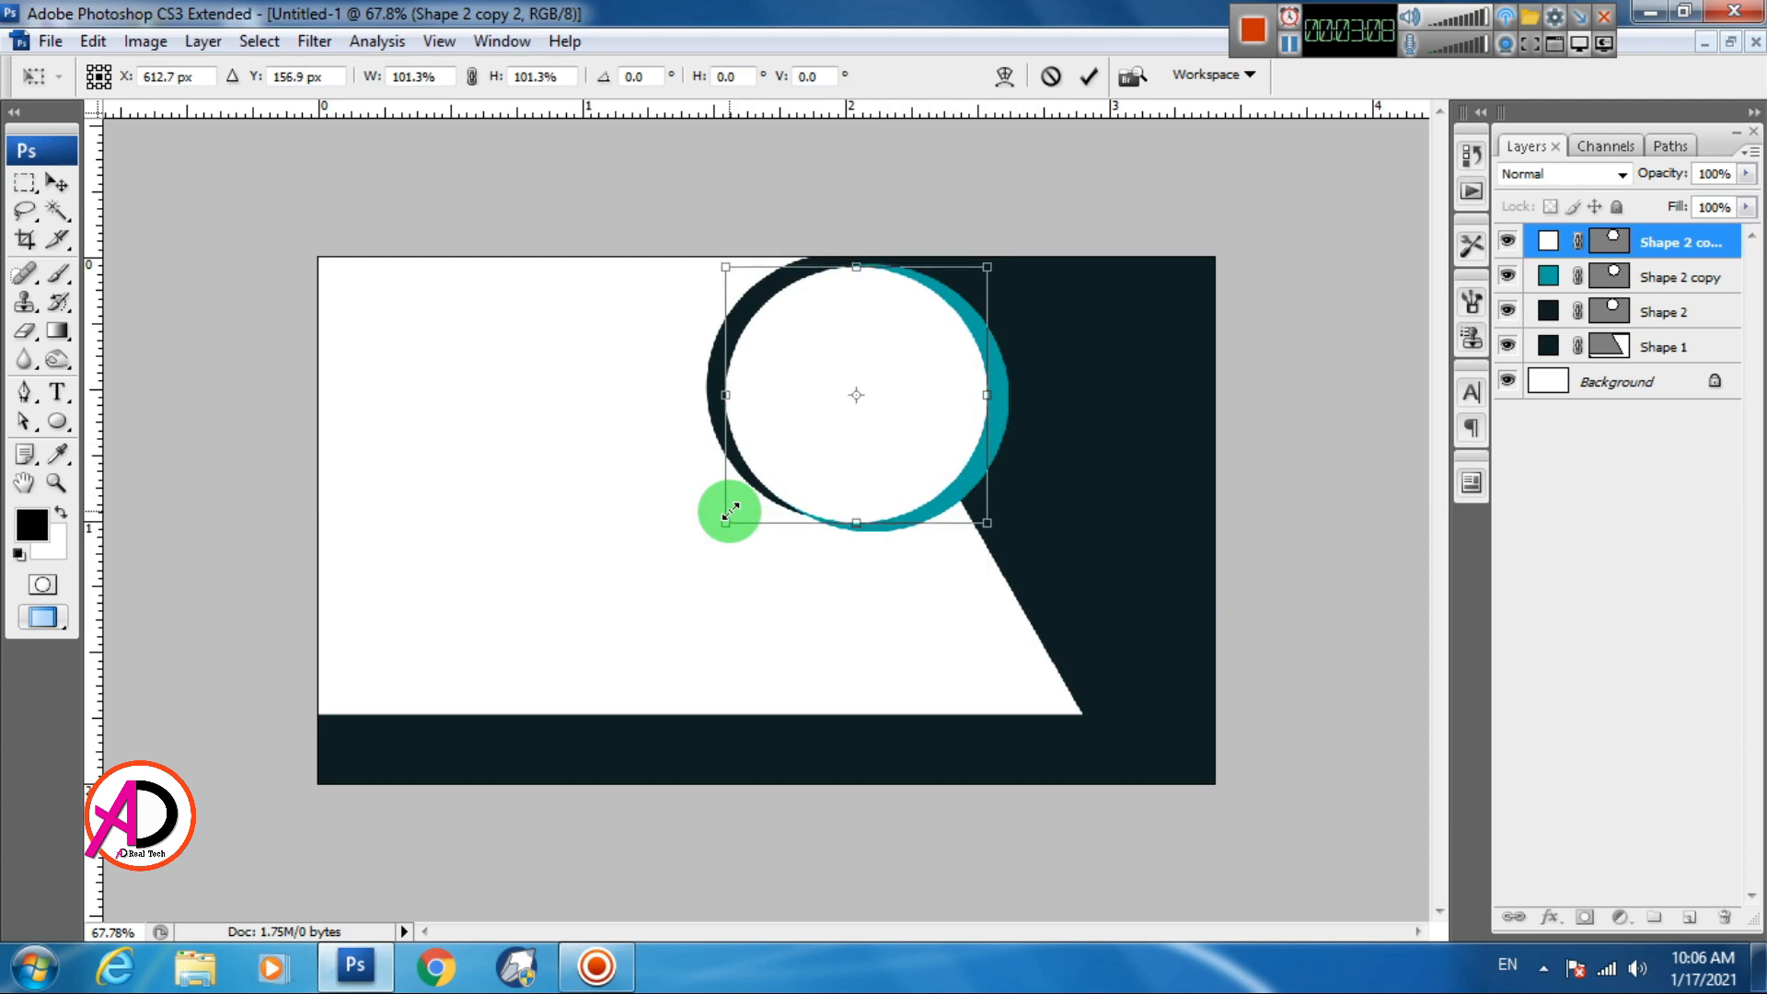
key("Return")
scroll(867, 648, "down", 3)
scroll(866, 648, "up", 2)
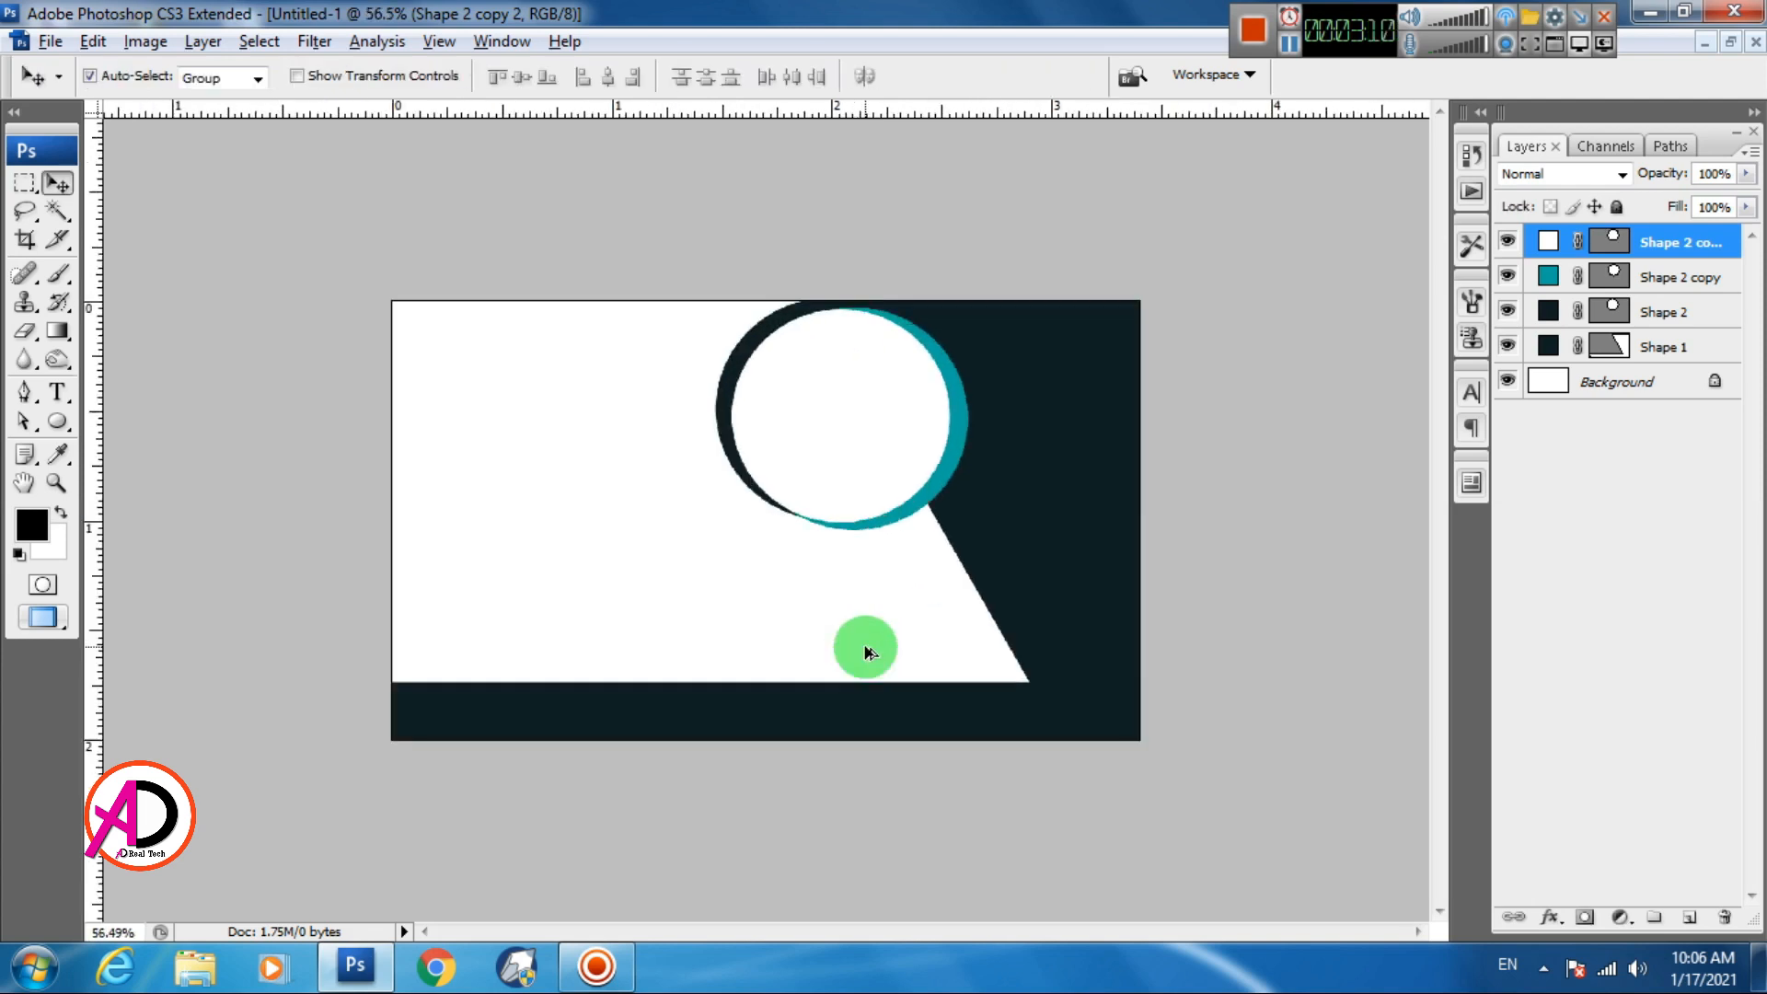
scroll(866, 648, "up", 1)
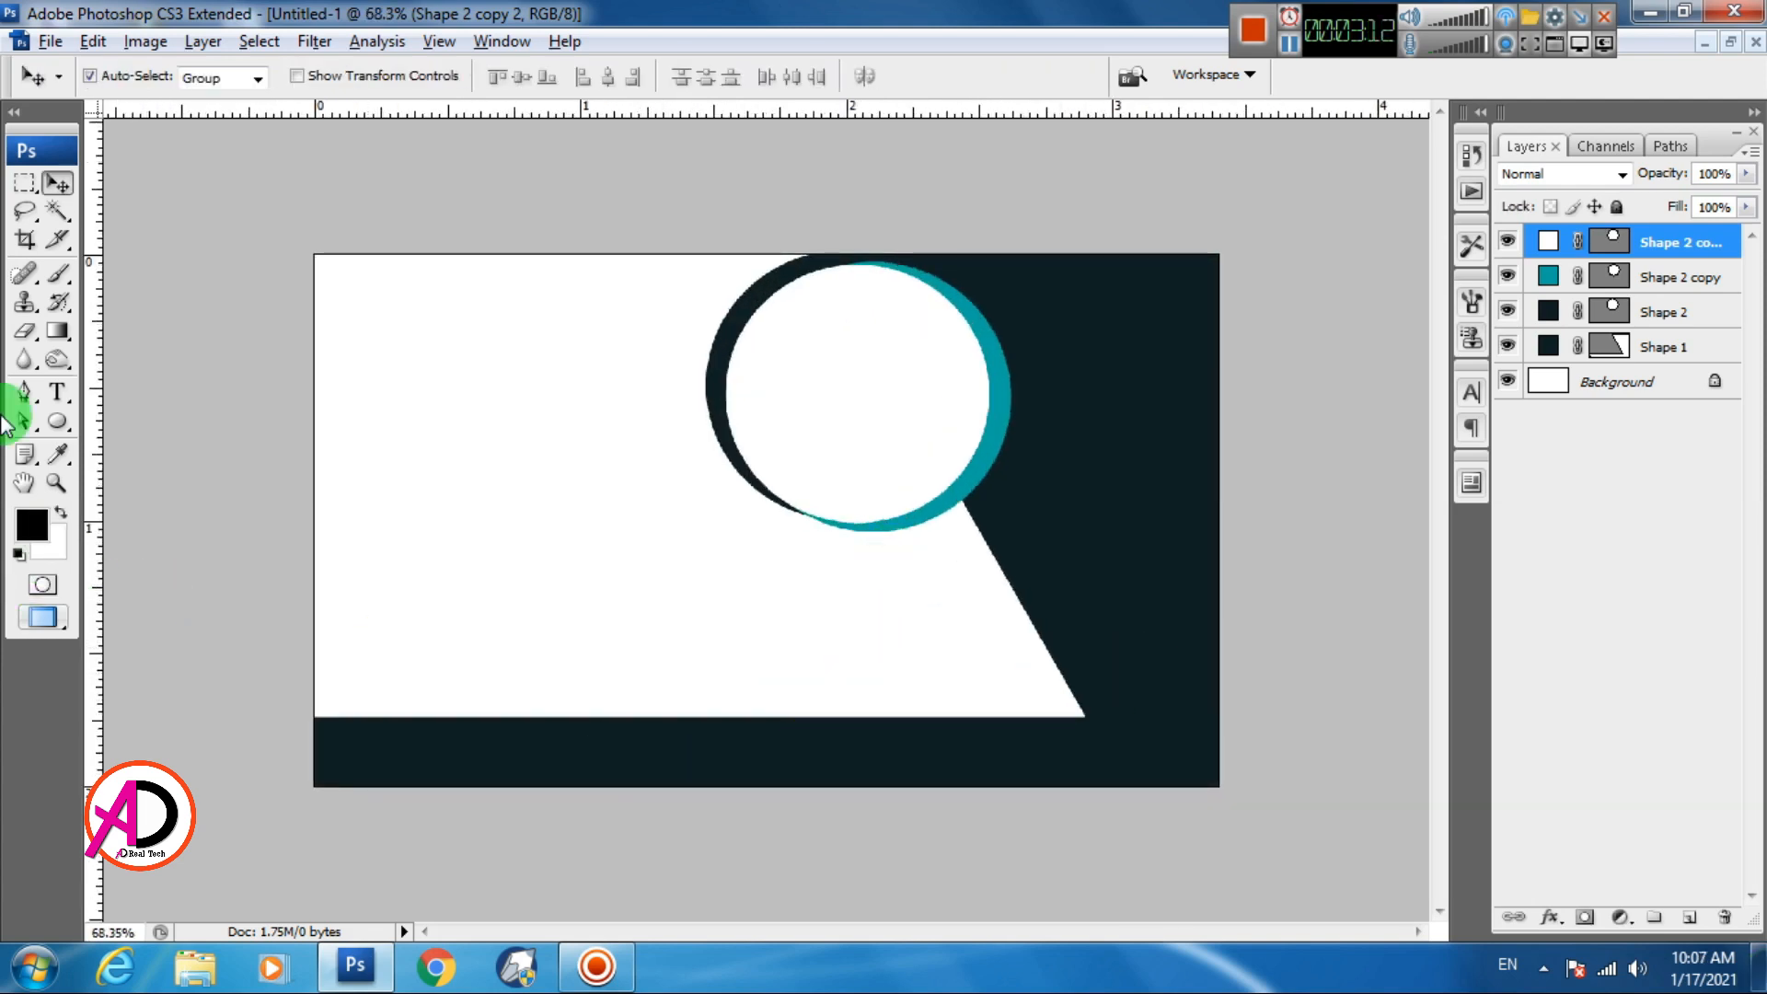
Trace a thin black strip along the panel's bottom and angled edges, placed beneath Shape 1
left_click(25, 396)
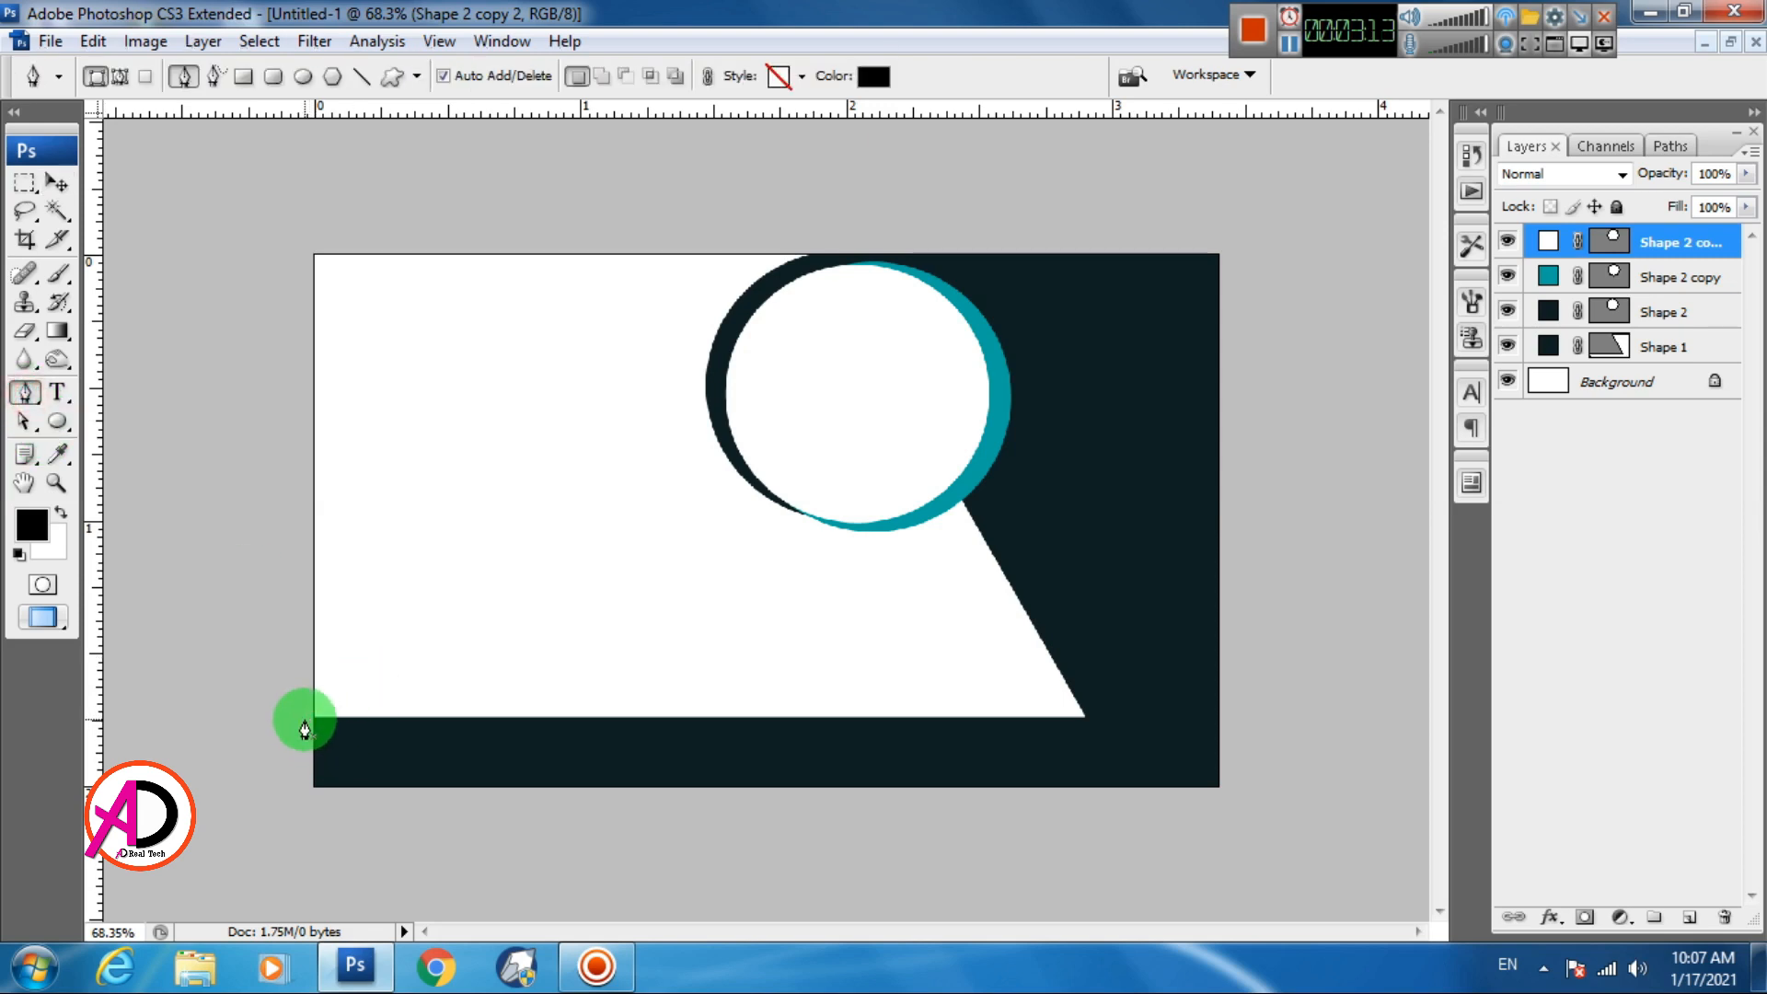
left_click(313, 728)
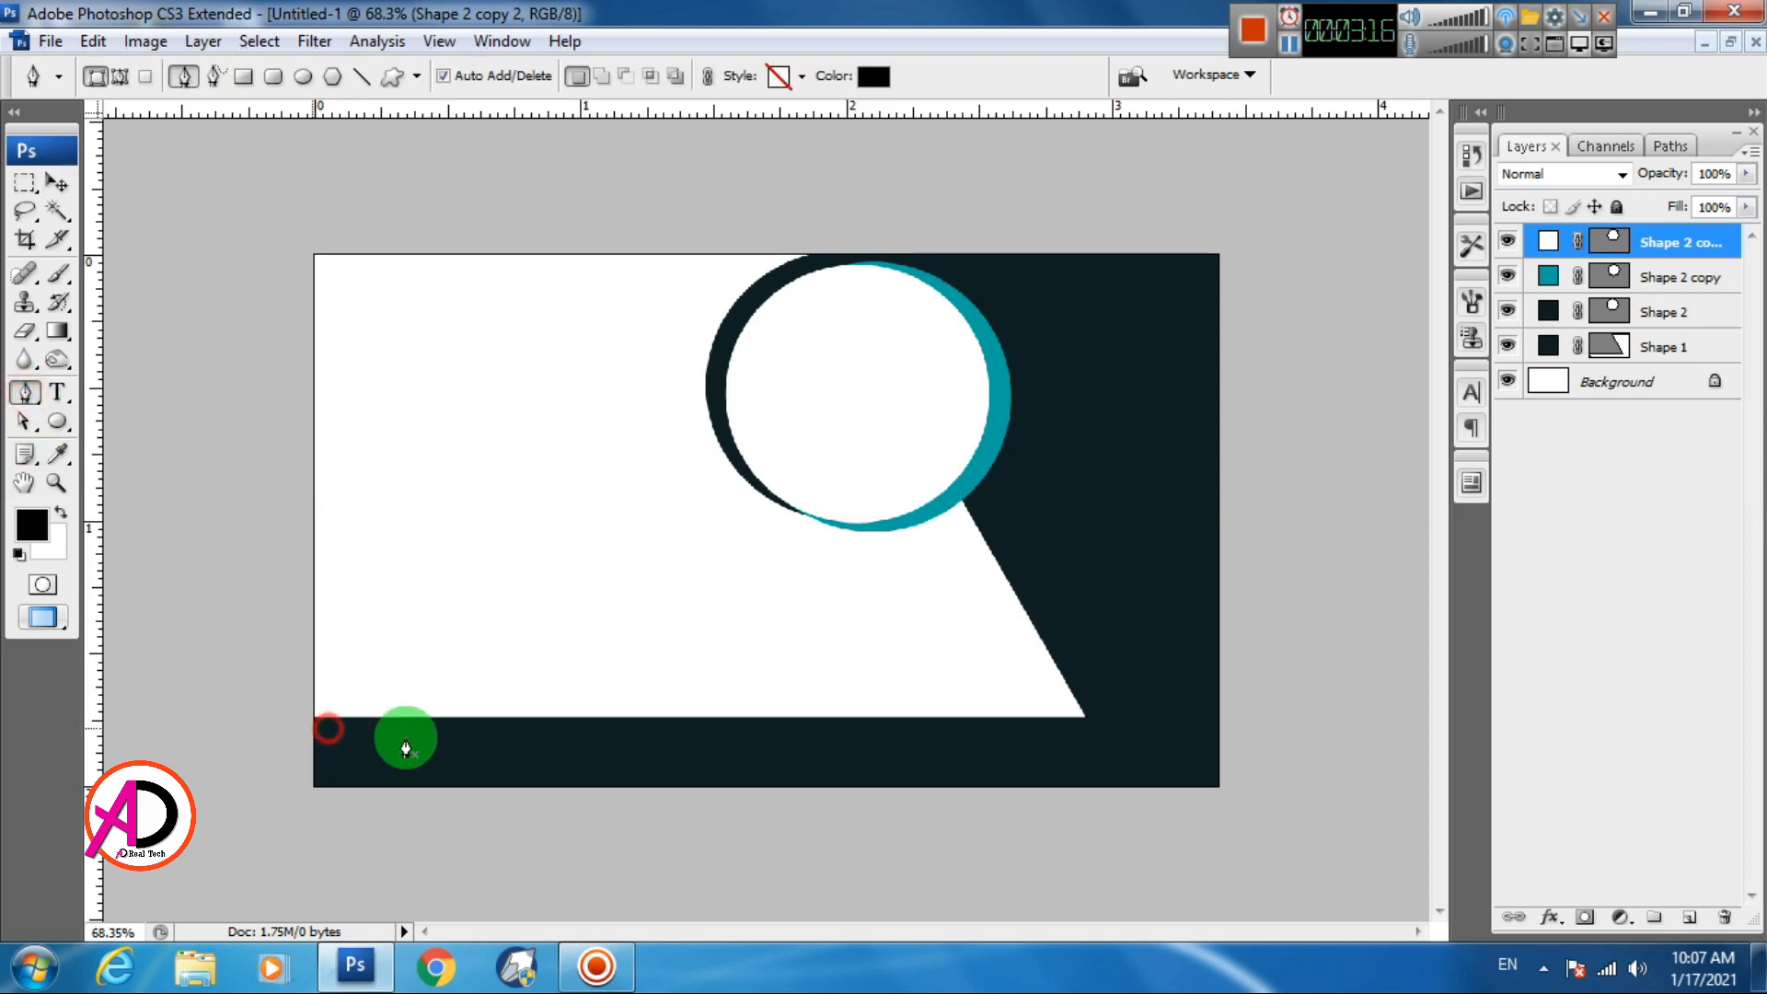
left_click(1118, 729)
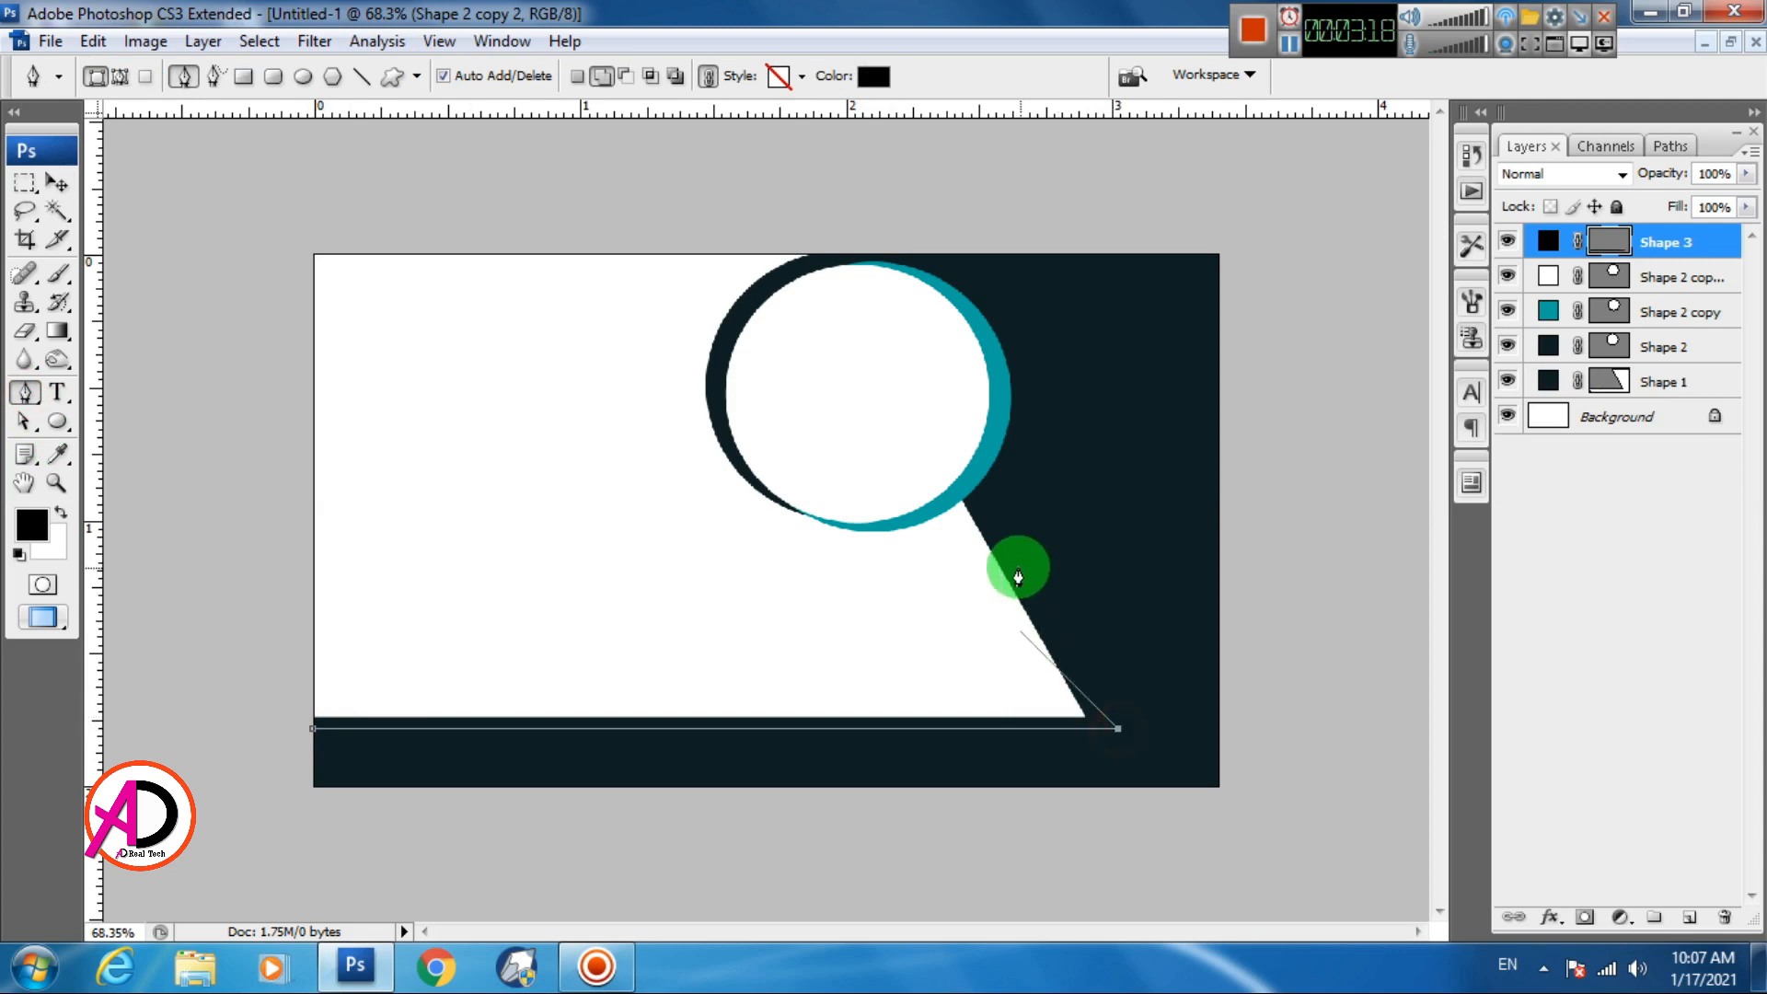
left_click(976, 488)
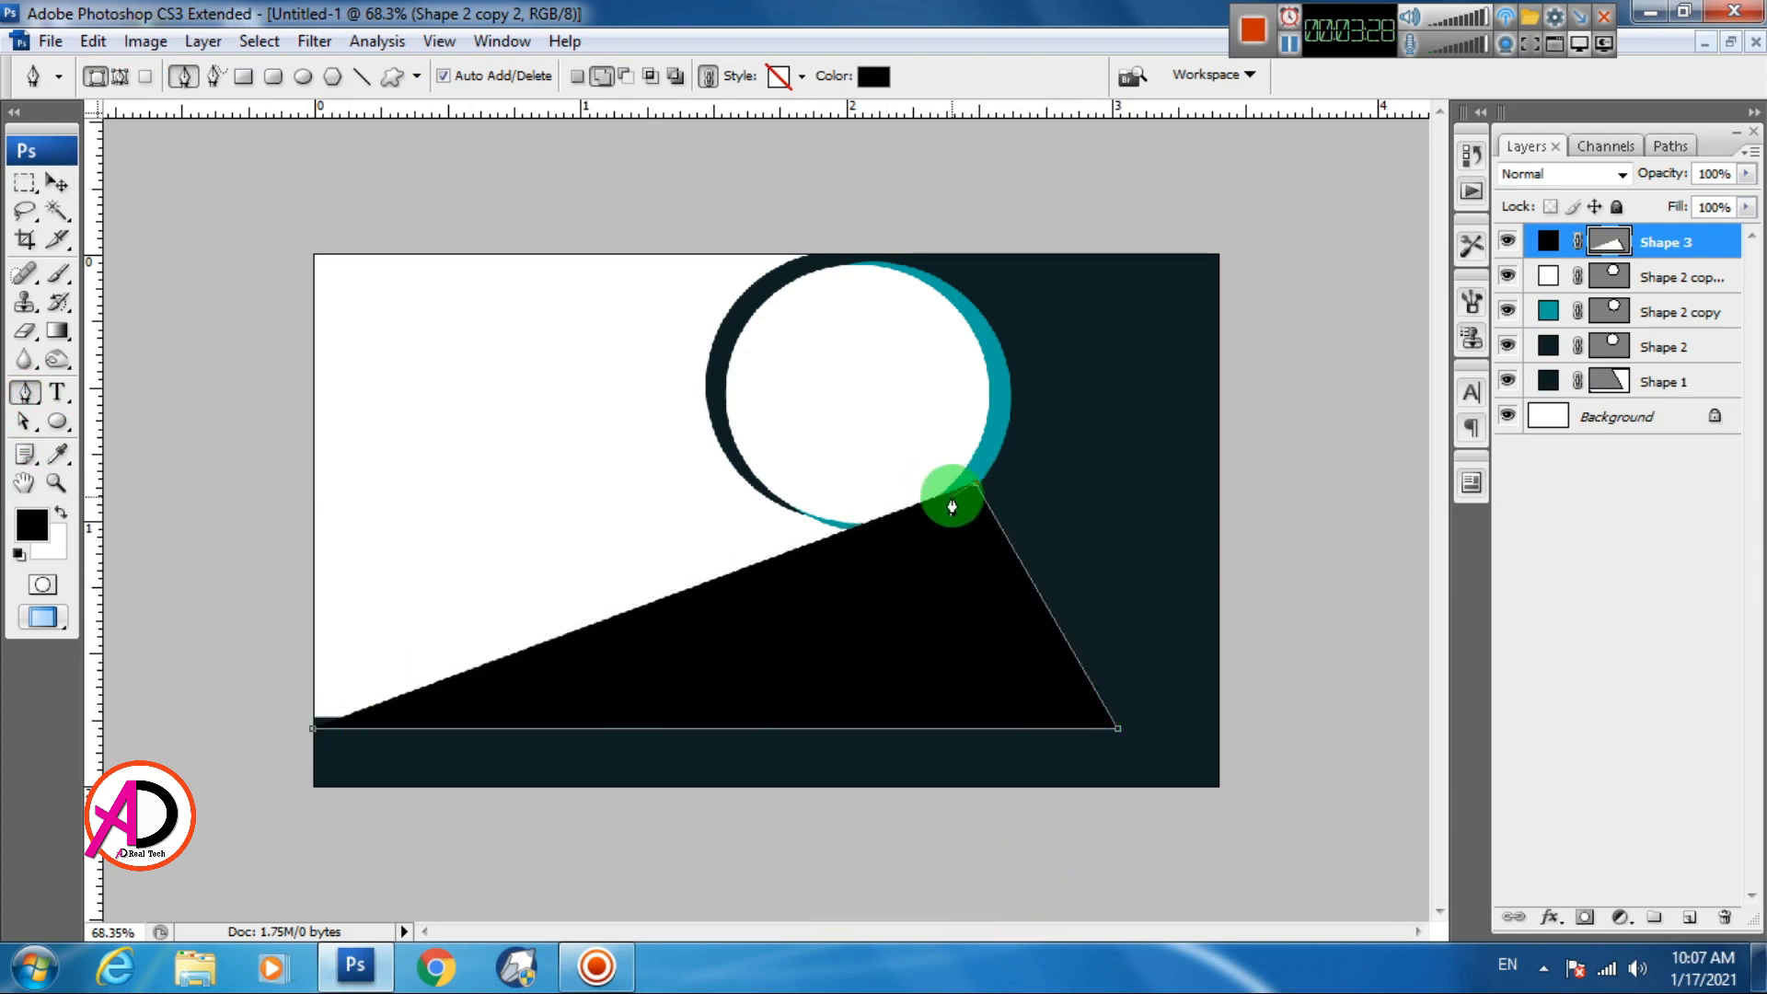
left_click(947, 495)
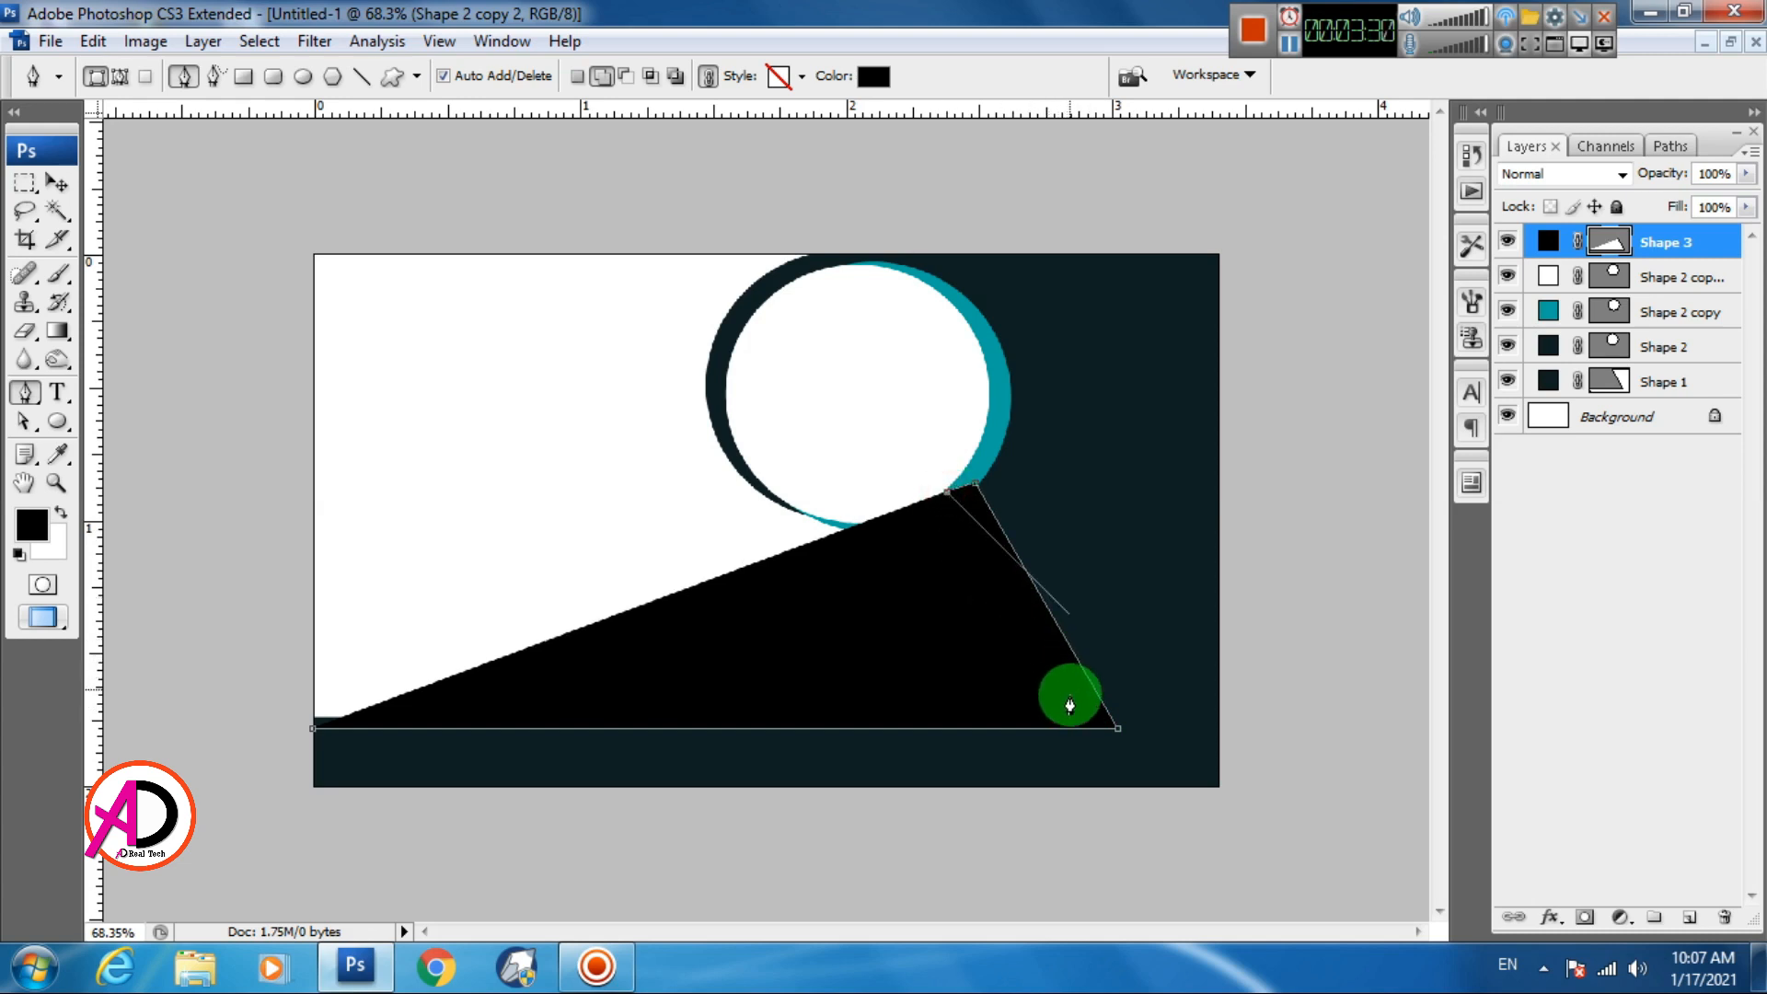
left_click(1075, 710)
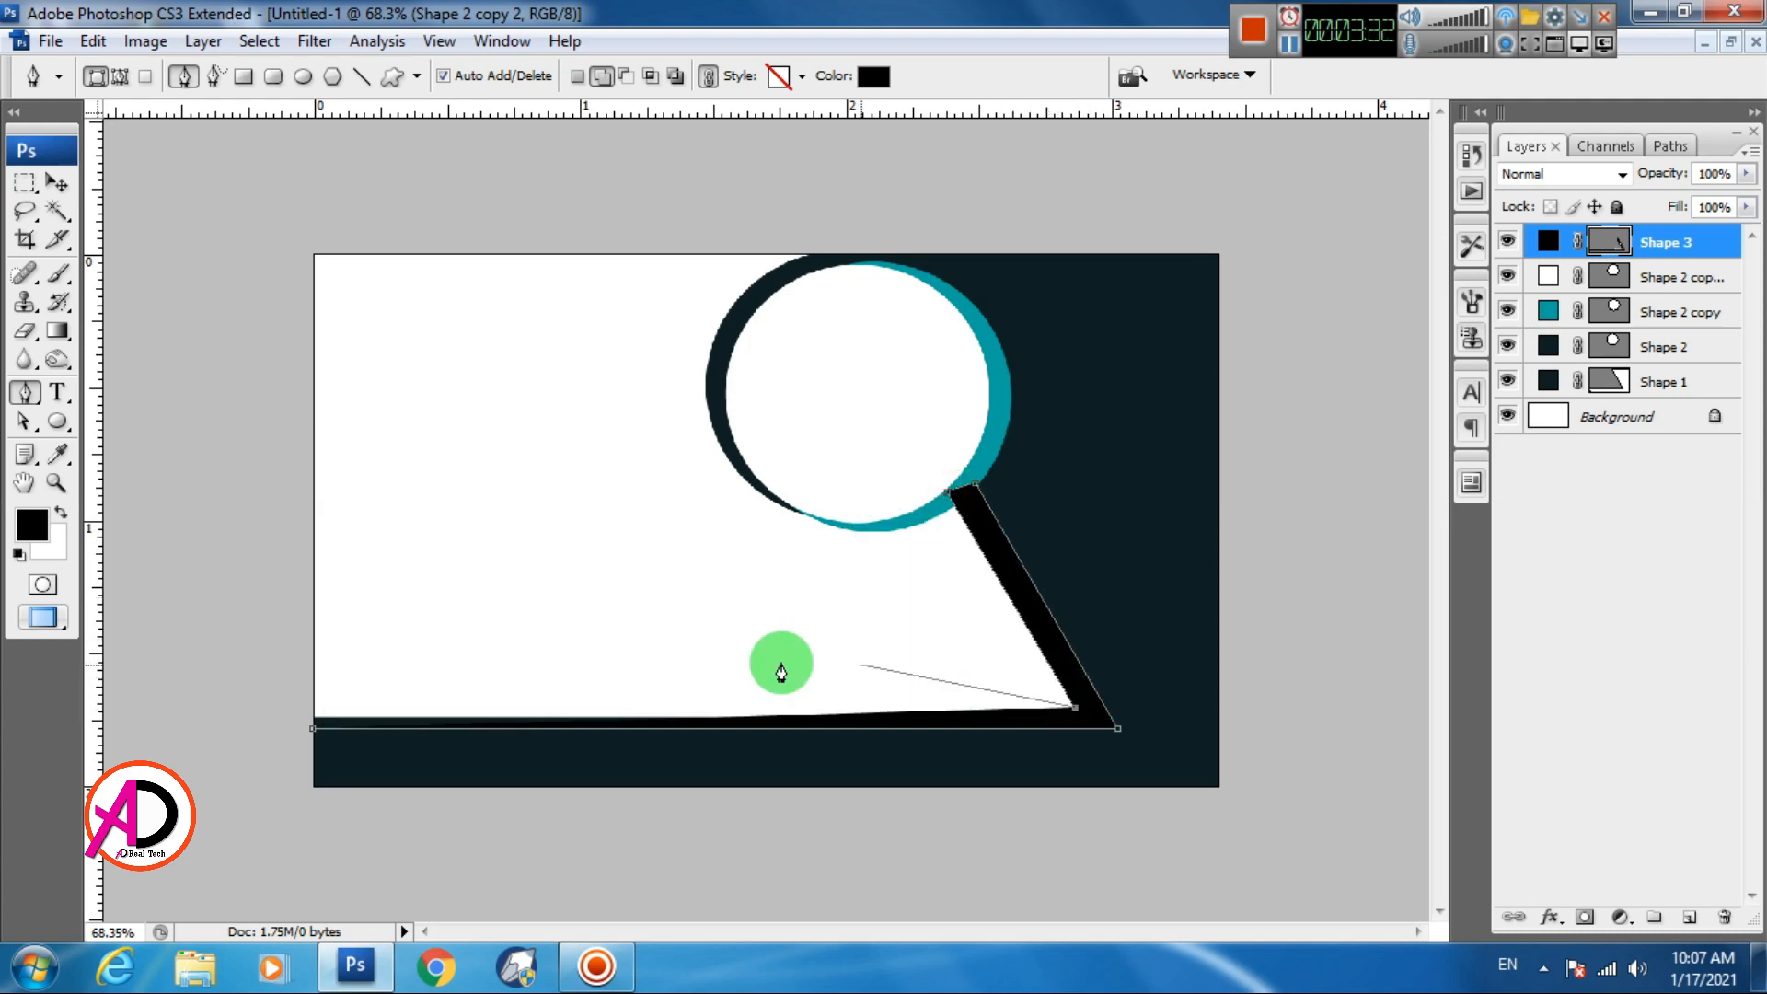
left_click_drag(313, 727, 313, 749)
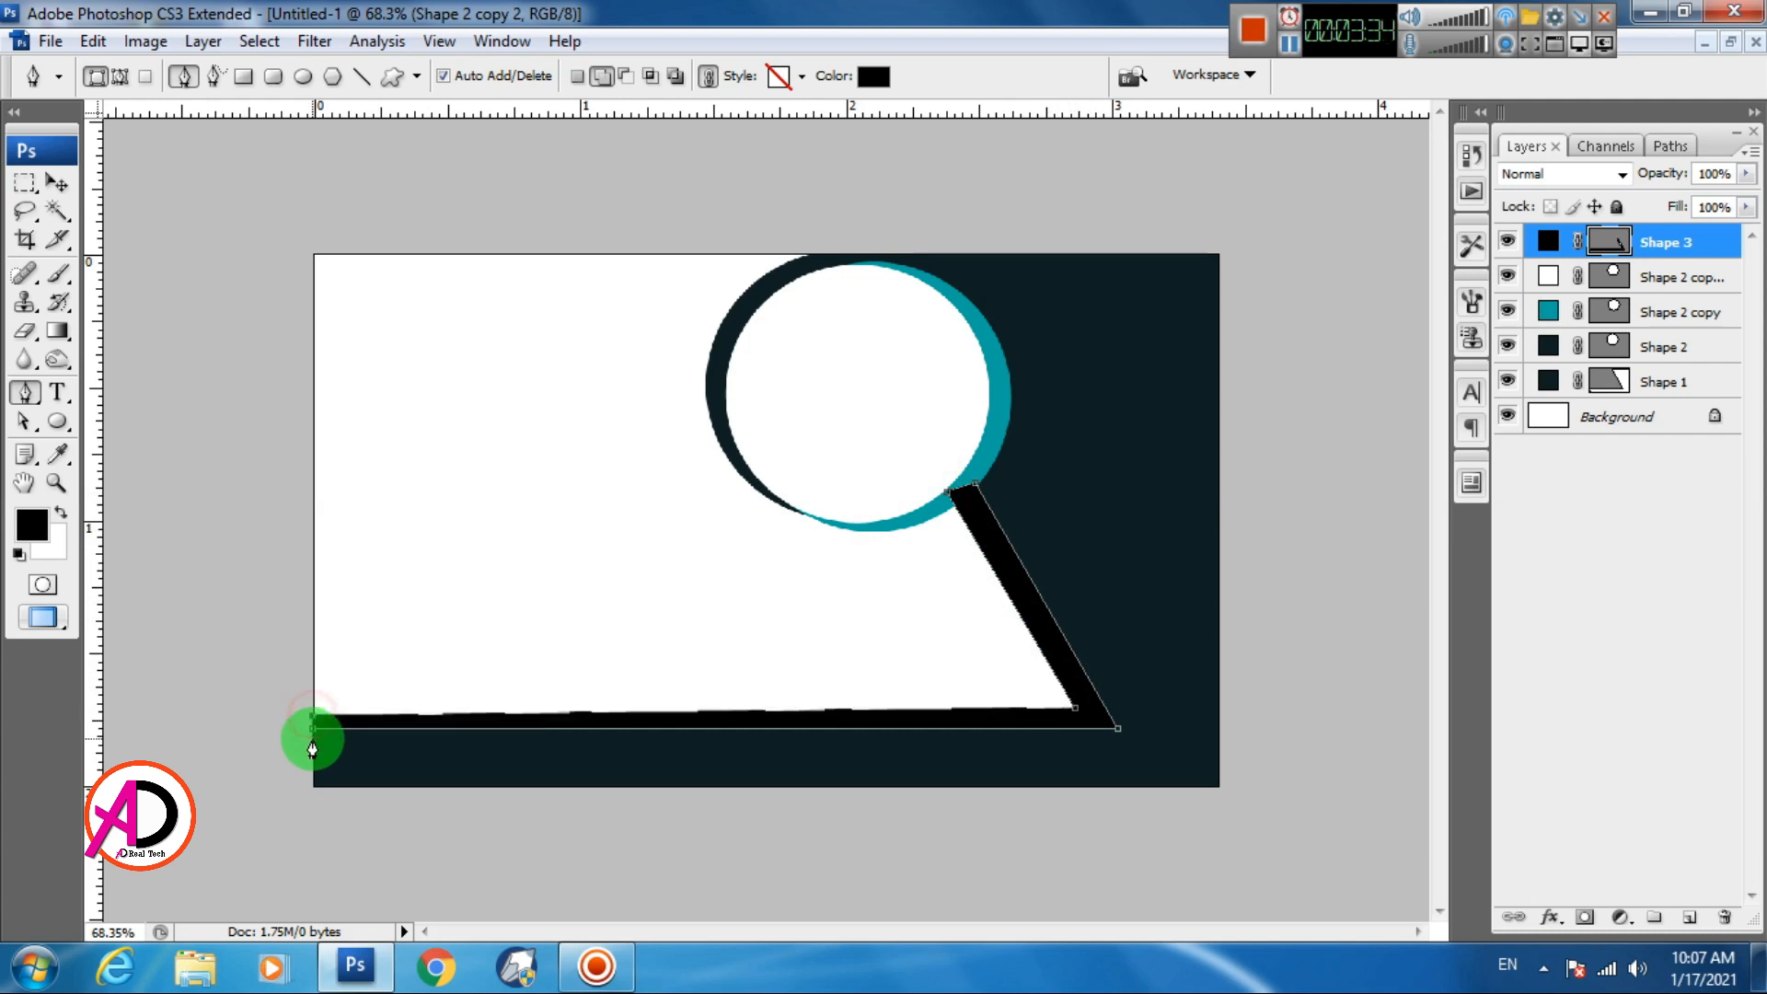
left_click(313, 729)
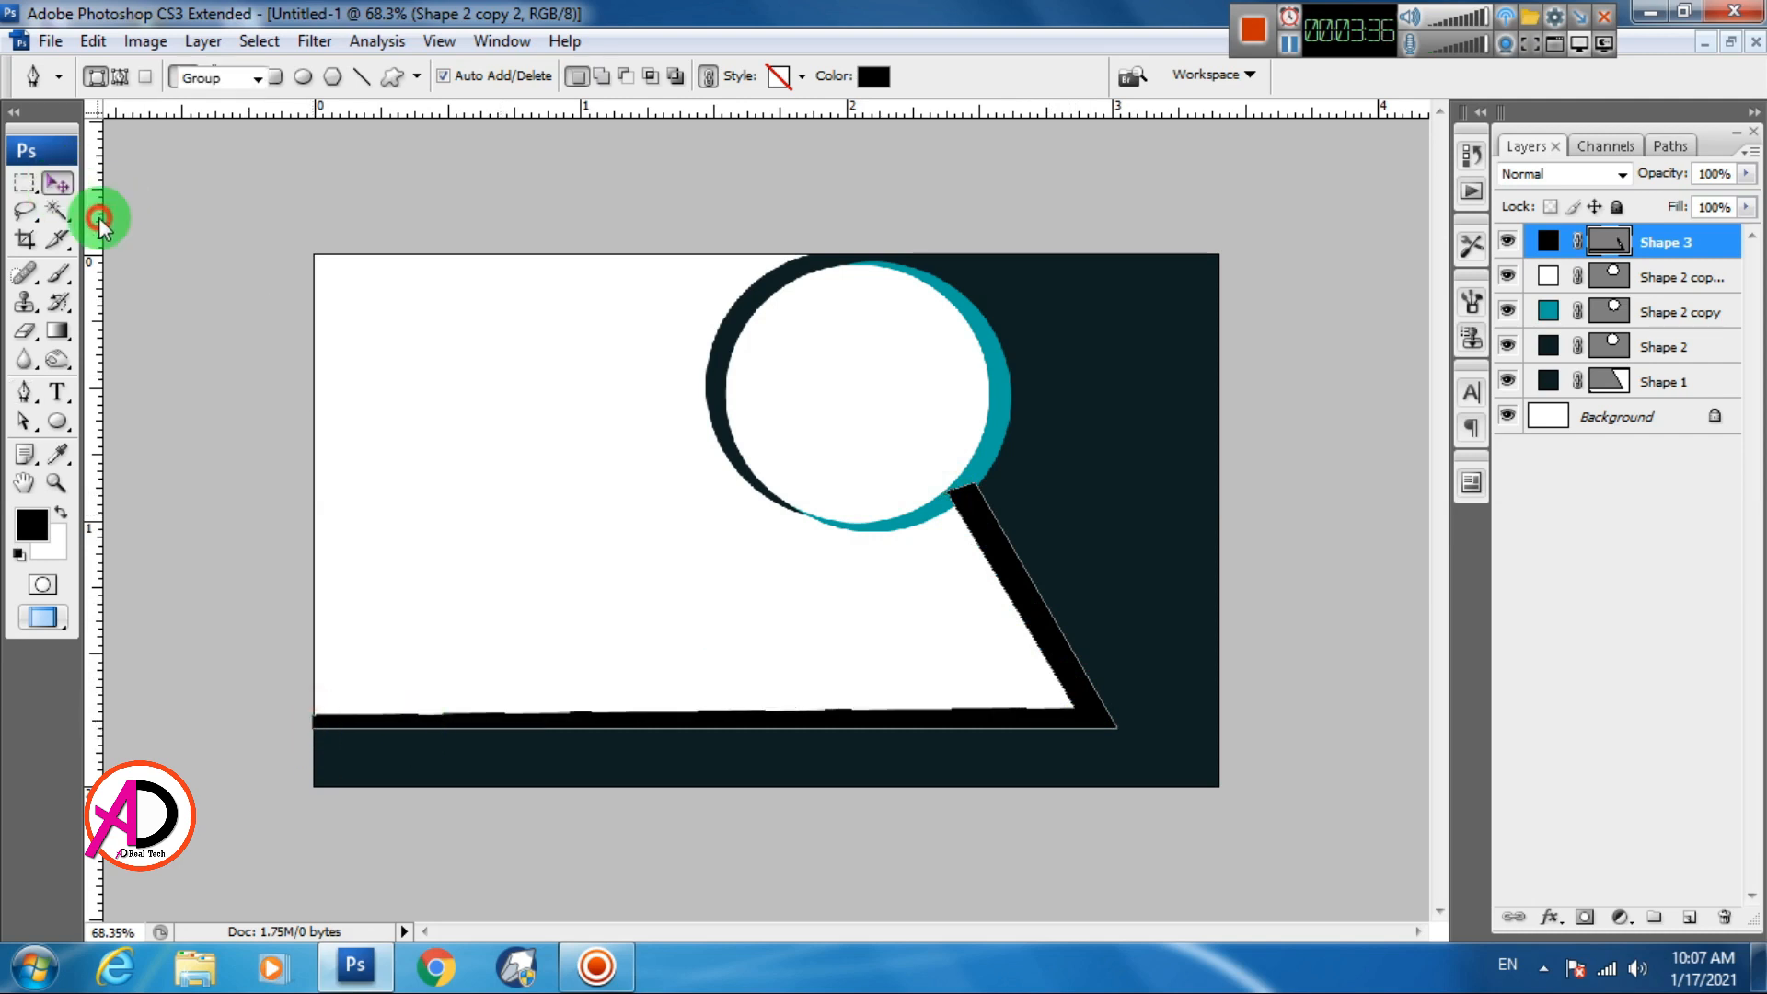
left_click_drag(1705, 244, 1673, 410)
Nudge the strip up slightly and fill it with the ring's teal
left_click(671, 668)
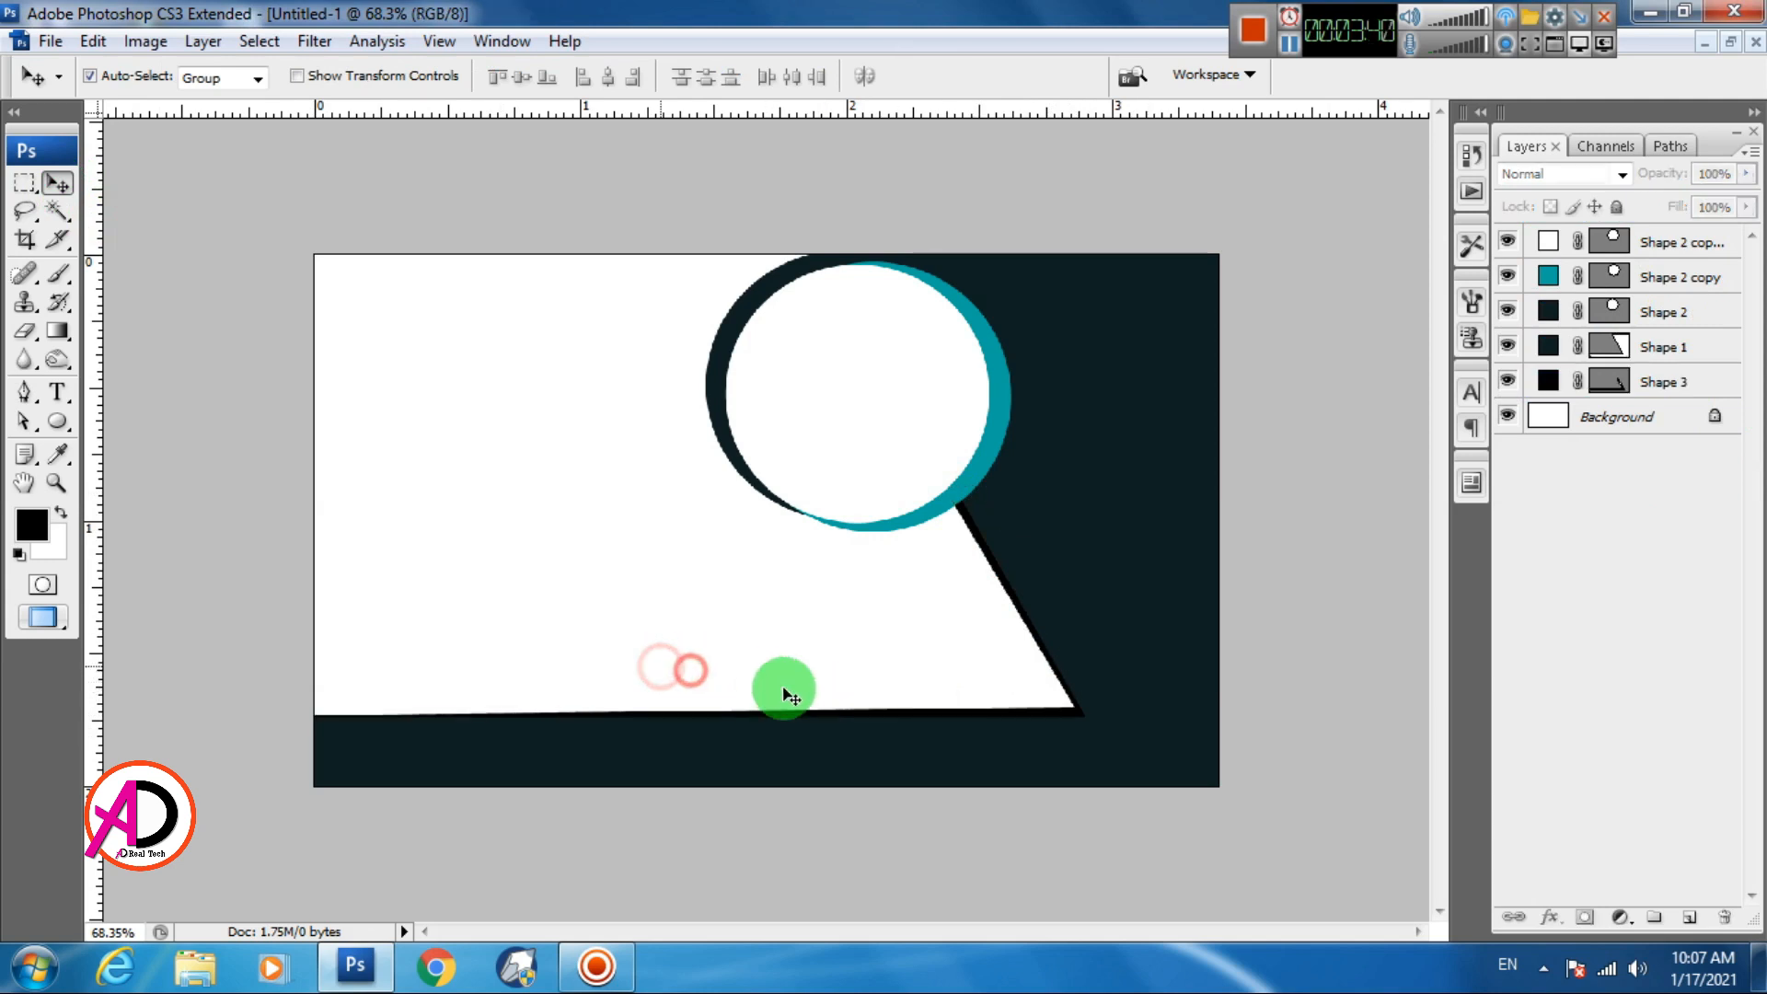
left_click(793, 713)
left_click_drag(826, 714, 826, 712)
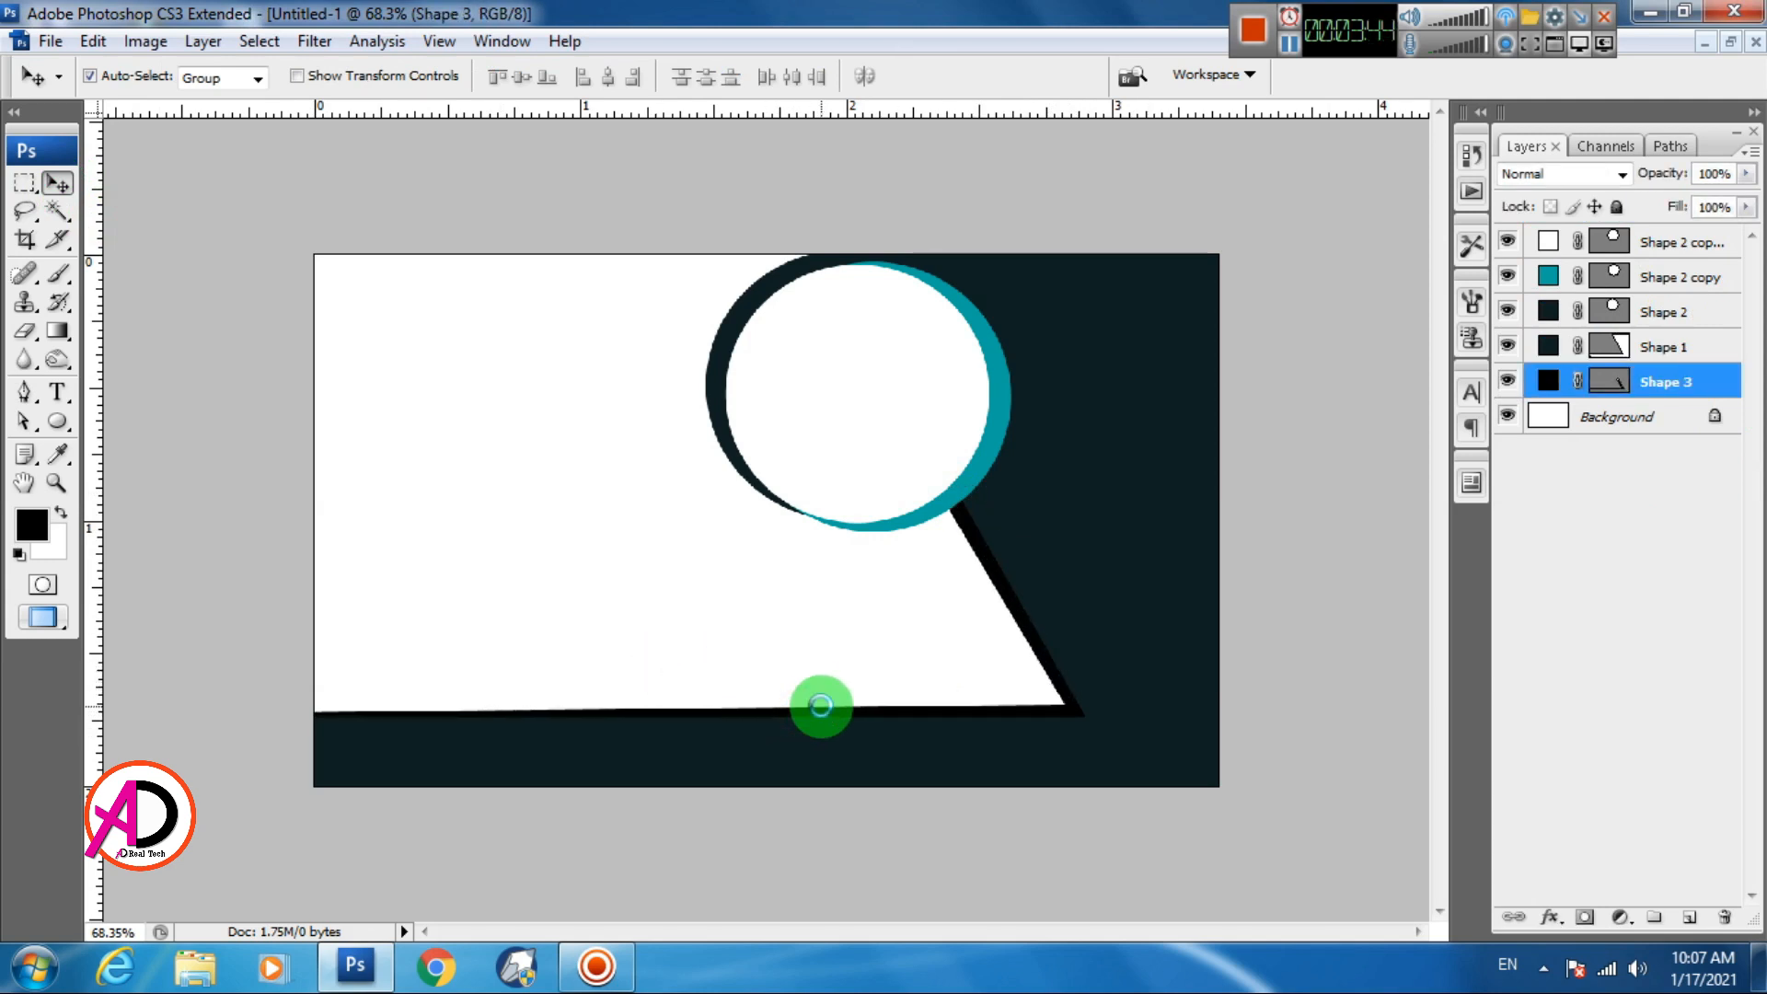
double_click(1549, 380)
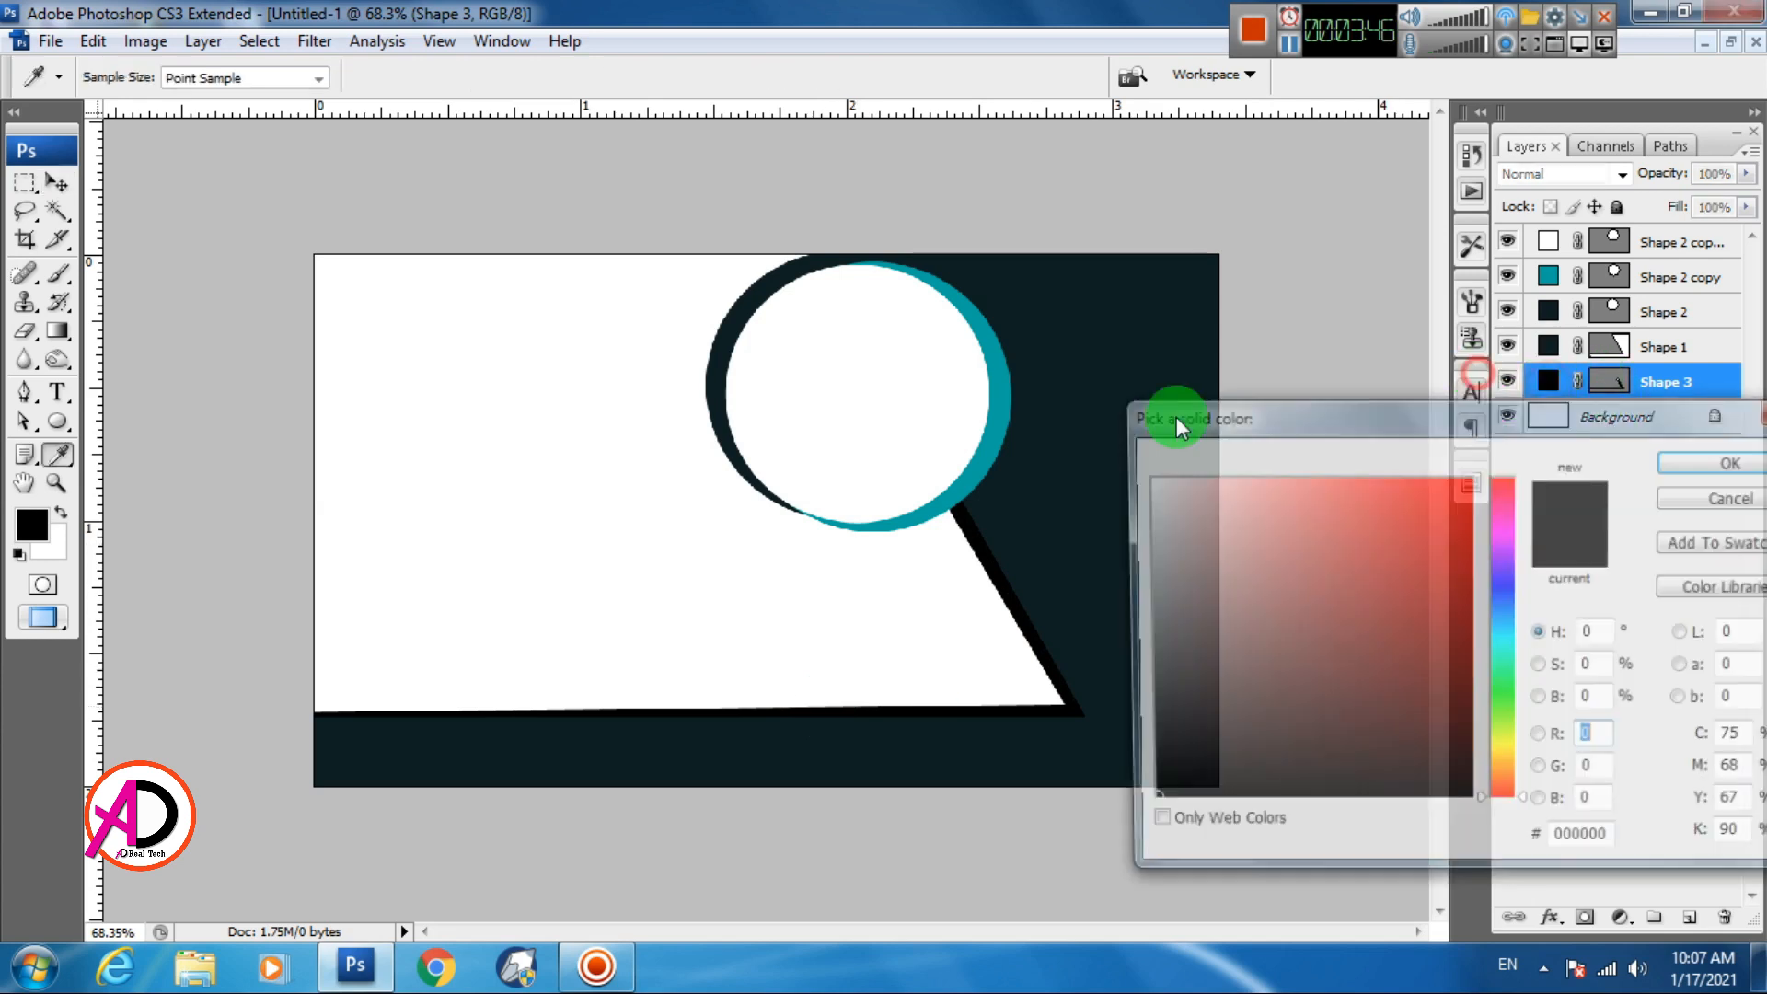
left_click(1017, 411)
left_click(1694, 461)
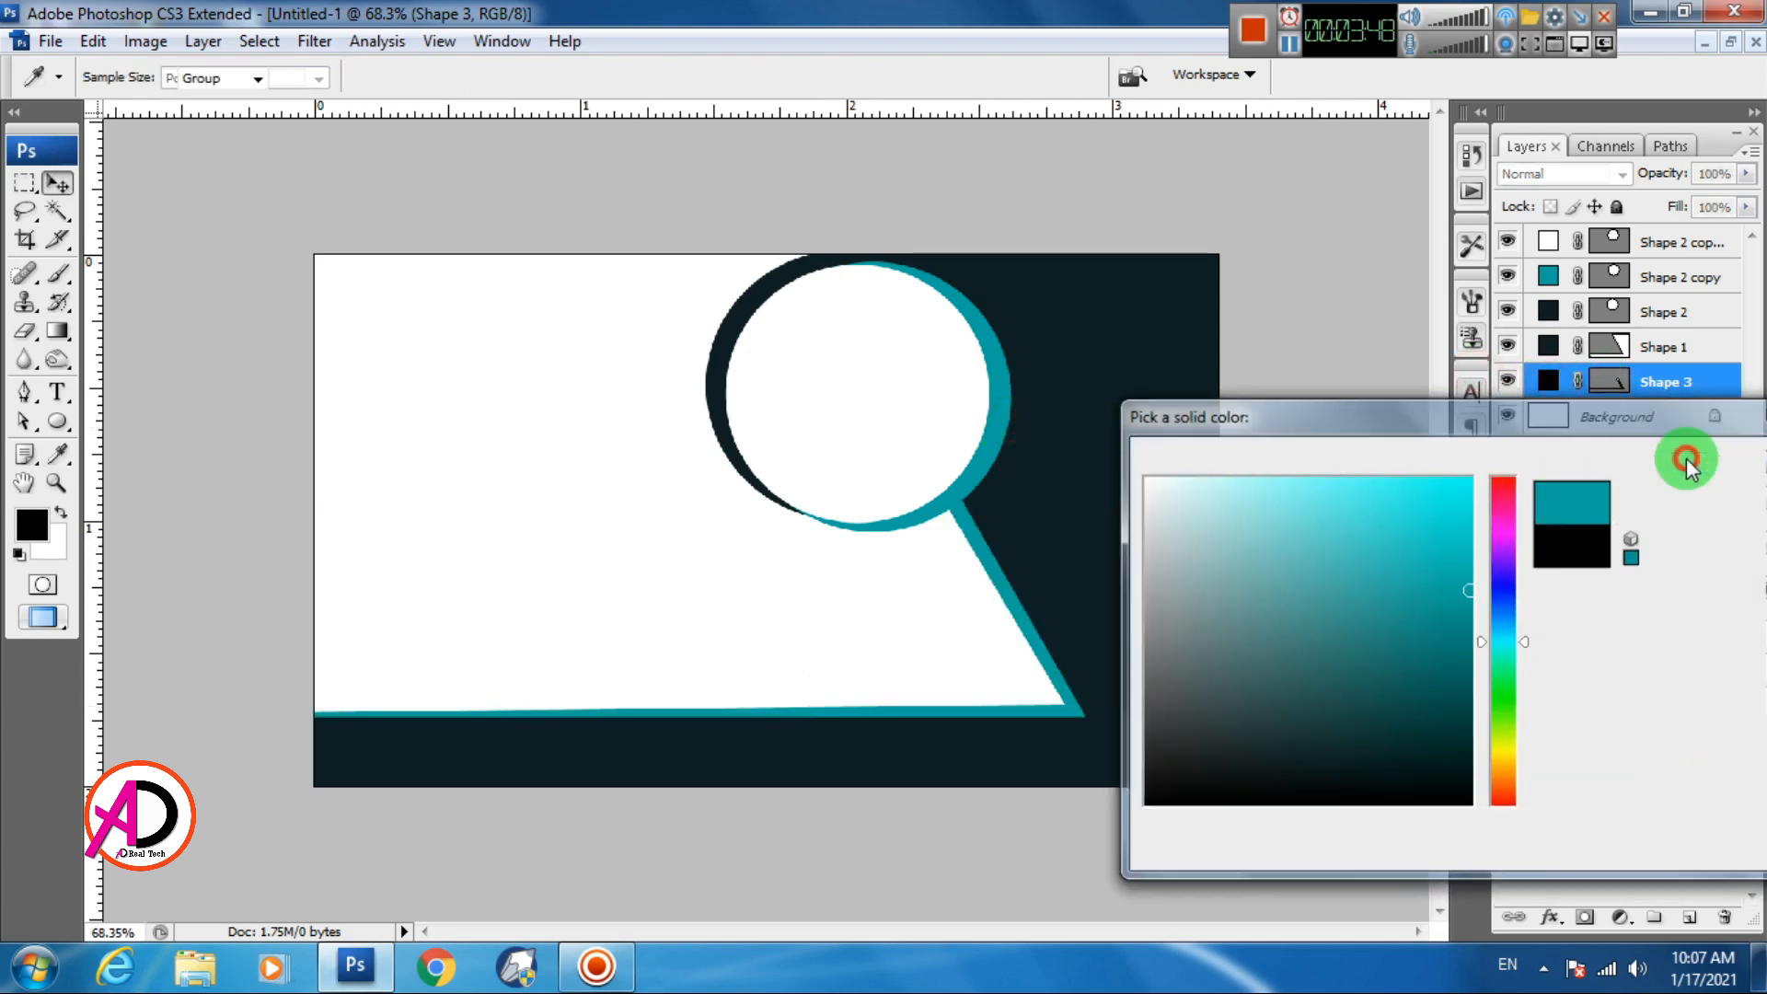
scroll(717, 599, "down", 3)
scroll(782, 641, "up", 3)
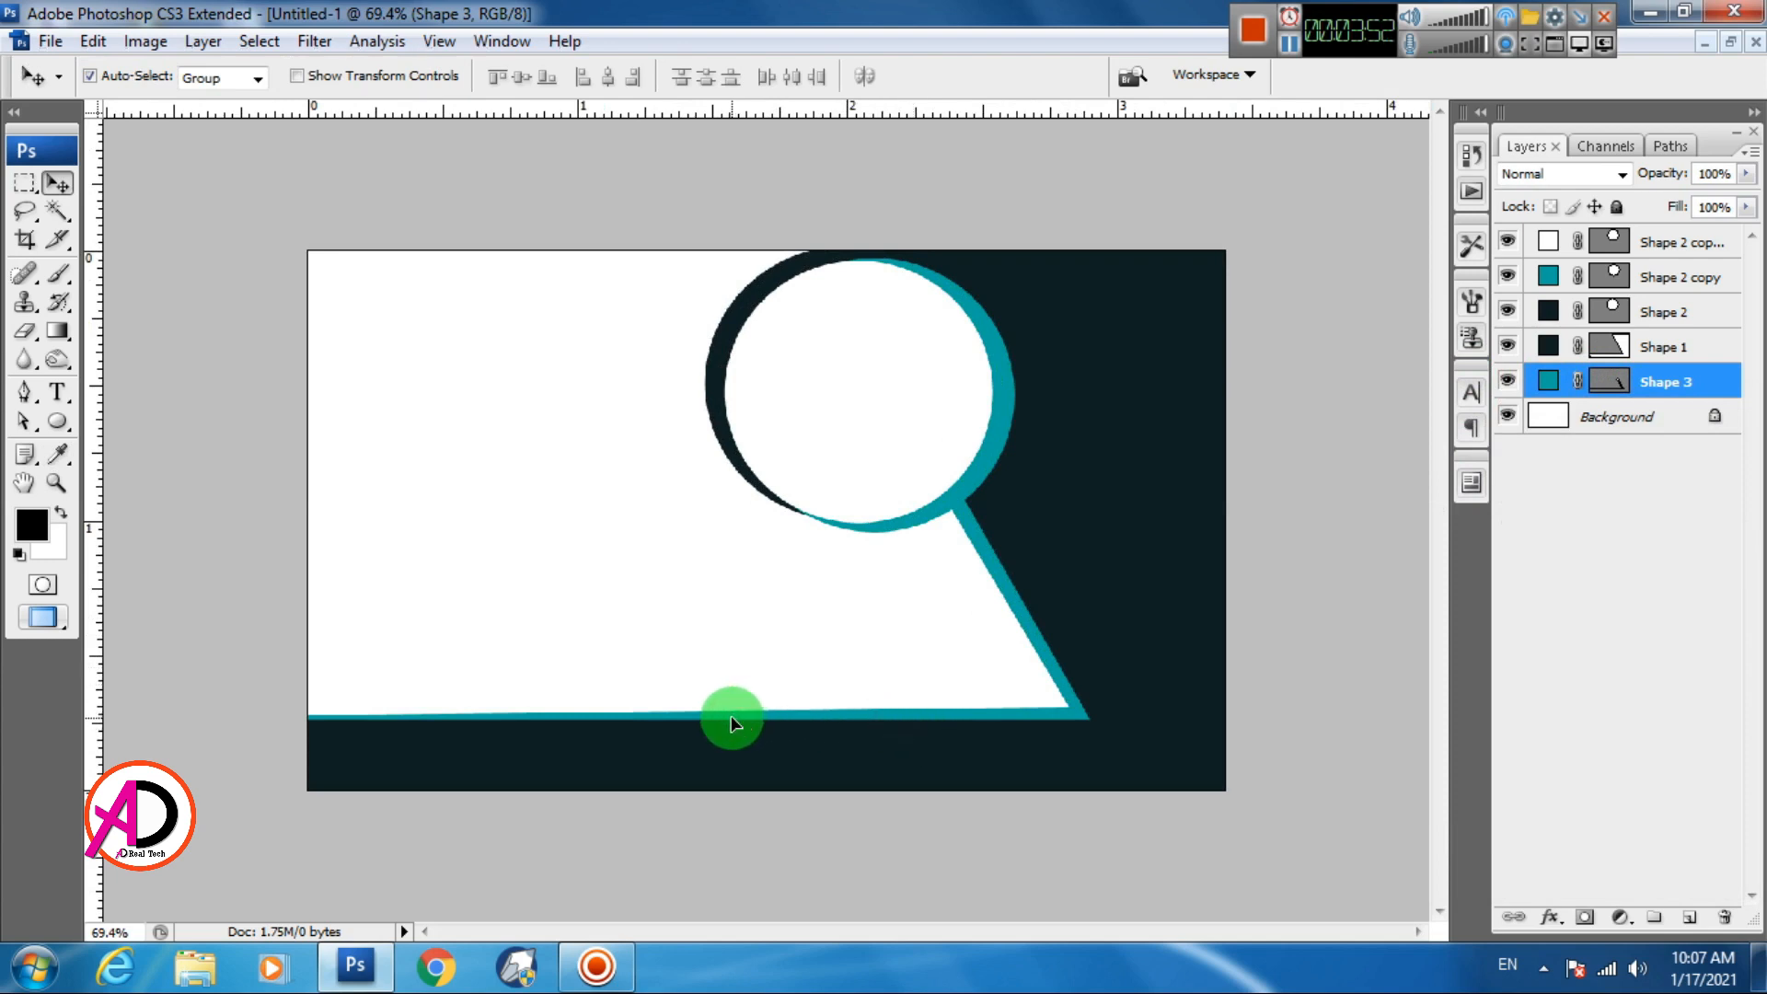
Free-transform the strip's top-left corner slightly upward and apply it
key("ctrl+t")
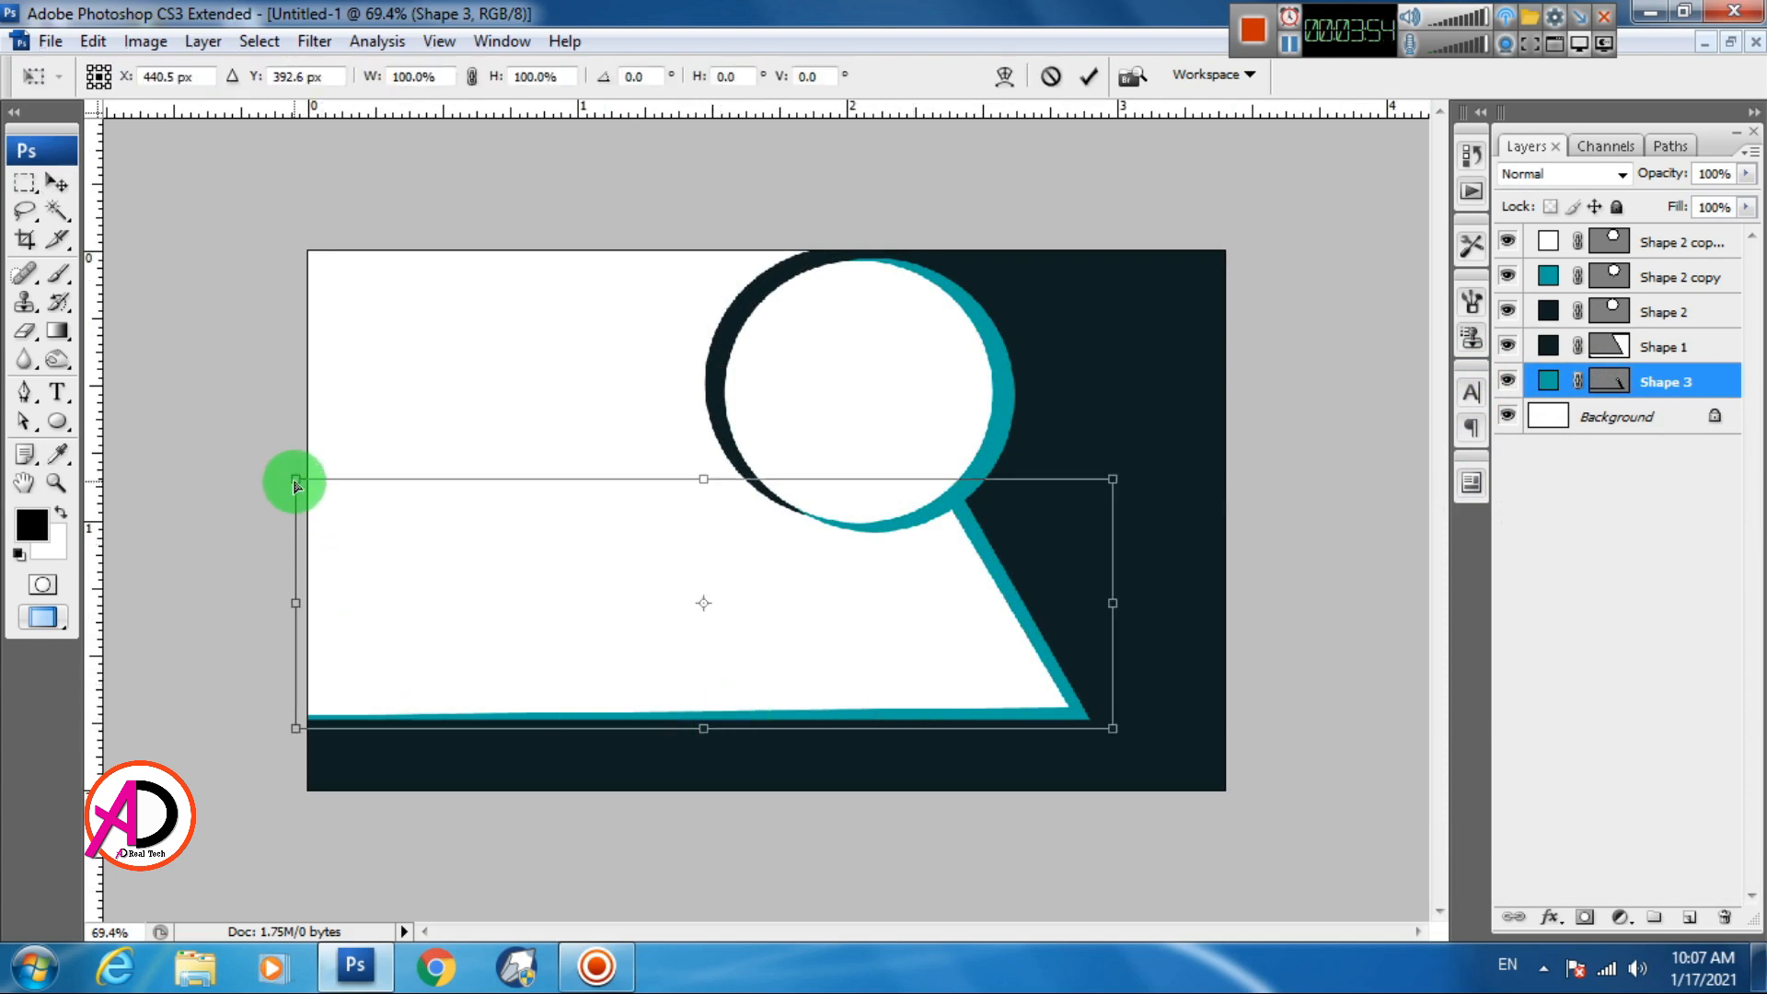
mouse_move(296, 480)
left_mouse_down()
mouse_move(288, 403)
mouse_move(241, 455)
mouse_move(295, 472)
left_mouse_up()
double_click(530, 622)
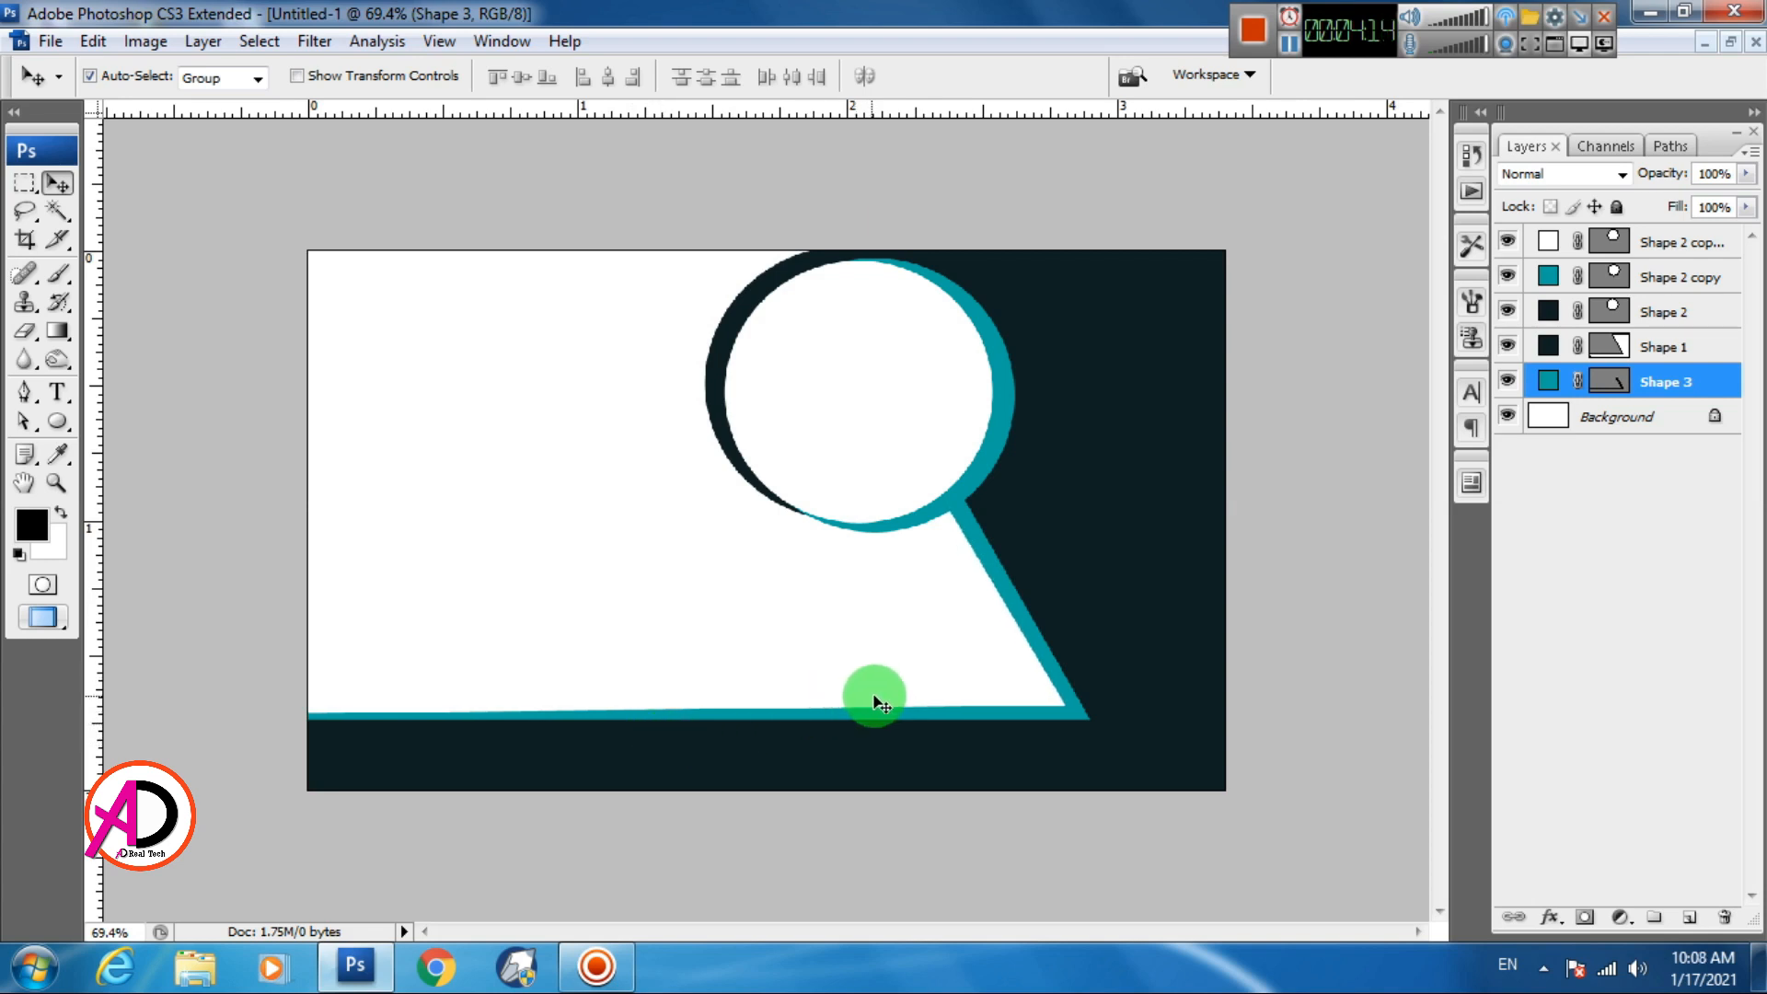
left_click(585, 601)
scroll(630, 592, "down", 2)
scroll(764, 670, "up", 1)
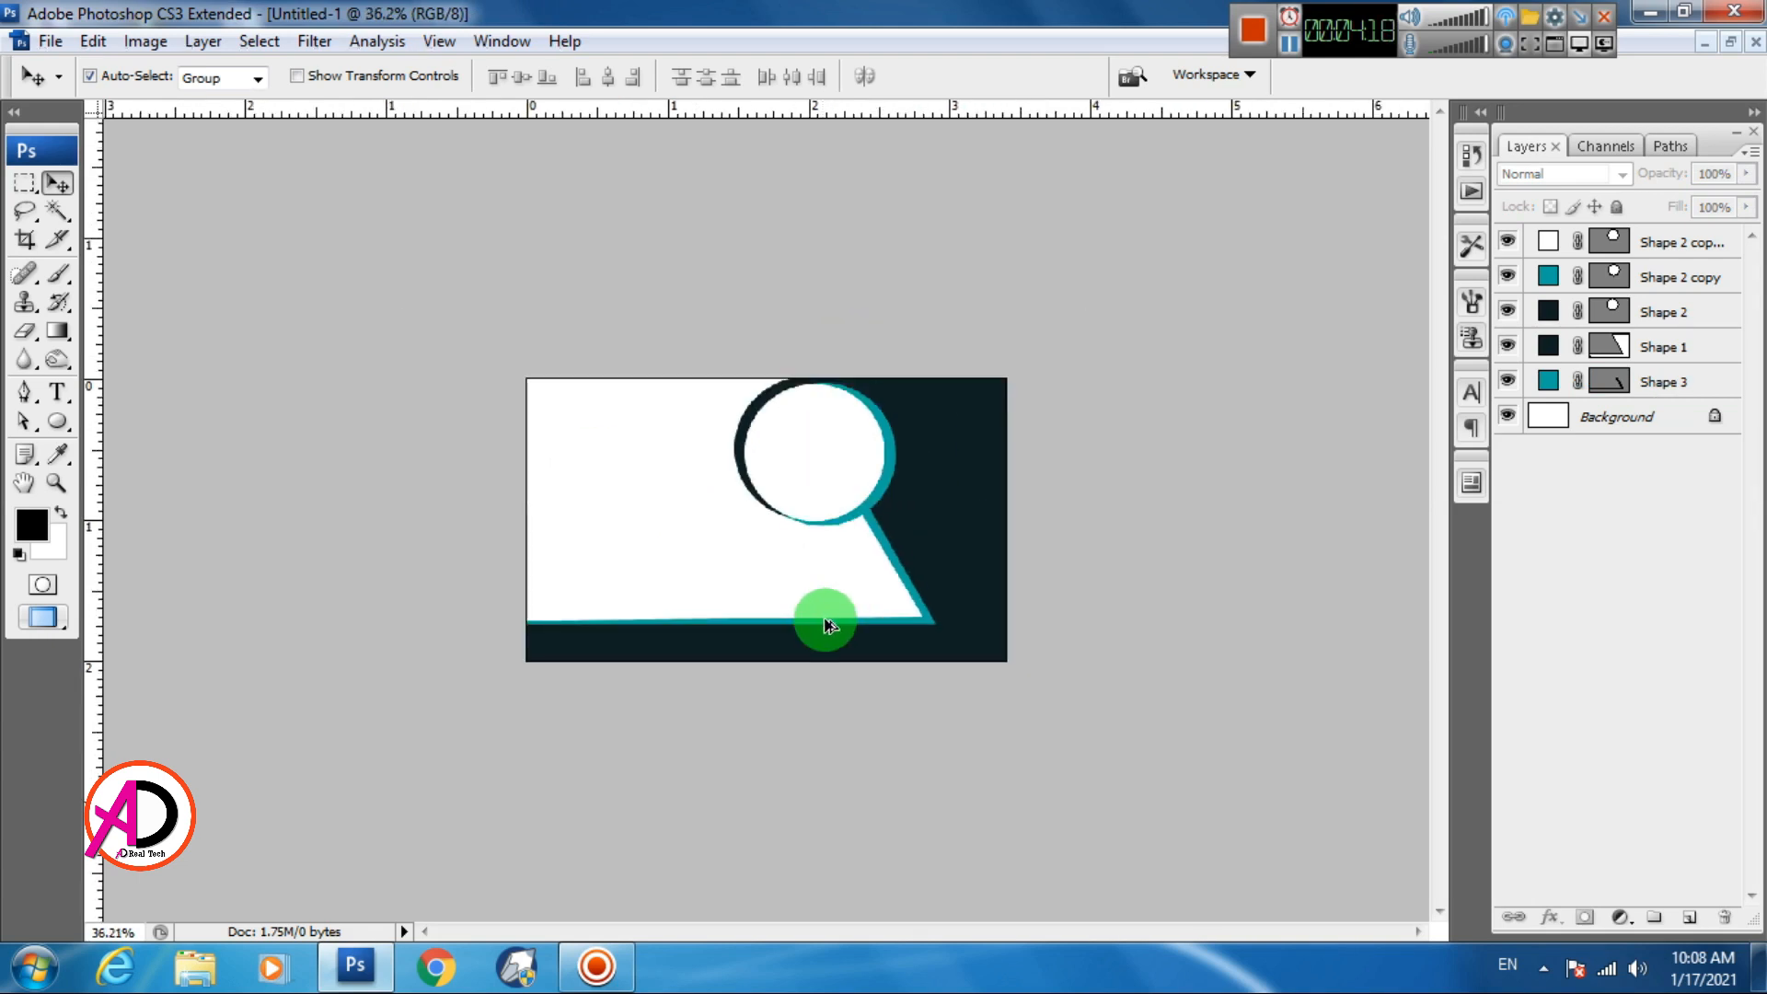
left_click(909, 495)
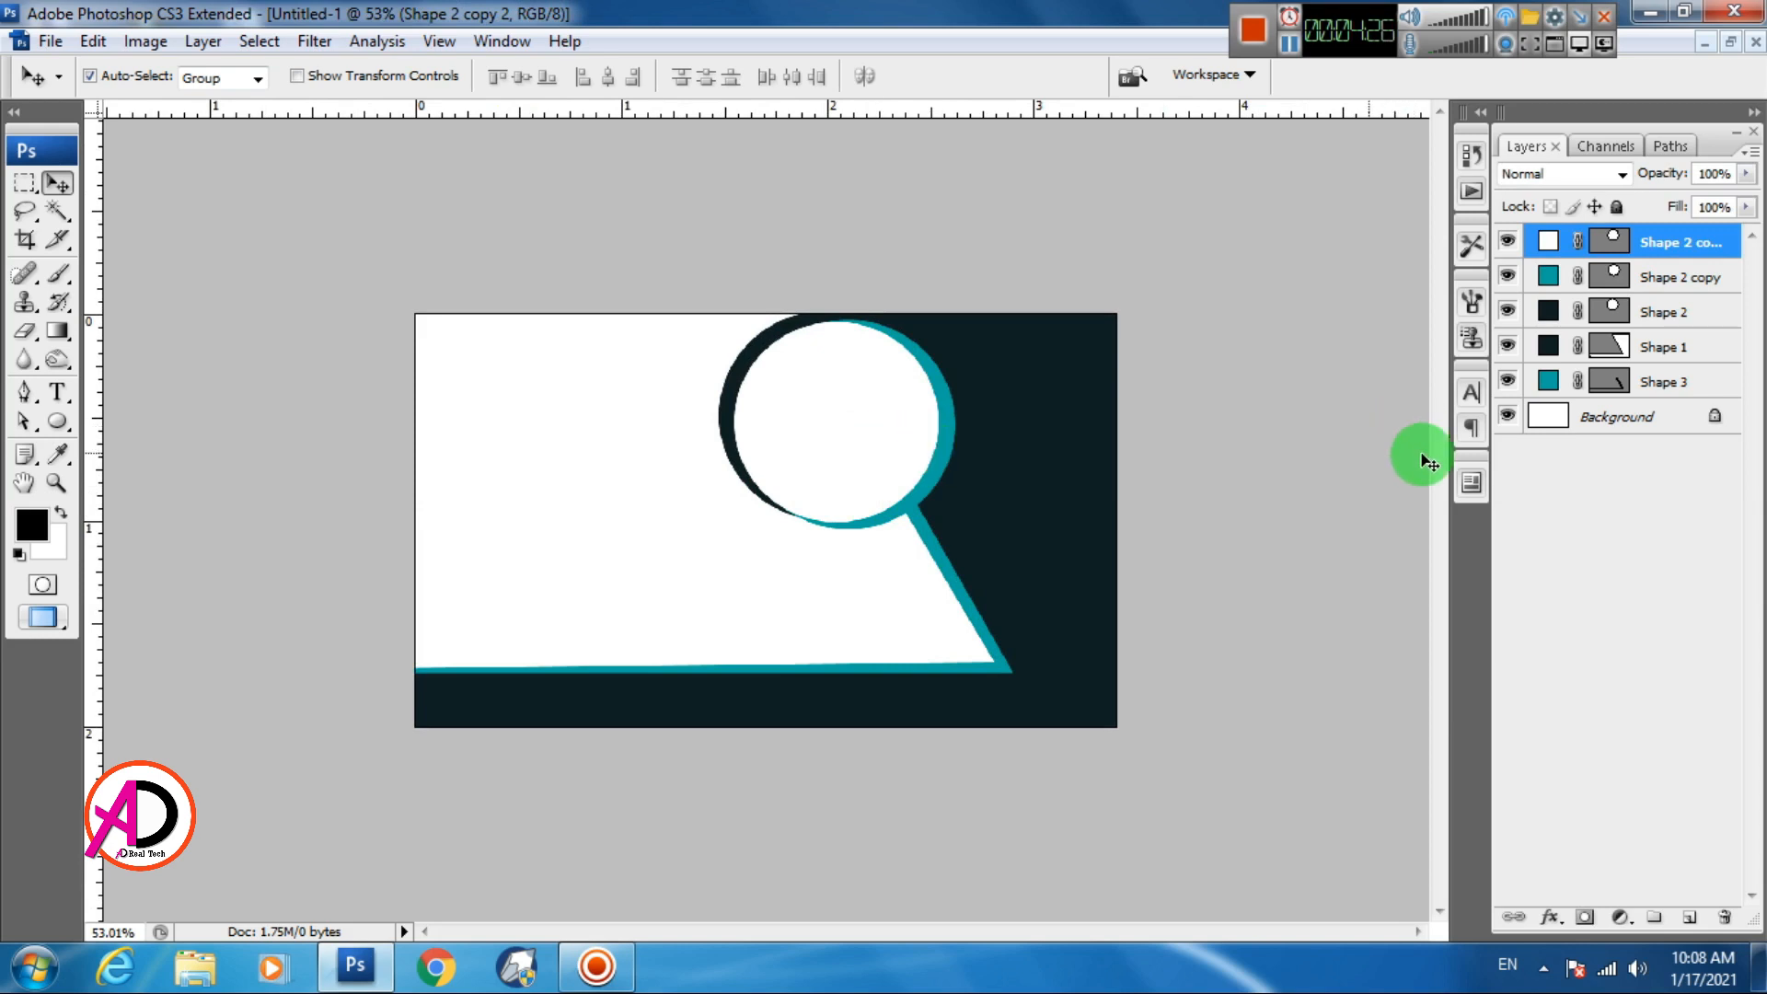
Duplicate the white circle layer, then scale the copy to about 89% and shift it up-left
left_click_drag(1714, 241, 1690, 918)
left_click(854, 449)
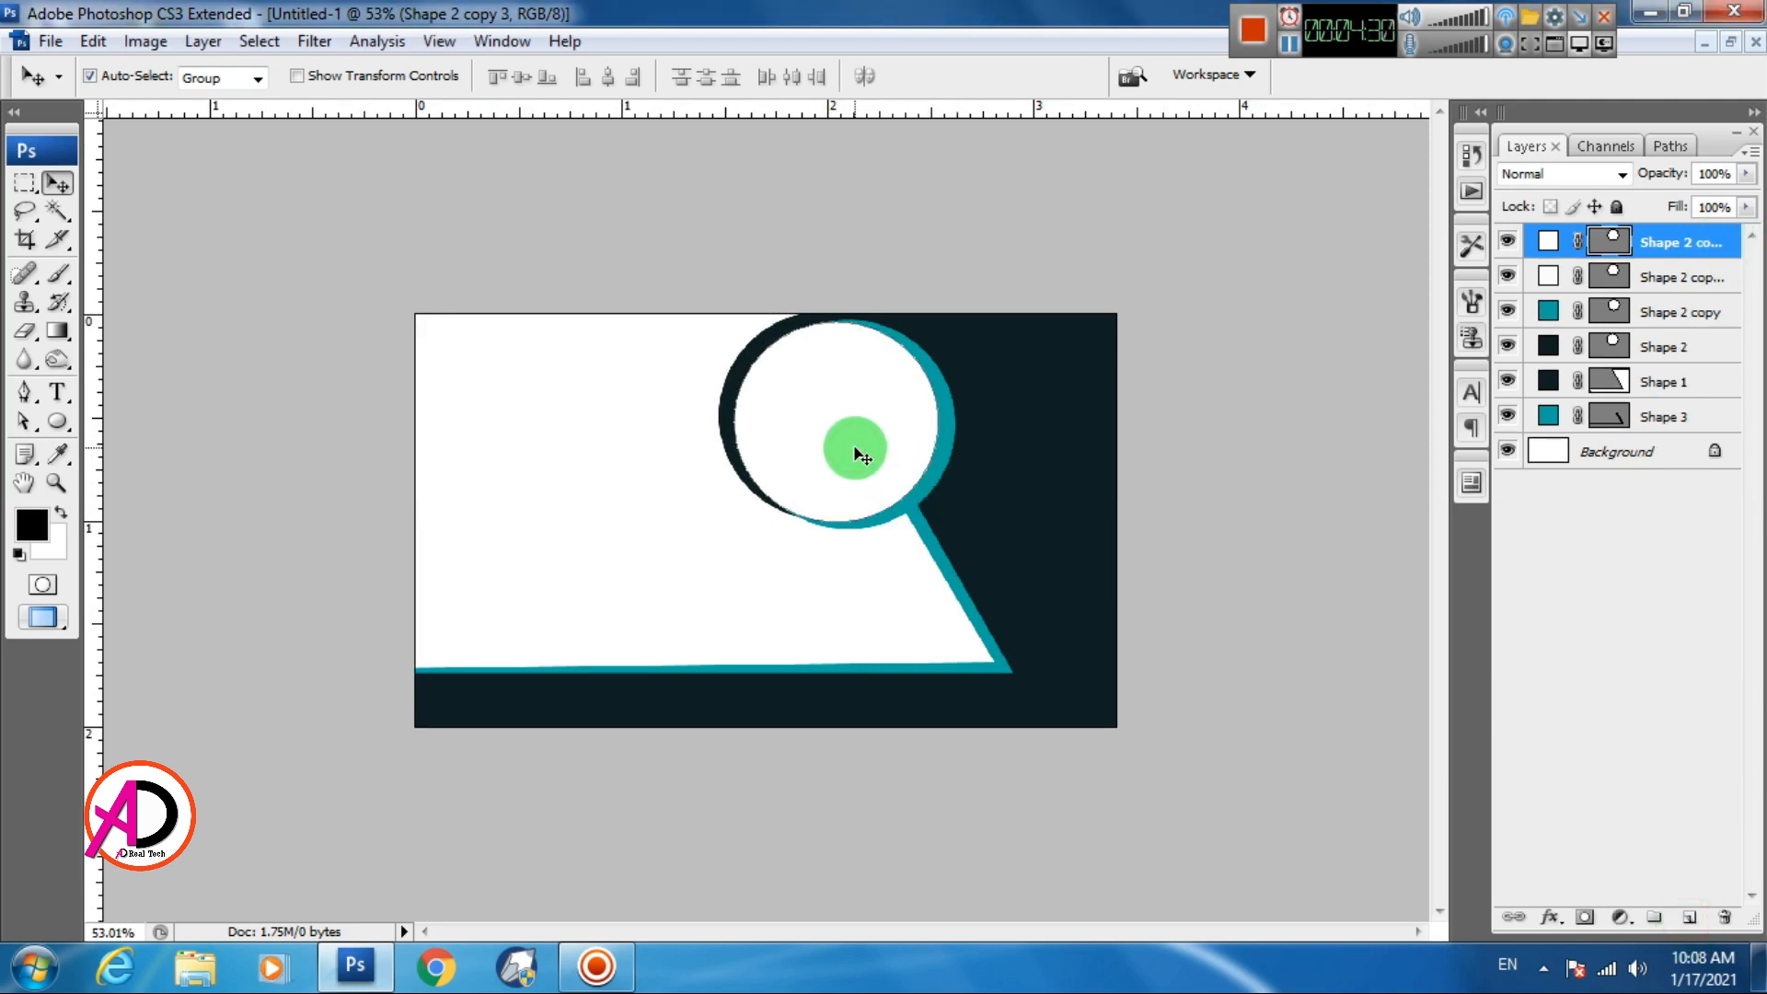
key("ctrl+t")
left_click_drag(734, 323, 765, 347)
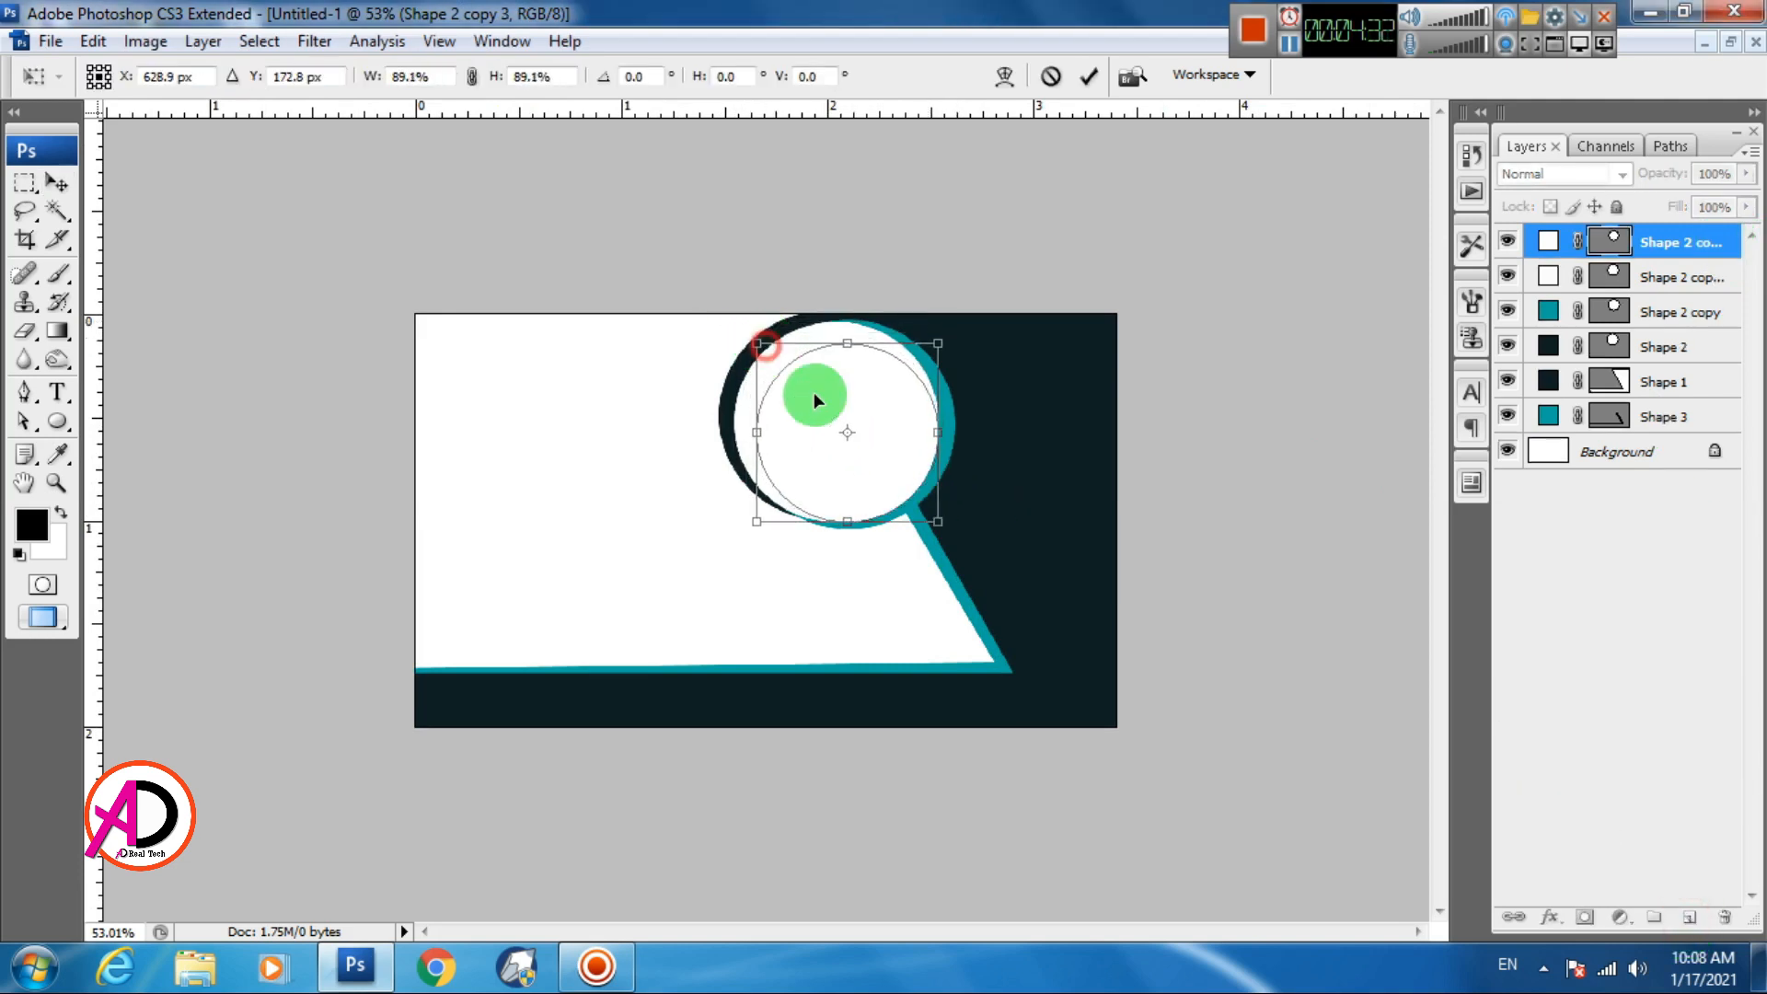
left_click_drag(811, 426, 793, 413)
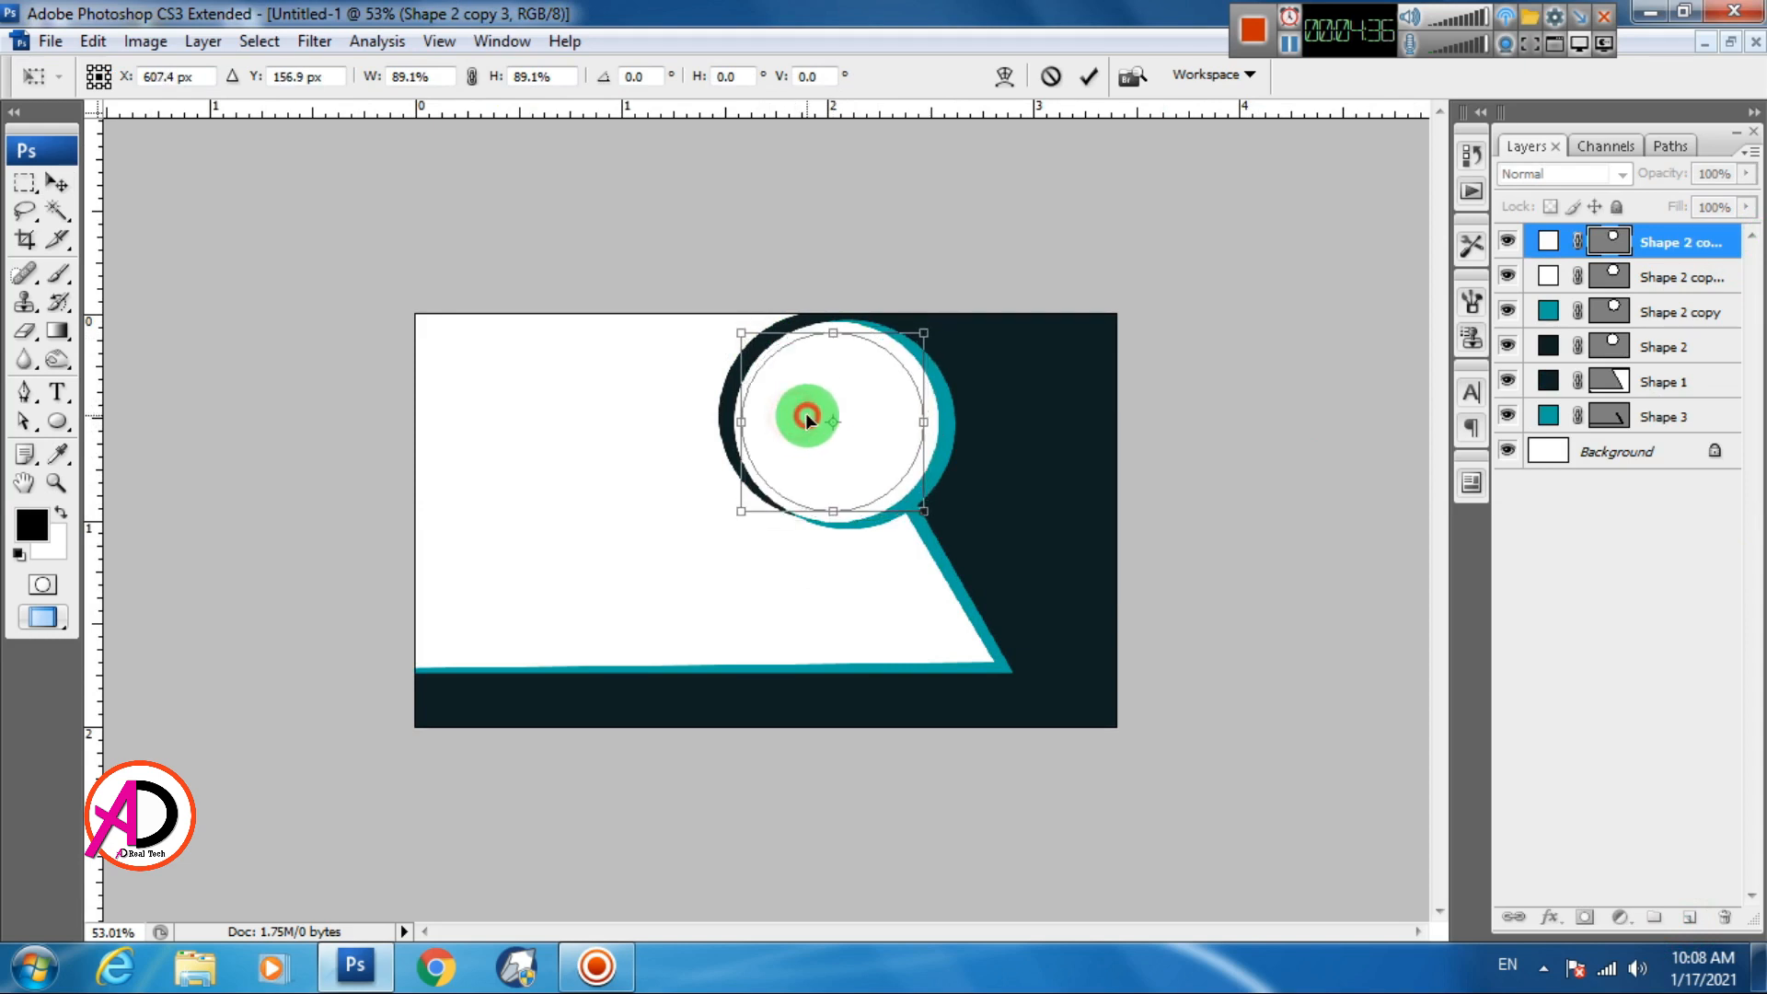
key("Return")
Recolour the lower circle copy dark navy (#102225), sampled from the ring
left_click(1528, 276)
double_click(1550, 276)
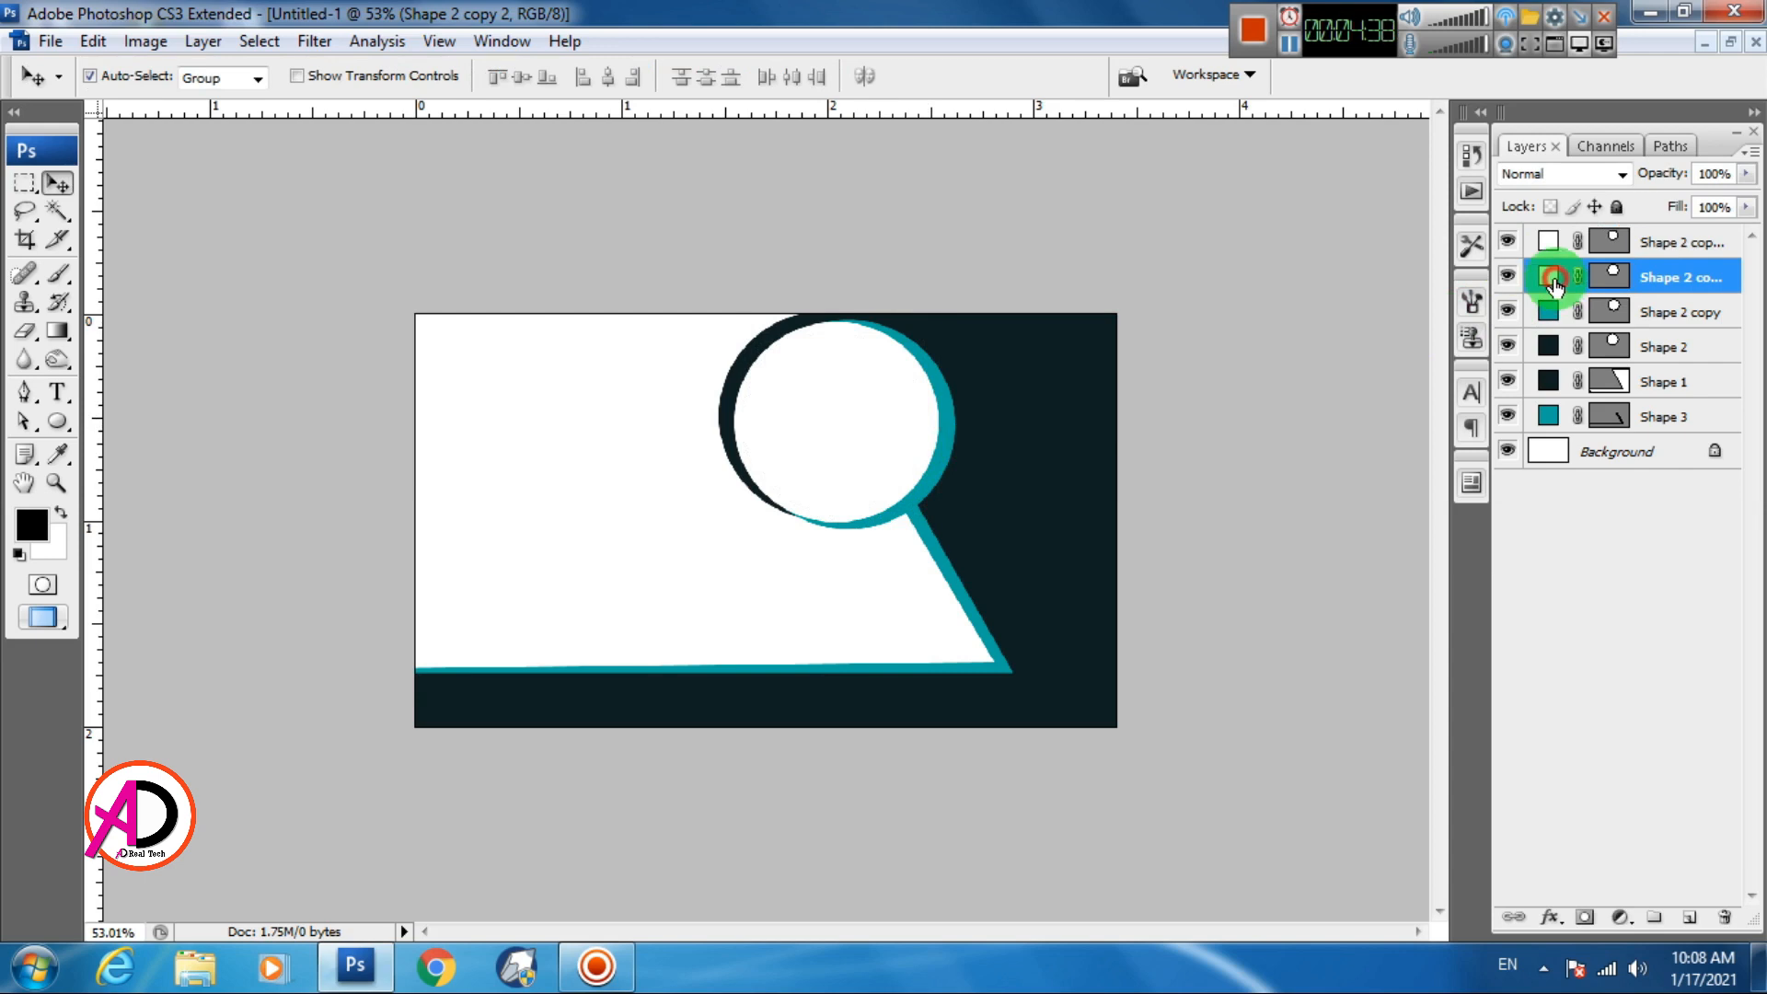
left_click(749, 347)
left_click(748, 348)
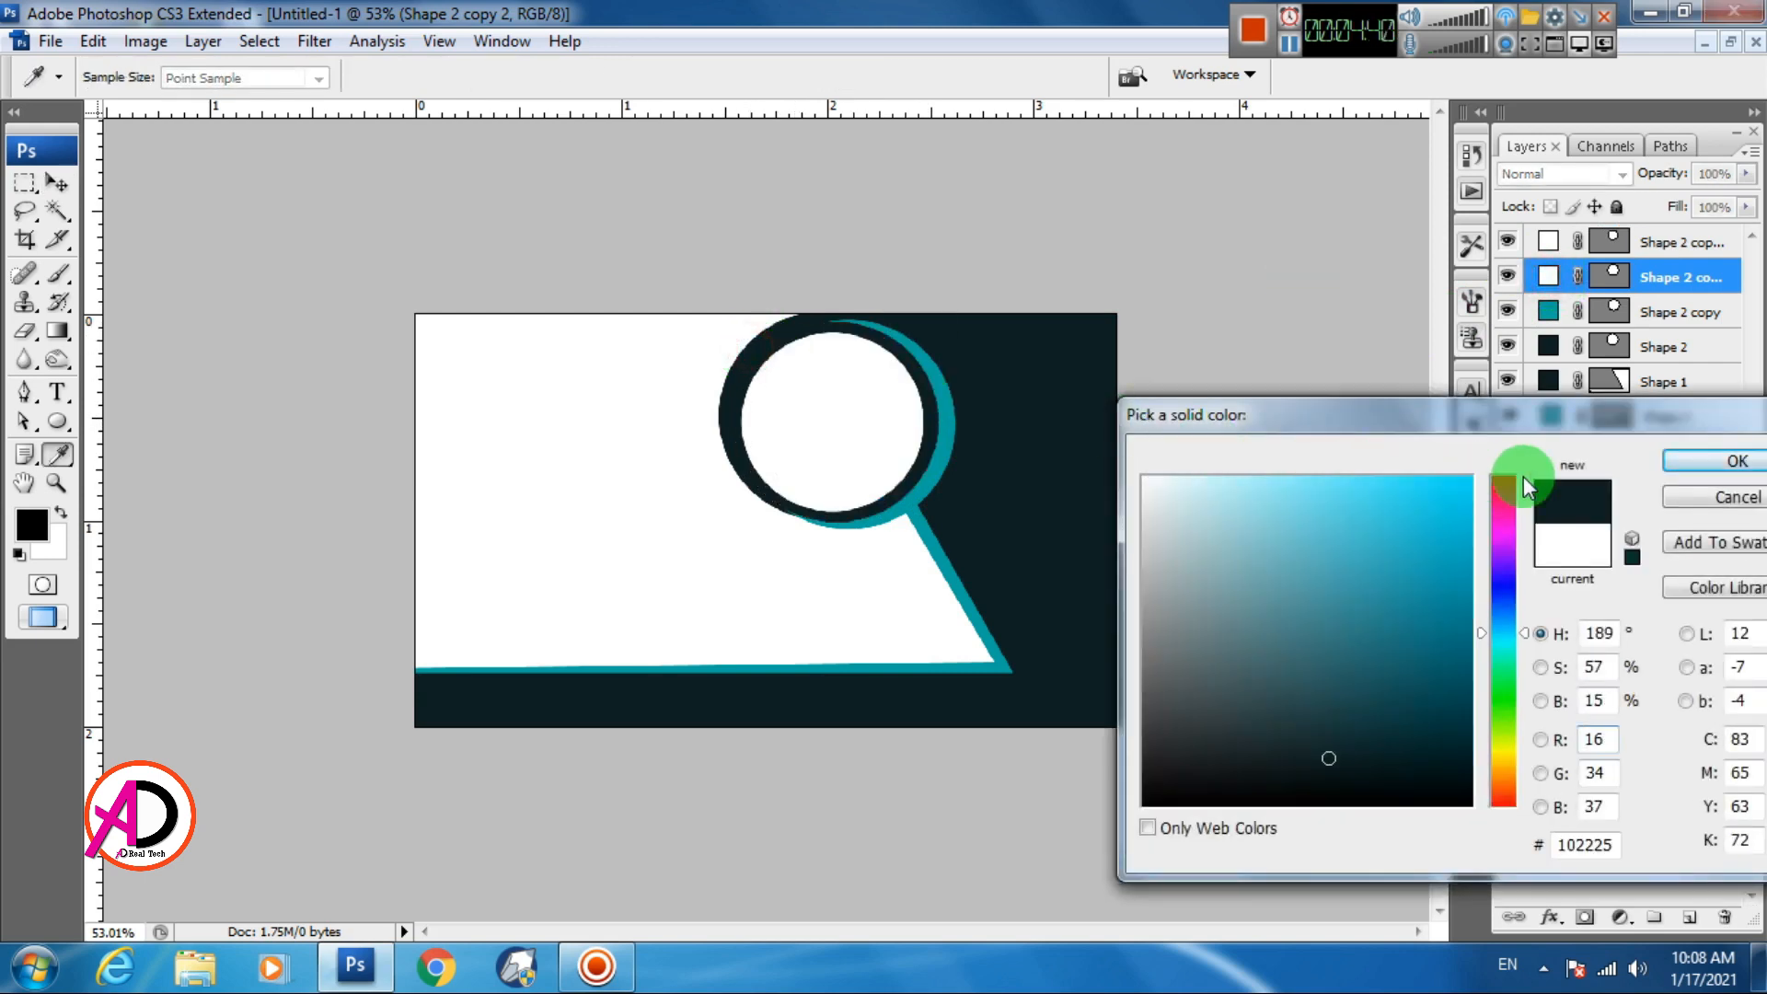
left_click(1699, 463)
Enlarge the top white circle to about 105% and nudge it into position
key("ctrl+j")
key("ctrl+t")
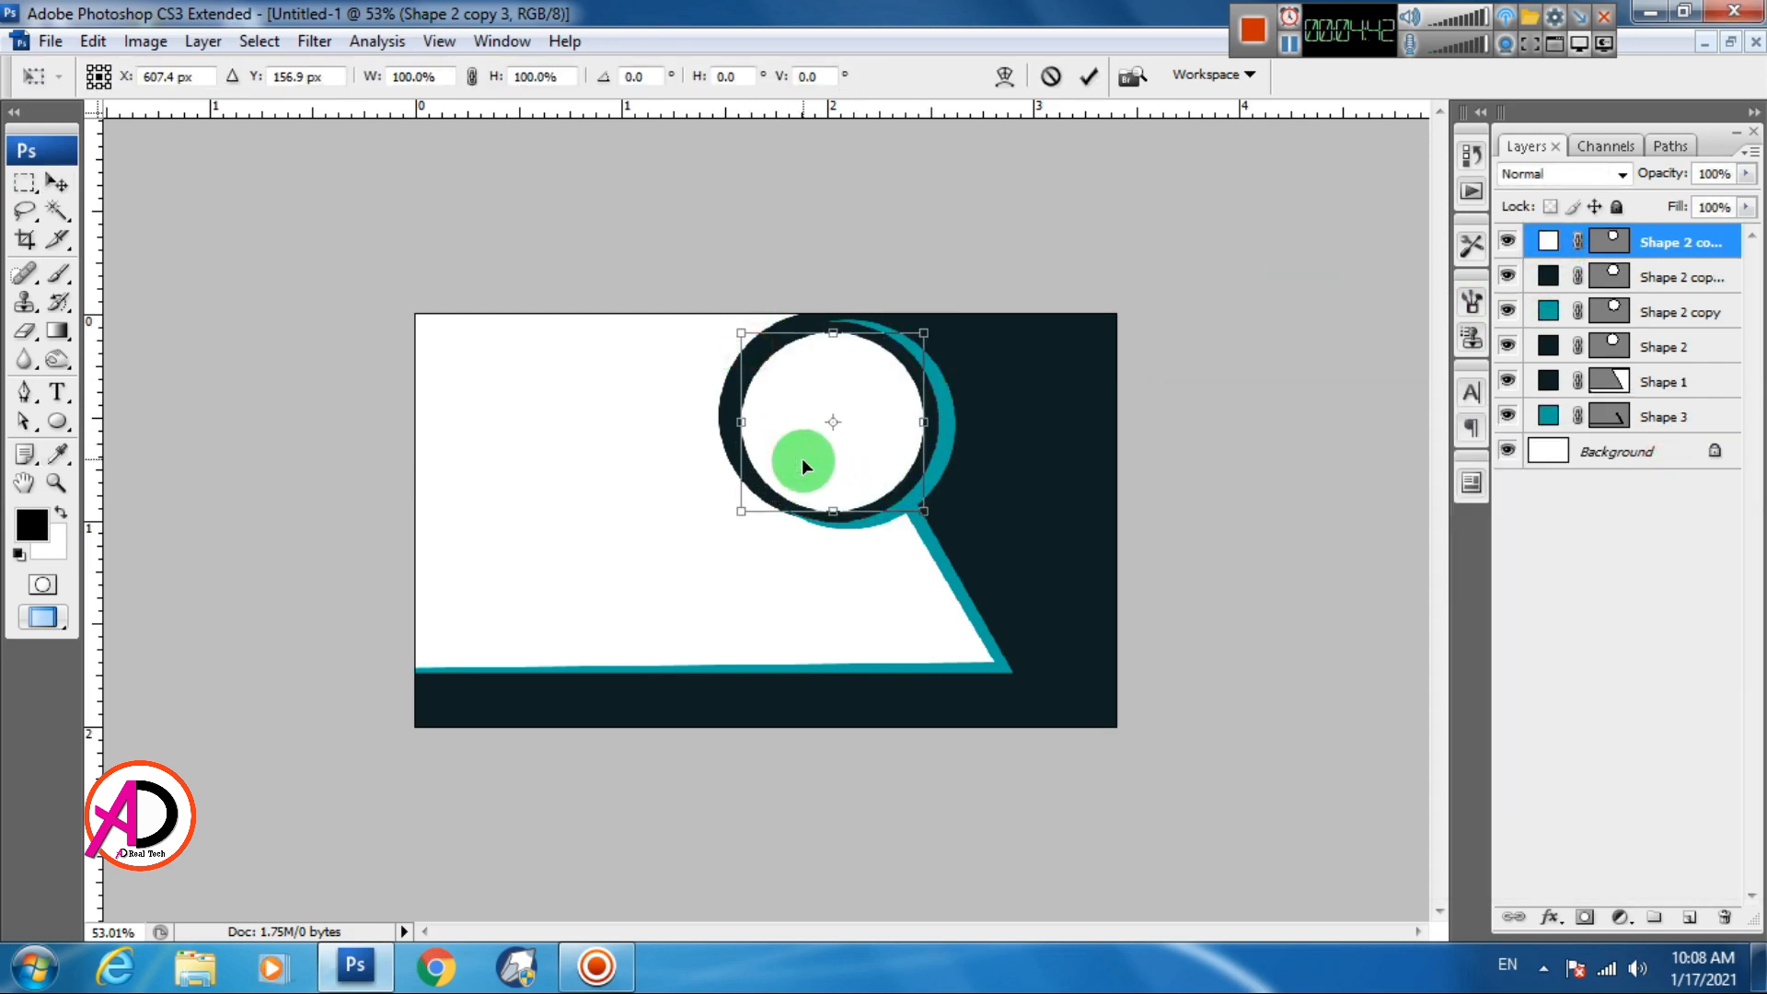
left_click_drag(742, 504, 724, 497)
left_click(822, 426)
left_click_drag(842, 393, 843, 394)
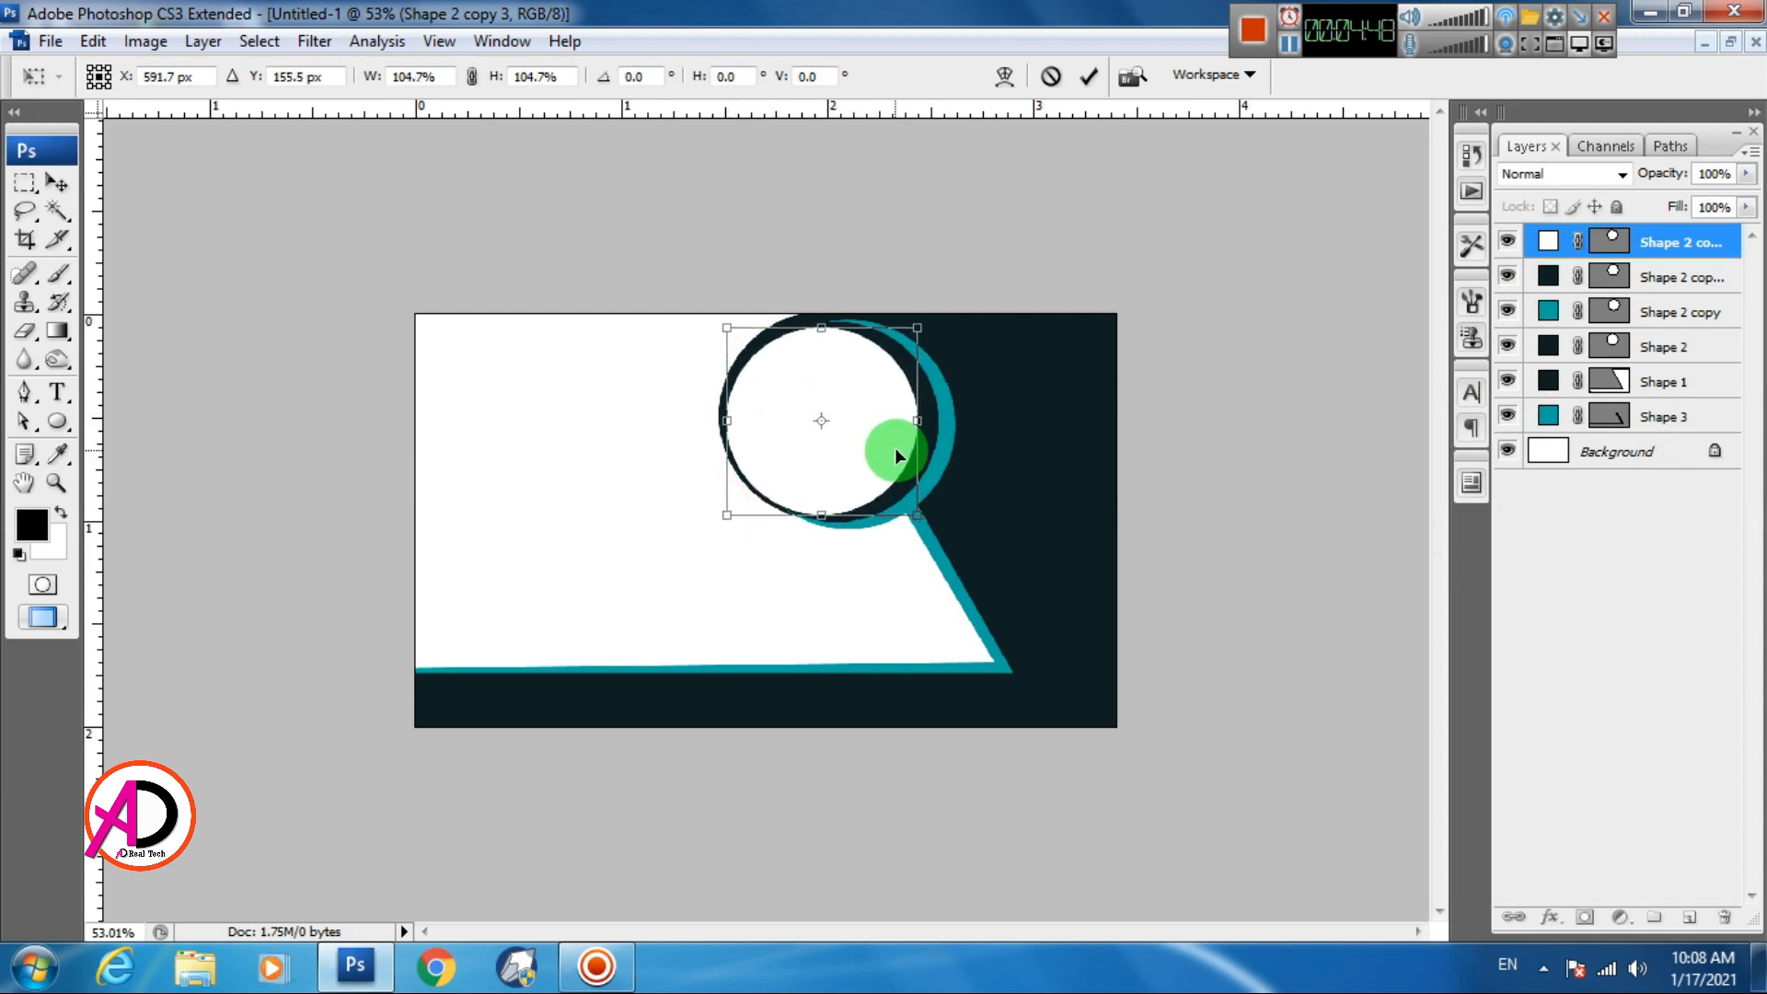
key("Right")
key("Return")
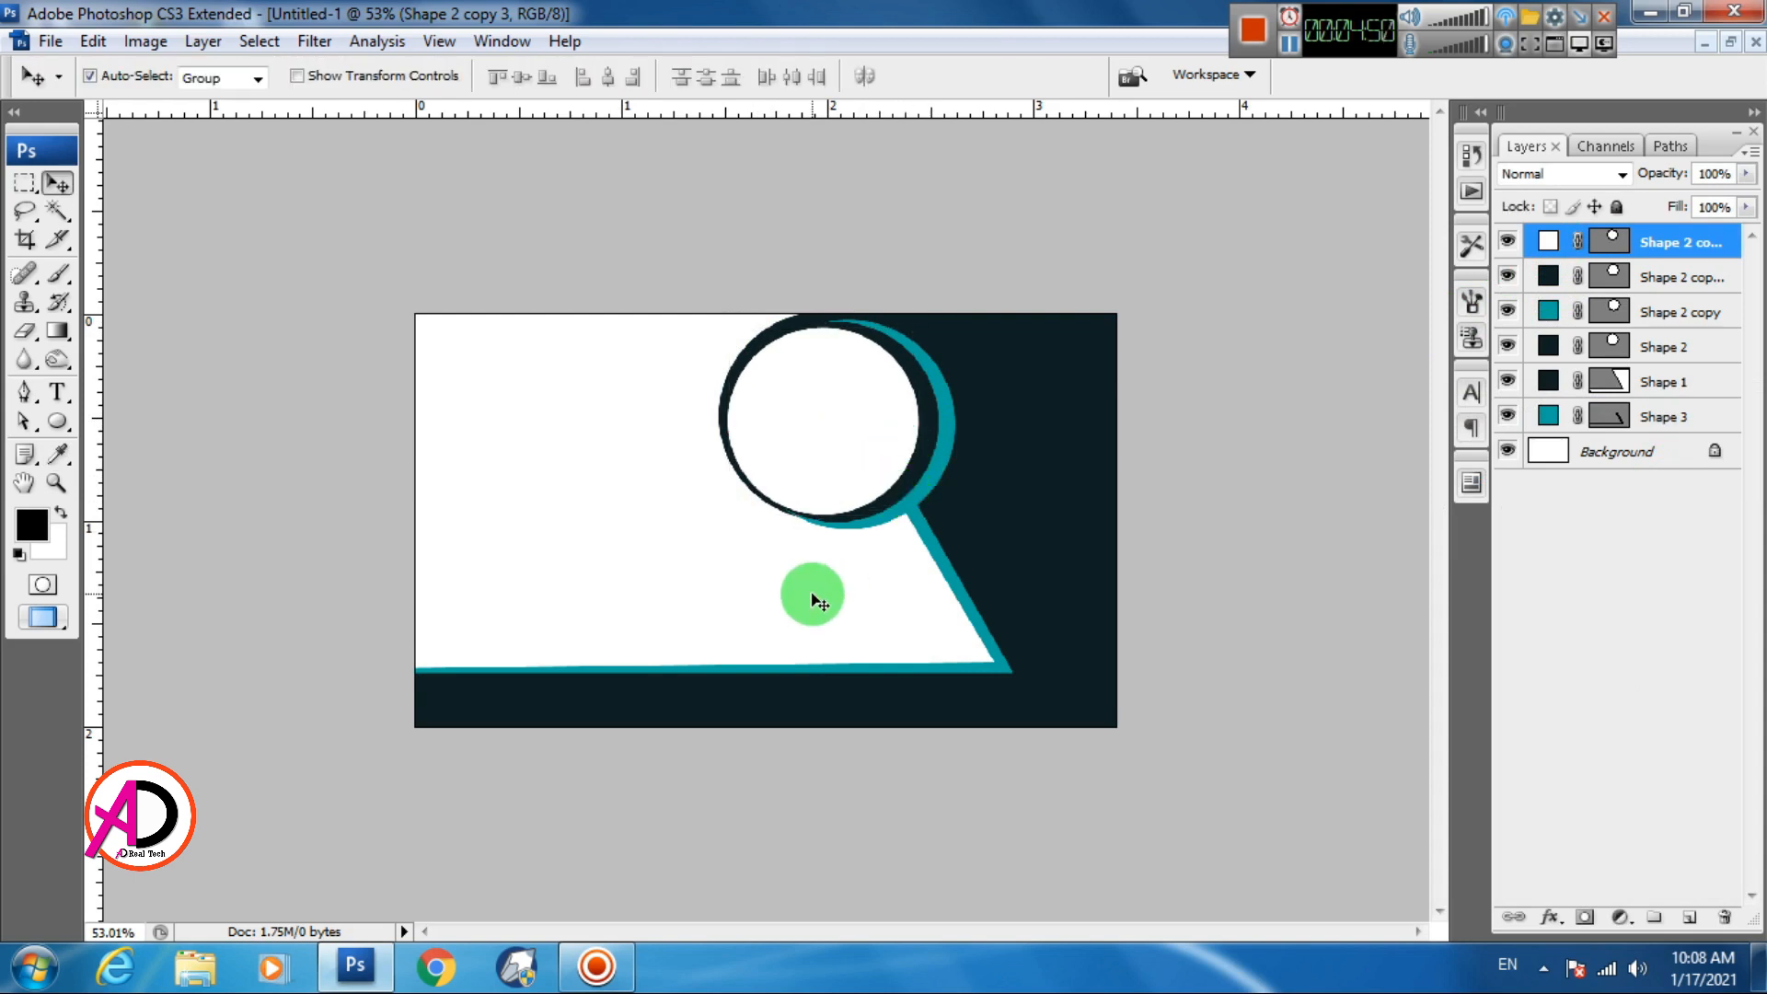
Shrink the top white circle to about 96.9% and centre it inside the navy ring
key("ctrl+0")
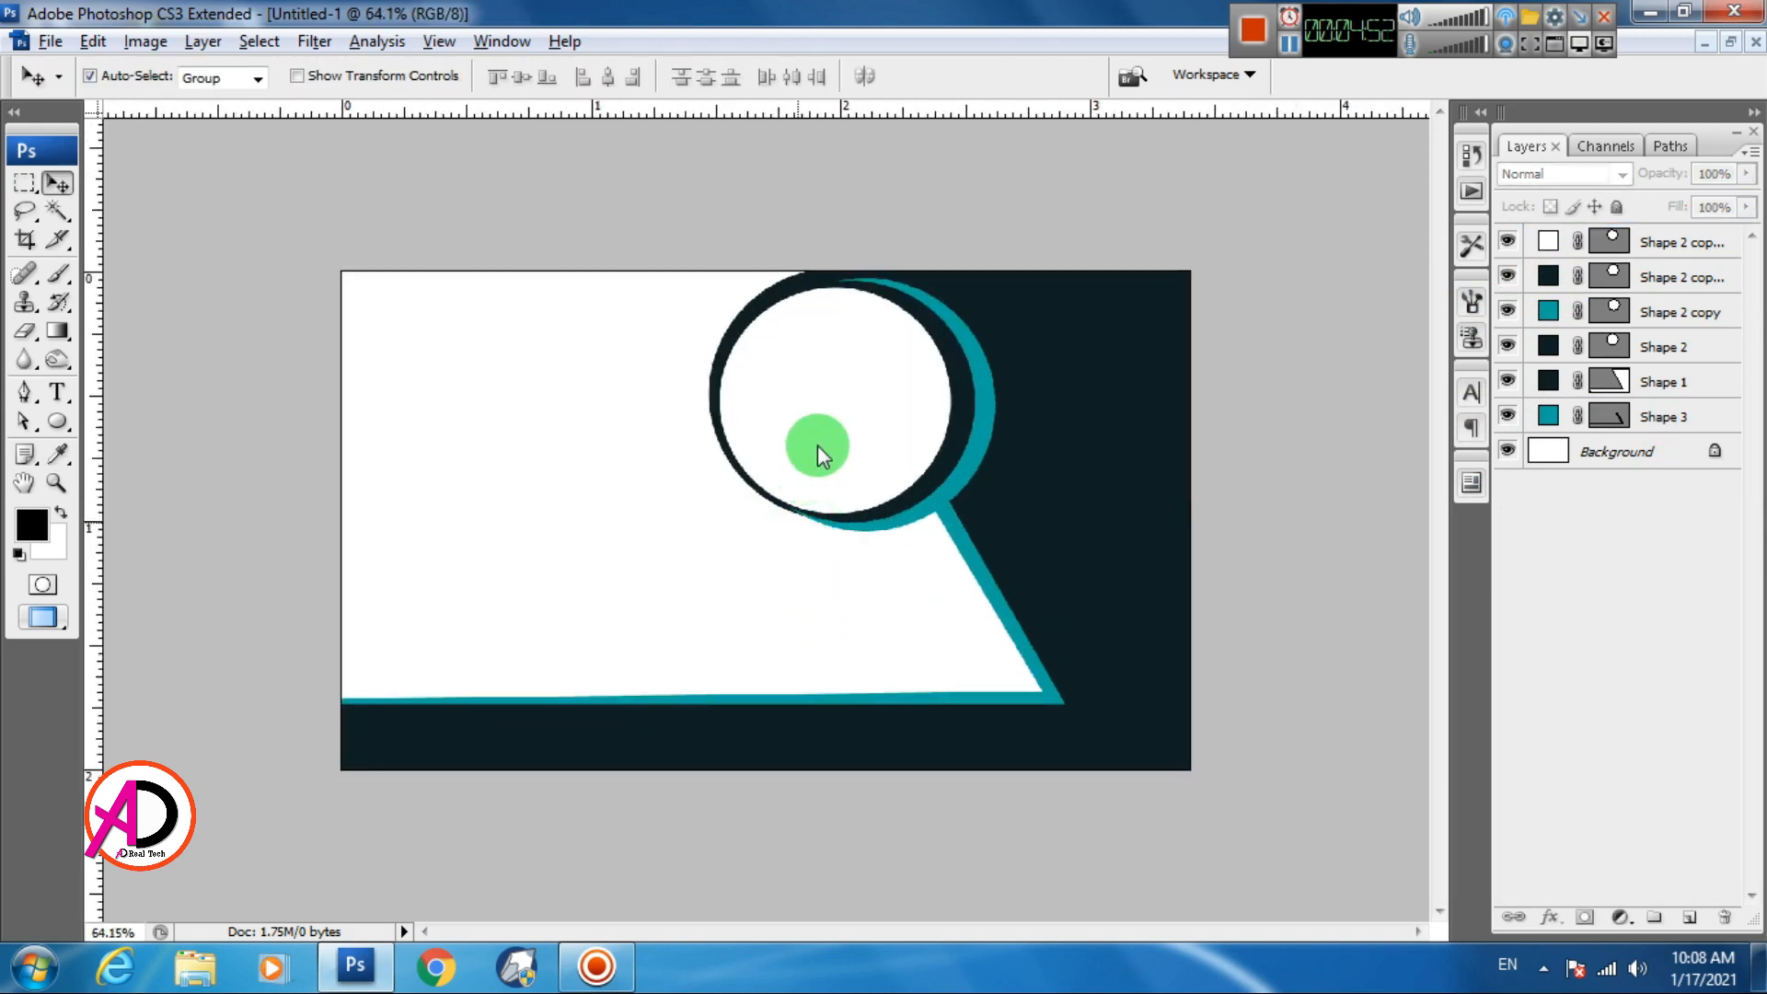
key("ctrl+t")
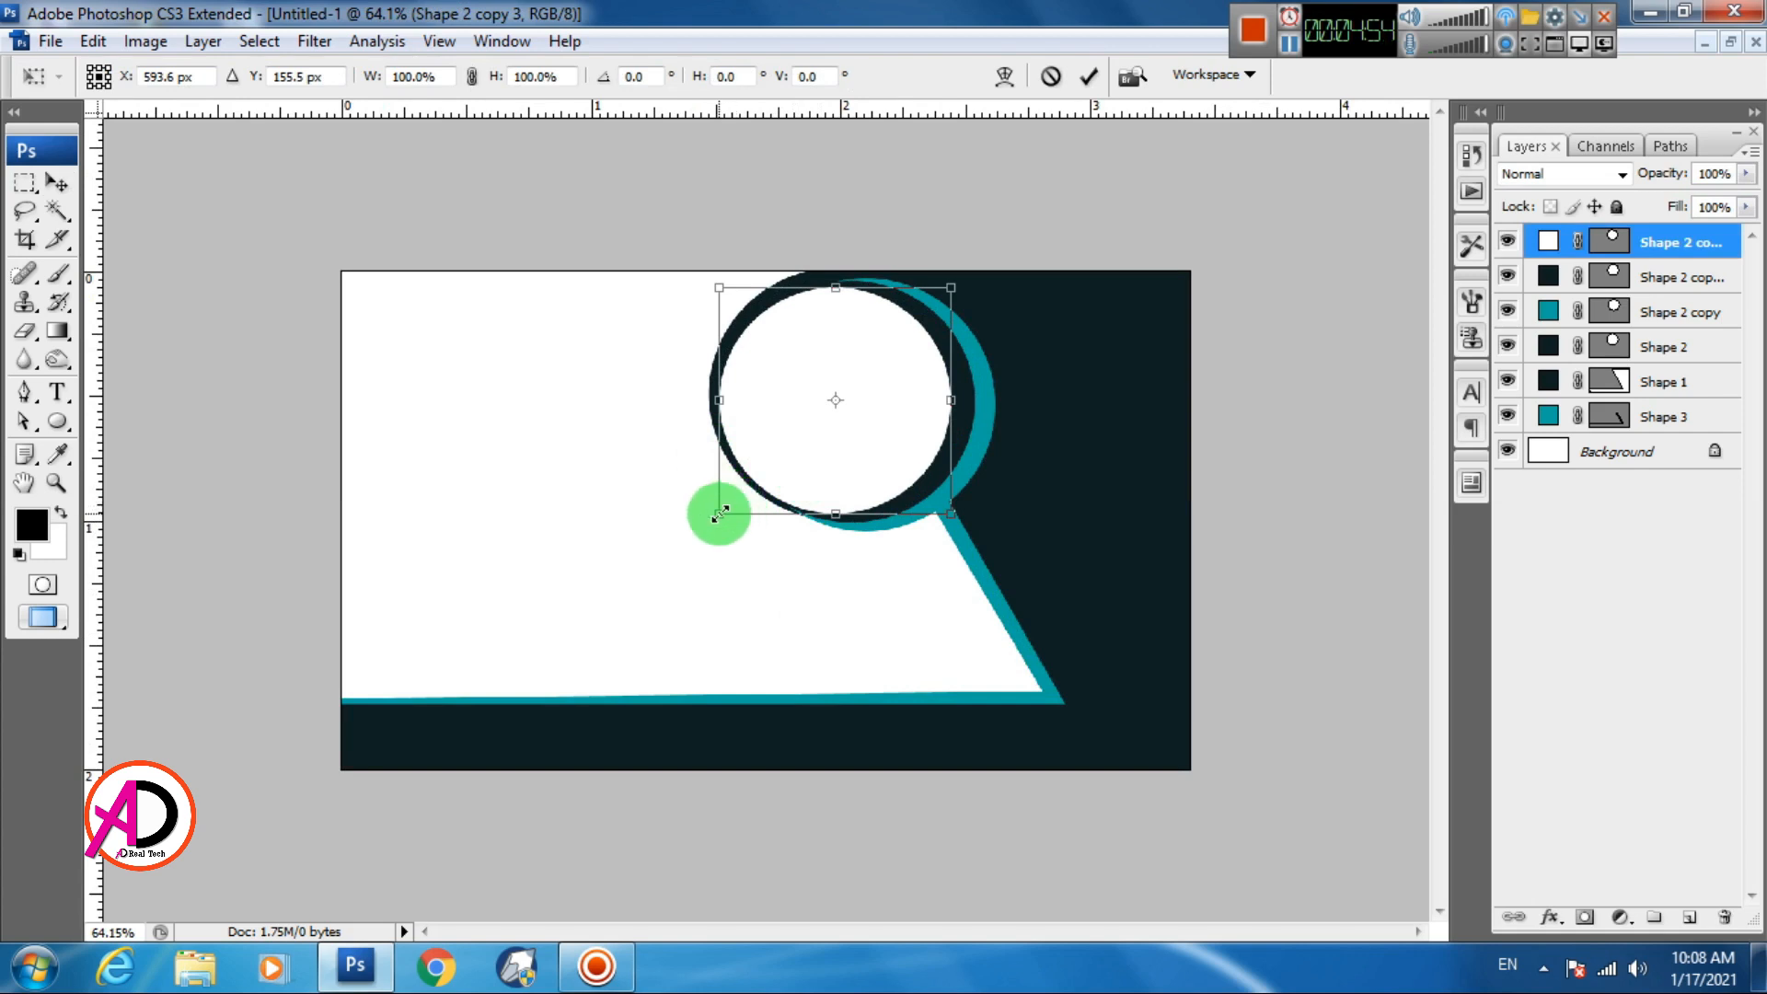
left_click_drag(722, 513, 728, 508)
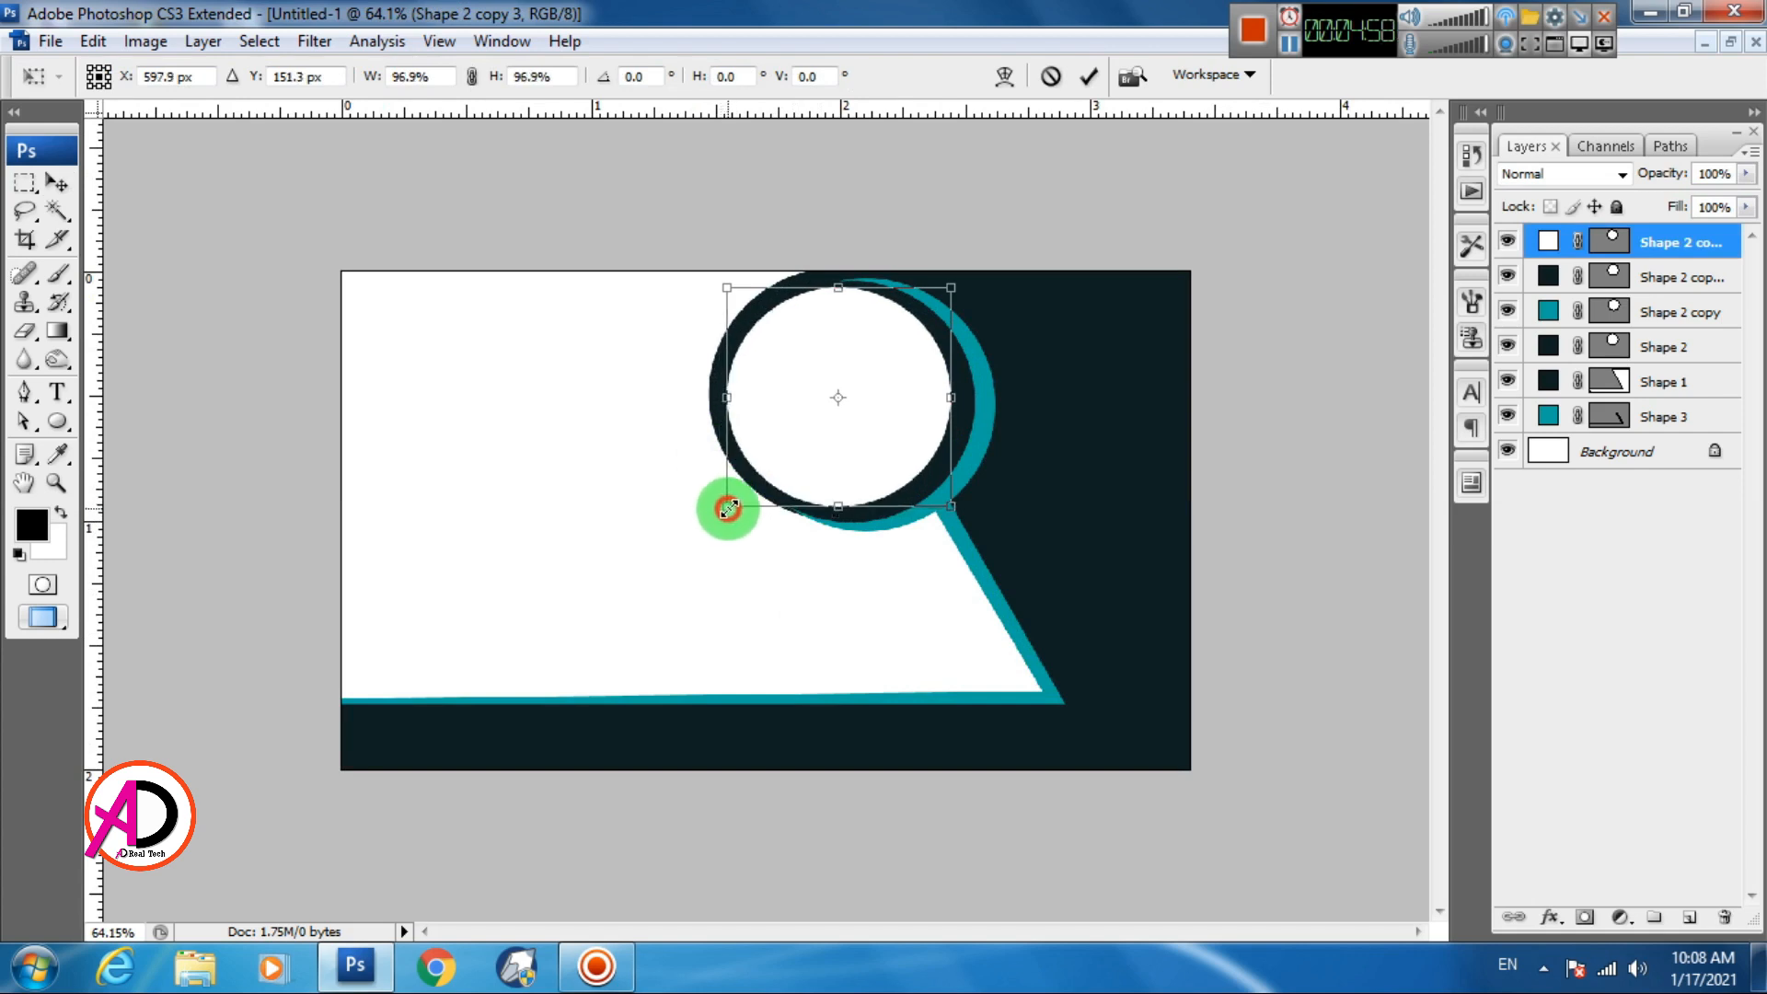
double_click(885, 427)
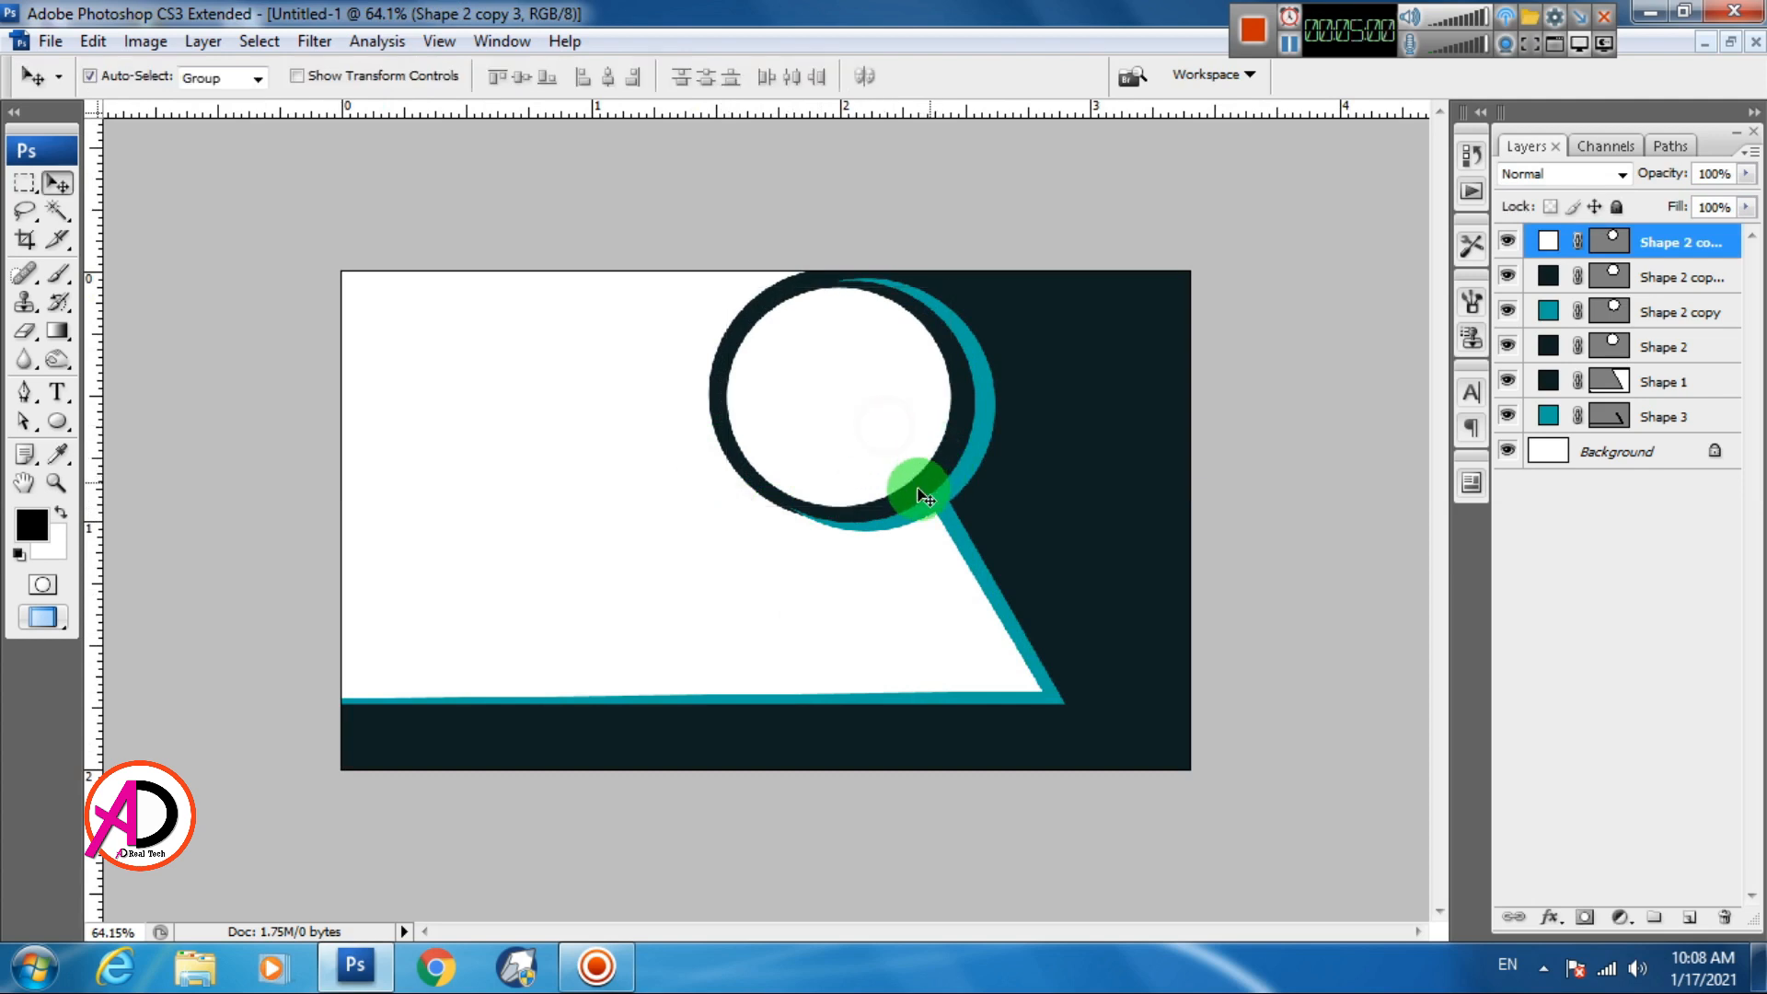
scroll(876, 509, "down", 5)
scroll(876, 512, "up", 5)
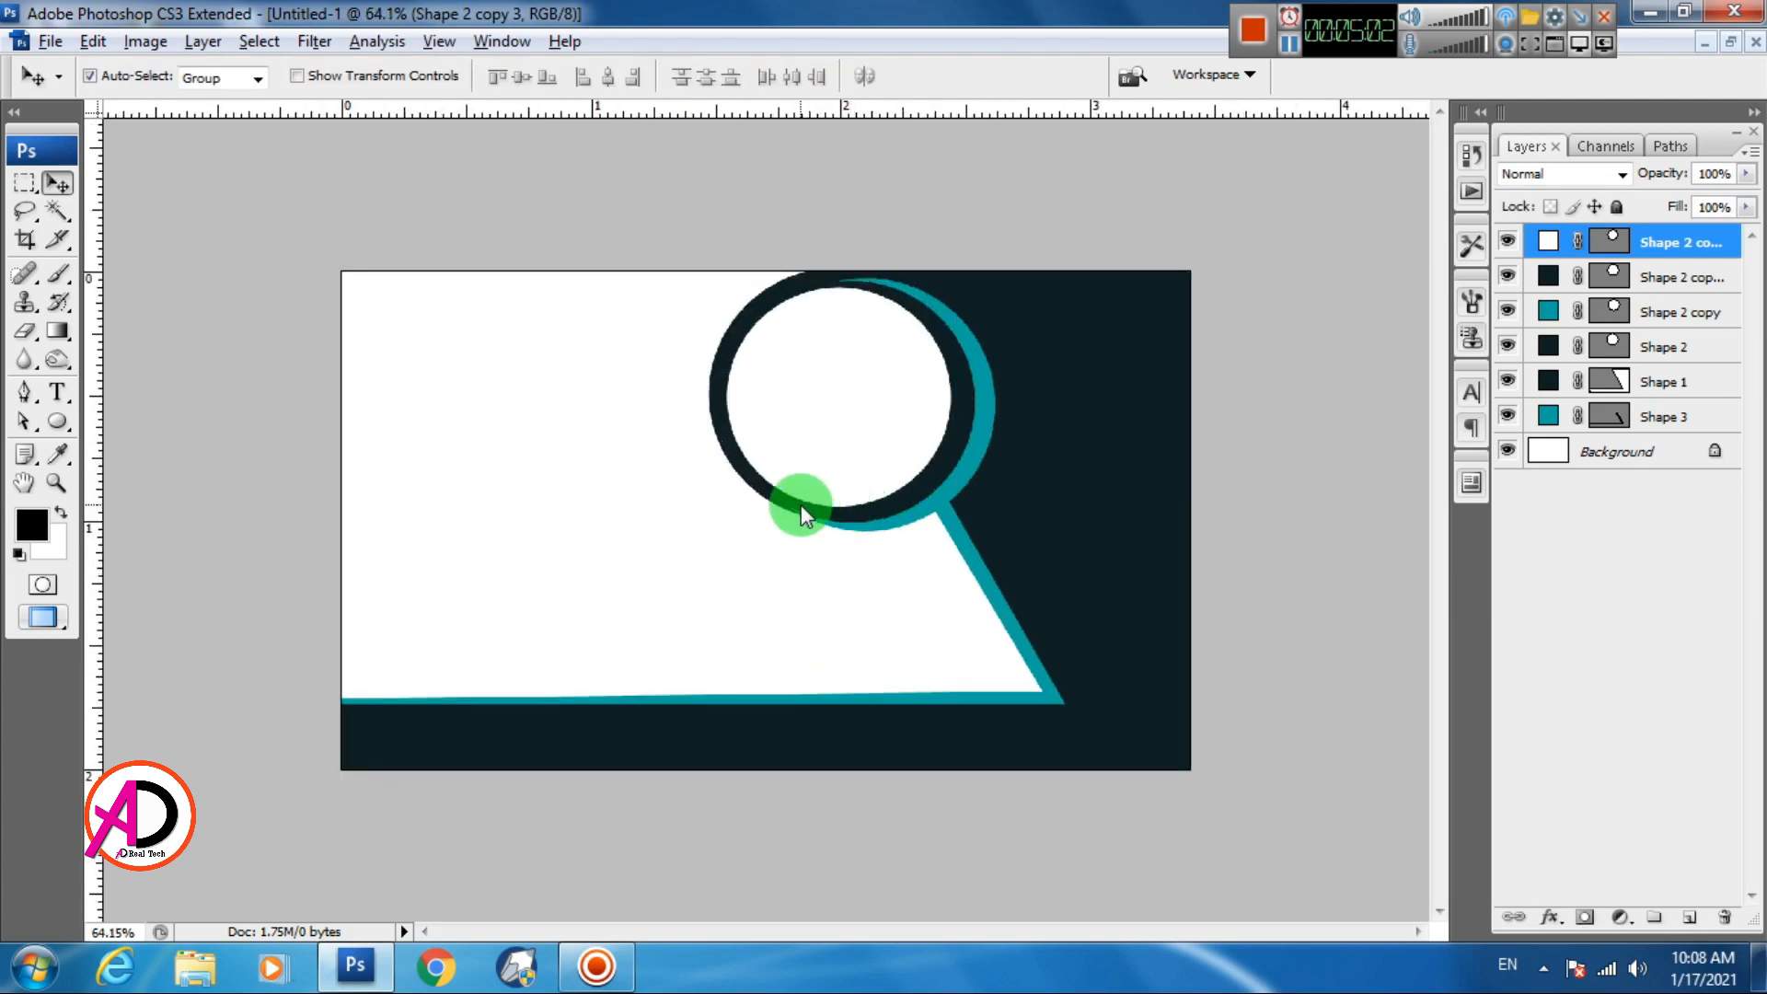
scroll(801, 502, "down", 3)
scroll(810, 487, "up", 2)
key("Right")
key("Right")
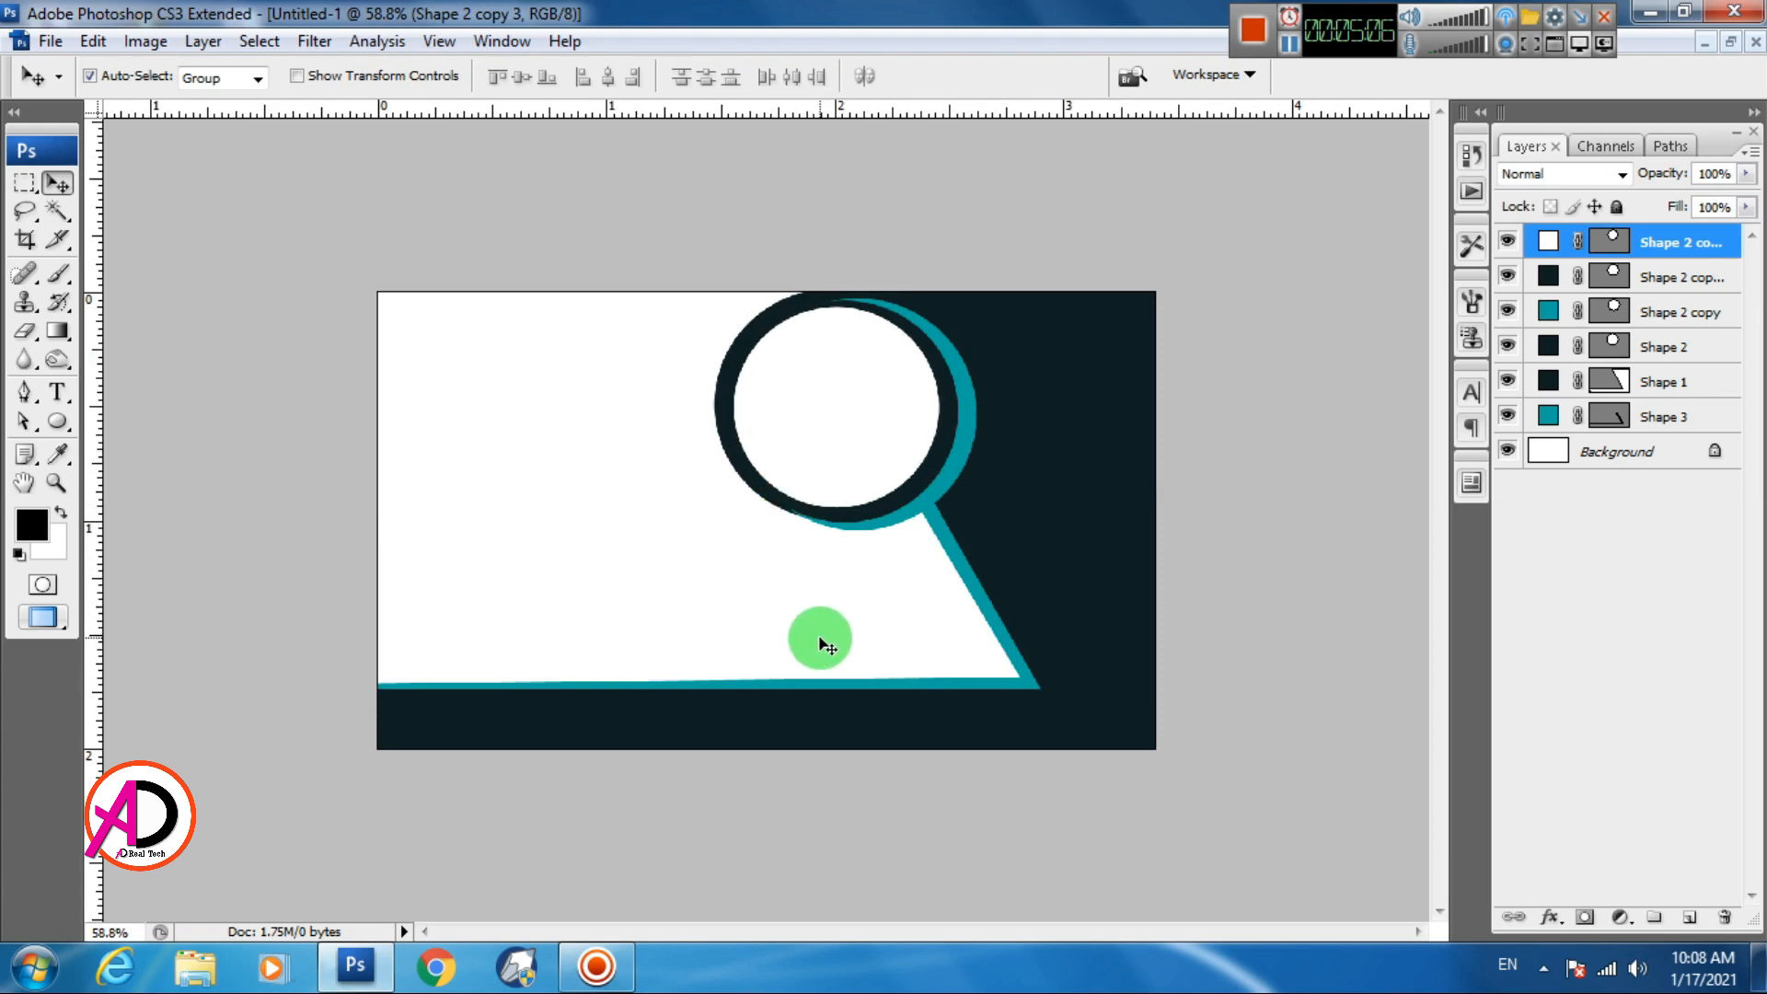
left_click(841, 592)
scroll(839, 596, "down", 2)
scroll(841, 600, "up", 1)
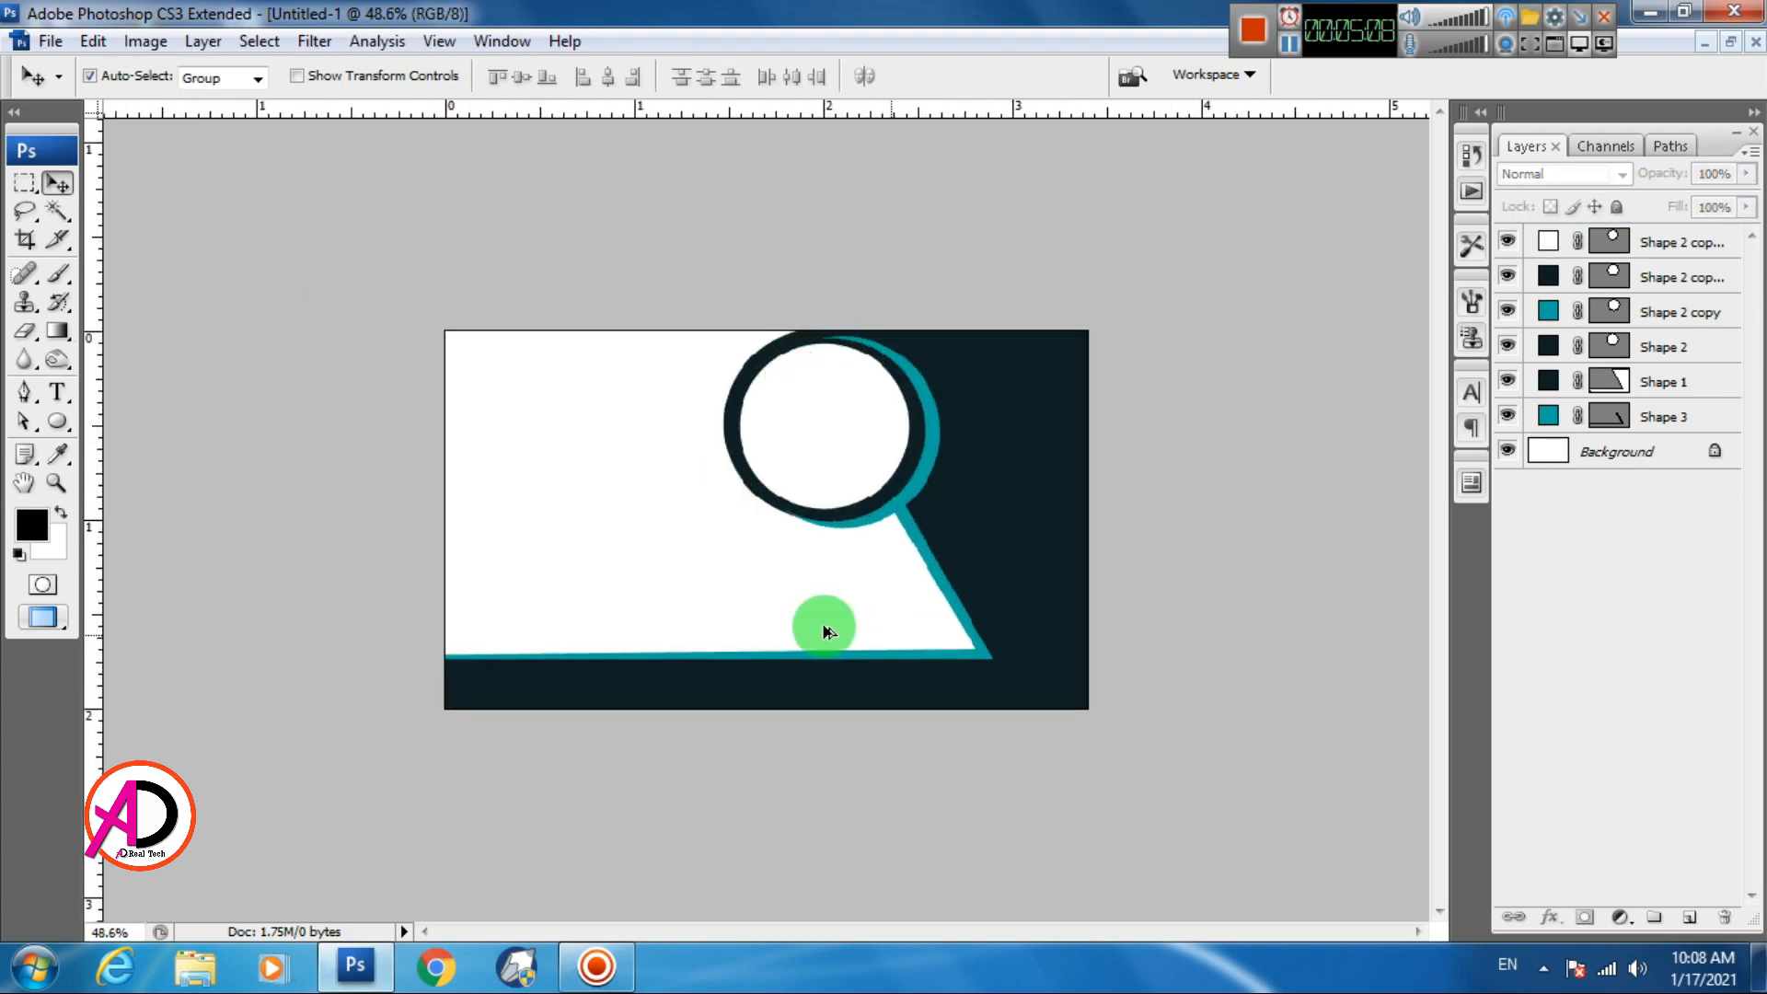
scroll(819, 624, "down", 1)
scroll(820, 627, "up", 1)
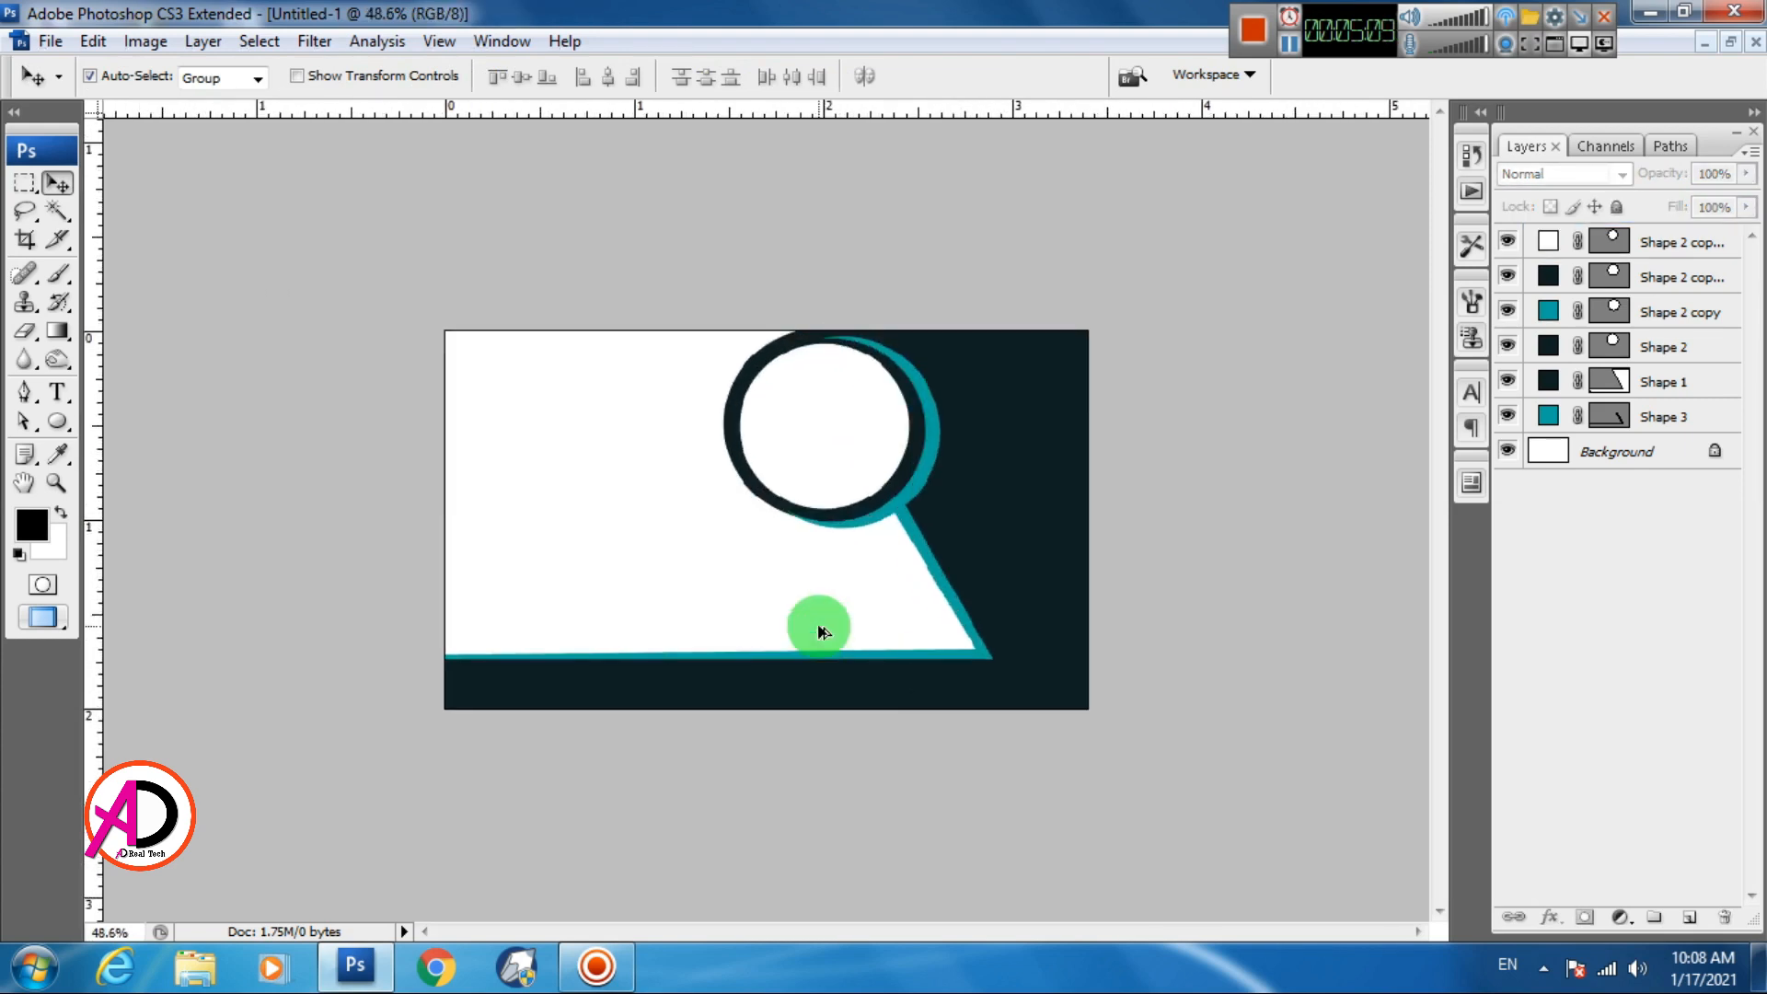
Browse Local Disk (E:) and drag the NEW GLOBAL LOGO PNG image into Photoshop
left_click(188, 965)
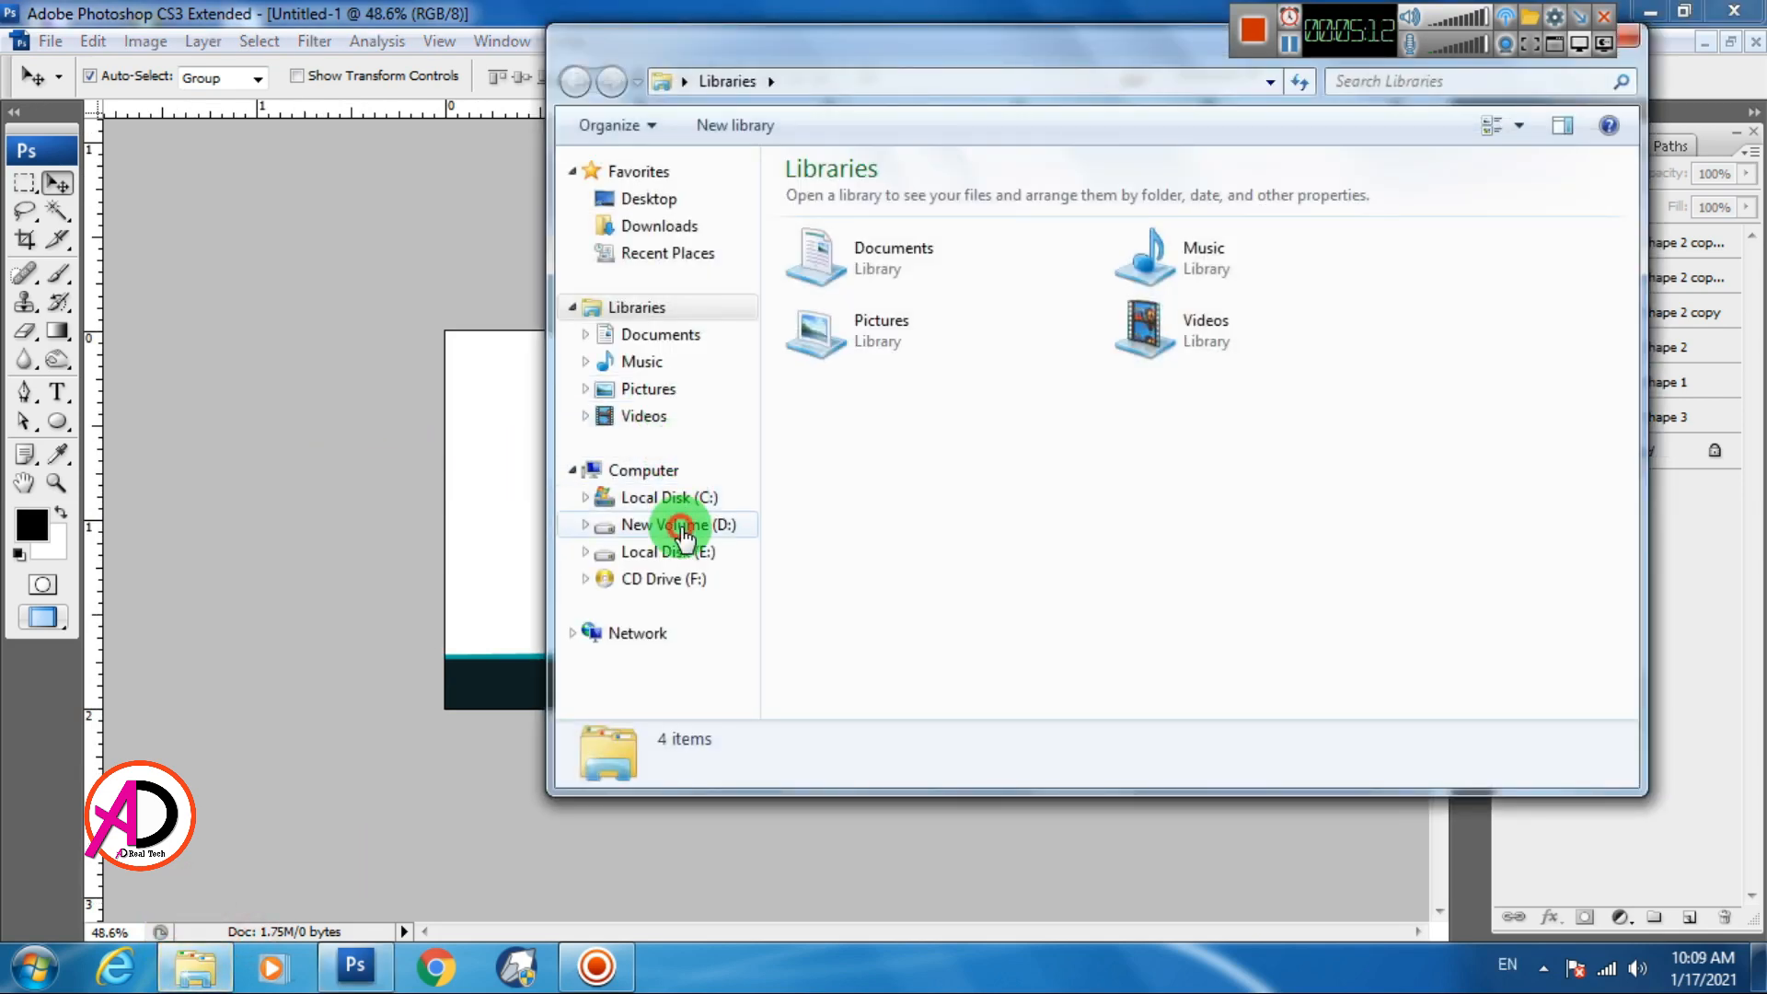
left_click(679, 523)
left_click_drag(1629, 214, 1618, 671)
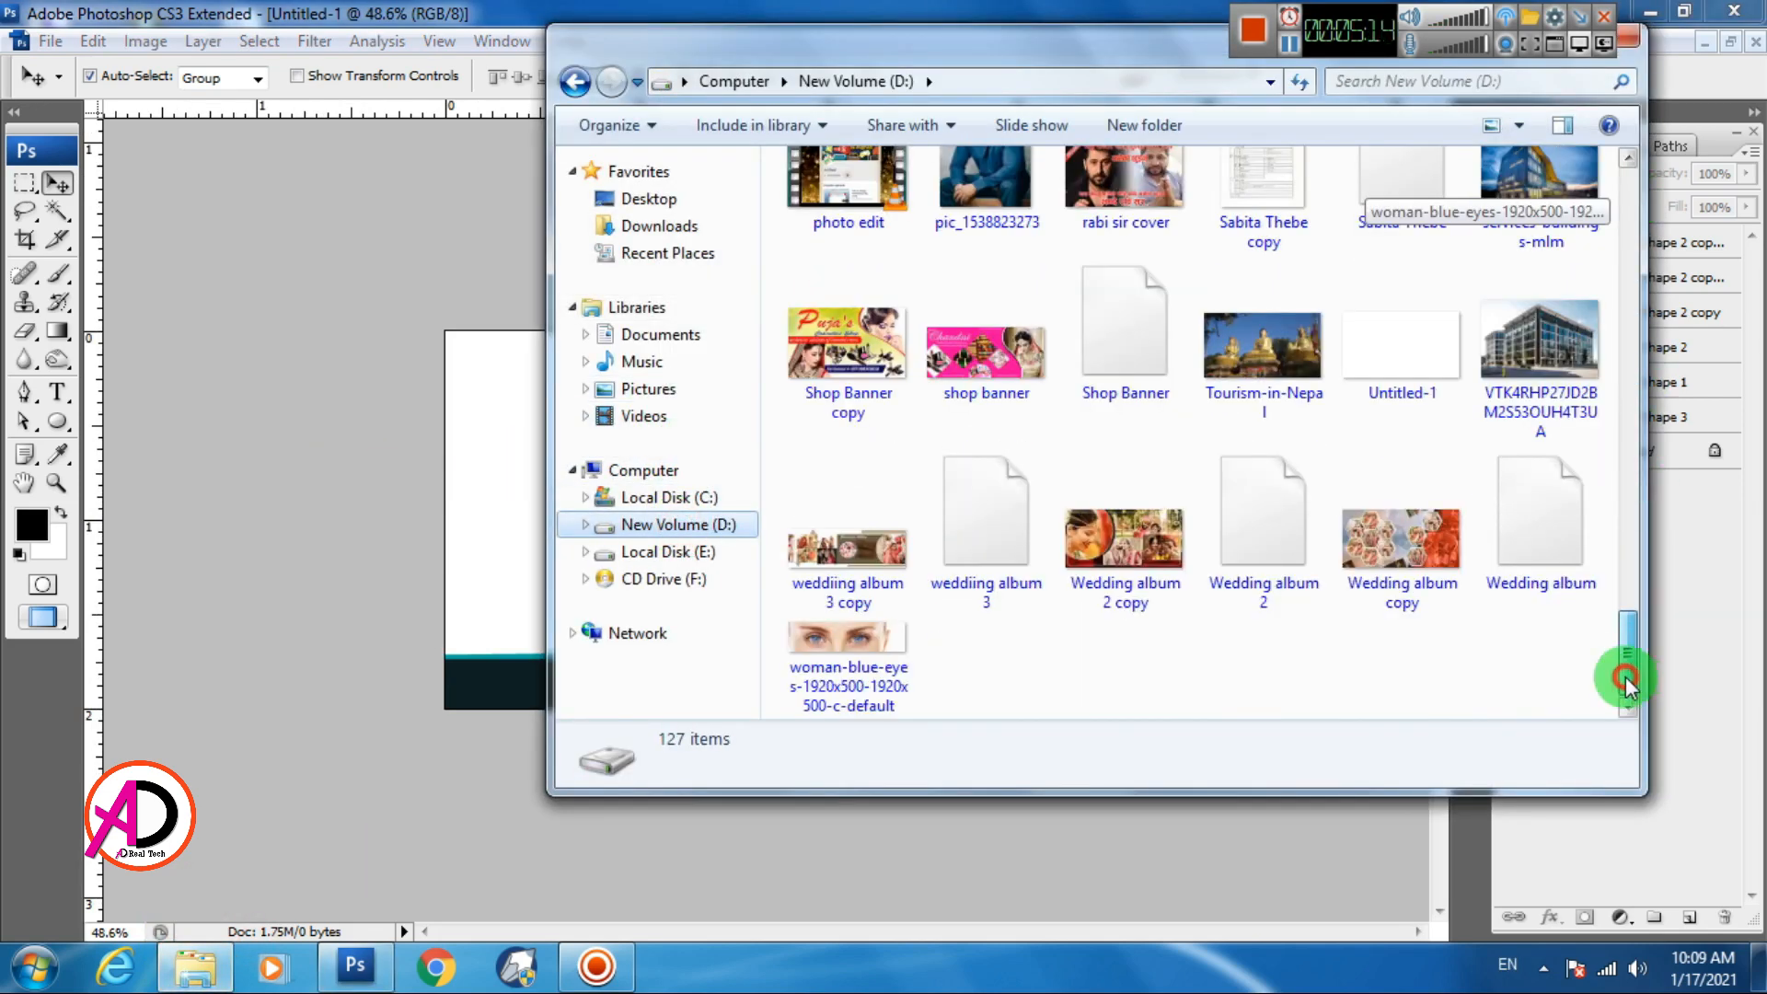
left_click(678, 552)
left_click_drag(1628, 286, 1624, 589)
left_click(1107, 428)
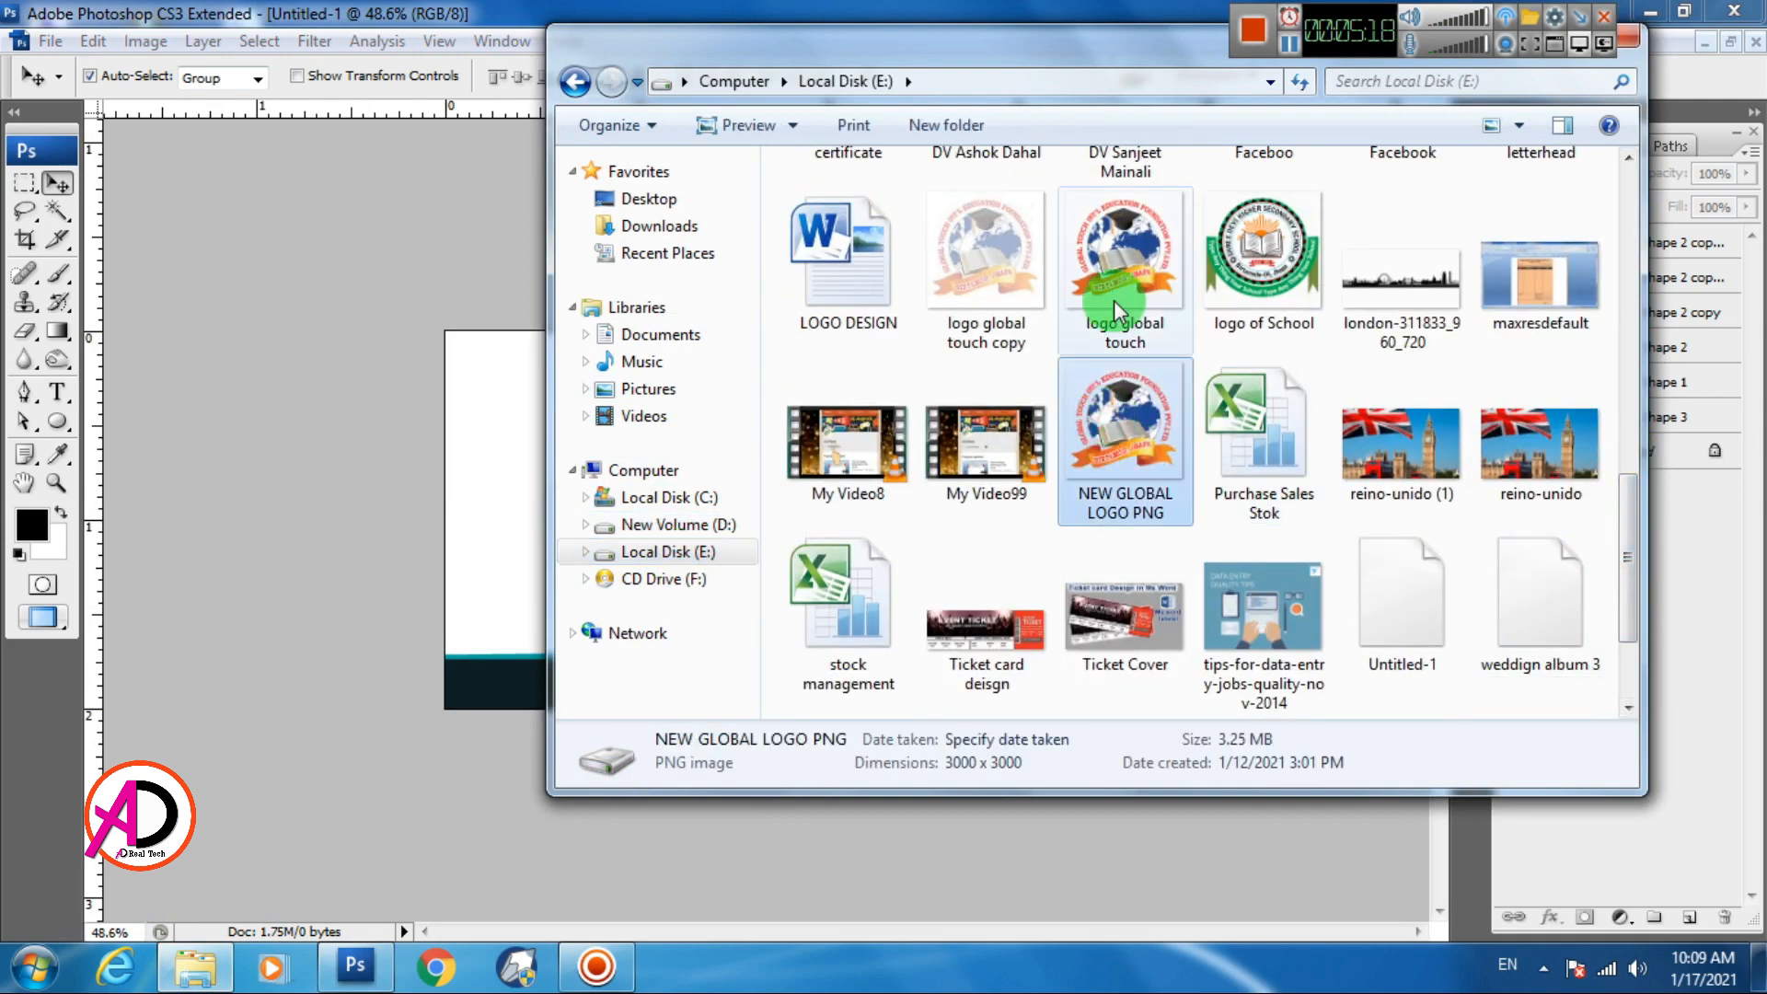
left_click(1116, 292)
left_click(1142, 456)
left_click_drag(1107, 467, 449, 502)
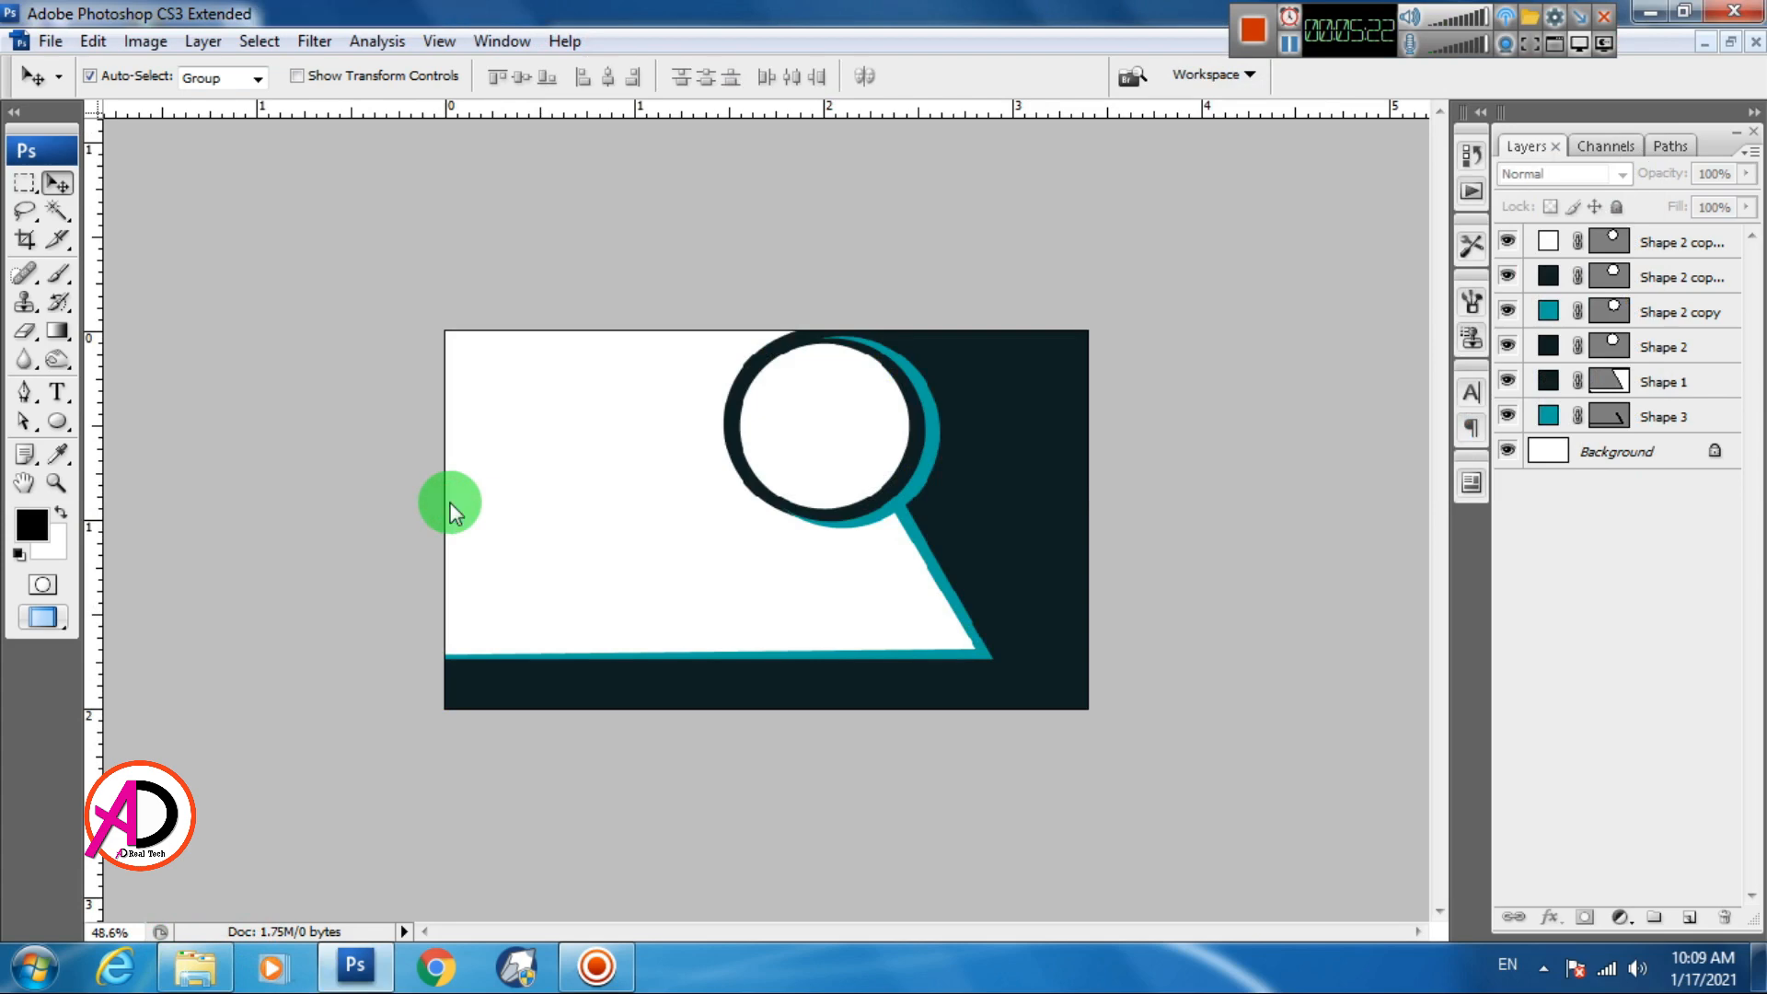
Drag the logo from its floating window onto the business card as Layer 1
left_click(1734, 46)
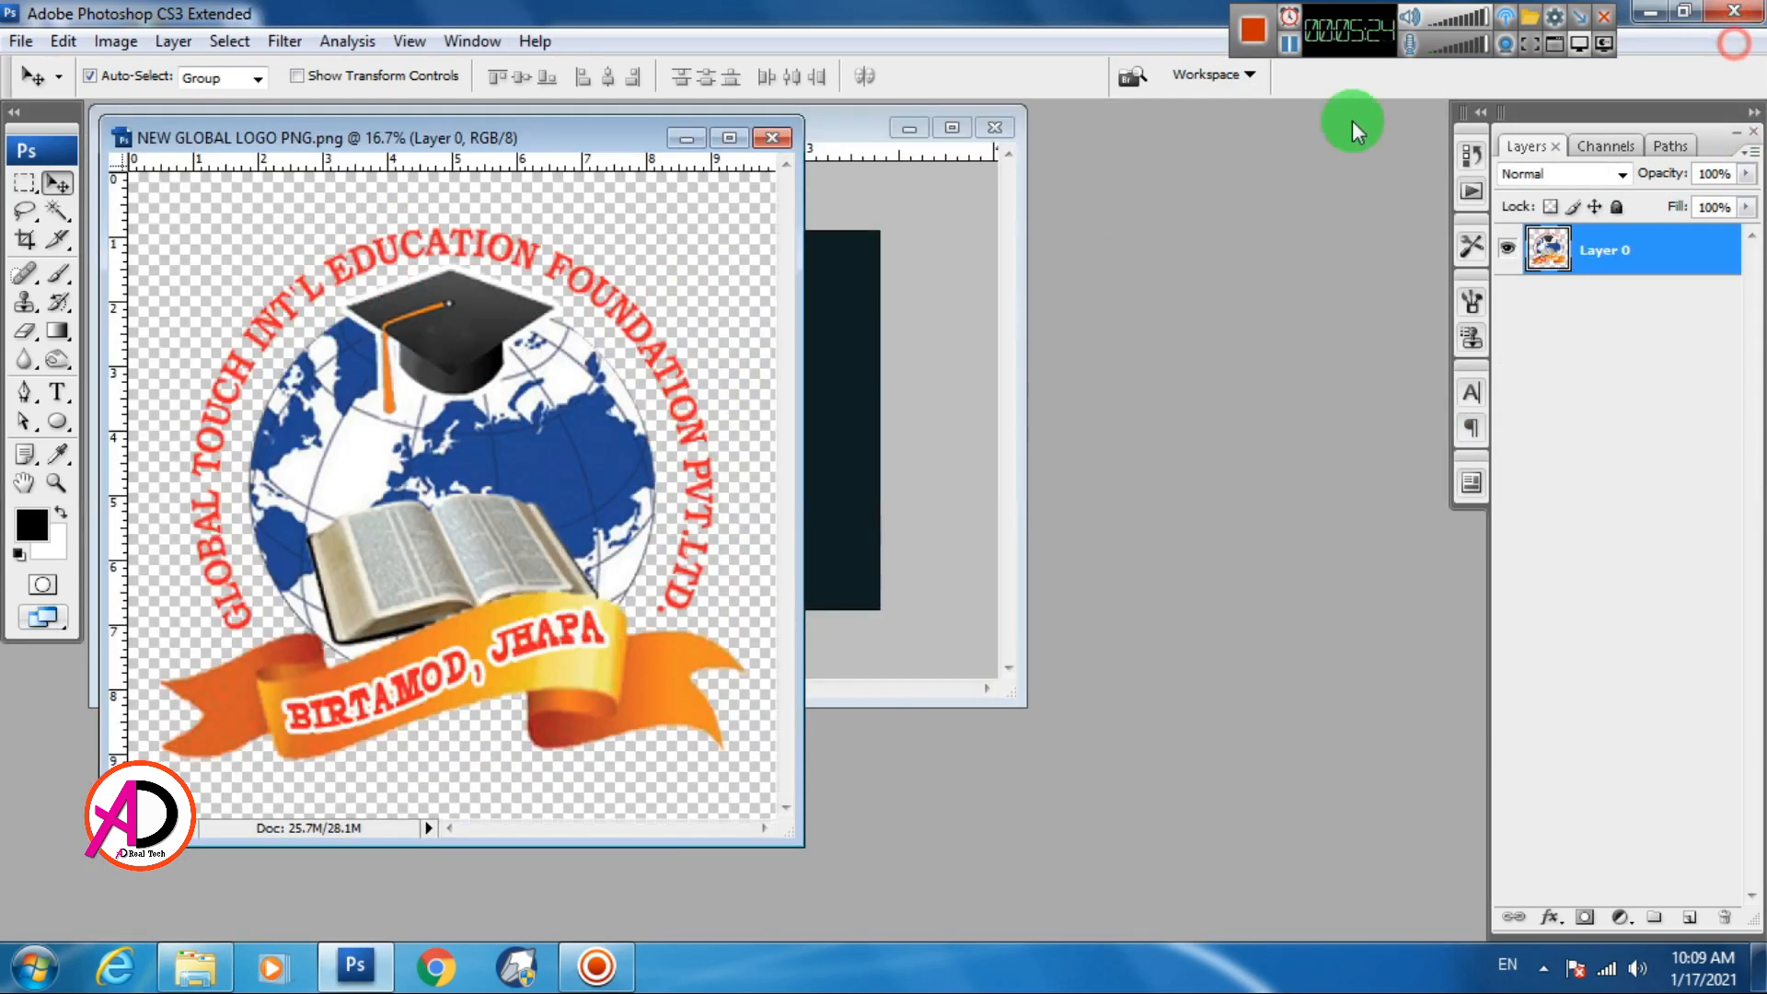
left_click_drag(576, 142, 1445, 301)
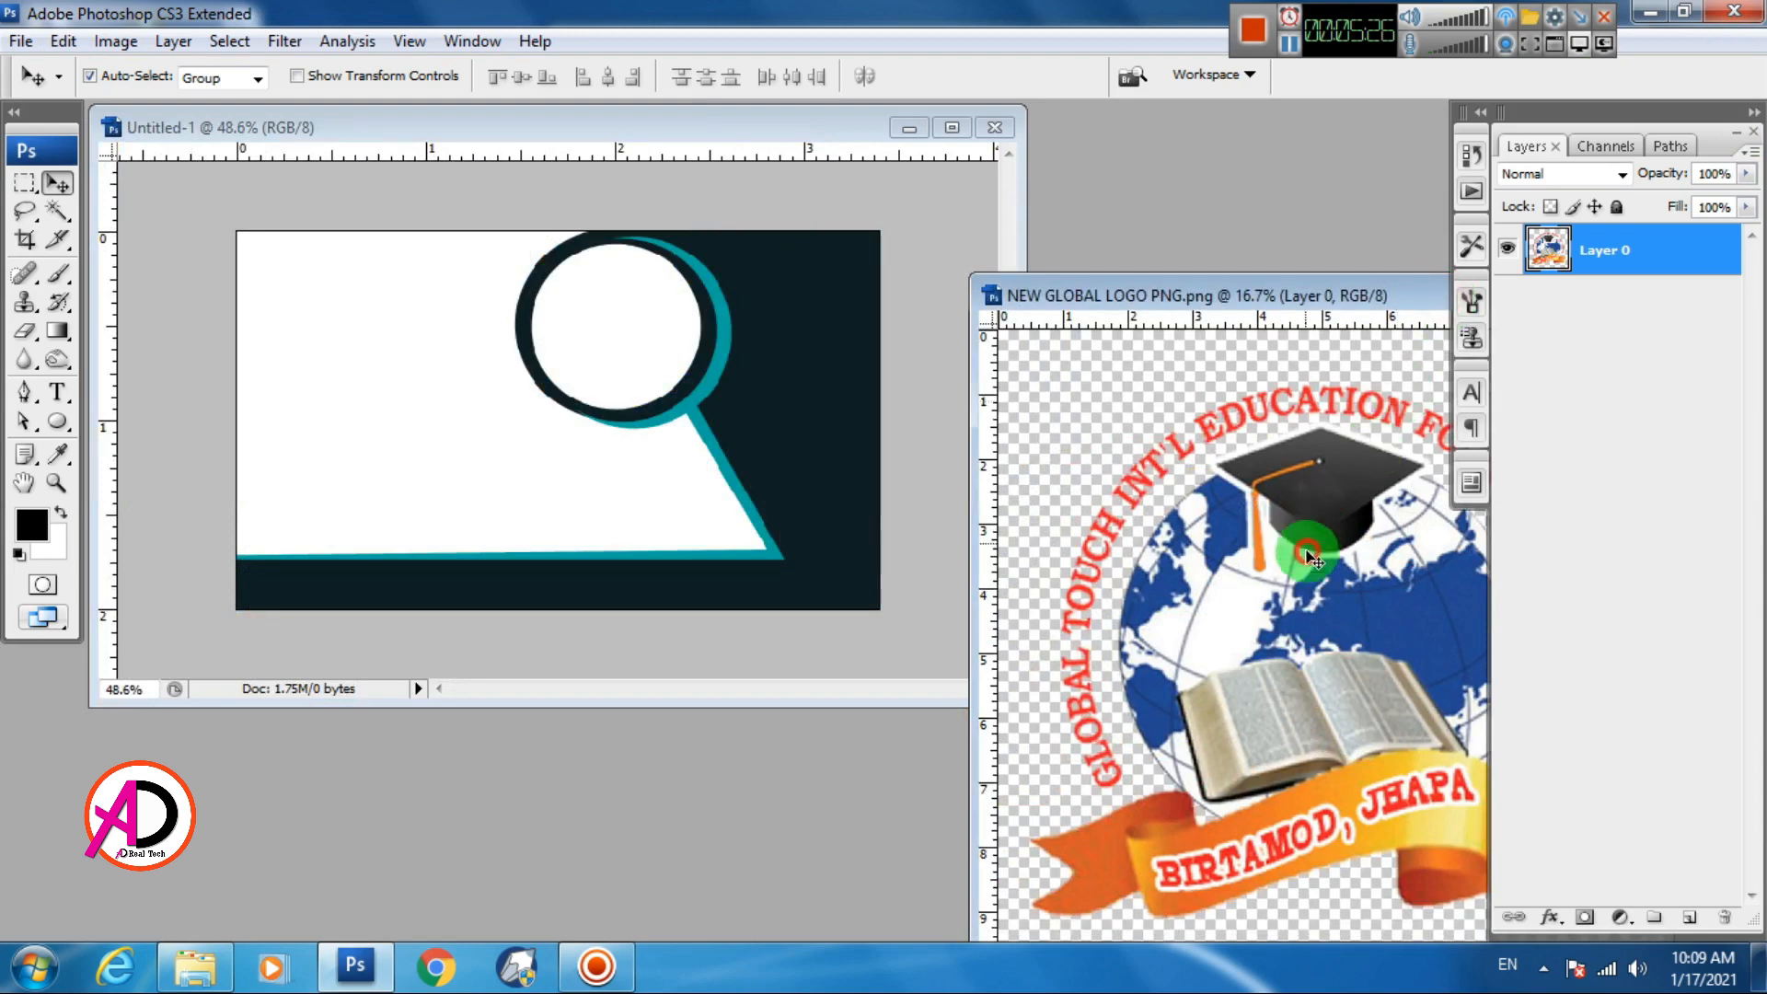
left_click_drag(1307, 552, 607, 378)
left_click(953, 128)
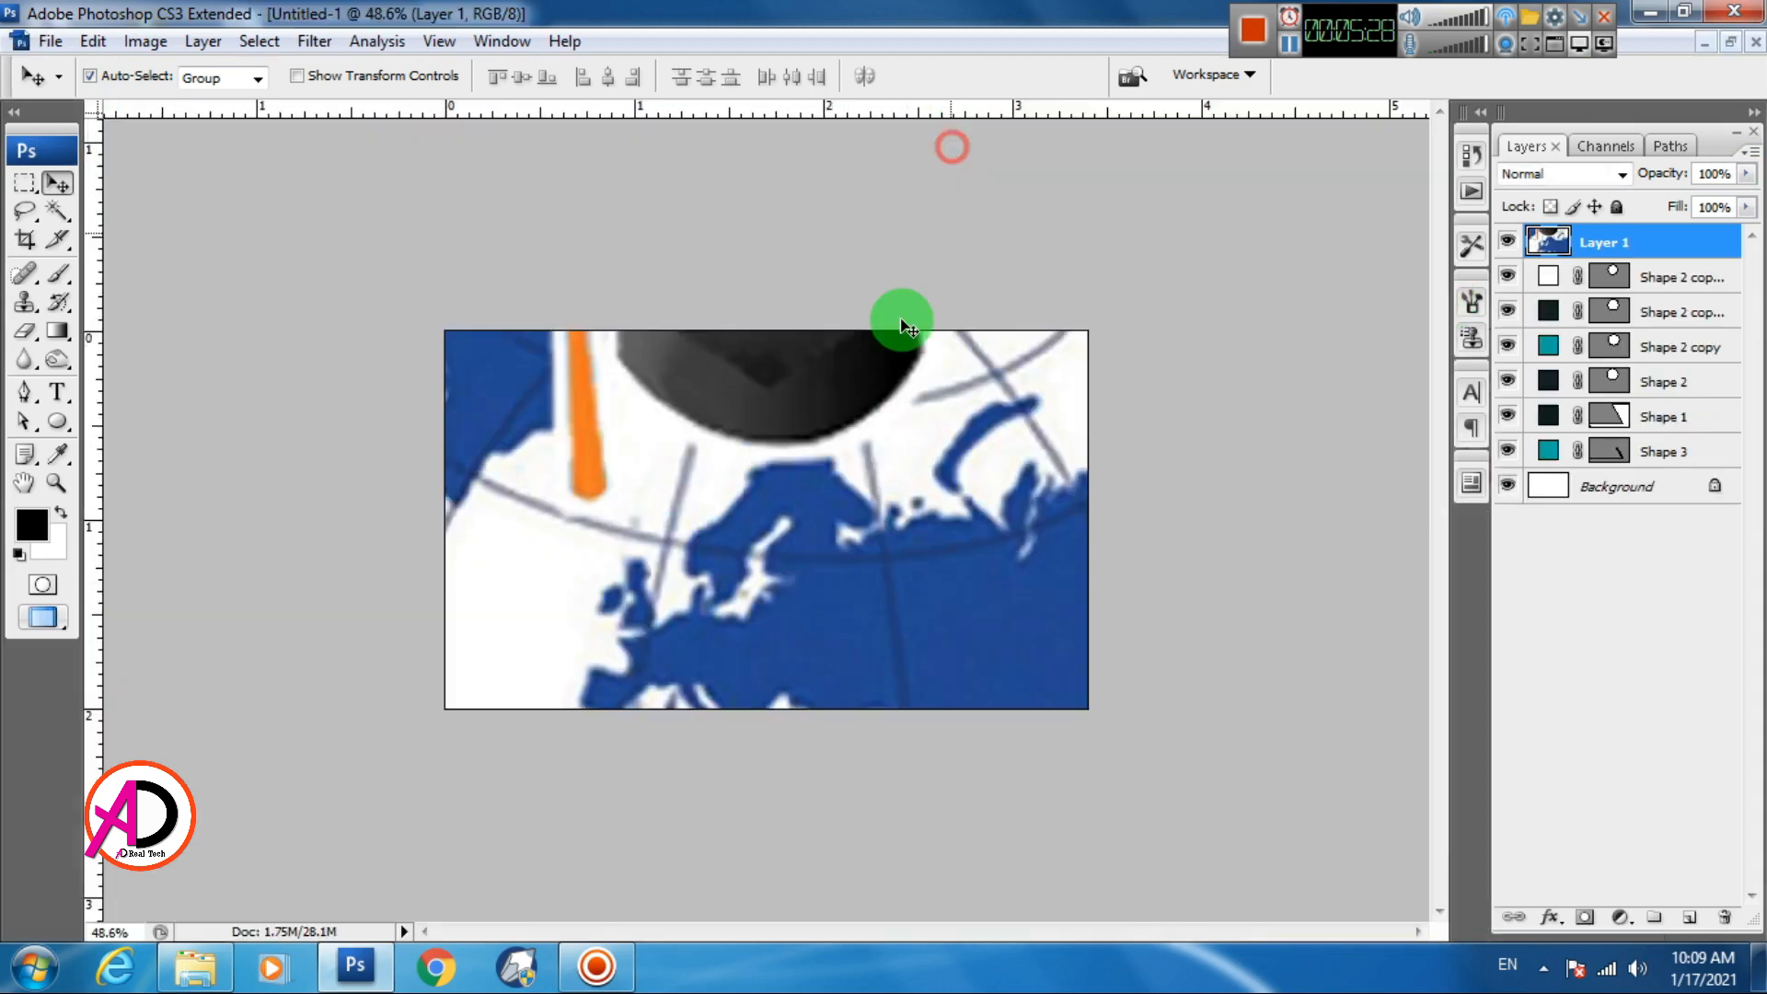
left_click_drag(836, 448, 837, 568)
scroll(848, 499, "down", 5)
scroll(848, 499, "down", 2)
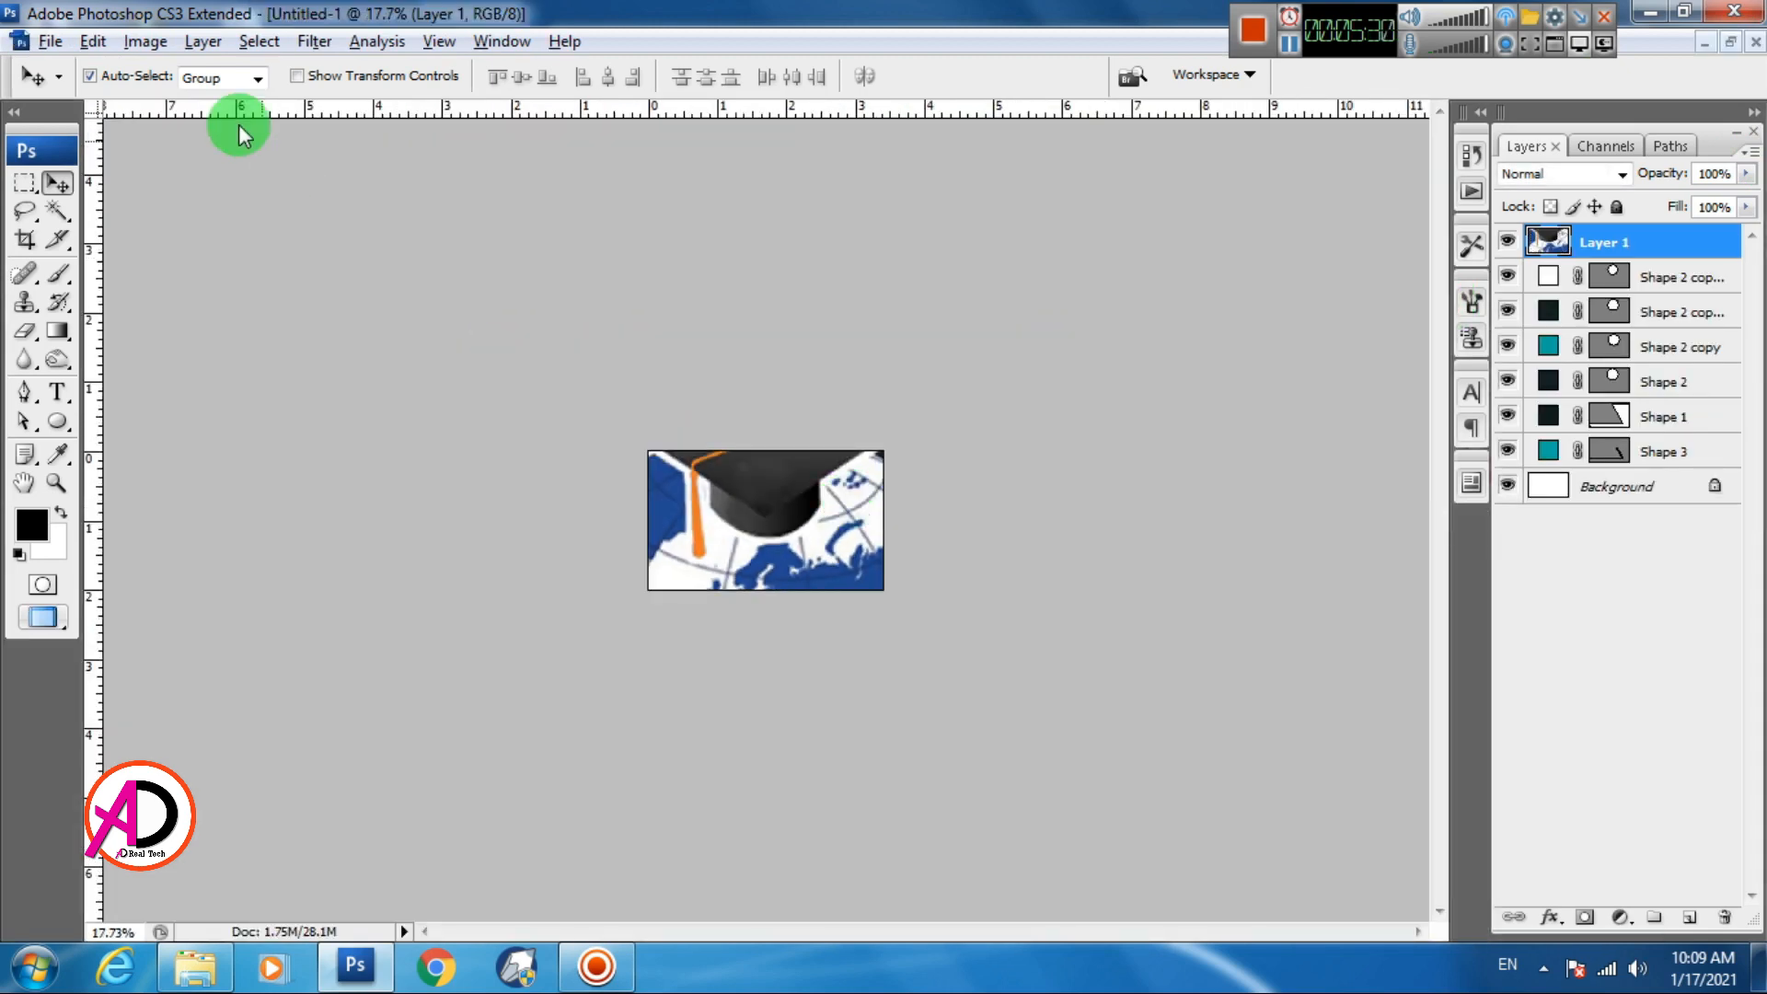
Free Transform the logo down to 7.5% and fit it inside the ring's white circle
left_click(92, 41)
left_click(138, 472)
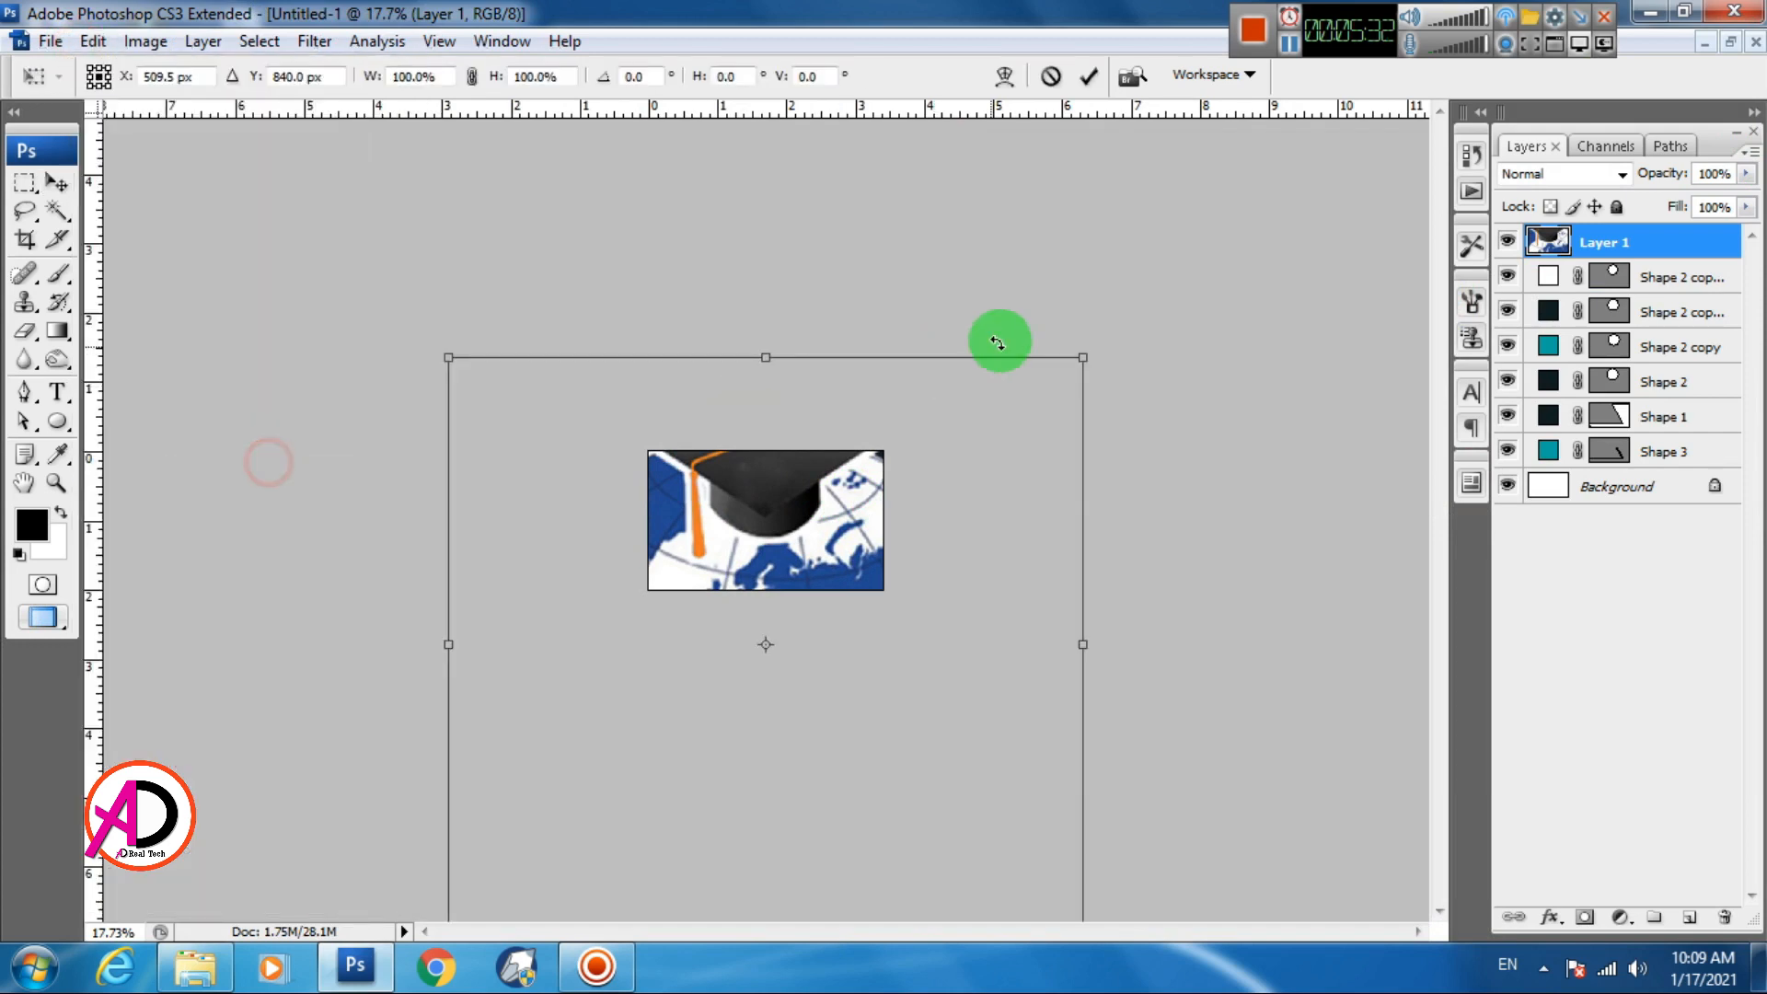
left_click_drag(1069, 365, 802, 499)
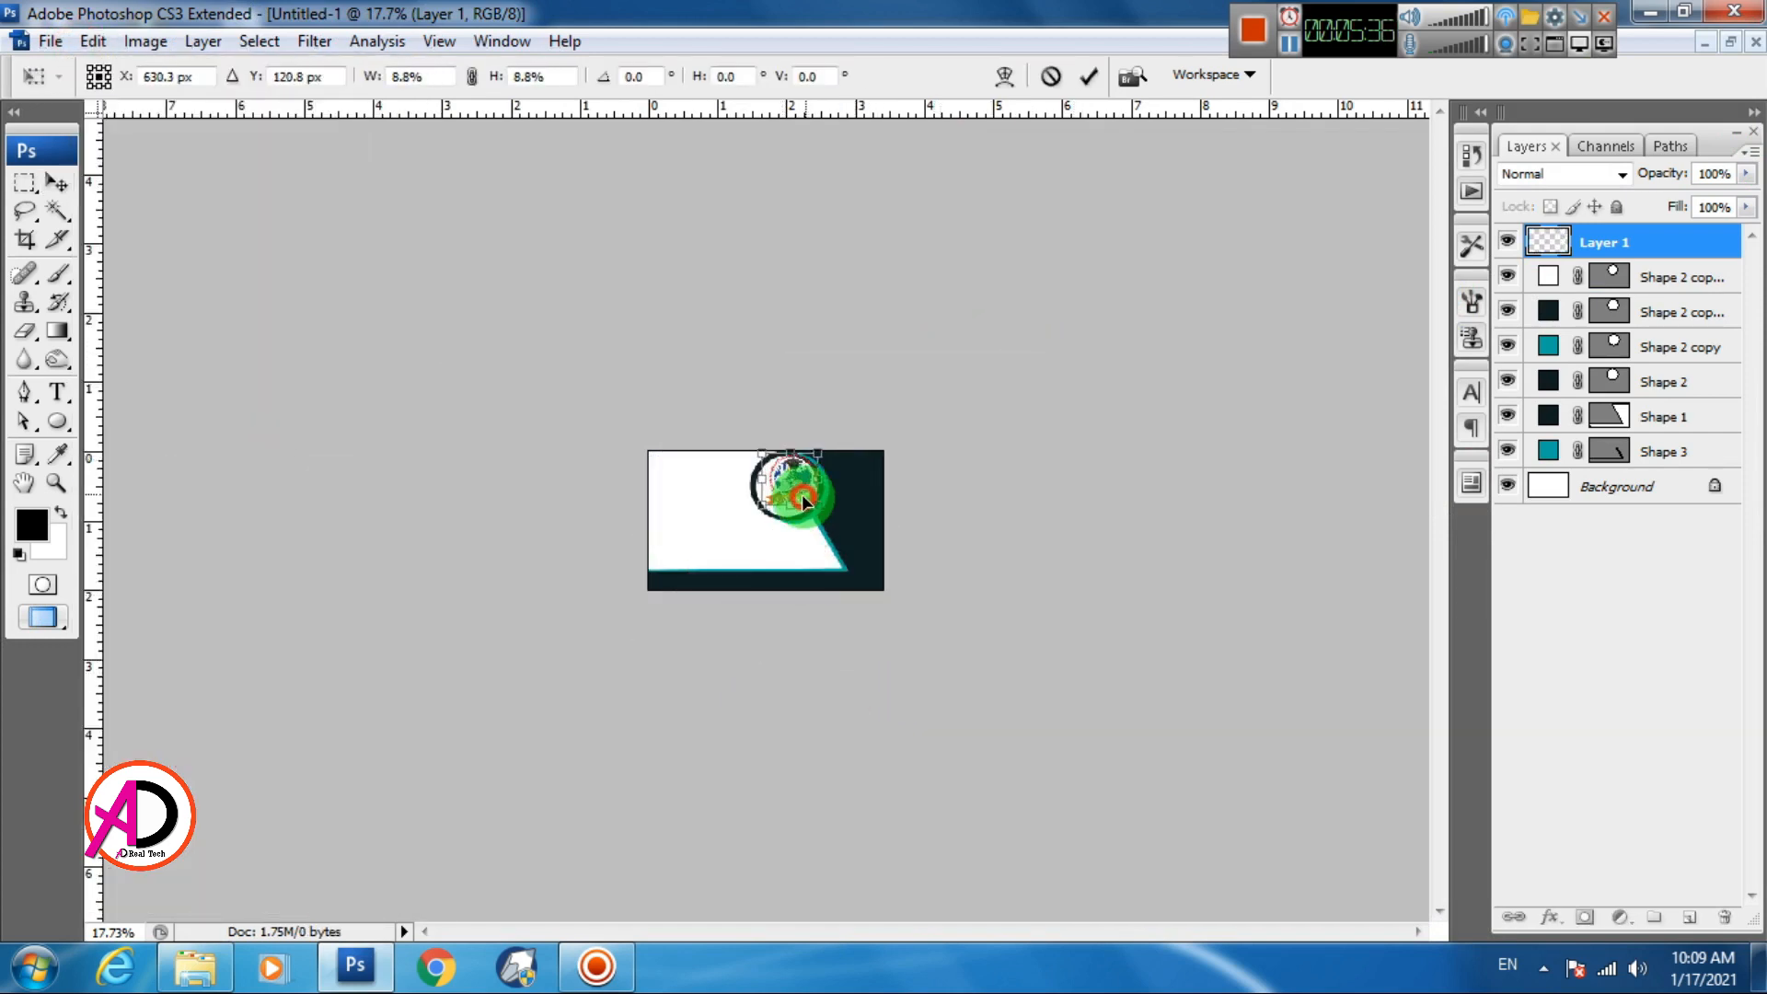
scroll(892, 532, "up", 8)
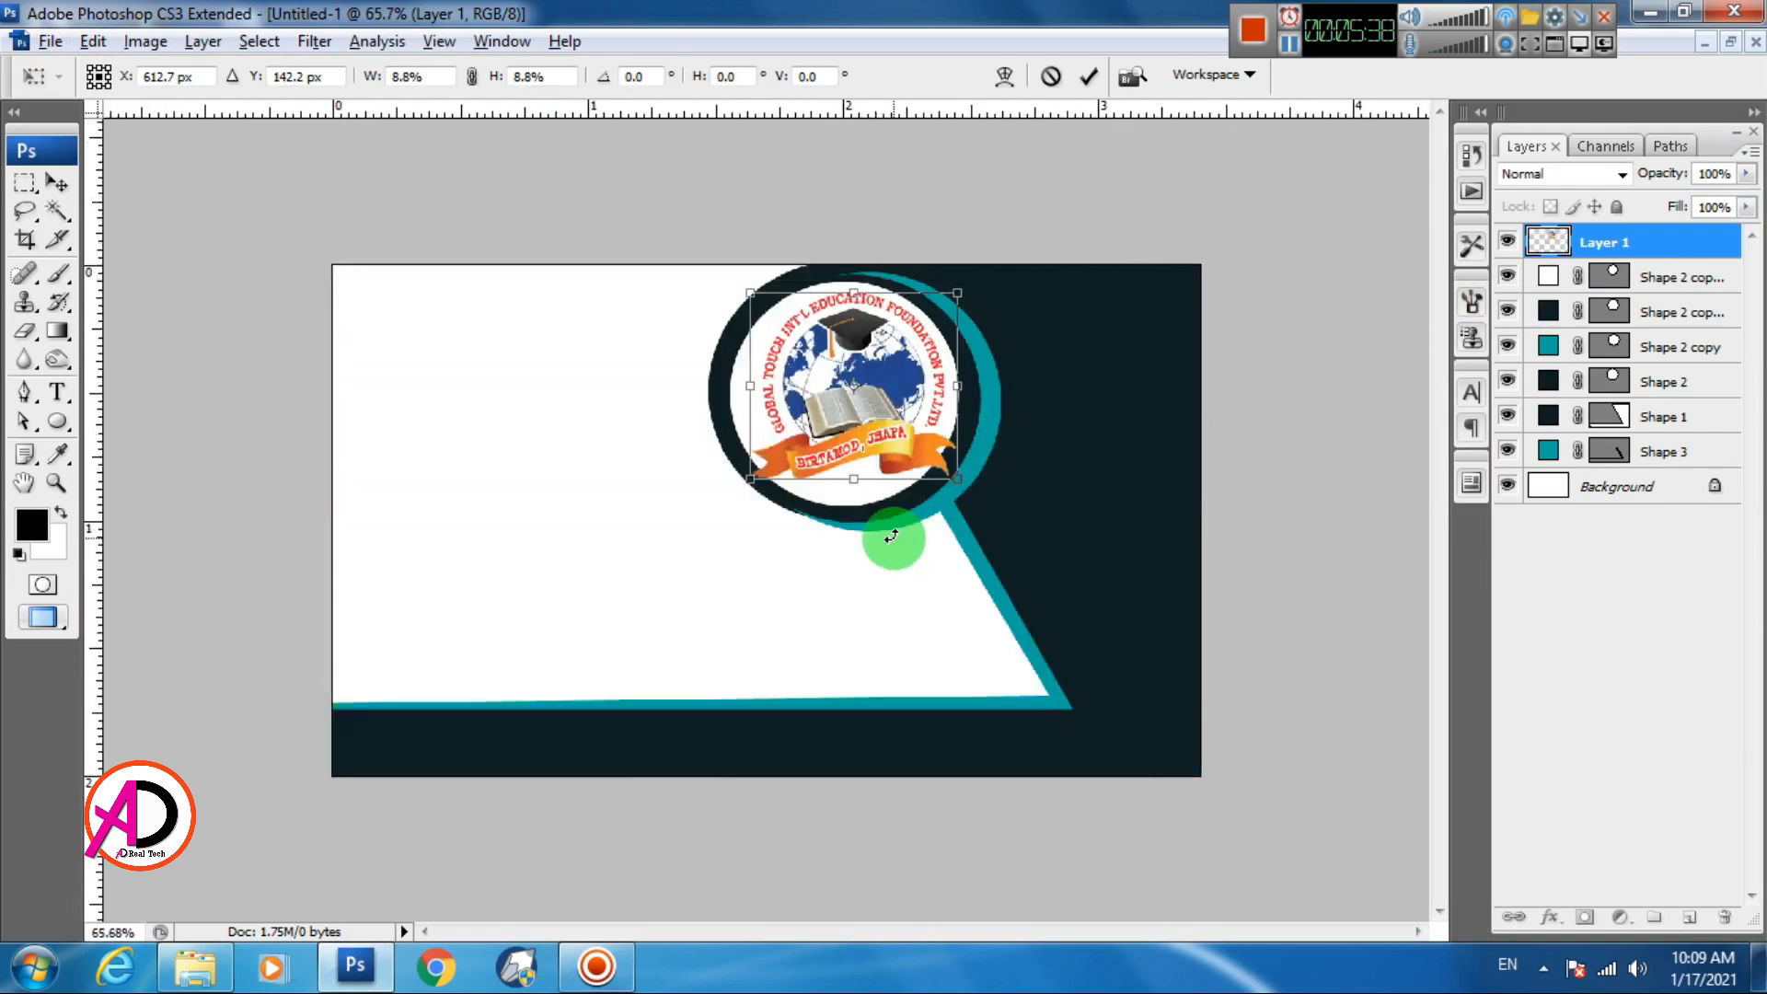
left_click_drag(866, 407, 855, 412)
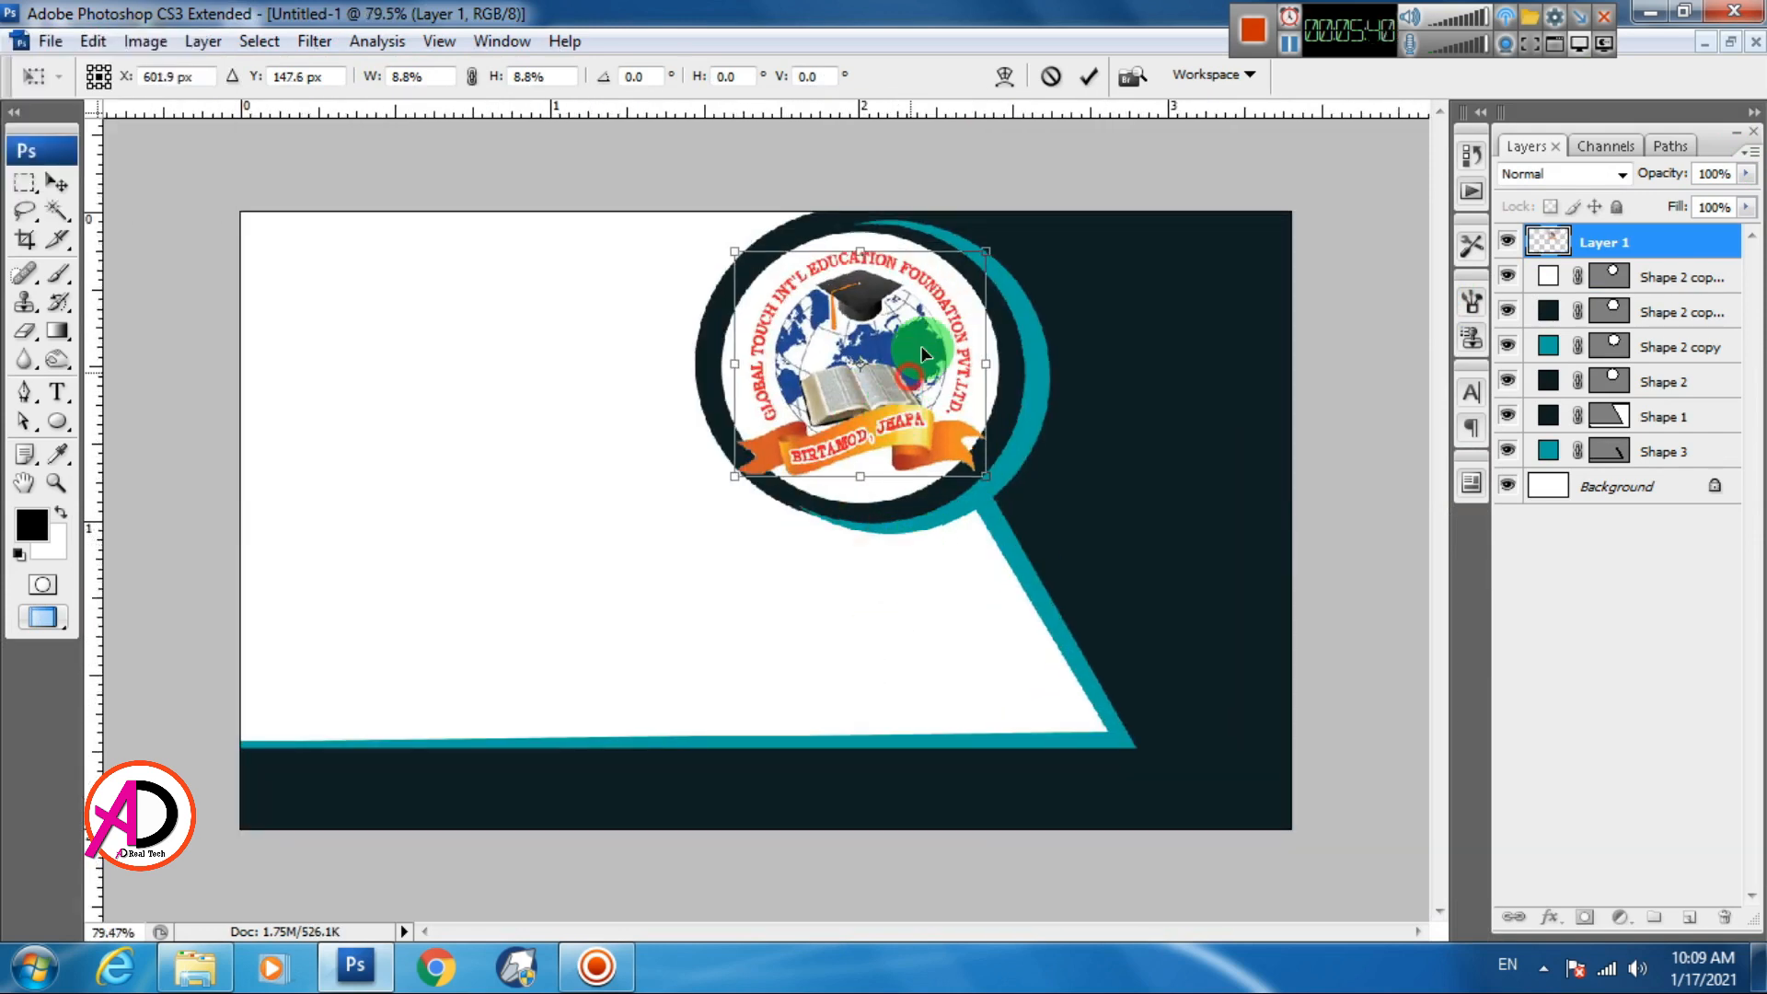
left_click_drag(992, 253, 967, 268)
key("Return")
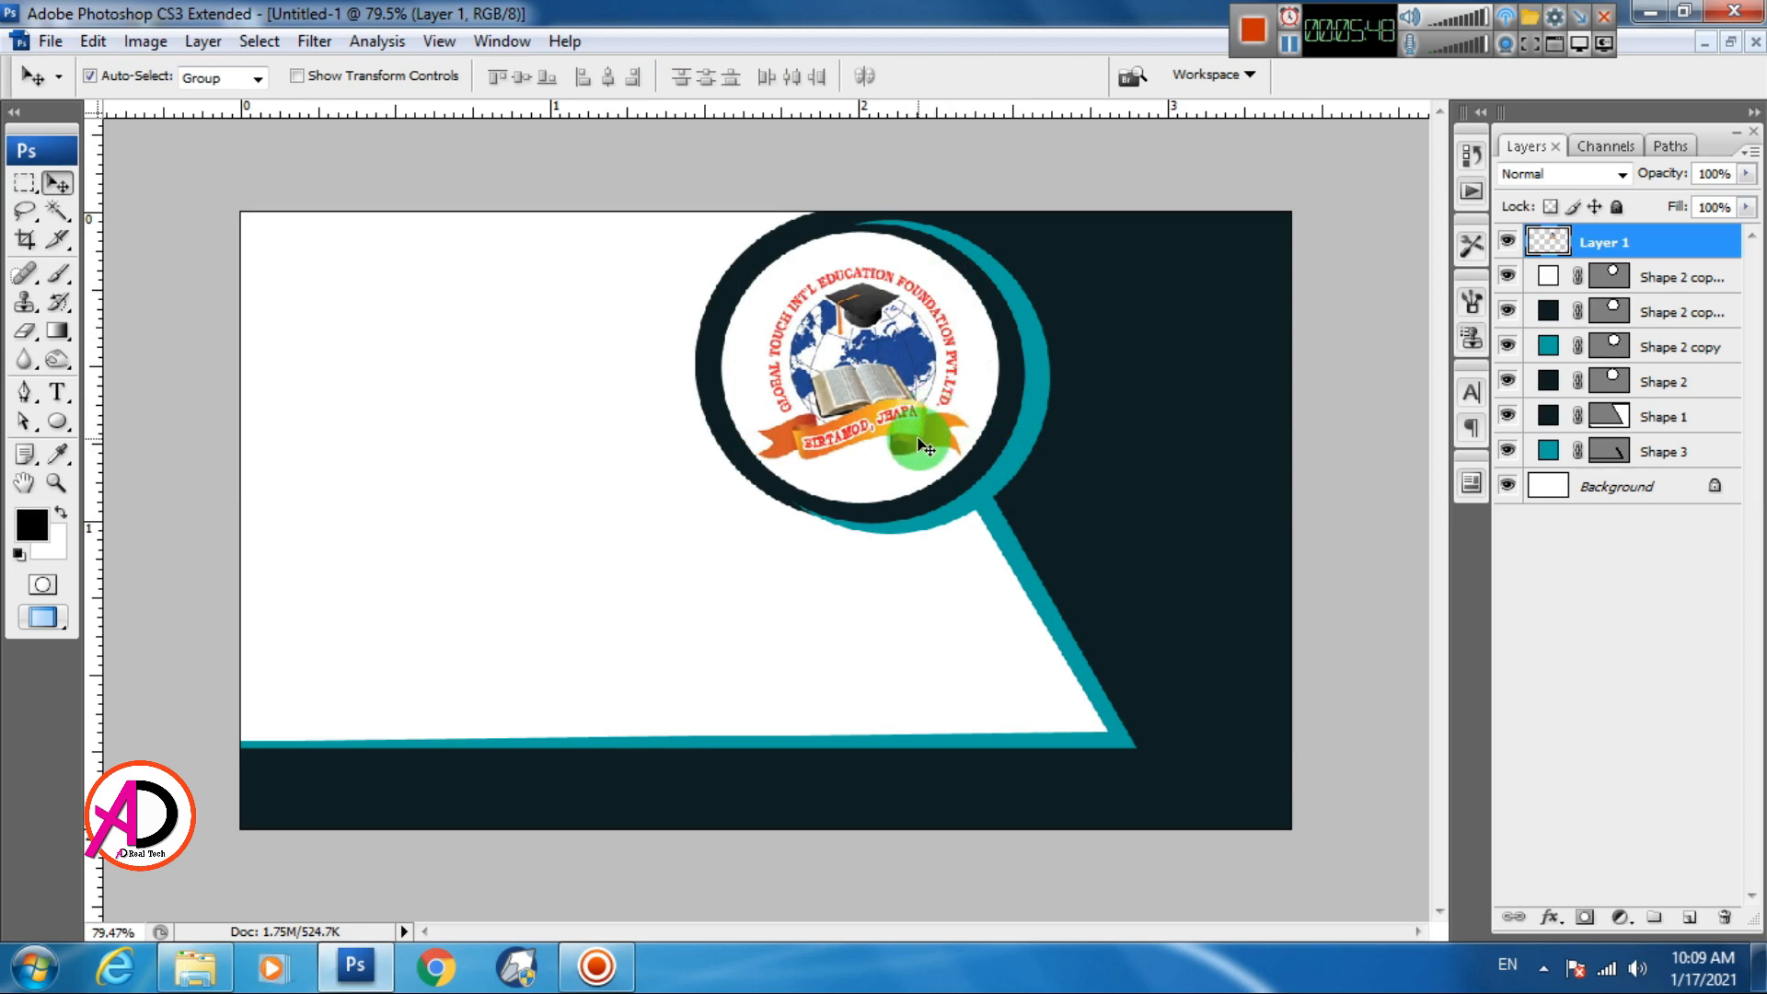
key("ctrl+minus")
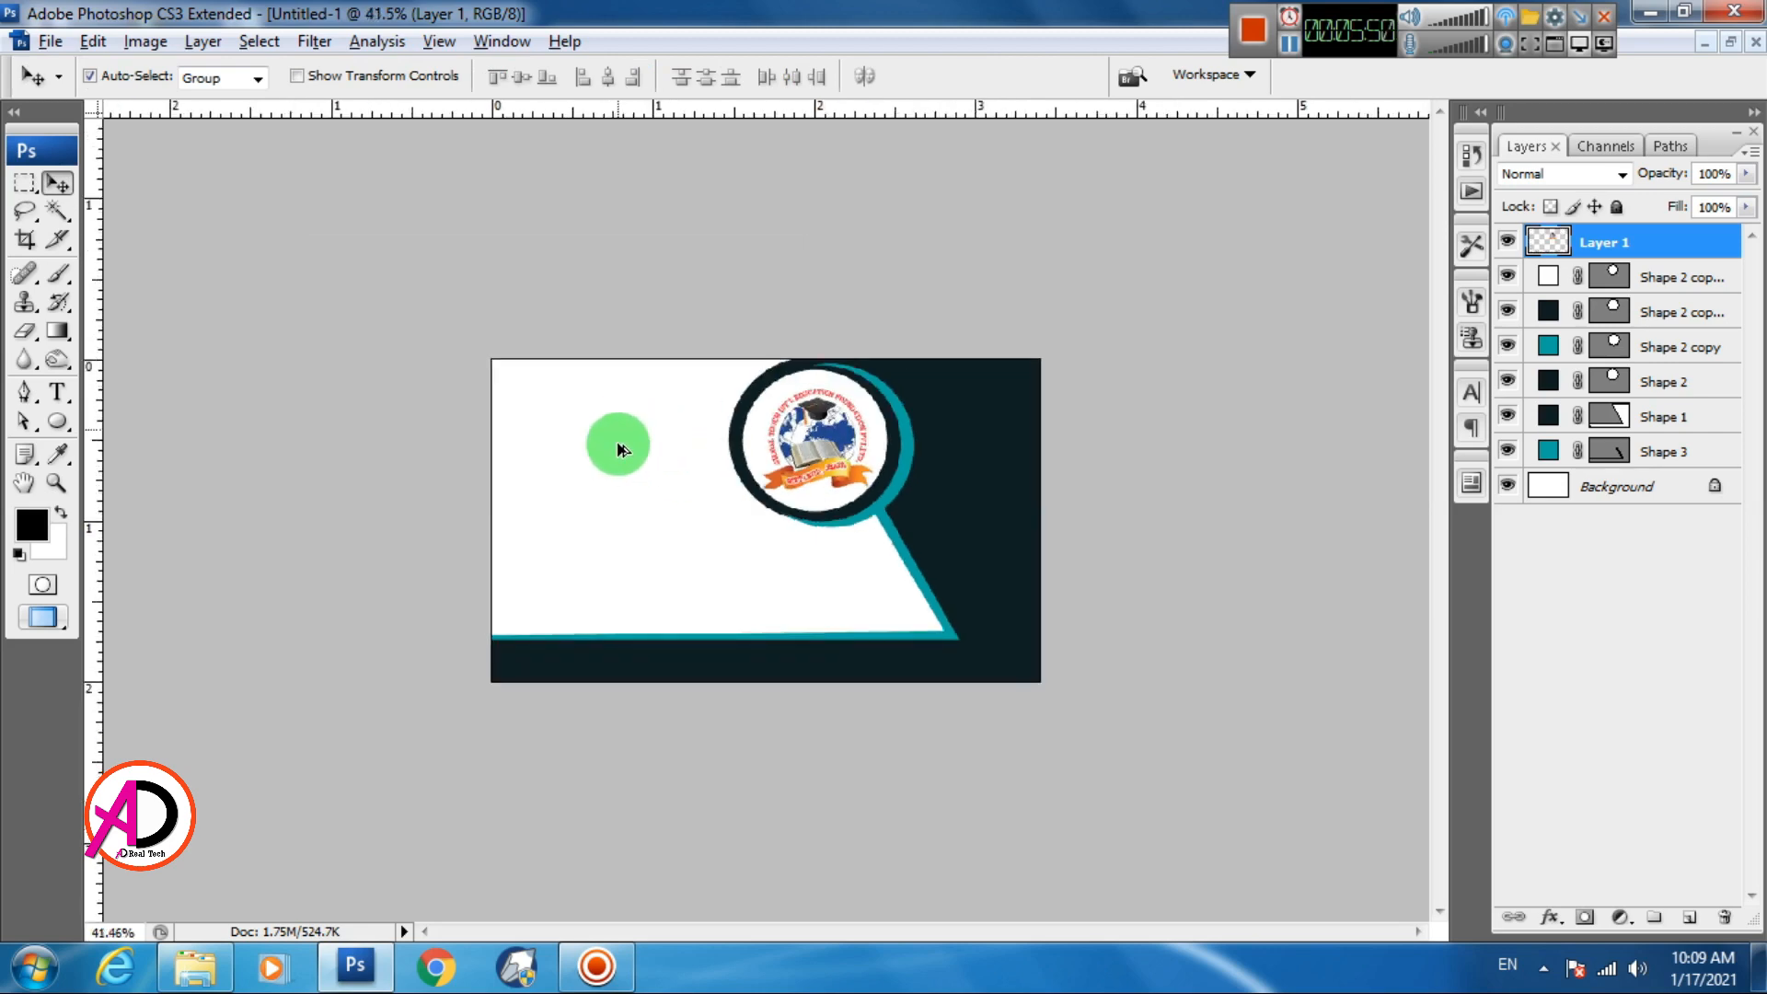
key("ctrl+plus")
key("ctrl+plus")
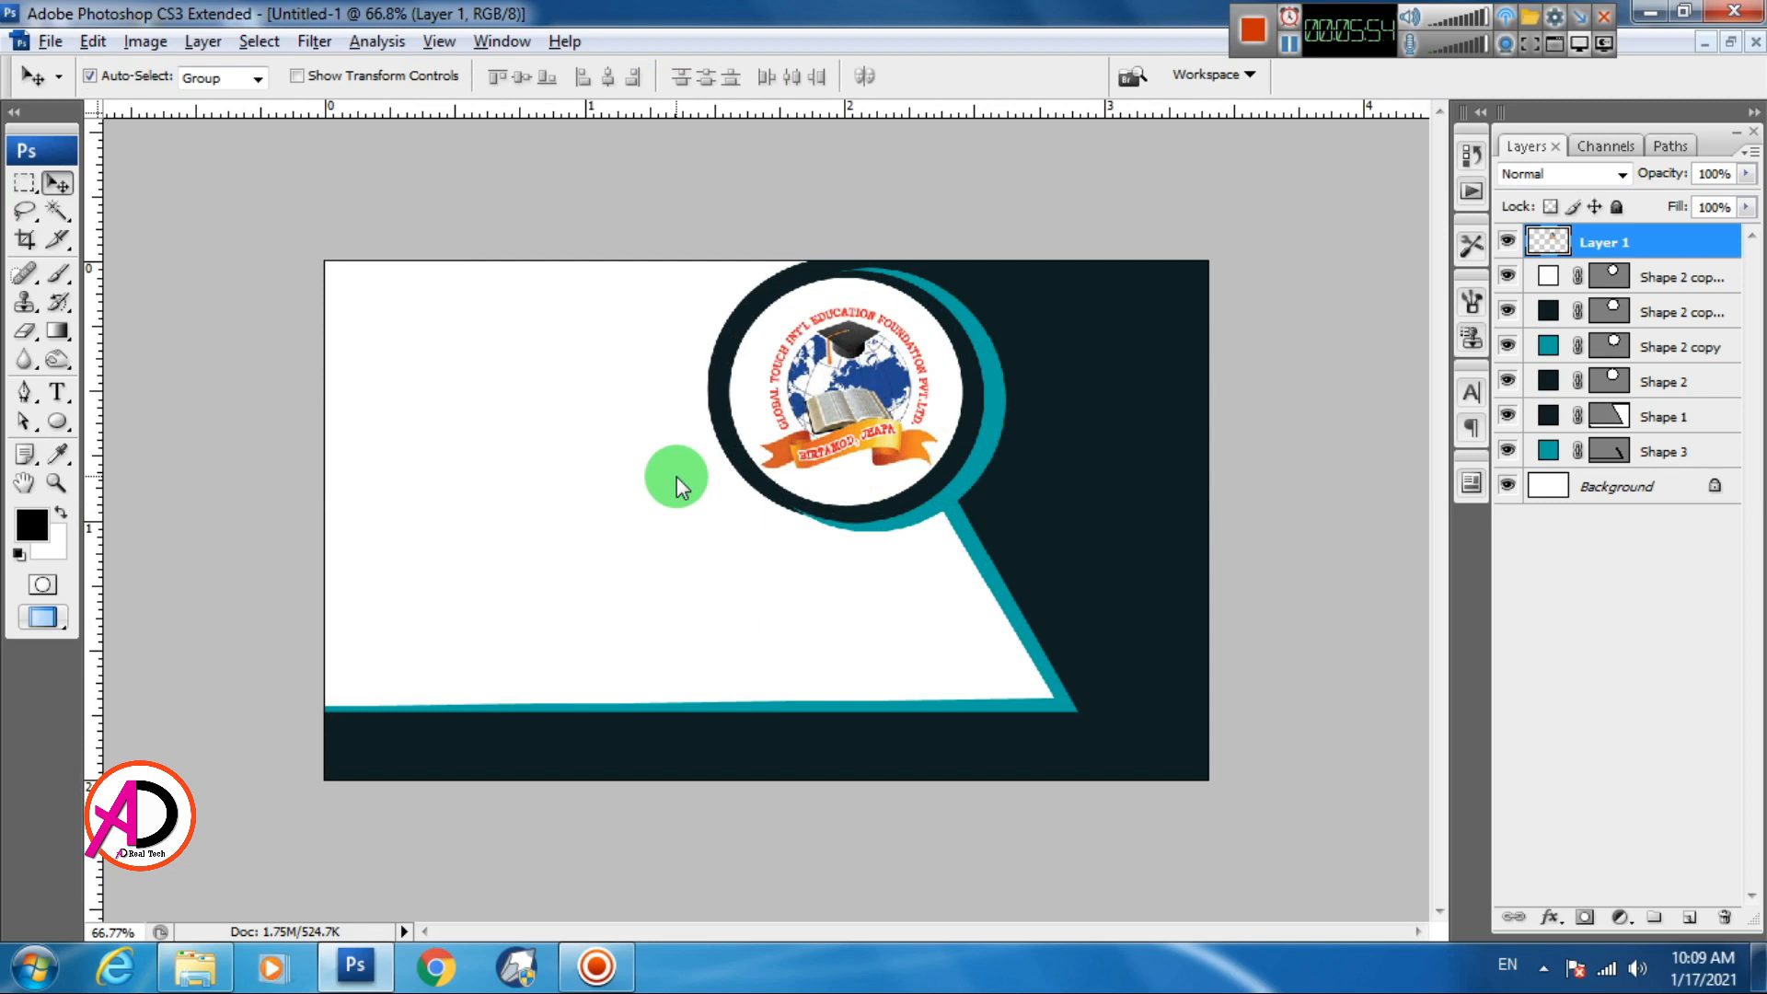
scroll(721, 503, "down", 2)
scroll(720, 503, "up", 1)
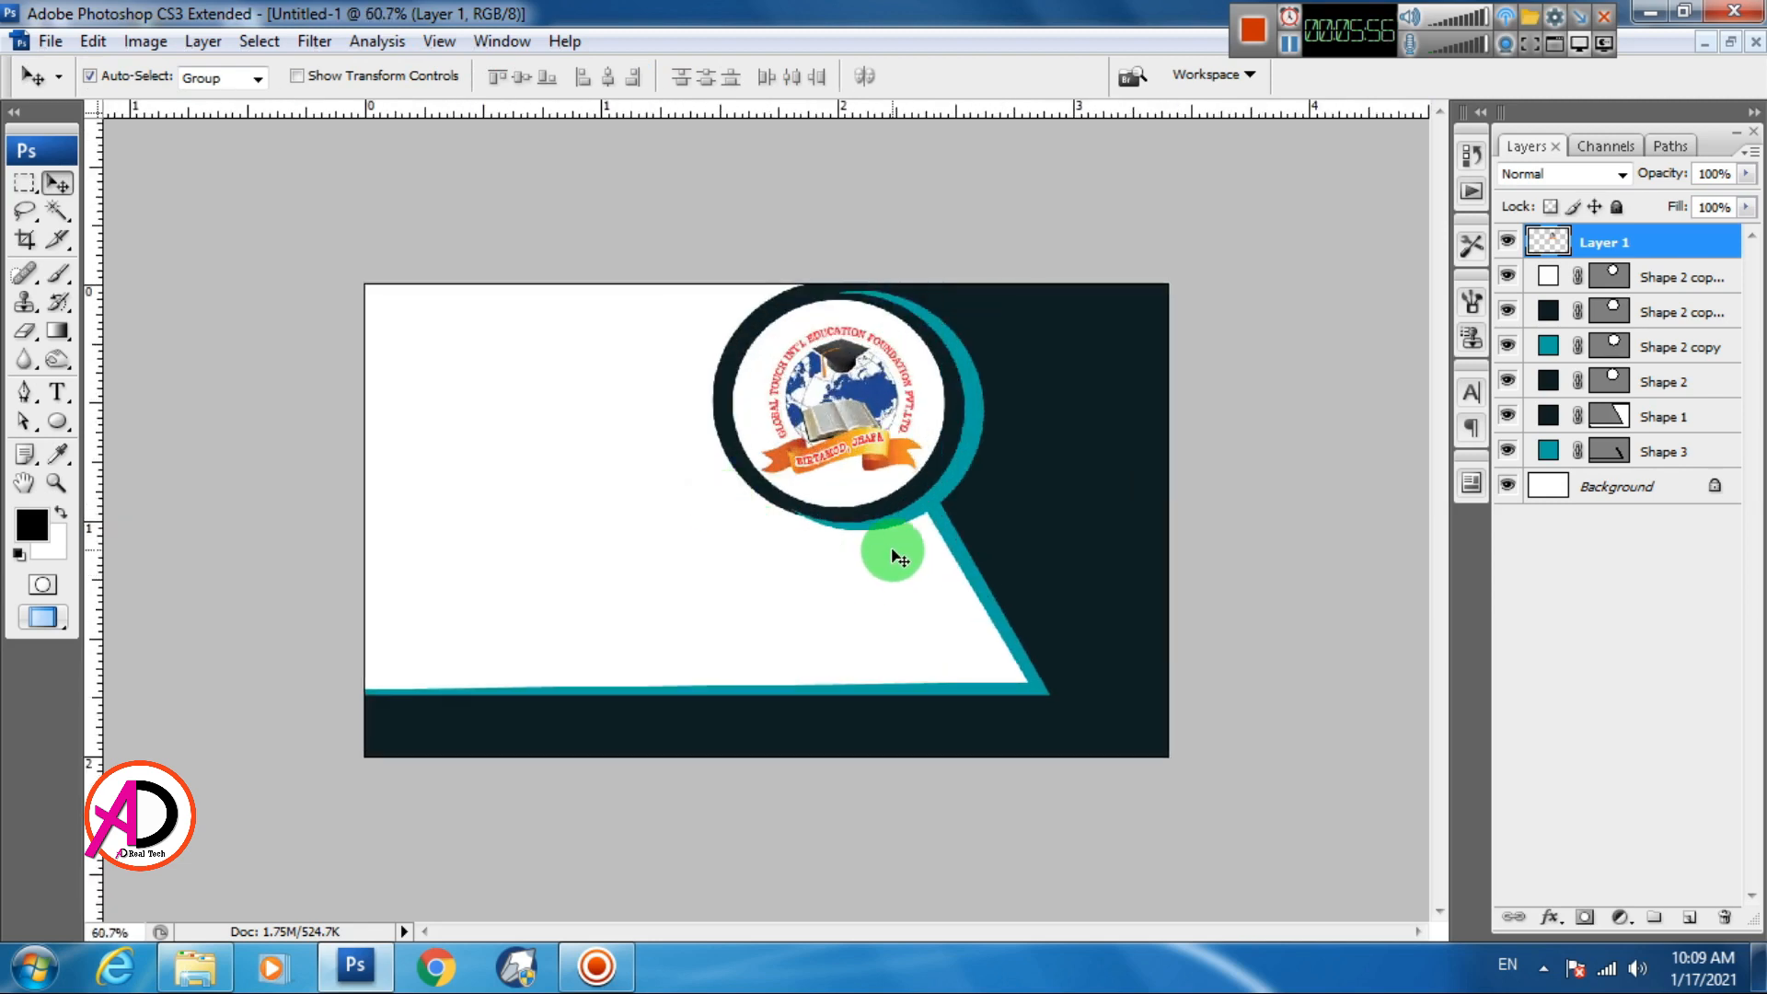
scroll(589, 515, "up", 1)
scroll(638, 500, "down", 1)
scroll(626, 497, "up", 1)
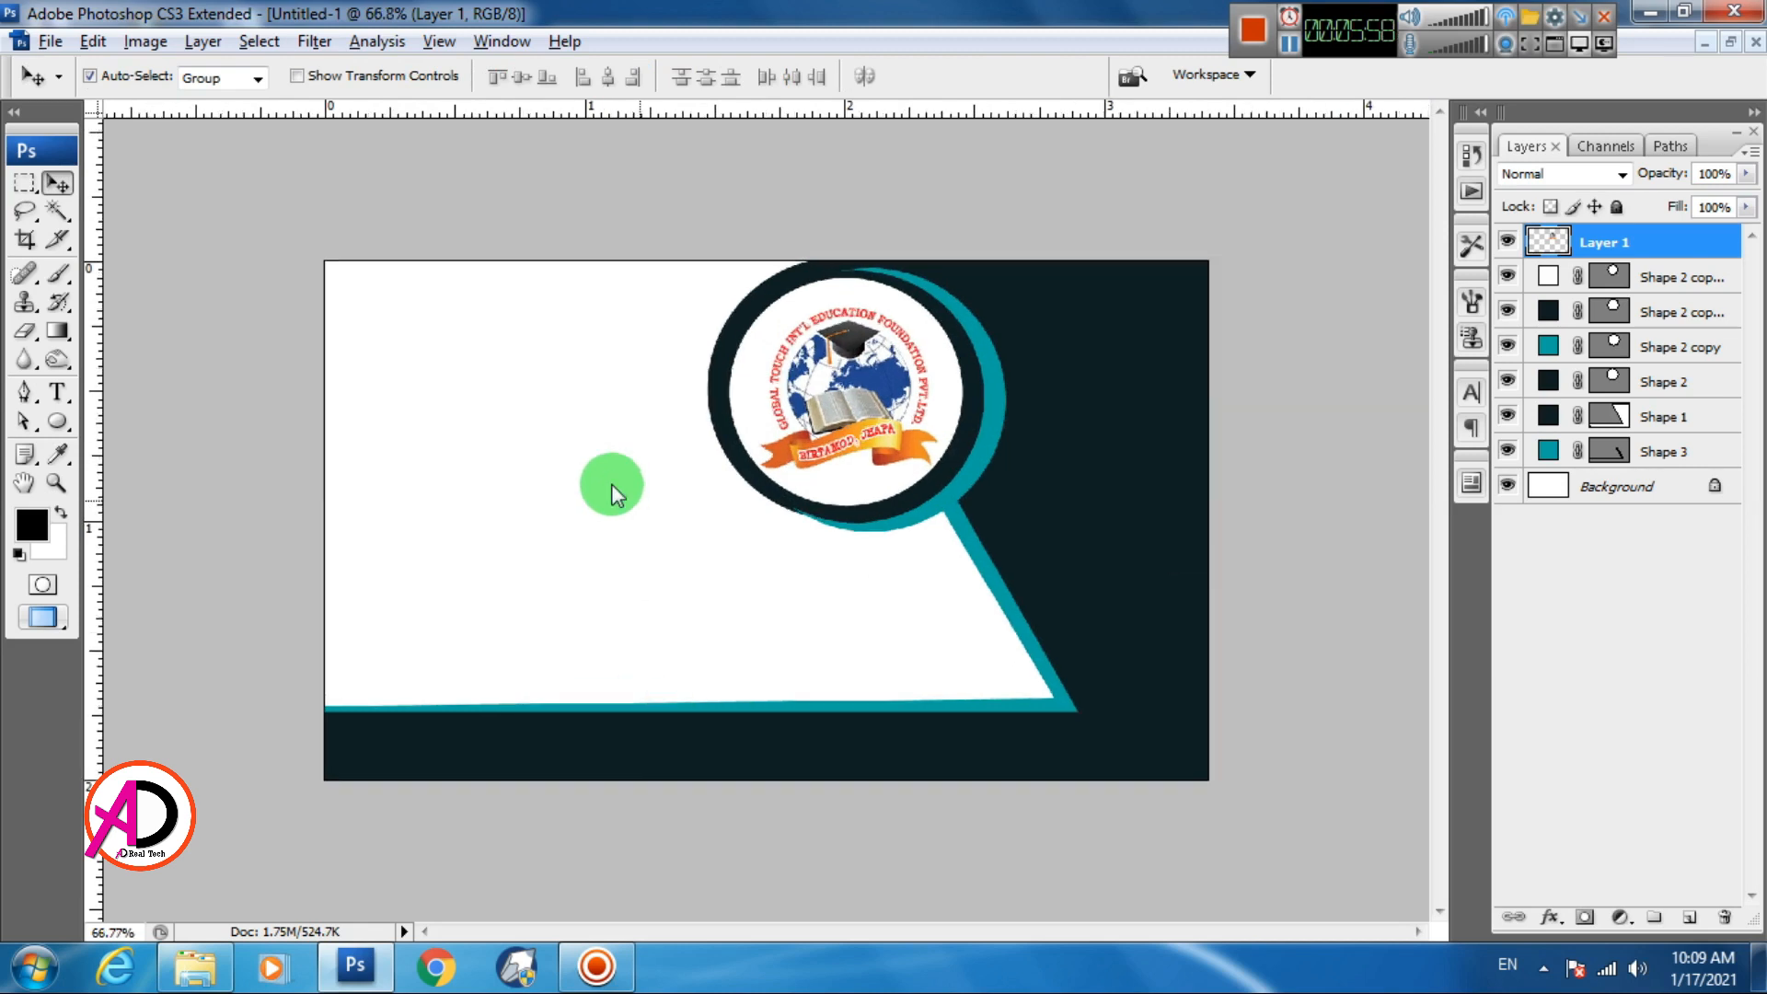
Draw a circle with the Ellipse Tool and fill it with the stripe's teal
left_click_drag(57, 425, 153, 473)
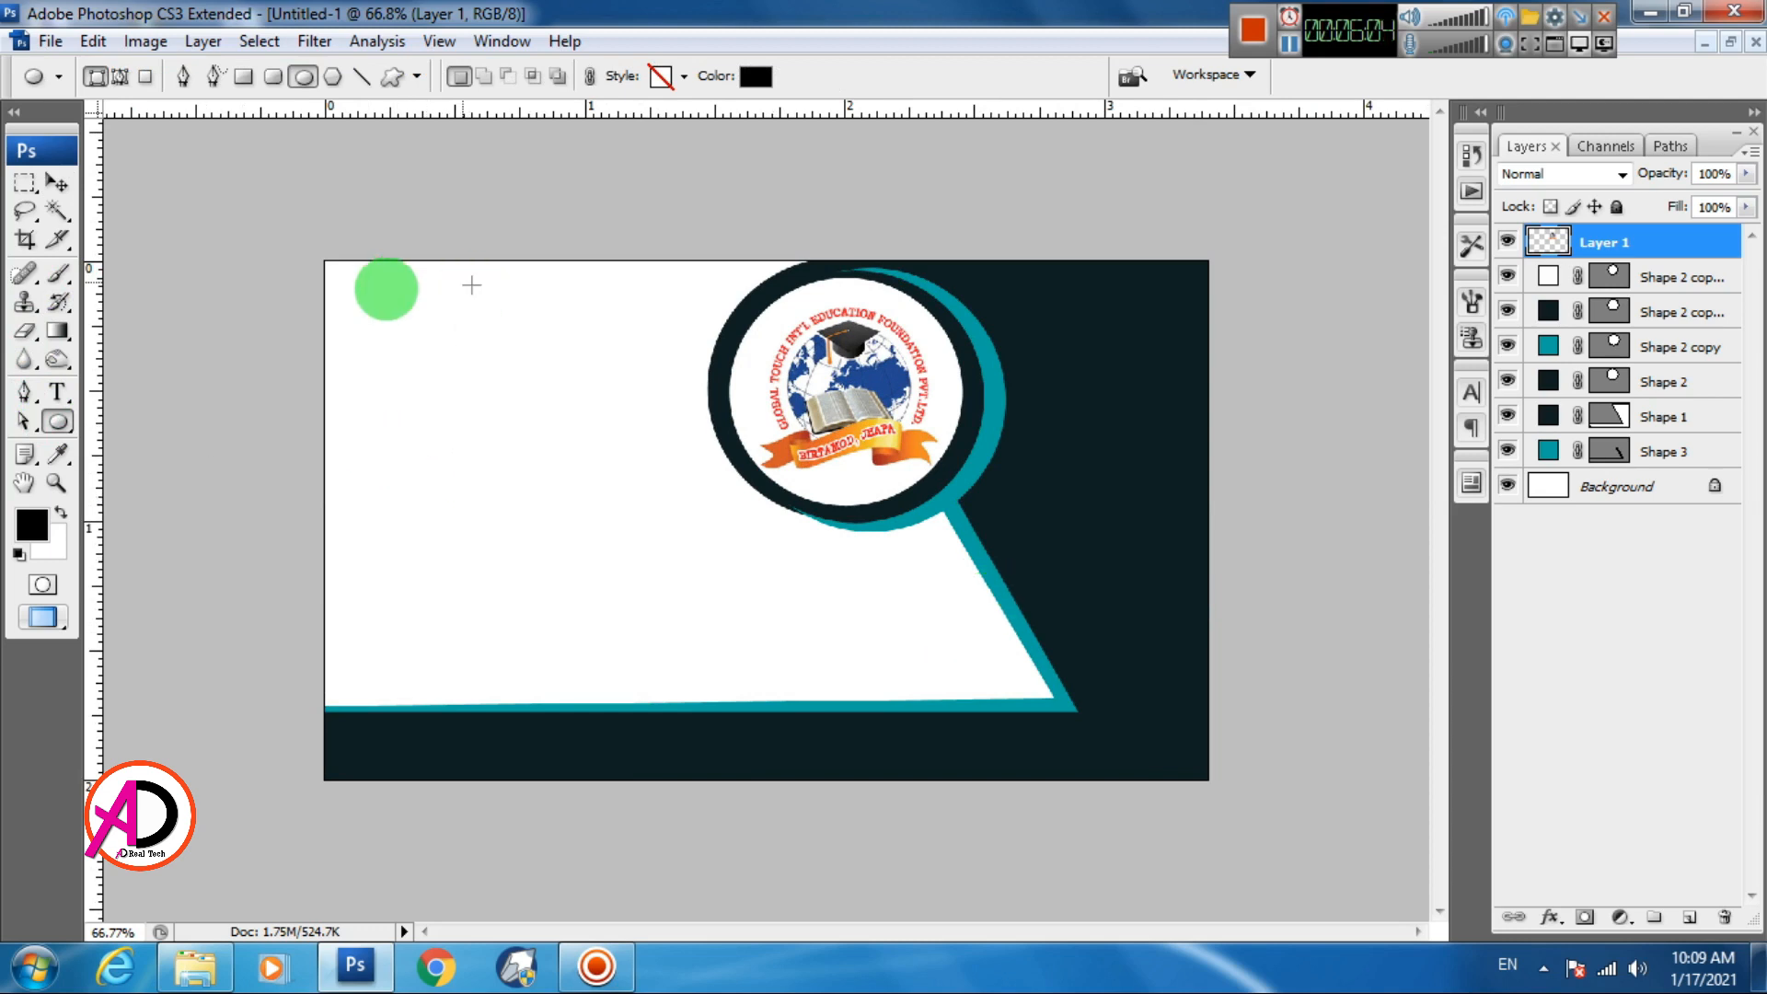
left_click_drag(398, 381, 507, 490)
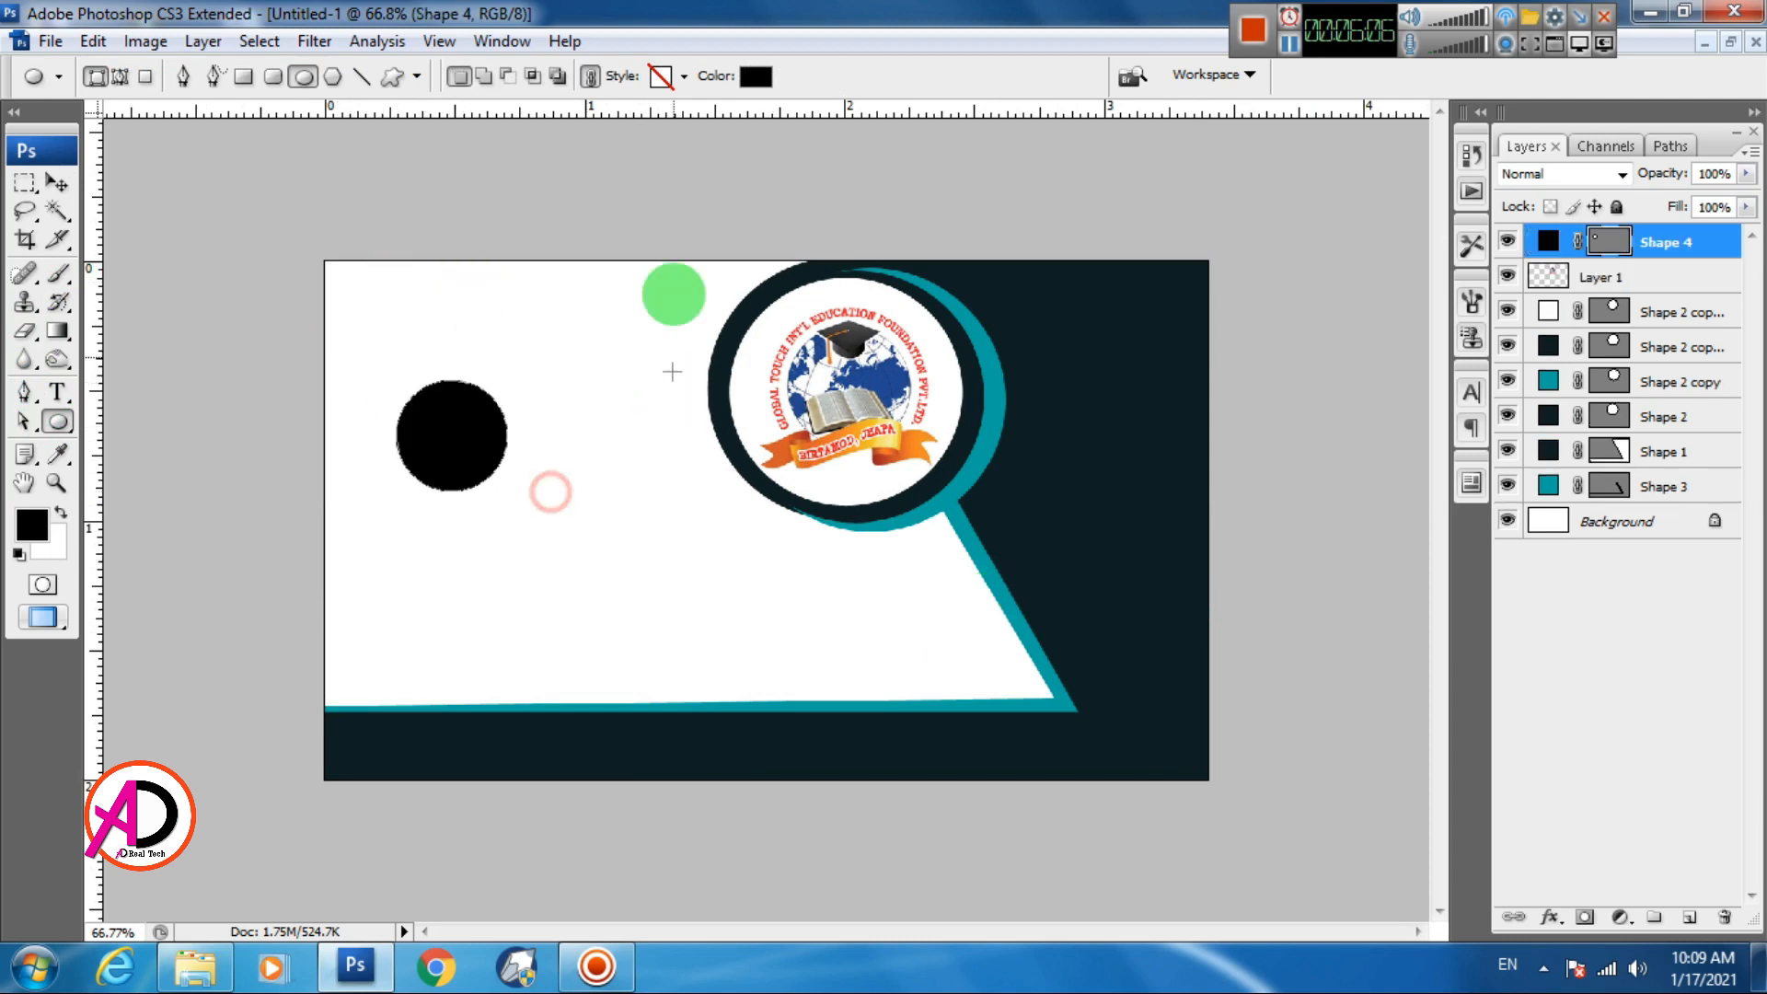
left_click(755, 76)
left_click(1024, 624)
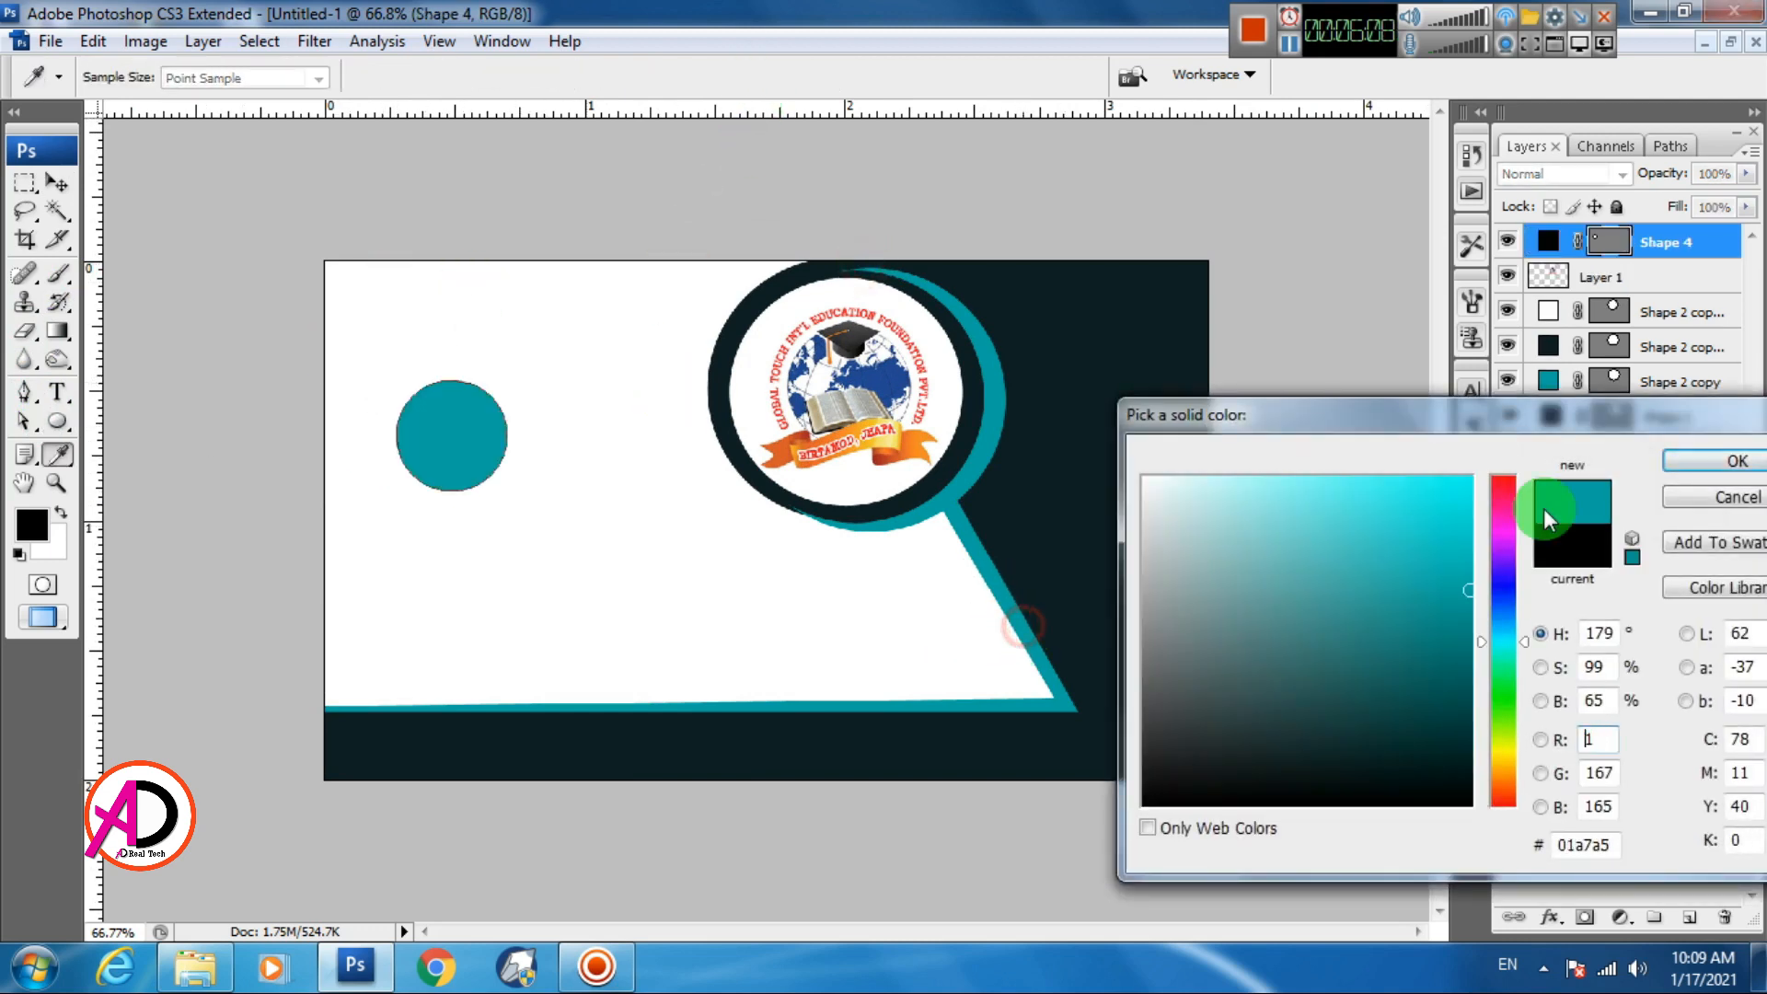
left_click(1693, 464)
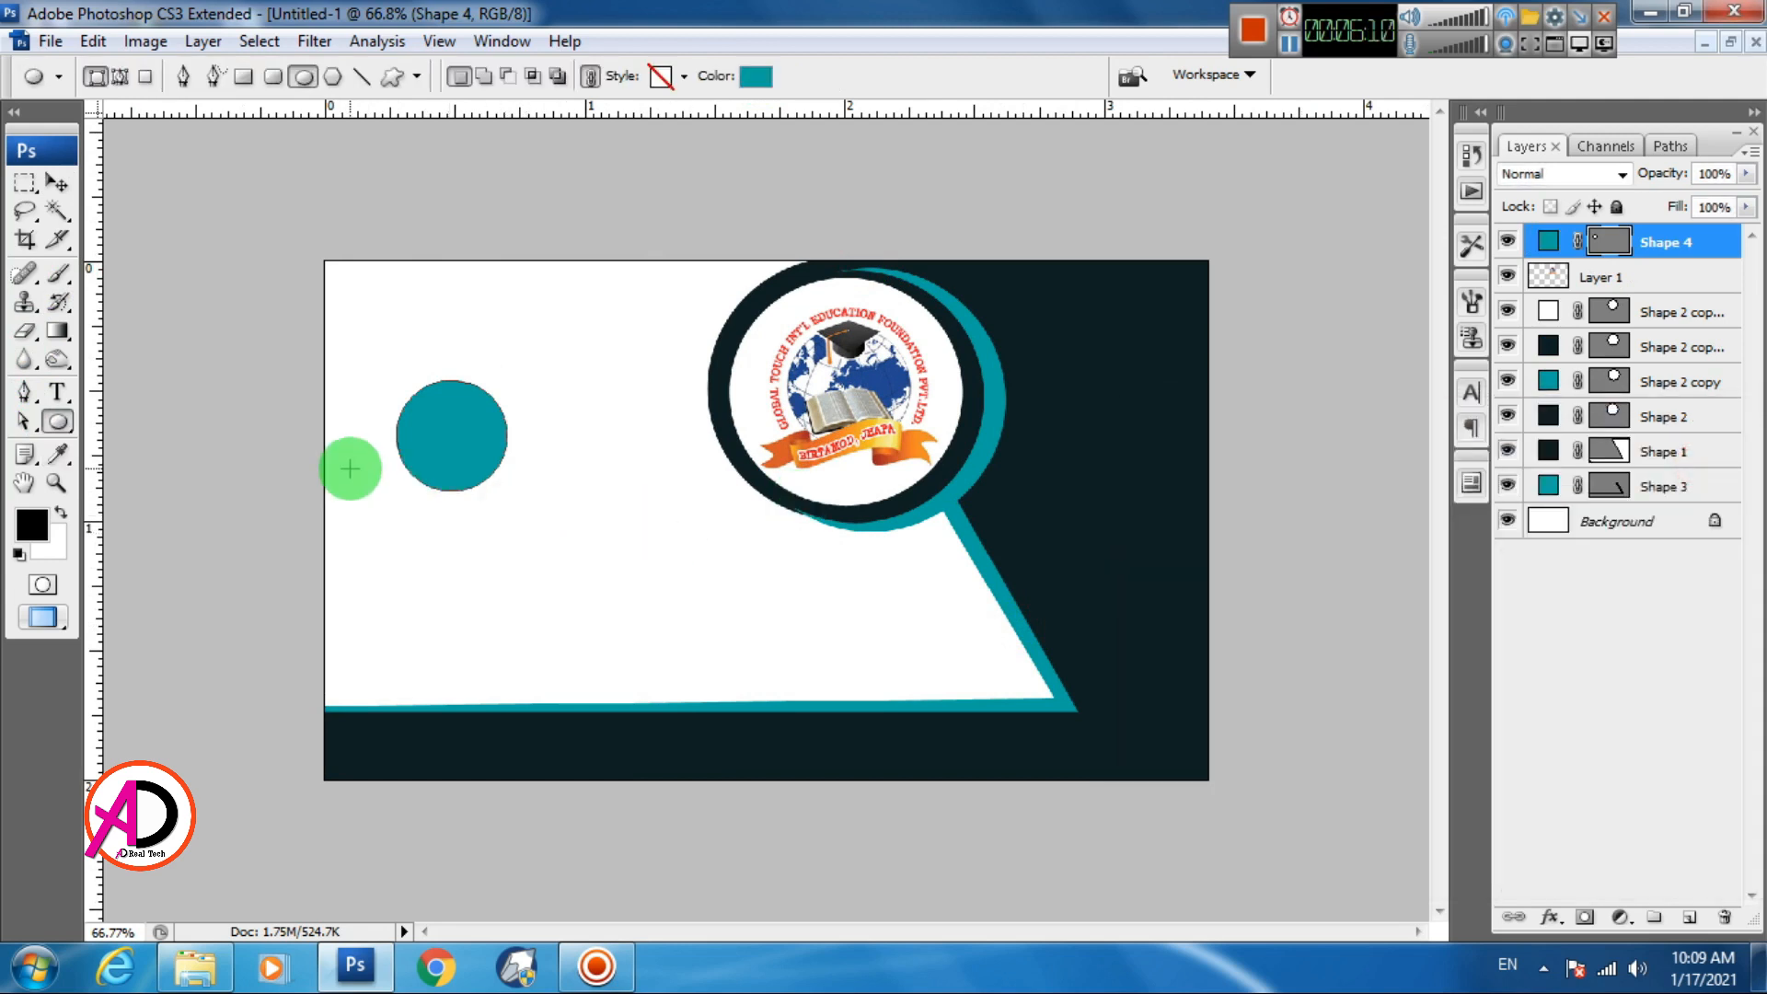
Shrink the teal circle to 83.3% and move it near the card's top-left corner
key("v")
key("ctrl+t")
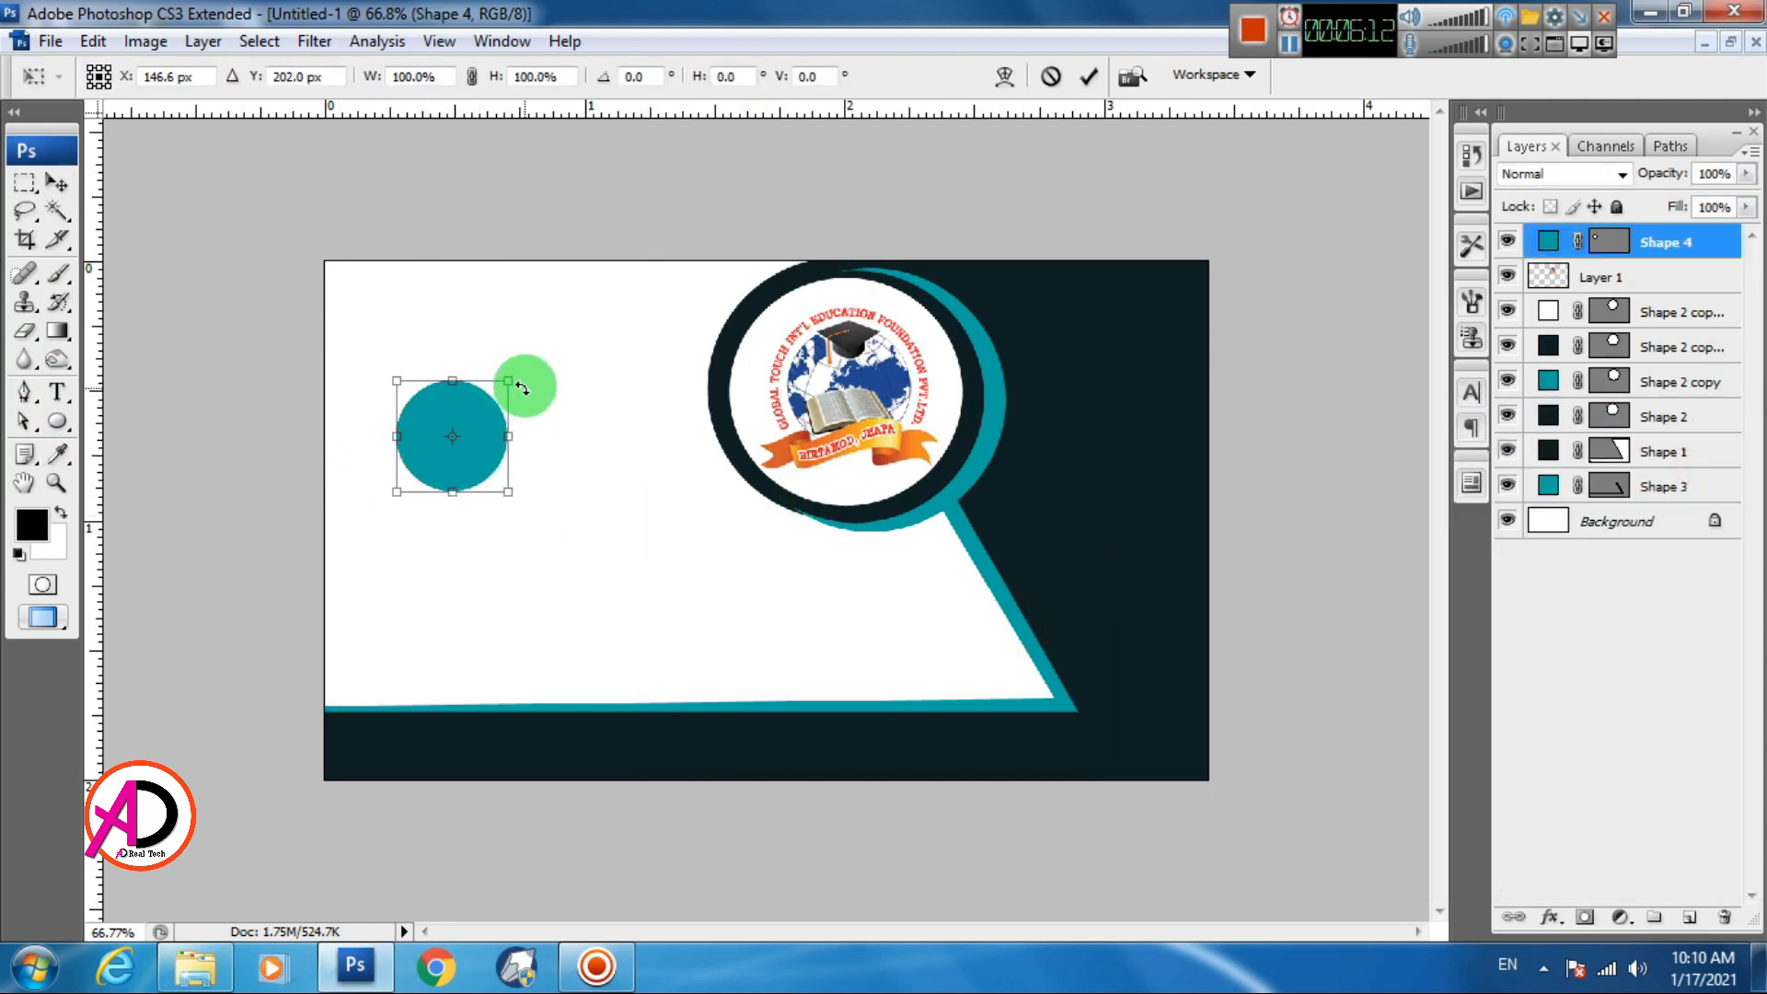
left_click_drag(522, 388, 373, 331)
key("Return")
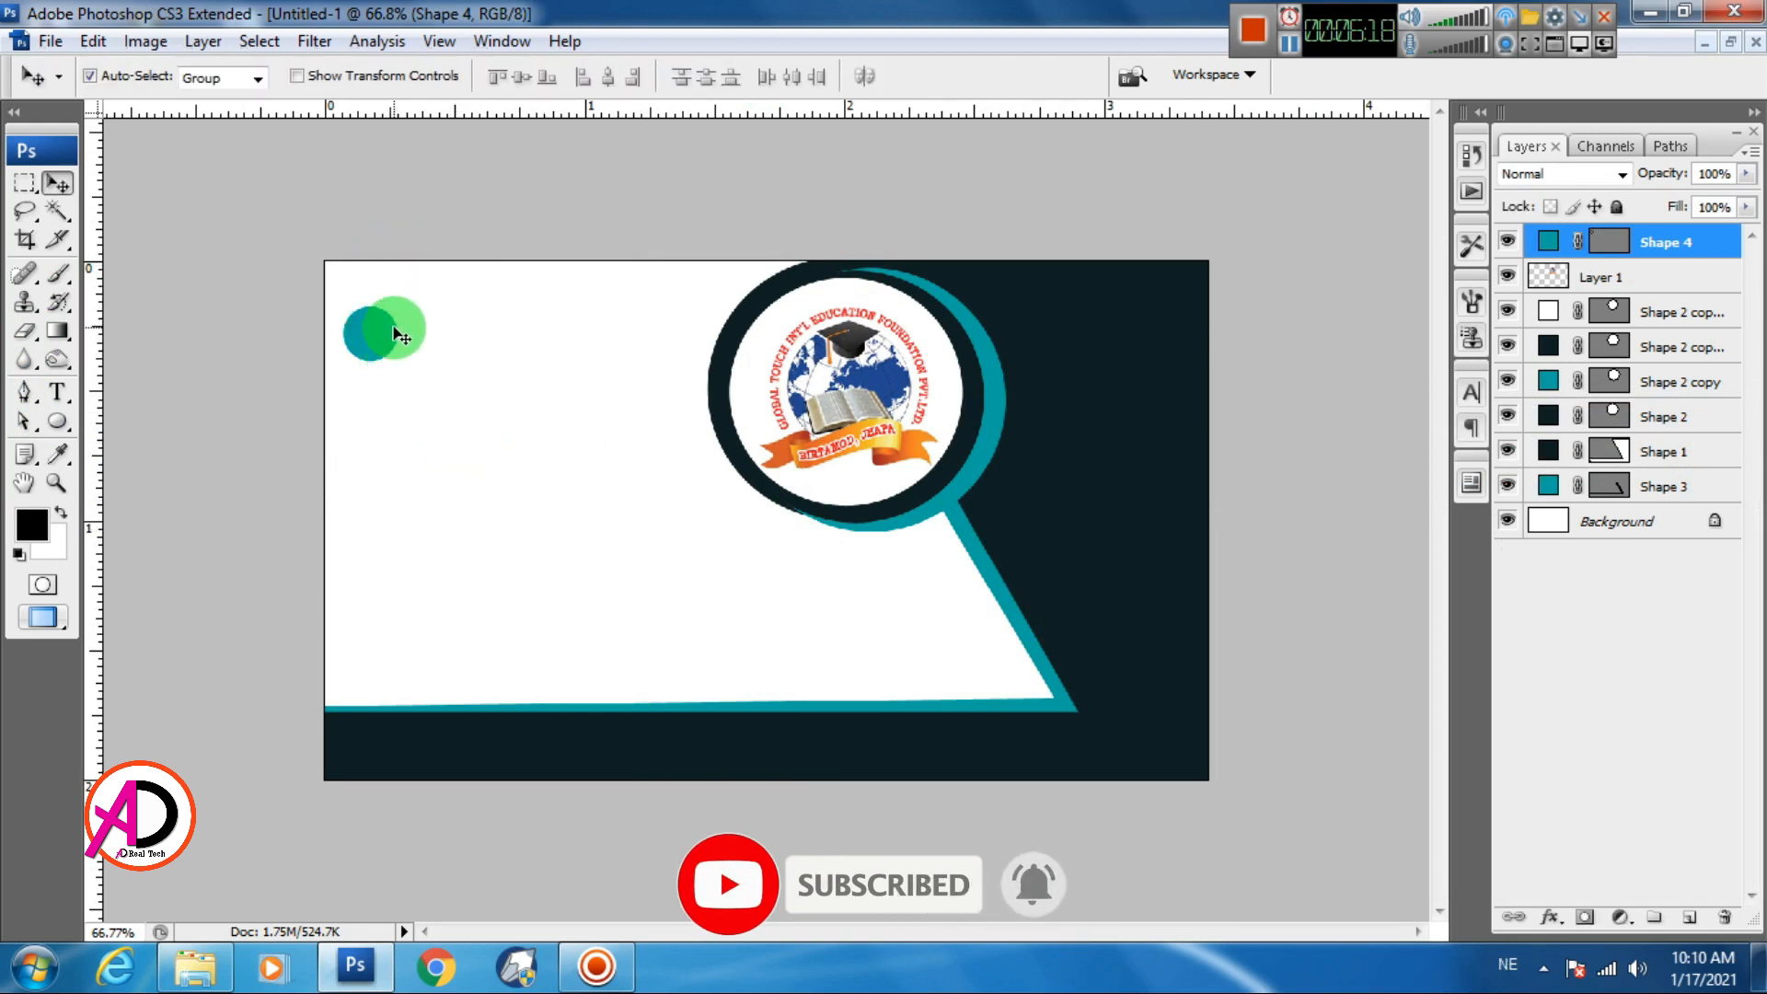
key("ctrl+t")
left_click_drag(397, 306, 389, 310)
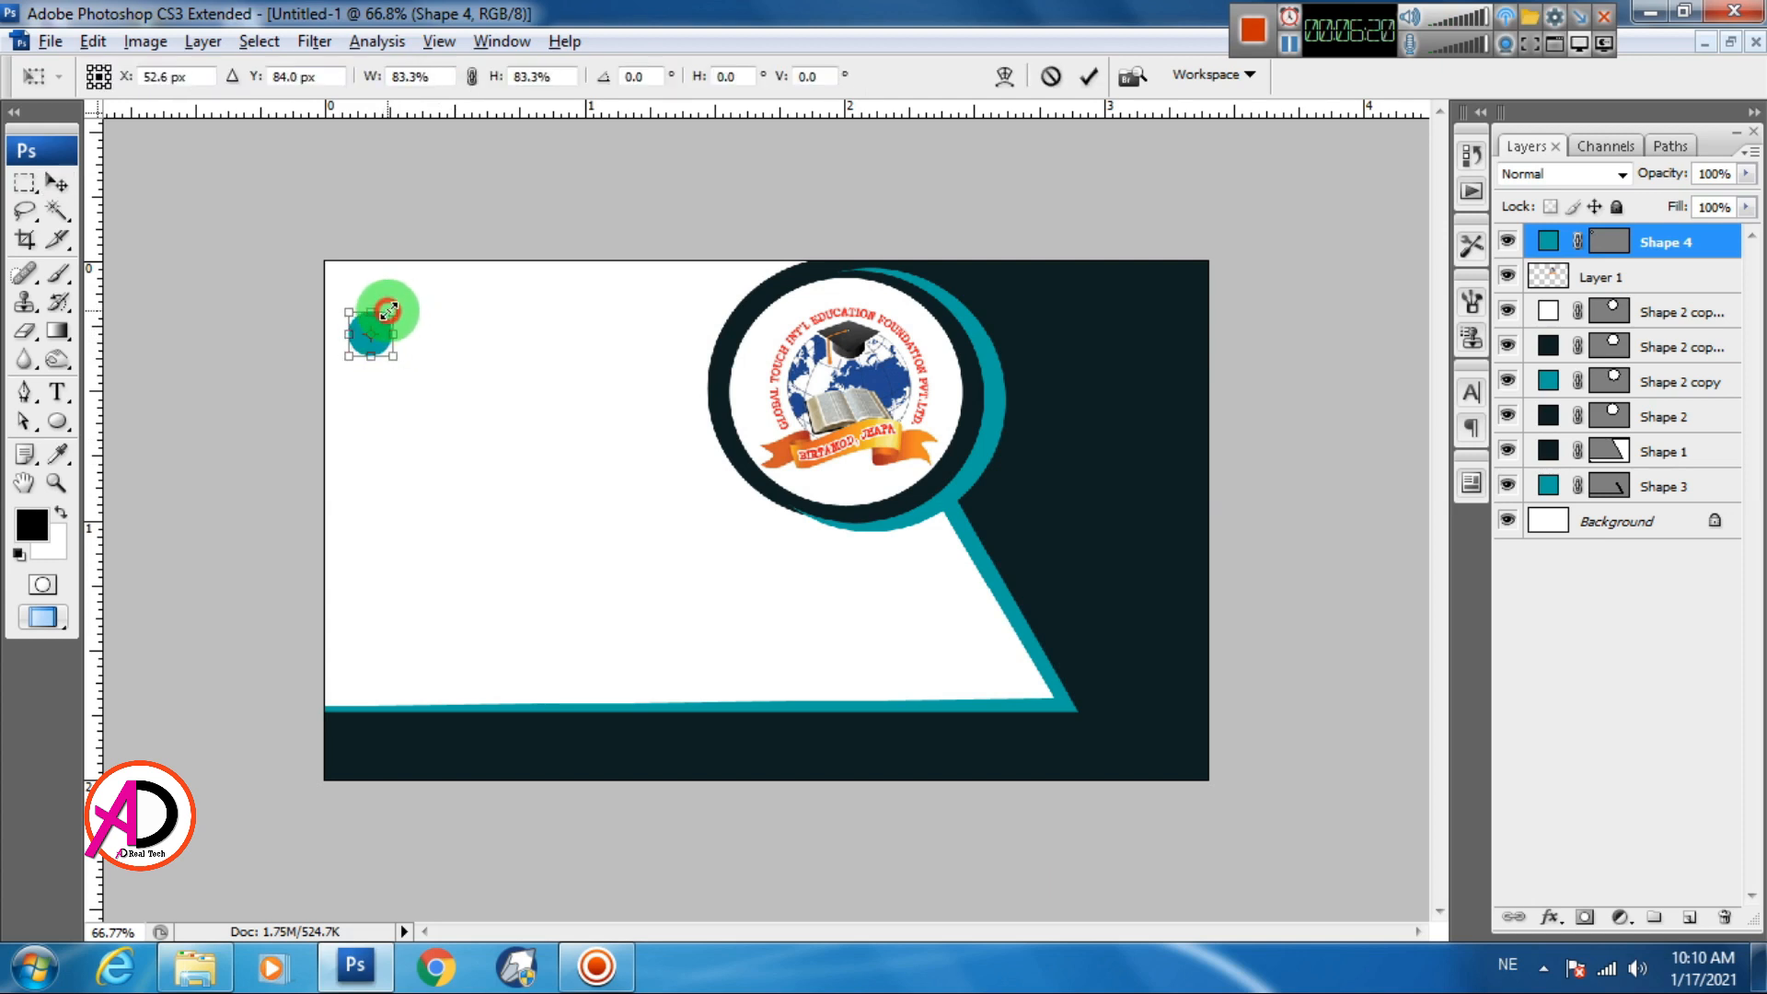
key("Return")
key("ctrl+plus")
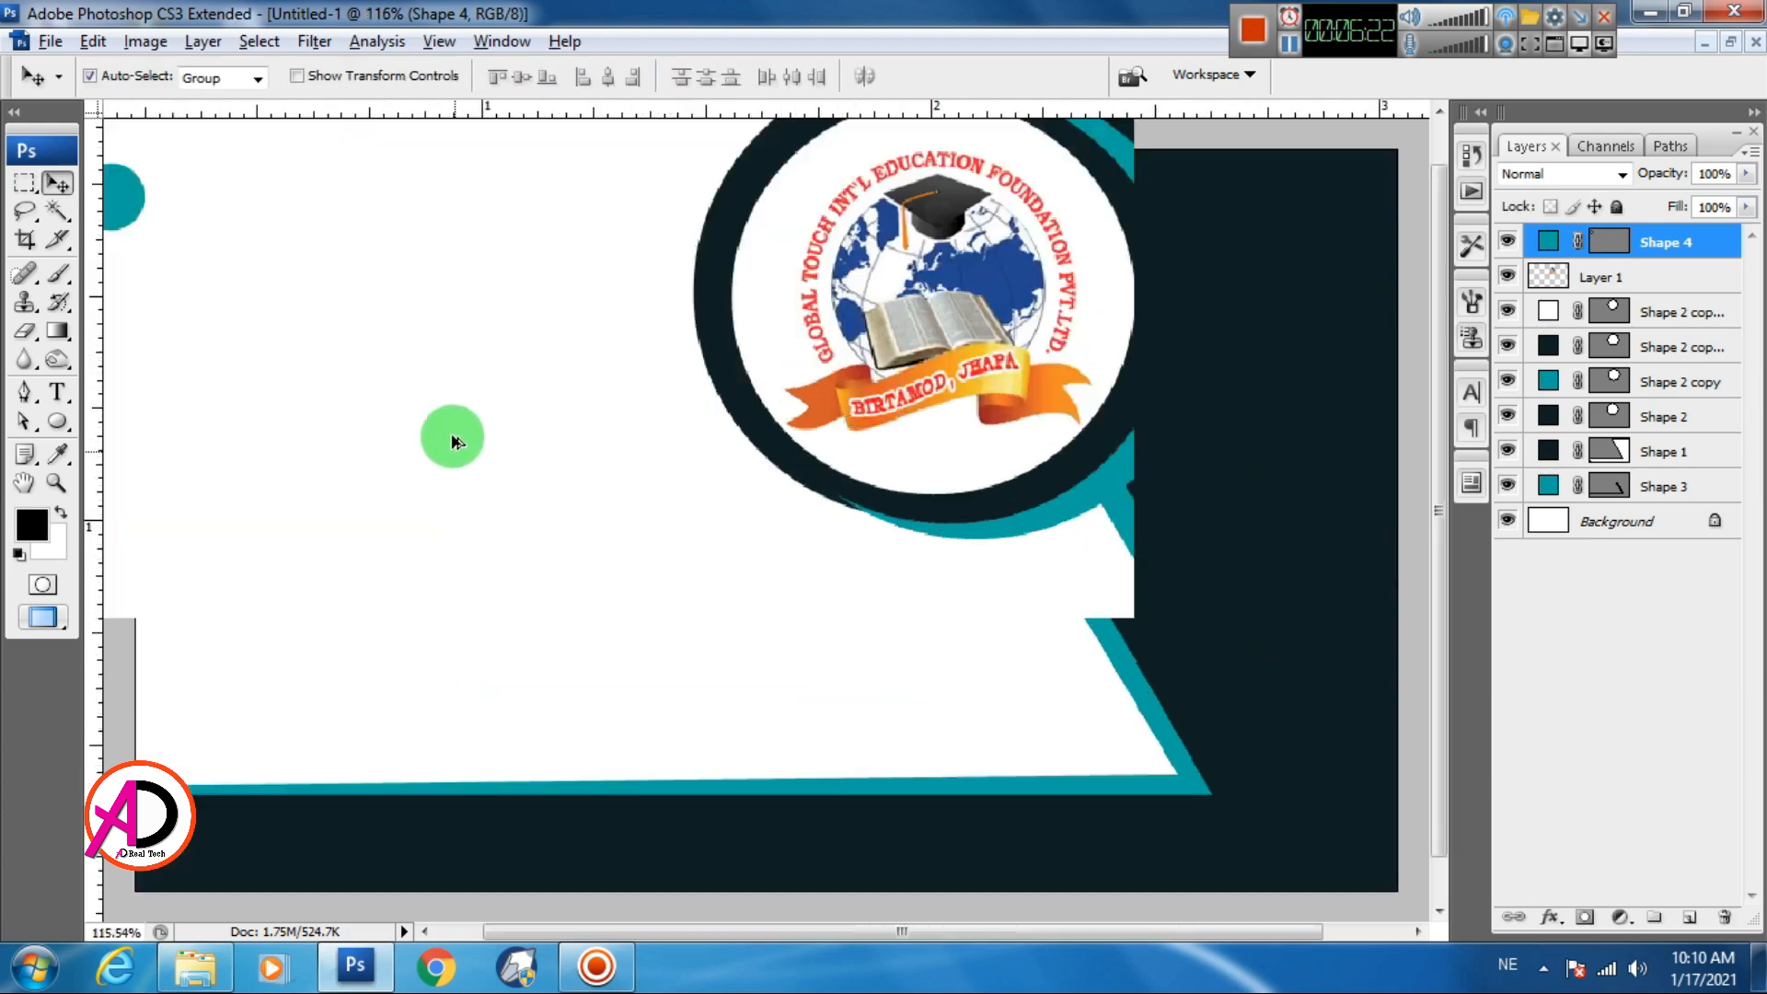
left_click_drag(480, 503, 680, 521)
Pan and zoom the view to frame the card's top-left area
left_click_drag(196, 219, 221, 222)
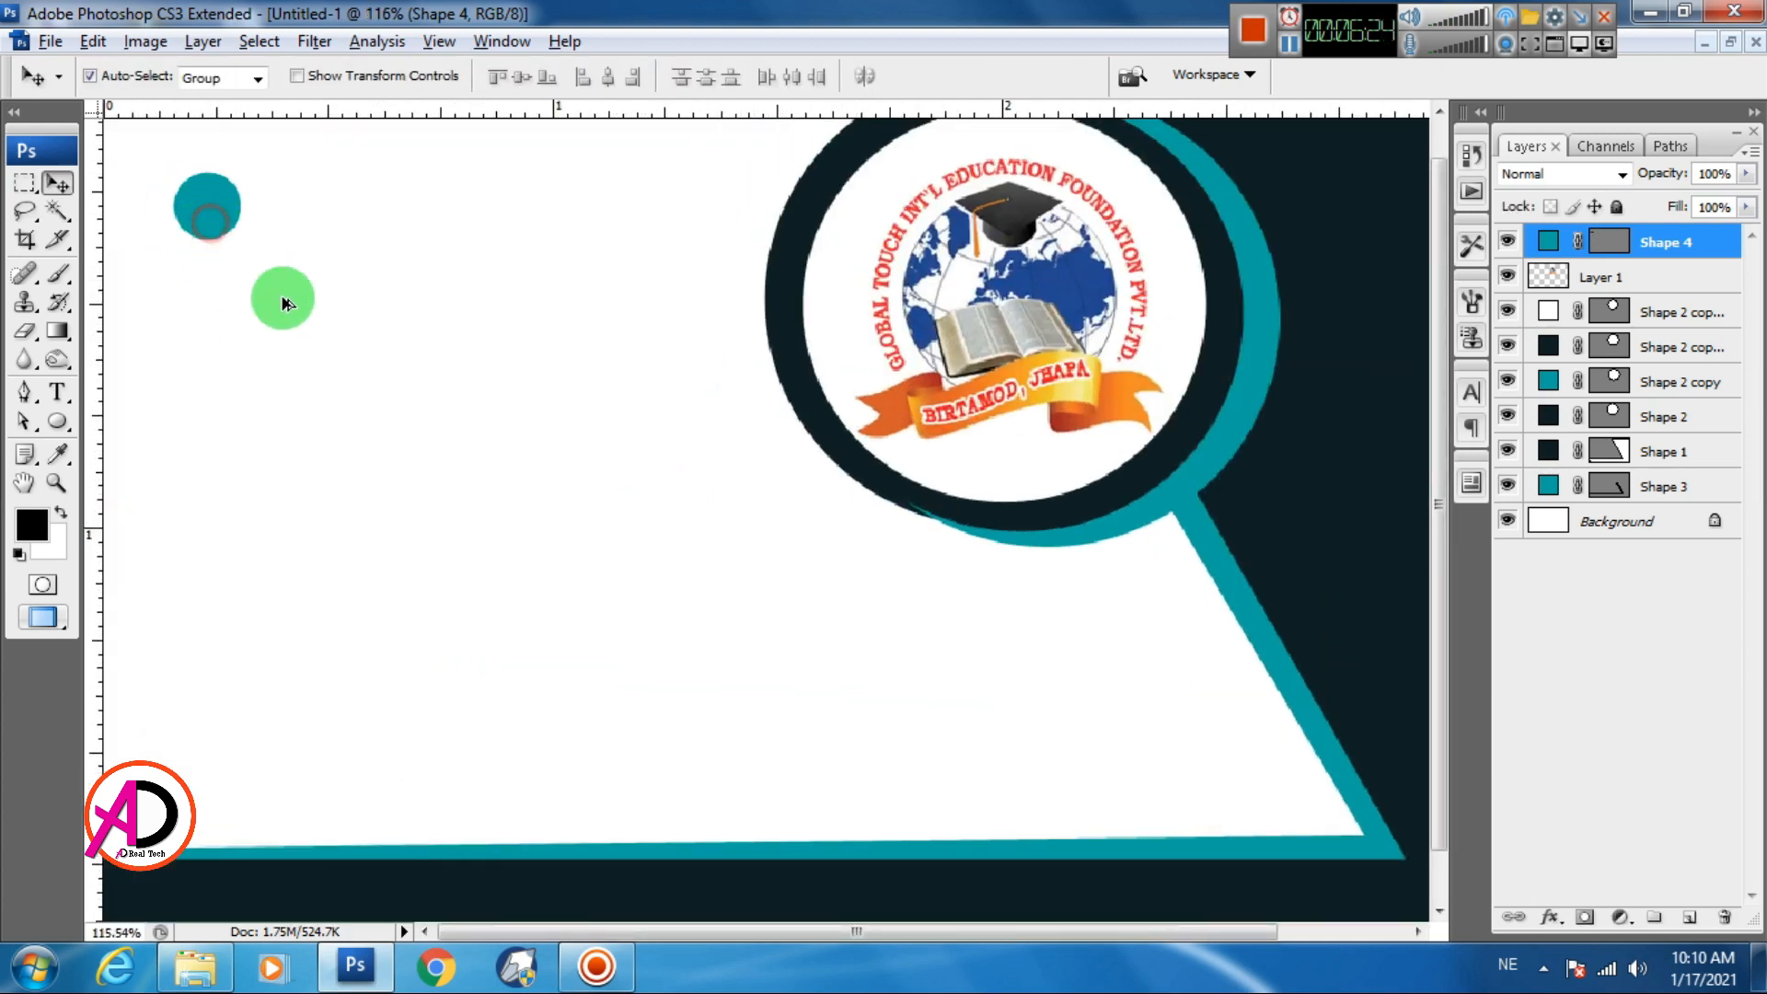
scroll(333, 376, "down", 3)
key("f")
left_click_drag(424, 384, 481, 403)
scroll(660, 464, "up", 2)
left_click_drag(662, 466, 592, 461)
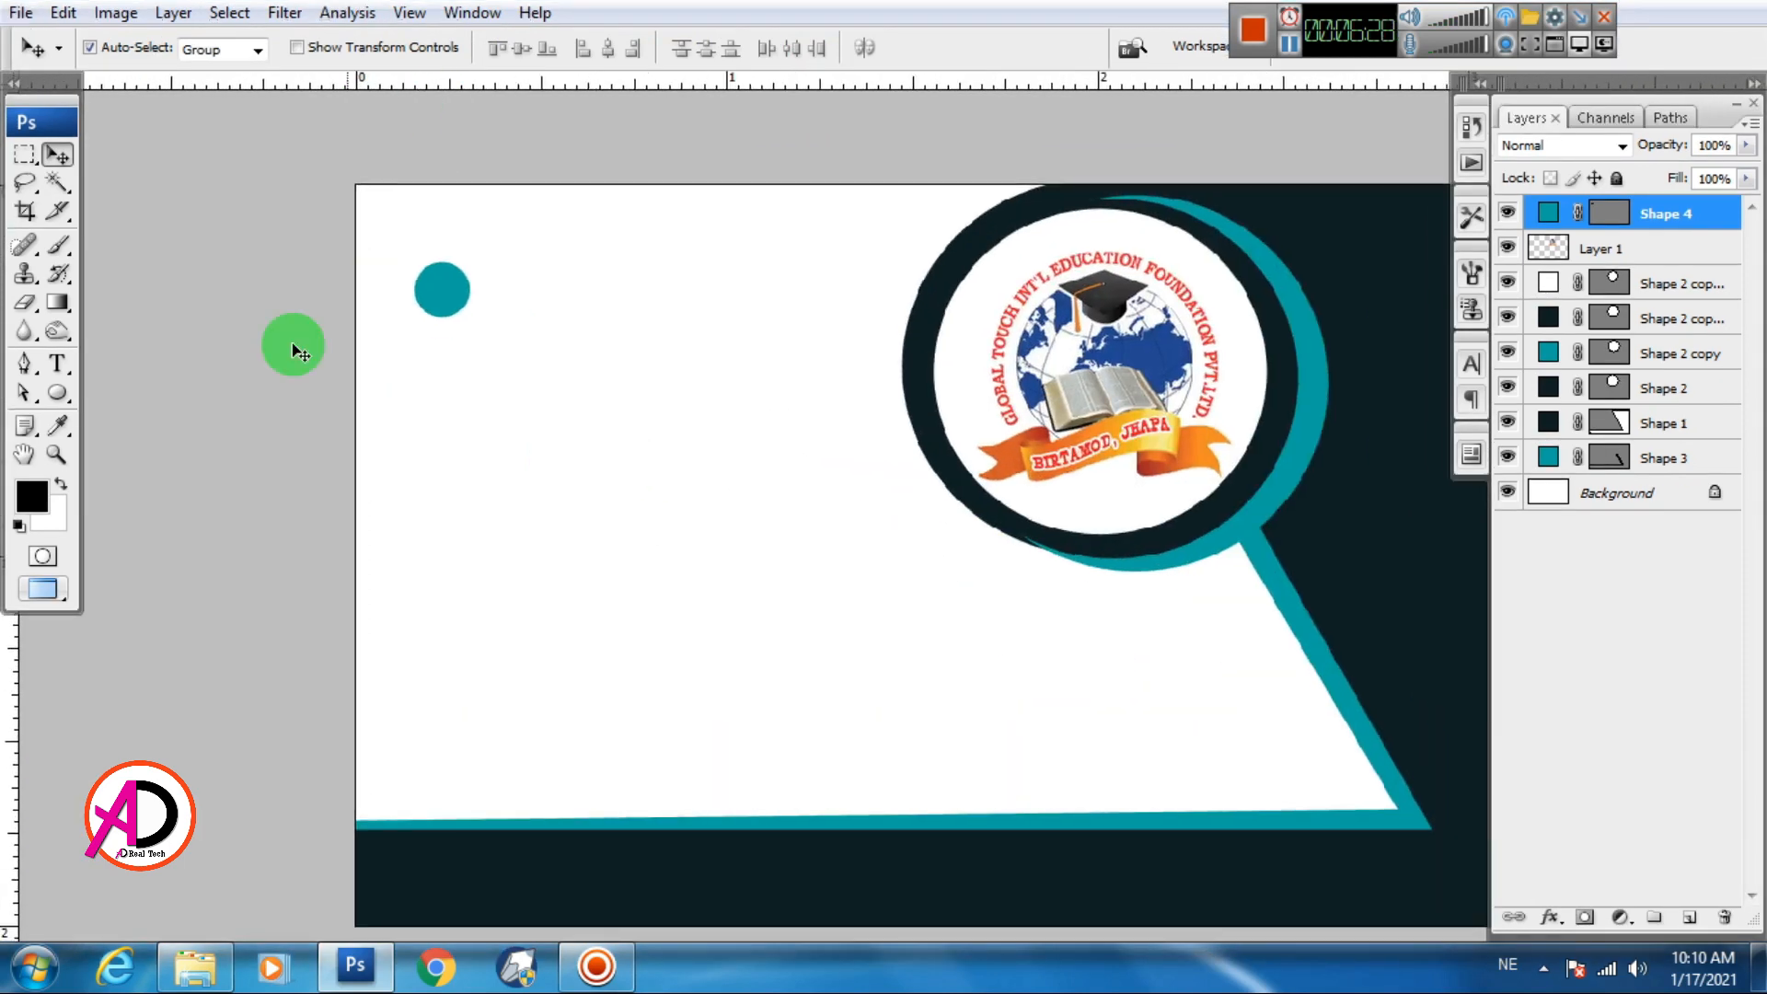
left_click_drag(67, 405, 169, 536)
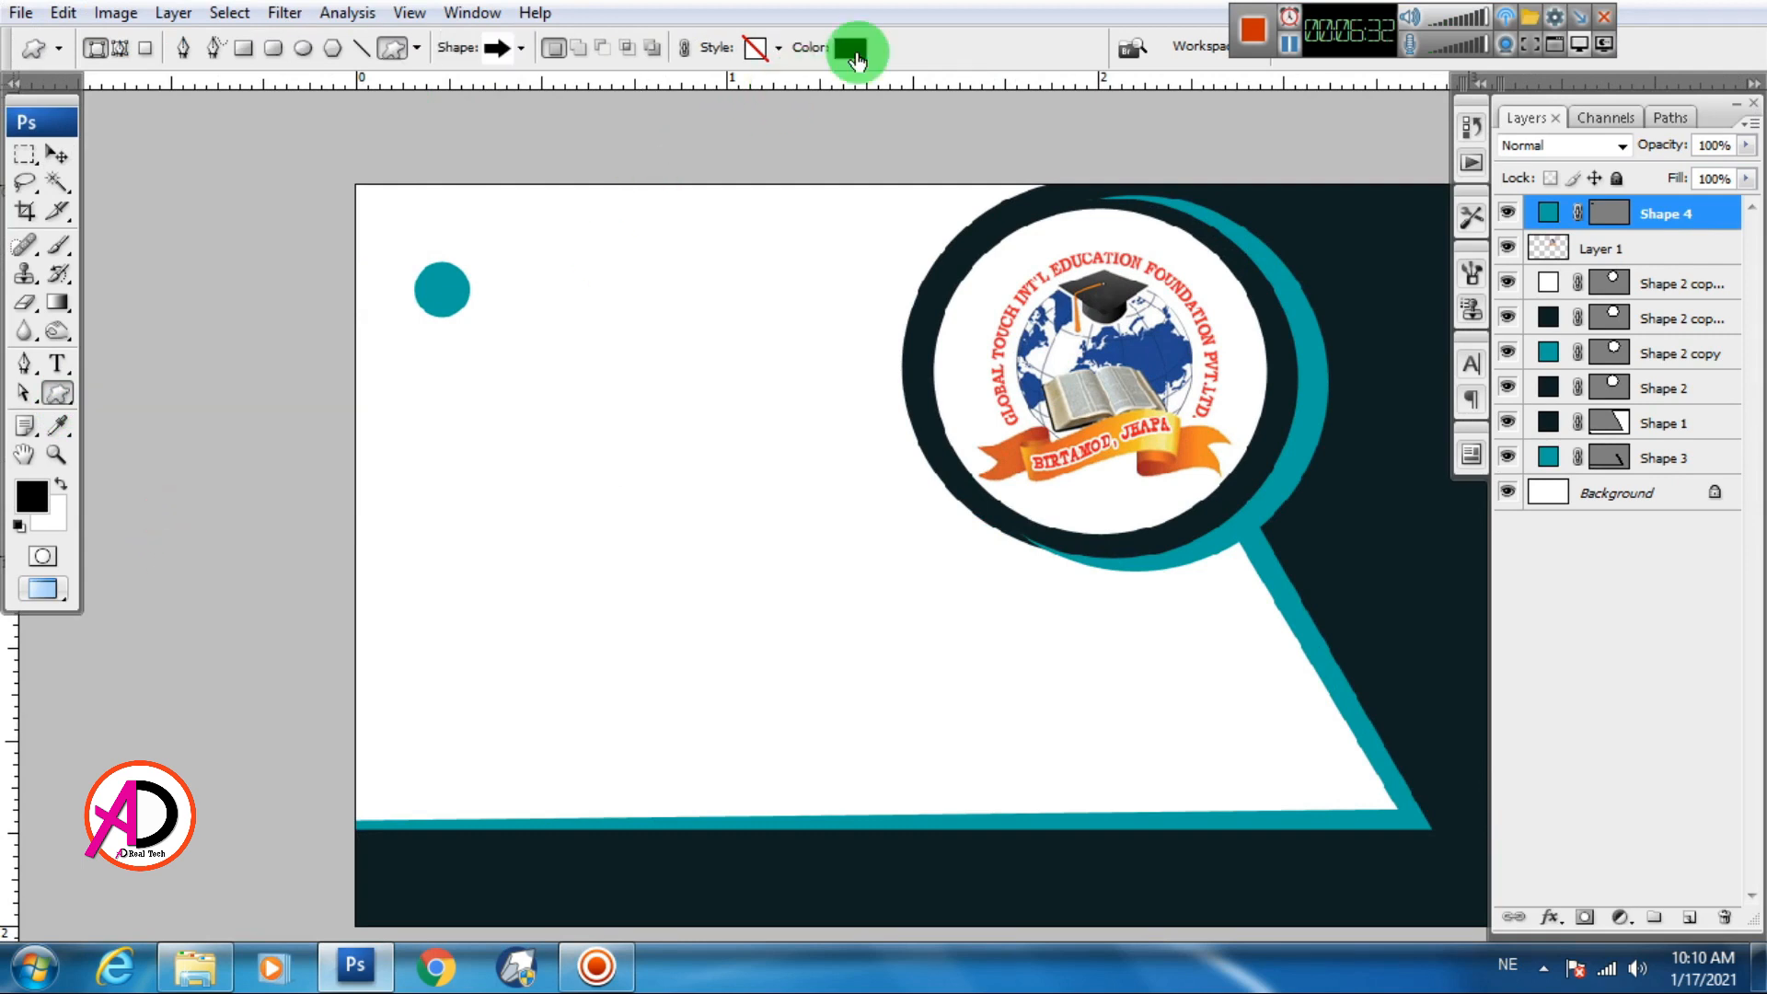
Load the All custom shape set and choose the Triangle shape
left_click(522, 51)
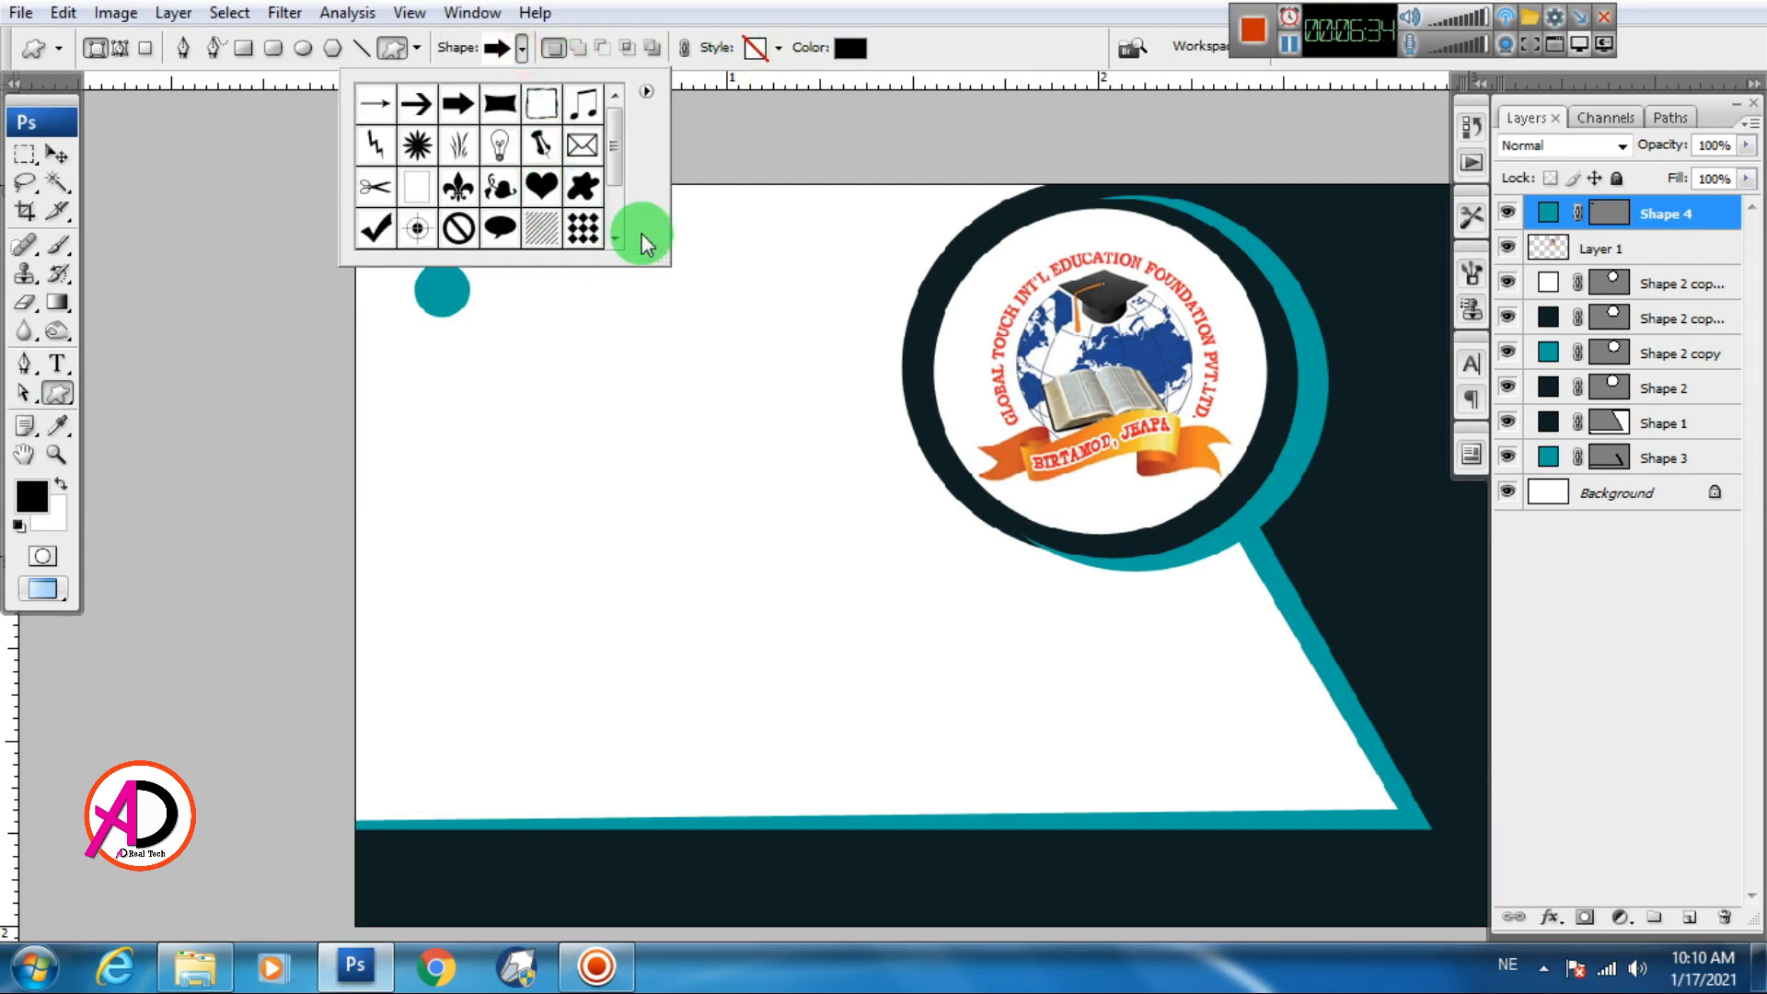
left_click(647, 92)
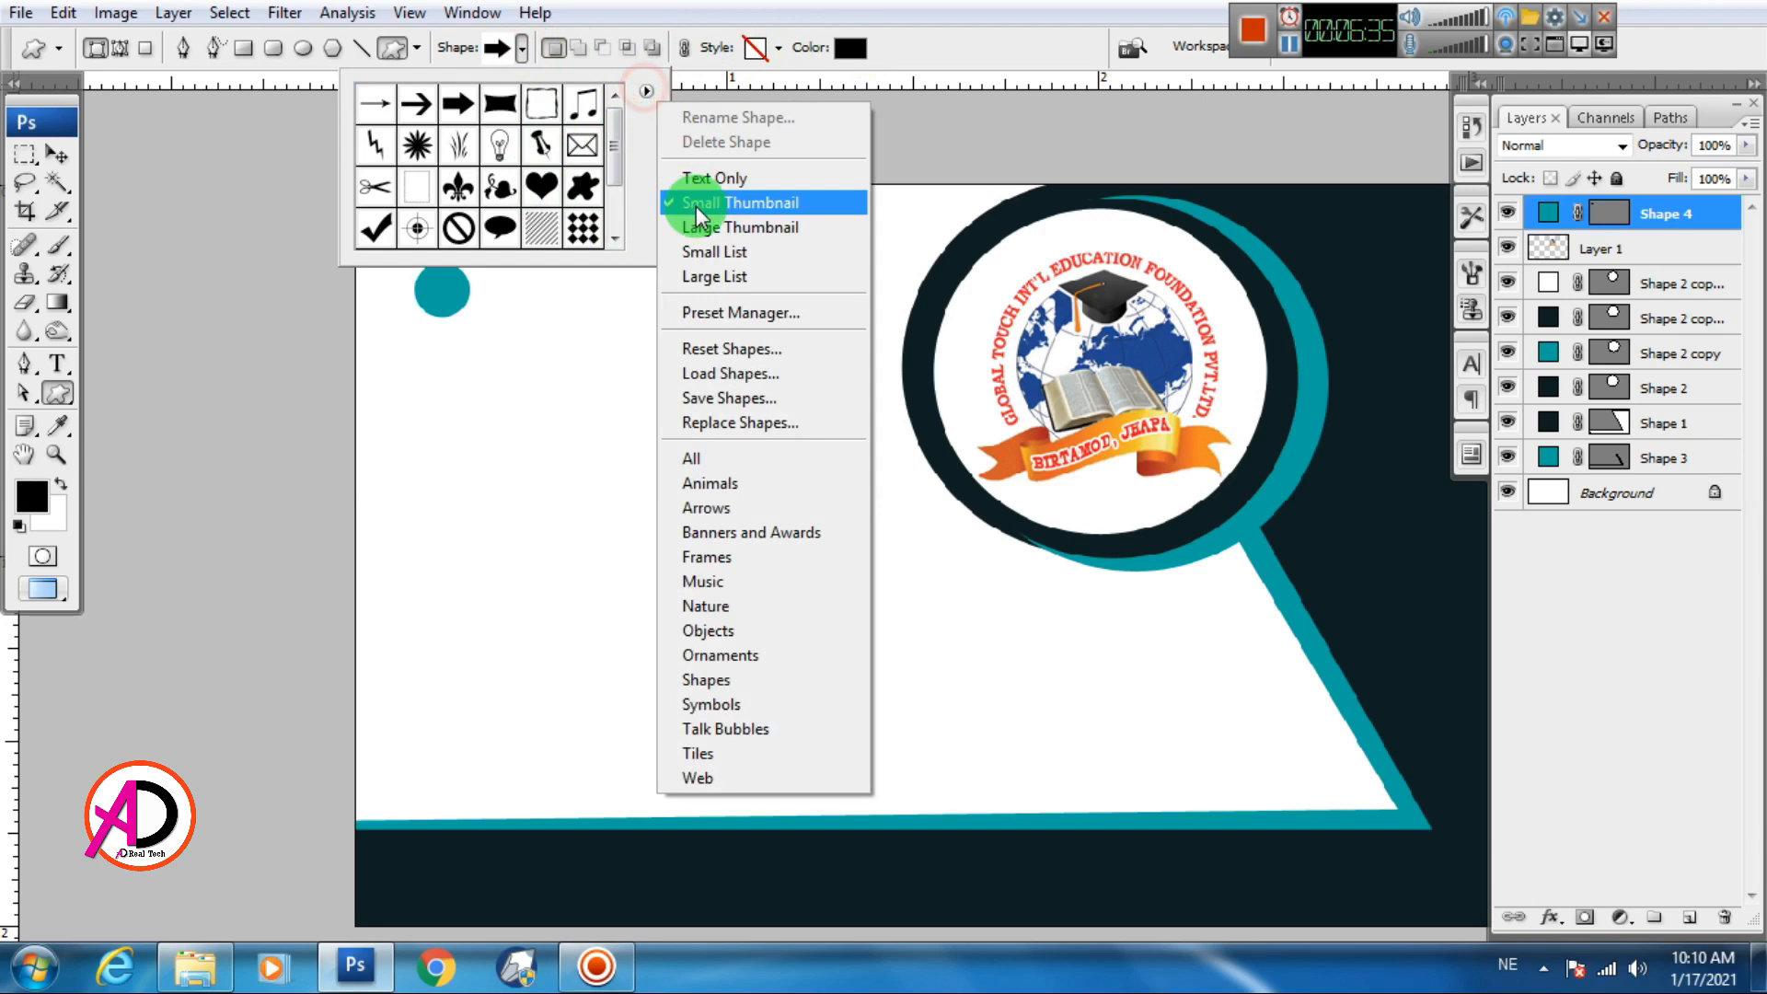
left_click(718, 466)
left_click(776, 383)
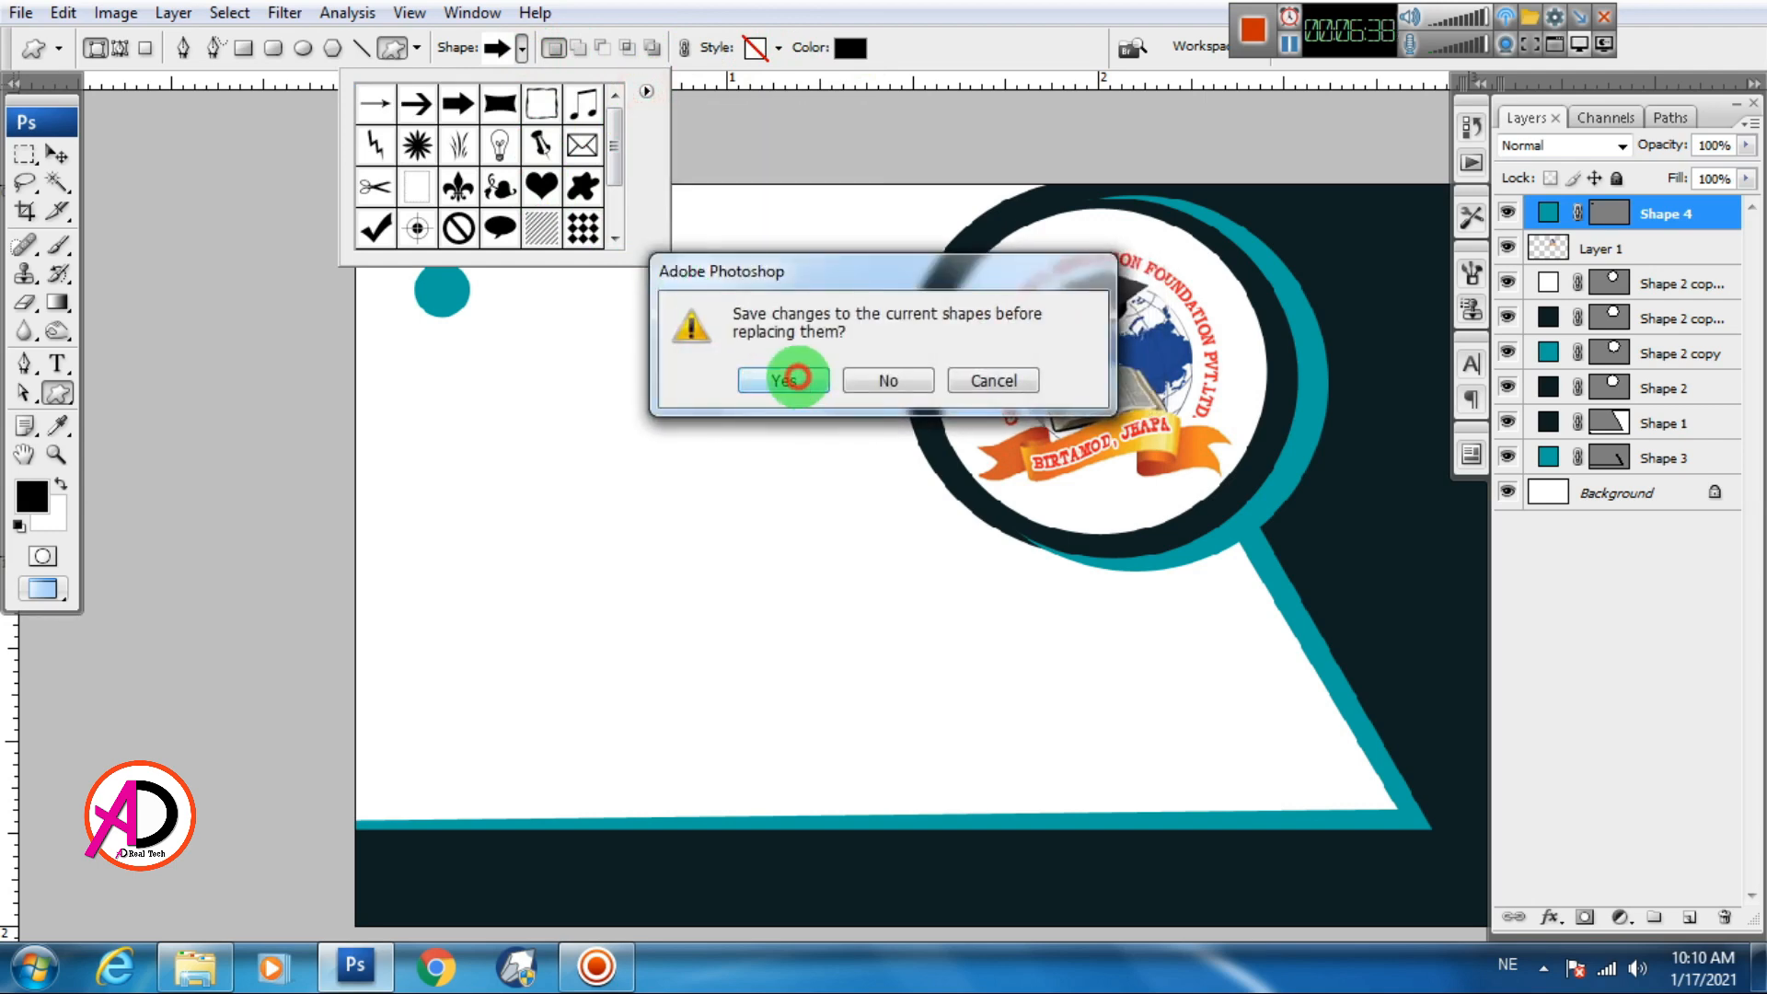
left_click(797, 377)
key("Return")
left_click_drag(668, 269, 891, 773)
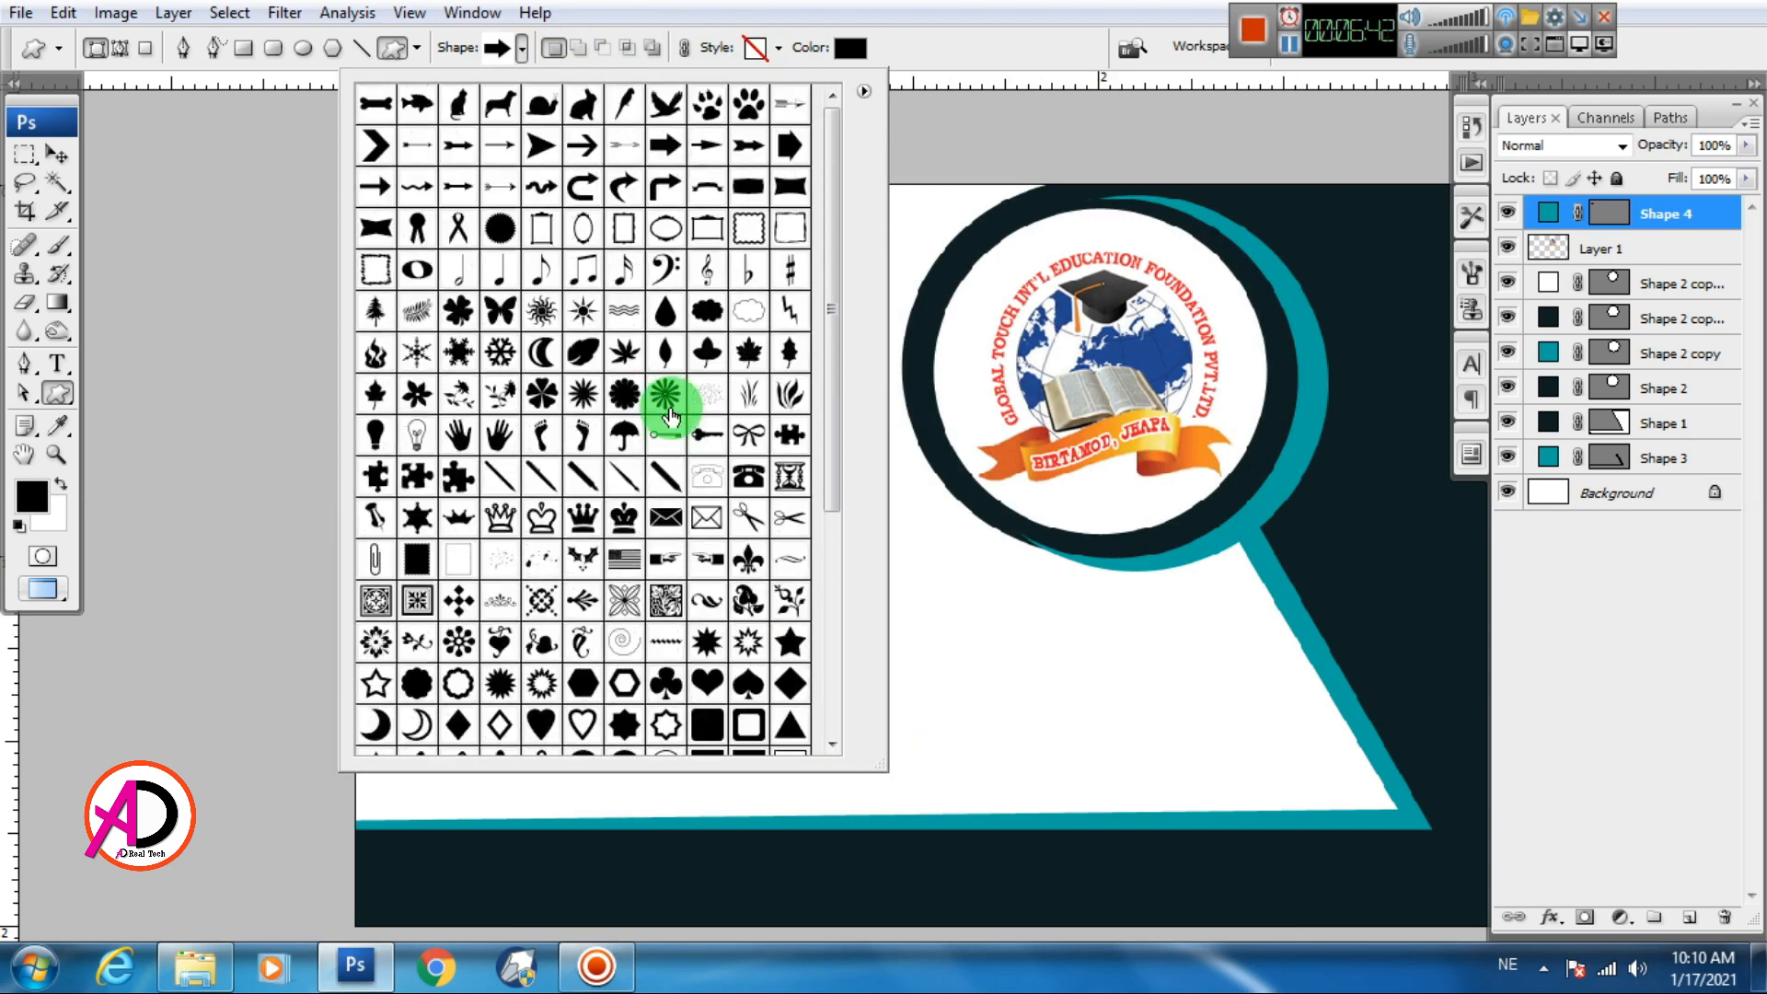
scroll(663, 422, "down", 1)
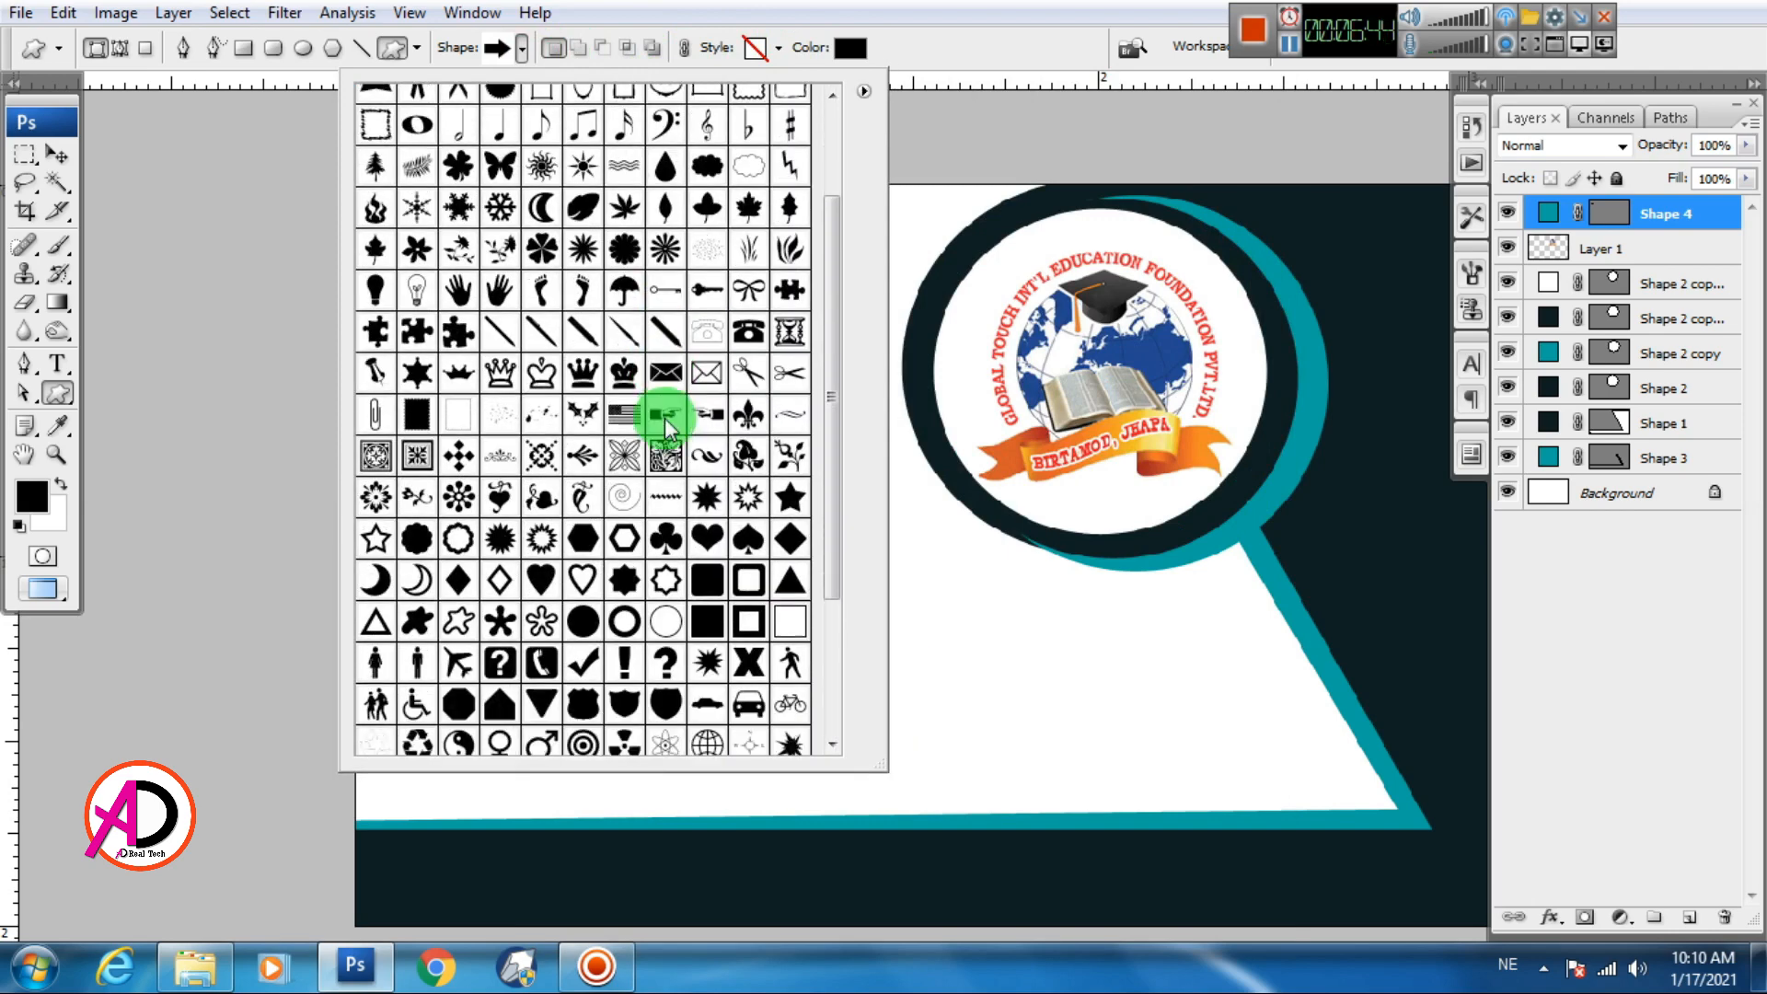
scroll(655, 462, "down", 1)
left_click(790, 478)
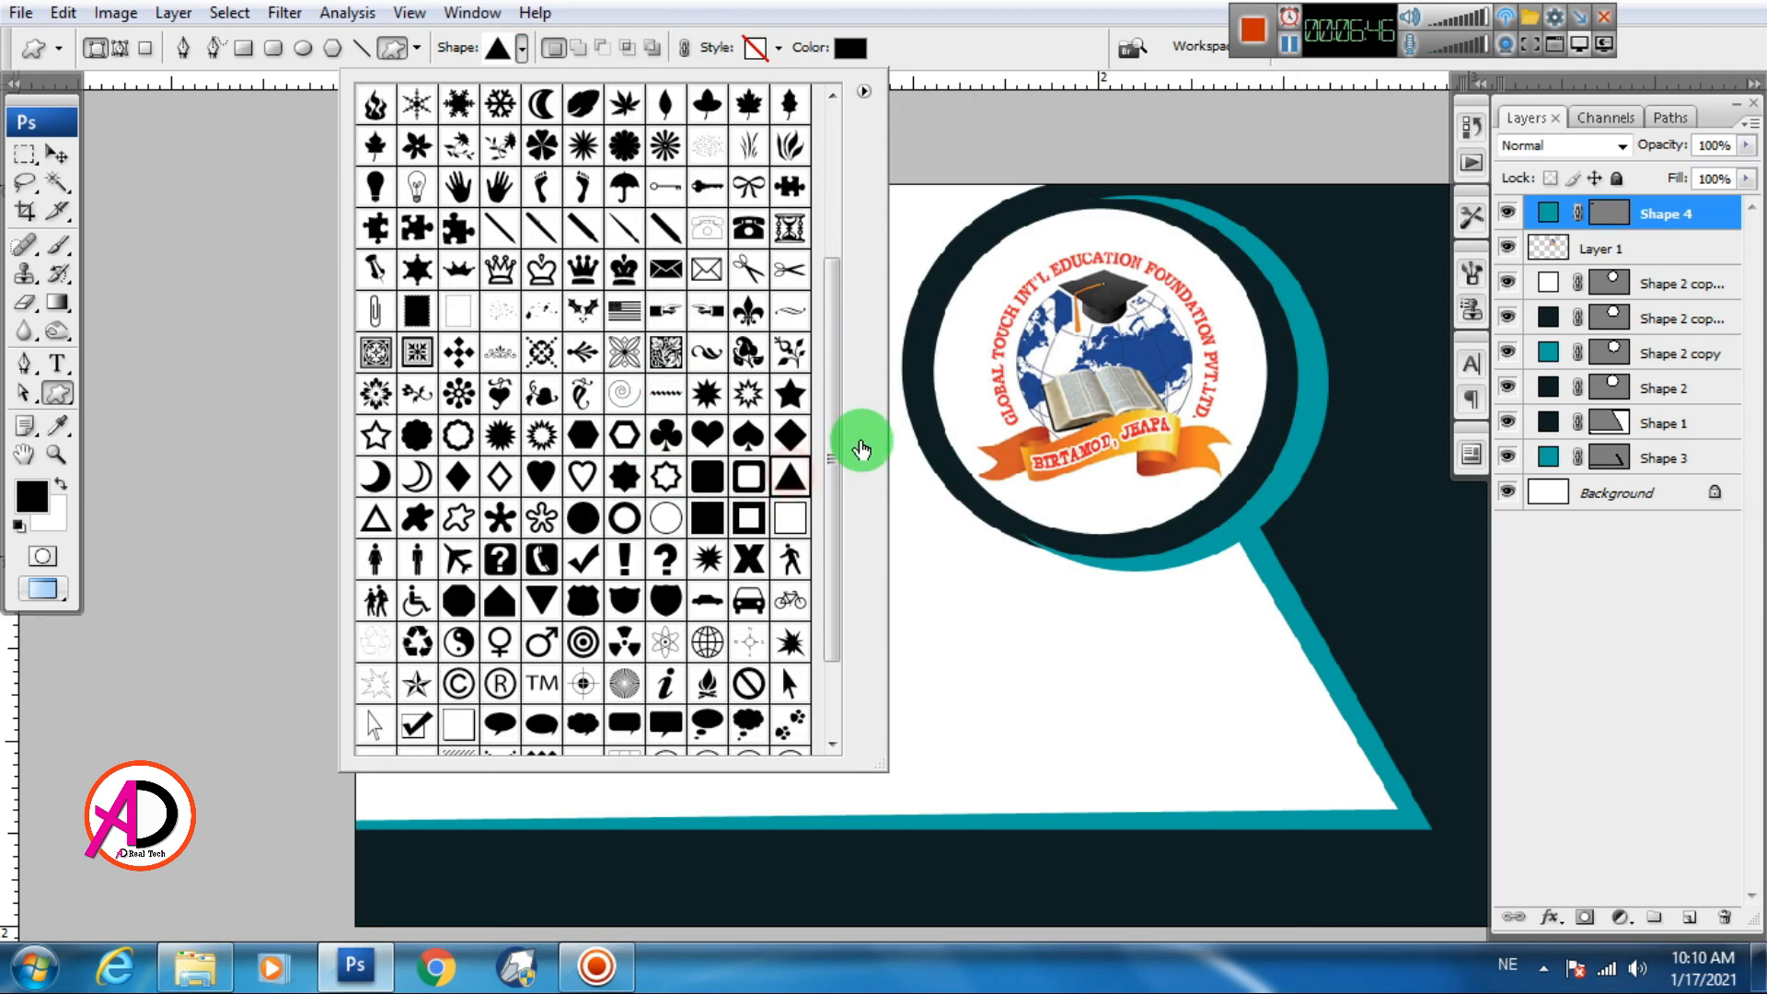
left_click(893, 438)
Draw a teal #01a7a5 triangle under the circle and place Shape 5 below Shape 4
left_click_drag(500, 352, 577, 418)
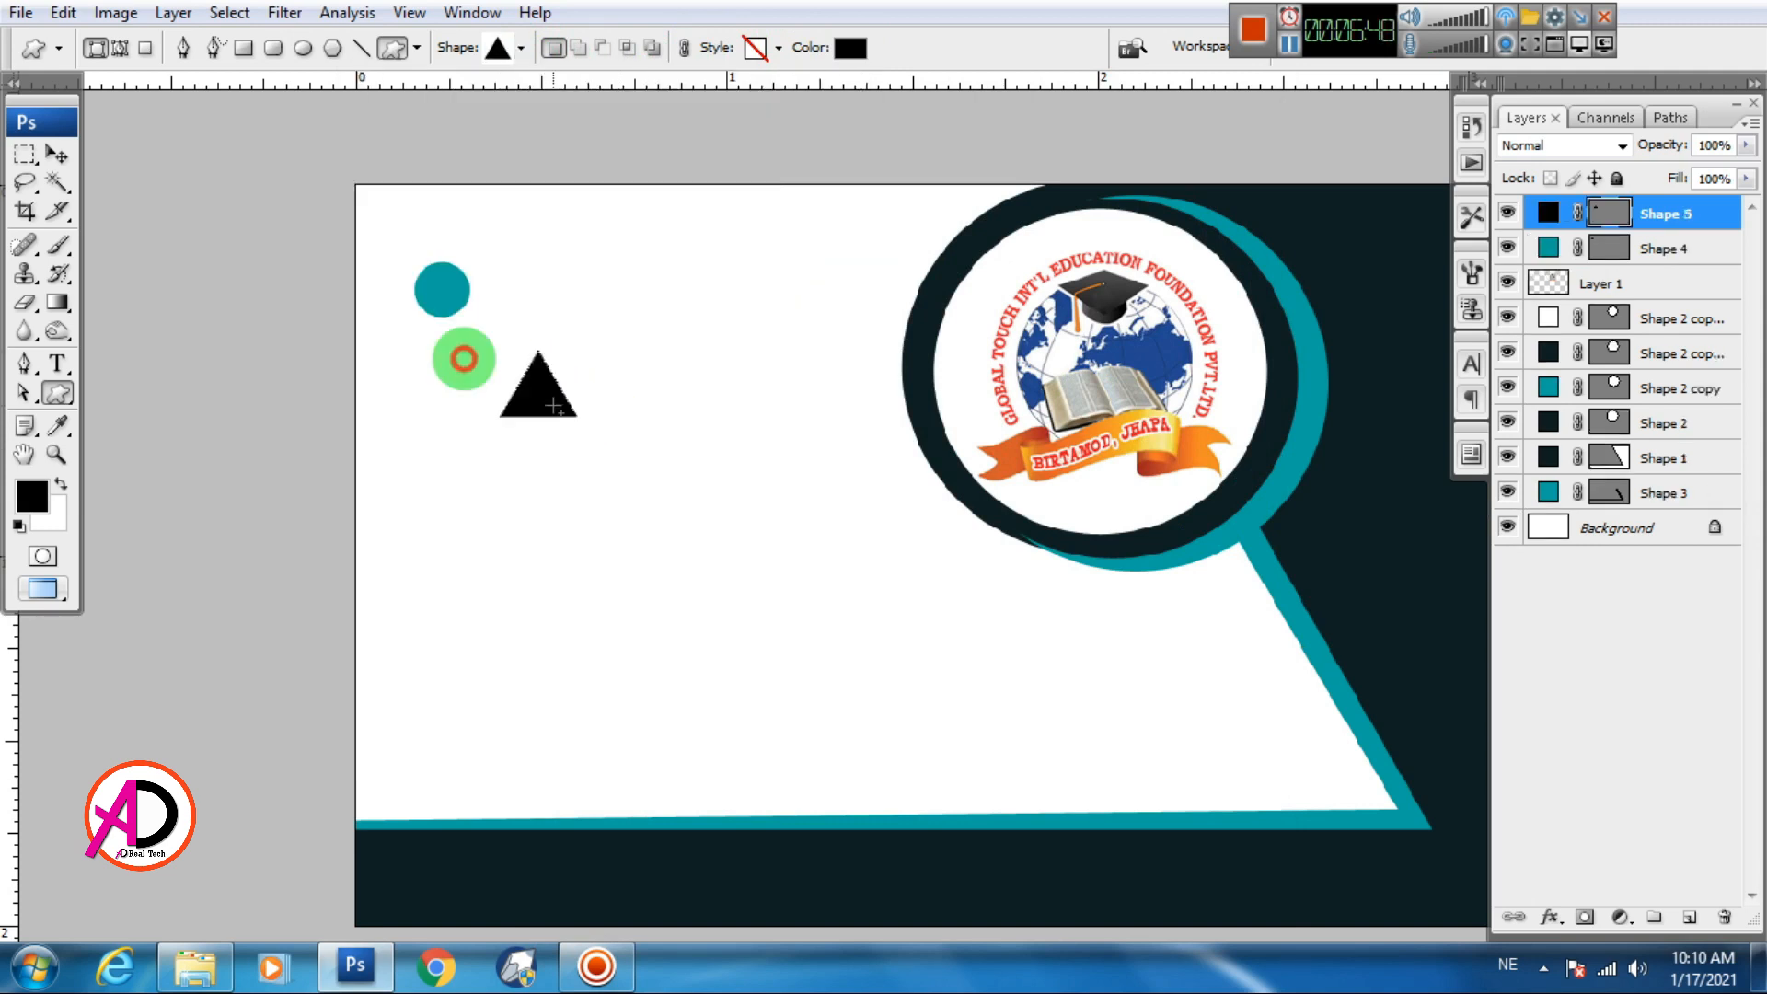
left_click(820, 44)
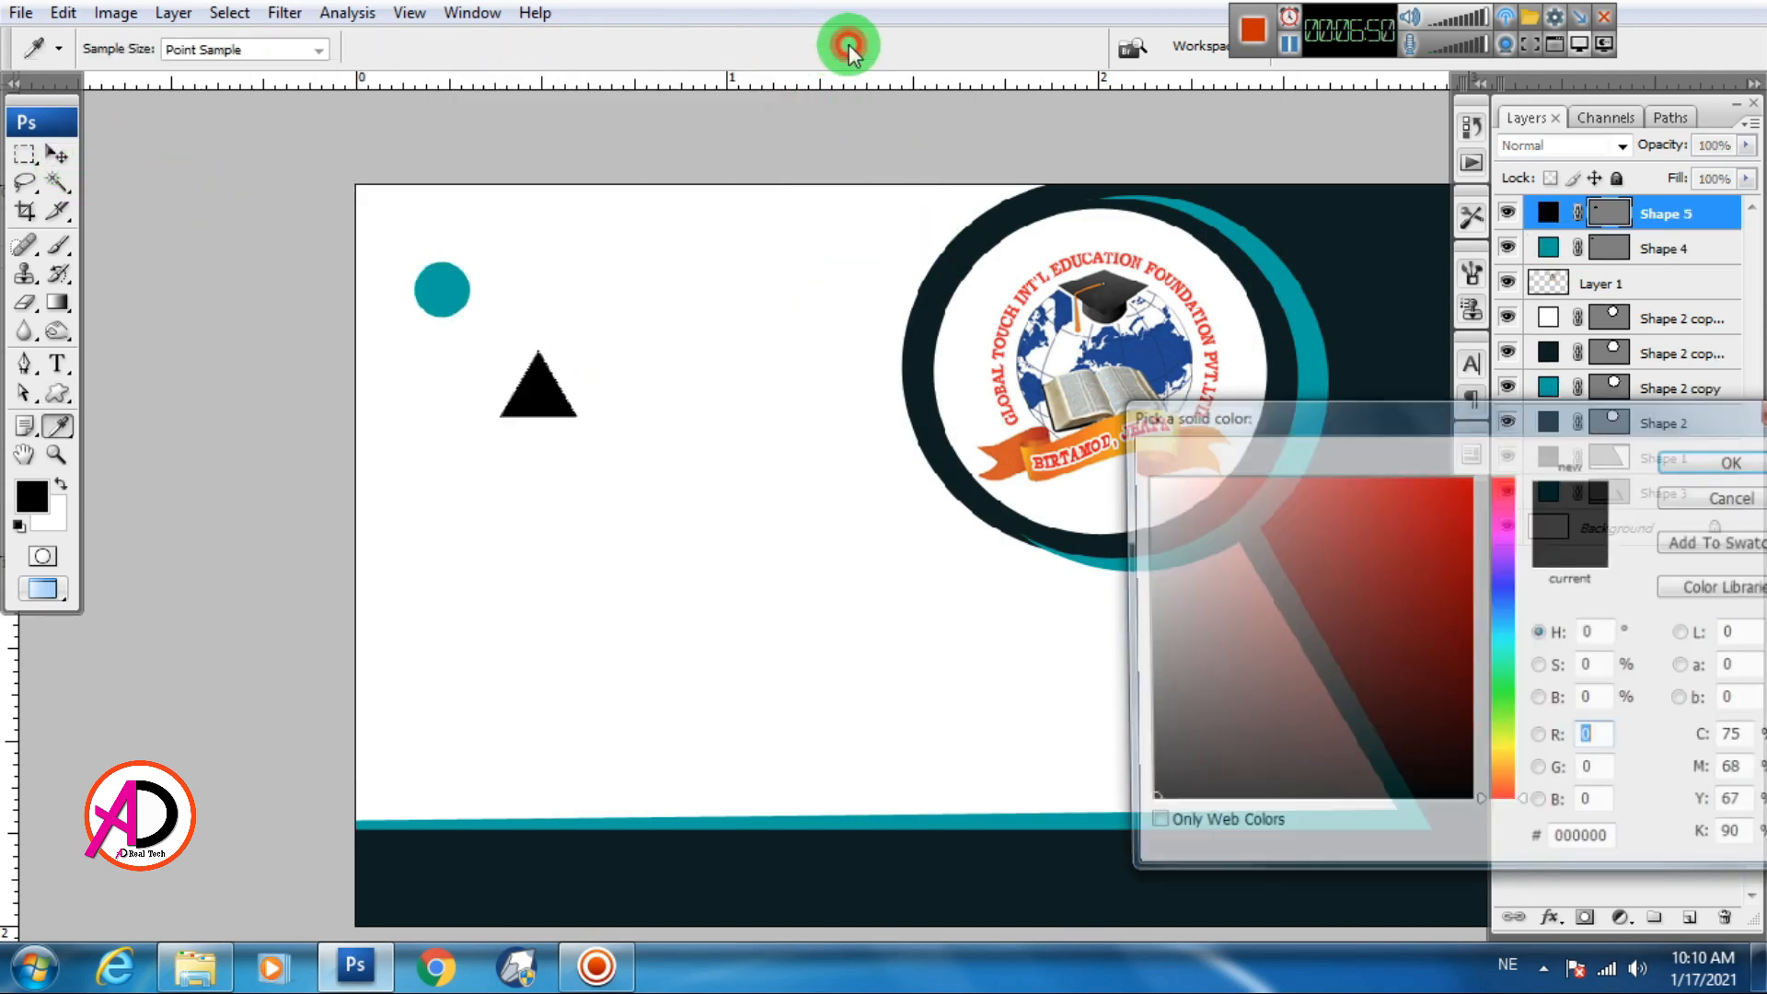
left_click(438, 288)
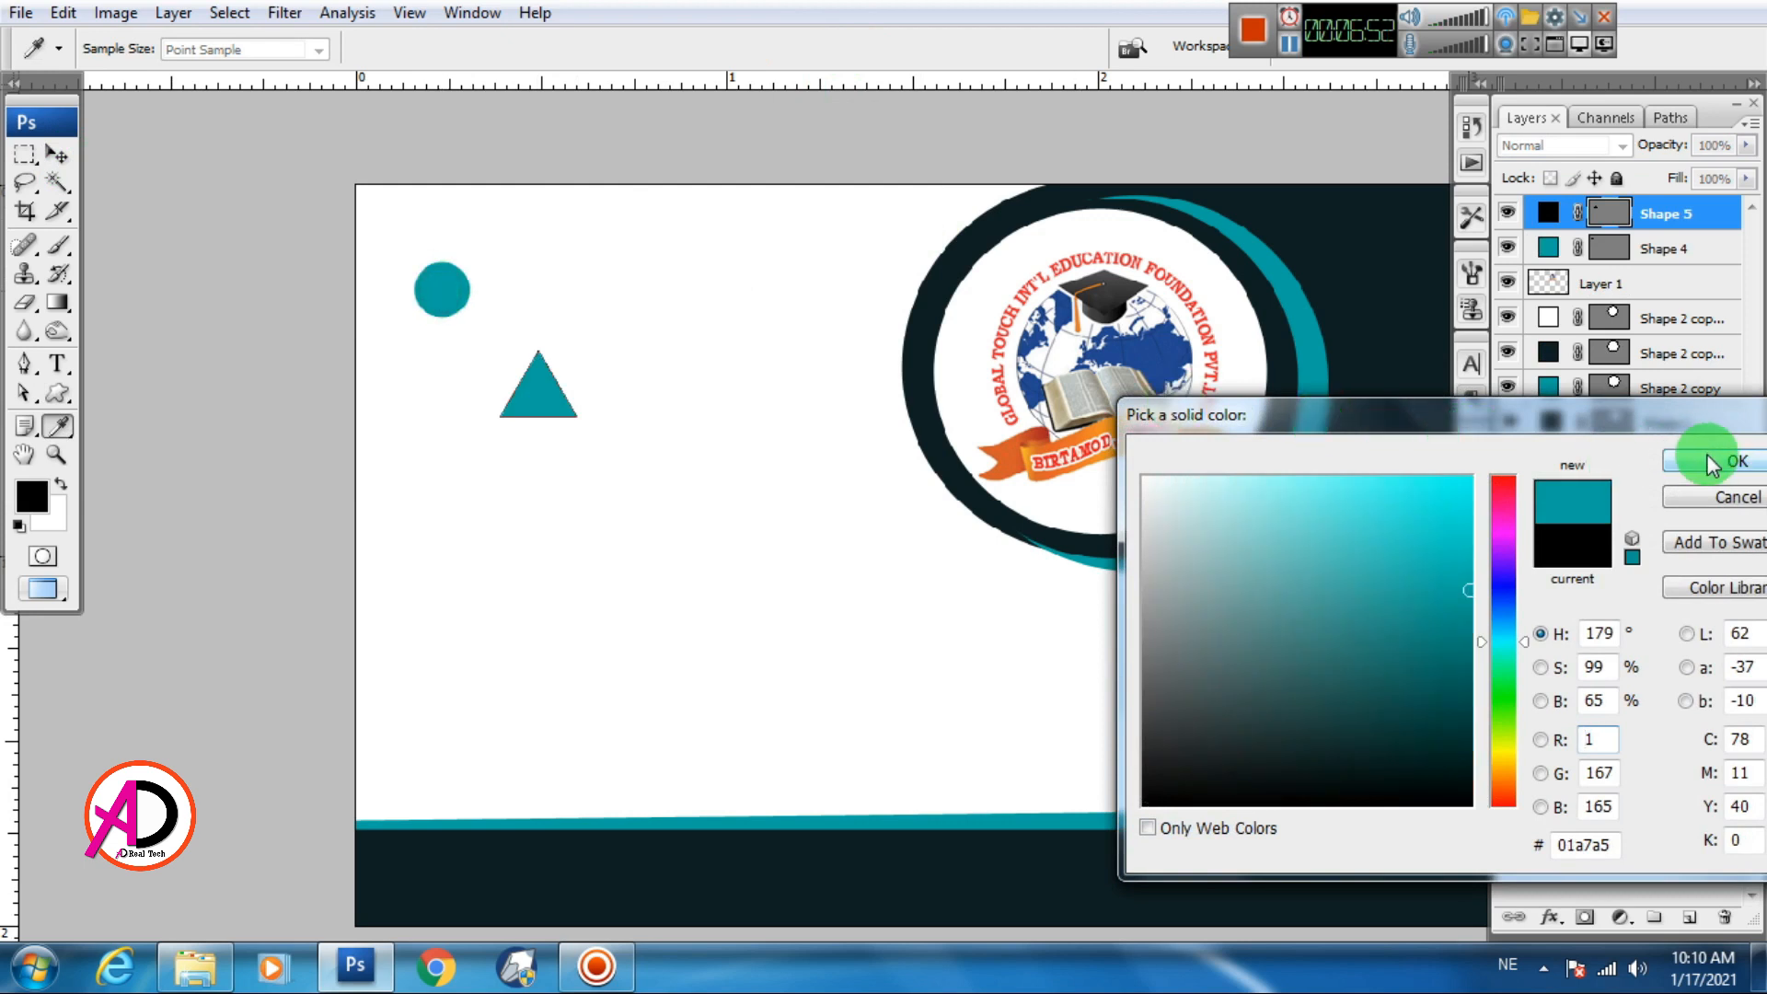
left_click(1710, 463)
left_click(25, 154)
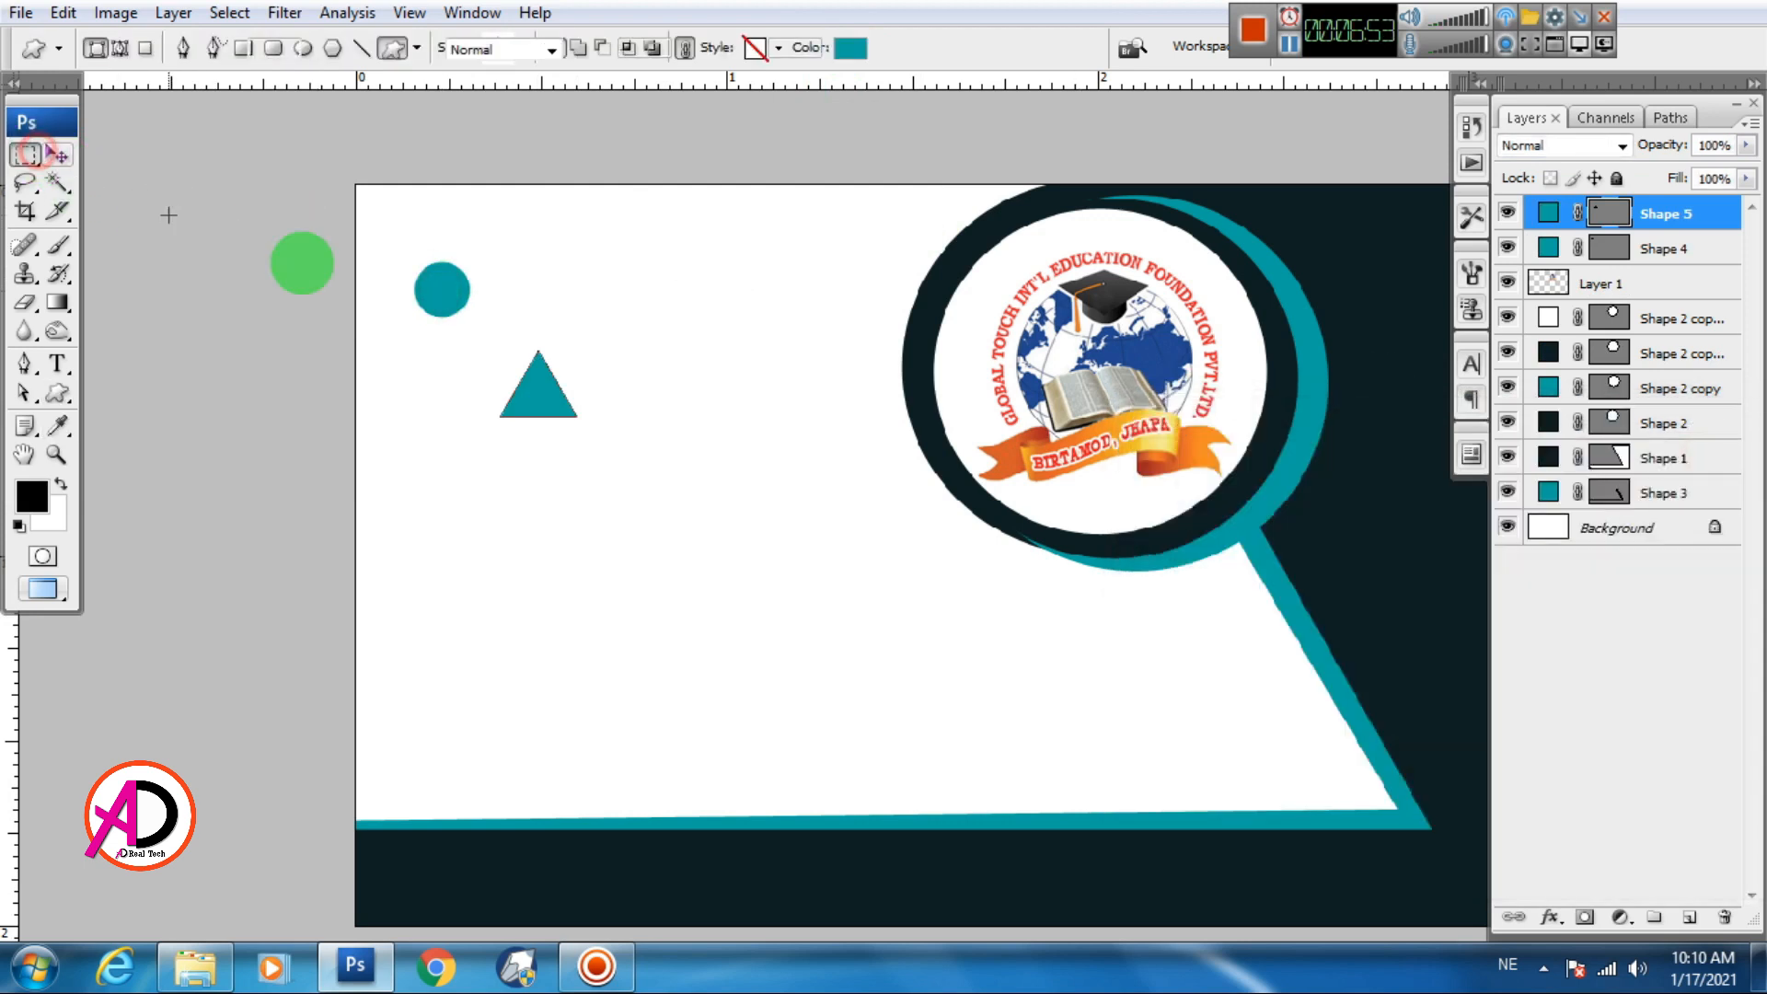
left_click(72, 166)
left_click_drag(537, 440, 443, 335)
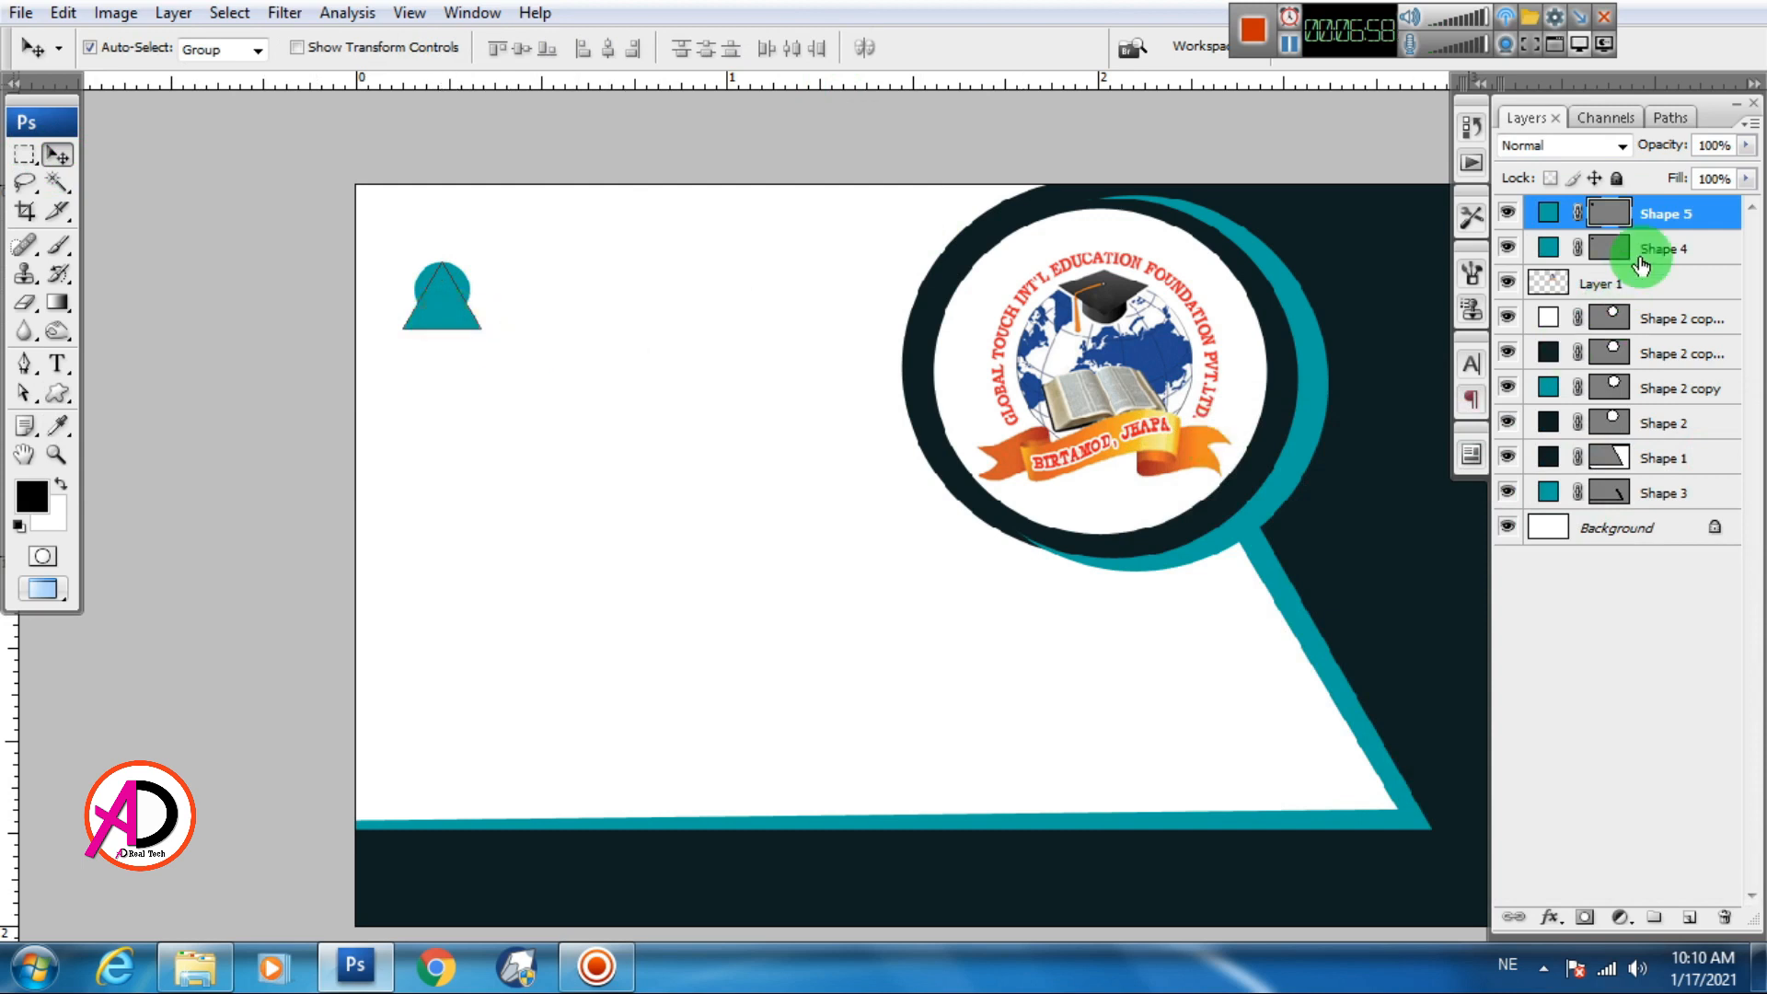
left_click_drag(1641, 265, 1713, 274)
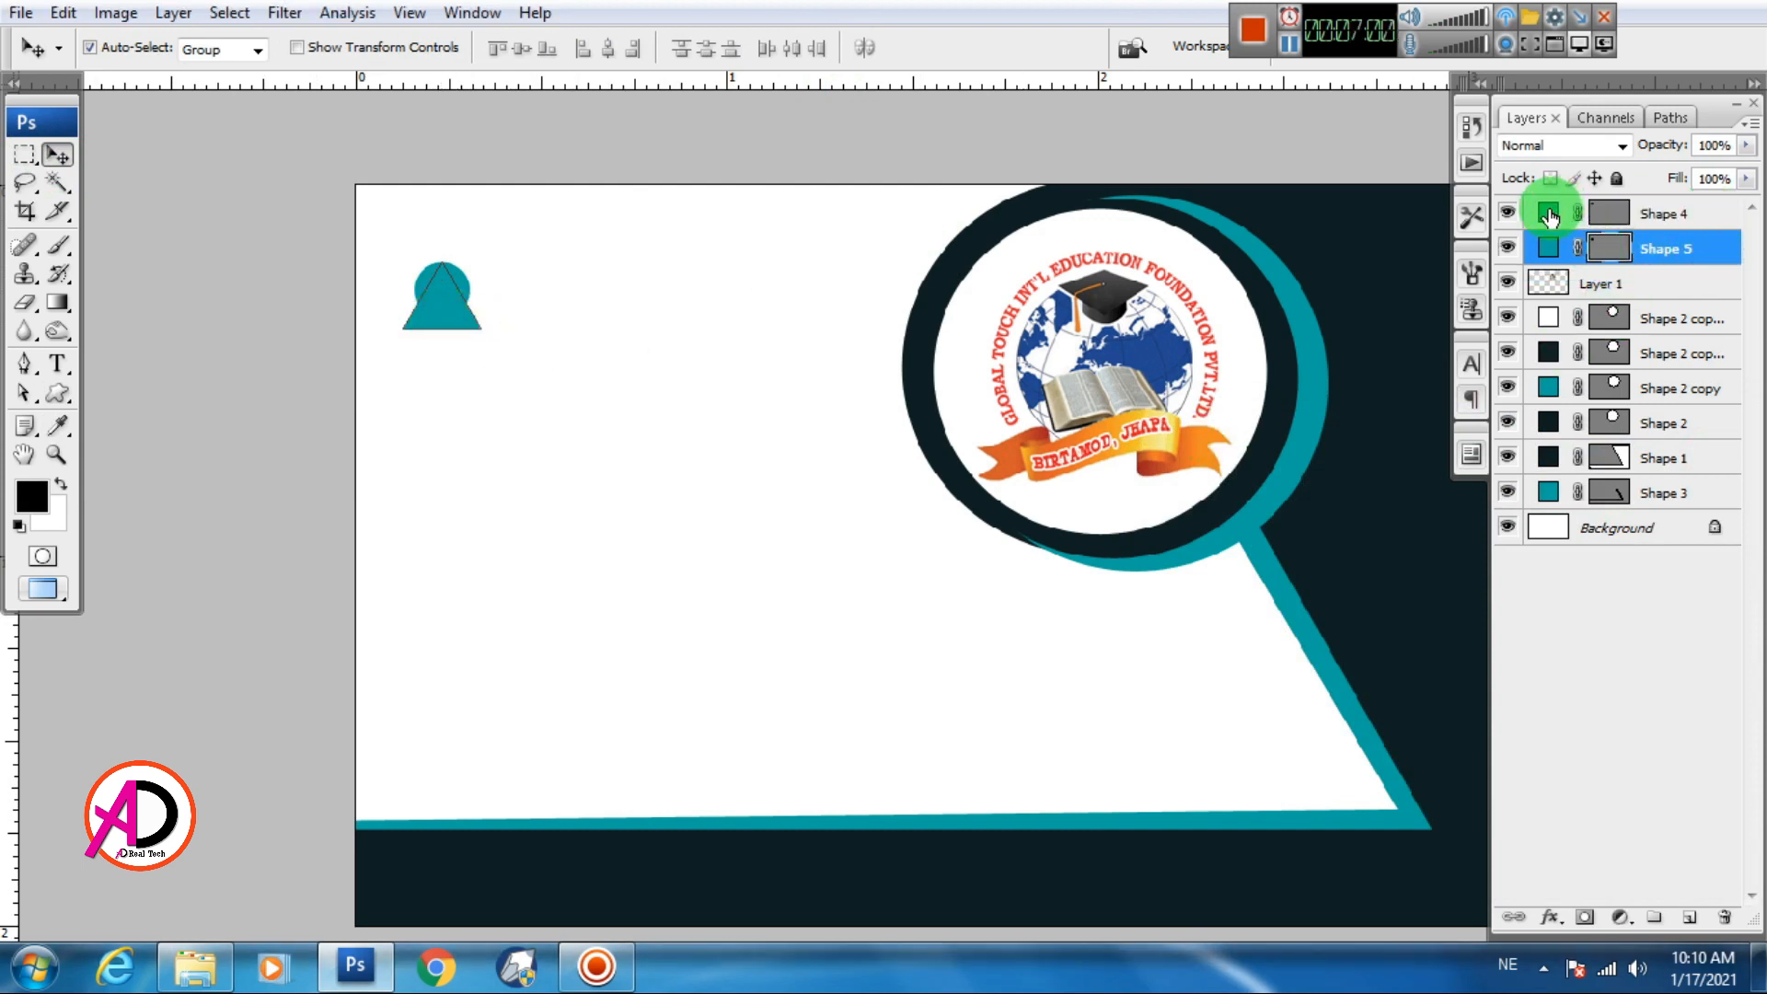
Add a white Stroke layer effect to the teal circle, Shape 4
left_click(690, 379)
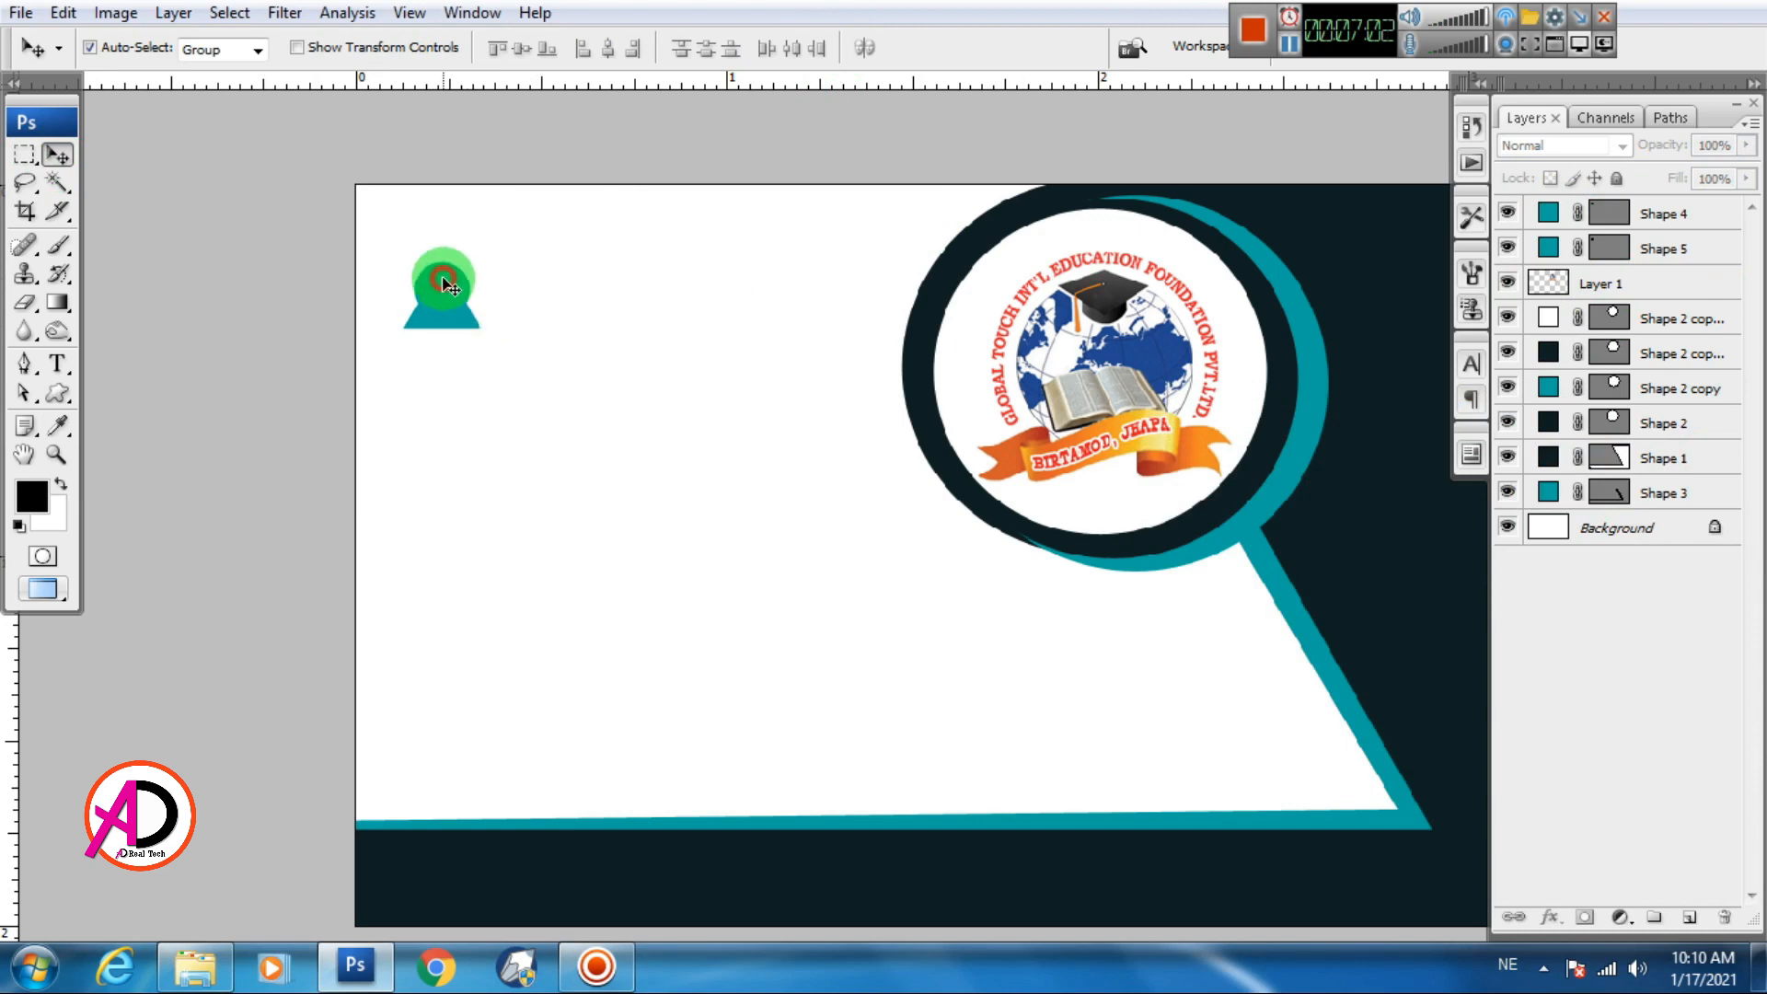
left_click(445, 281)
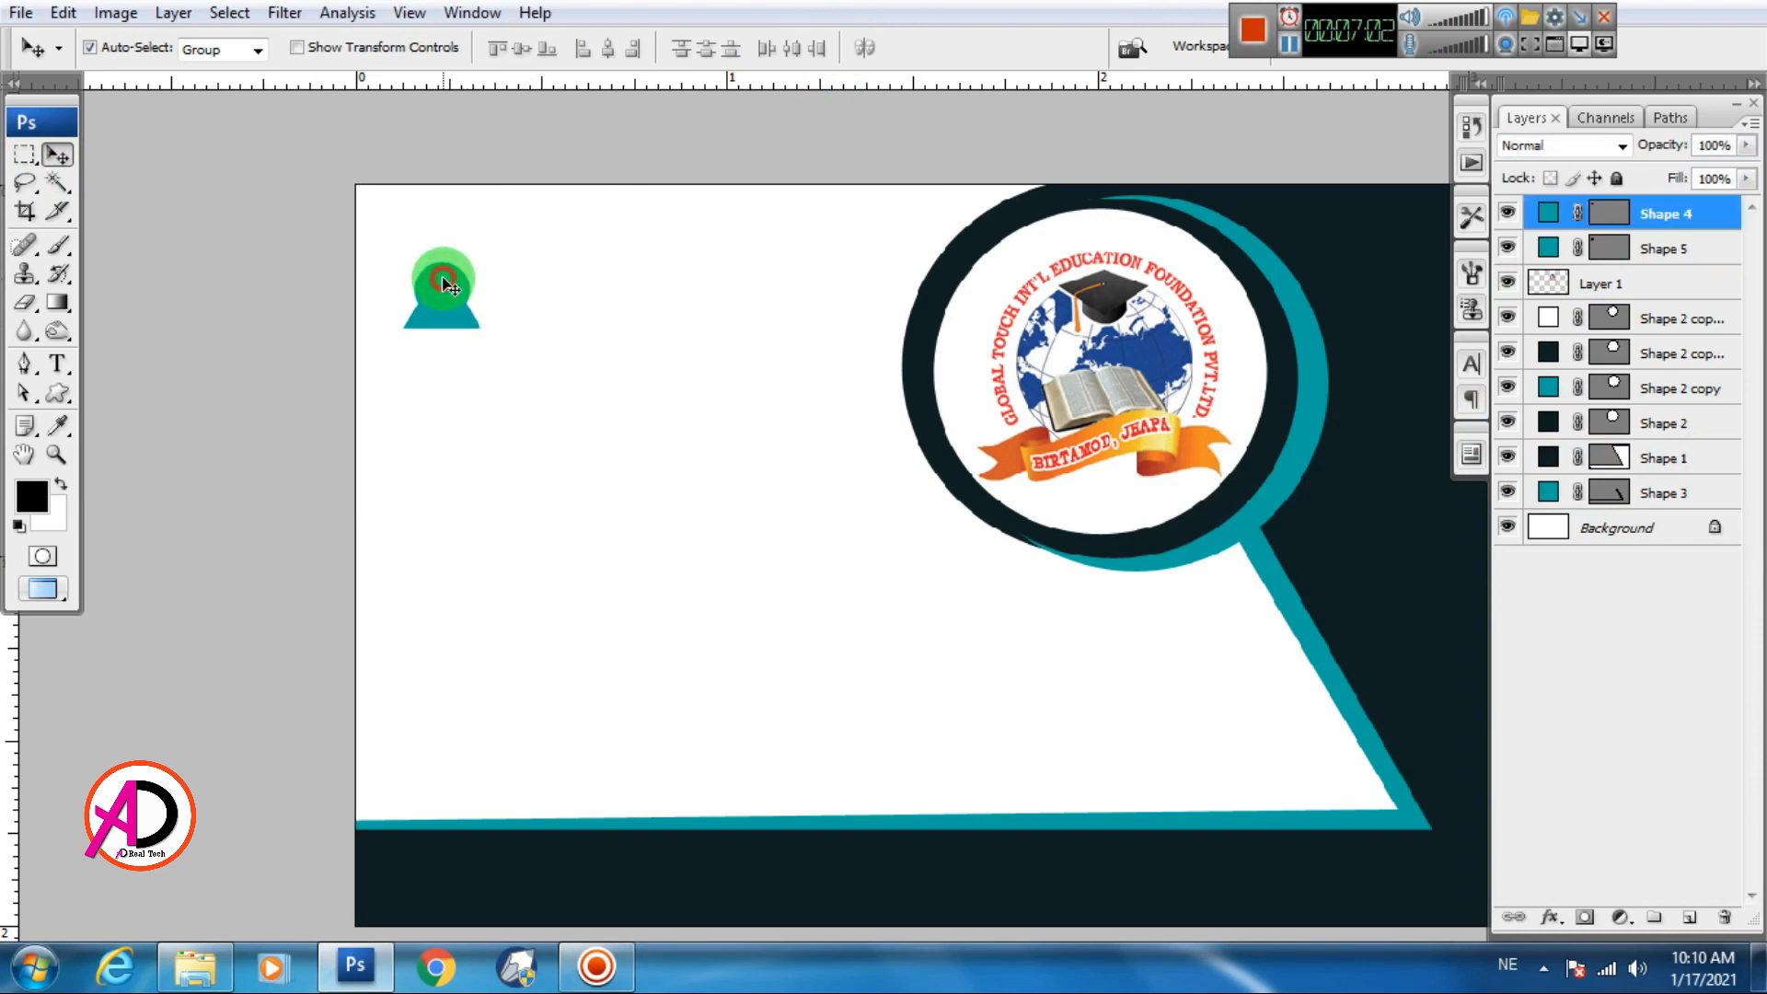
left_click(1556, 920)
left_click(1574, 898)
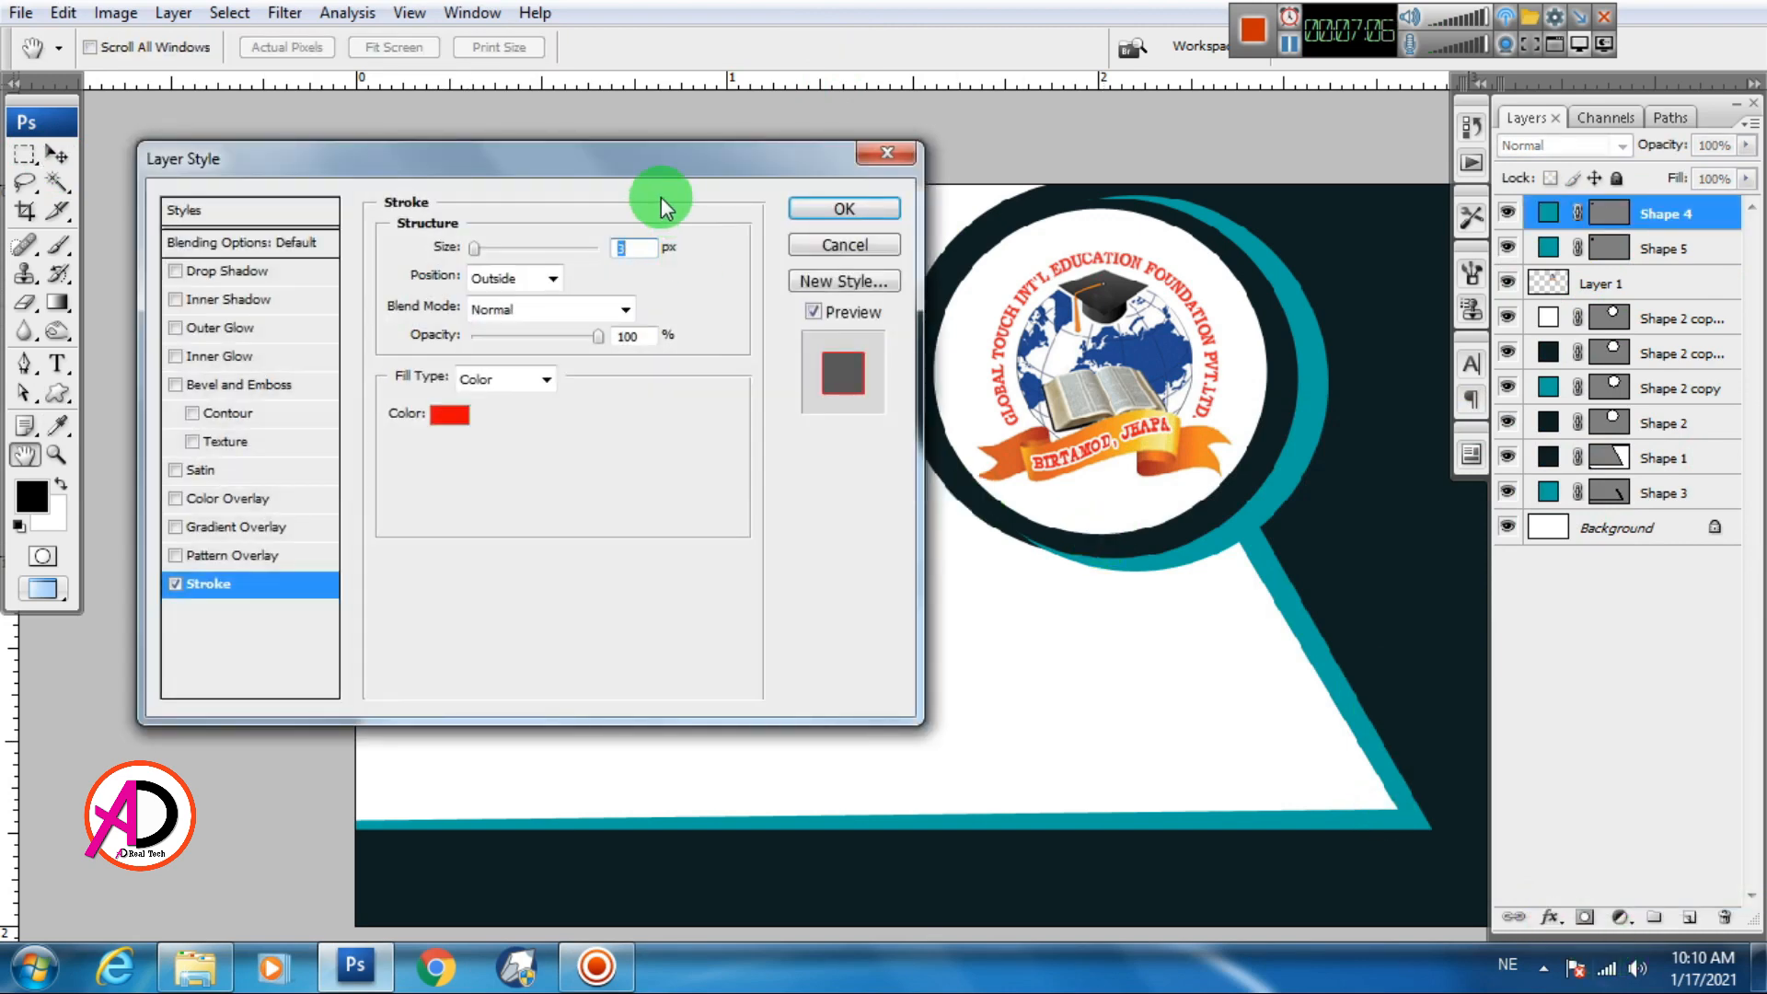
left_click_drag(633, 168, 1401, 318)
left_click(1219, 563)
left_click(1008, 442)
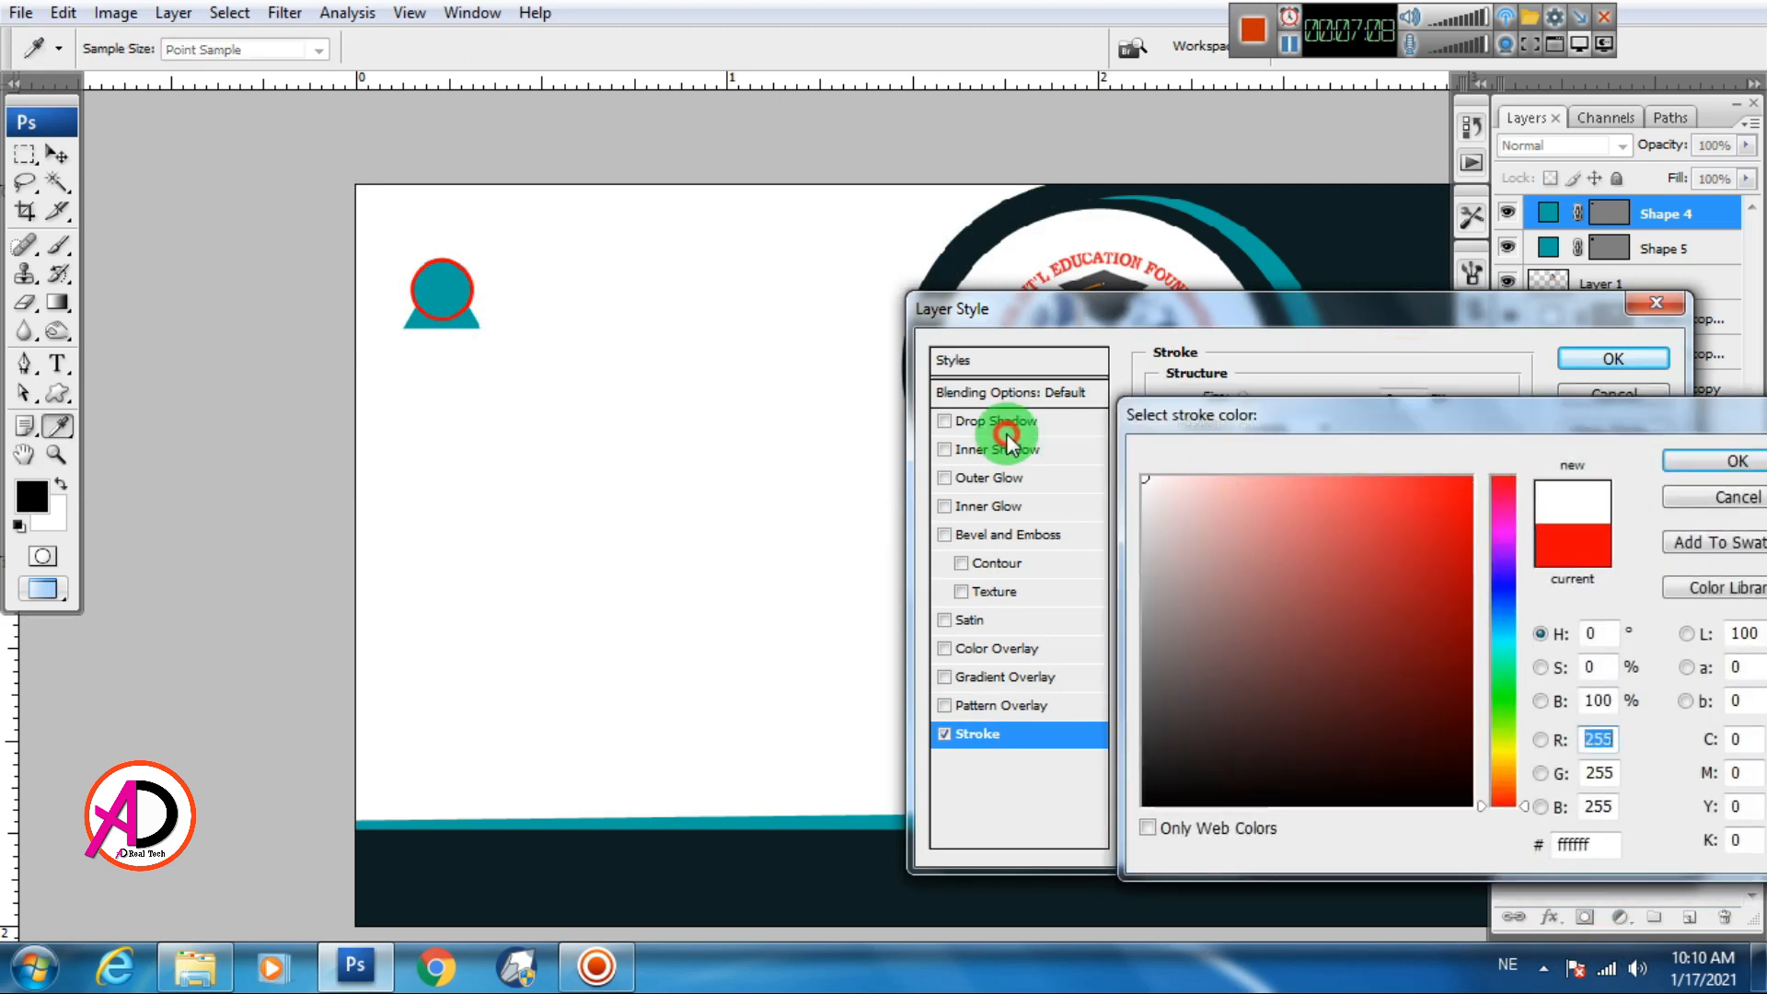
left_click(1705, 463)
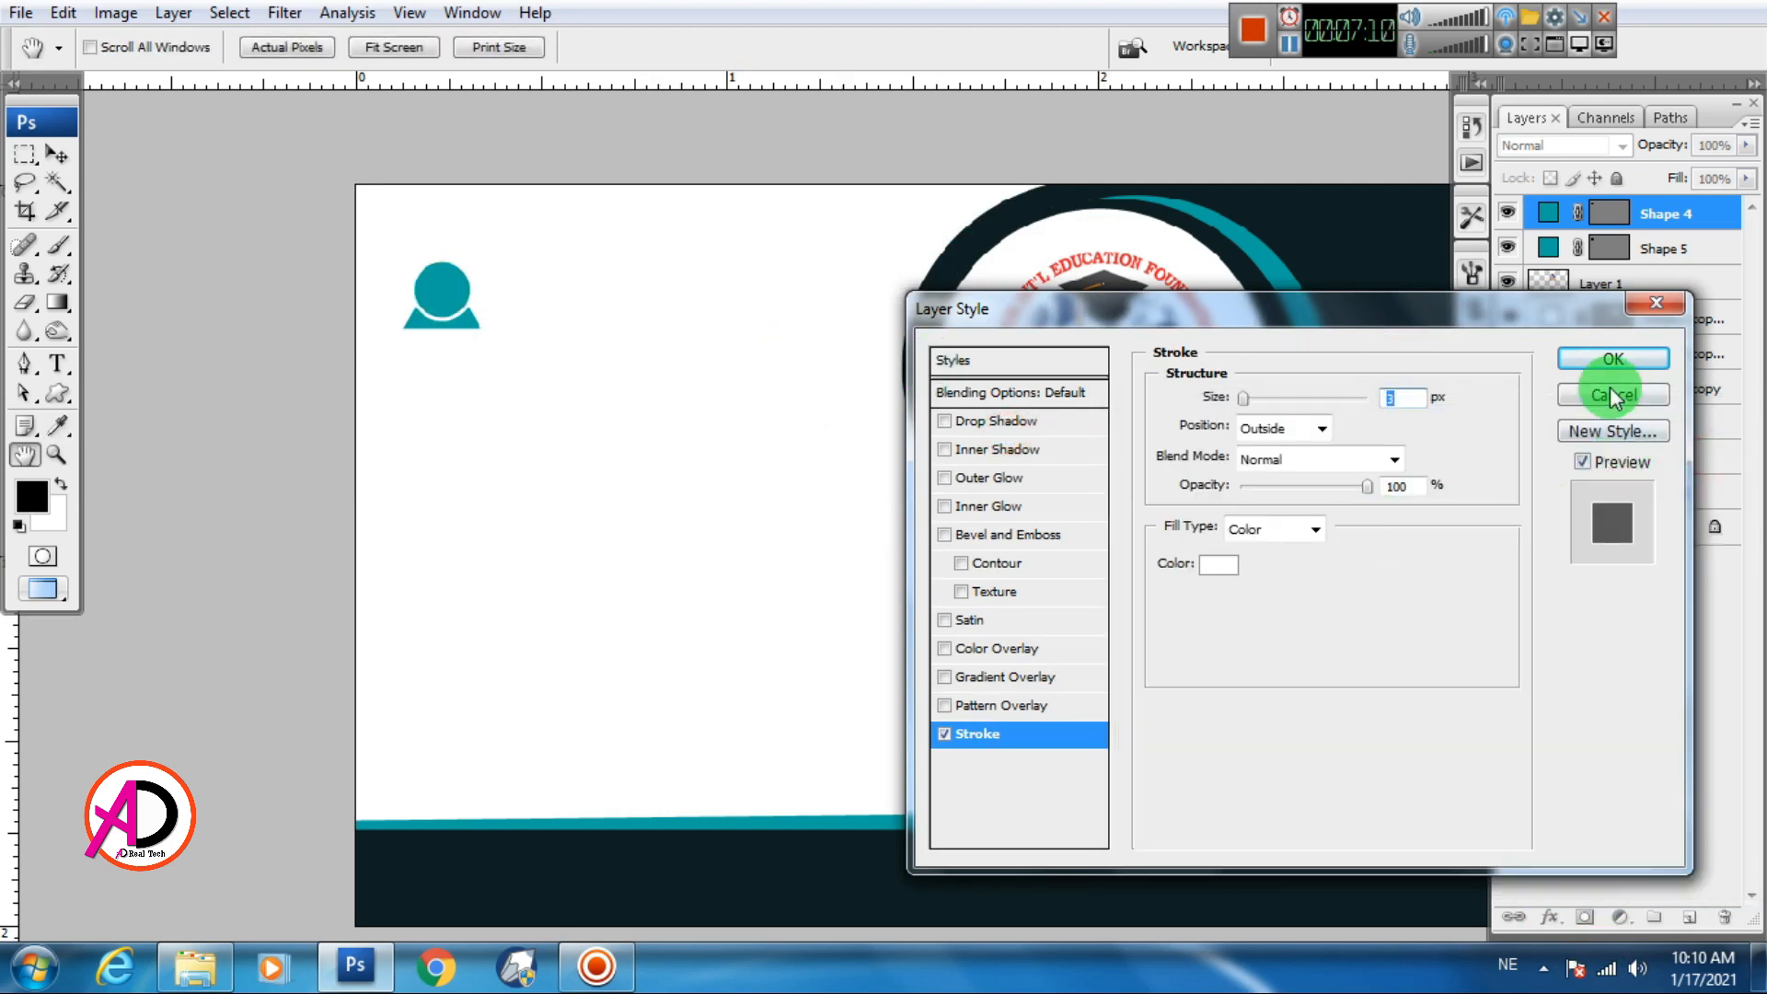
left_click(1601, 360)
Select both the circle and triangle layers and merge them with Ctrl+E
left_click(470, 324)
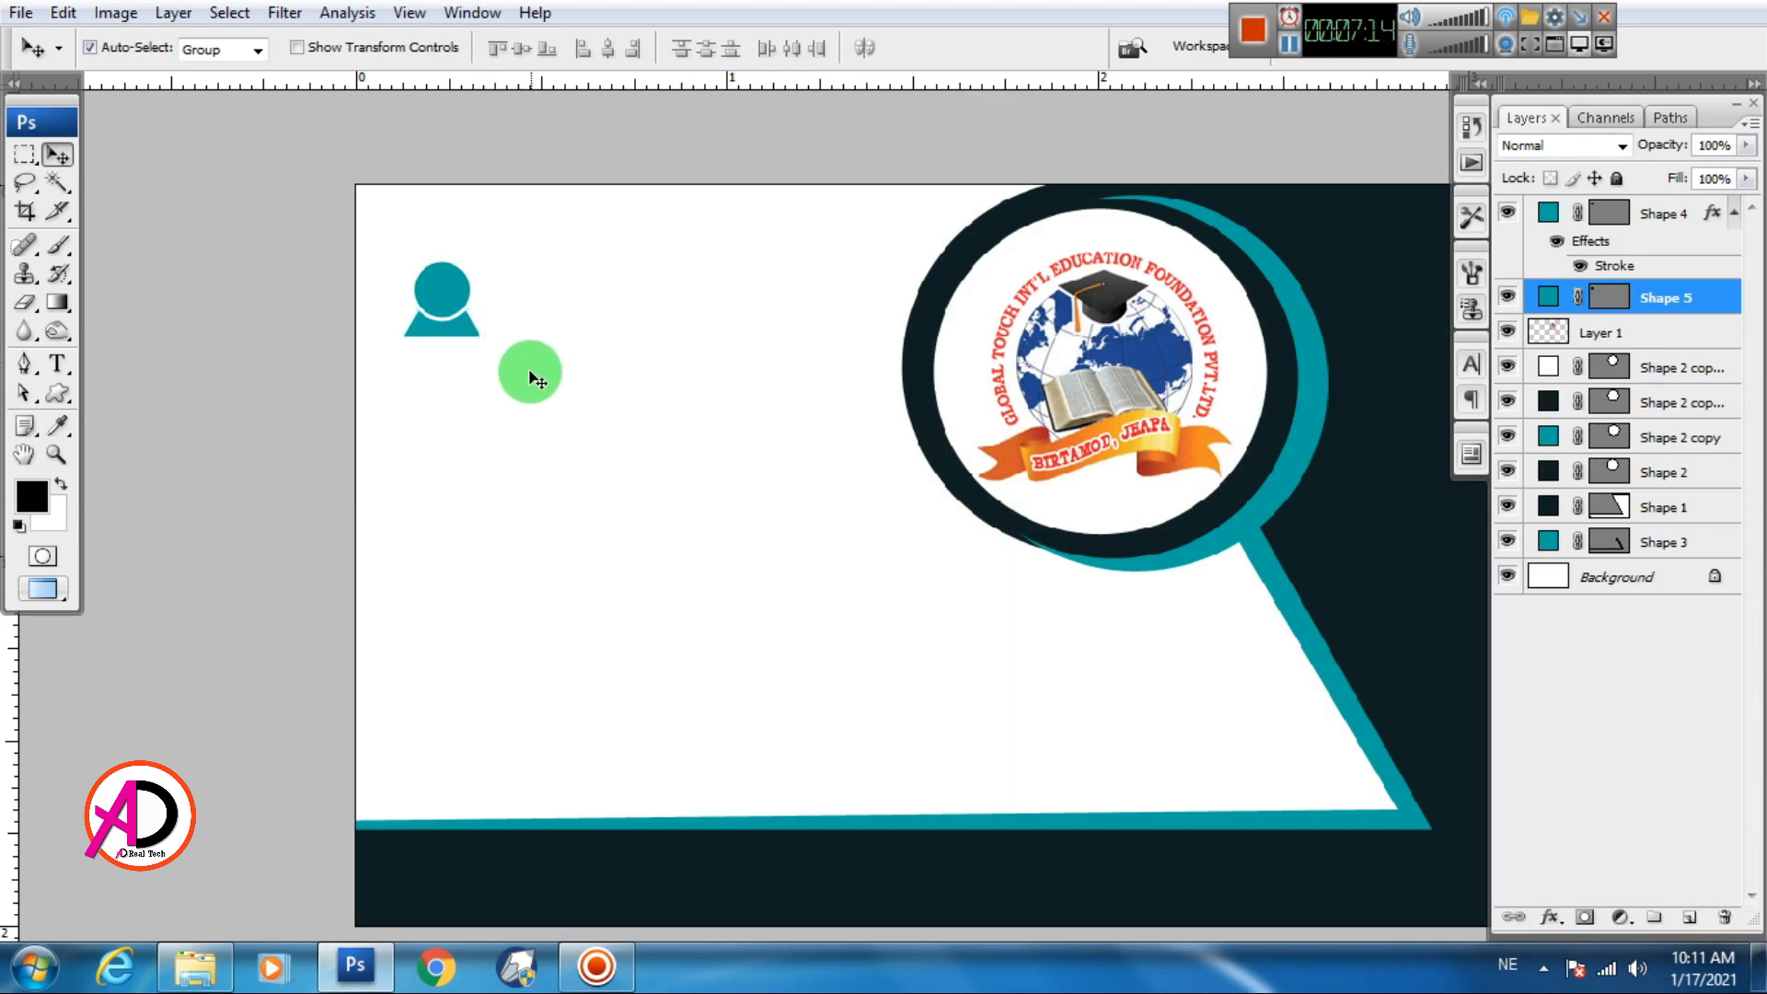
scroll(521, 379, "down", 3)
scroll(512, 383, "up", 5)
left_click(530, 367)
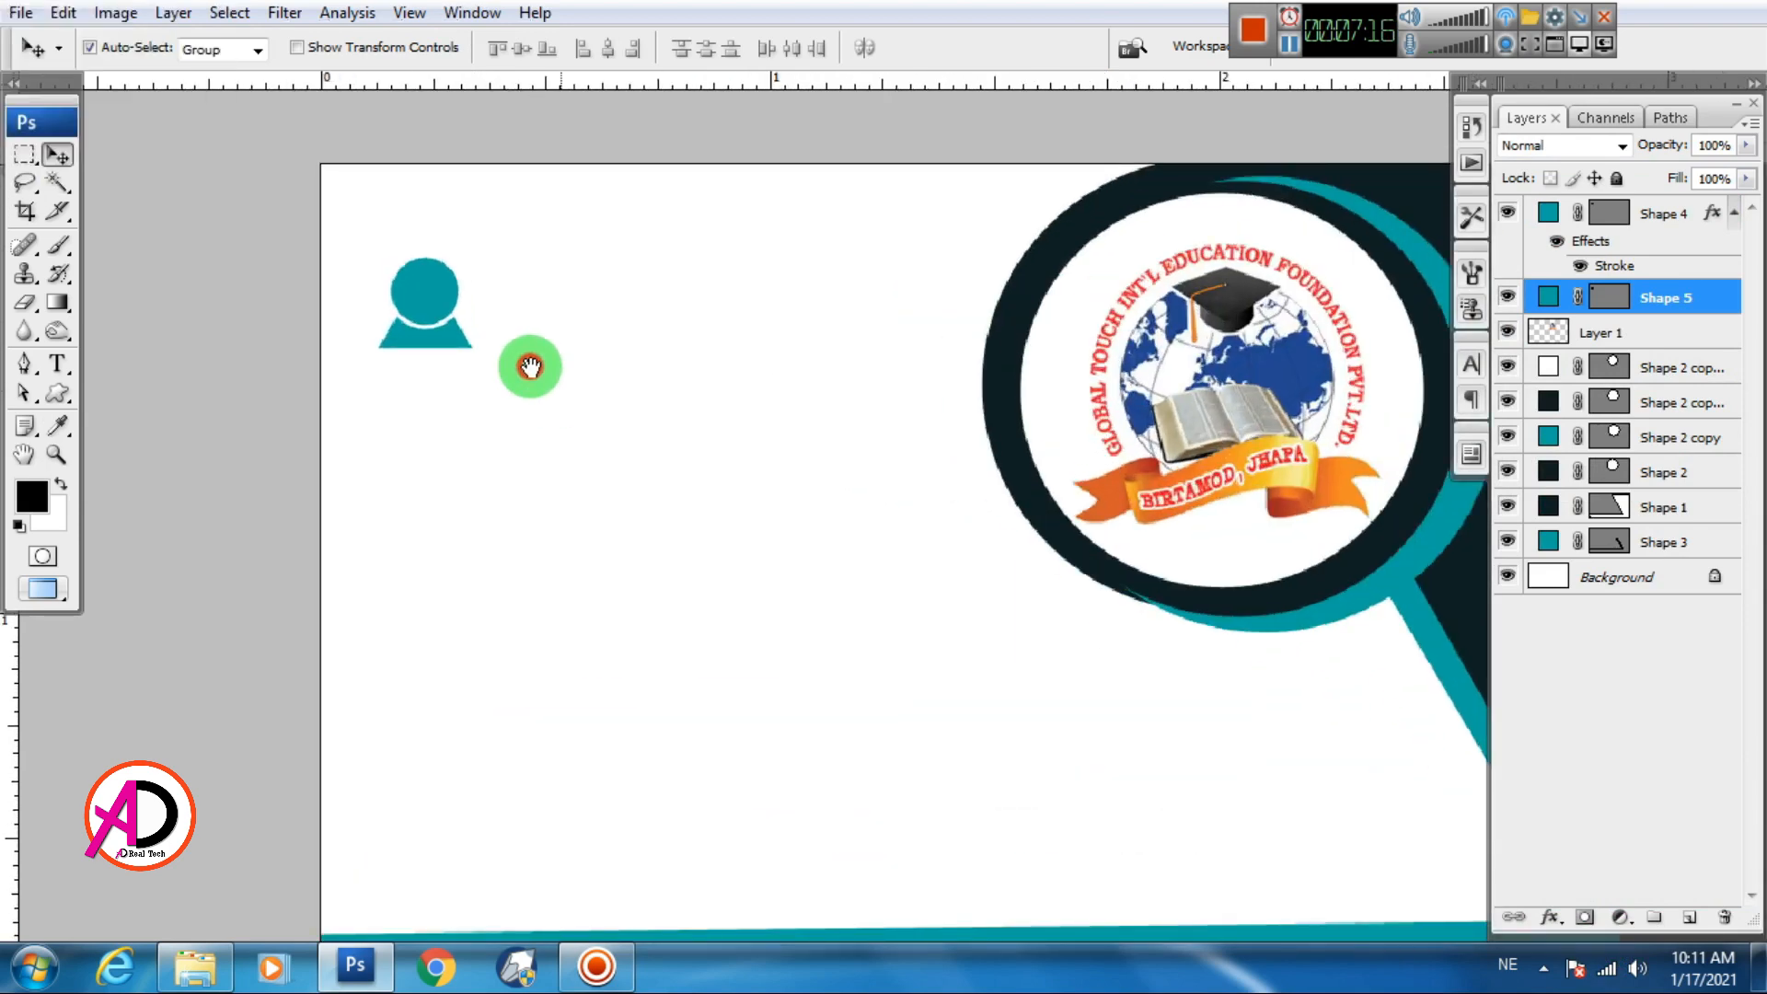
left_click(422, 307)
left_click(449, 349, "shift")
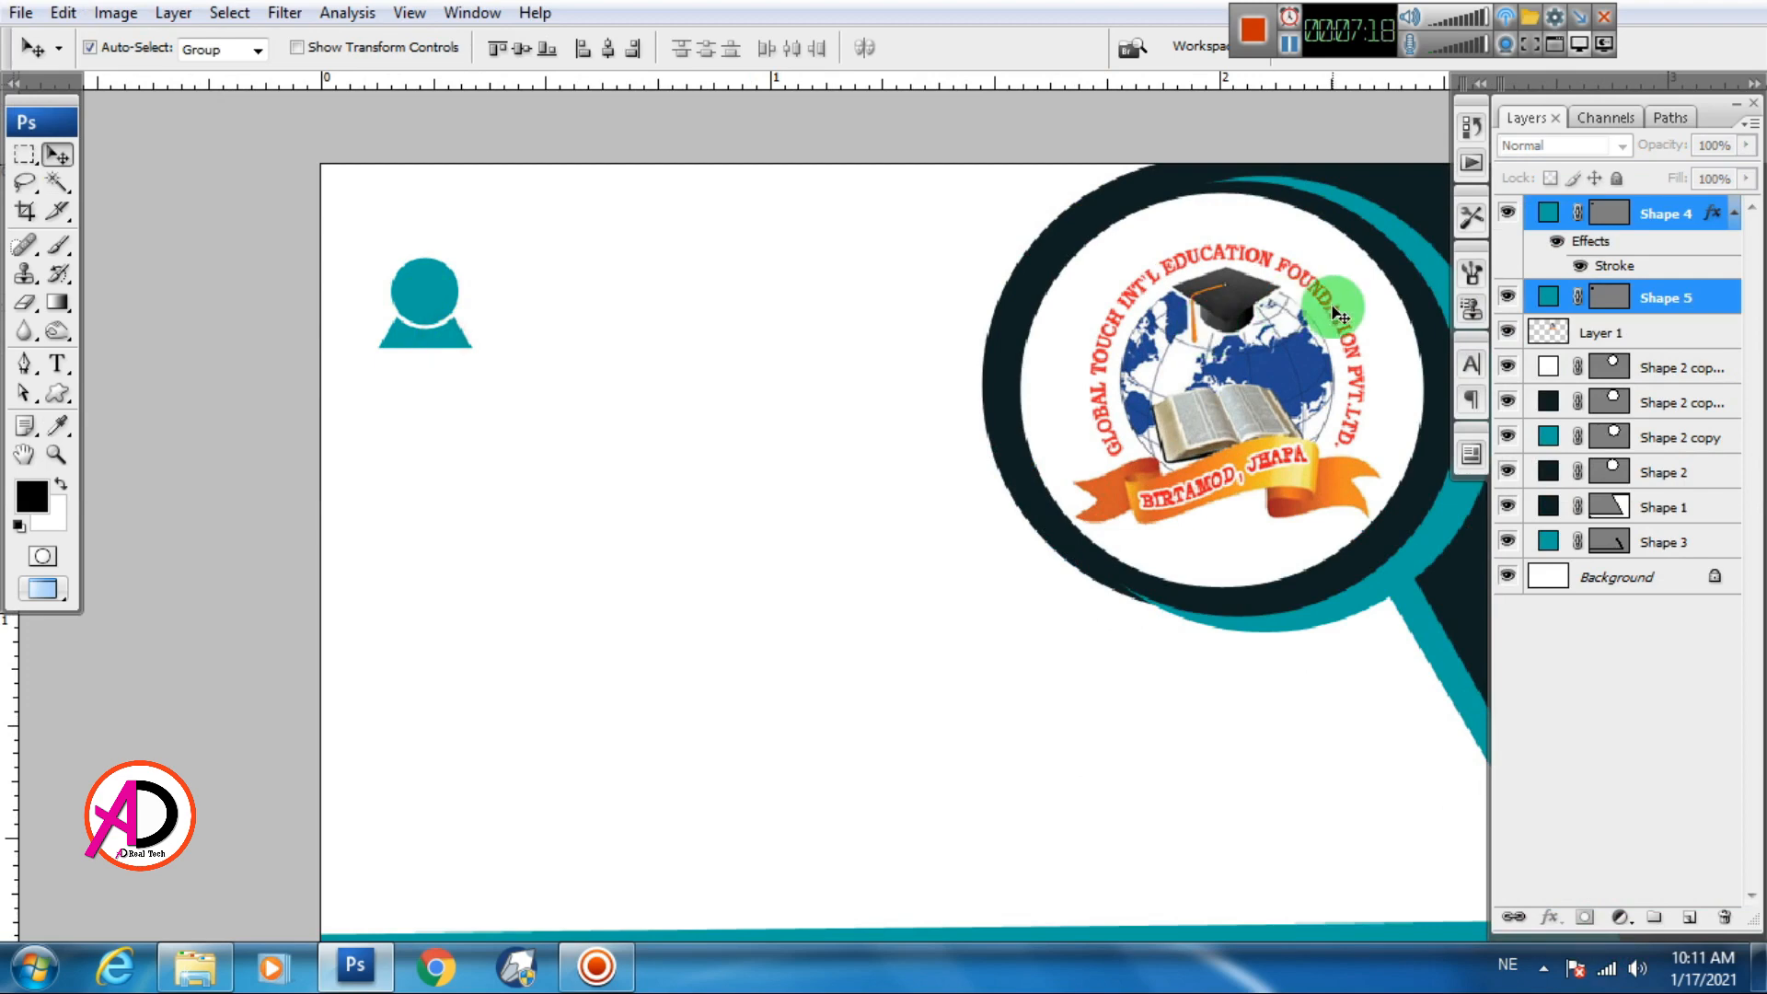
key("ctrl+e")
scroll(477, 332, "down", 2)
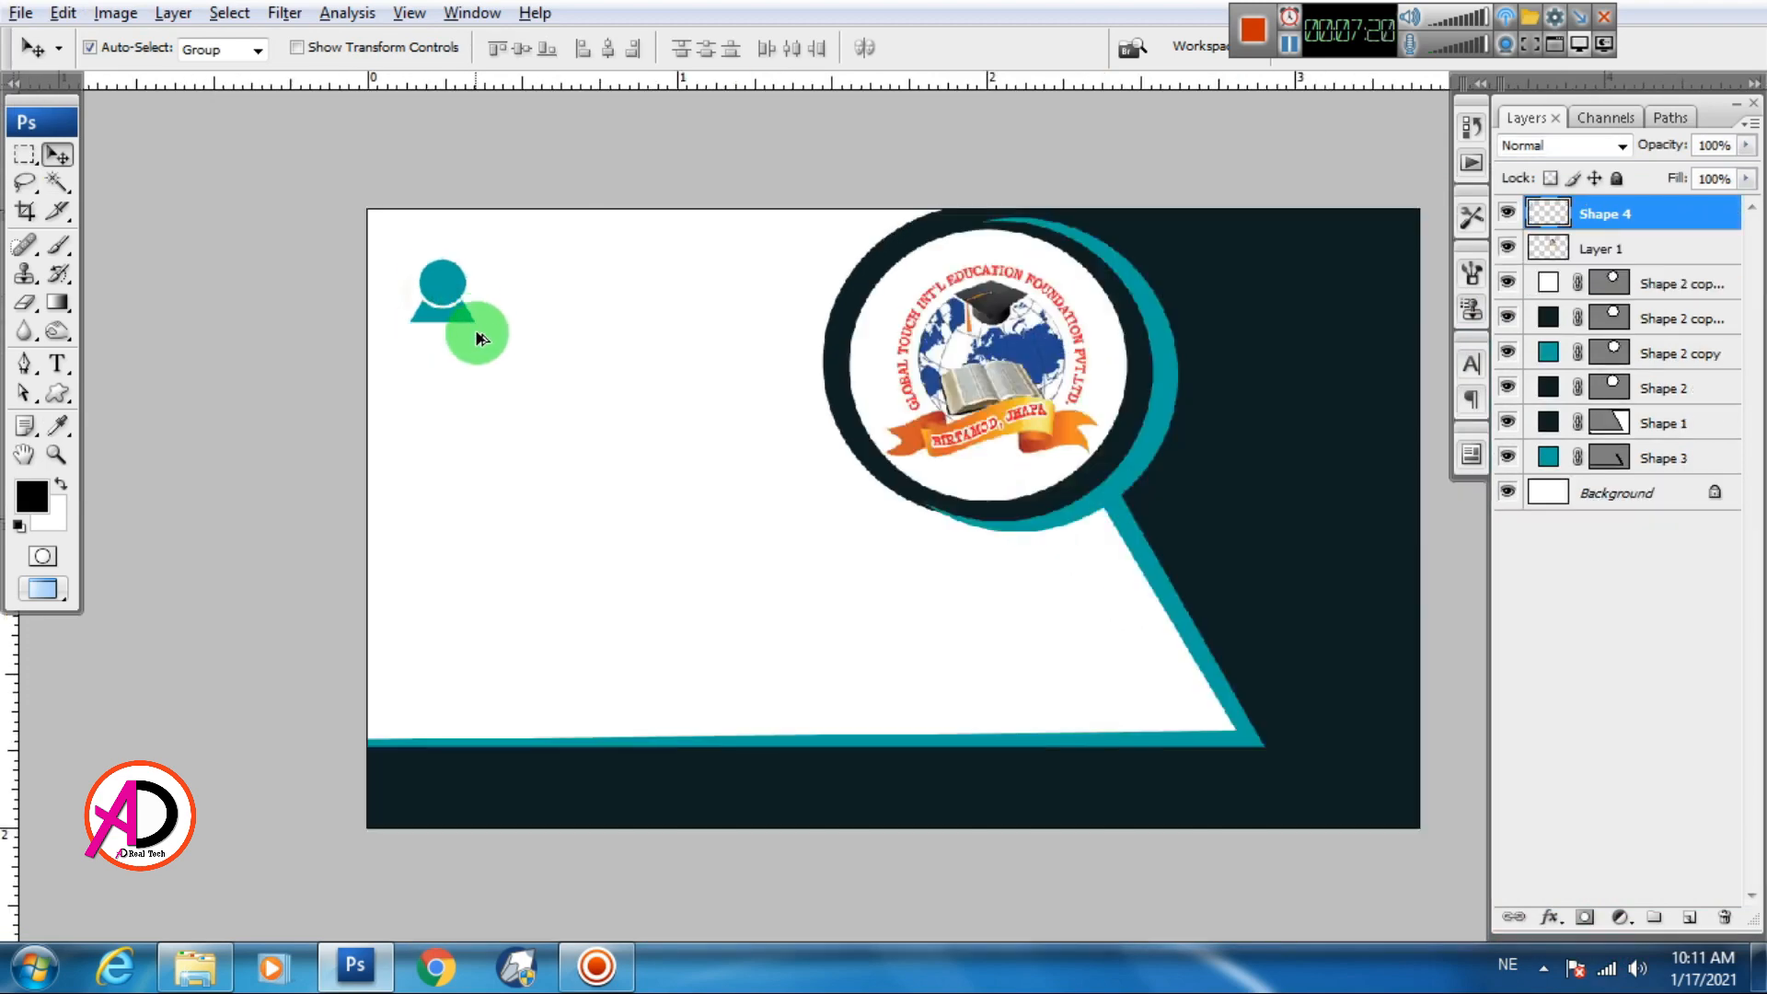
Start a 14 pt text line below the icon and type 'Name Surname'
scroll(506, 373, "up", 1)
left_click_drag(538, 382, 575, 396)
scroll(577, 359, "down", 2)
scroll(563, 403, "up", 2)
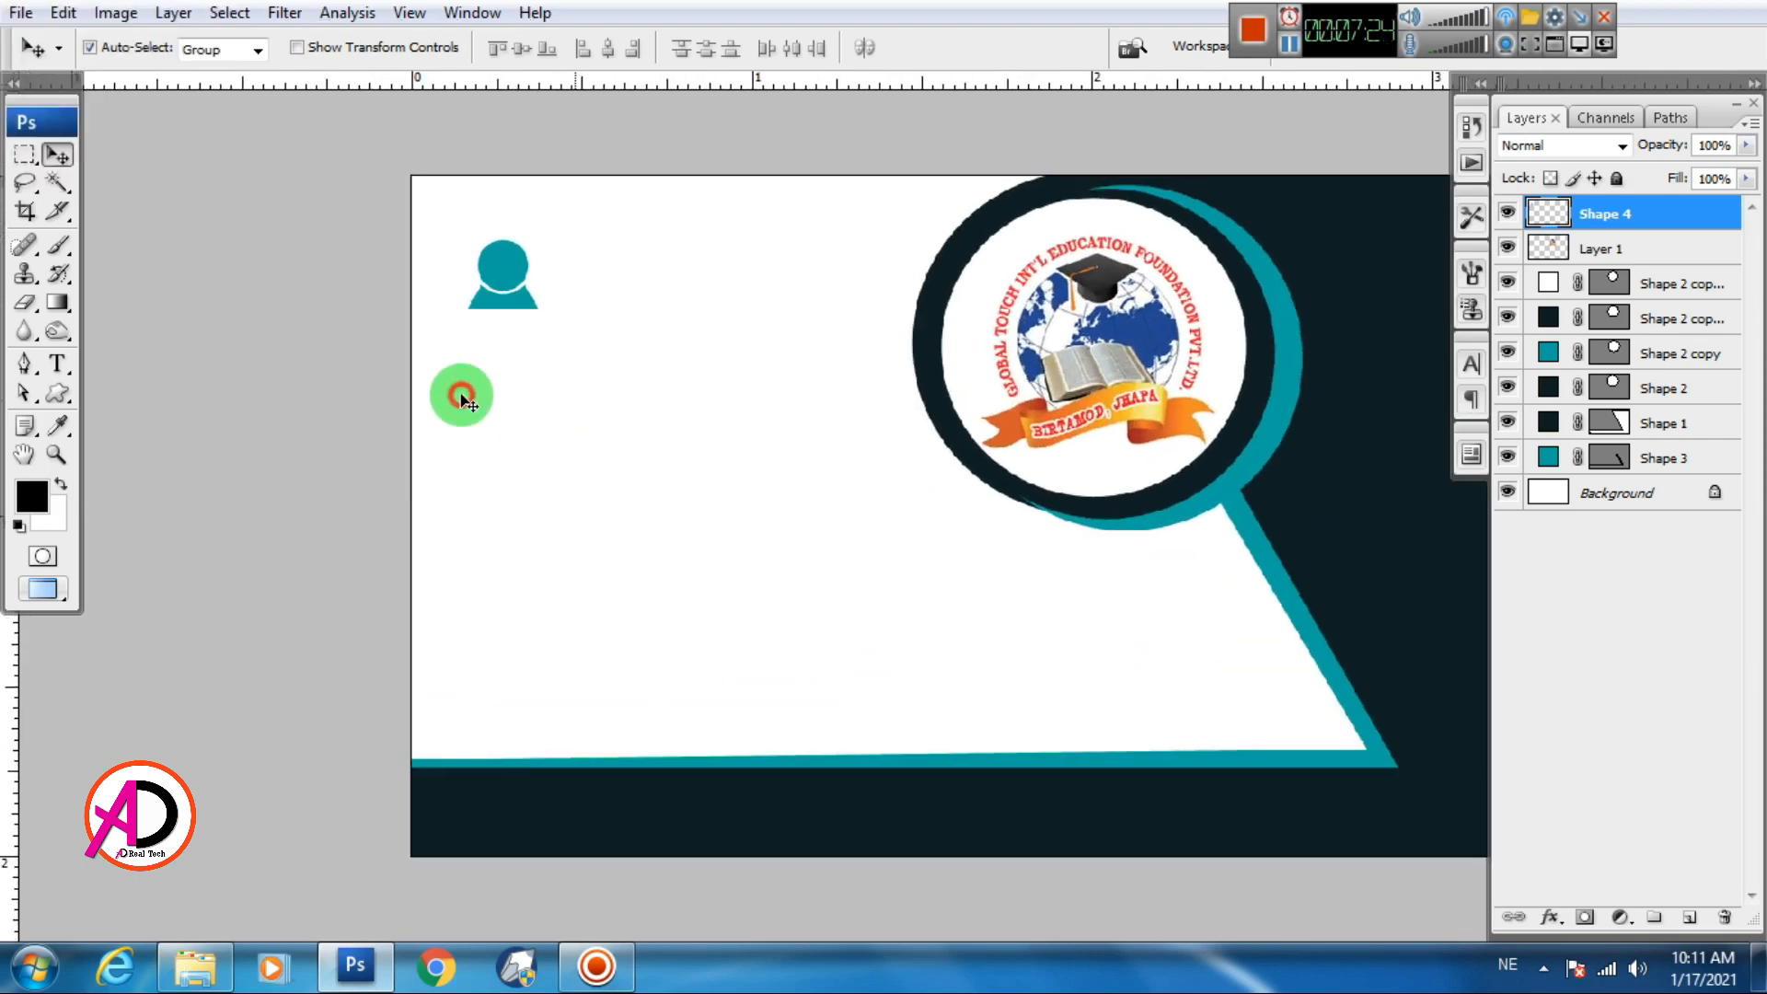
left_click(57, 364)
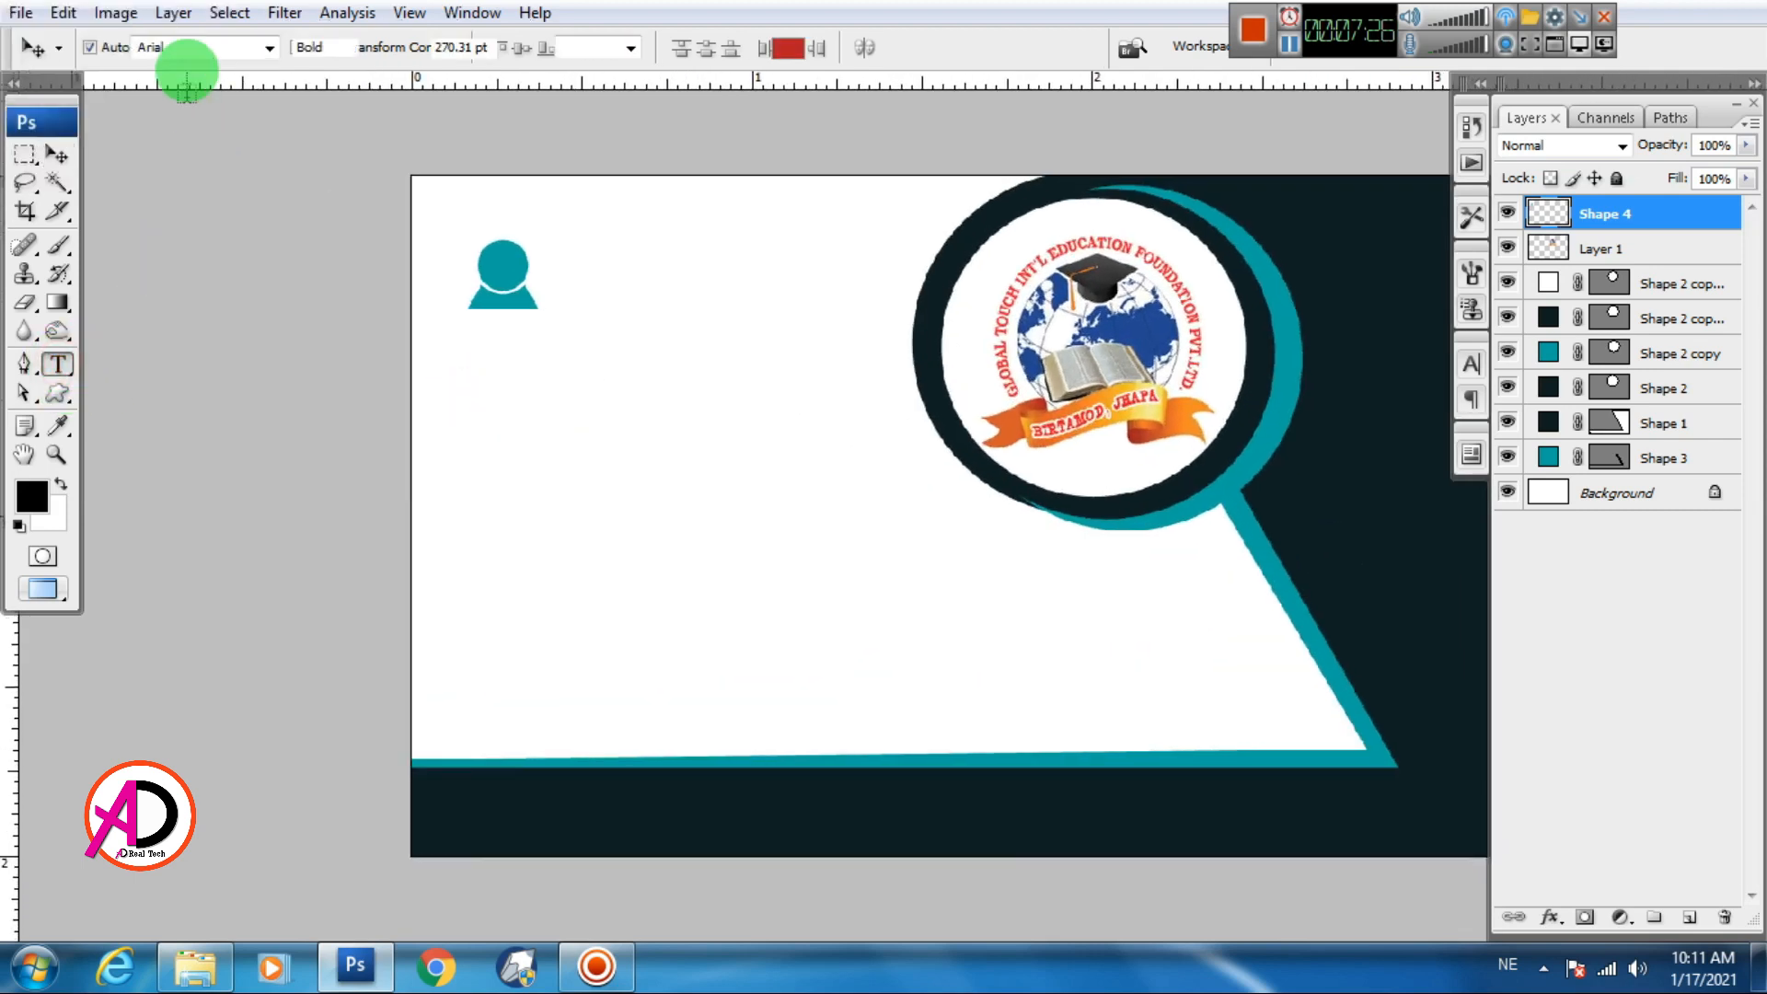
left_click(484, 409)
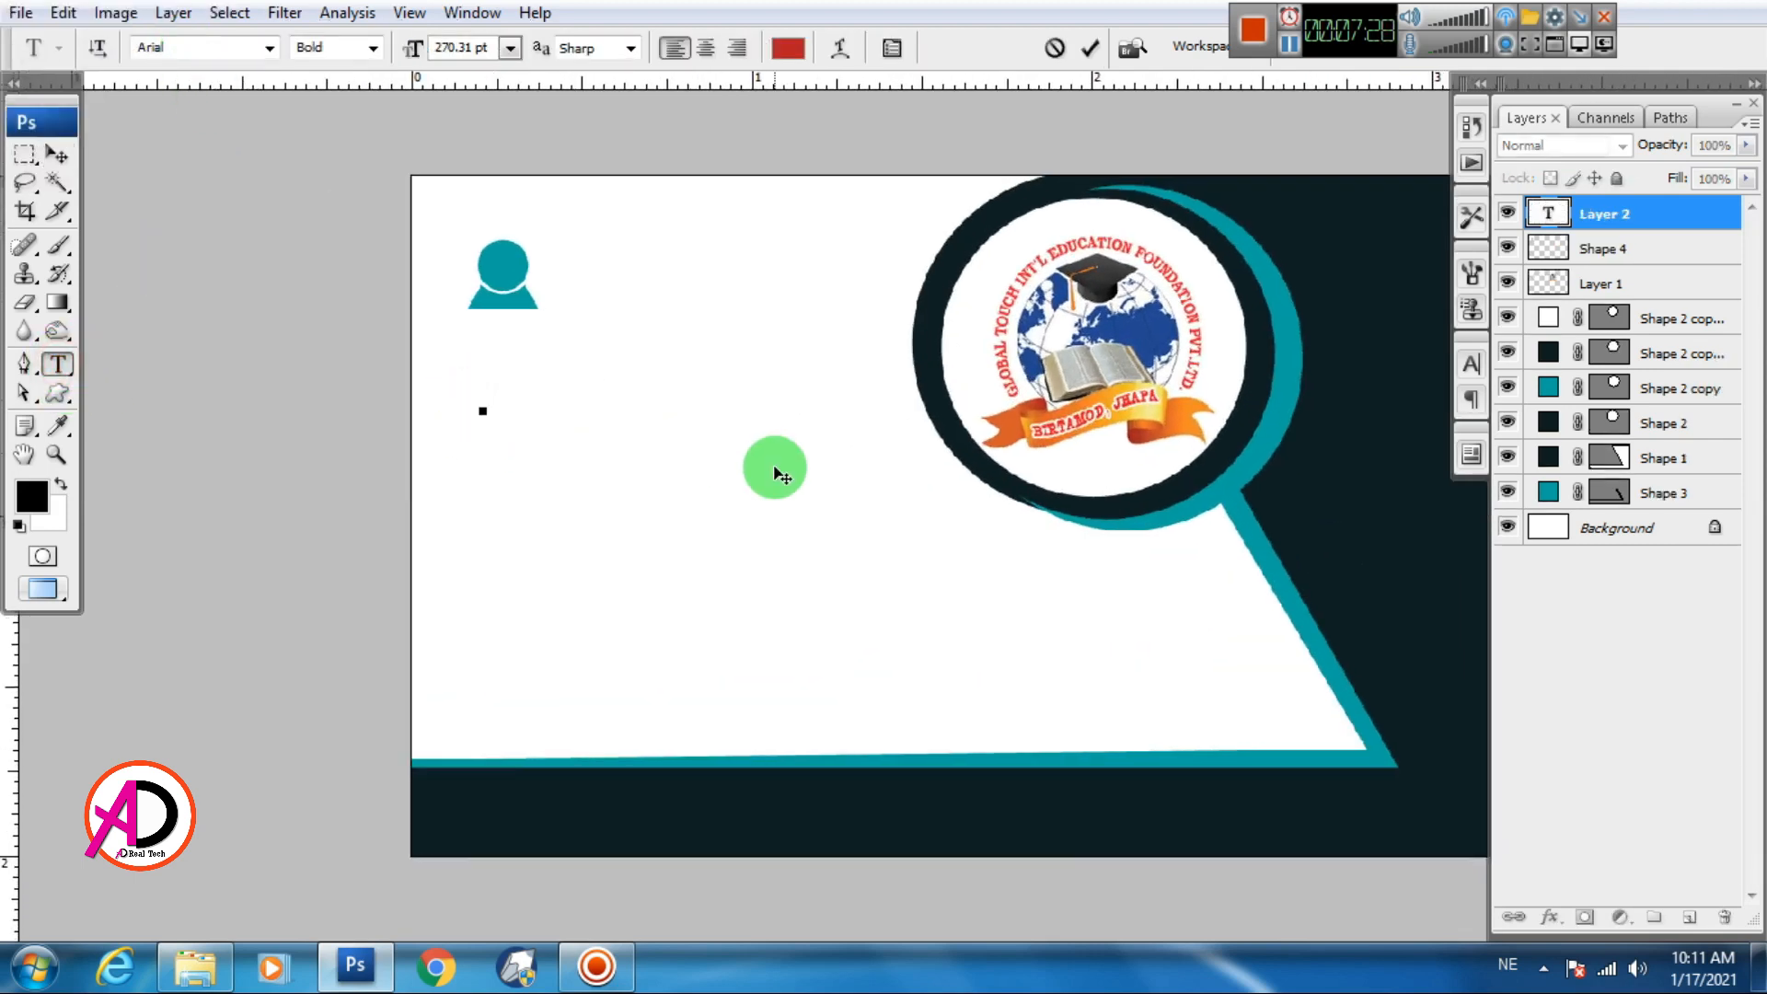
left_click(510, 47)
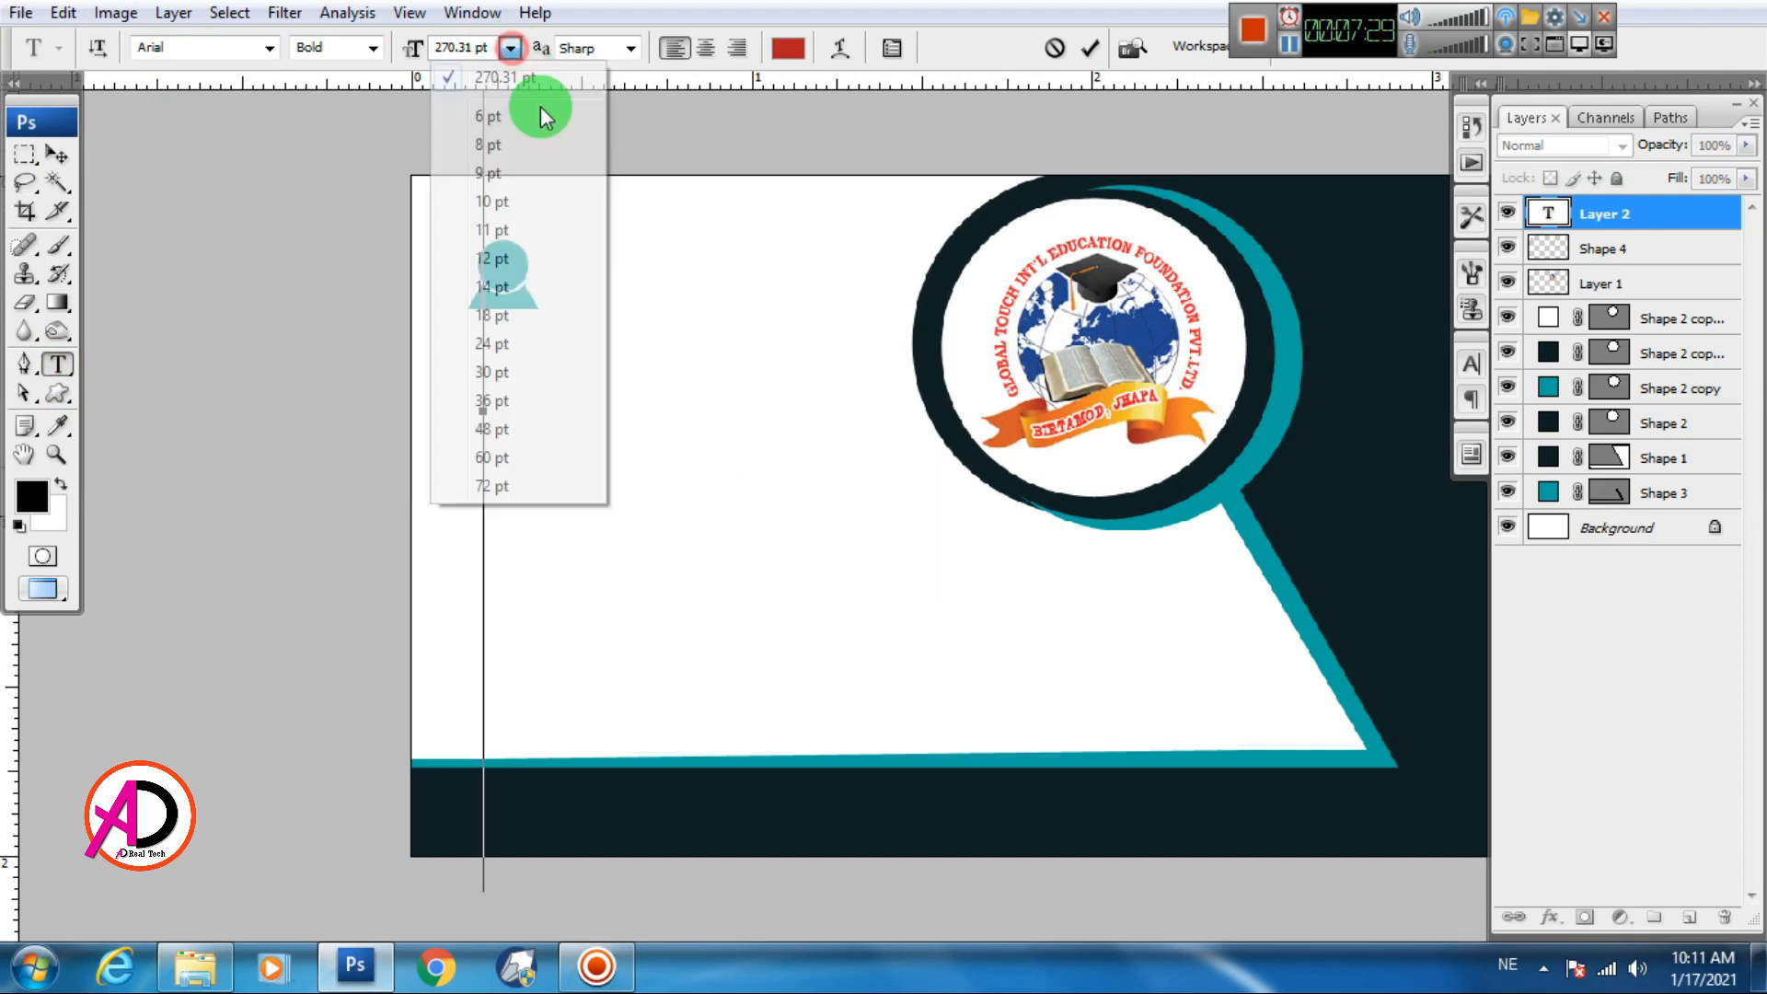
left_click(493, 283)
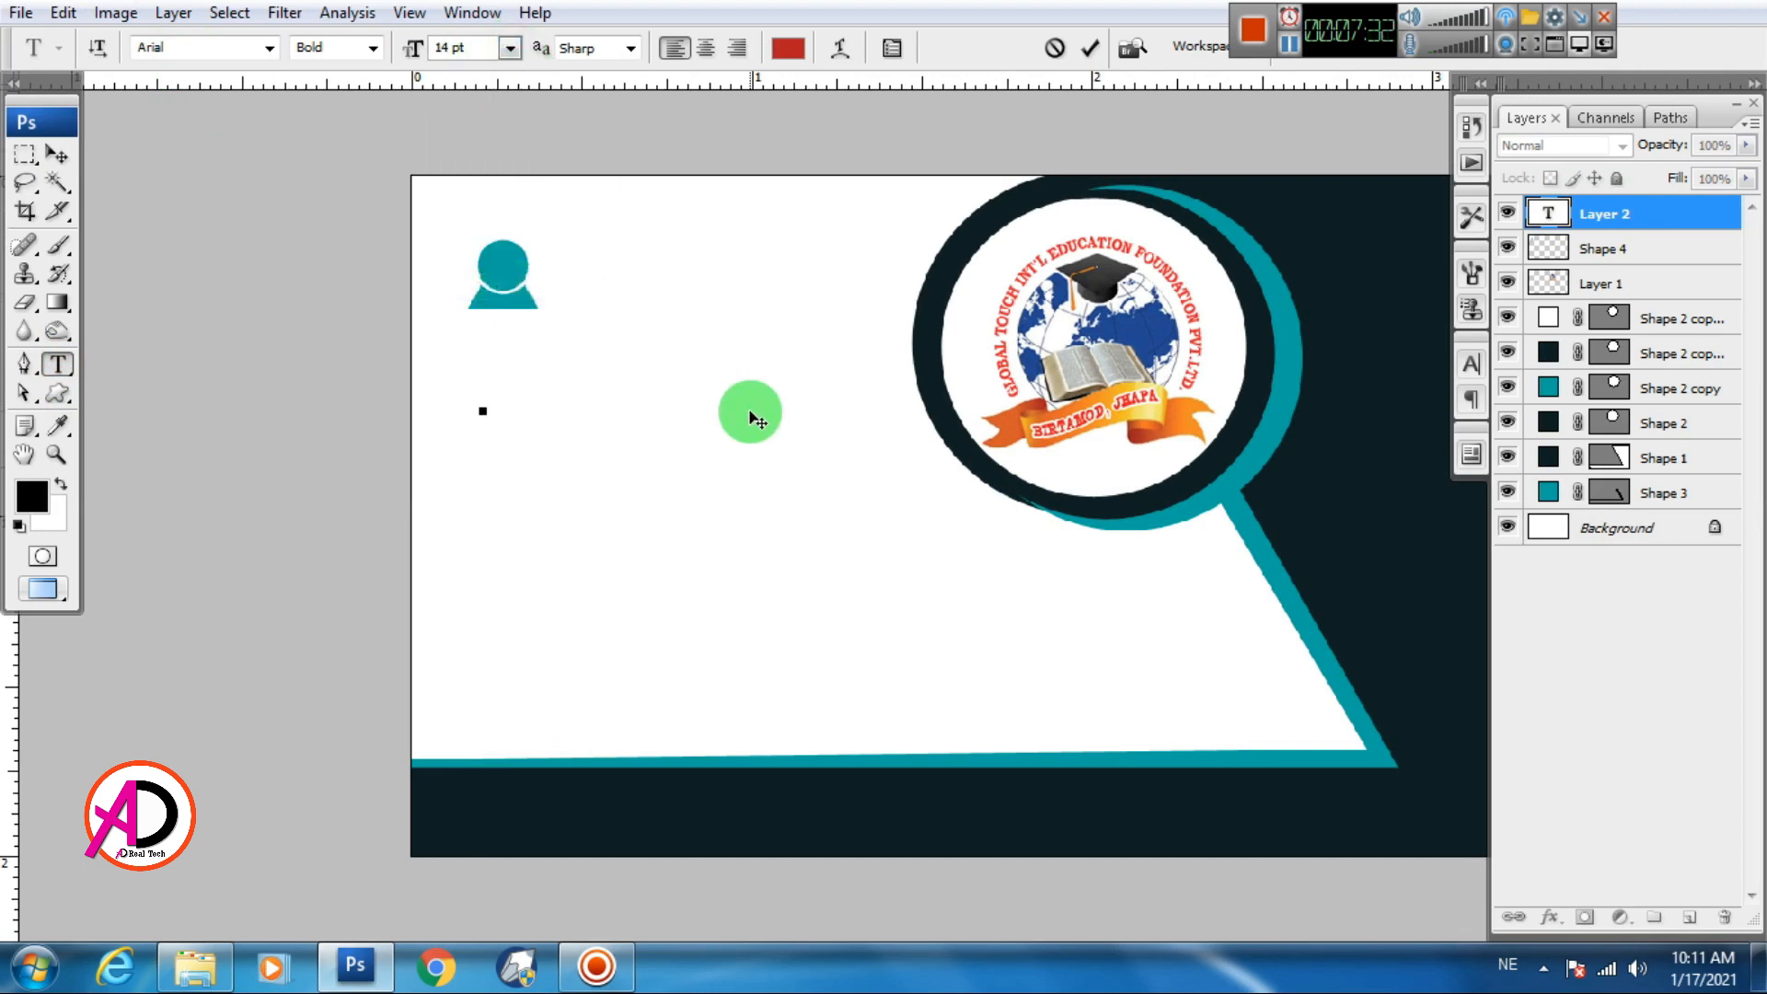
type("☒☒☒☒☒☒")
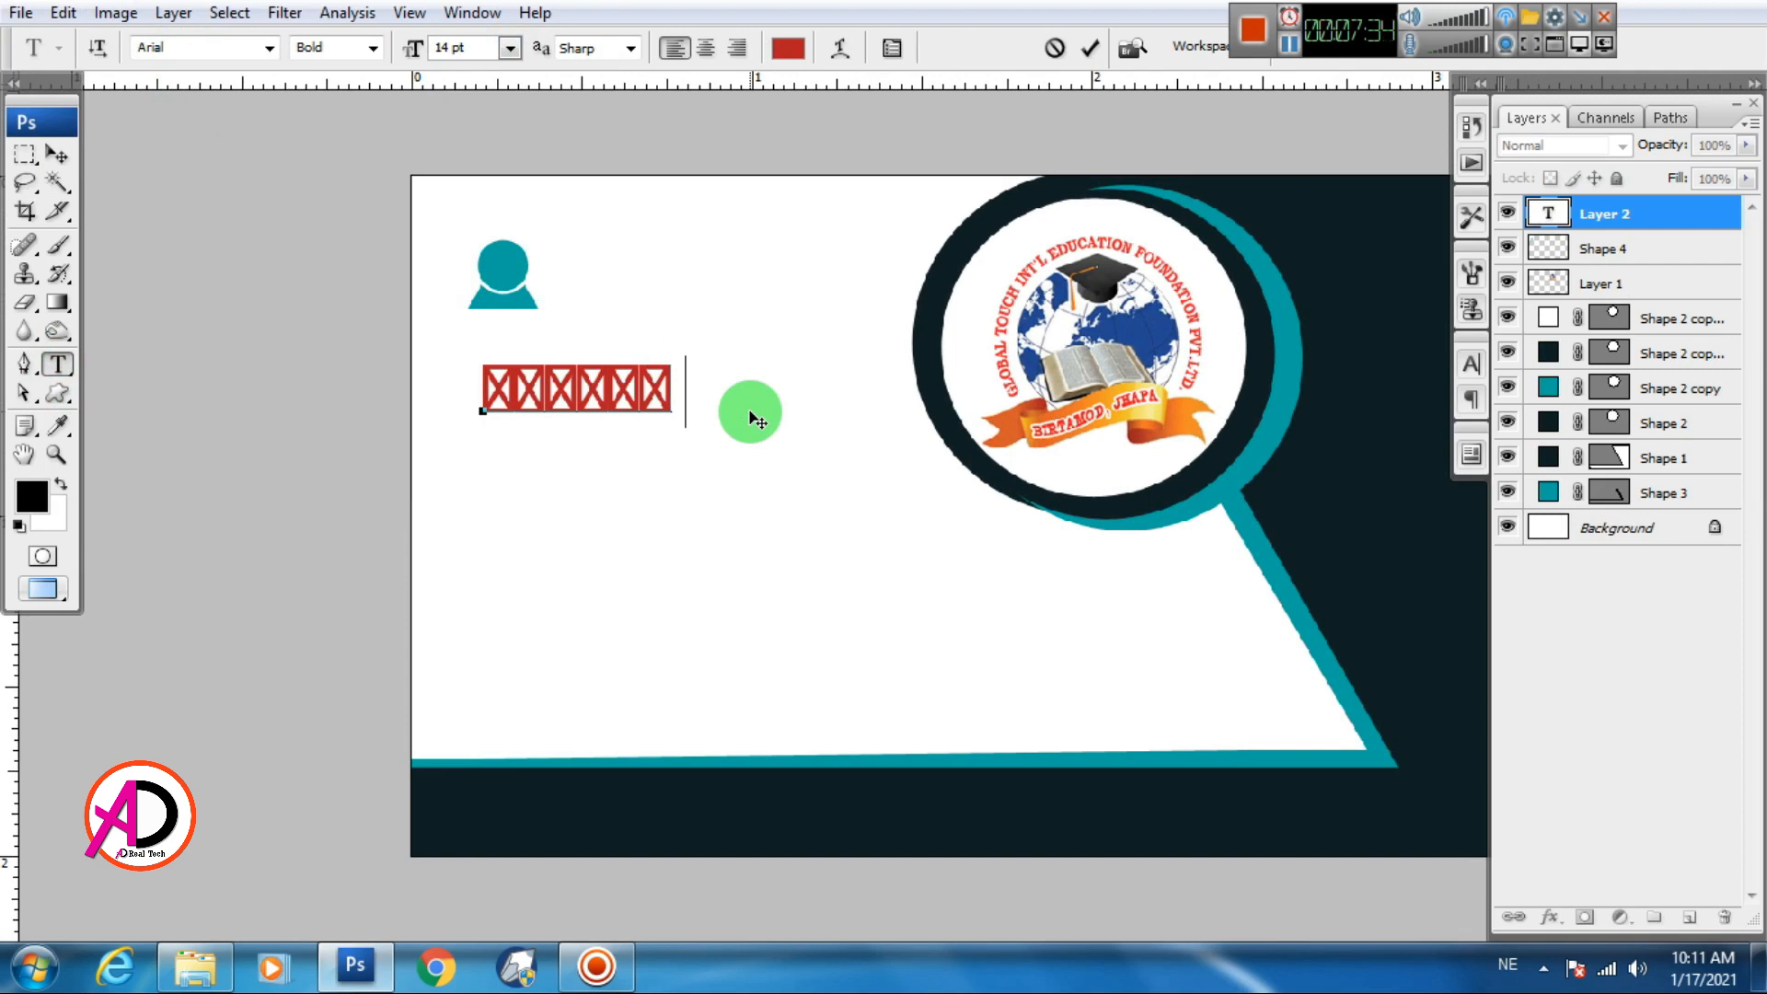
key("ctrl+a")
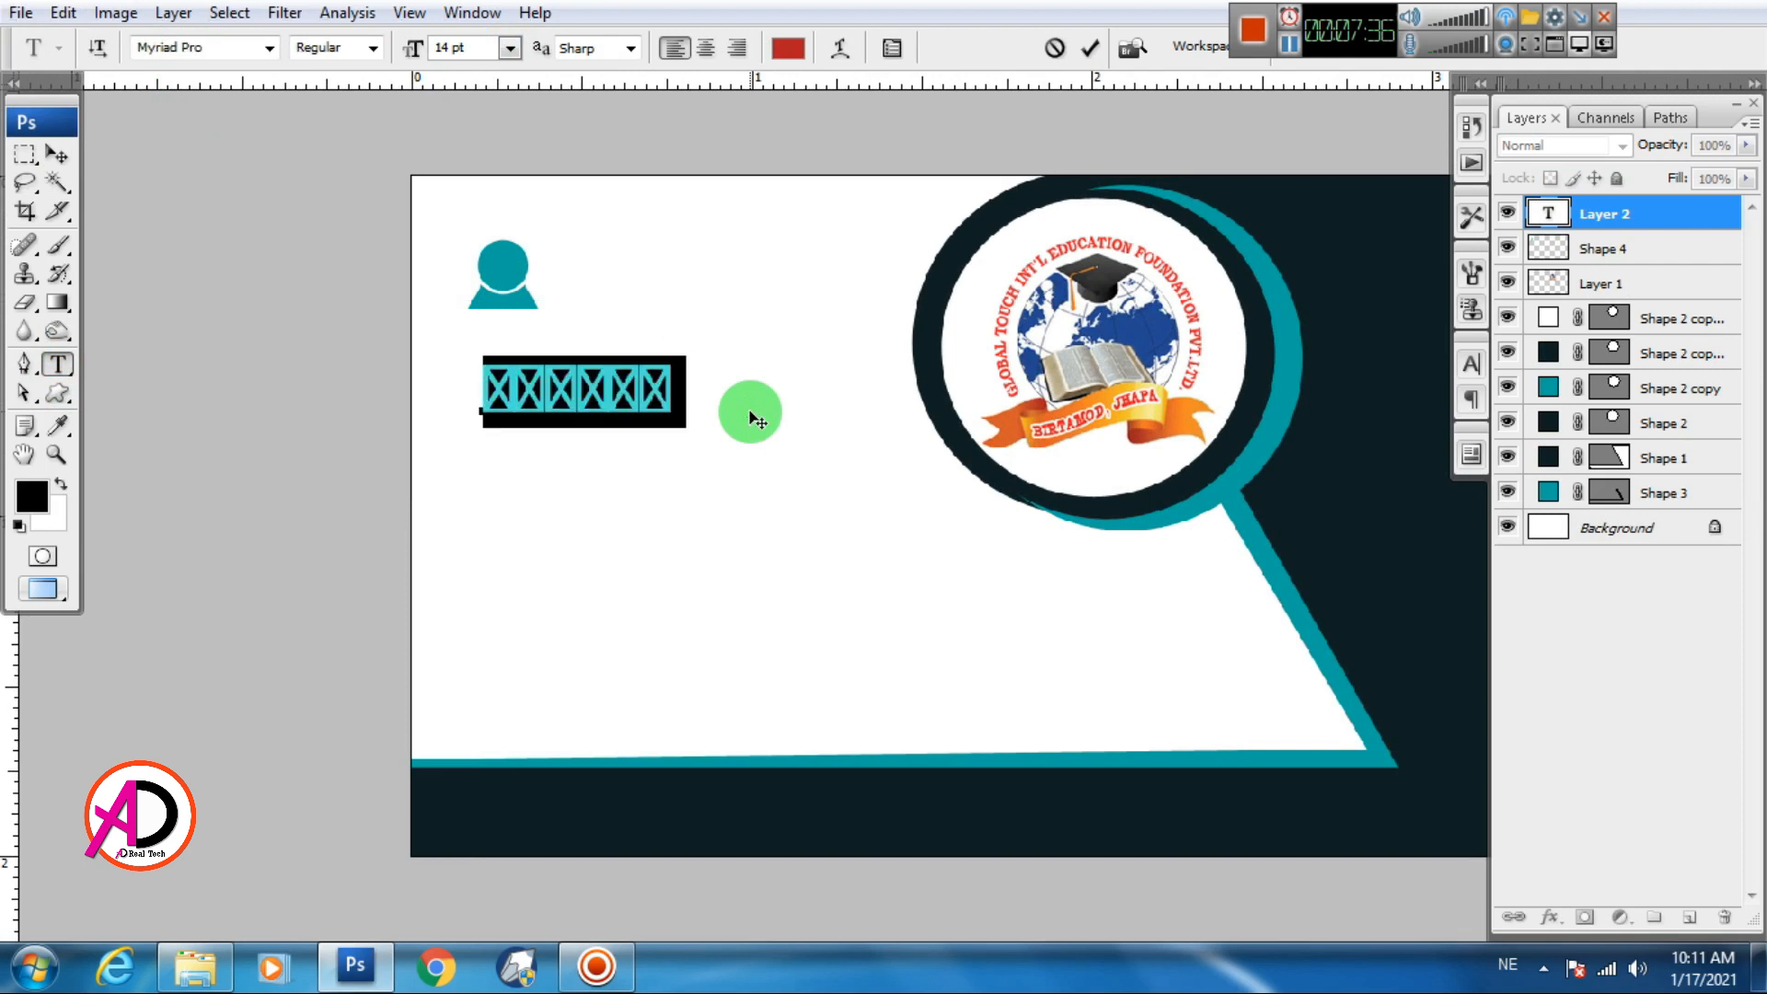
key("alt+shift")
type("Name Surname")
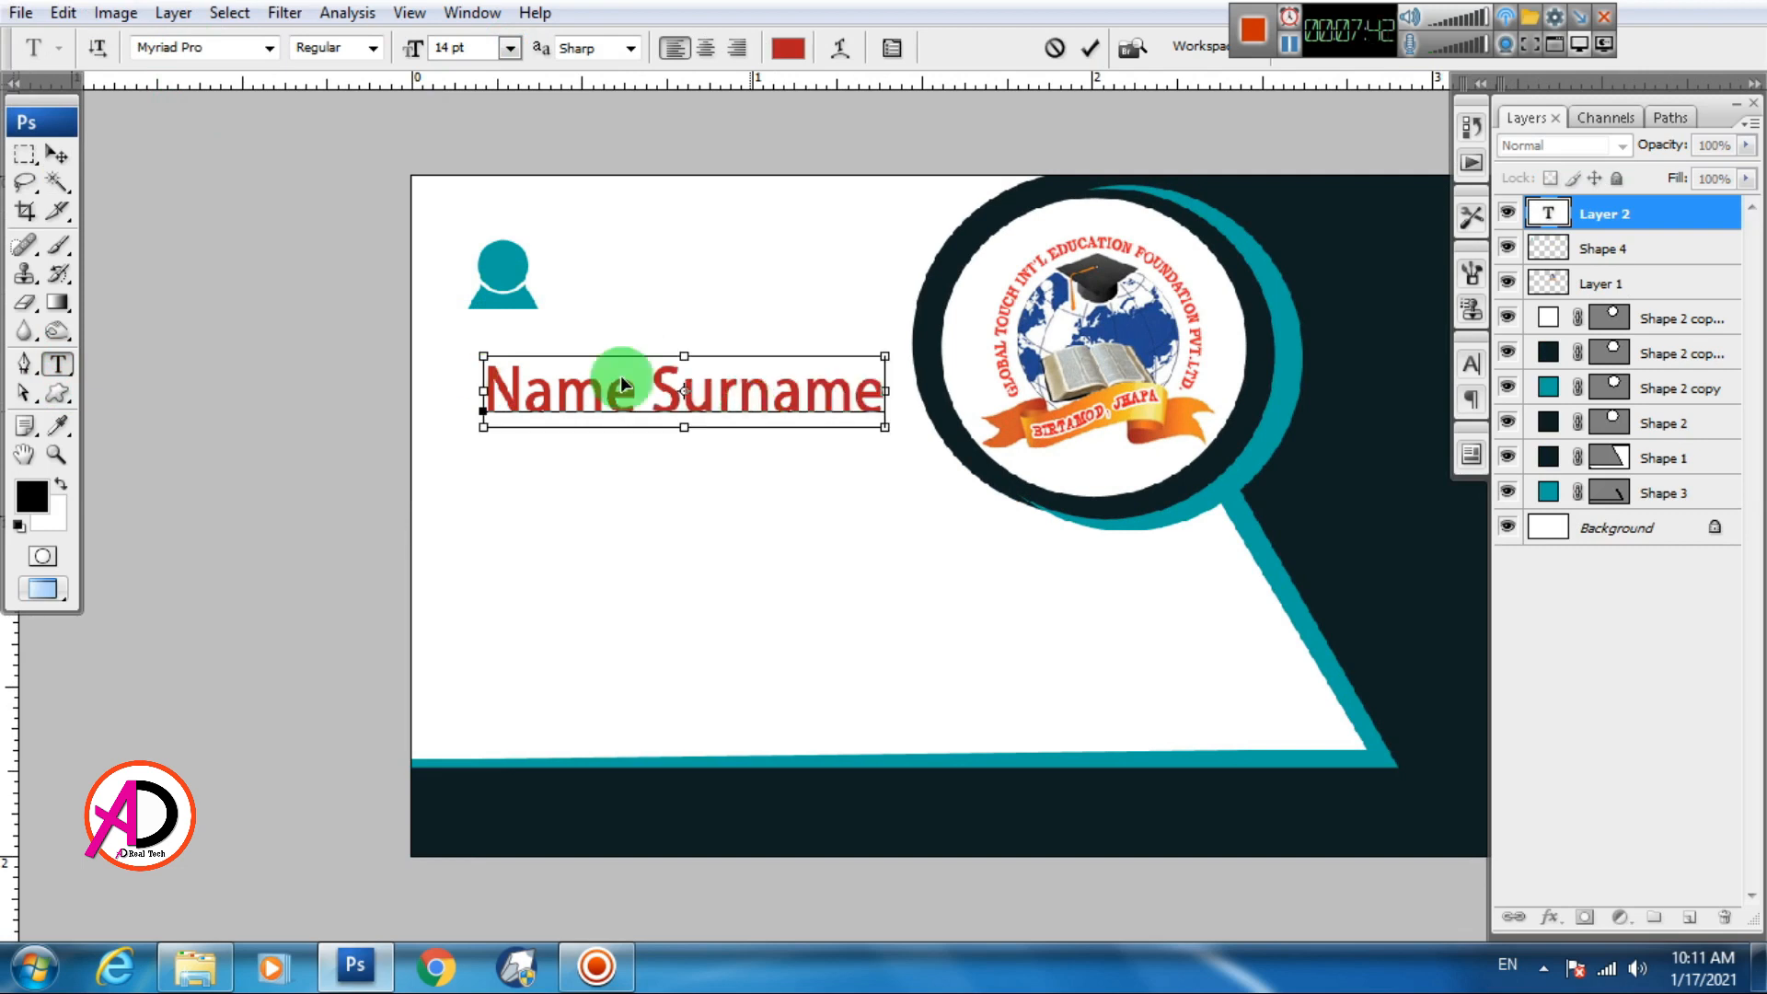
Make the Name Surname text Myriad Pro Bold
key("ctrl+a")
left_click(372, 49)
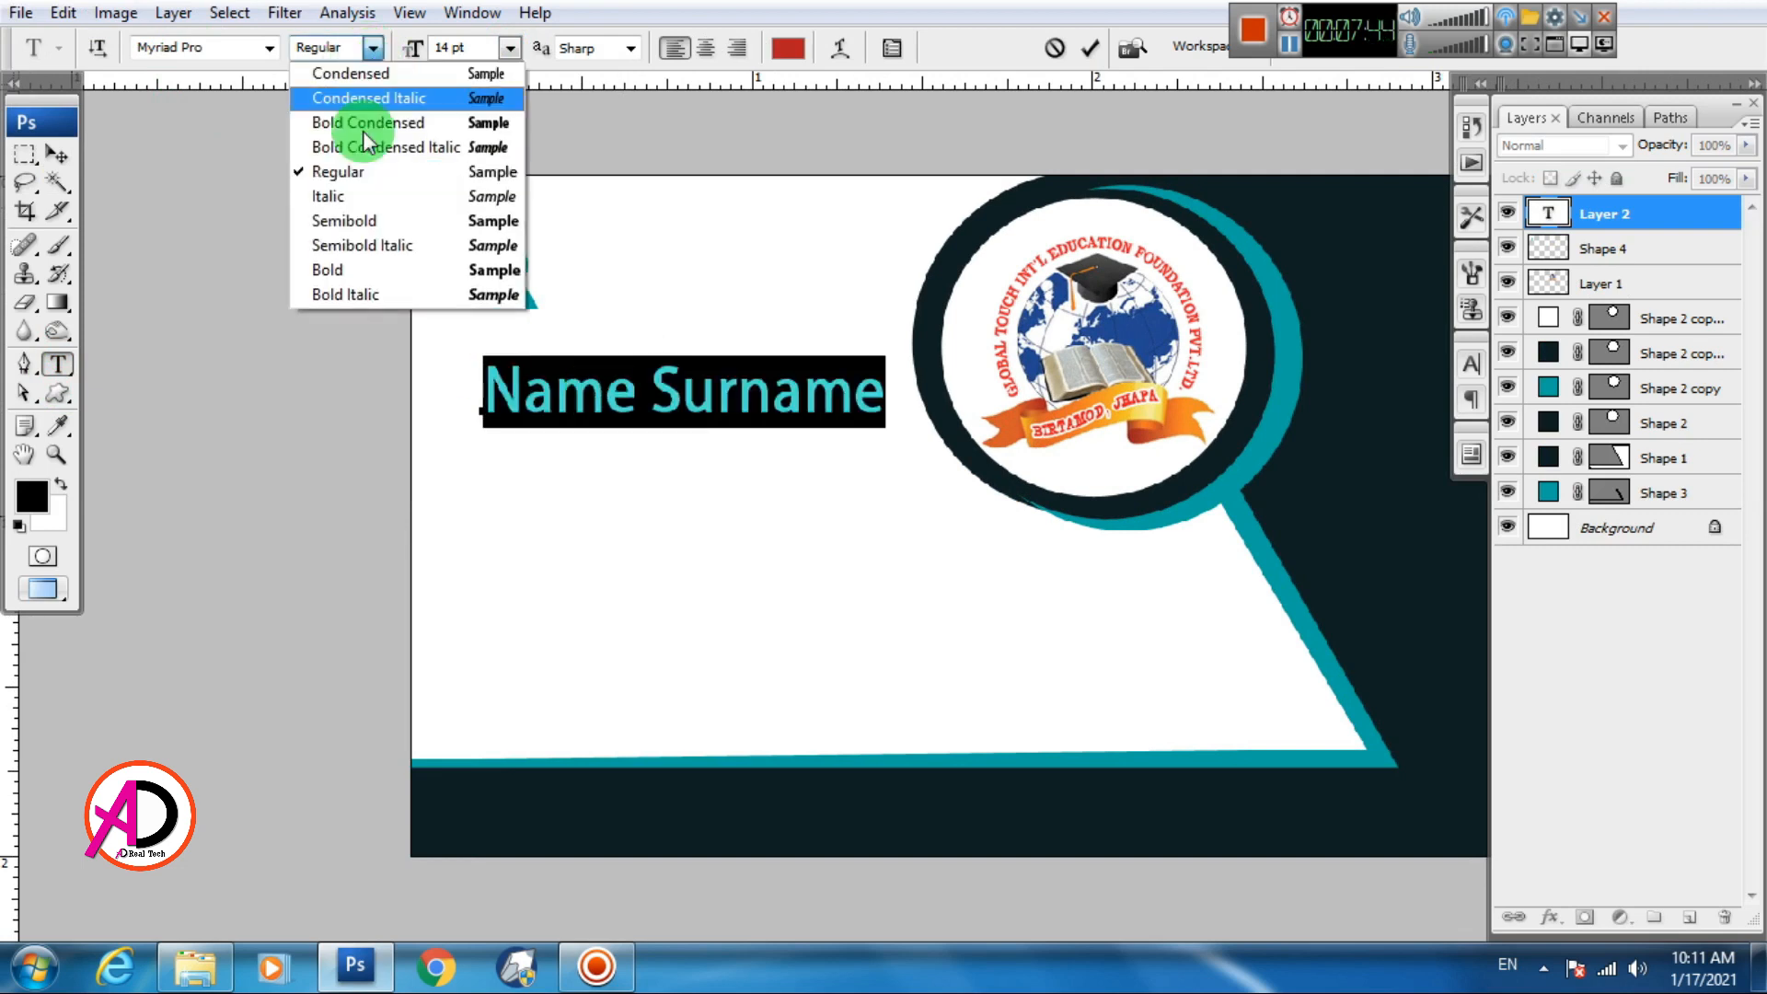
left_click(350, 269)
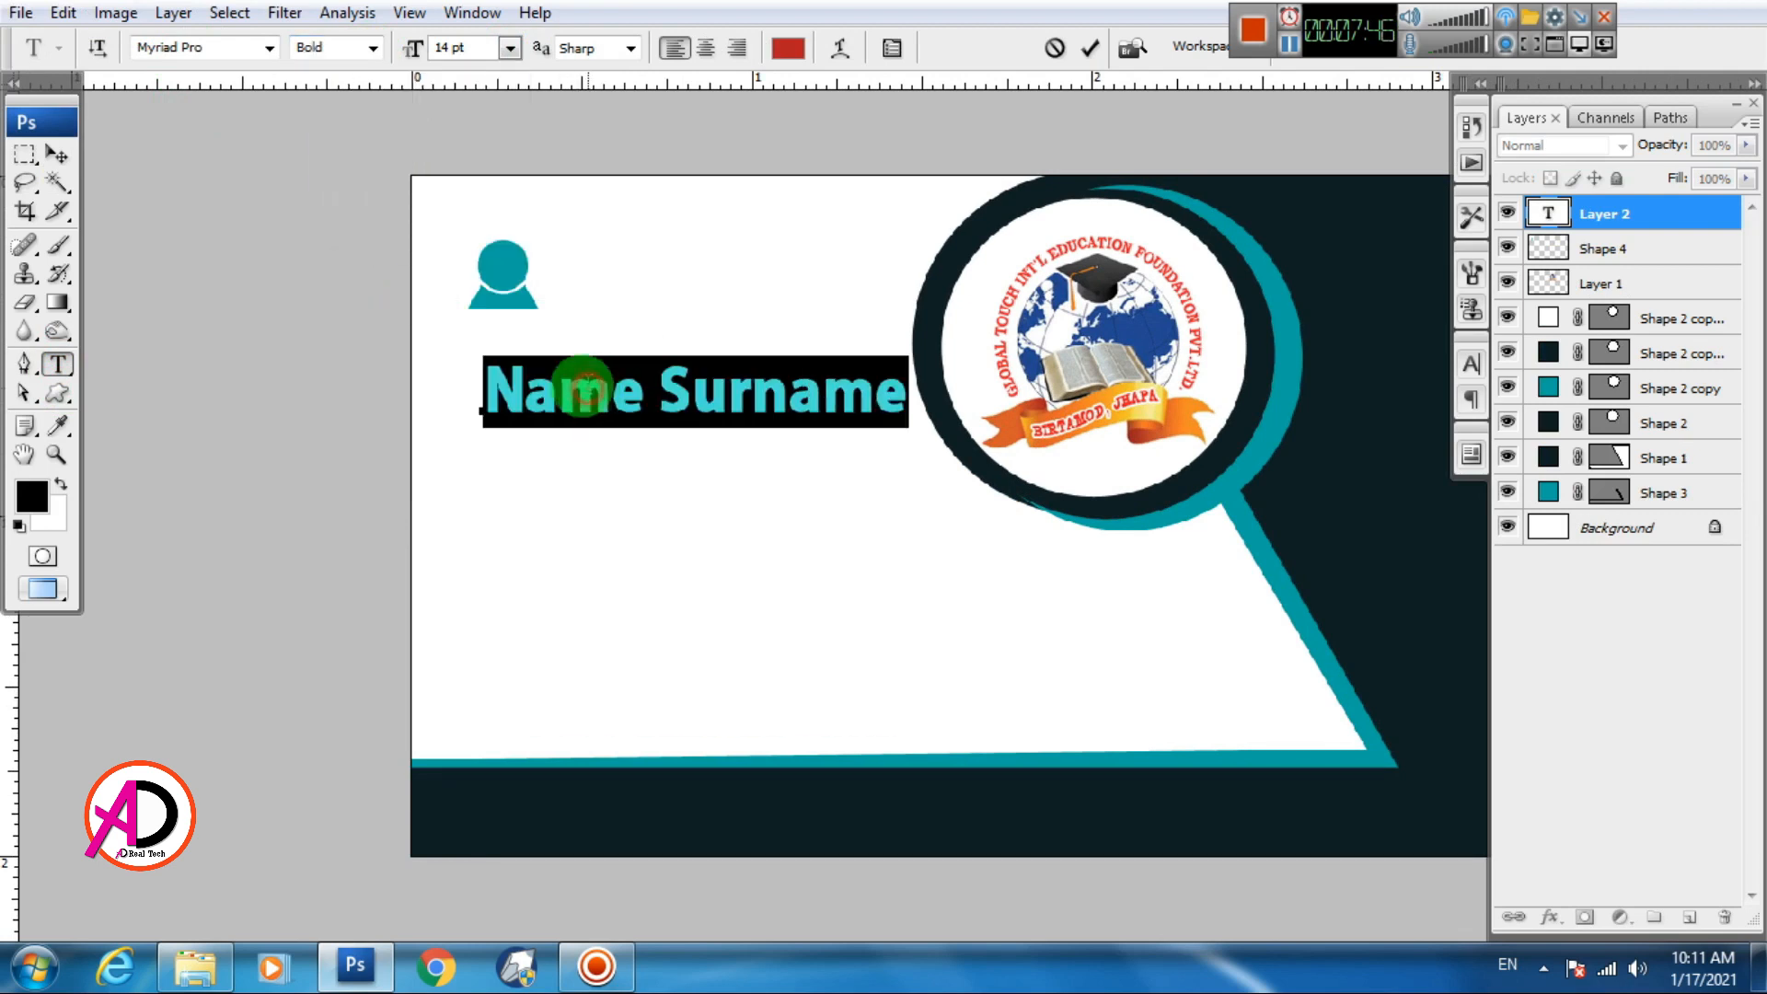
left_click(603, 405)
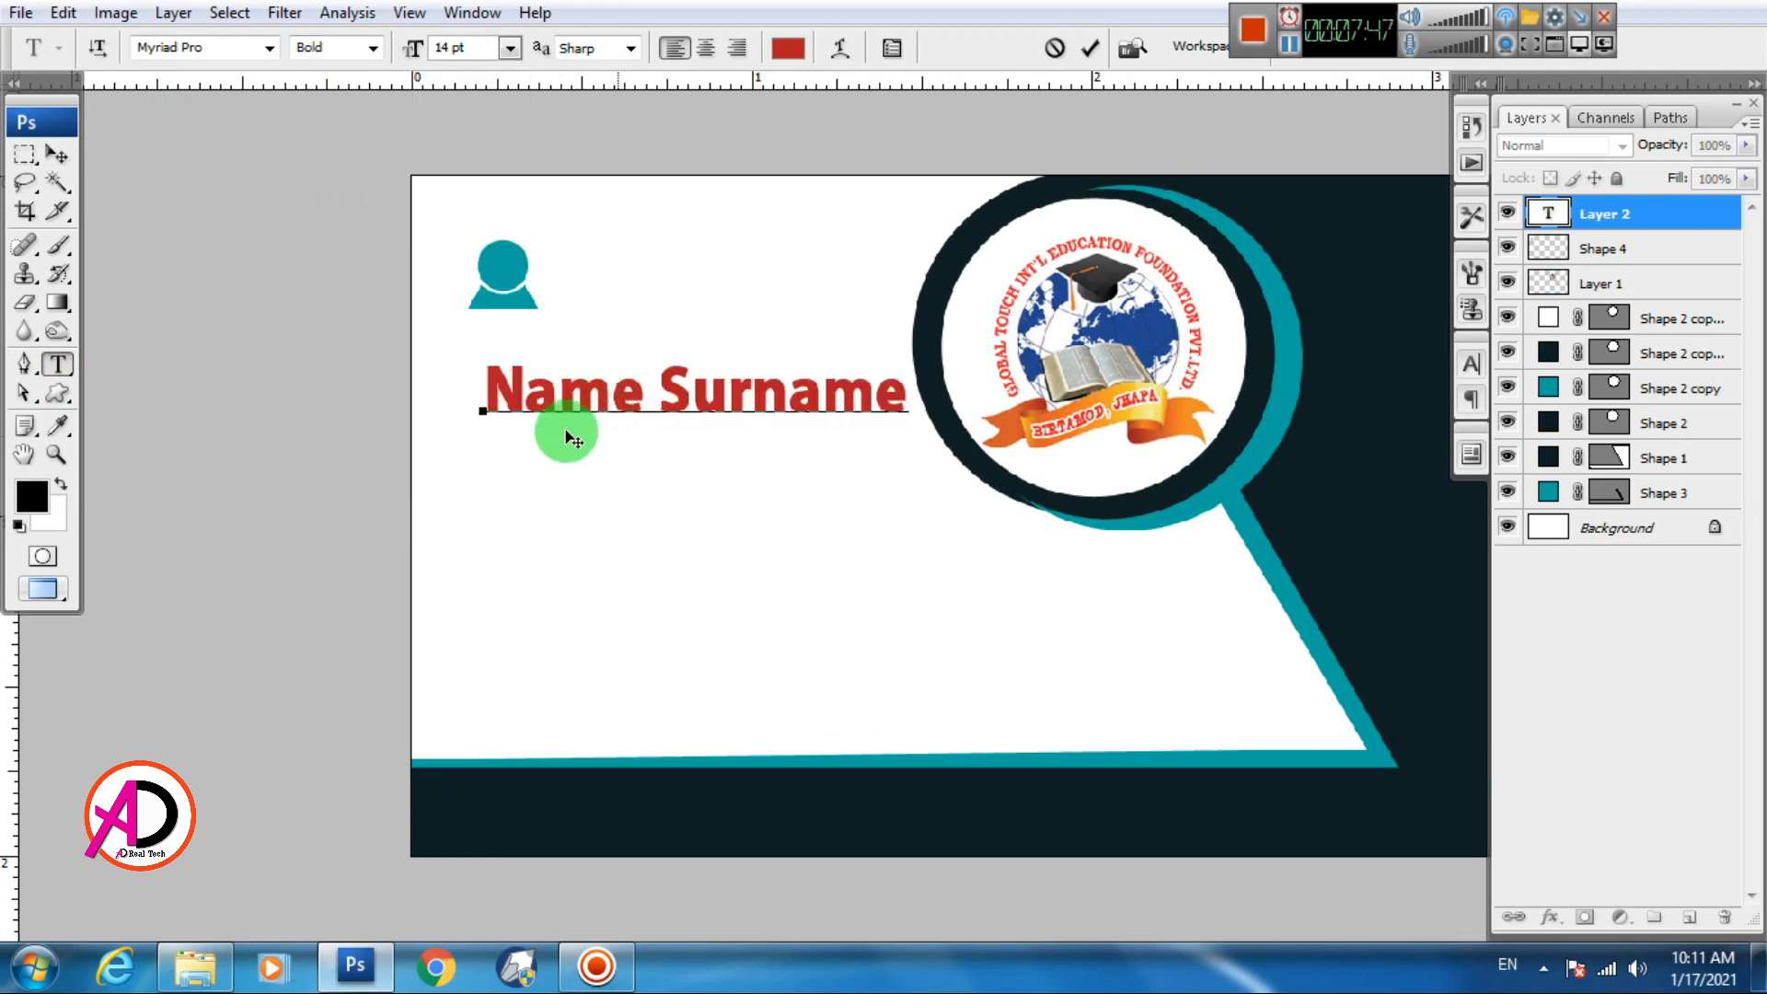
Set the name text to 11 pt and move it just under the person icon
triple_click(543, 385)
left_click(510, 48)
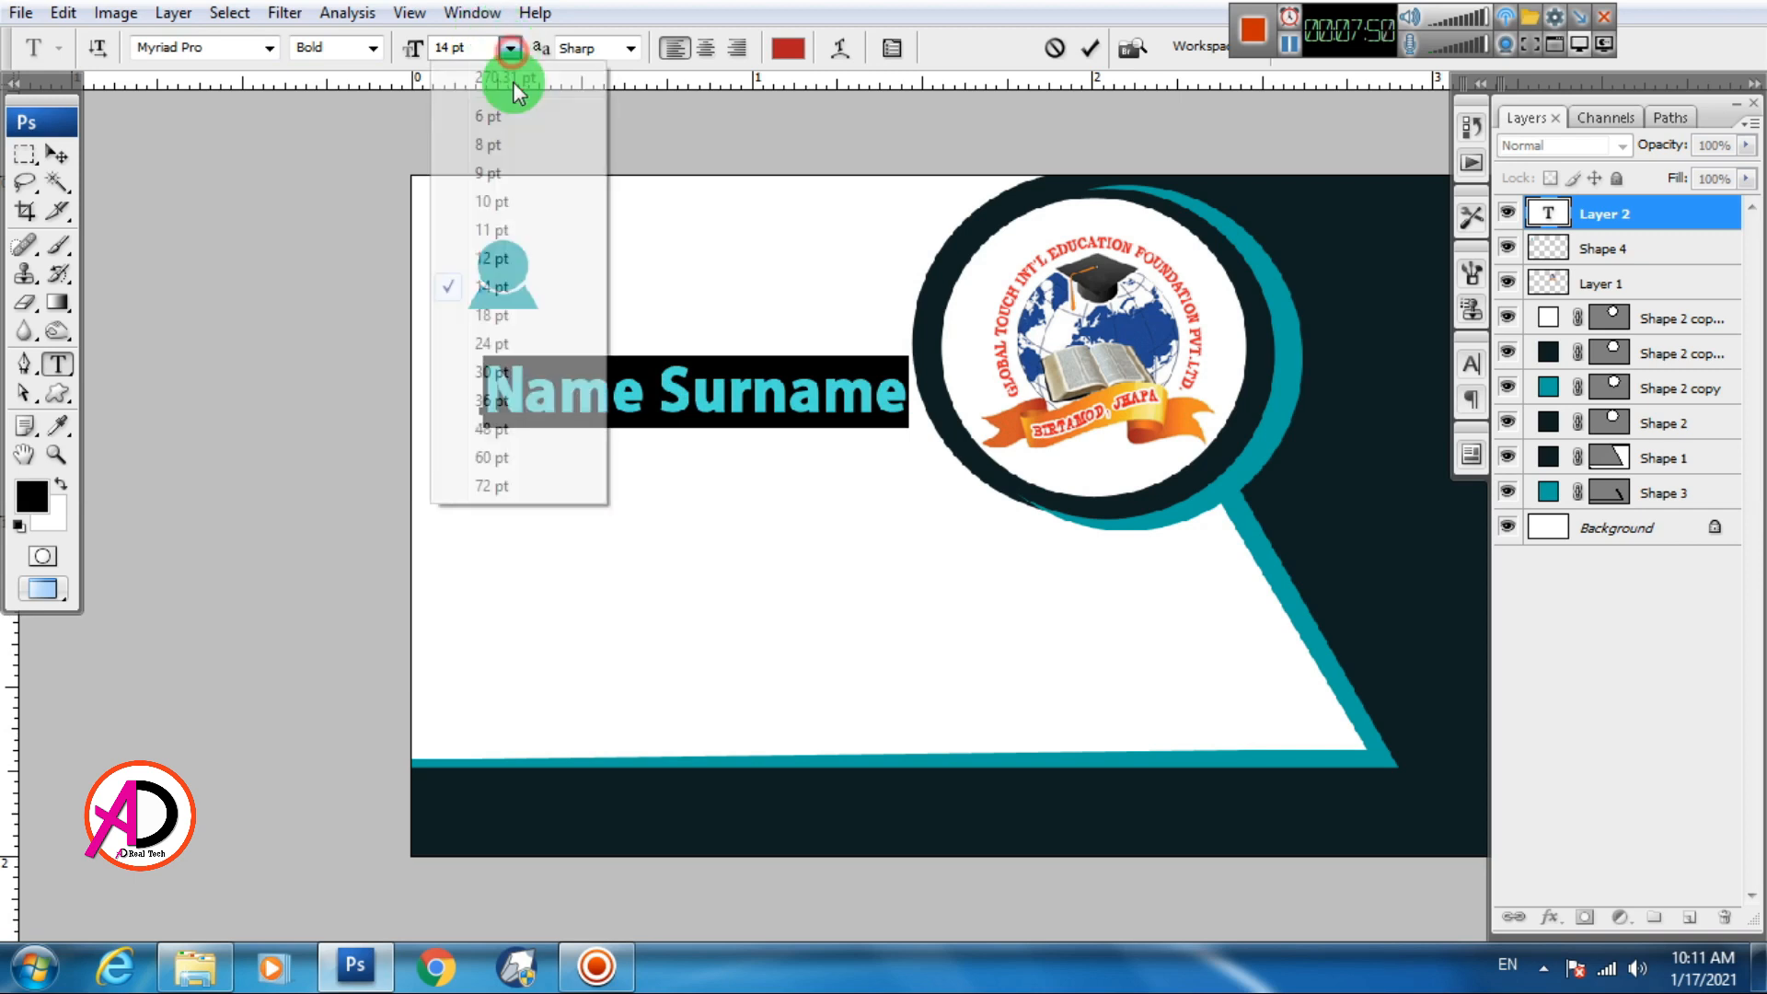
left_click(497, 229)
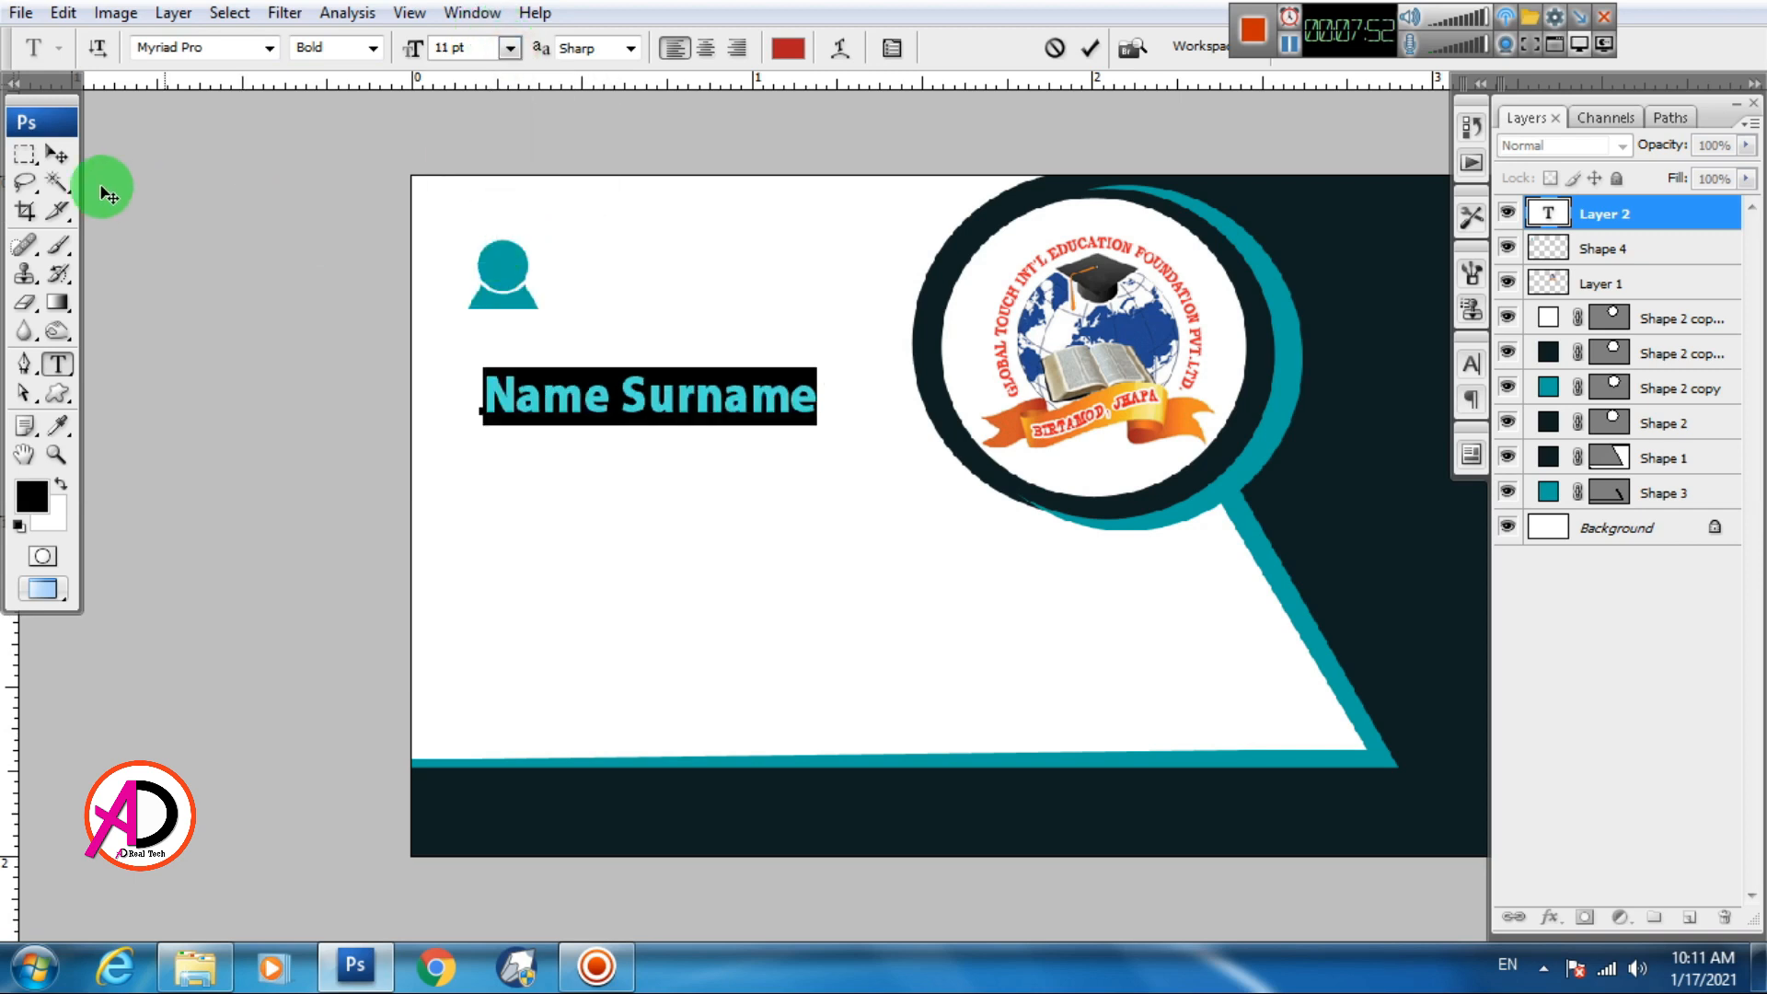
left_click(57, 153)
left_click_drag(550, 391, 495, 281)
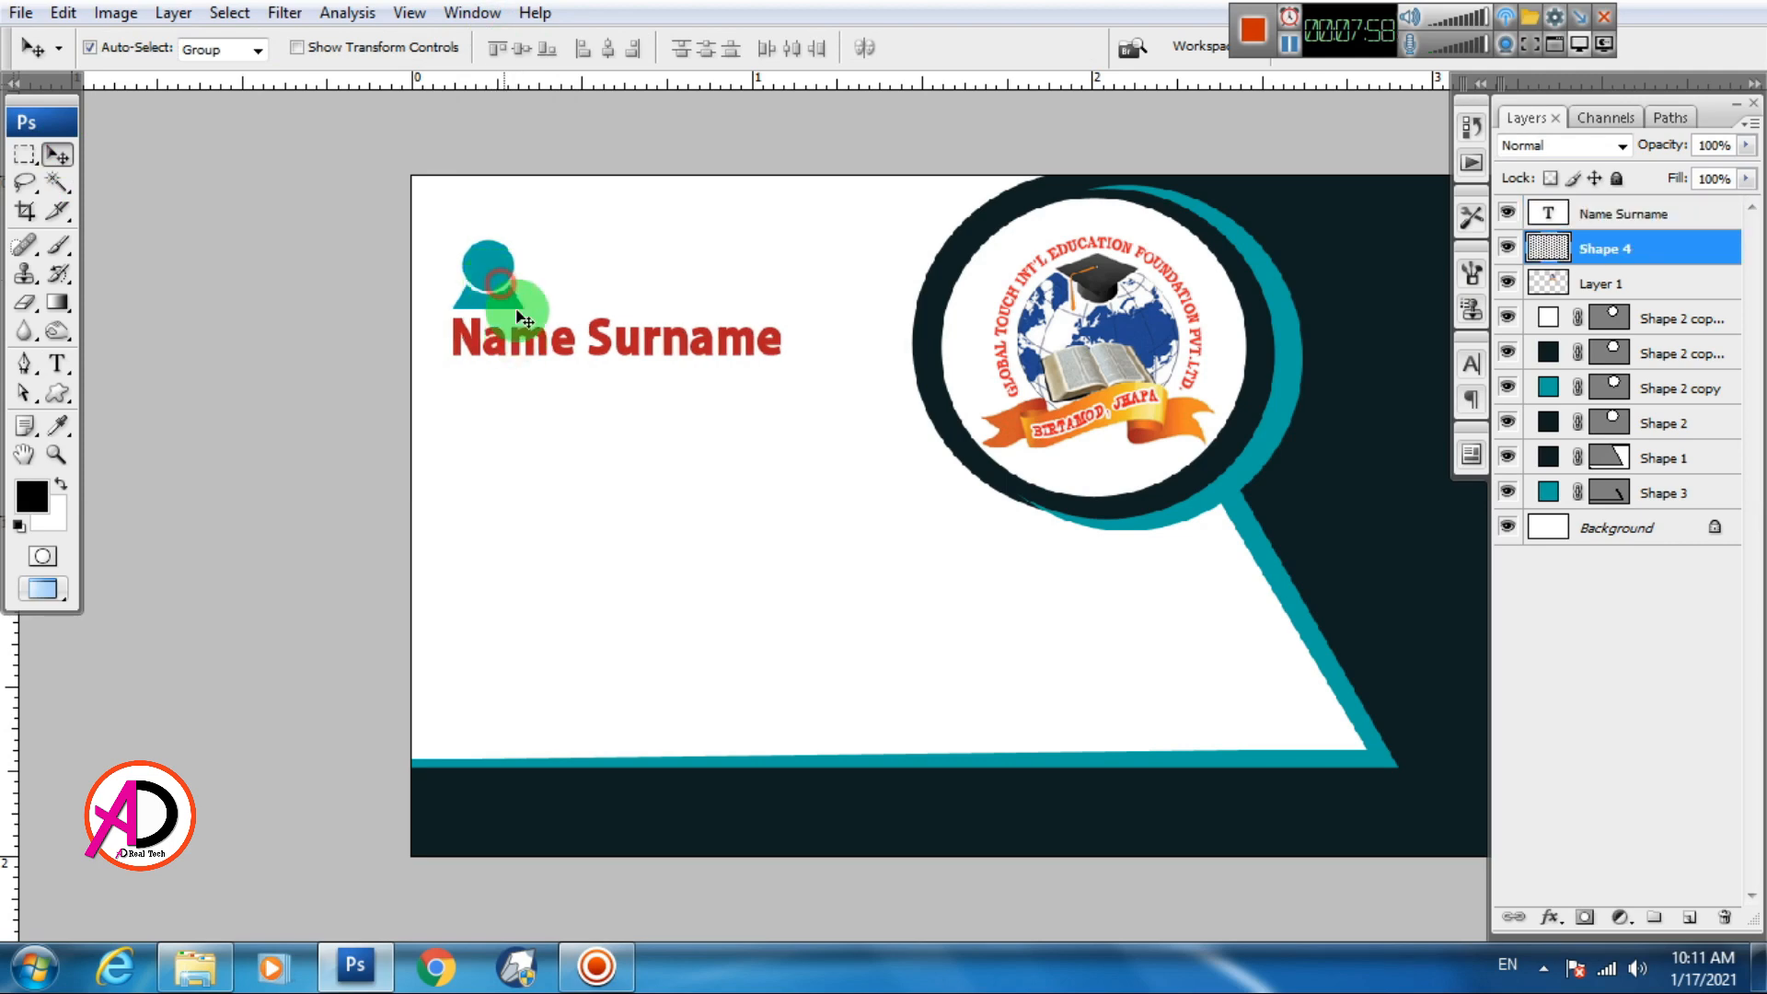
Select the Name Surname line and try faux bold, then turn it back off
scroll(650, 425, "down", 5)
scroll(663, 437, "up", 5)
left_click_drag(607, 404, 622, 483)
left_click(58, 364)
left_click_drag(406, 383, 1470, 399)
left_click(1471, 364)
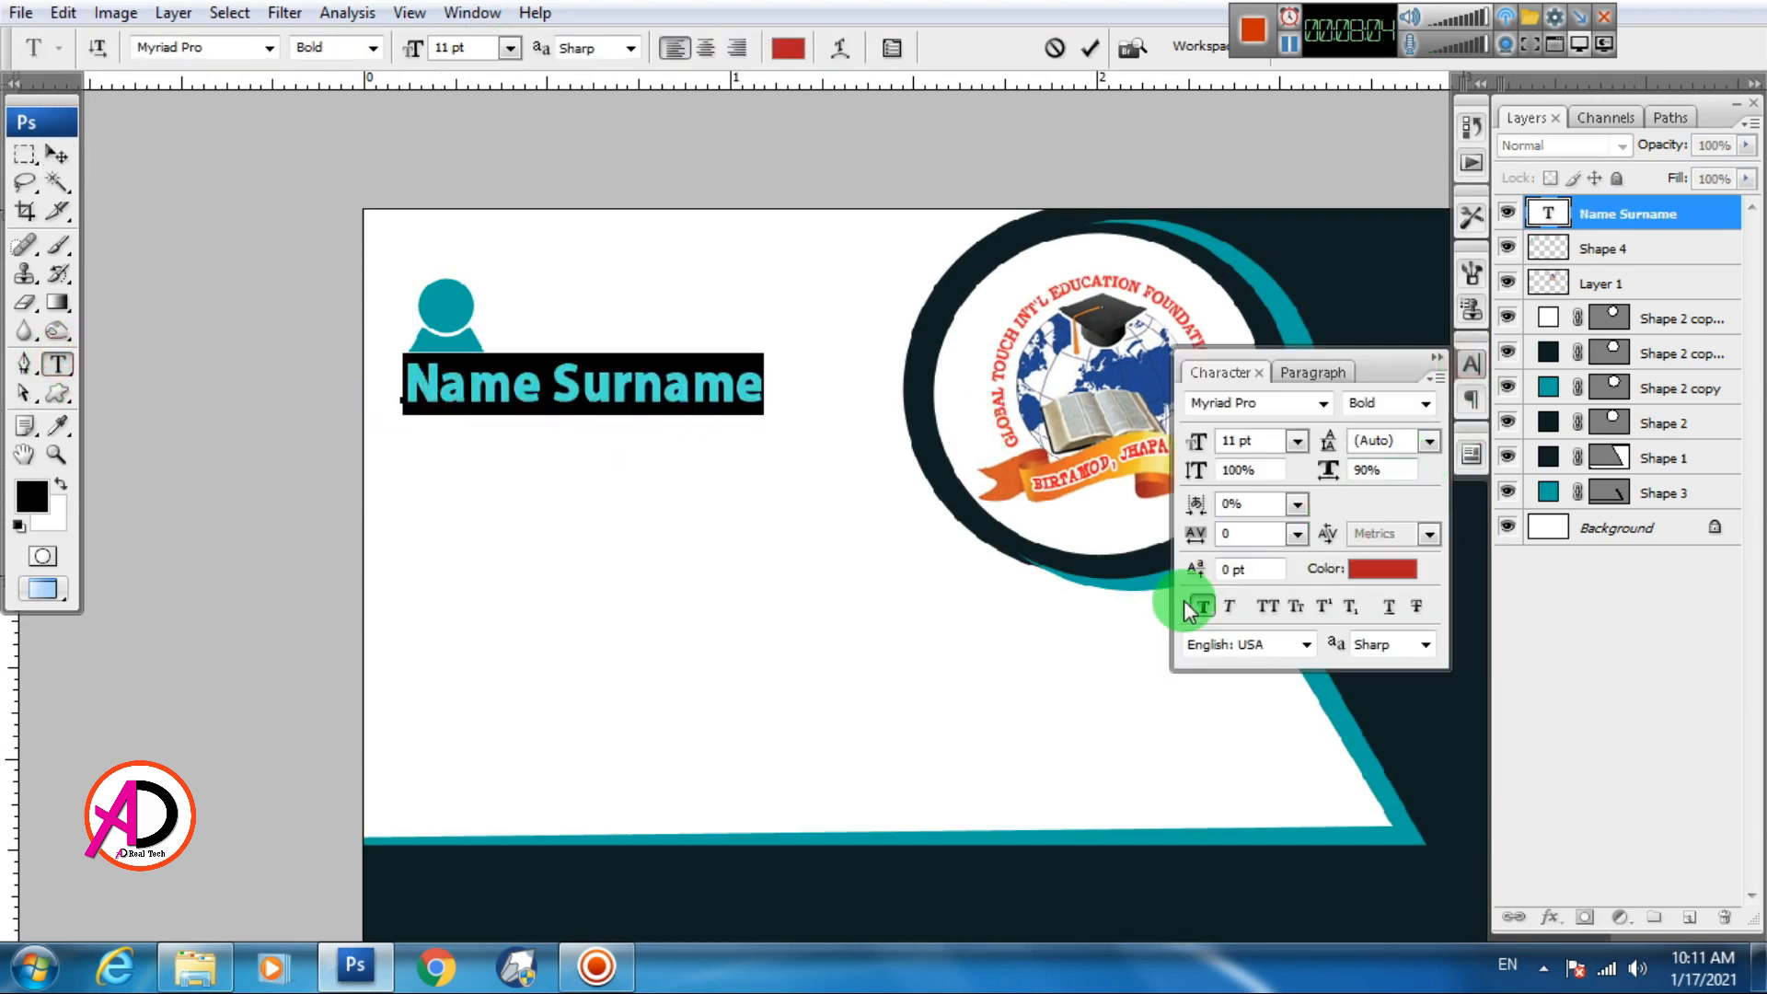
left_click(1203, 608)
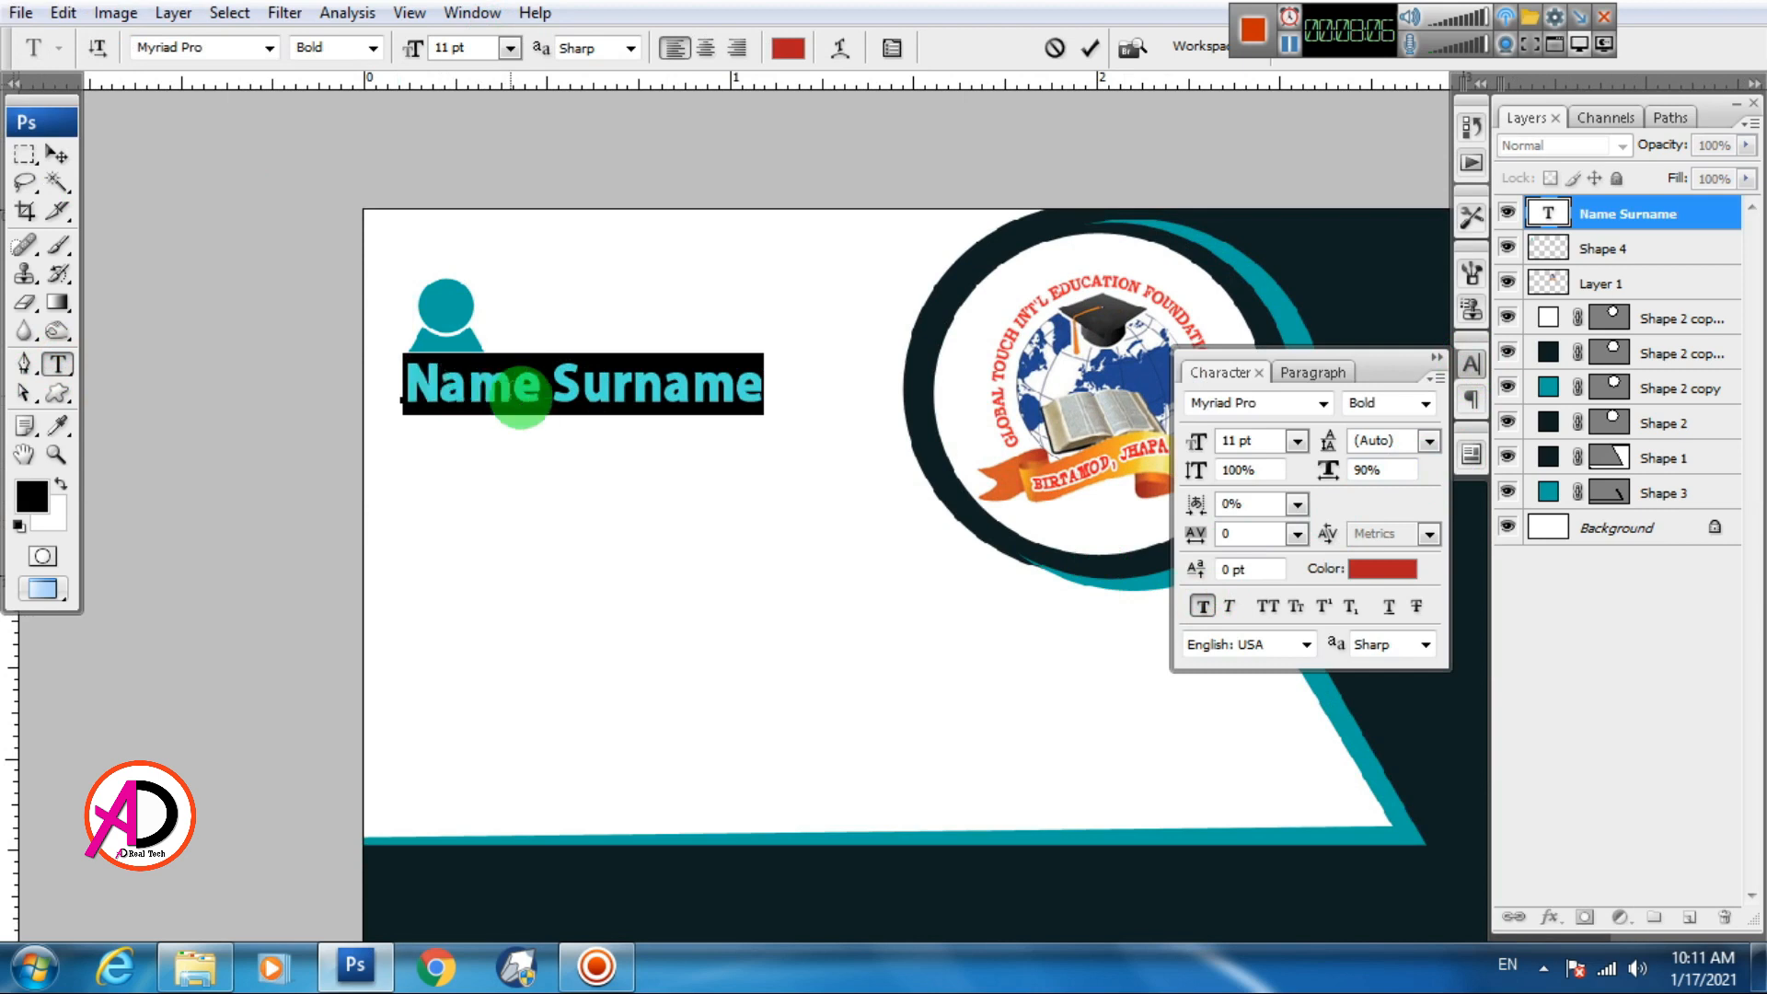
left_click(1202, 607)
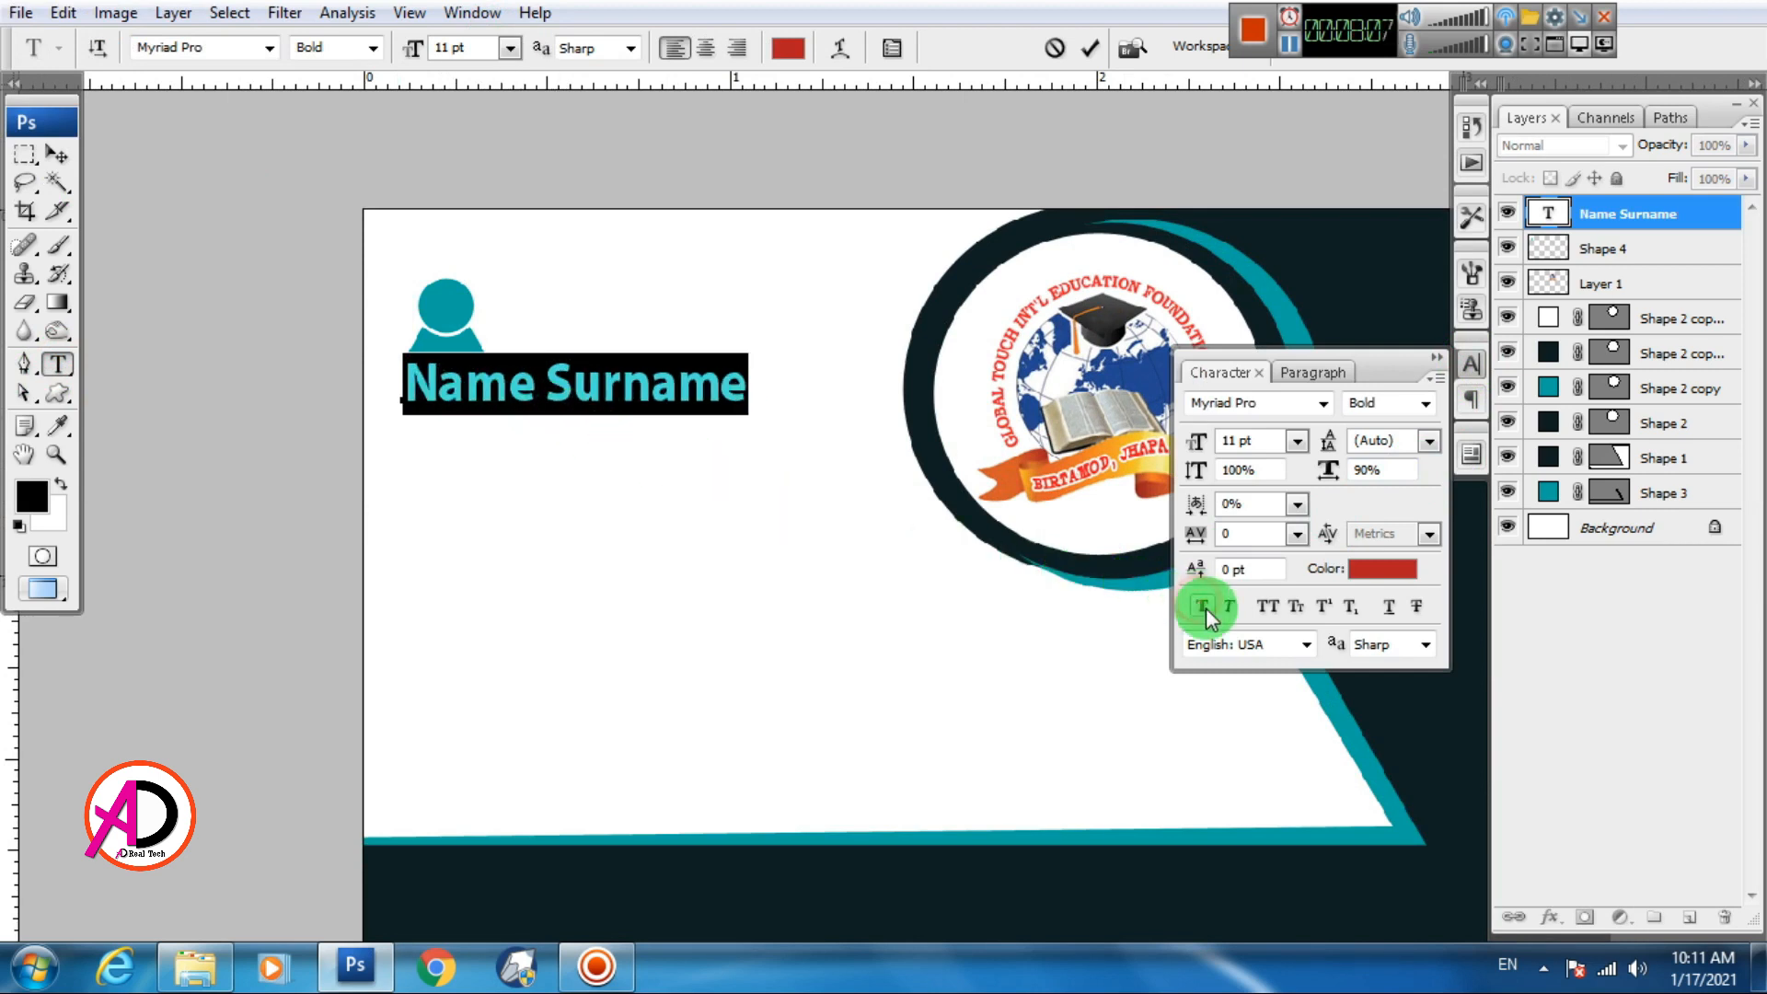
left_click(57, 154)
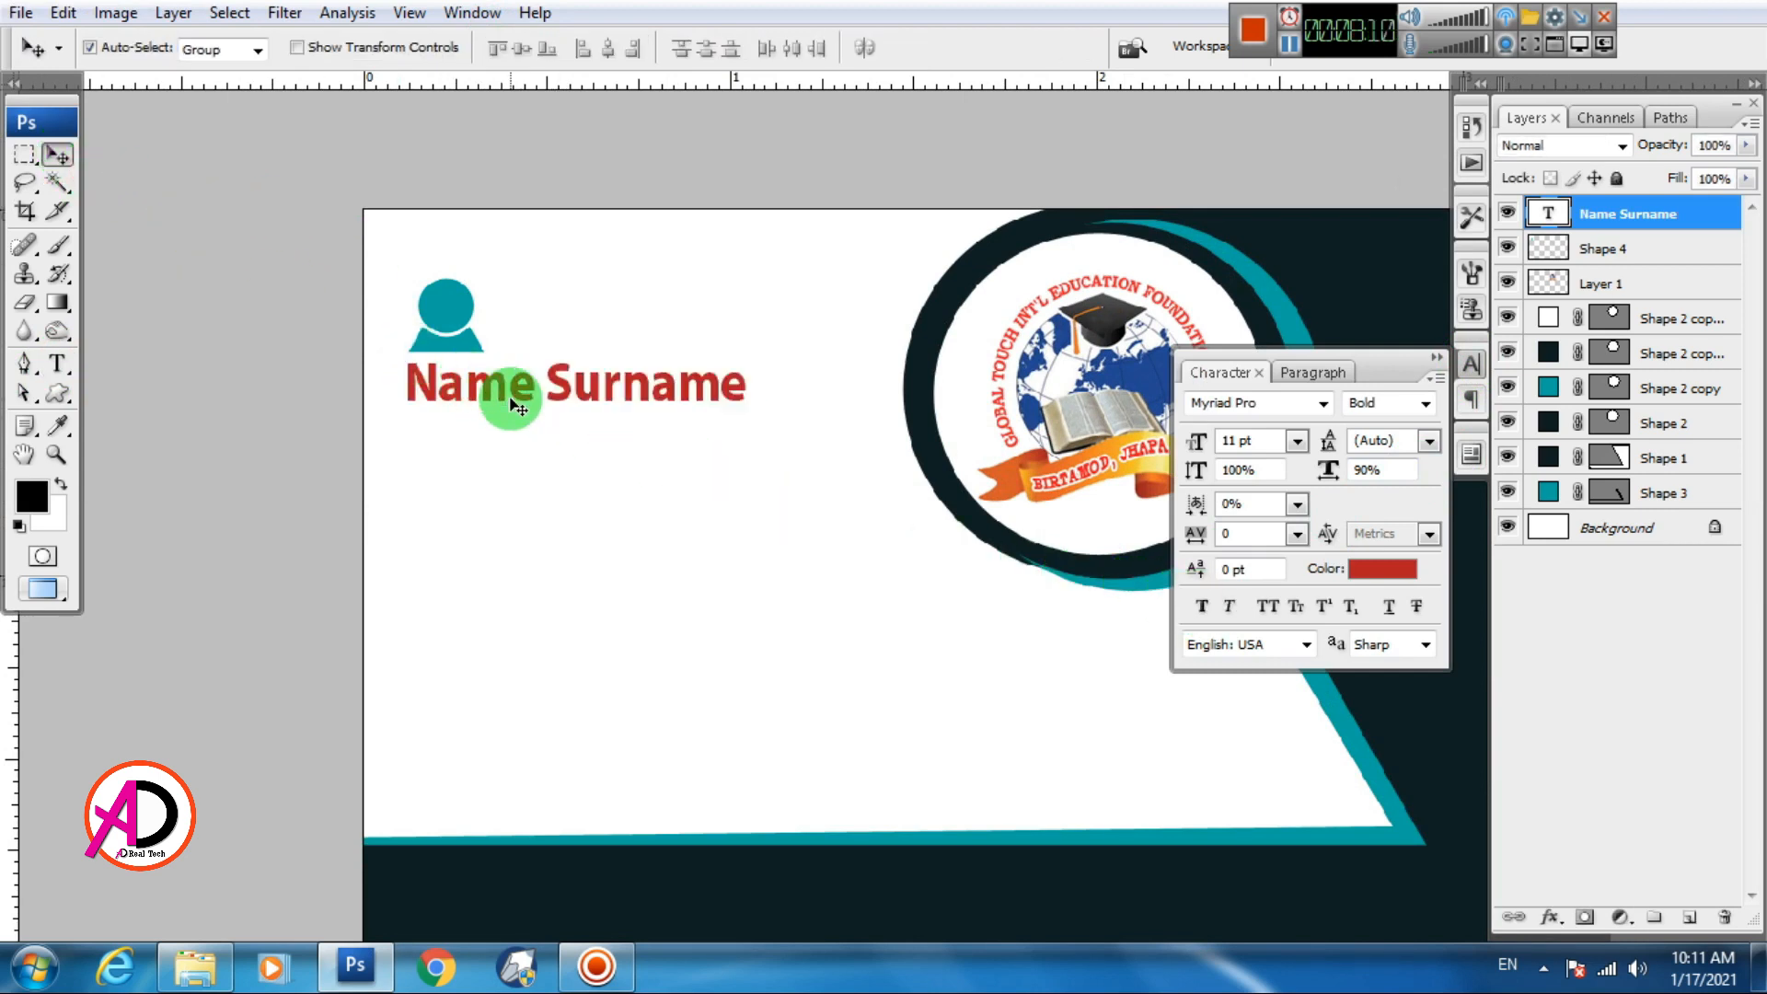
Color the word Name teal, sampled from the person icon
left_click(57, 365)
left_click(428, 407)
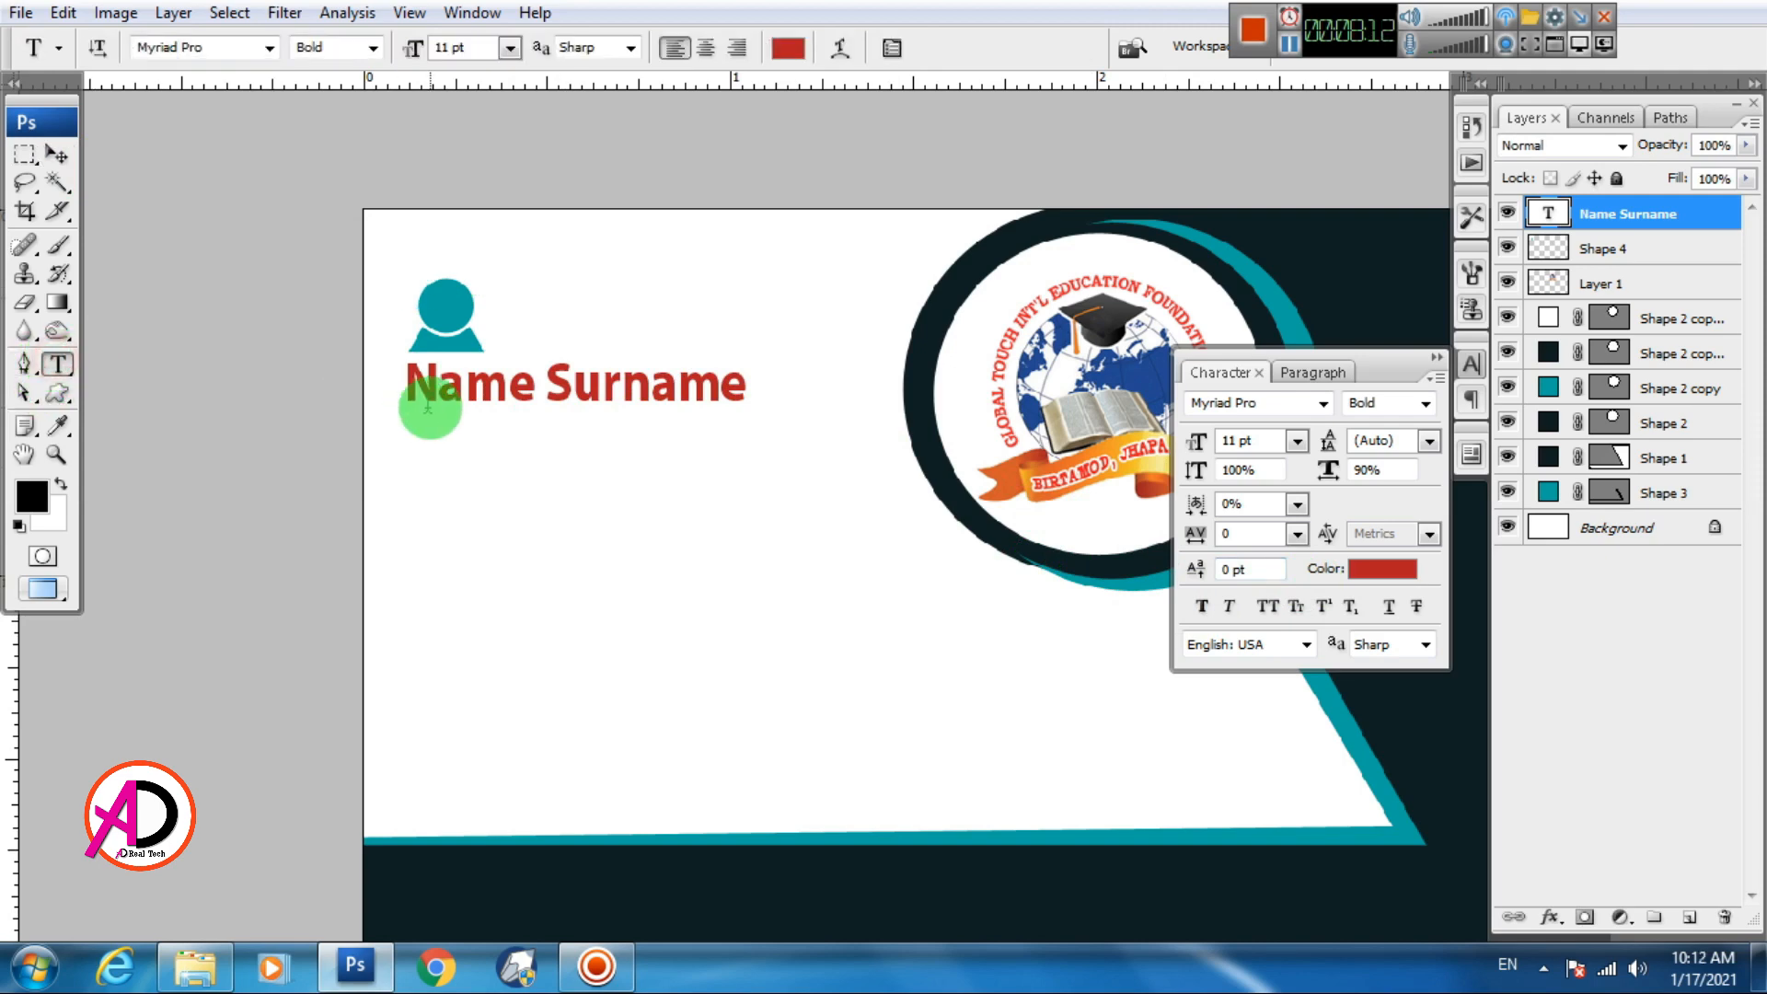
left_click_drag(406, 392, 541, 394)
left_click(1386, 570)
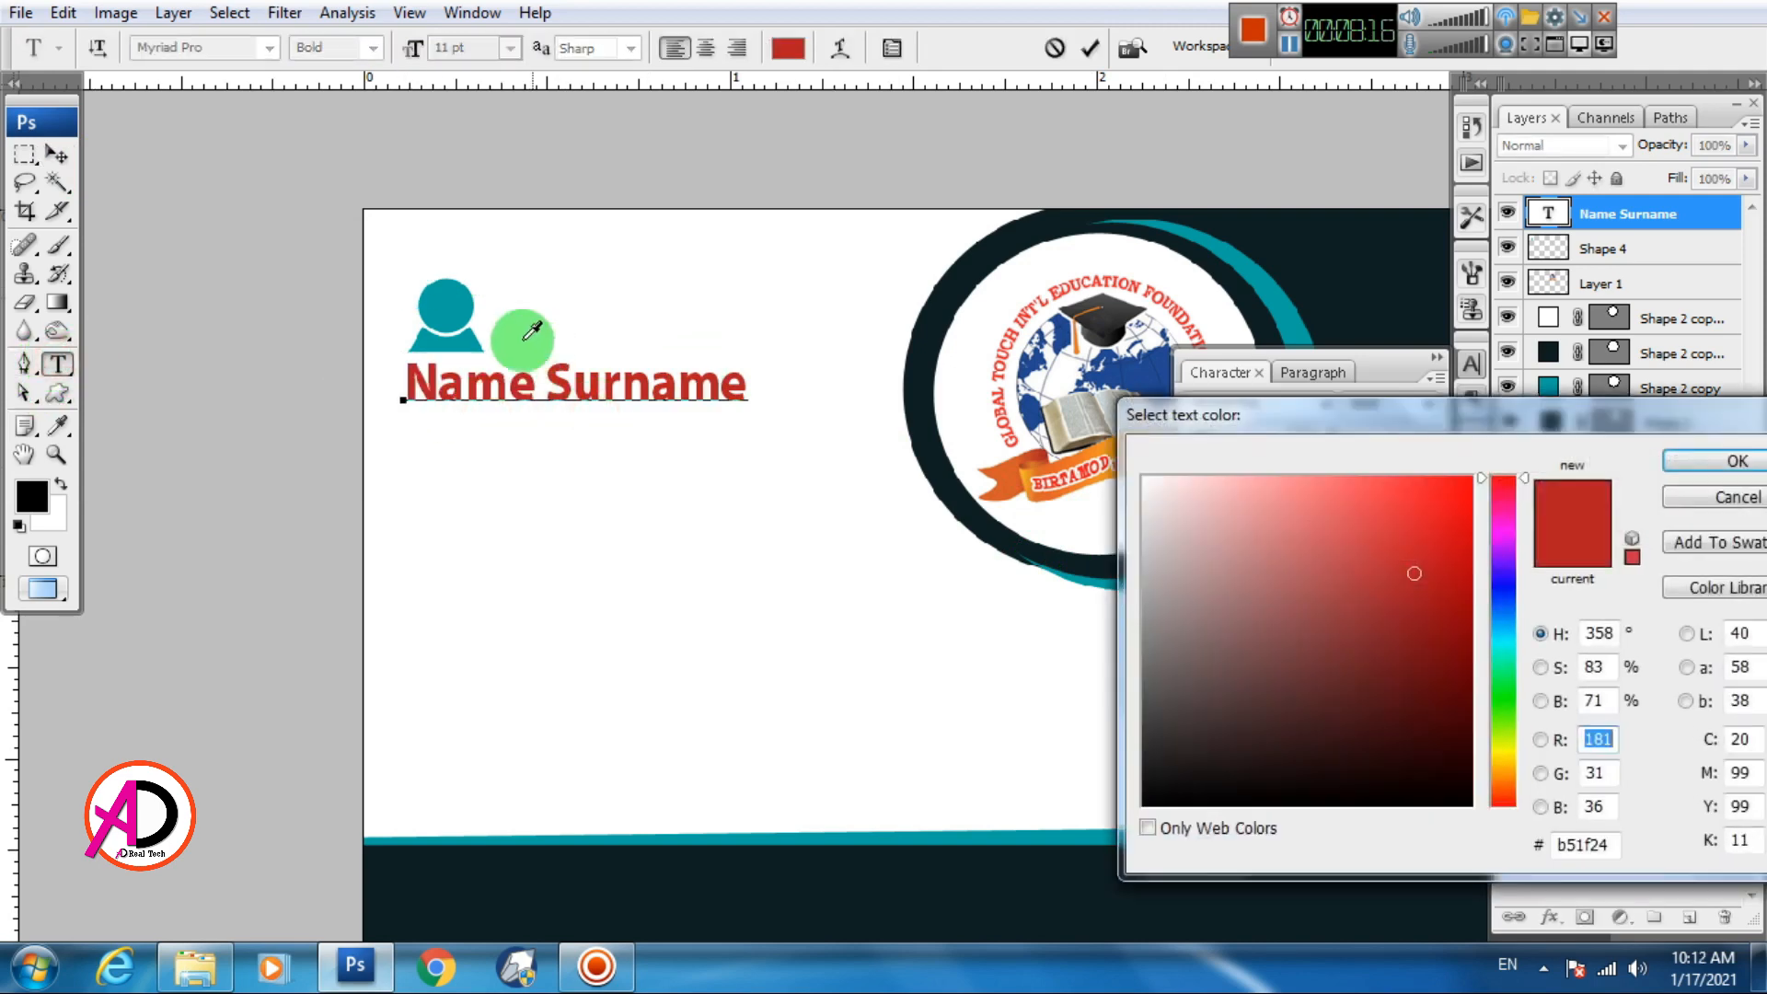
left_click(451, 307)
left_click(1718, 458)
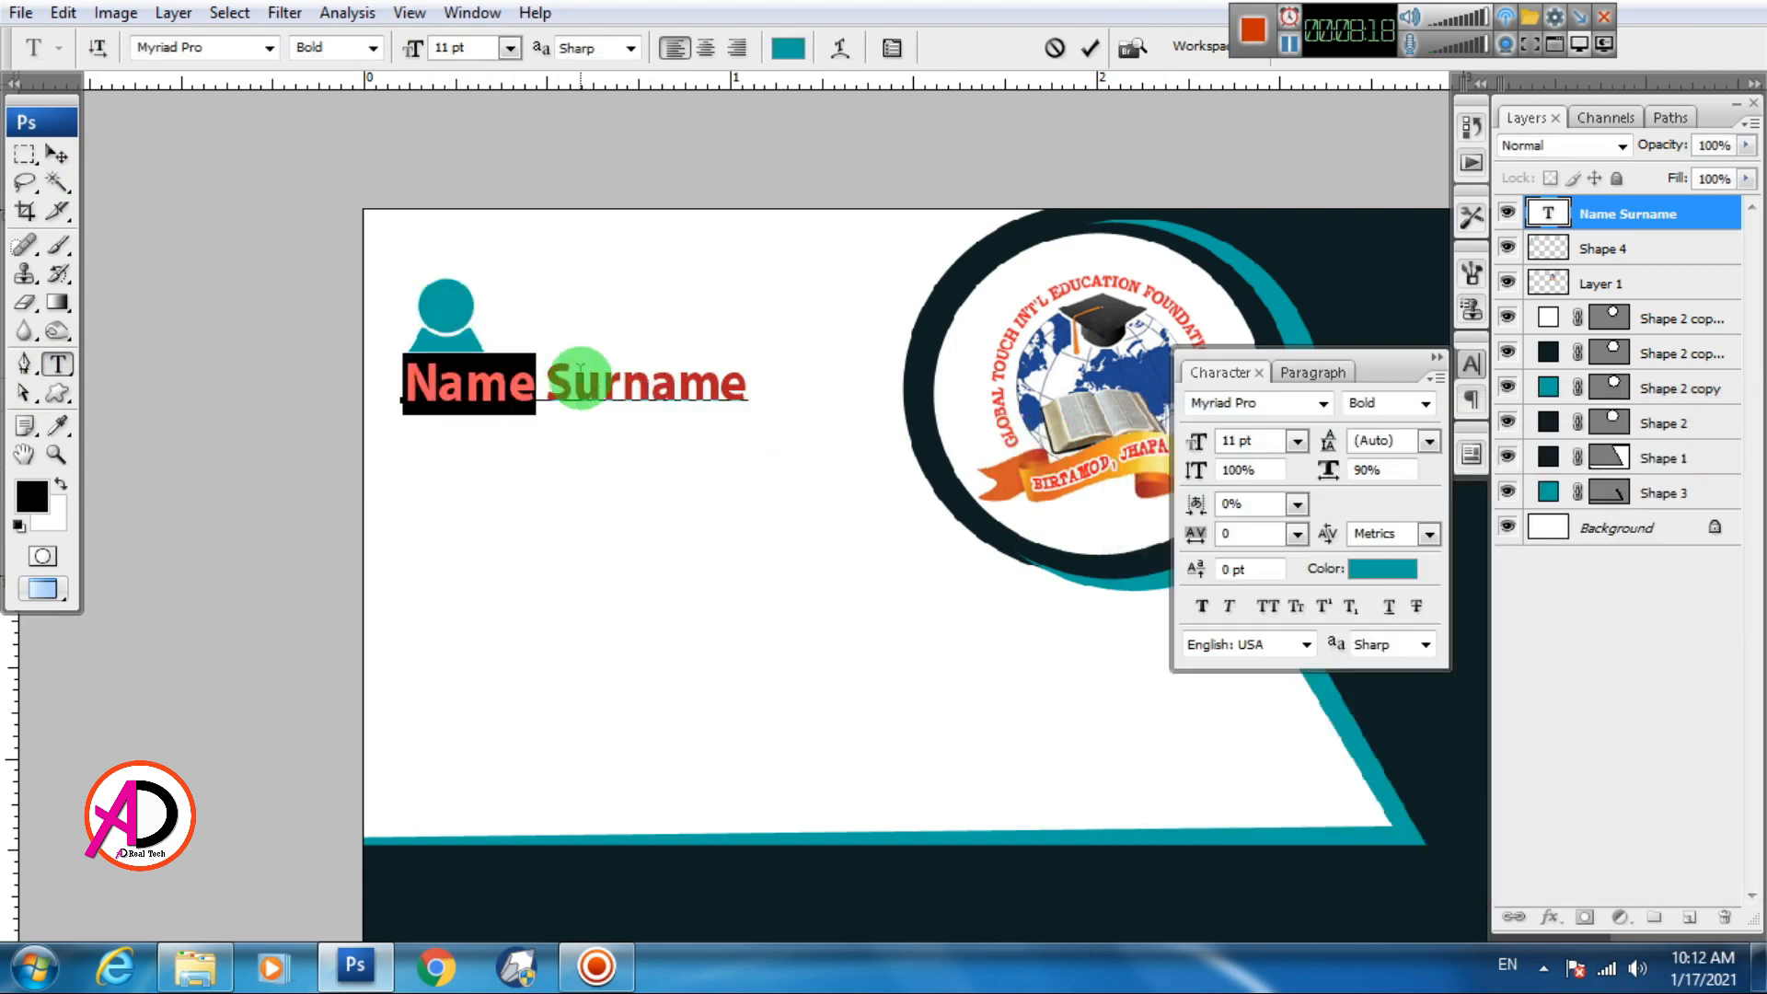
Color the word Surname dark navy, sampled from the card panel, and commit the text
left_click_drag(547, 387, 748, 388)
left_click(1356, 559)
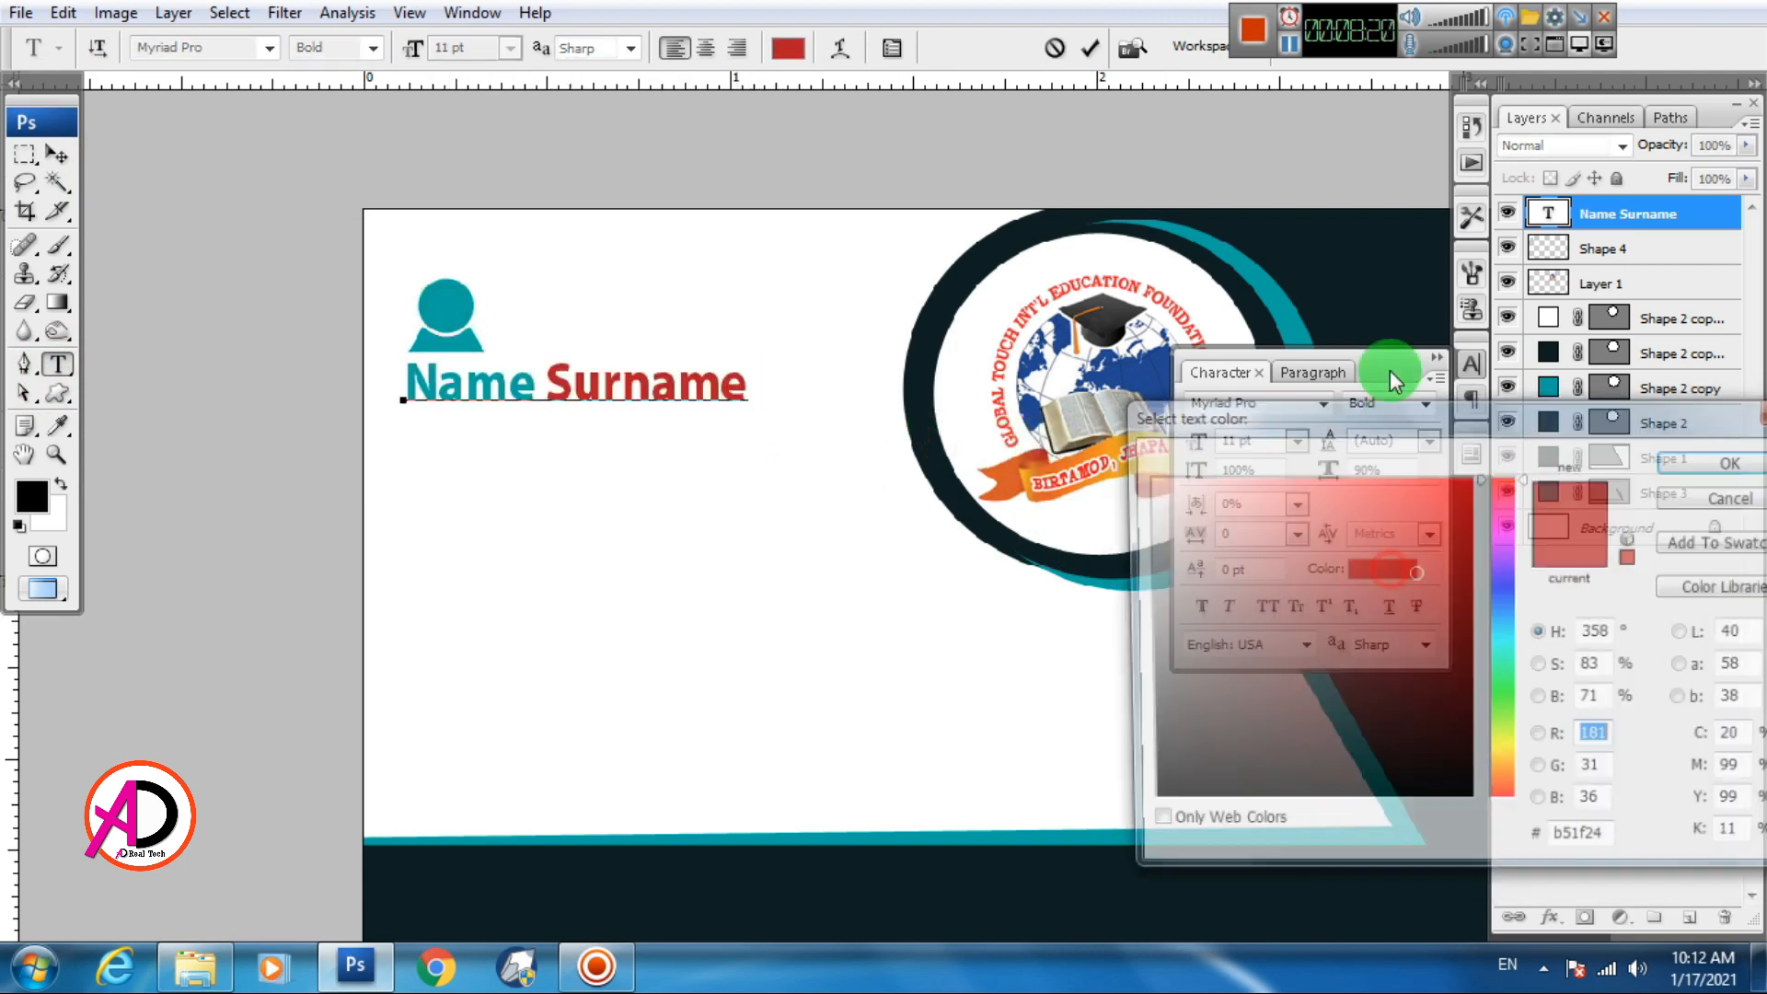
left_click(1378, 295)
left_click(1692, 462)
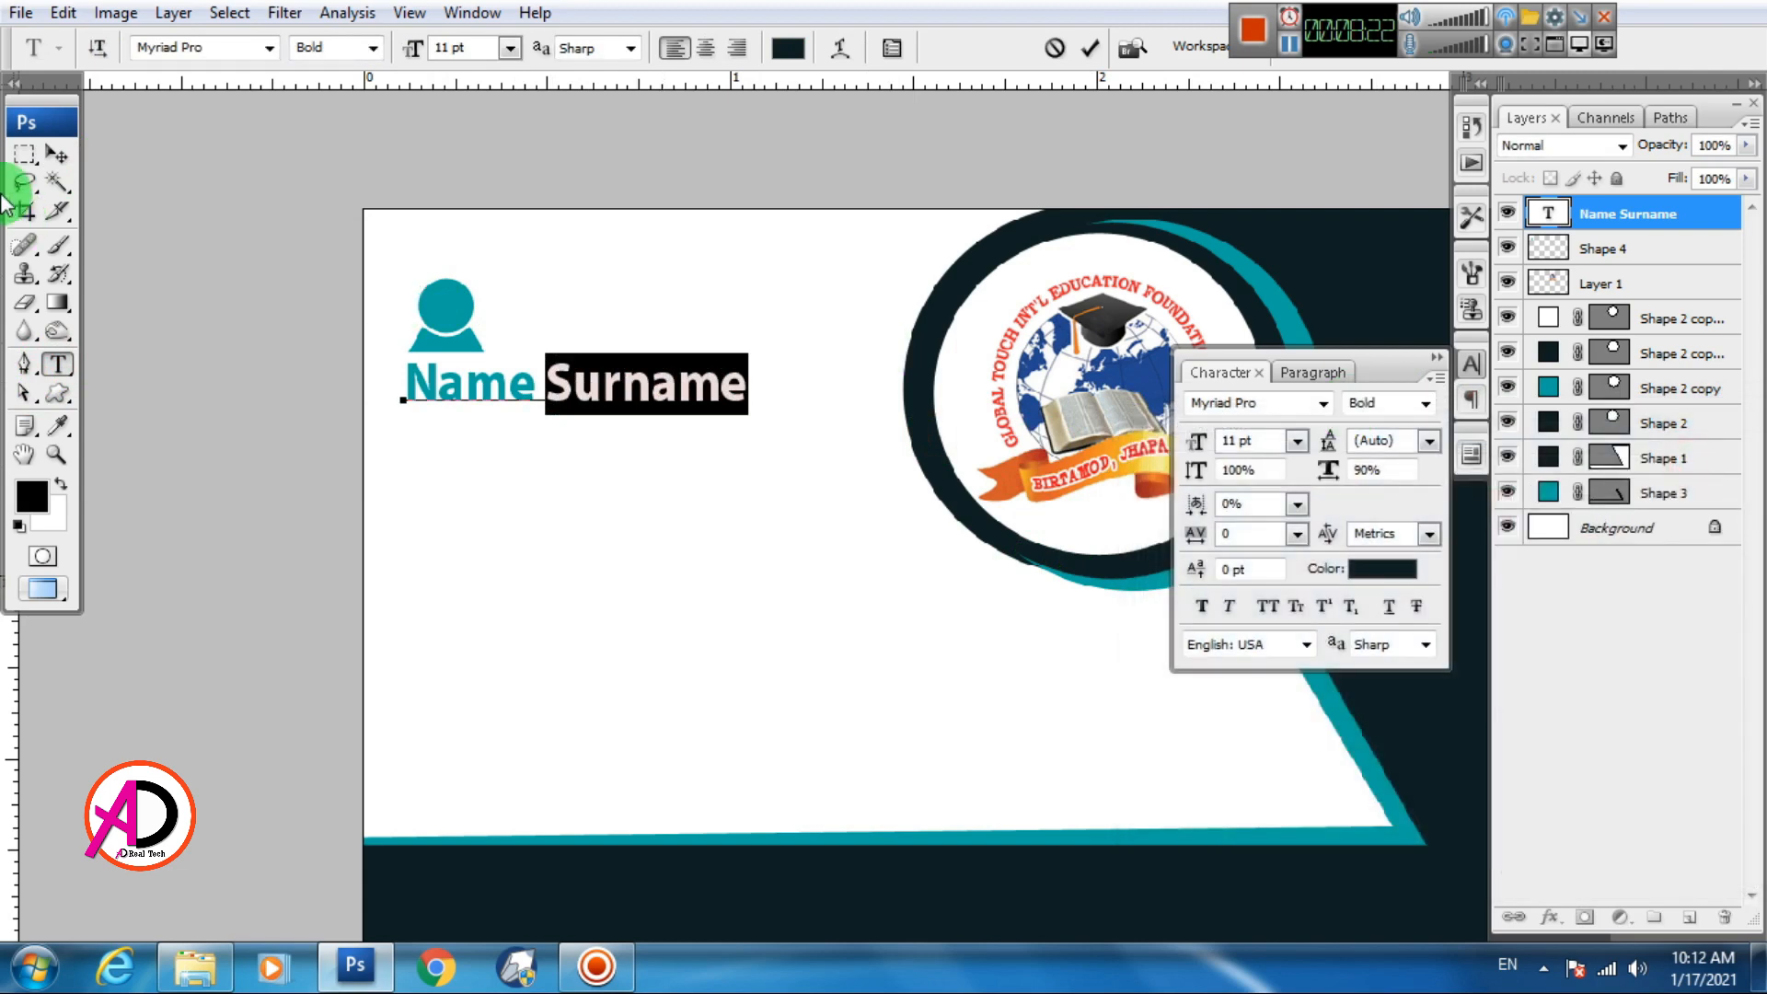
left_click(57, 155)
scroll(669, 535, "down", 4)
scroll(638, 513, "up", 3)
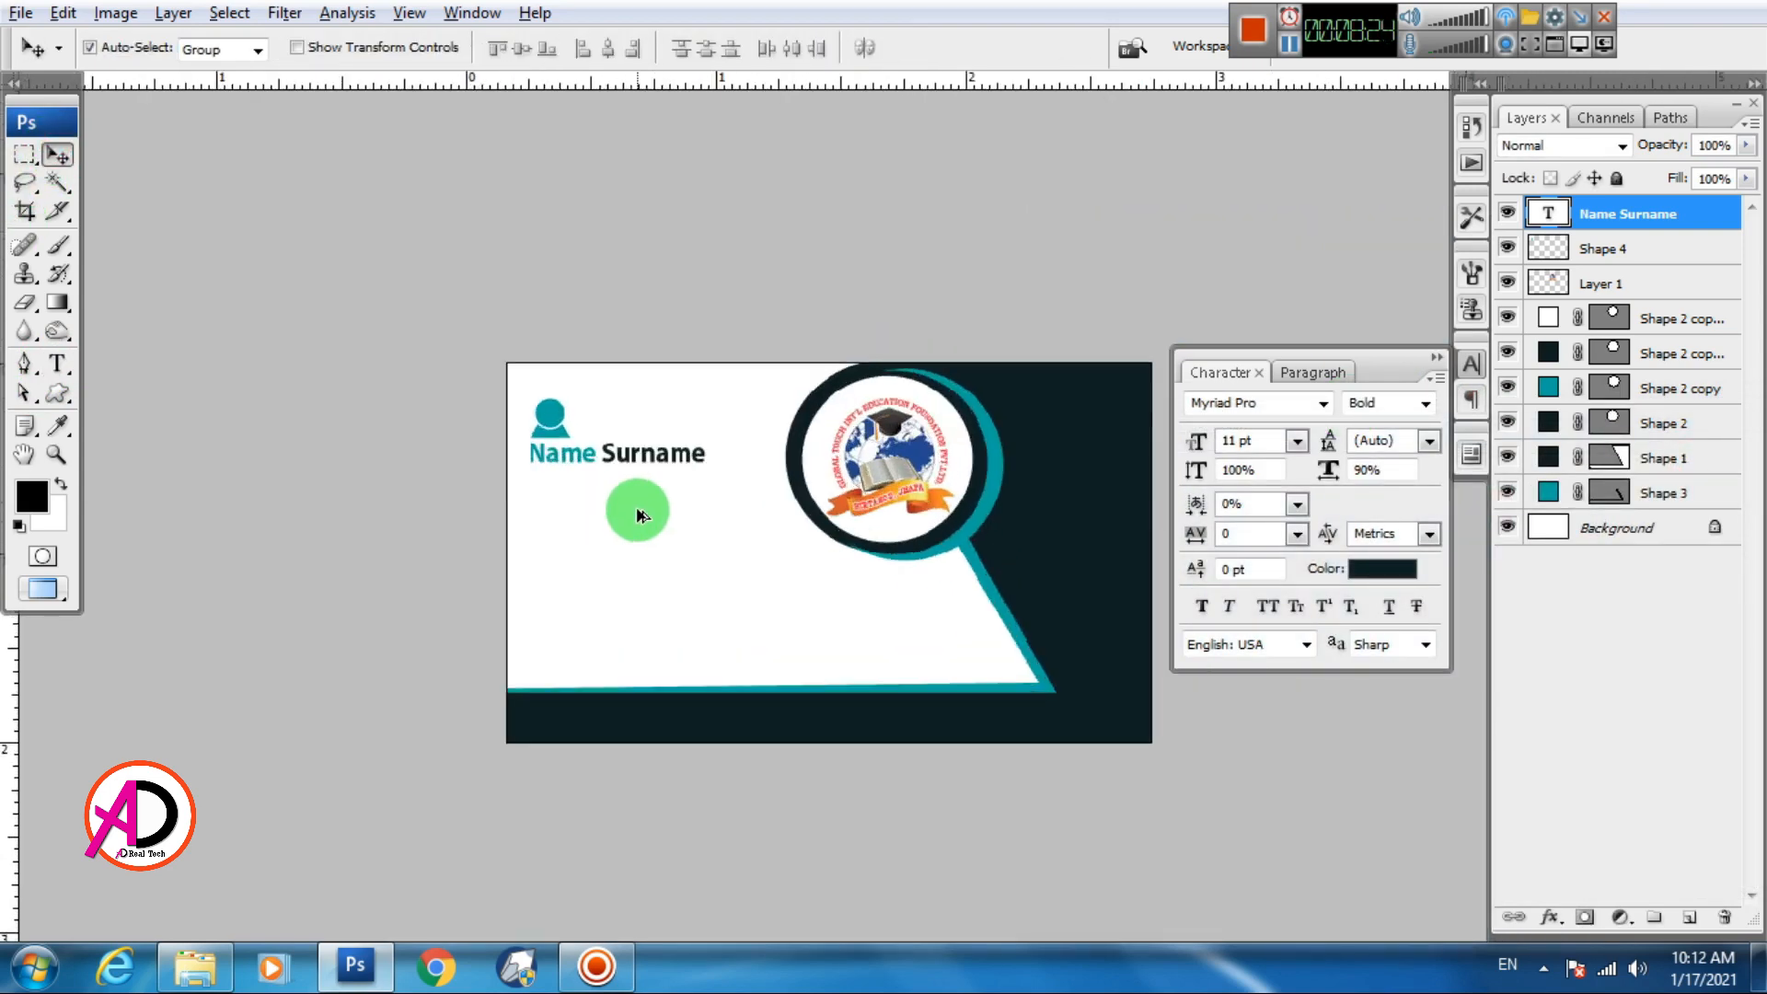
scroll(670, 501, "up", 1)
scroll(670, 501, "down", 2)
scroll(670, 501, "up", 3)
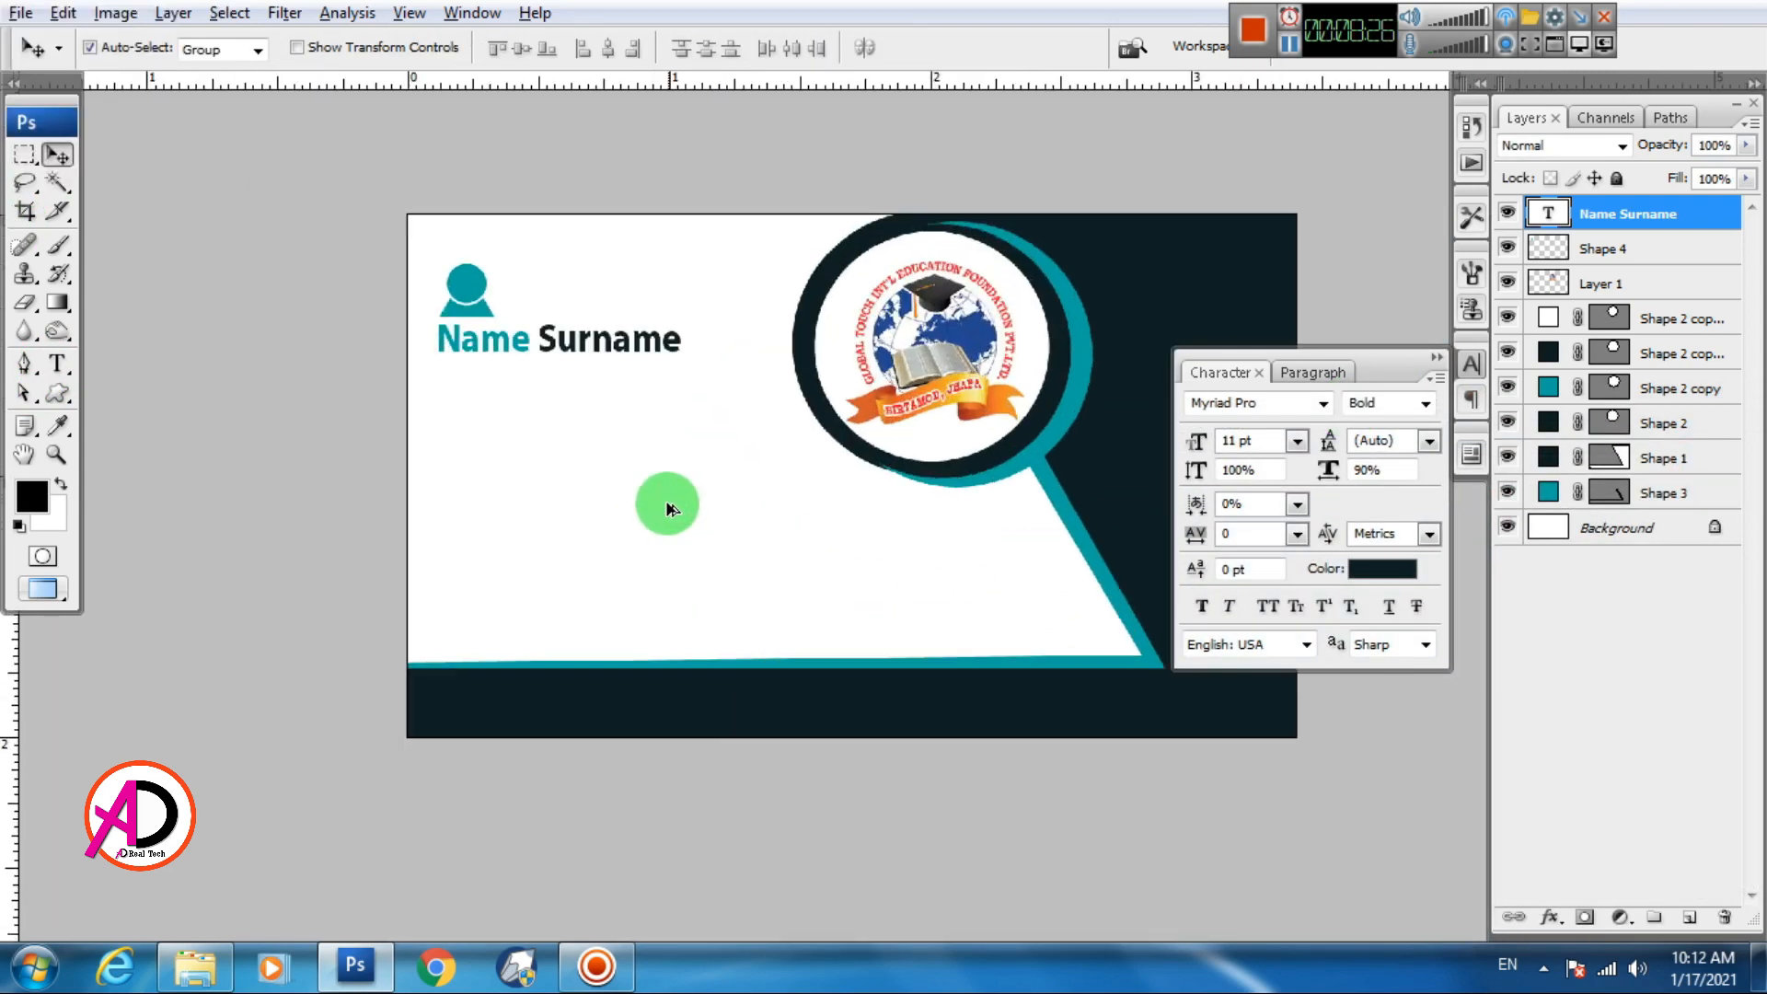
scroll(635, 510, "up", 4)
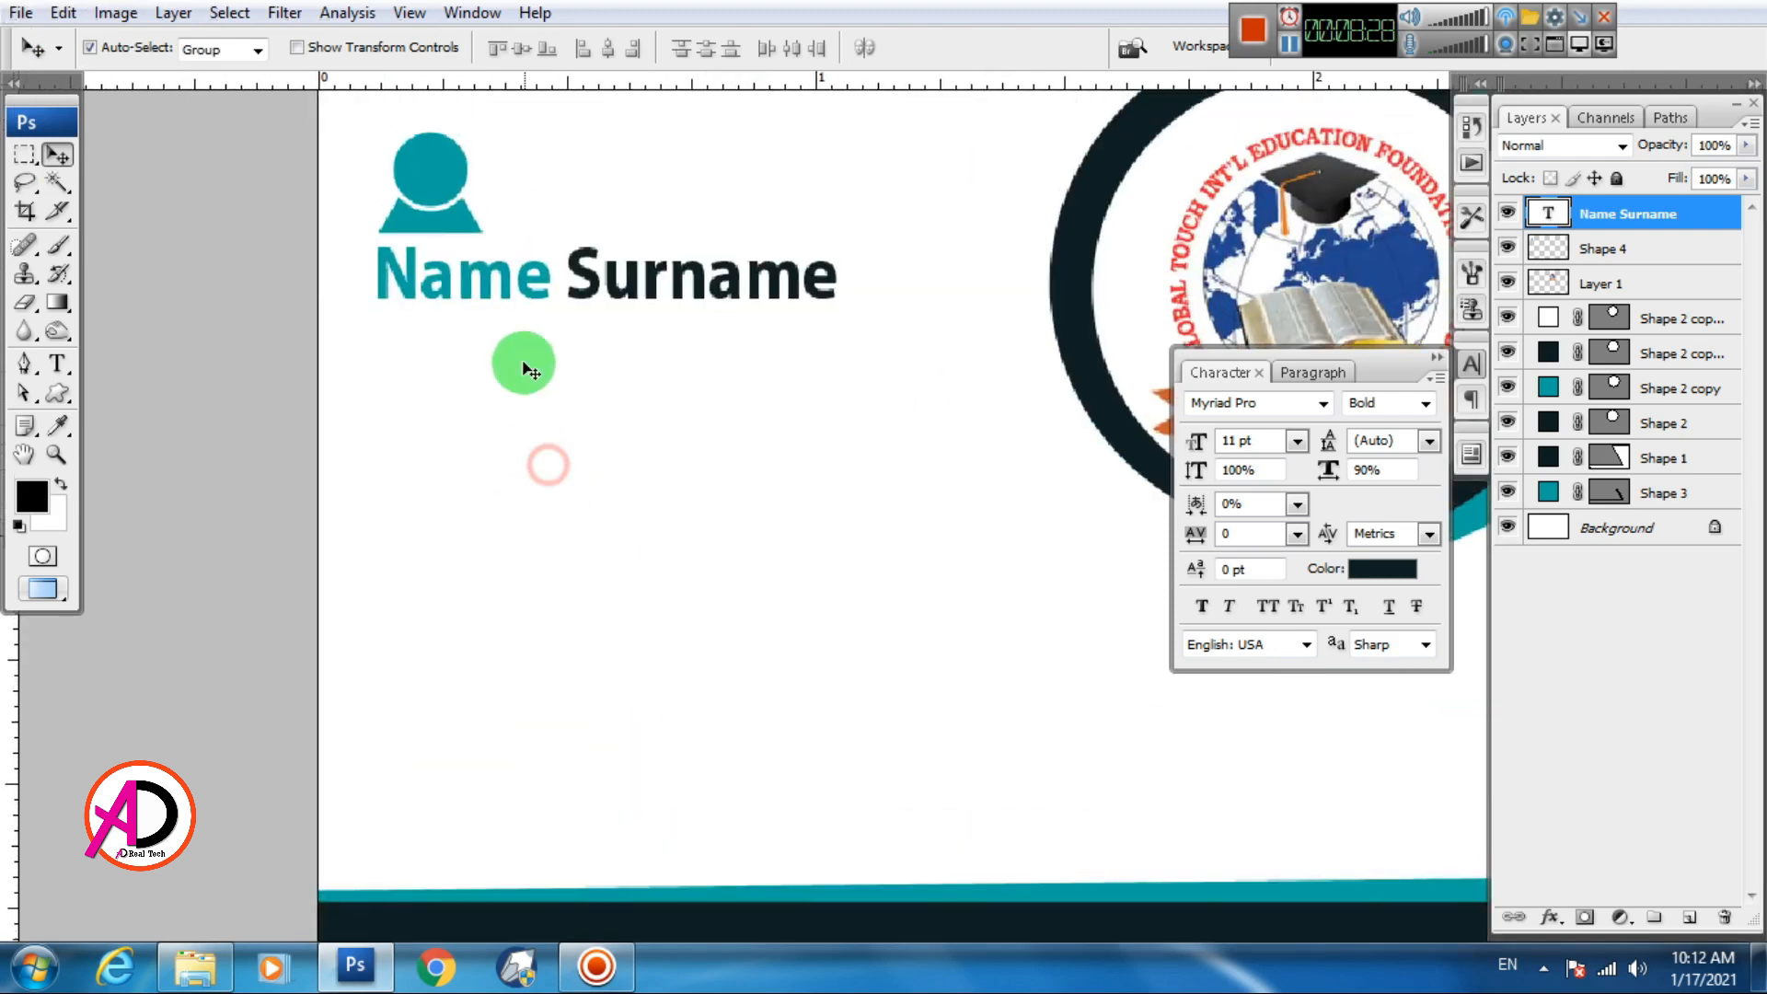
Place a copy of the name line below it and retype it as Designer
left_click_drag(506, 279, 503, 346)
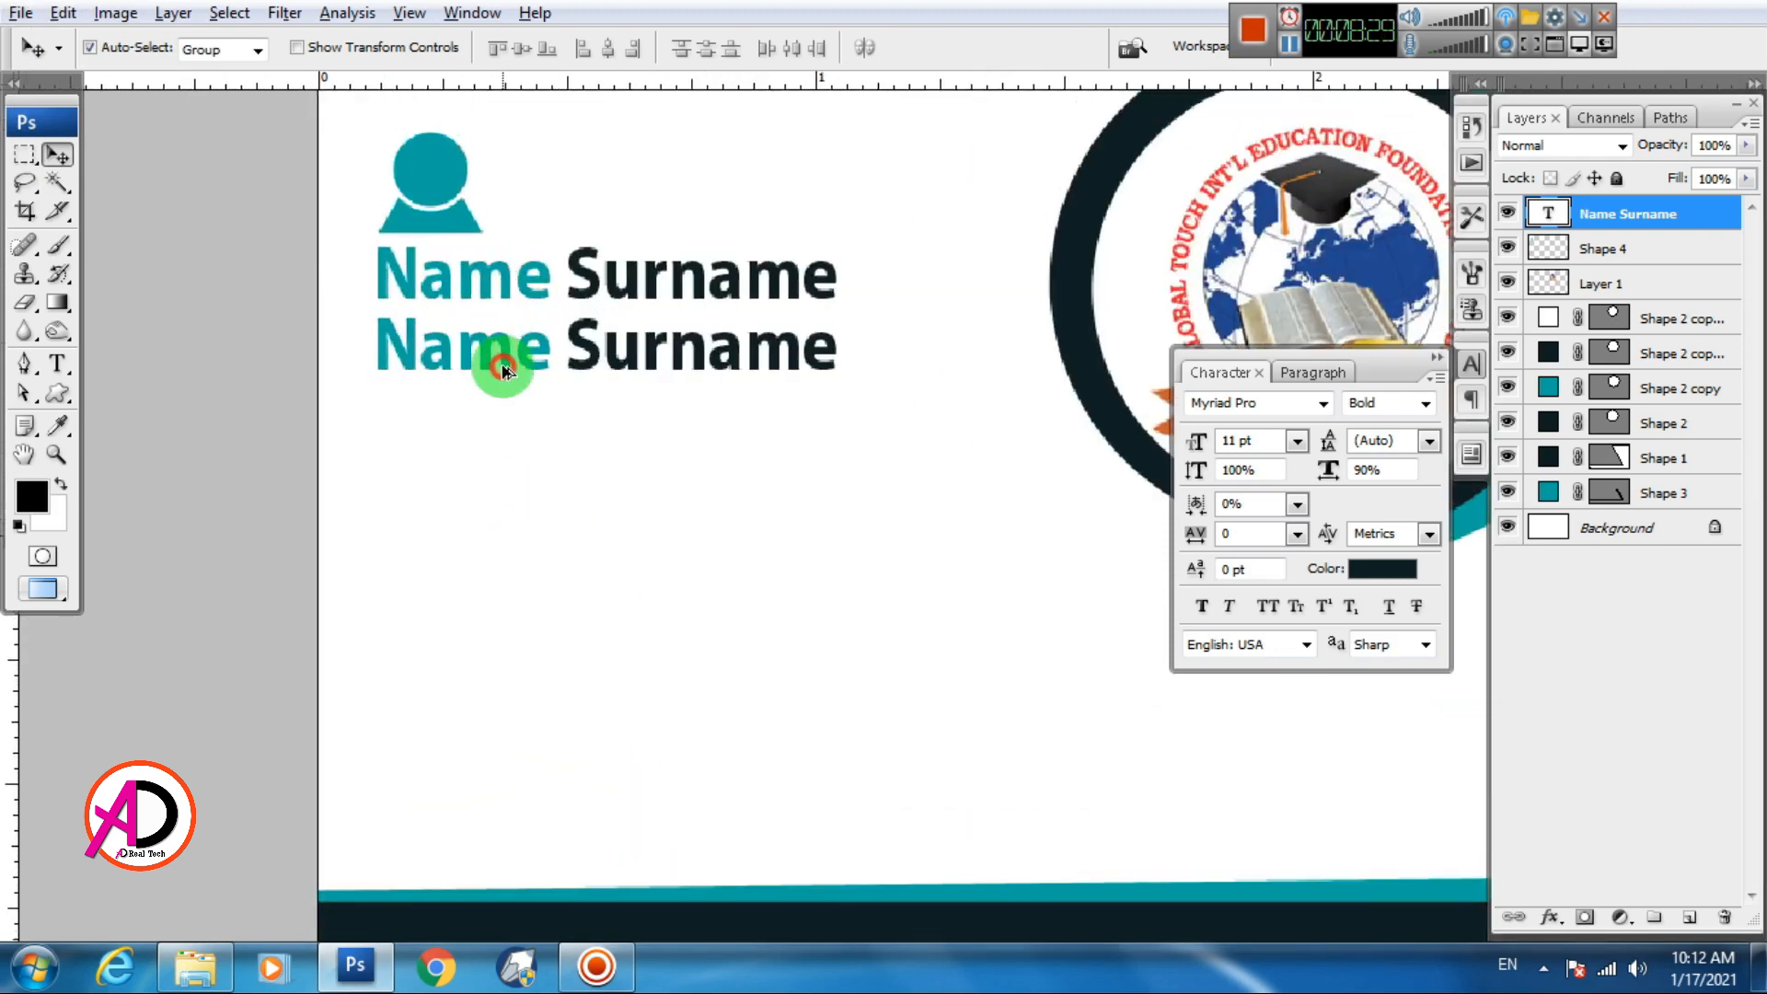
double_click(503, 368)
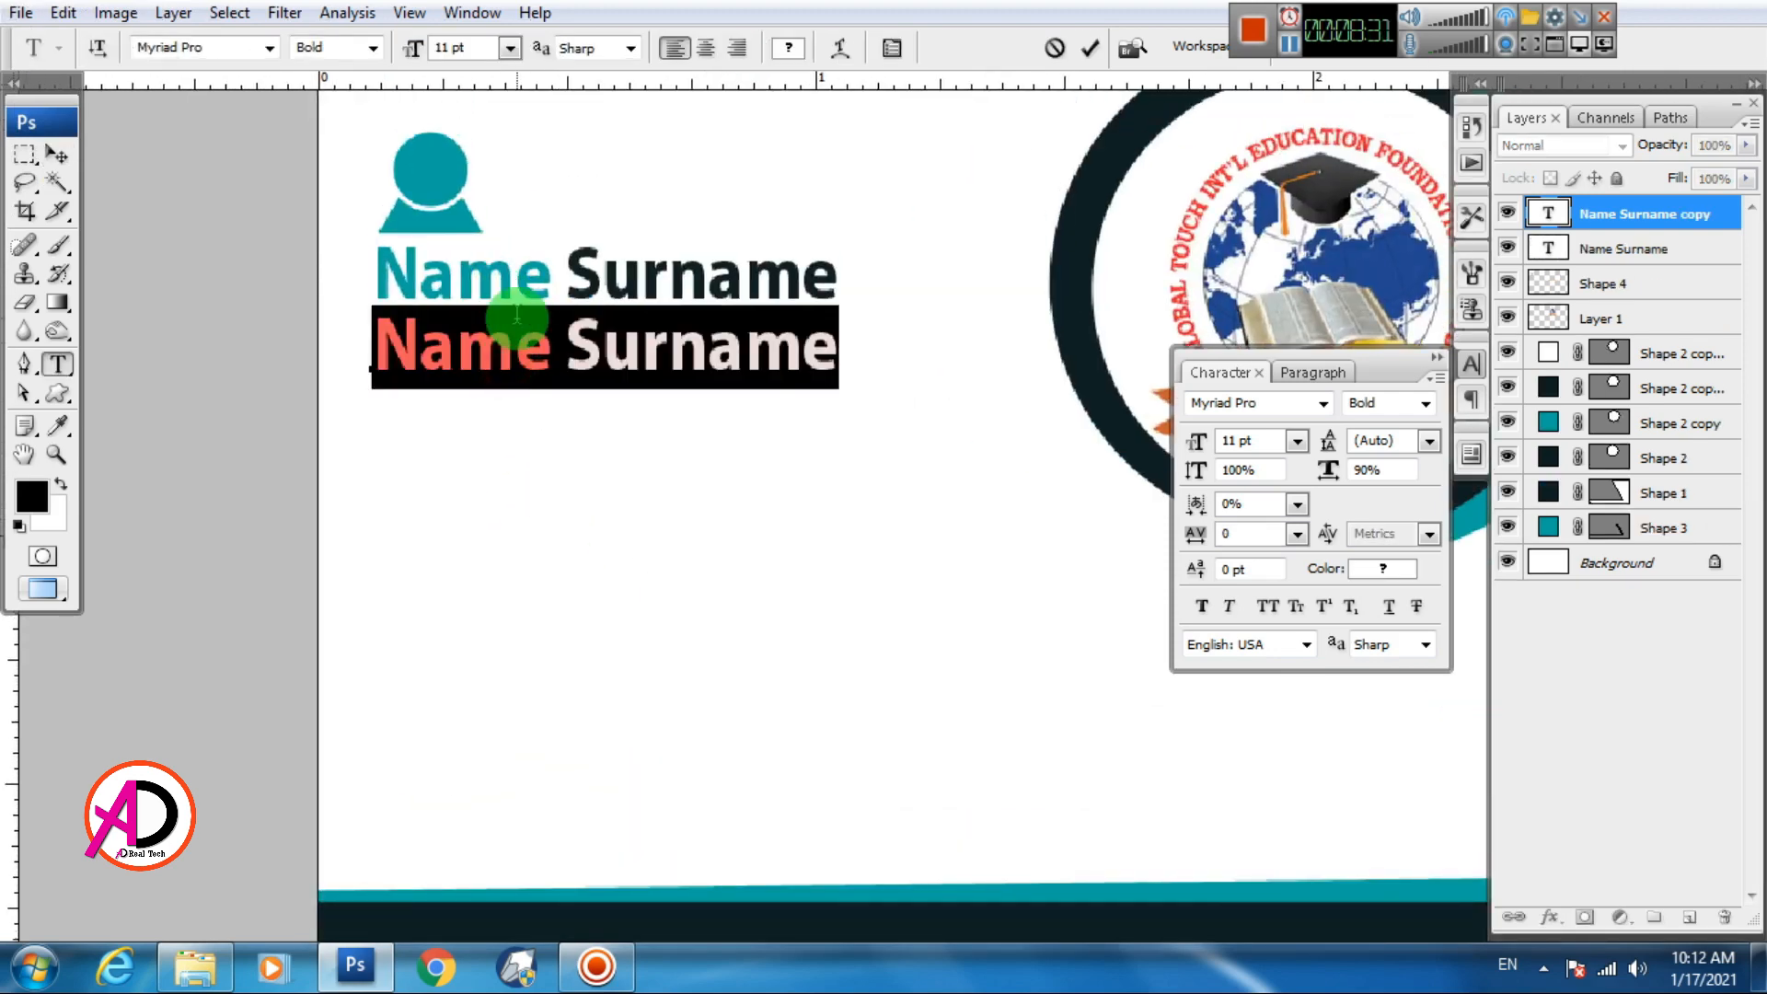
type("Designer")
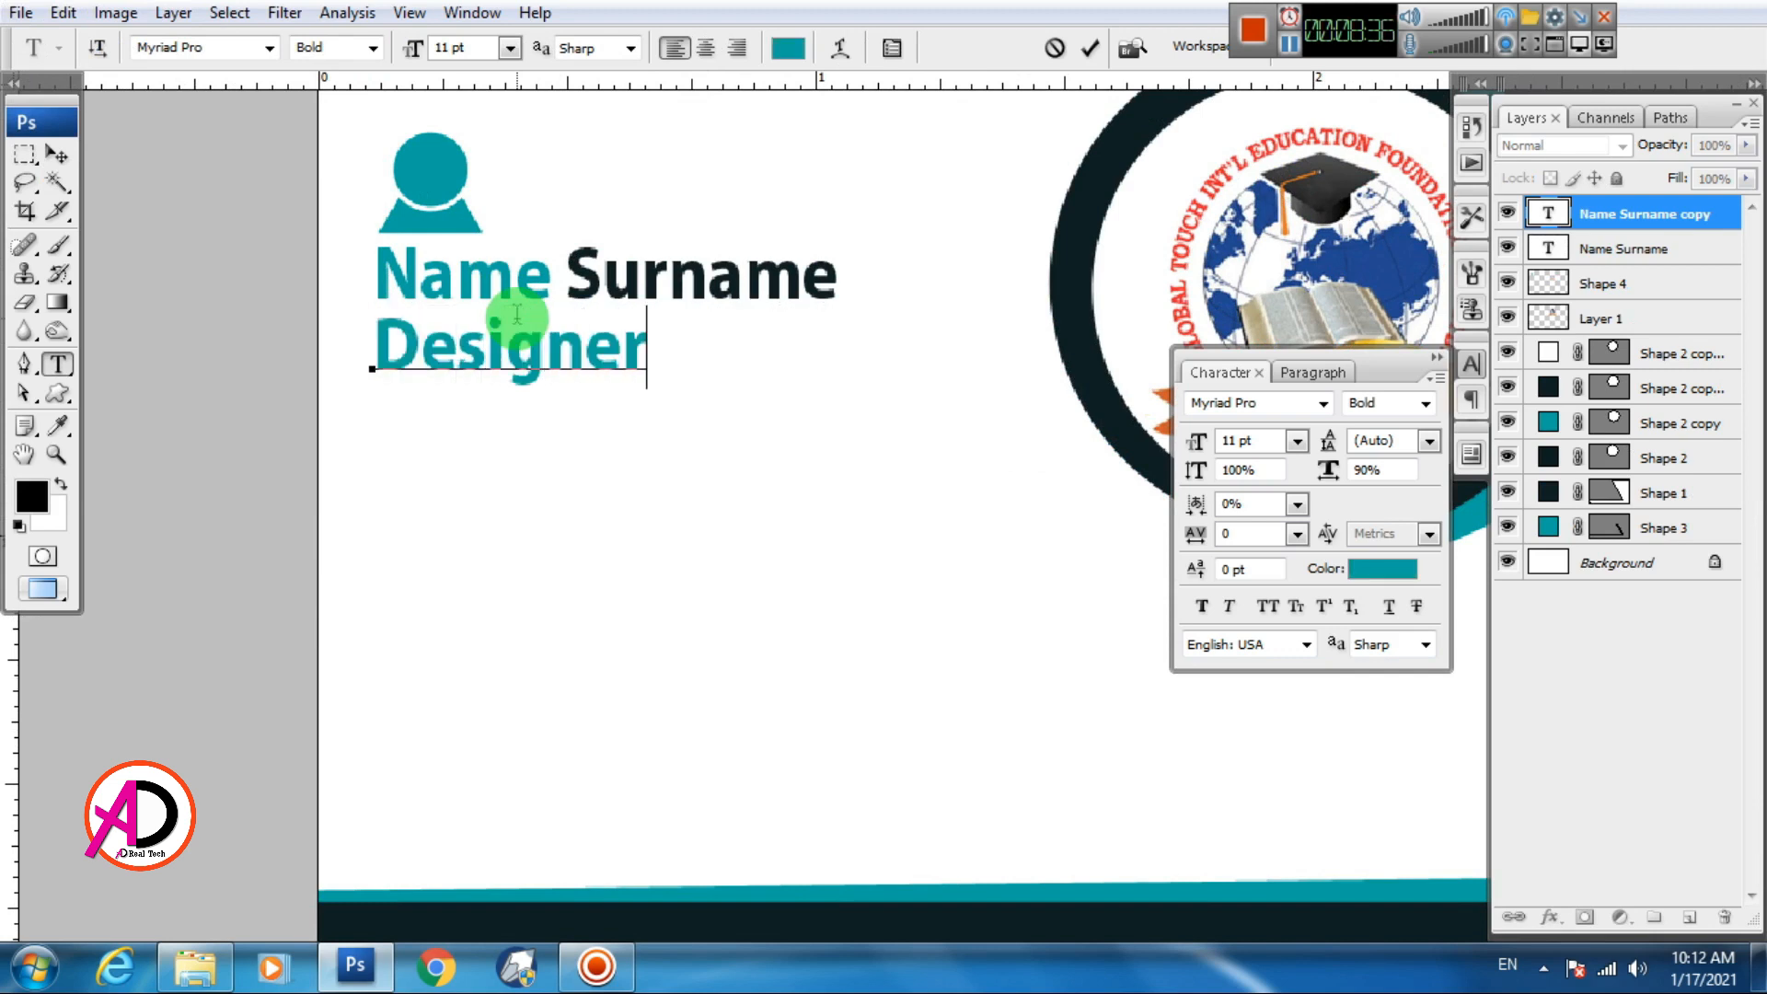
Set the Designer text to 6 pt Regular weight
double_click(515, 317)
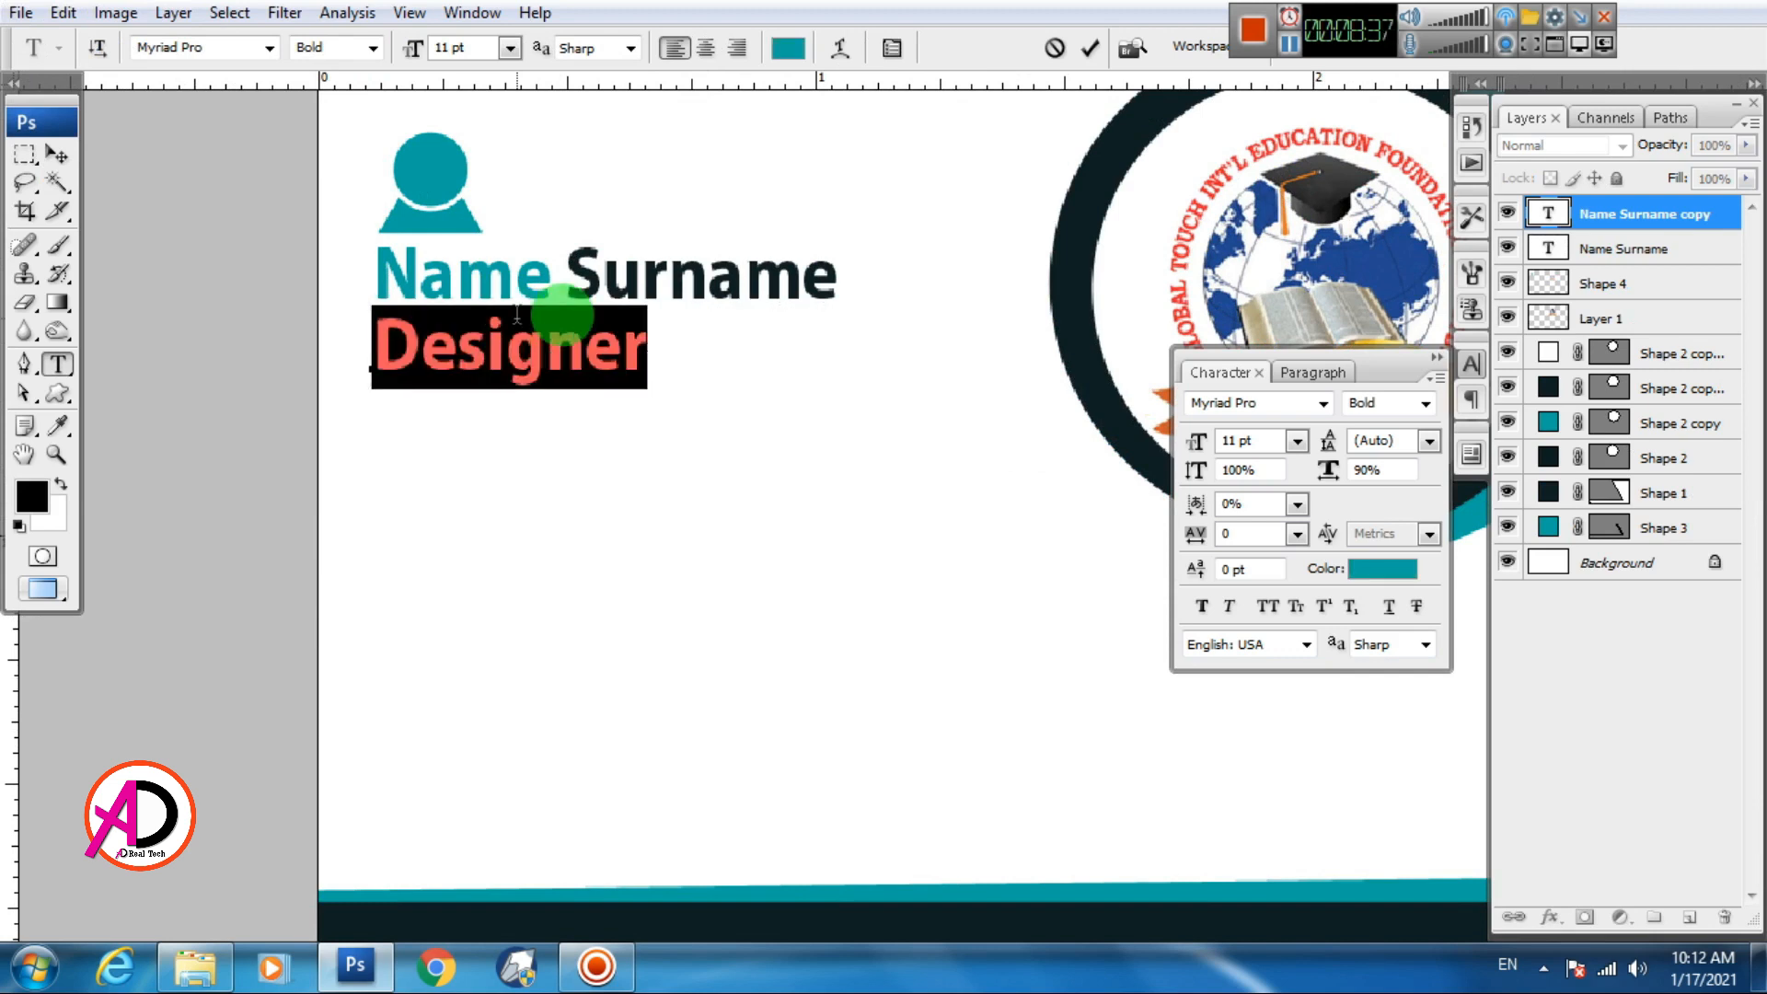
left_click(509, 54)
left_click(477, 129)
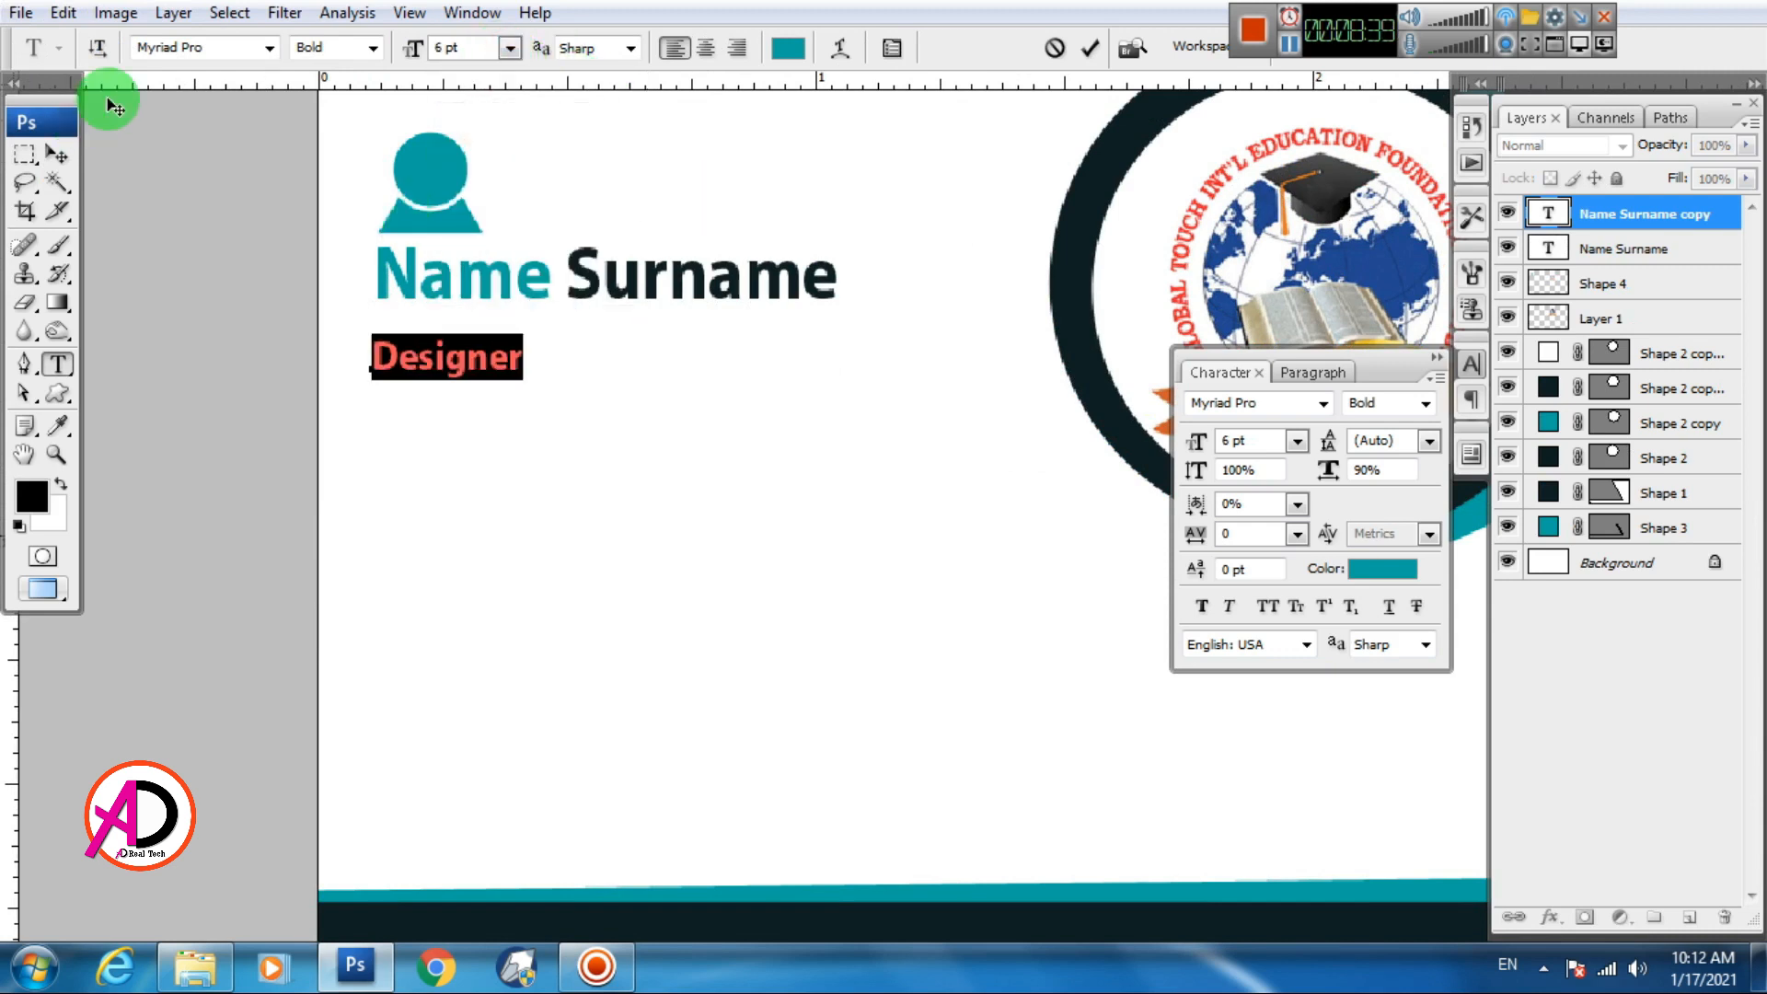
left_click(372, 48)
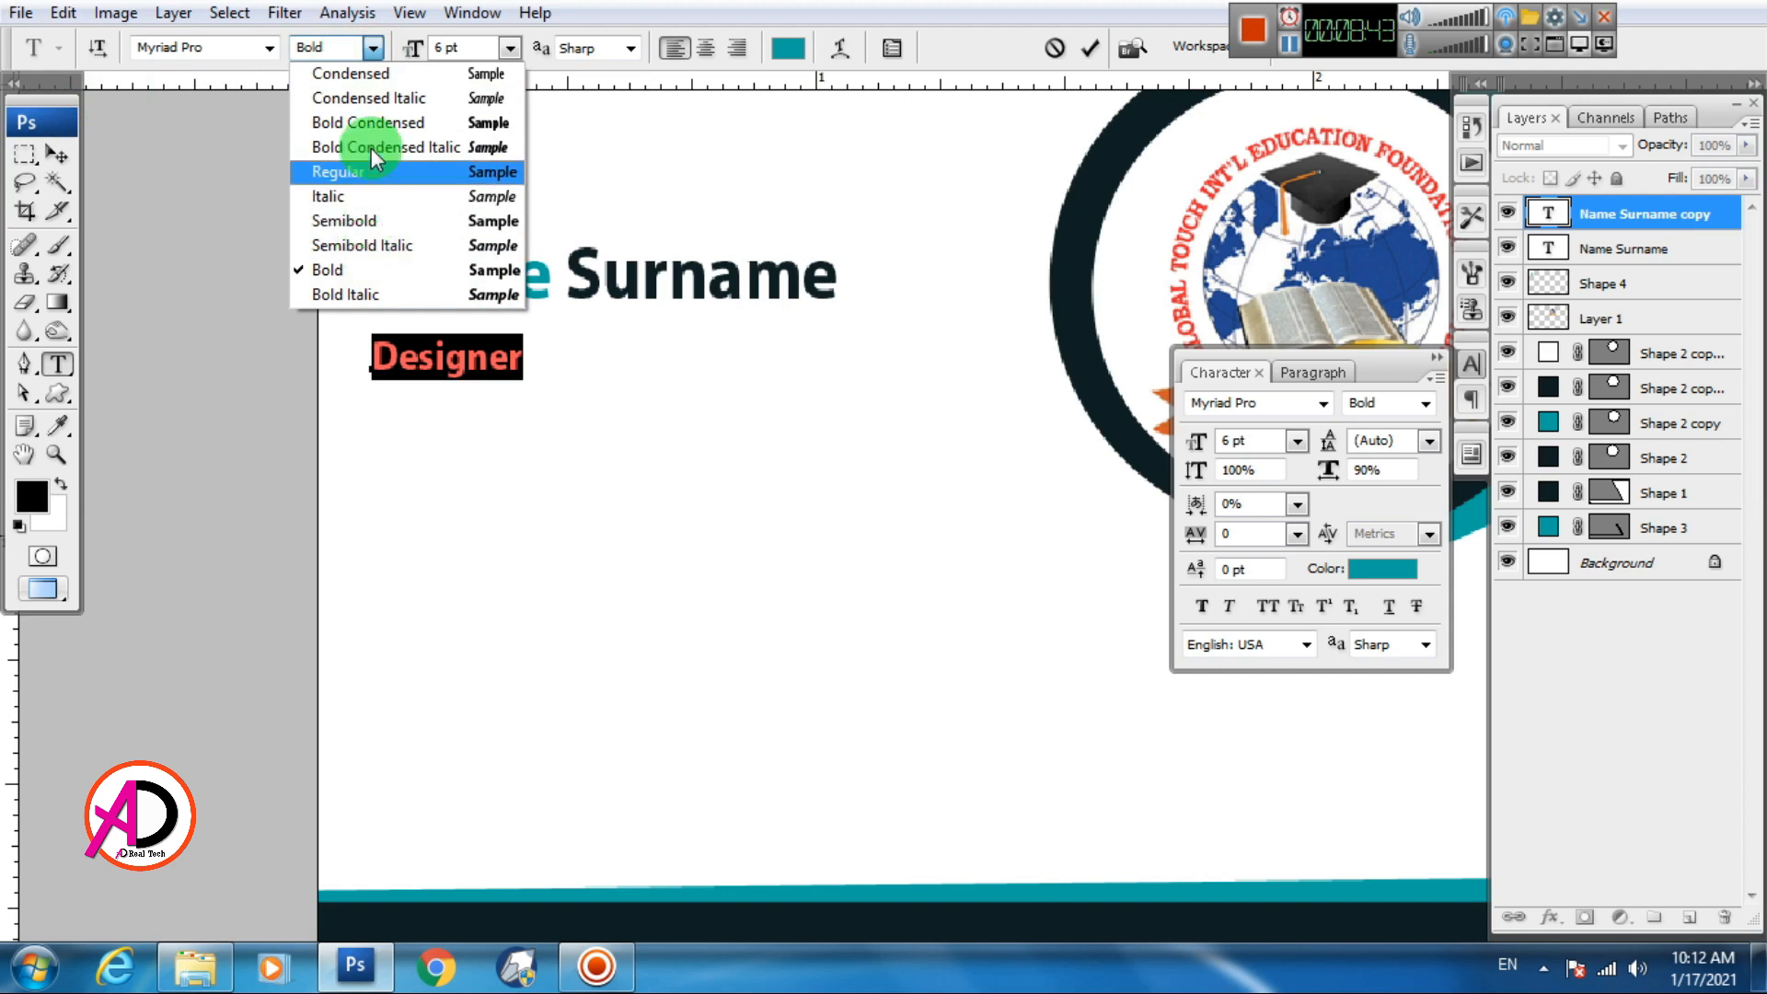
left_click(363, 171)
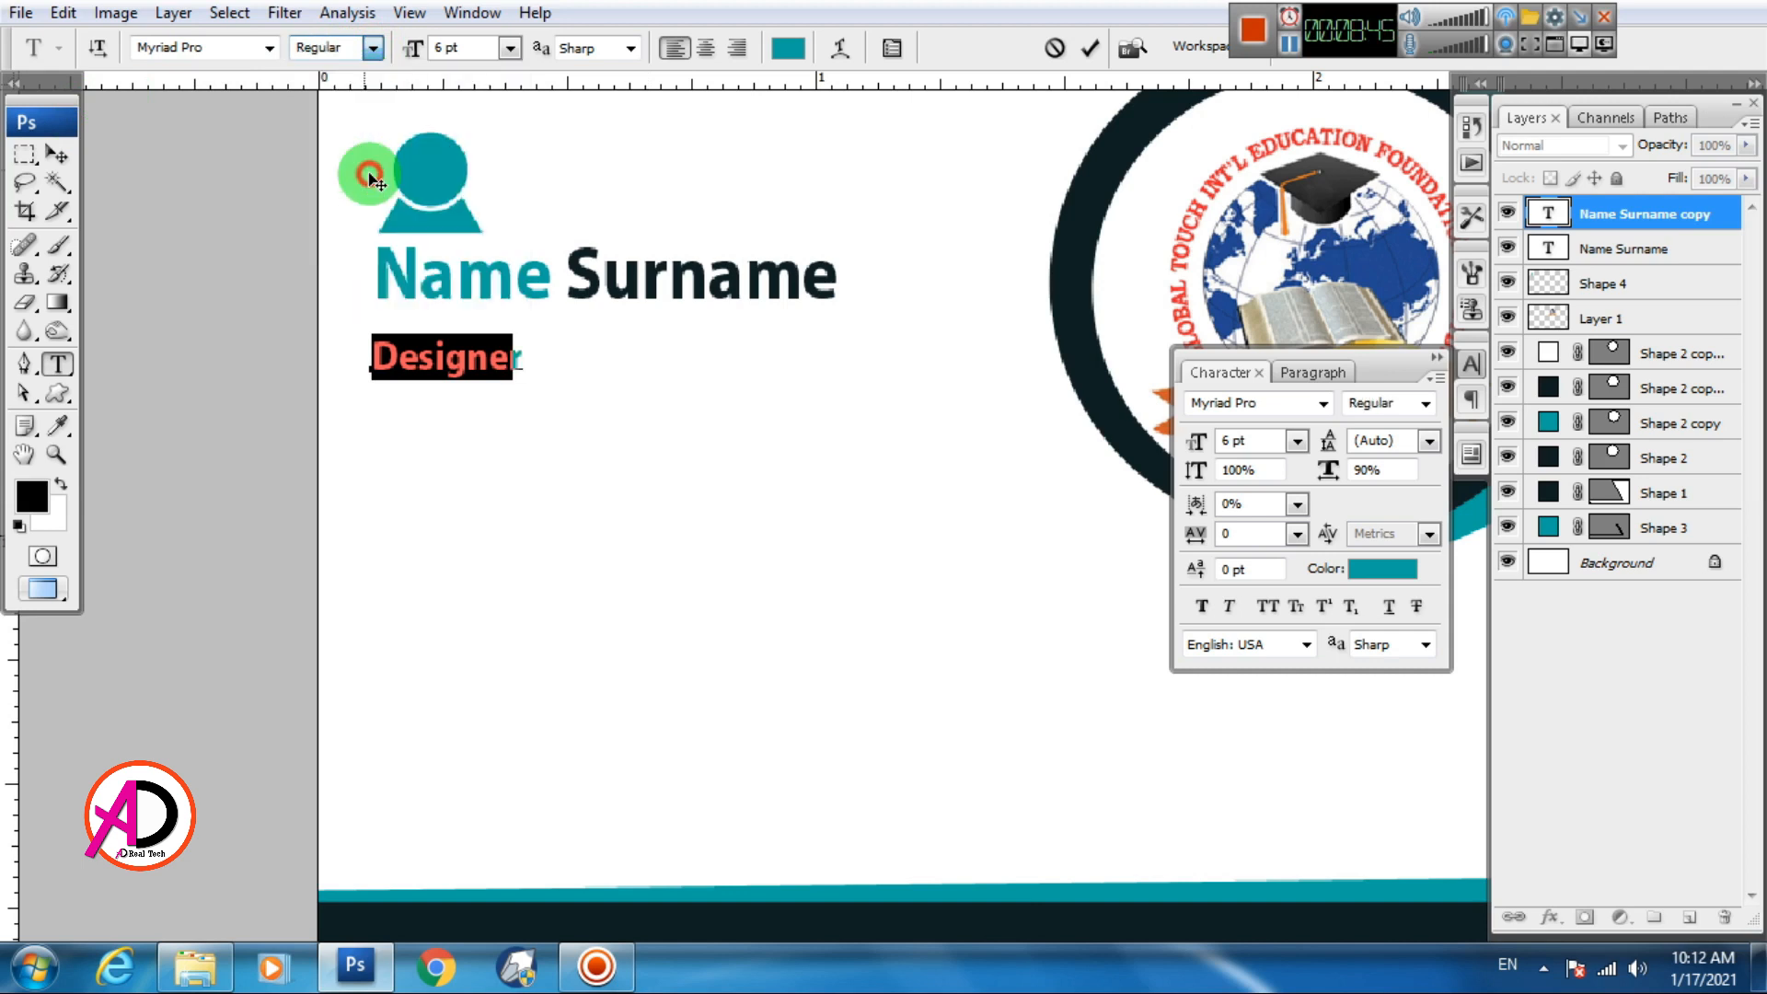
left_click(63, 176)
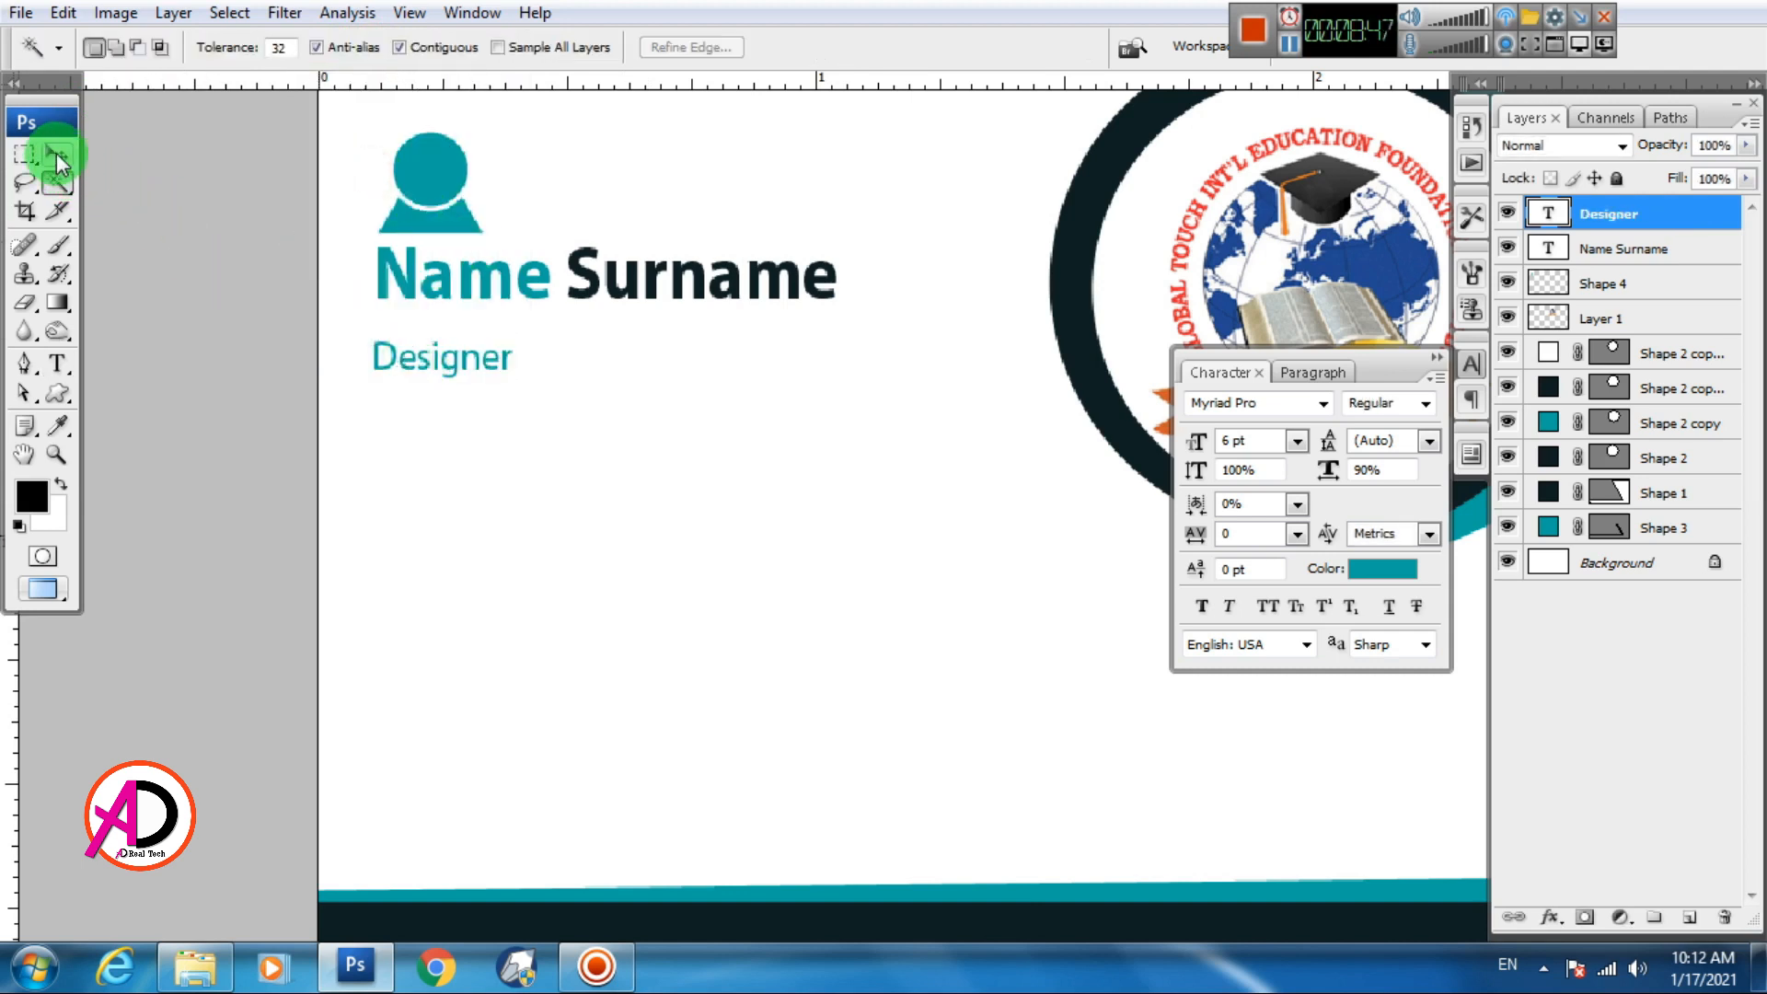
Move the Designer text up so it sits directly beneath Name Surname
left_click(57, 152)
left_click_drag(398, 361, 401, 332)
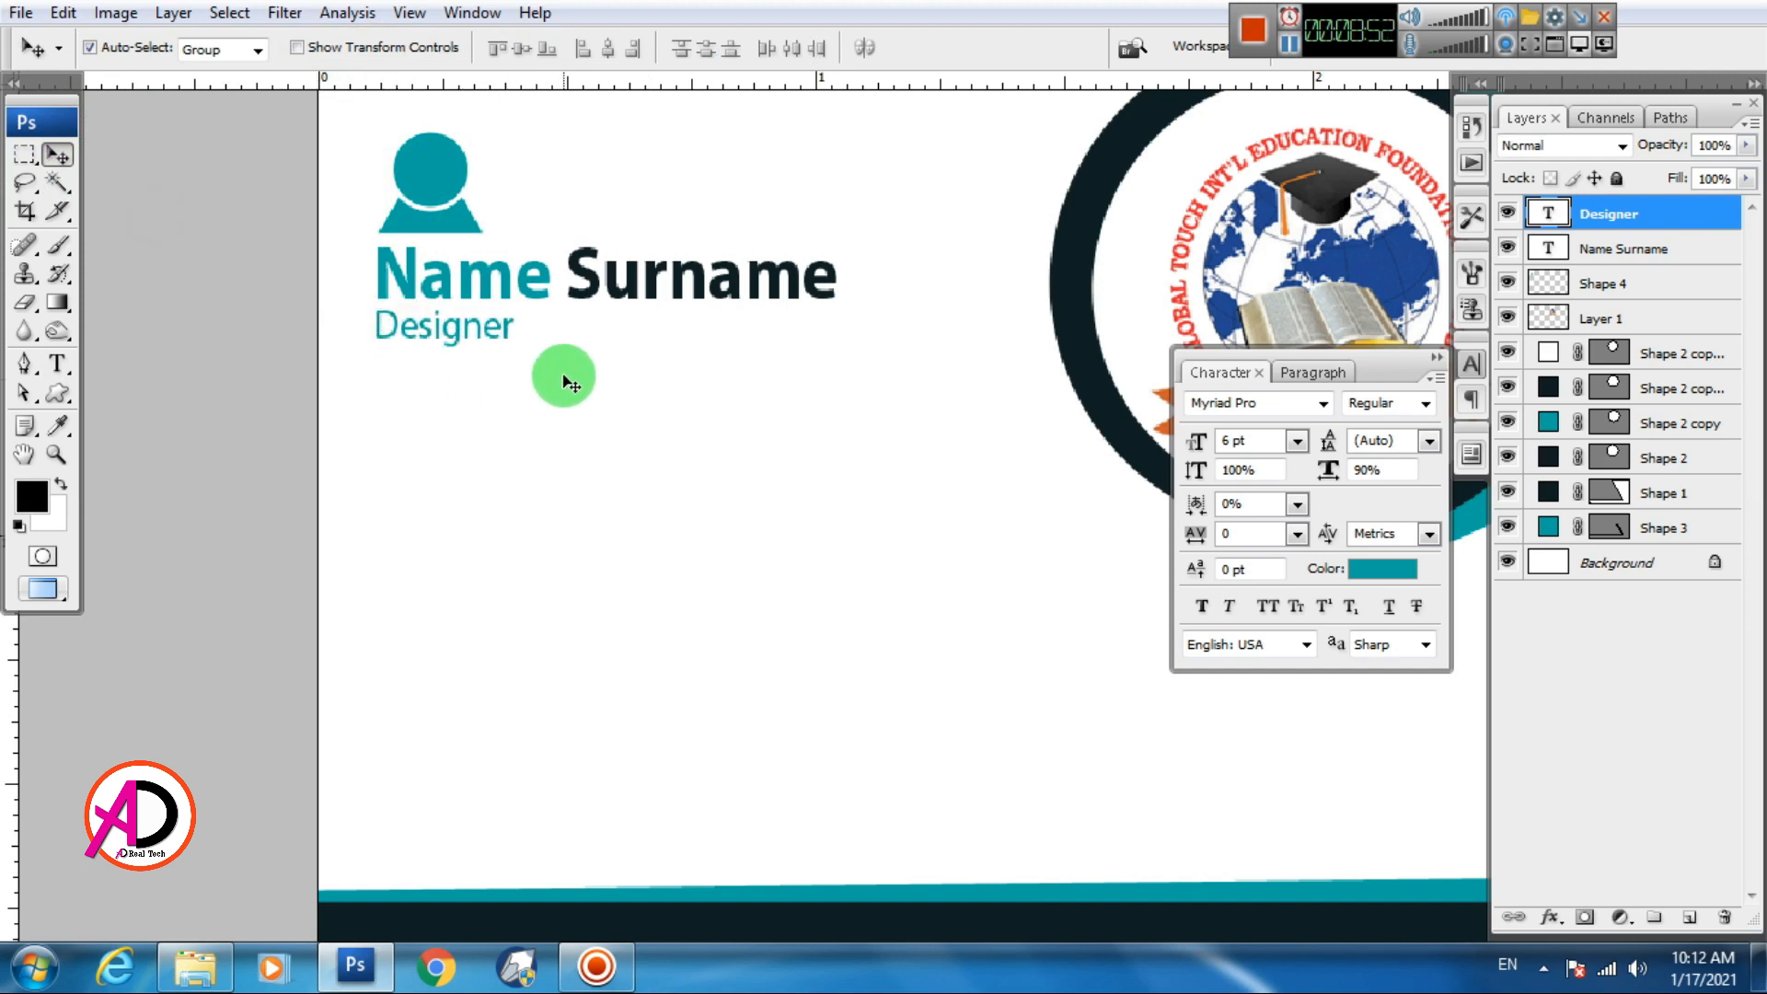
scroll(557, 512, "up", 3)
left_click_drag(503, 480, 430, 492)
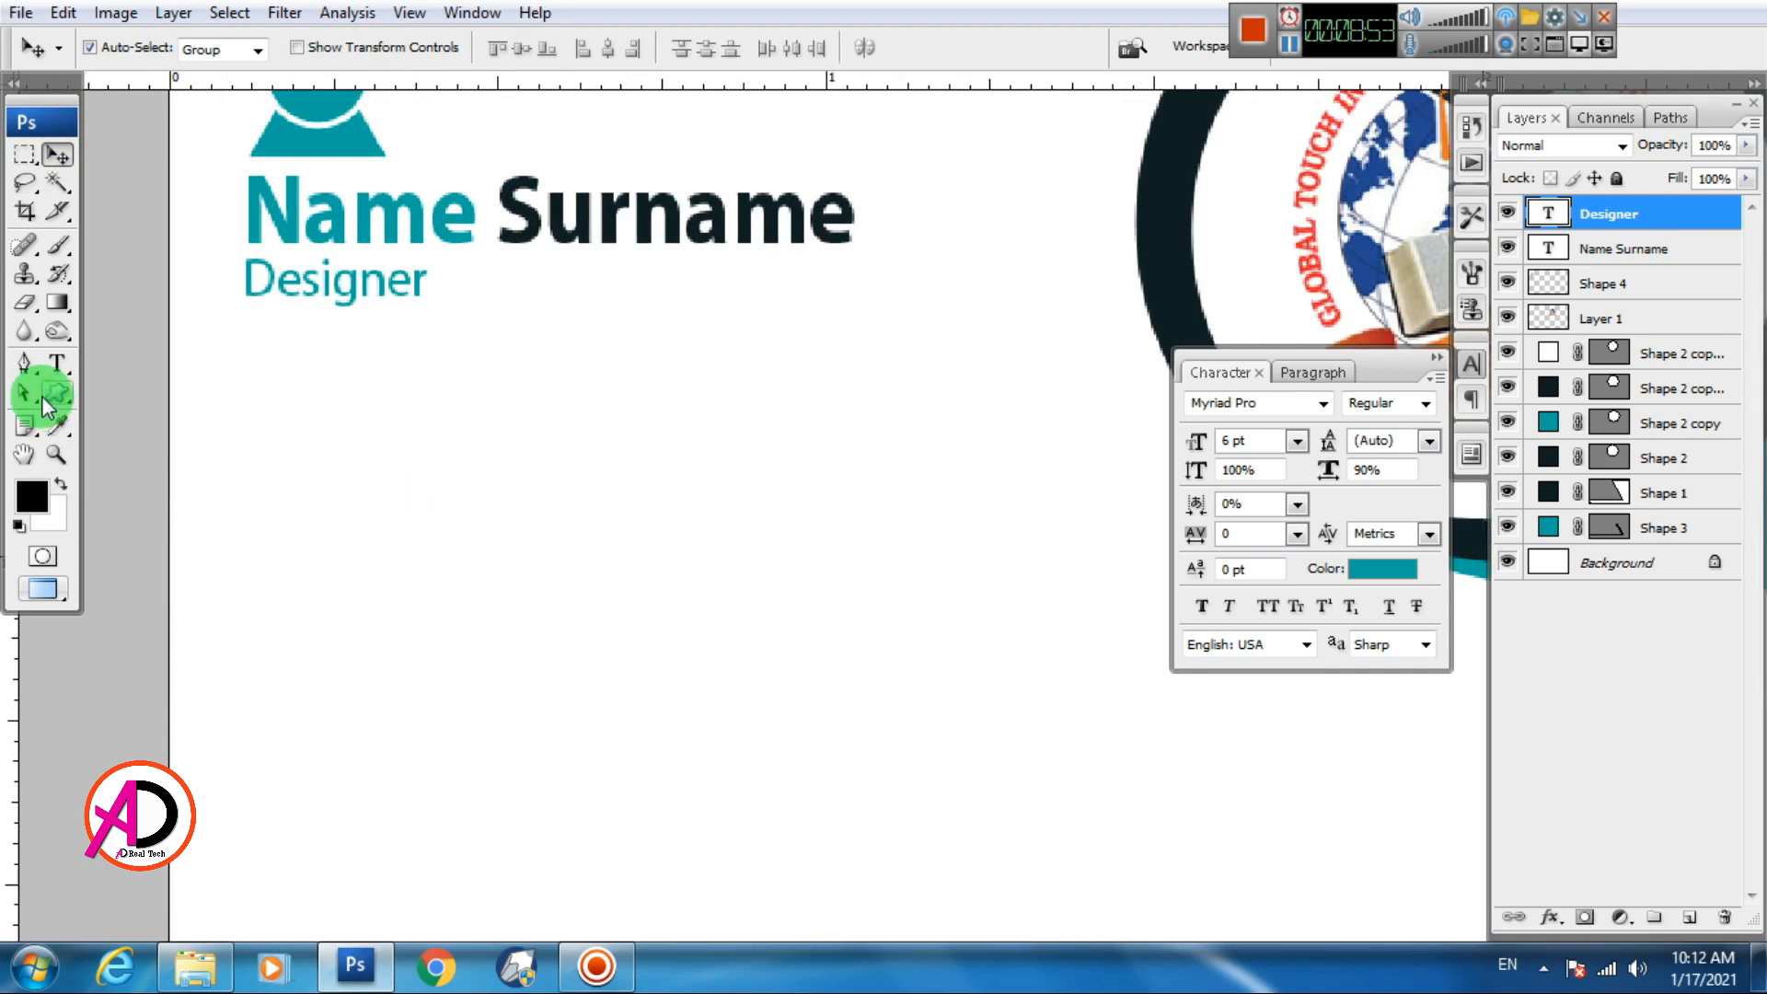
left_click_drag(57, 393, 150, 493)
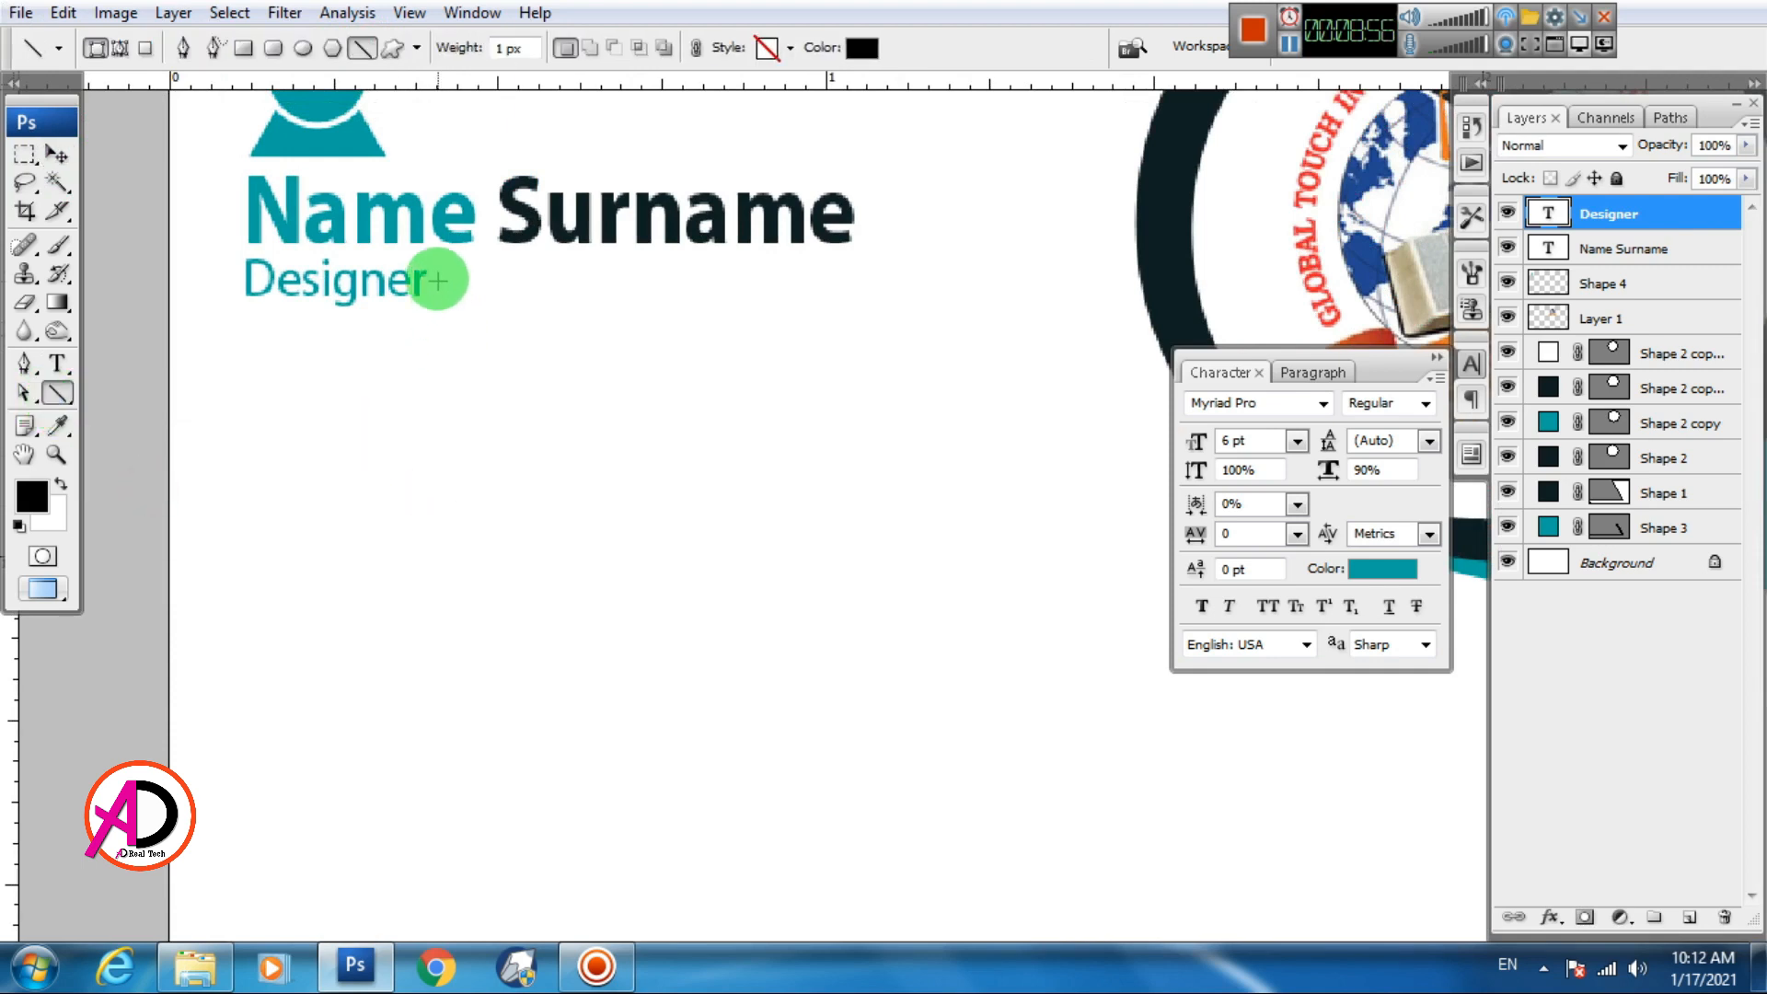
Draw a thin line rightward from the end of Designer
left_click_drag(429, 280, 856, 280)
left_click(57, 154)
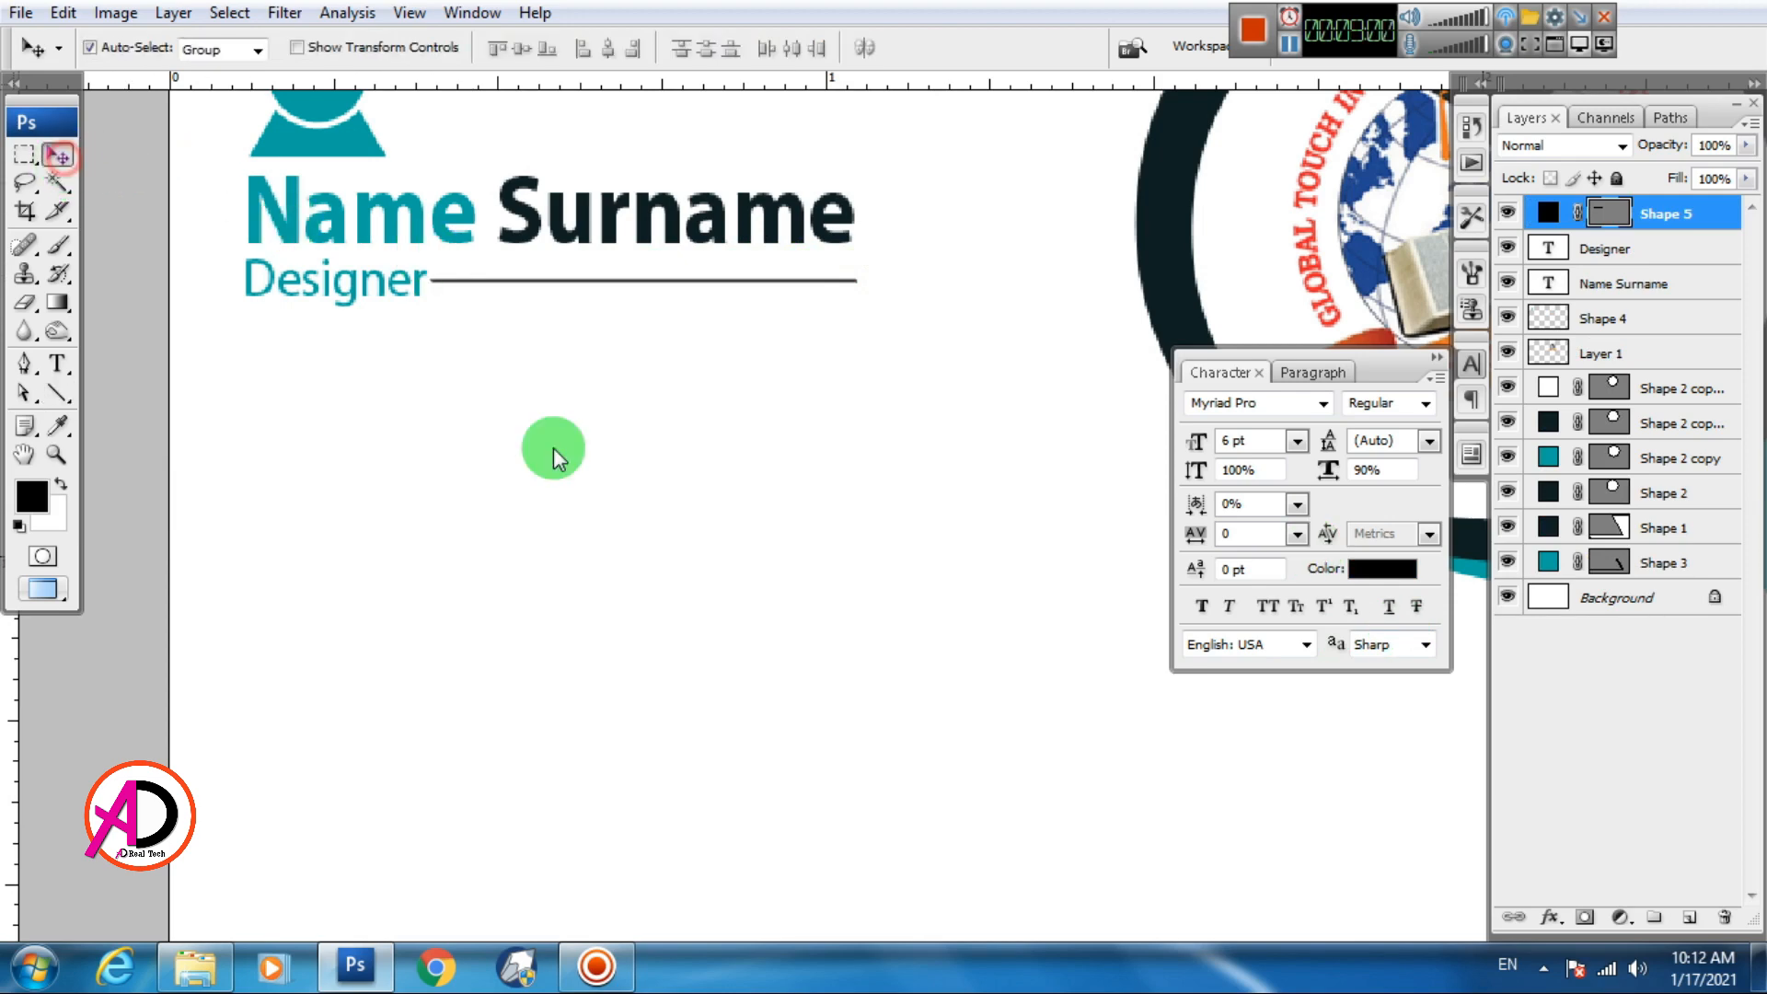
scroll(597, 479, "down", 5)
scroll(600, 478, "up", 3)
left_click_drag(706, 449, 721, 400)
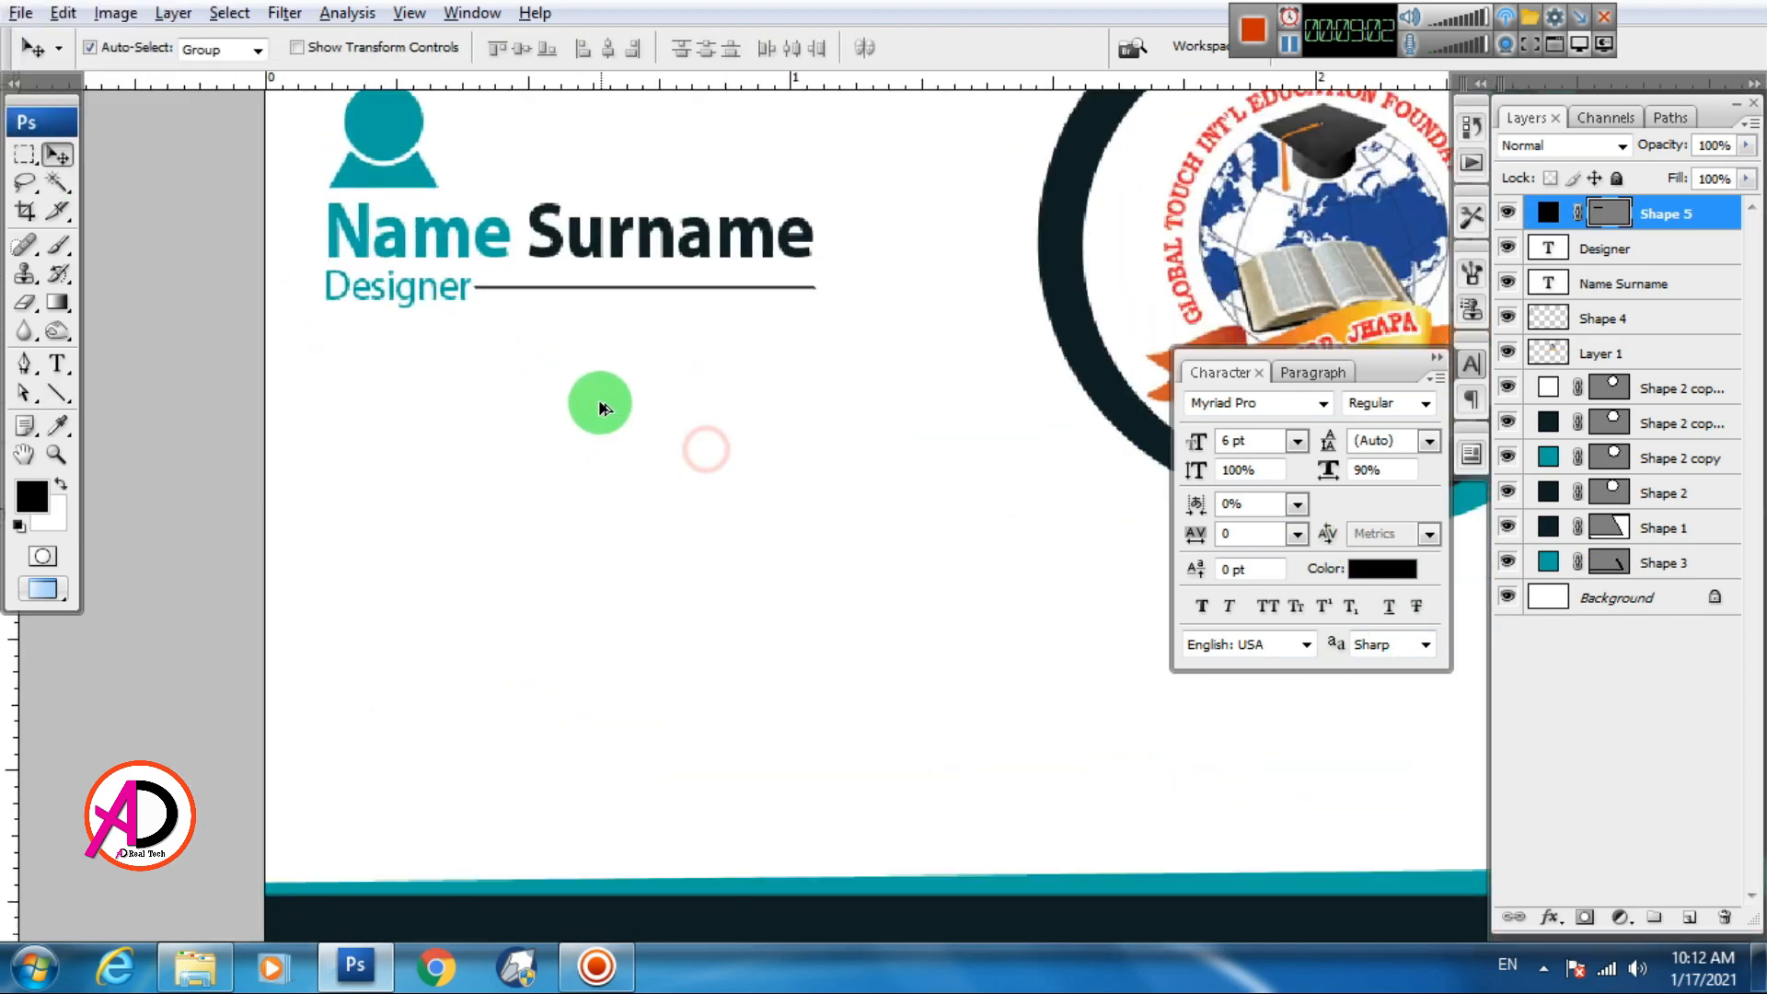
scroll(600, 405, "down", 3)
scroll(603, 409, "up", 3)
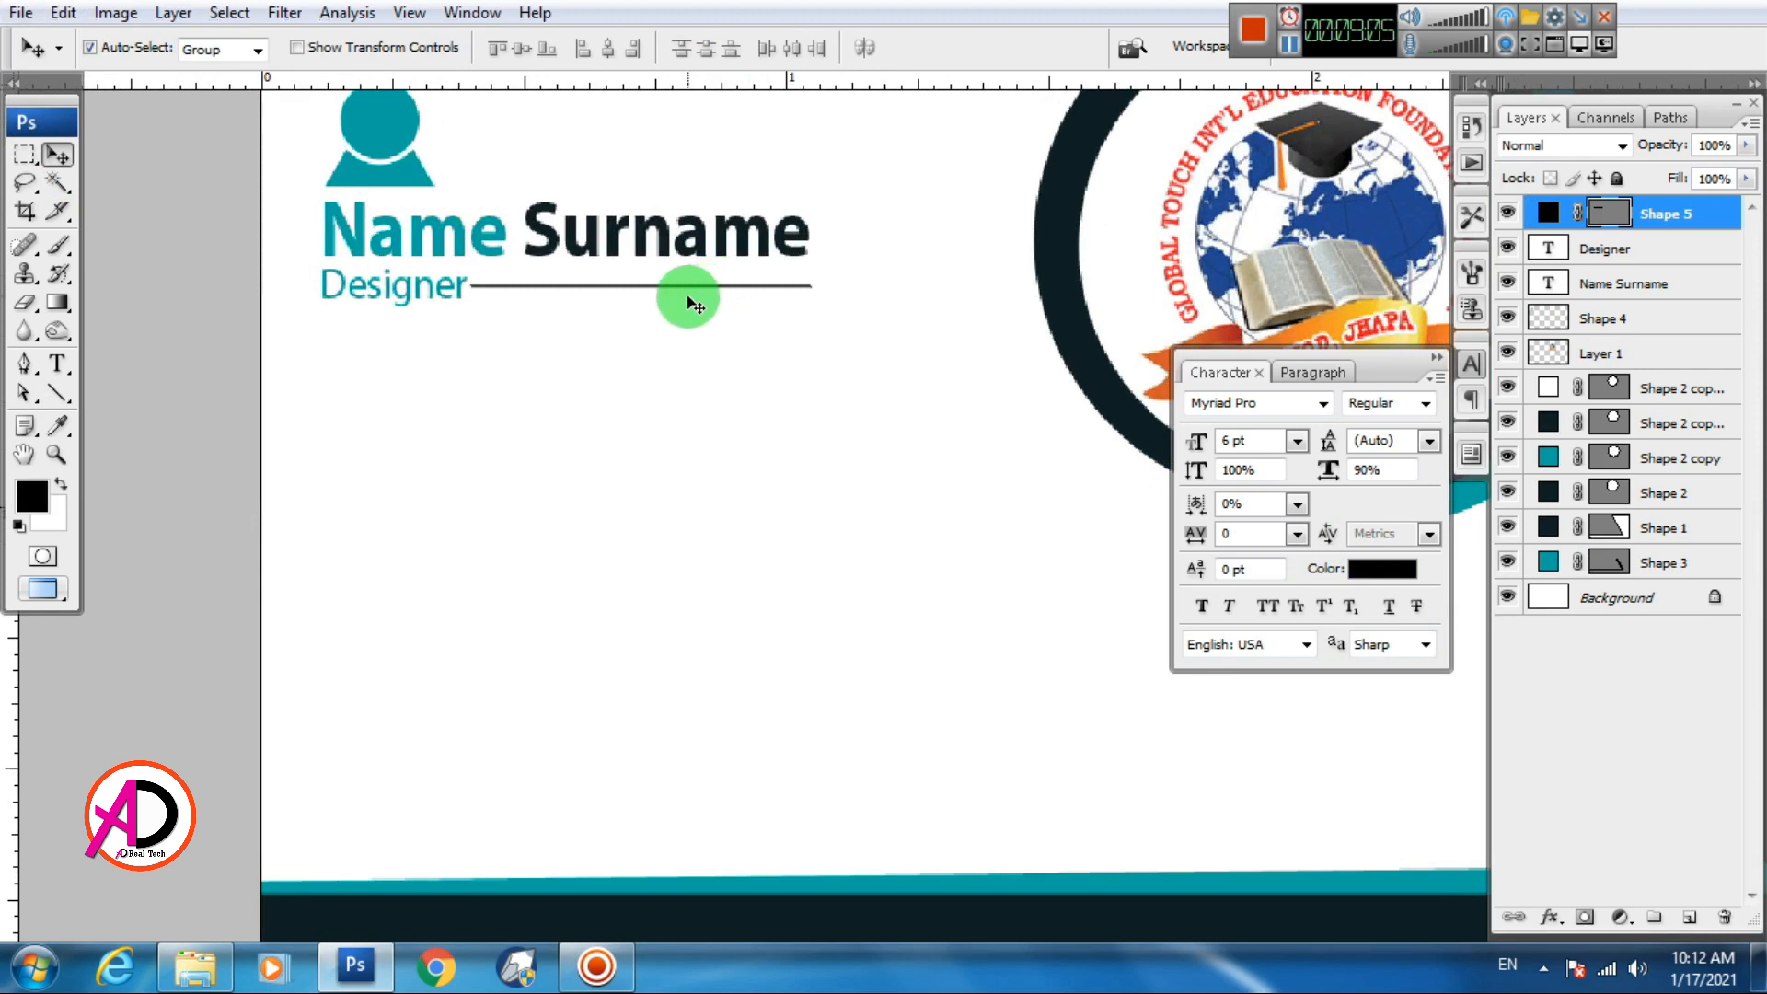
Shorten the line slightly and nudge it right so it ends under Surname
key("ctrl+t")
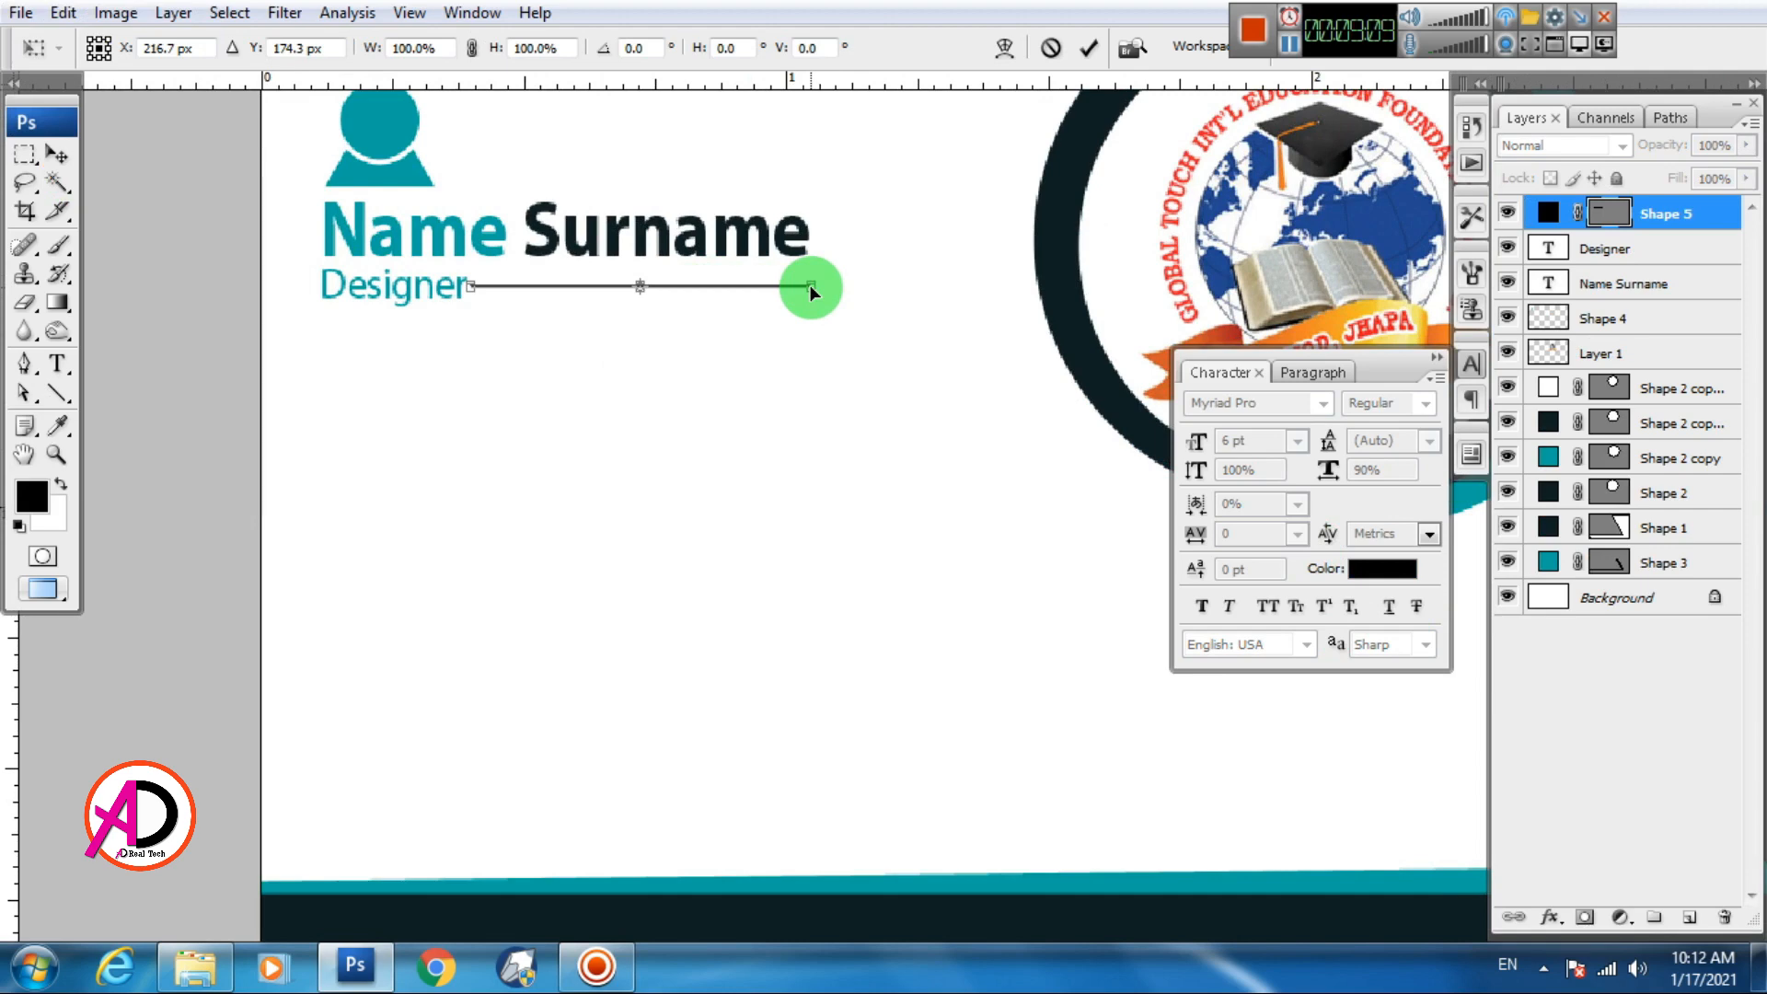
left_click_drag(810, 287, 794, 286)
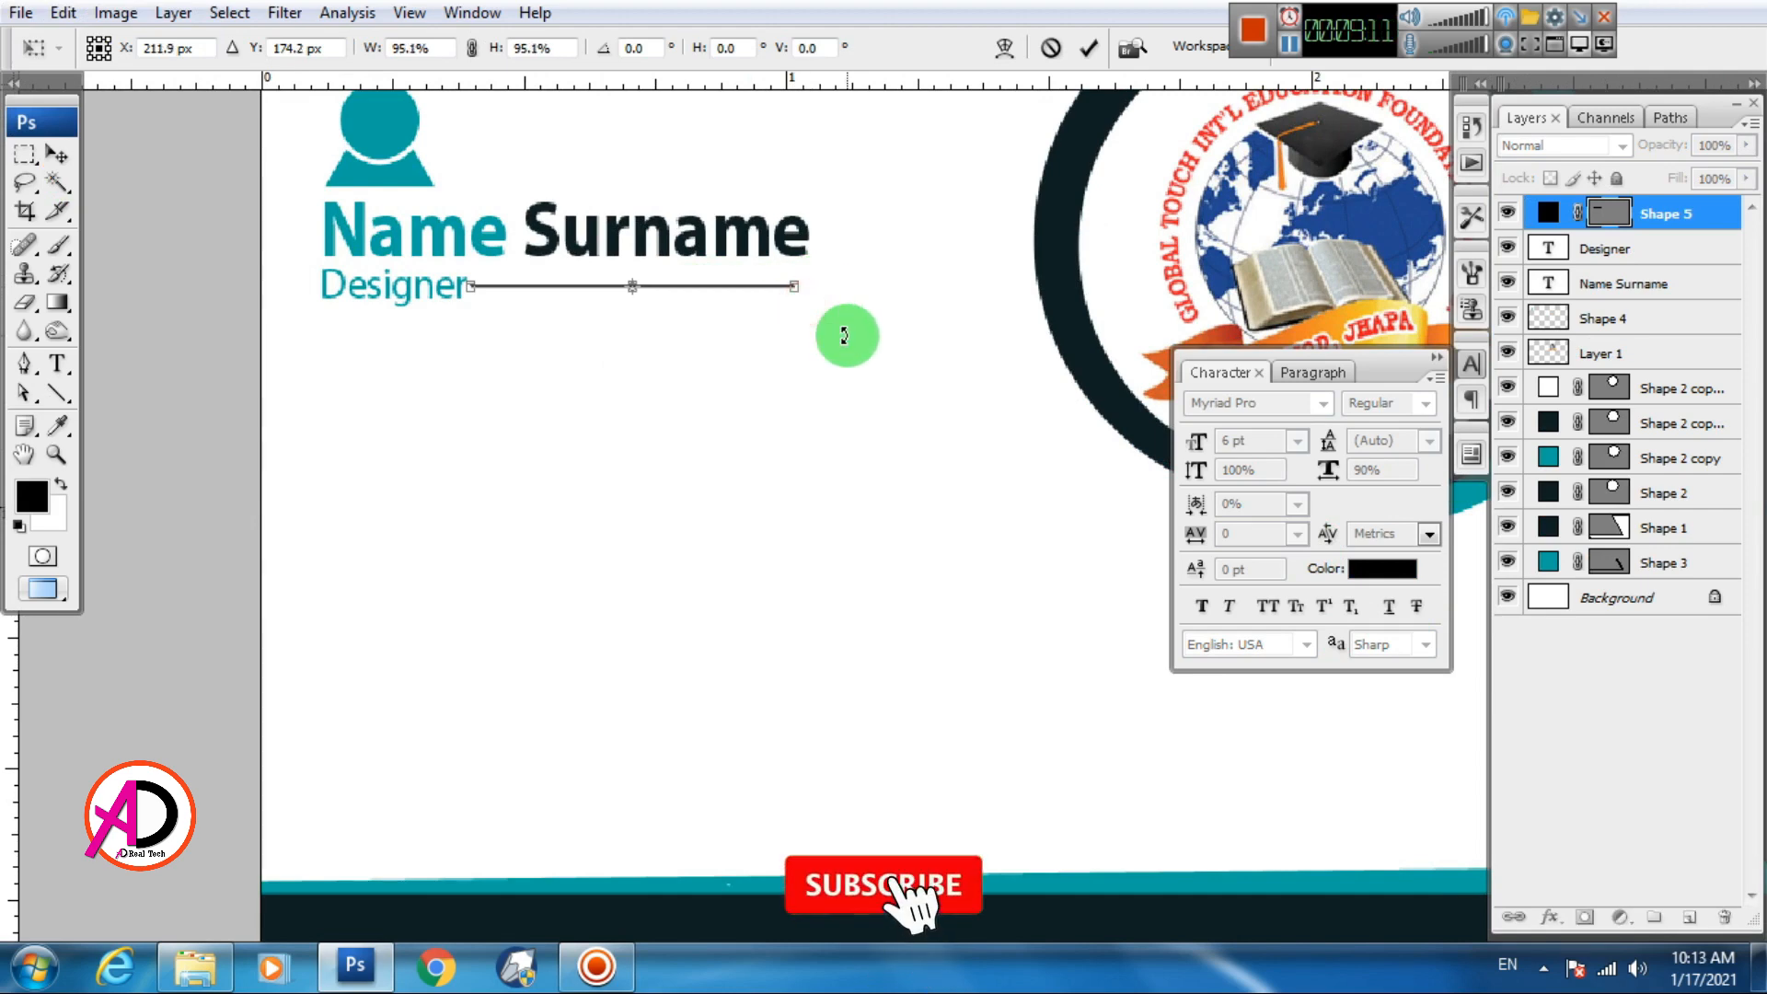
key("Return")
scroll(690, 364, "down", 2)
scroll(697, 375, "up", 1)
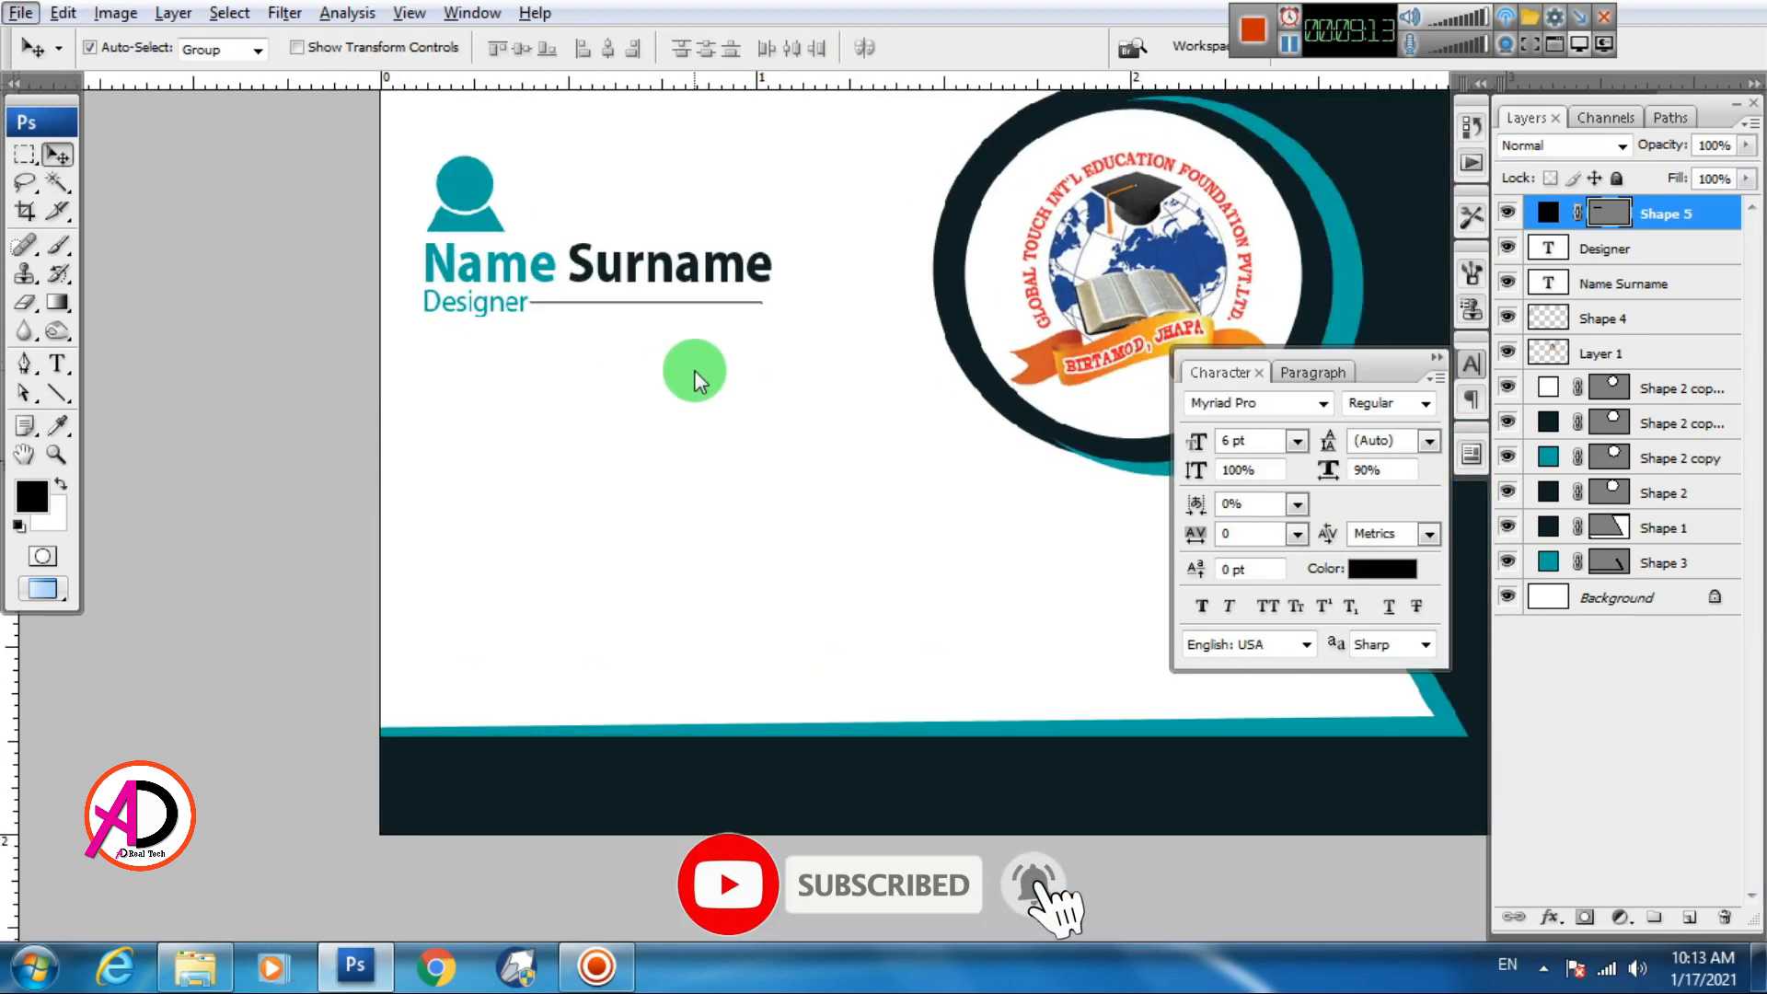
key("Right")
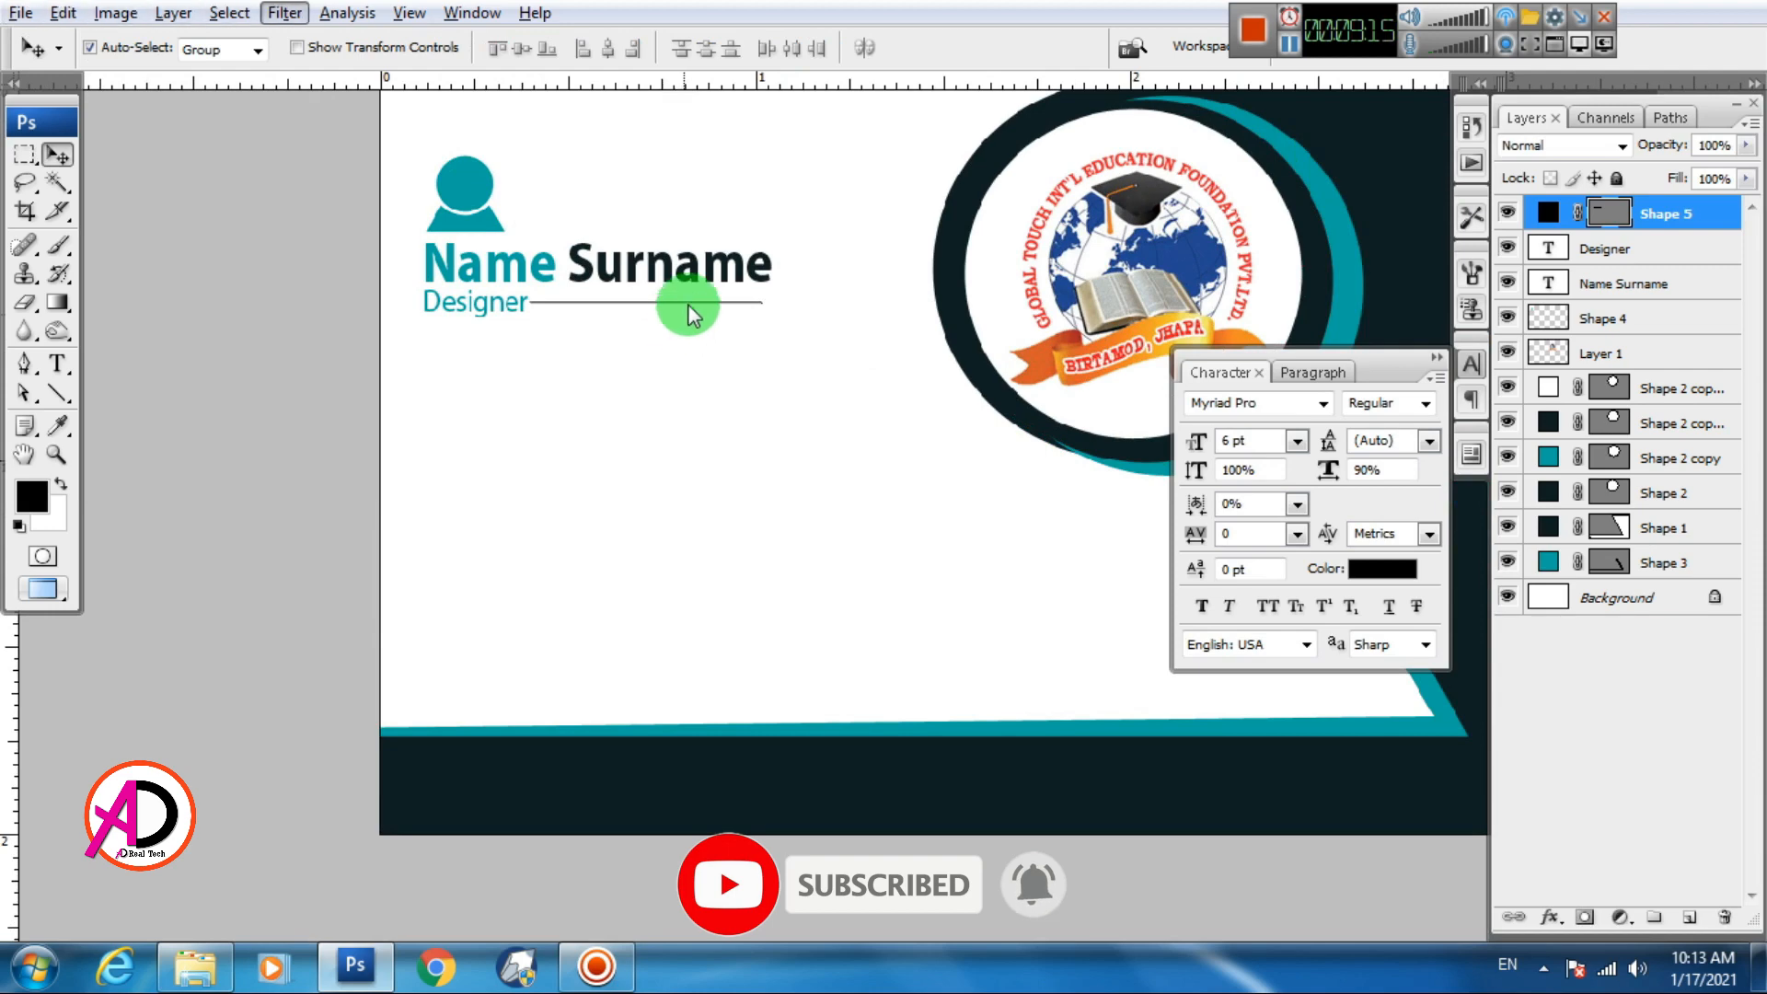
left_click(688, 303)
key("Right")
key("Right")
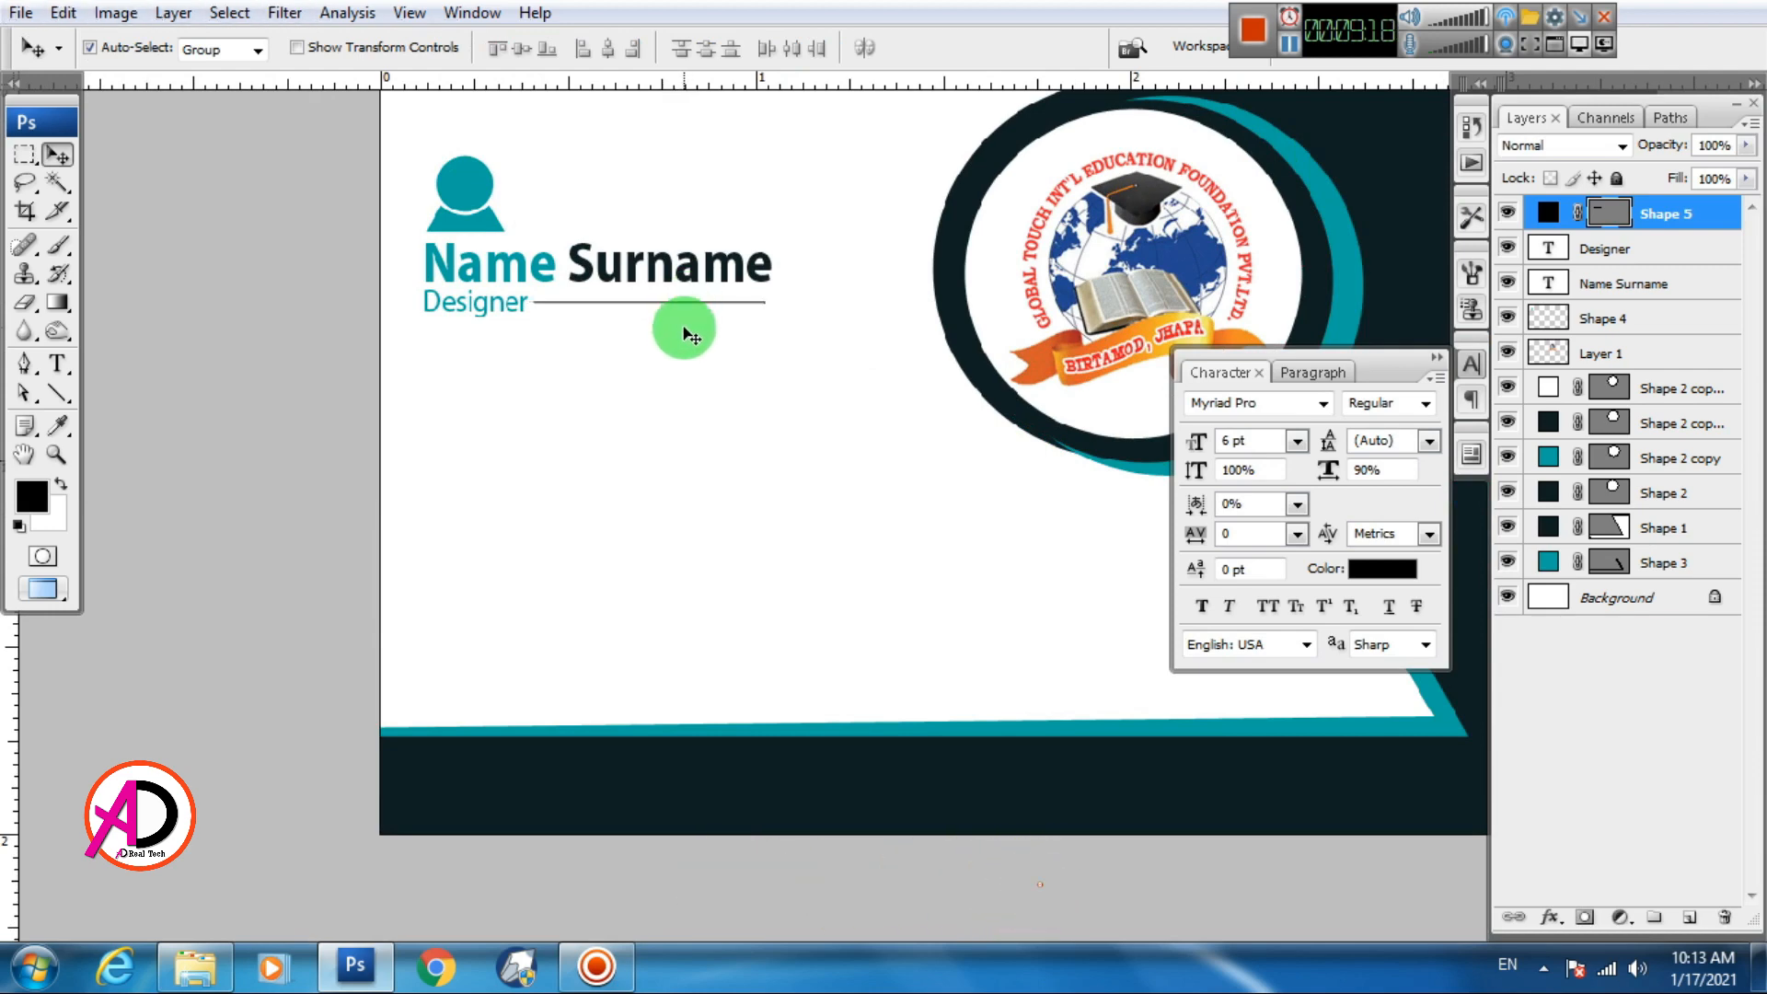
scroll(681, 340, "down", 2)
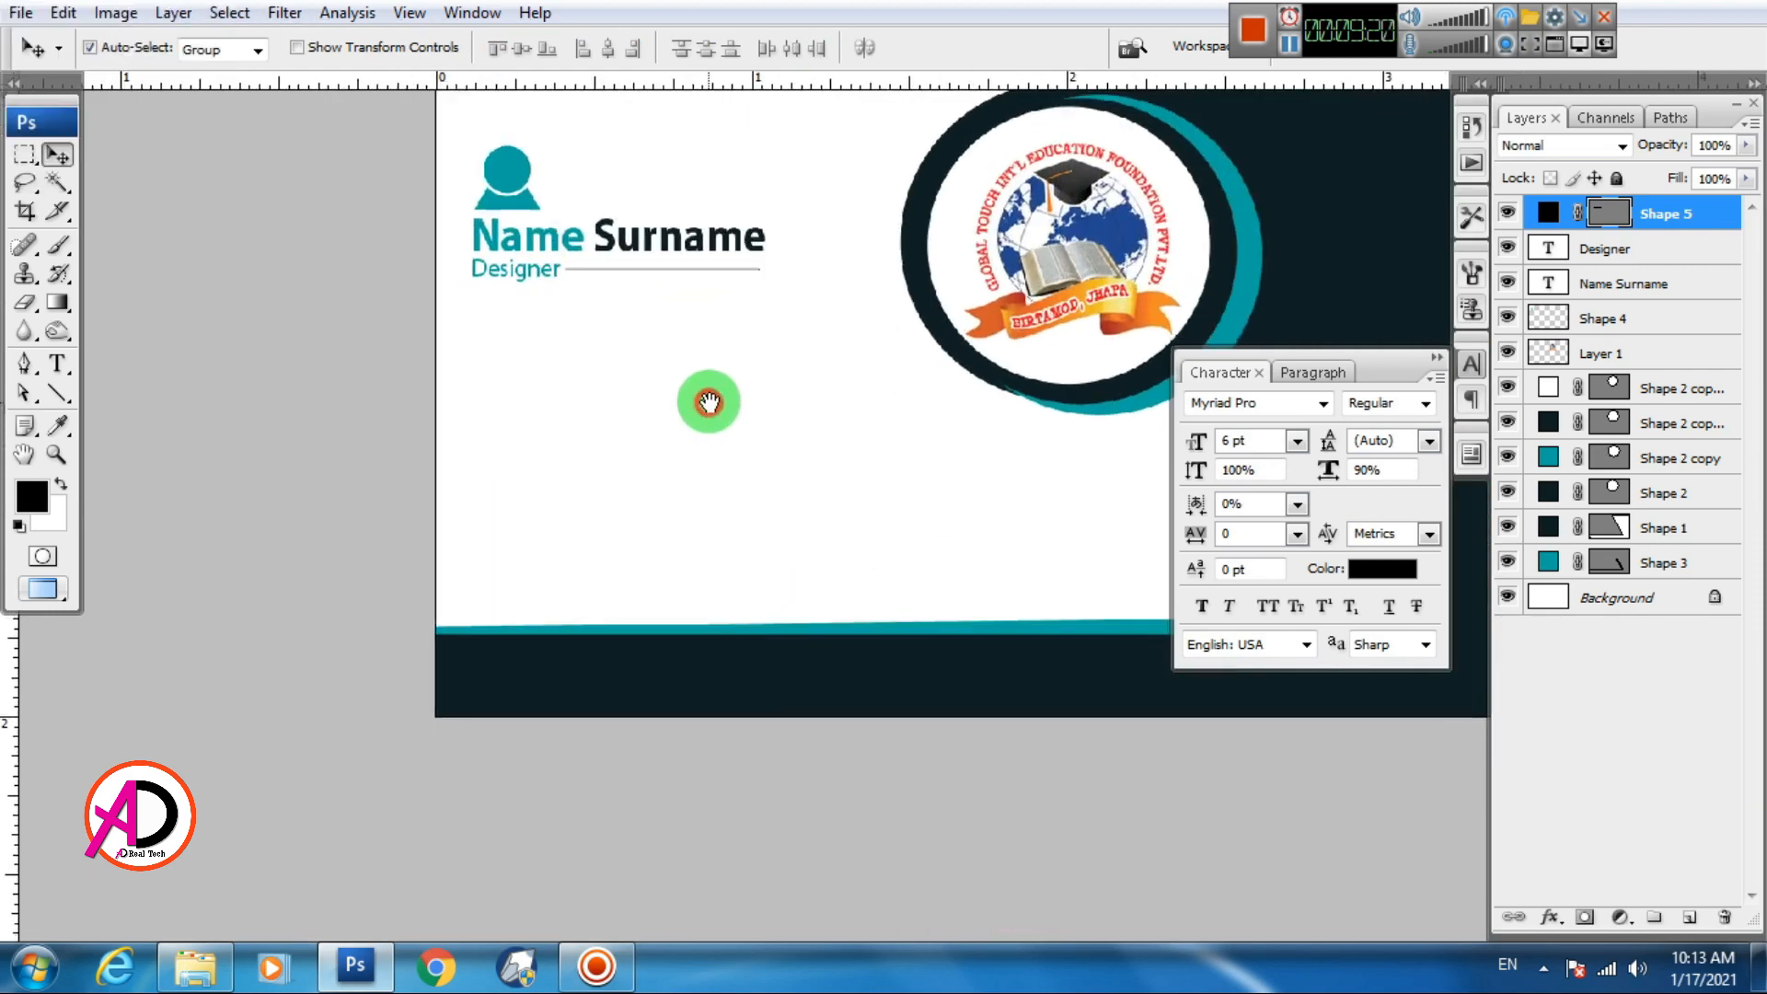
scroll(671, 458, "up", 2)
mouse_move(703, 390)
left_mouse_down()
mouse_move(695, 418)
mouse_move(686, 384)
left_mouse_up()
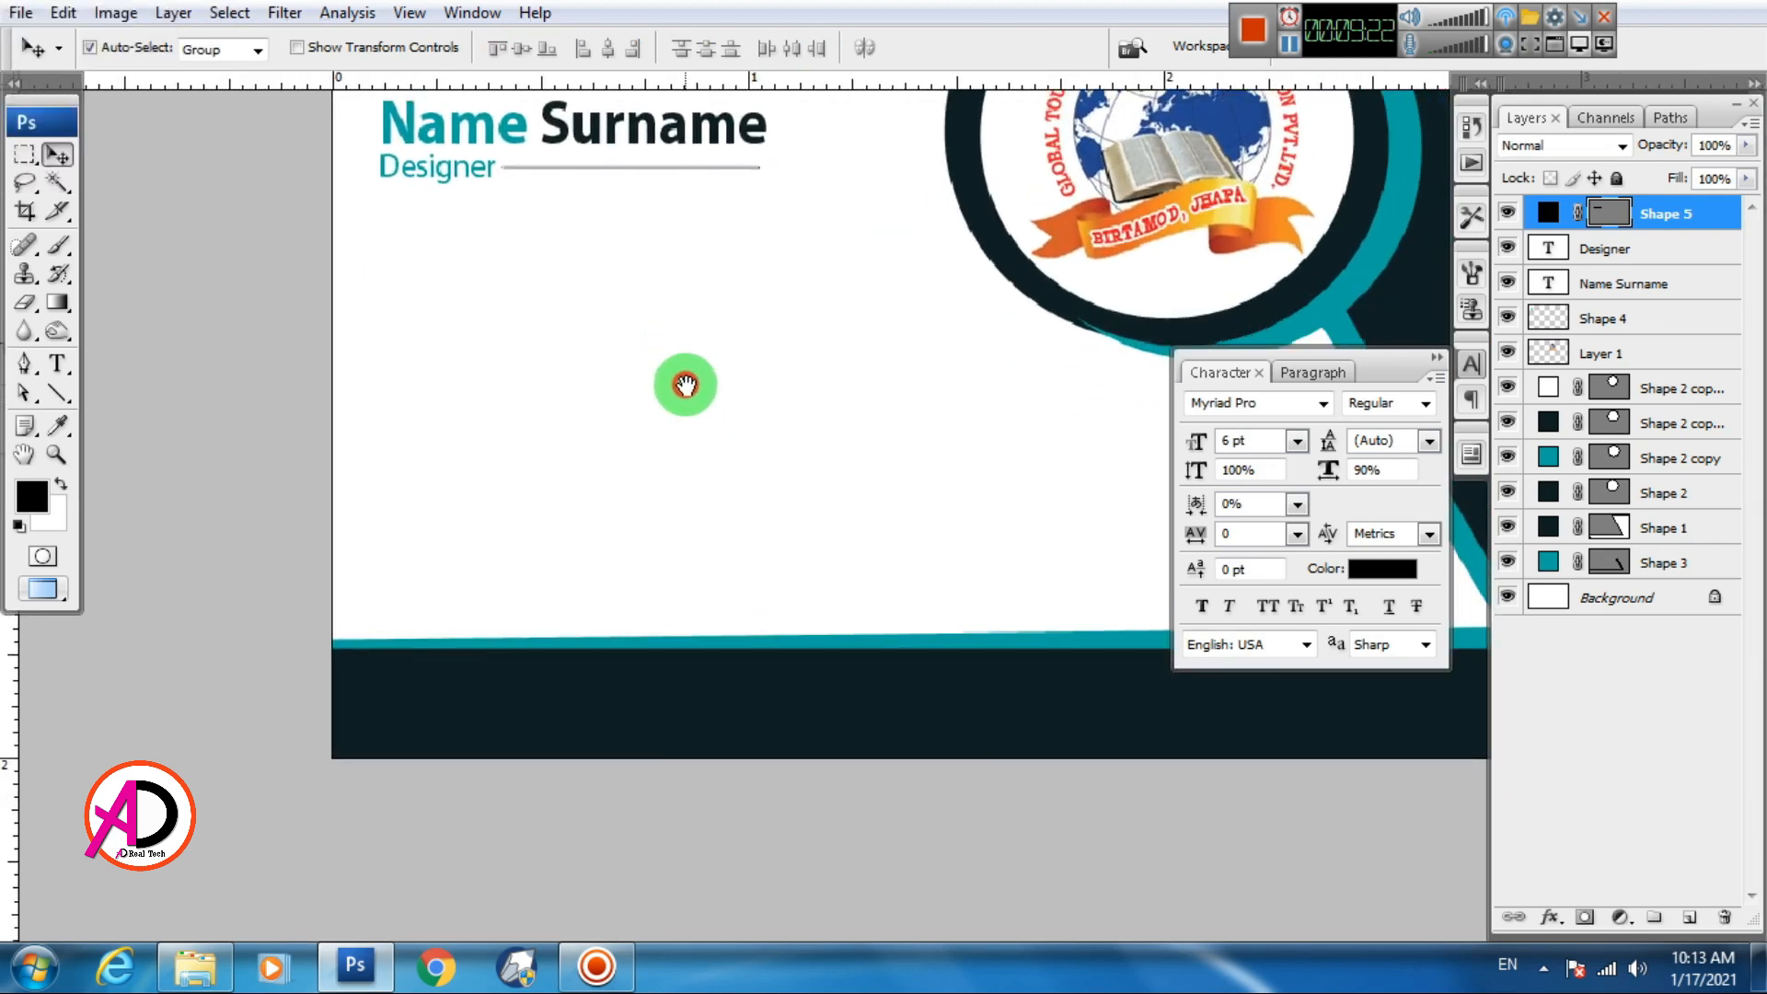
scroll(686, 428, "down", 2)
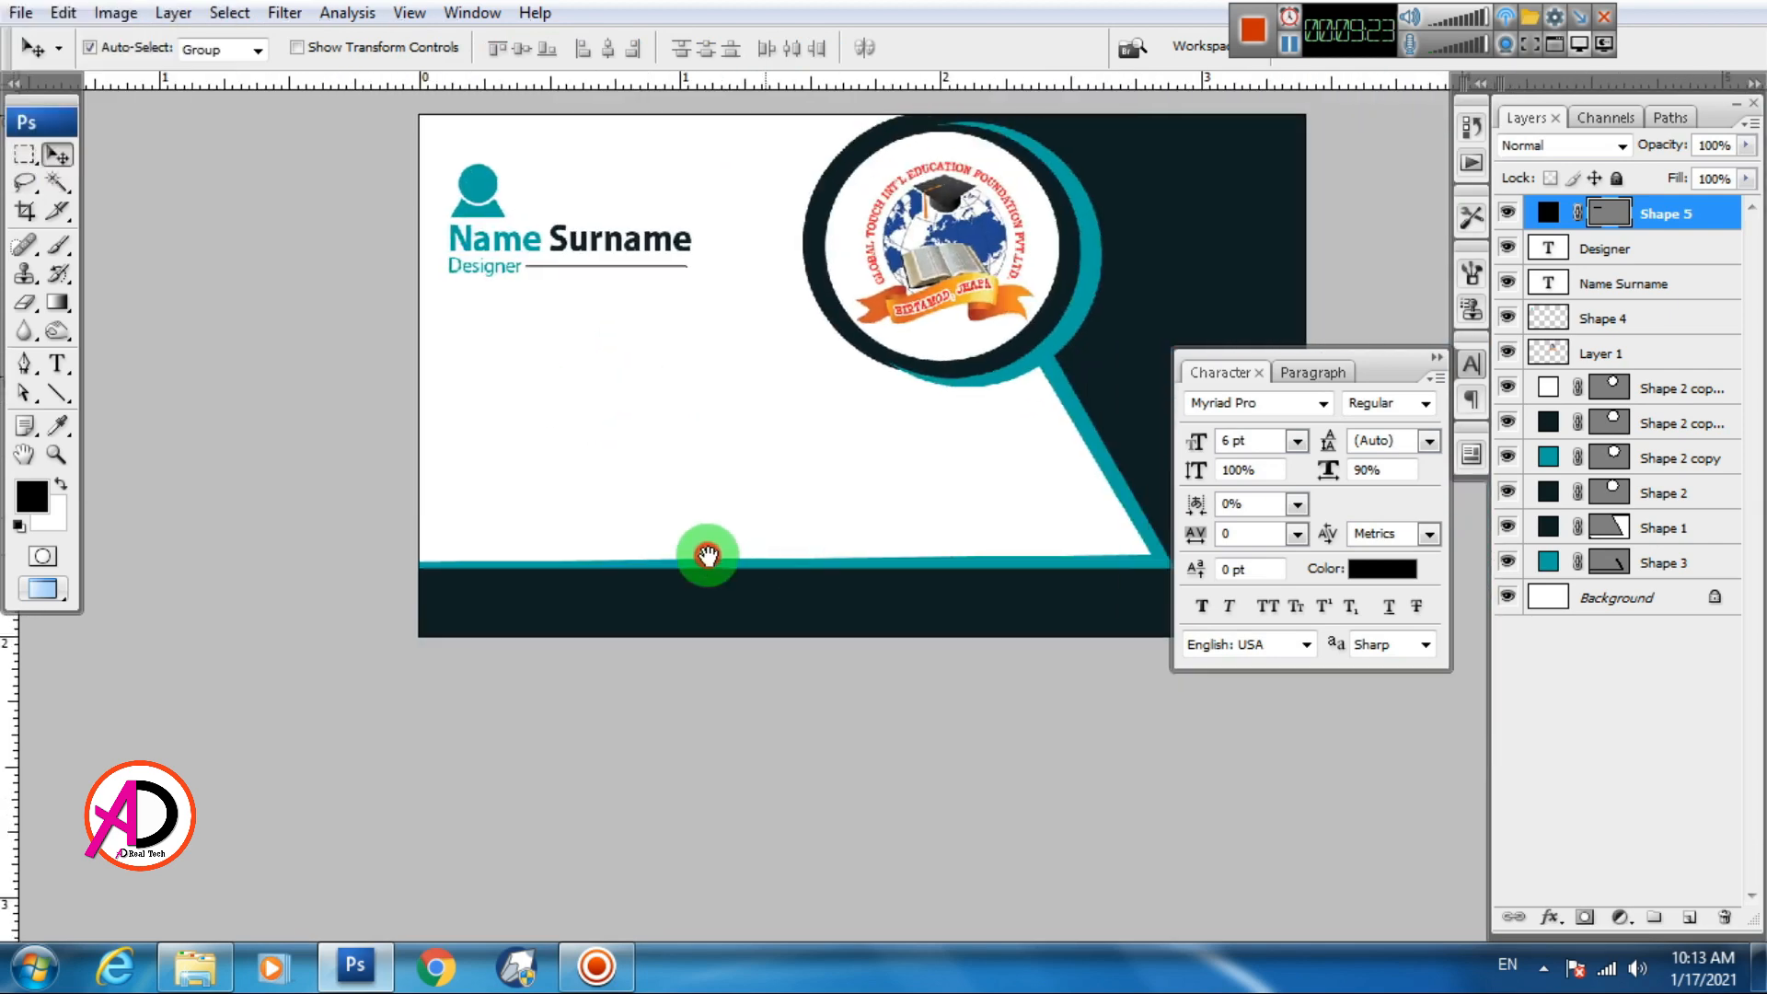
left_click_drag(703, 552, 764, 555)
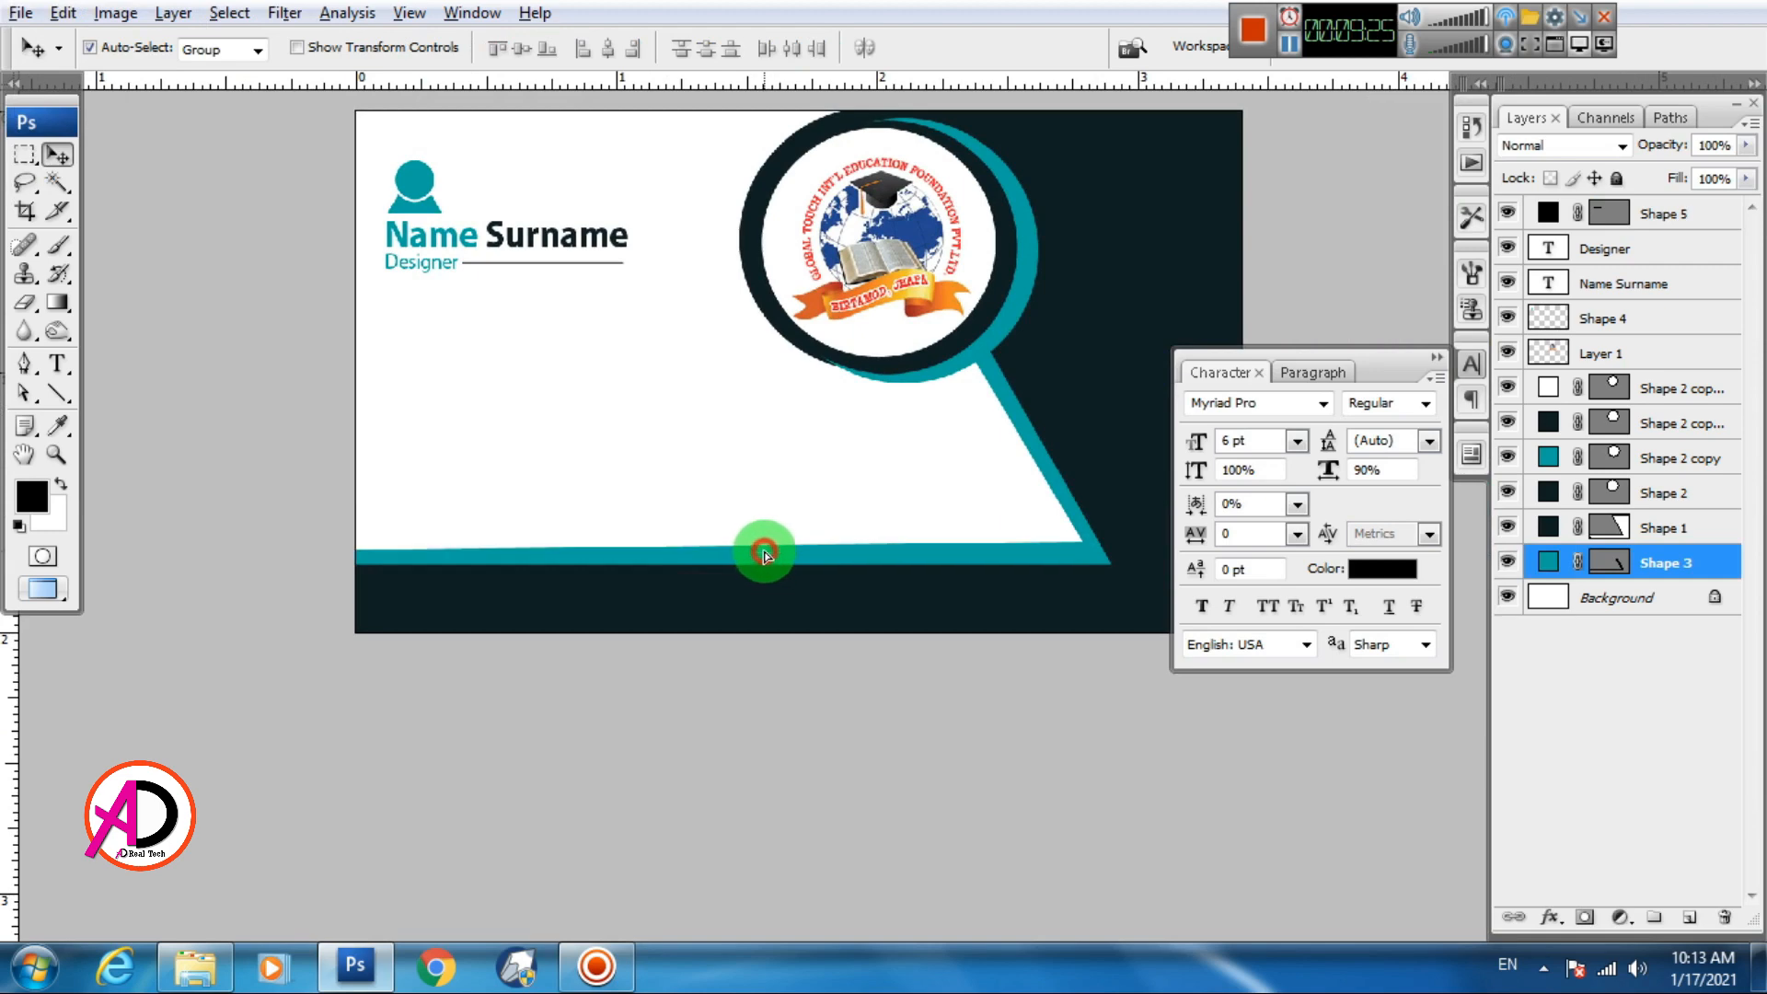
Duplicate the teal strip Shape 3 and recolor the copy light grey #c7c9c9
key("ctrl+j")
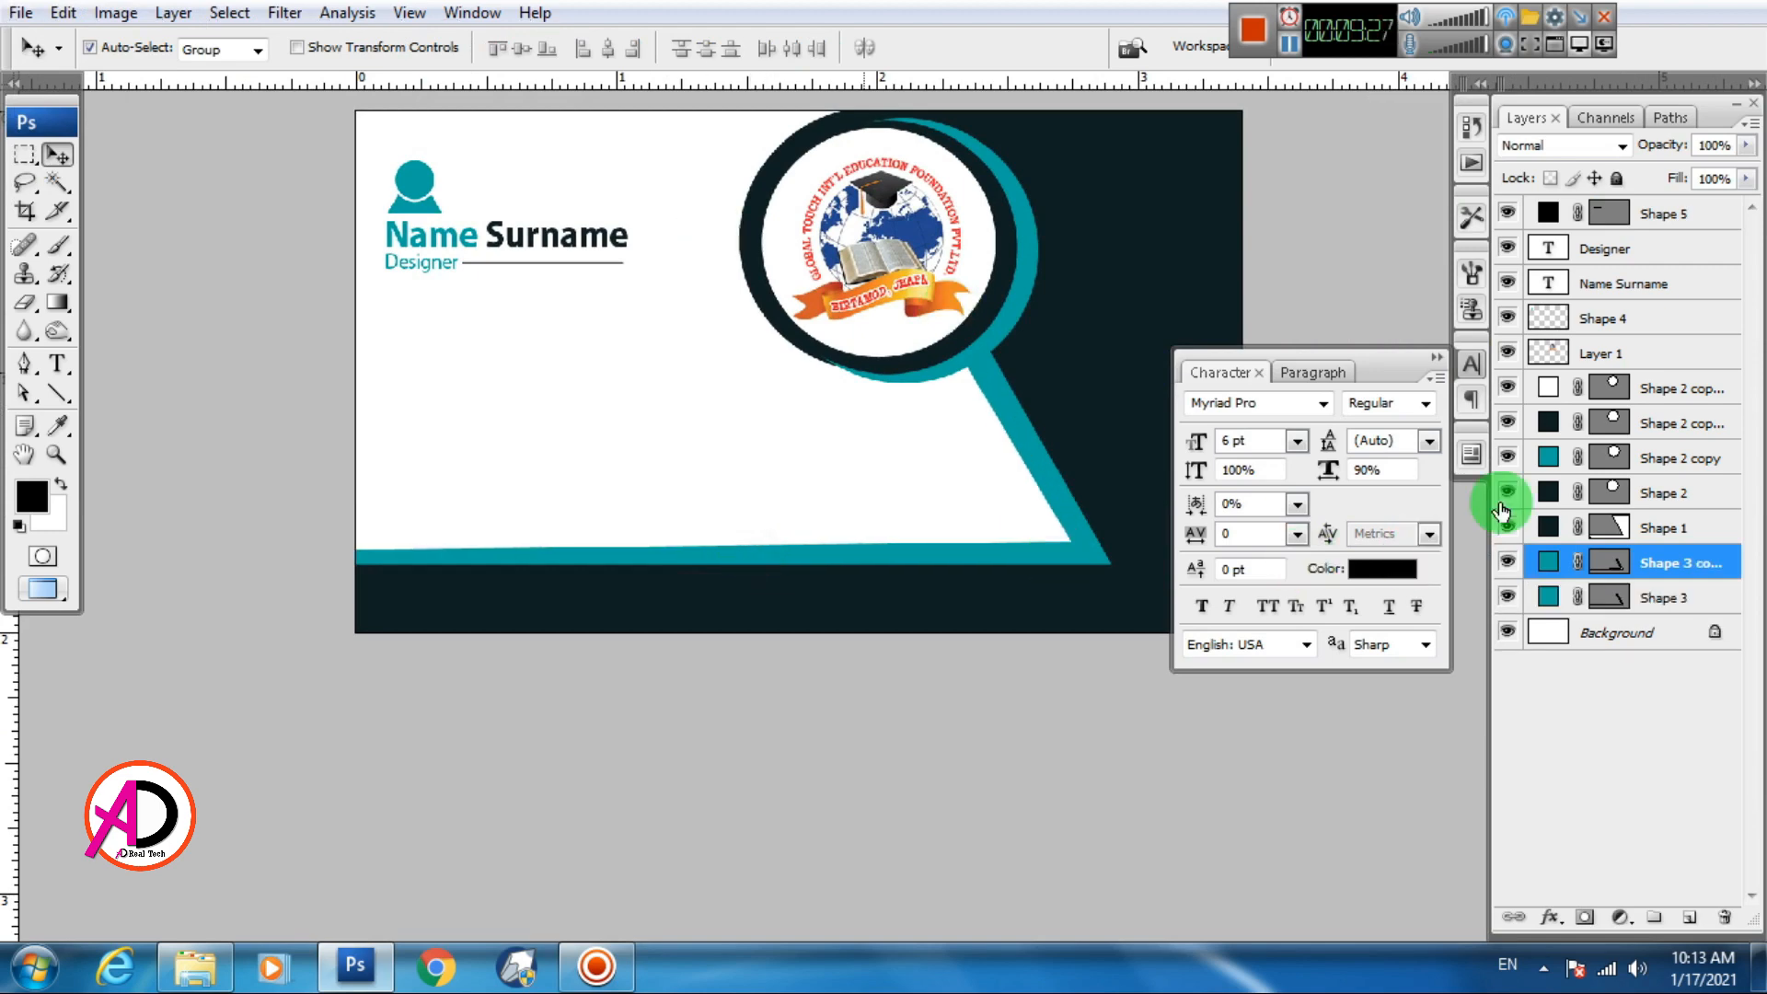
double_click(1563, 571)
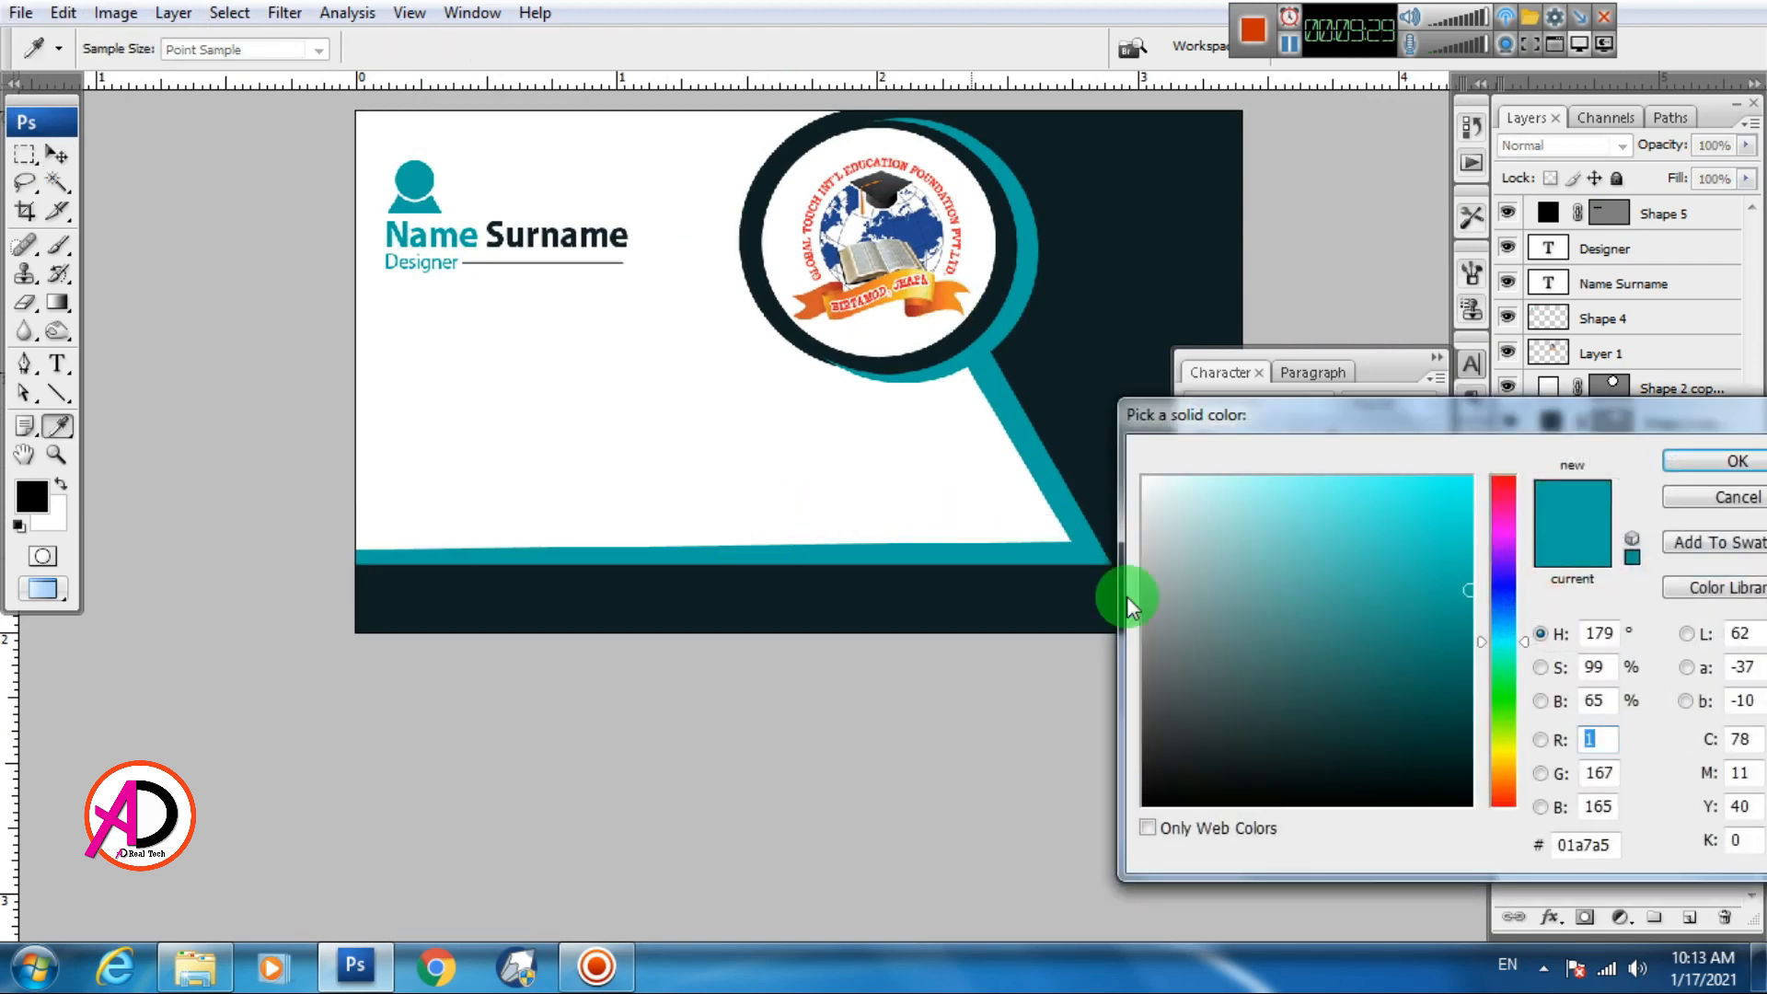
left_click(1155, 556)
left_click_drag(1154, 556, 1145, 548)
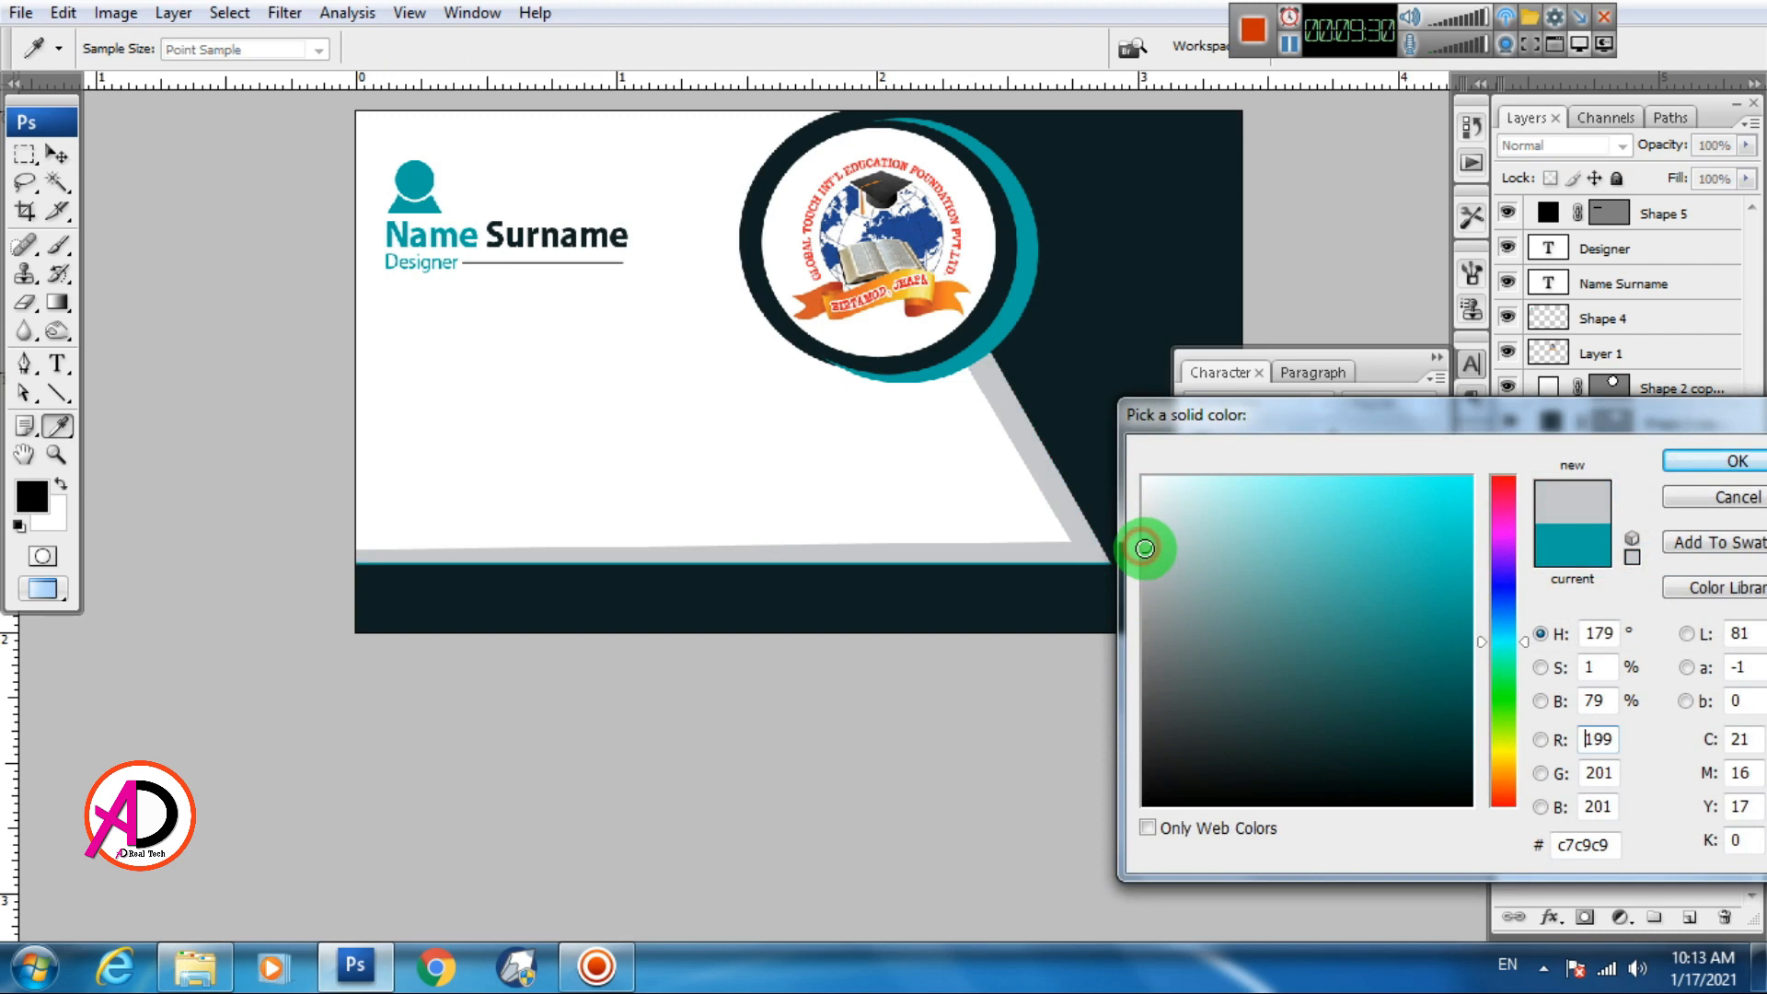
left_click(1697, 459)
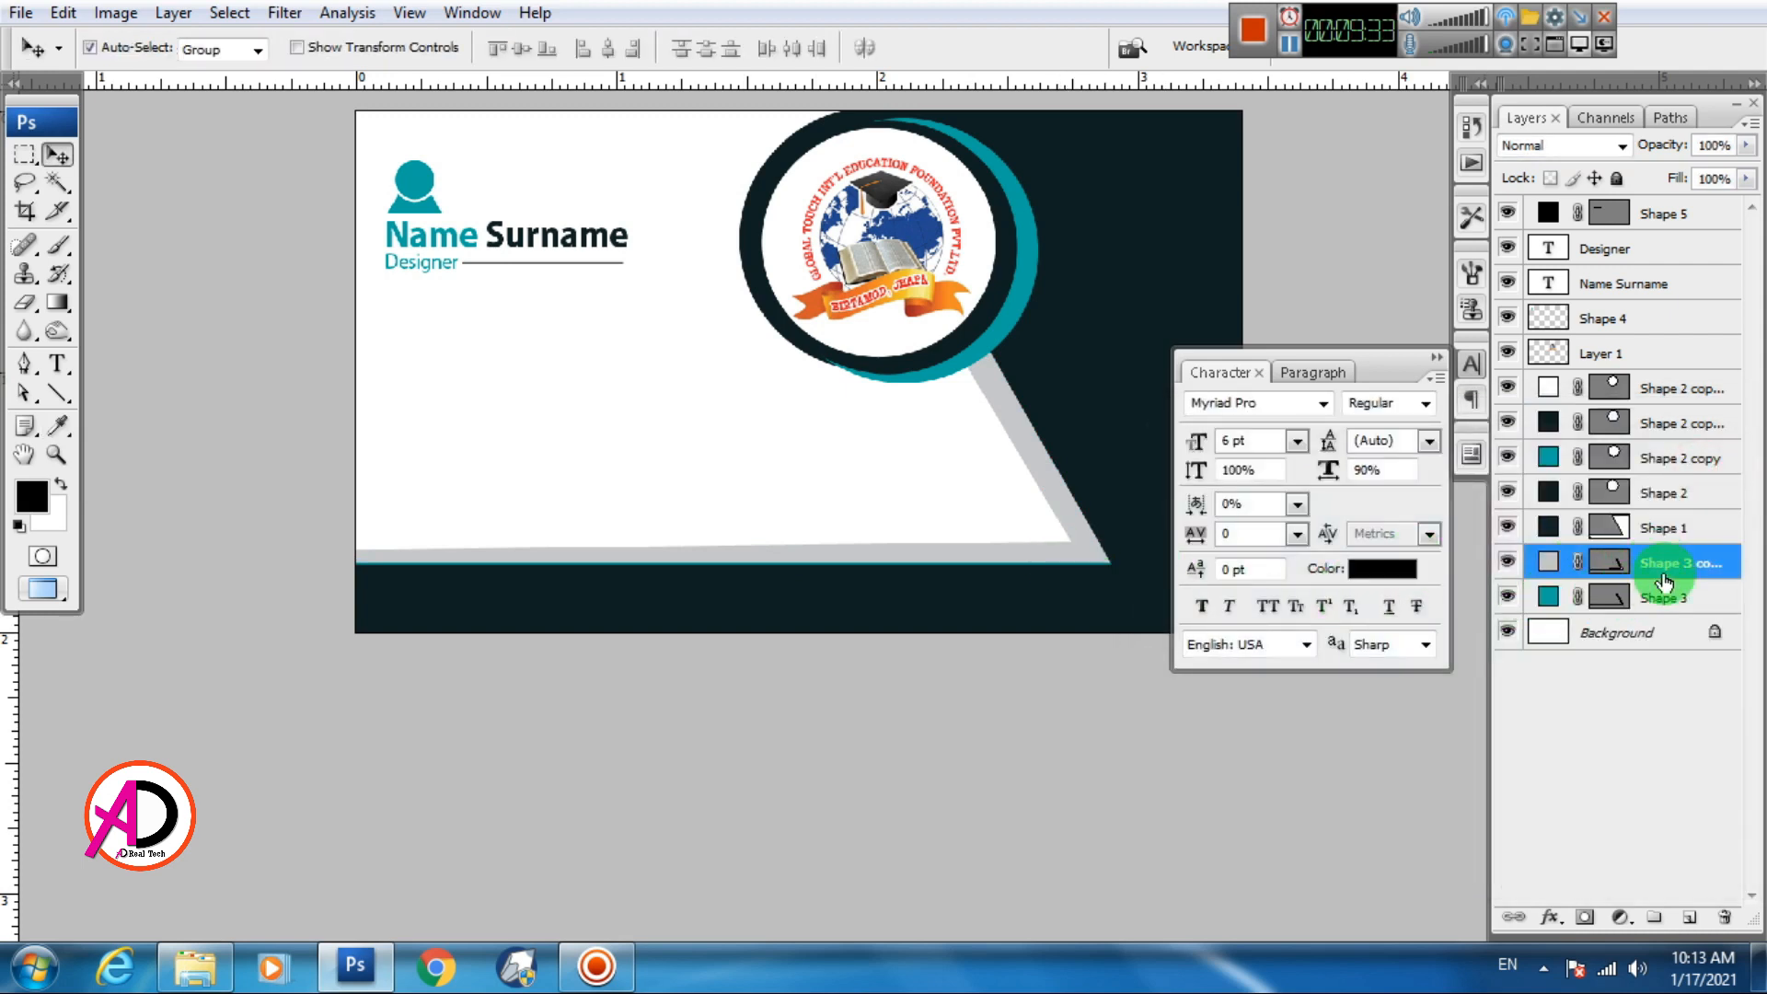
Move the grey strip copy beneath the teal strip in the layer stack
left_click_drag(1686, 614, 1694, 609)
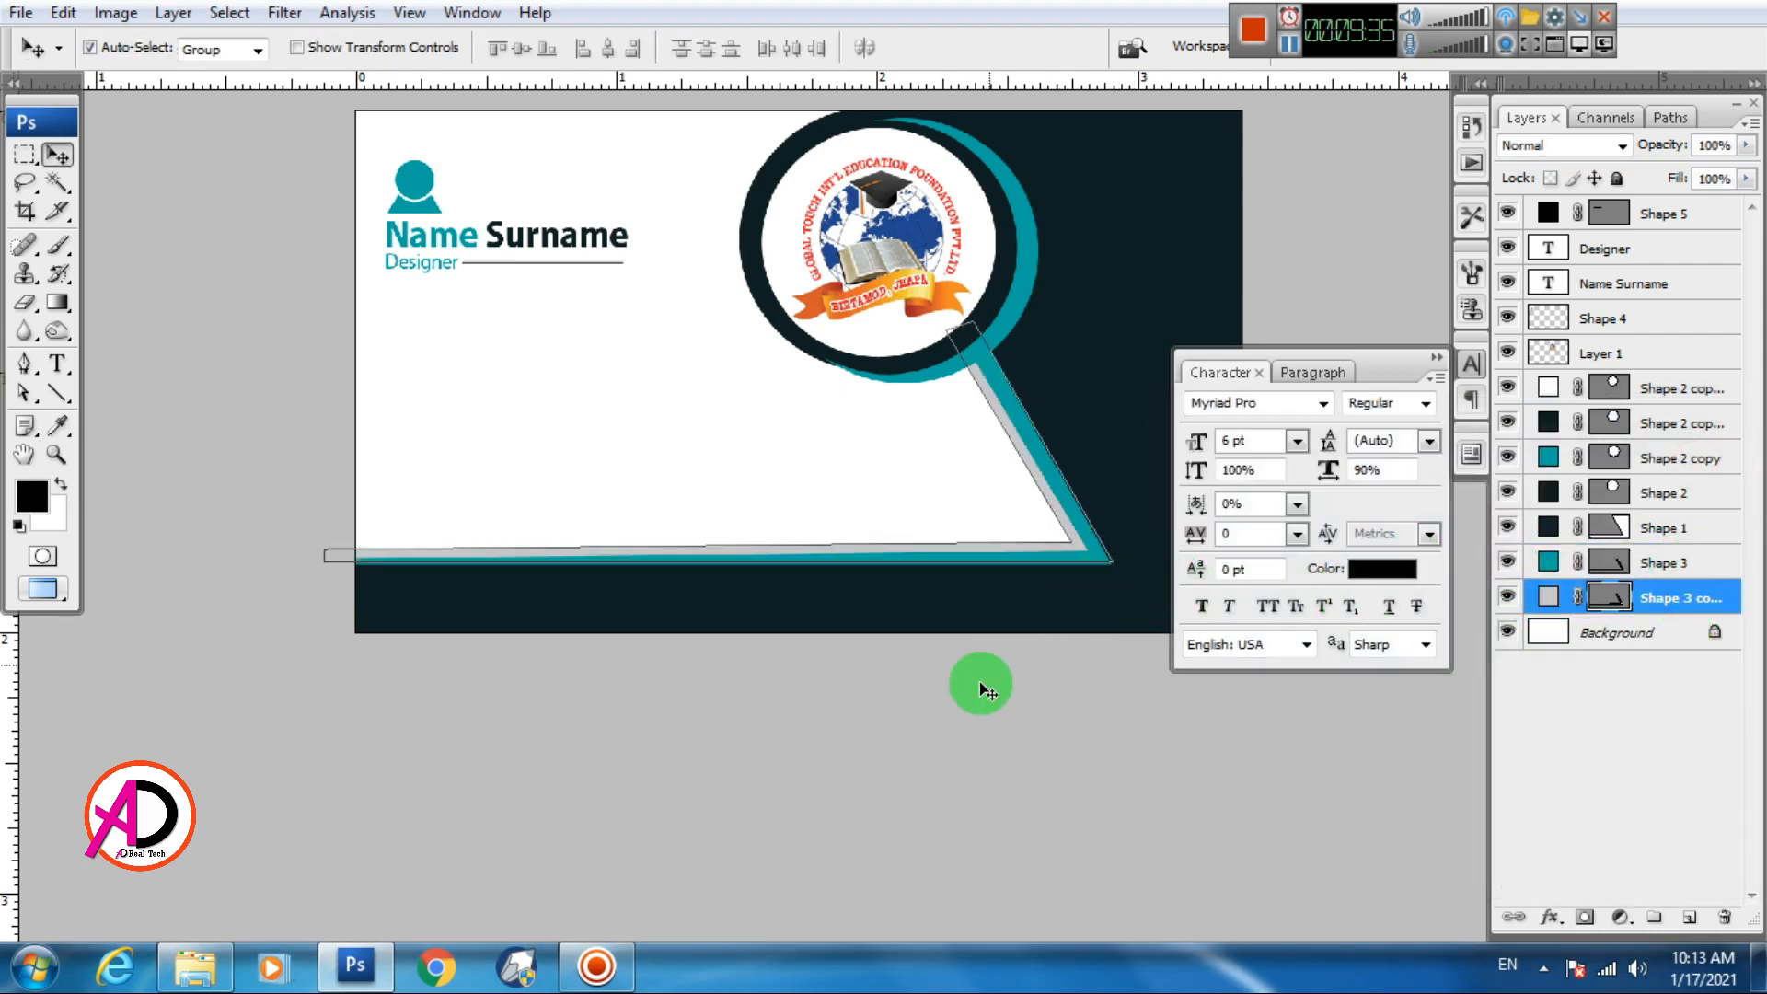
left_click(985, 690)
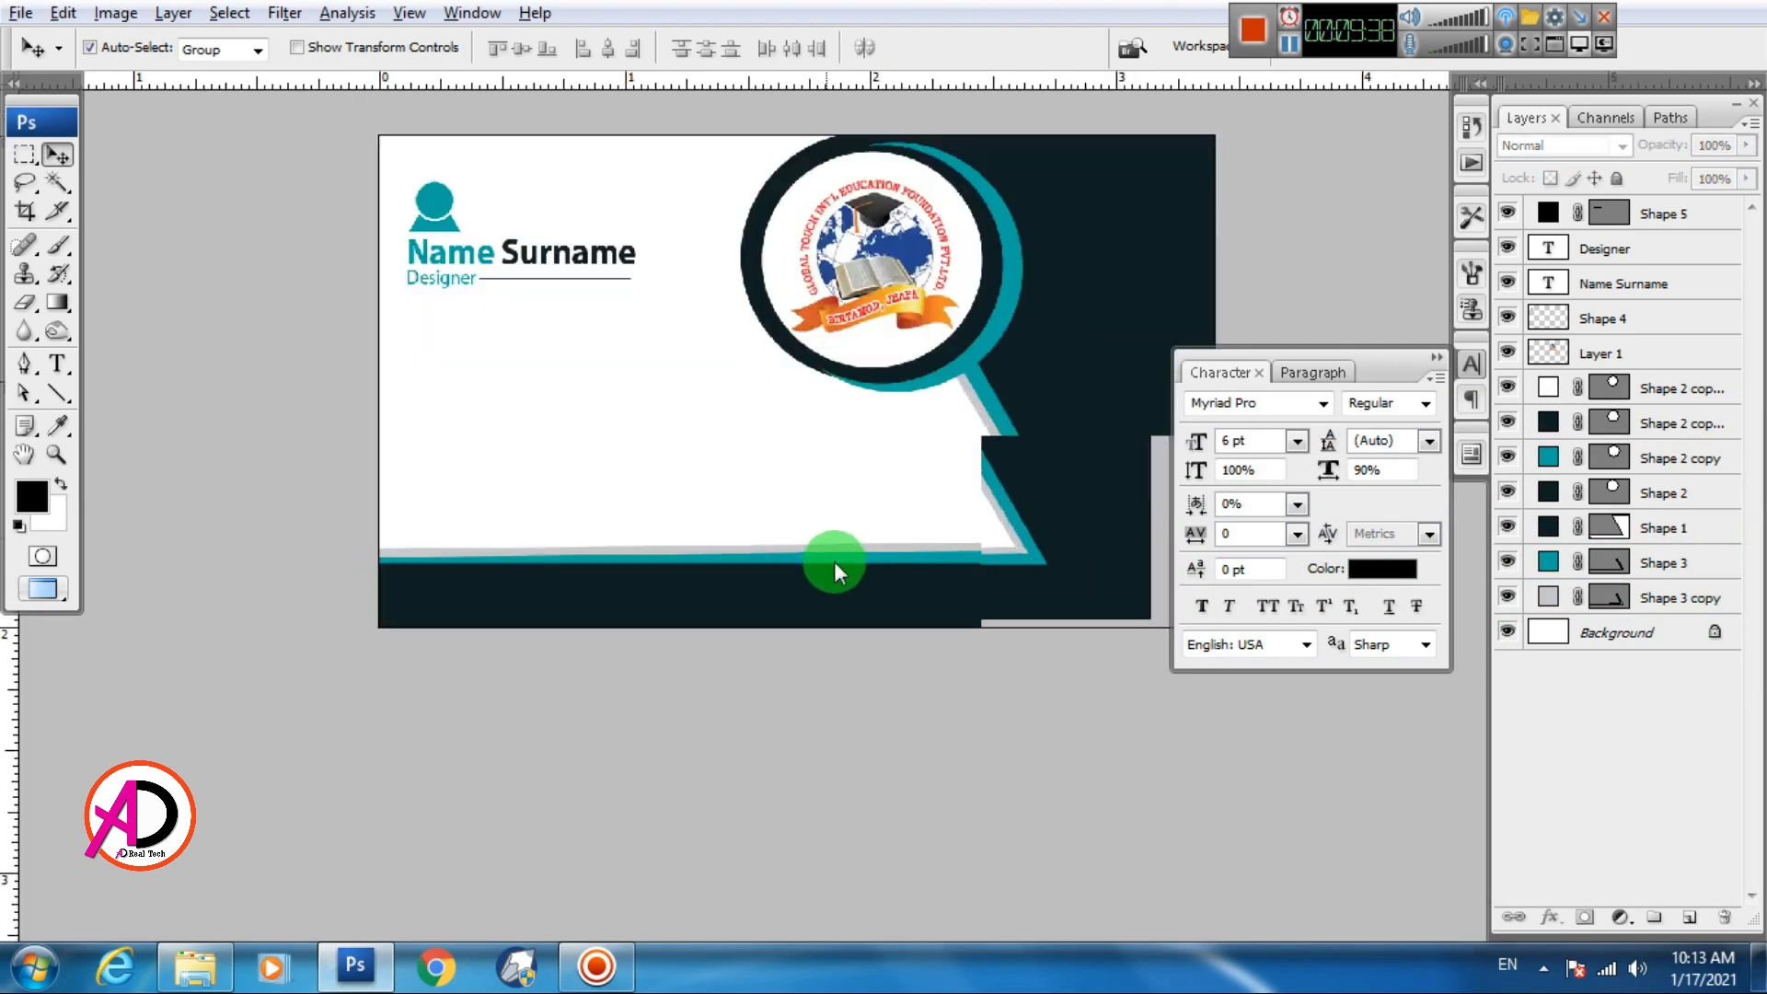
key("alt+space")
left_click_drag(766, 521, 660, 605)
scroll(722, 599, "down", 1)
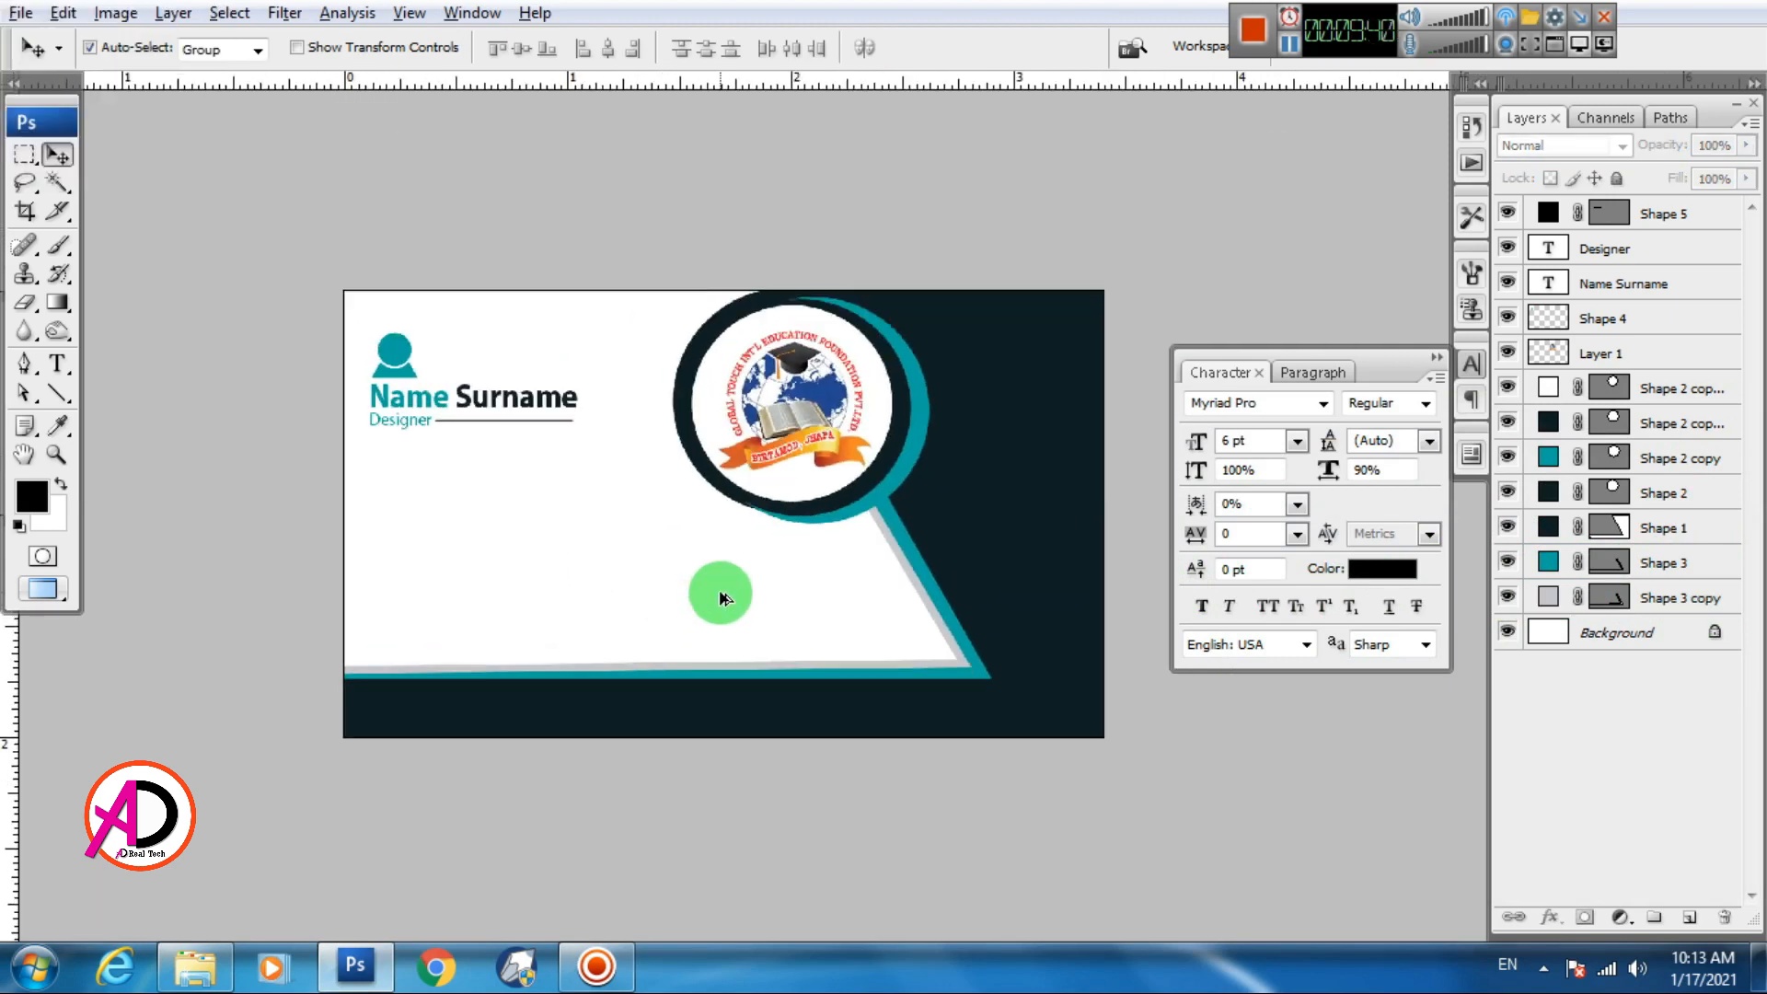
scroll(722, 599, "up", 1)
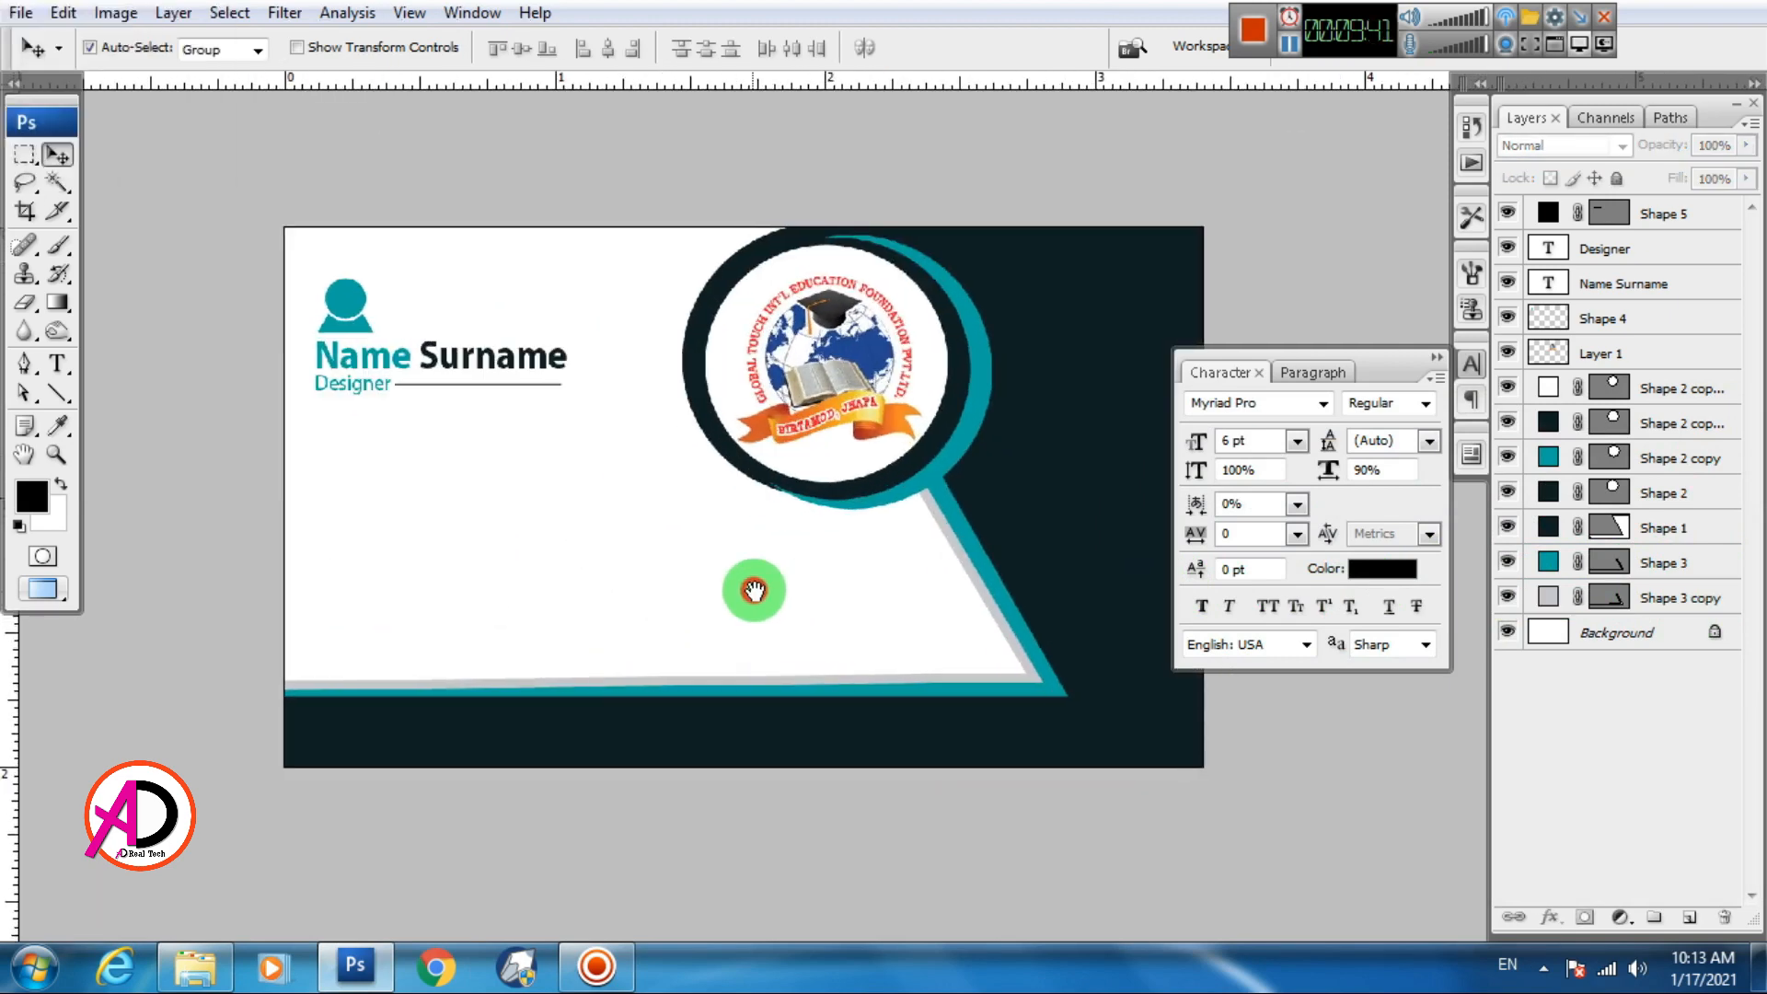
left_click(1435, 358)
scroll(633, 491, "up", 3)
left_click_drag(781, 478, 840, 462)
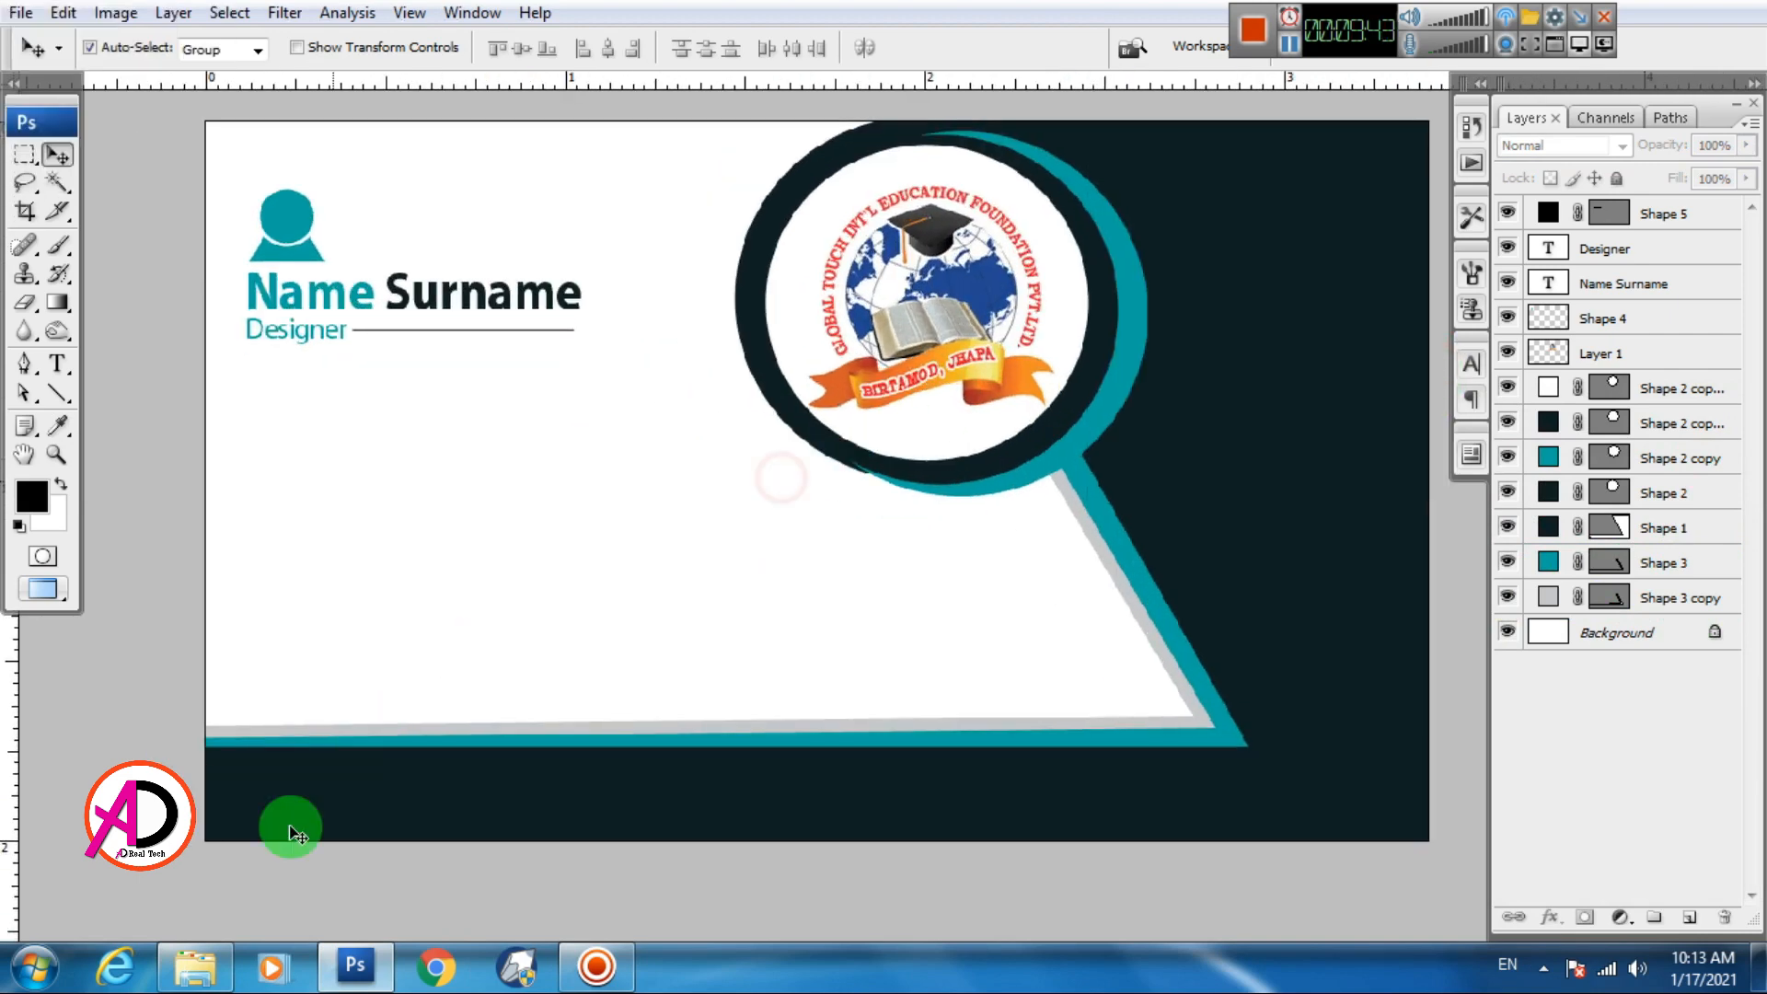
left_click(197, 976)
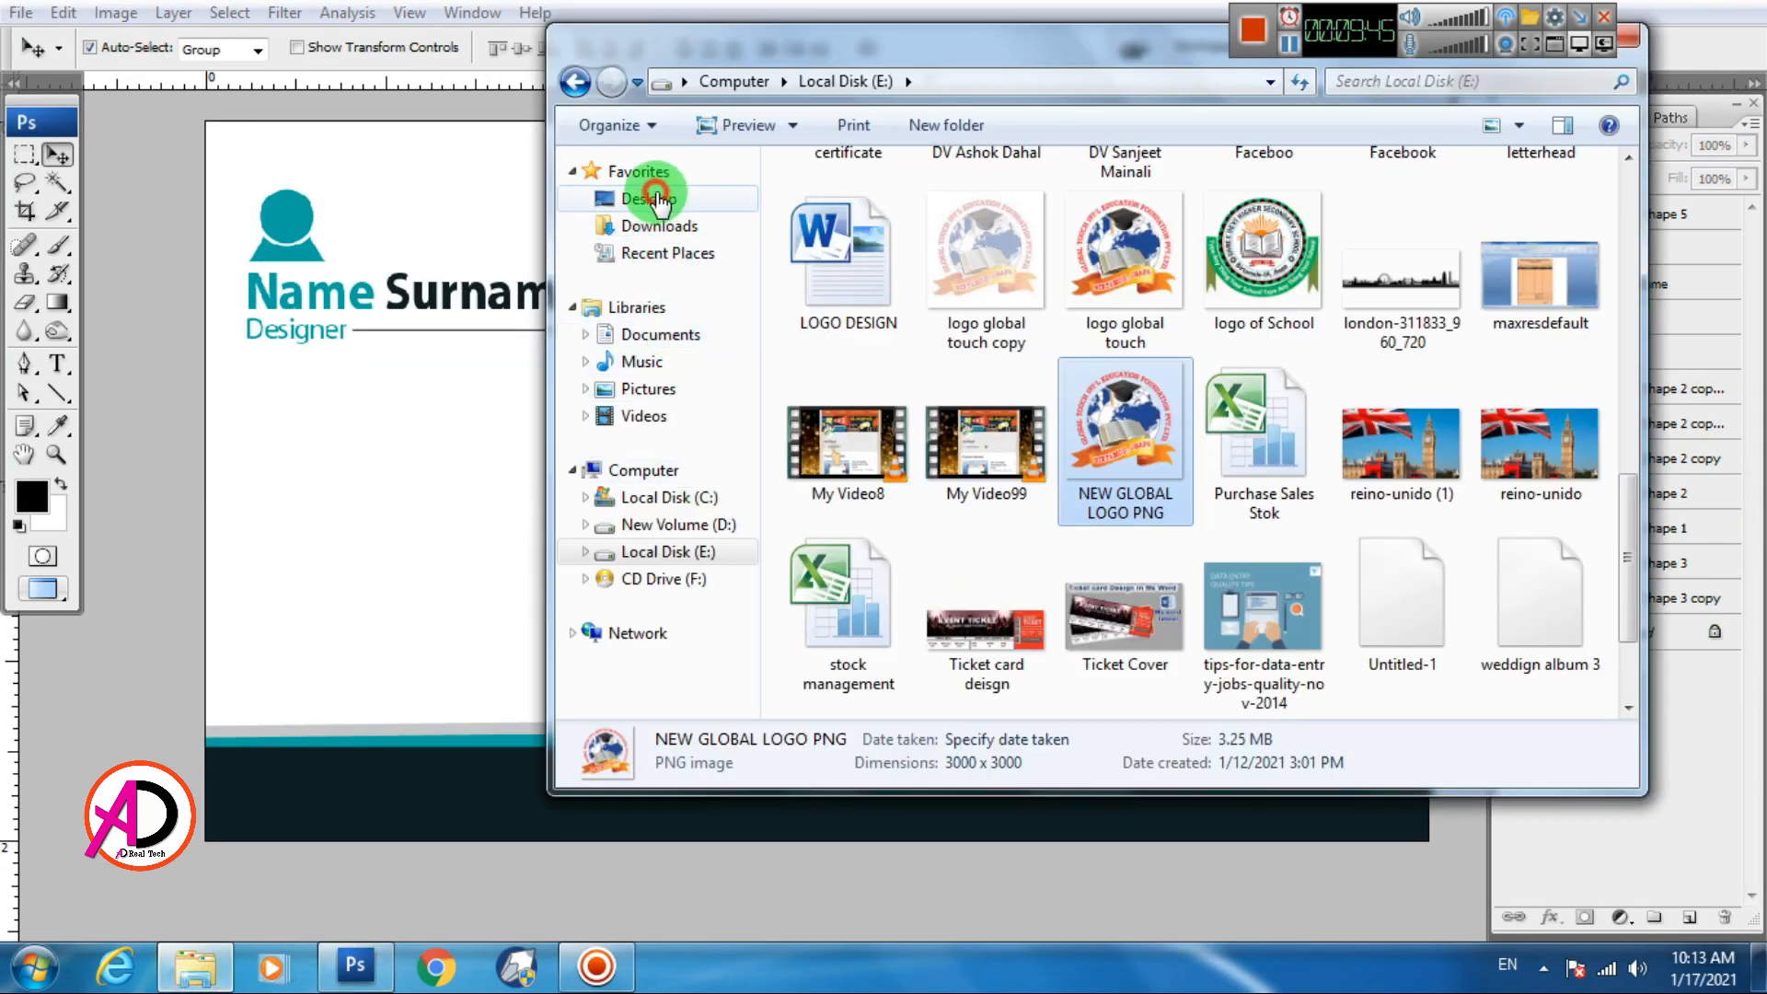
Open the Tools folder on the Desktop in Explorer
left_click(645, 197)
left_click(1574, 434)
scroll(1610, 473, "down", 5)
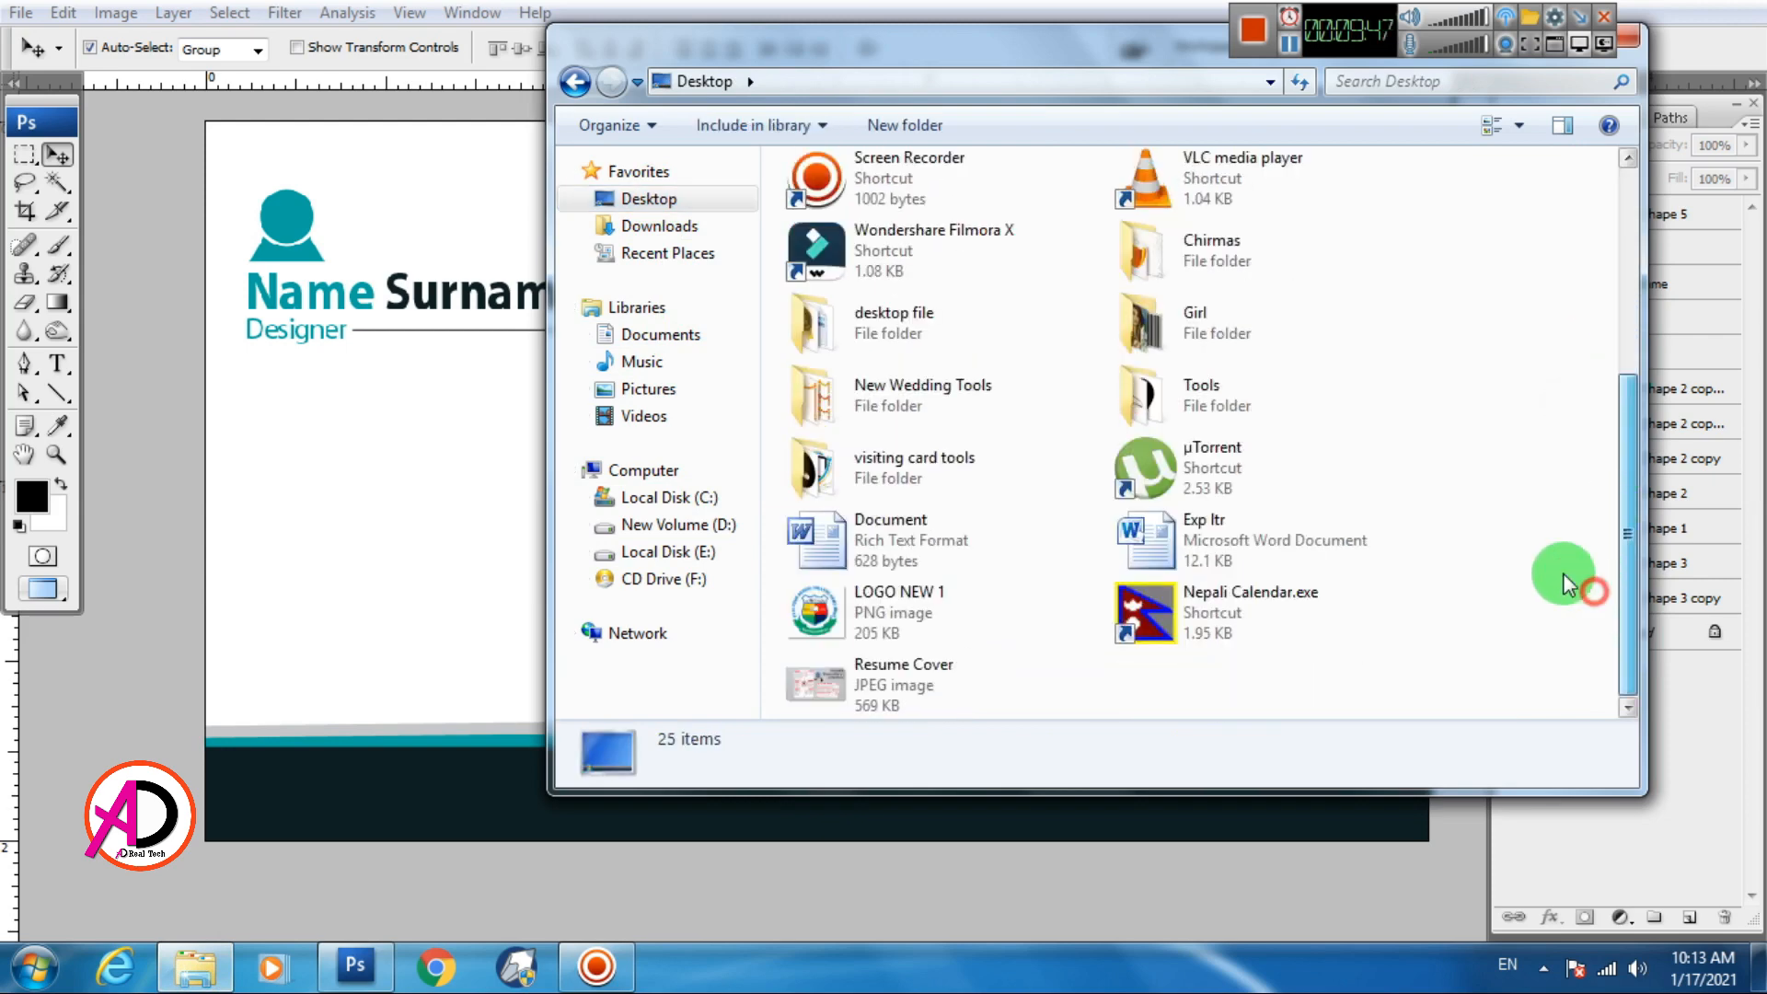
double_click(916, 346)
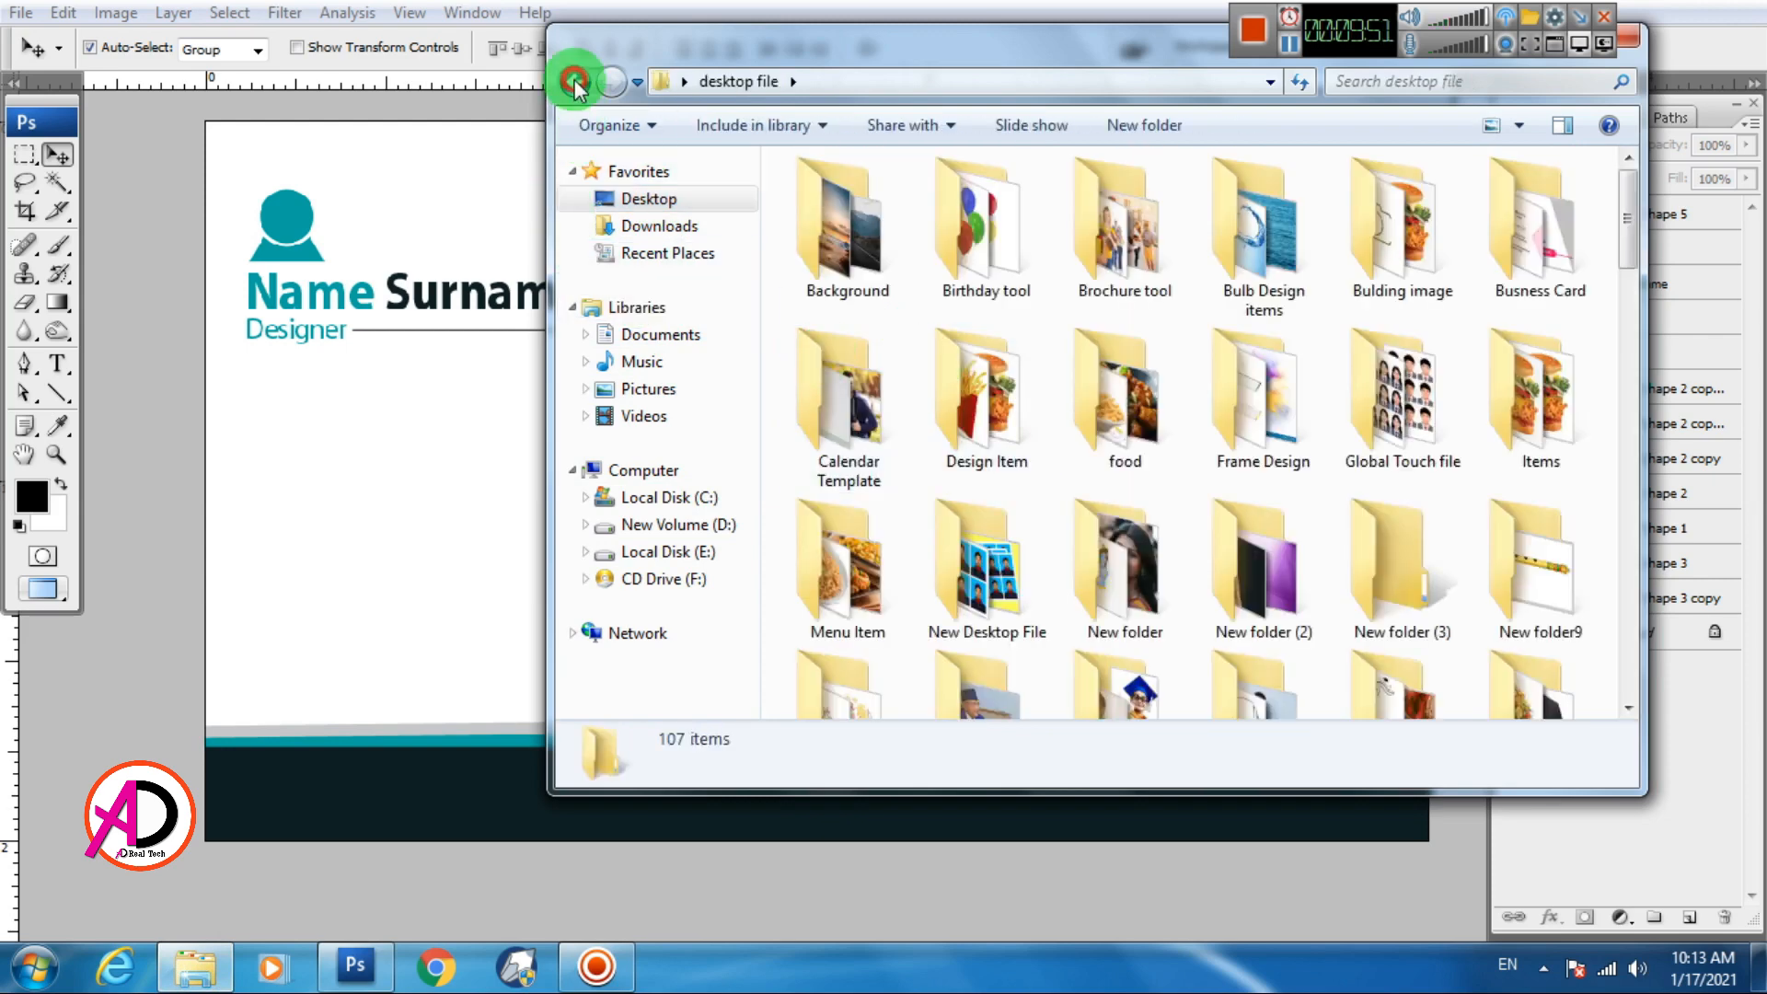
left_click(576, 83)
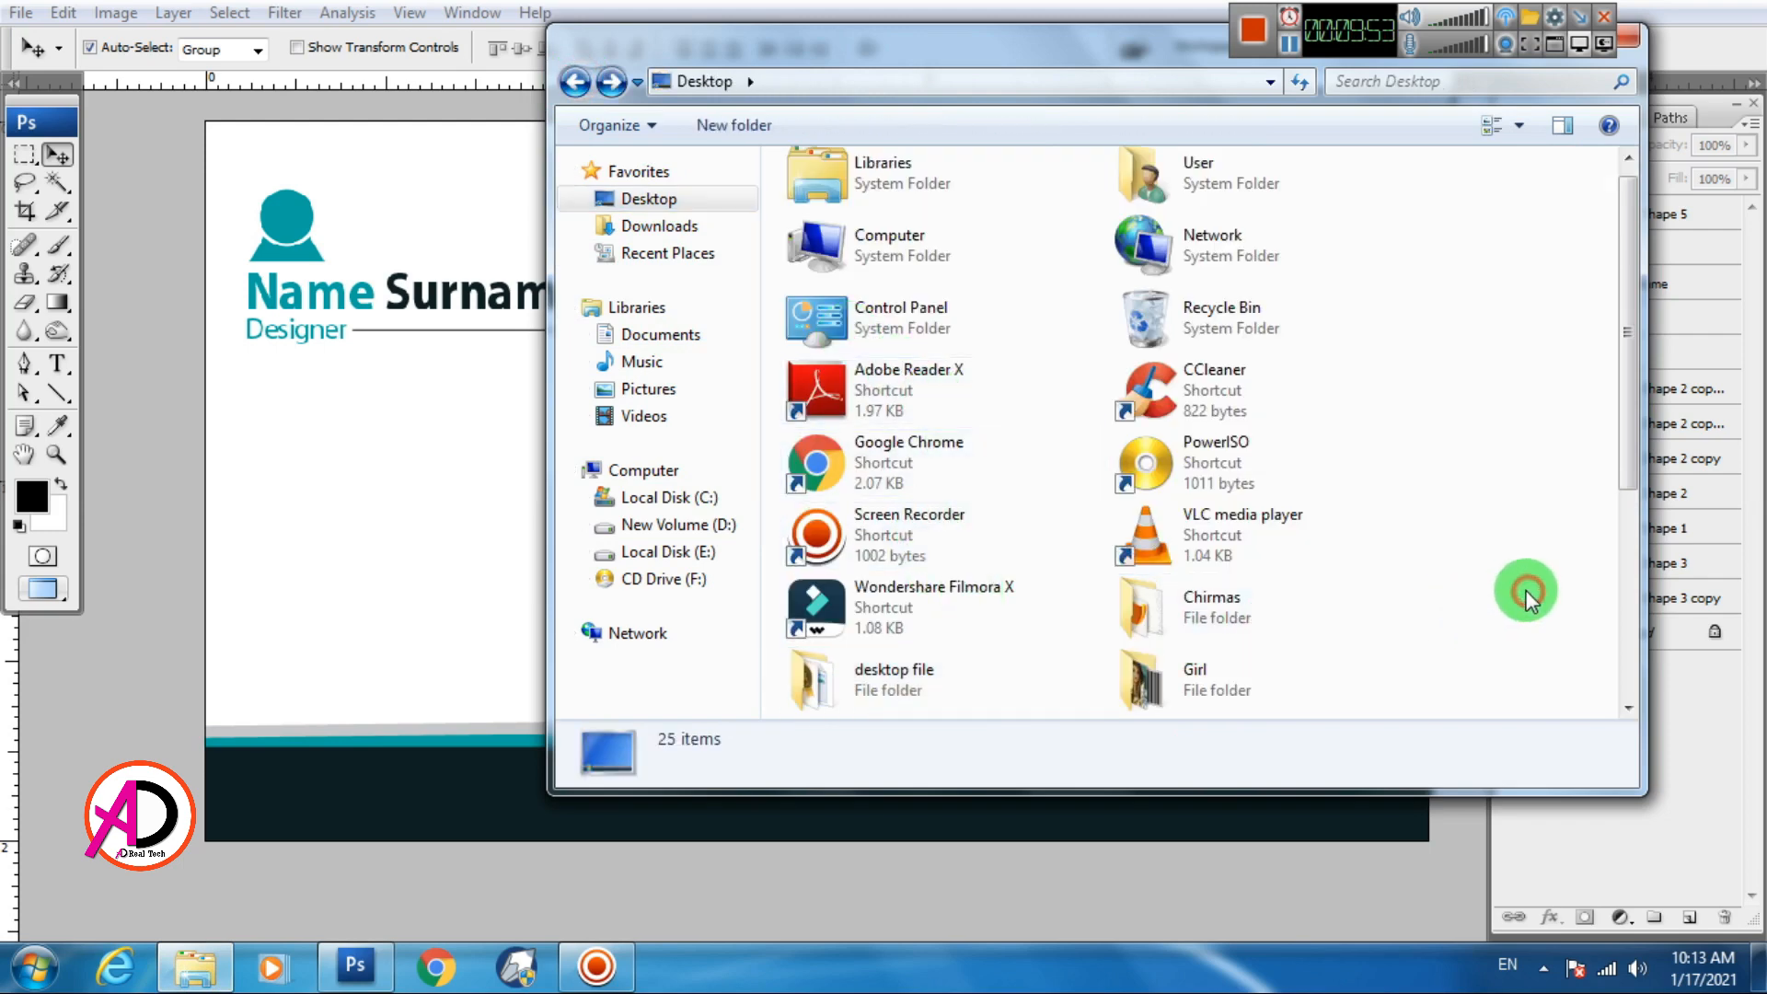
scroll(1288, 580, "down", 5)
double_click(1196, 393)
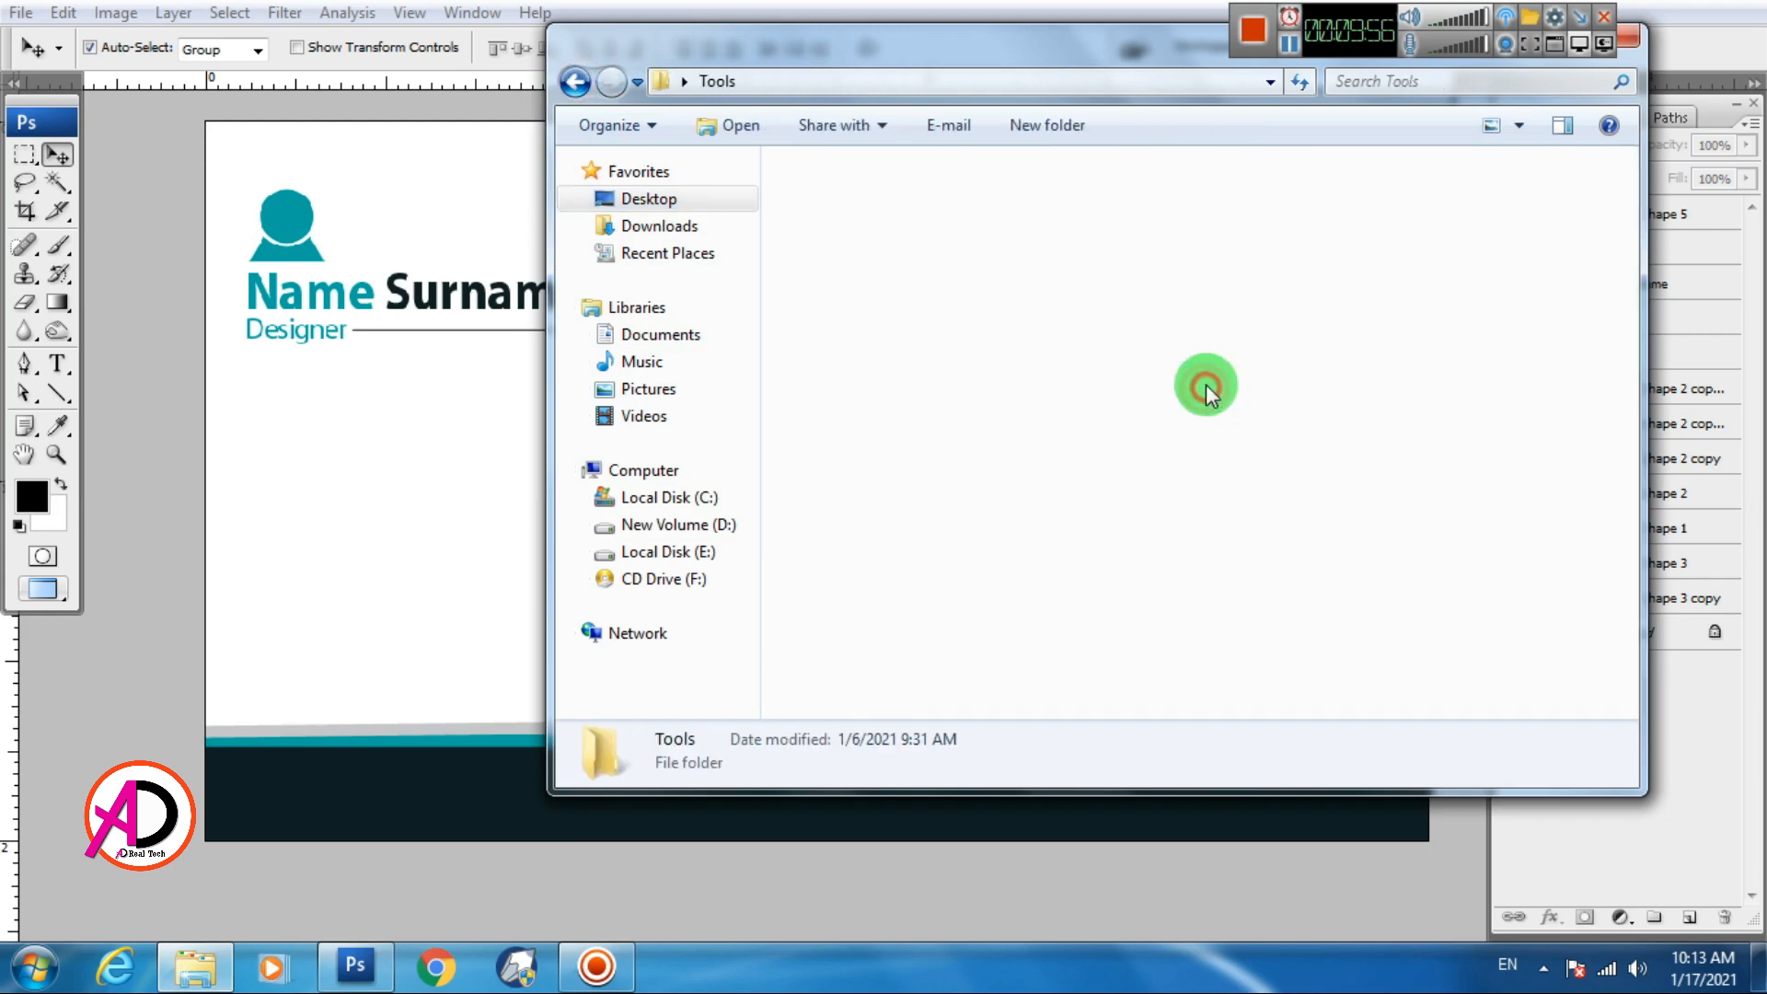
Select the phone, location, envelope and globe PNGs and drop them into Photoshop
left_click(981, 207)
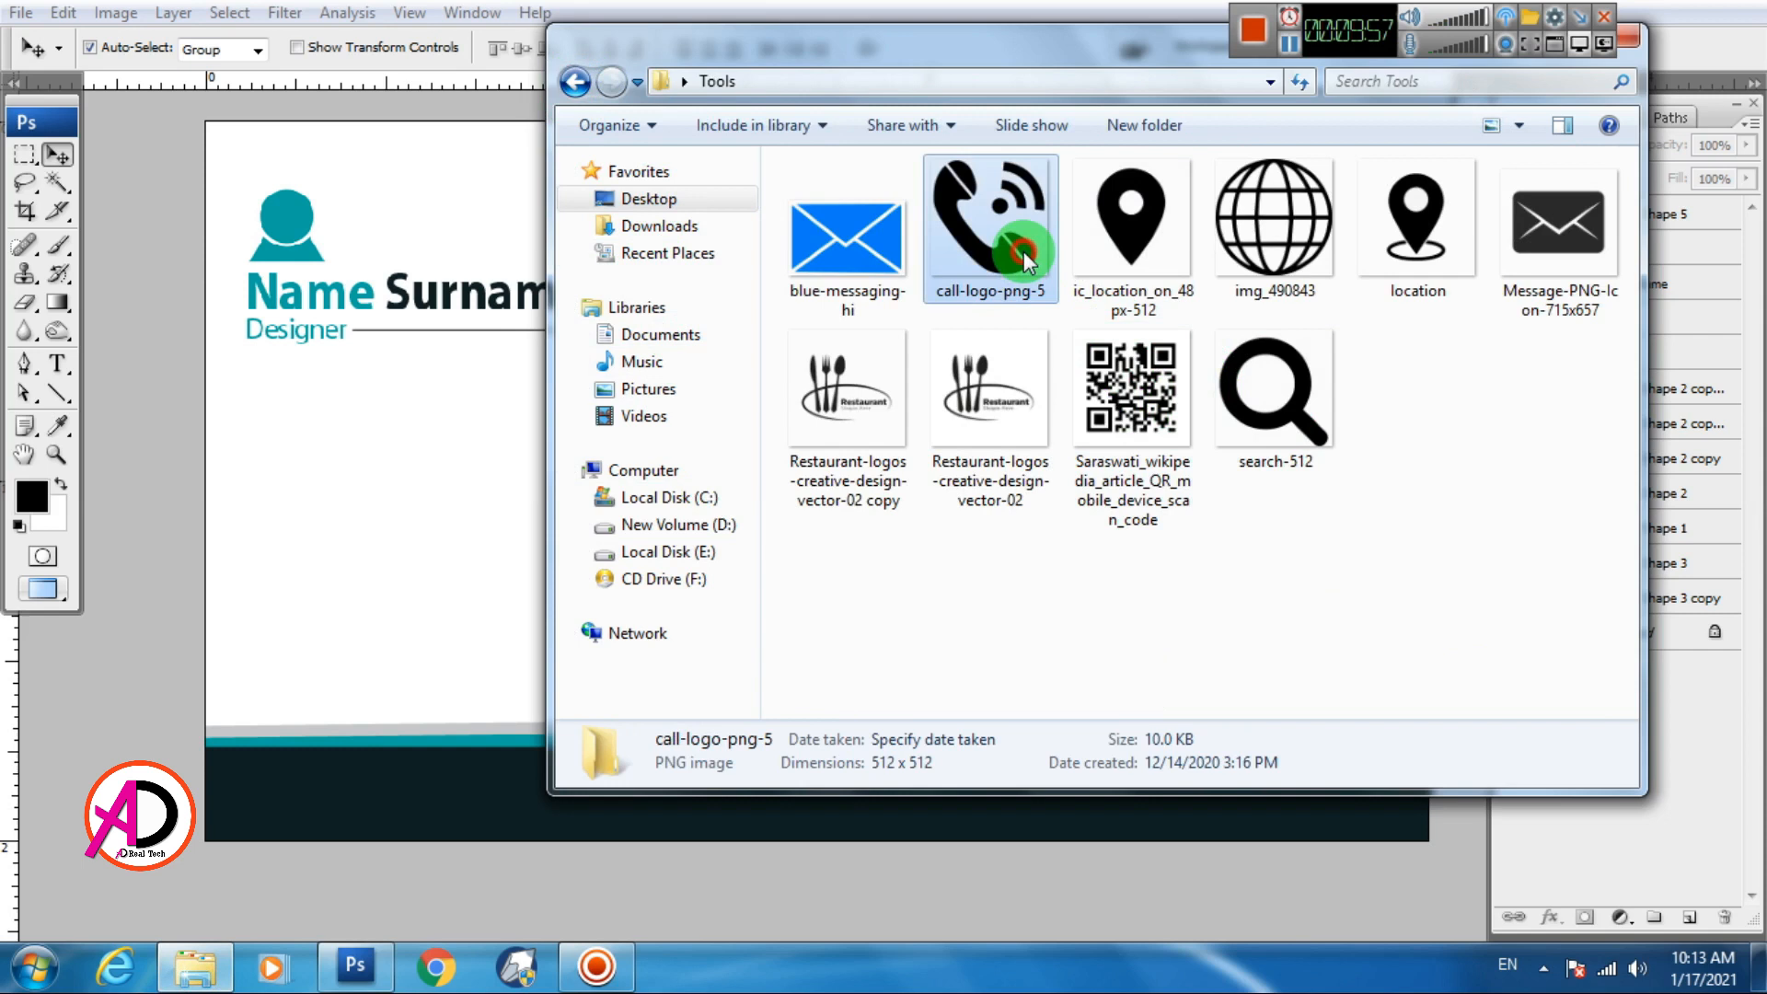
left_click(1378, 264, "ctrl")
left_click(1541, 228, "ctrl")
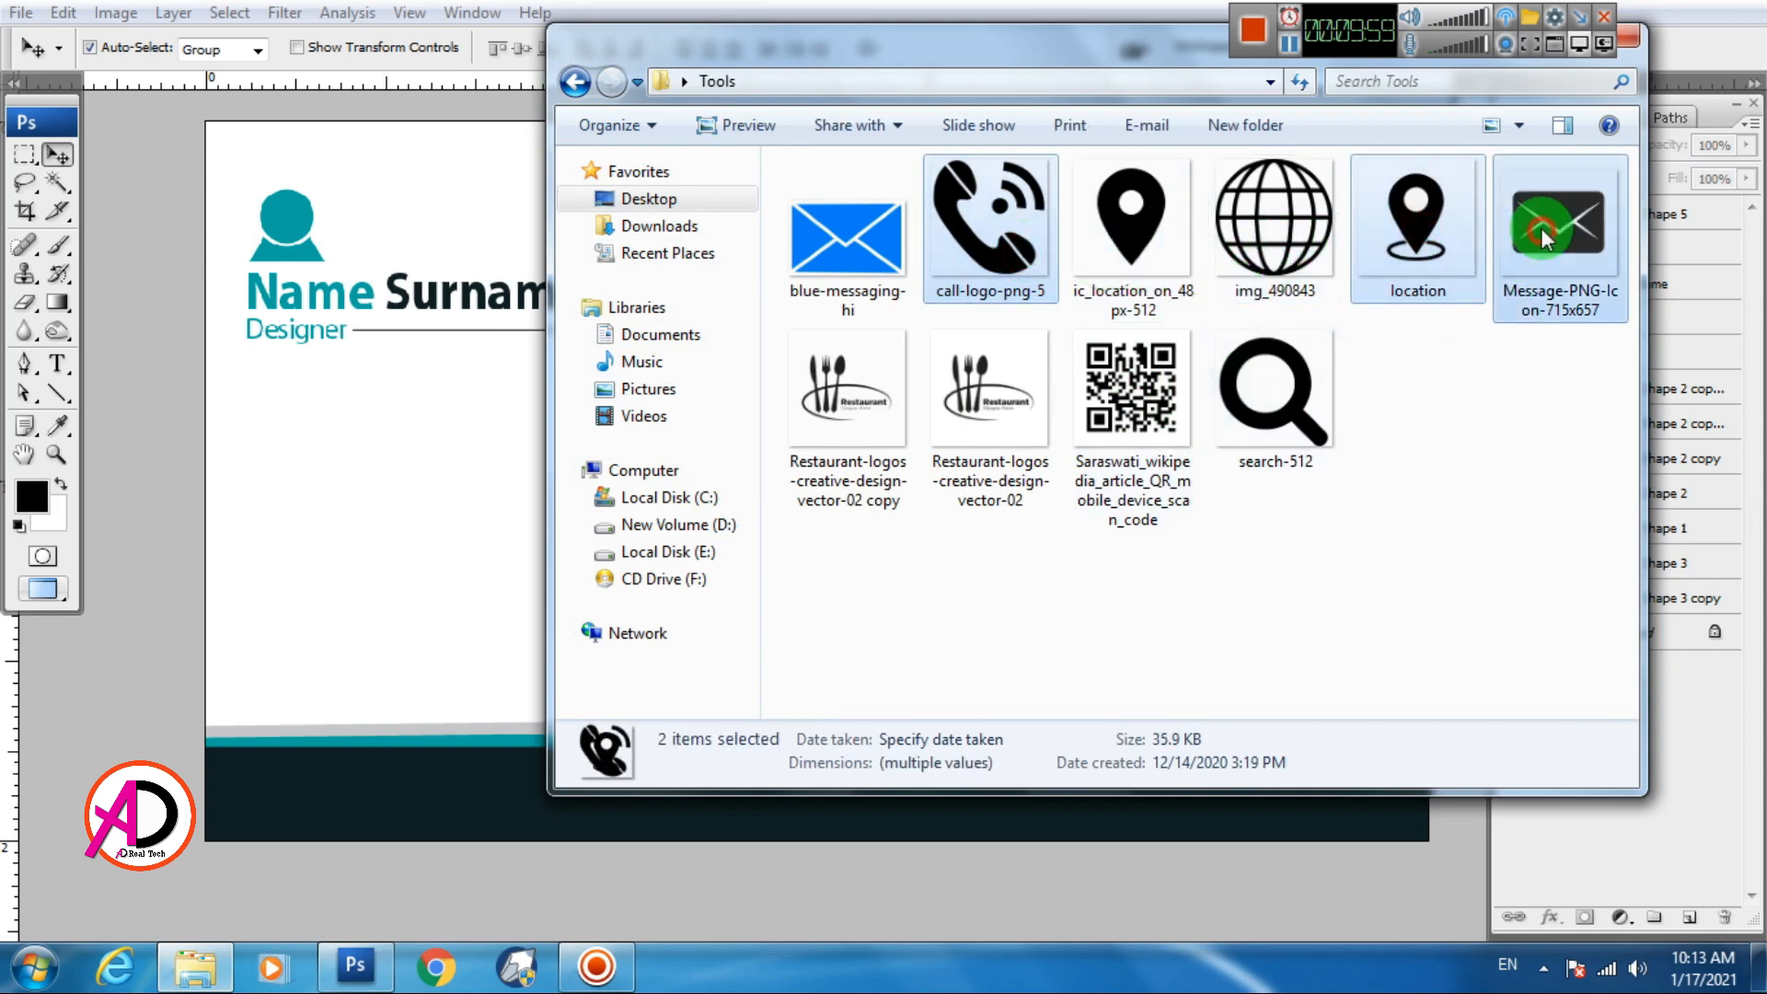
left_click(1260, 246, "ctrl")
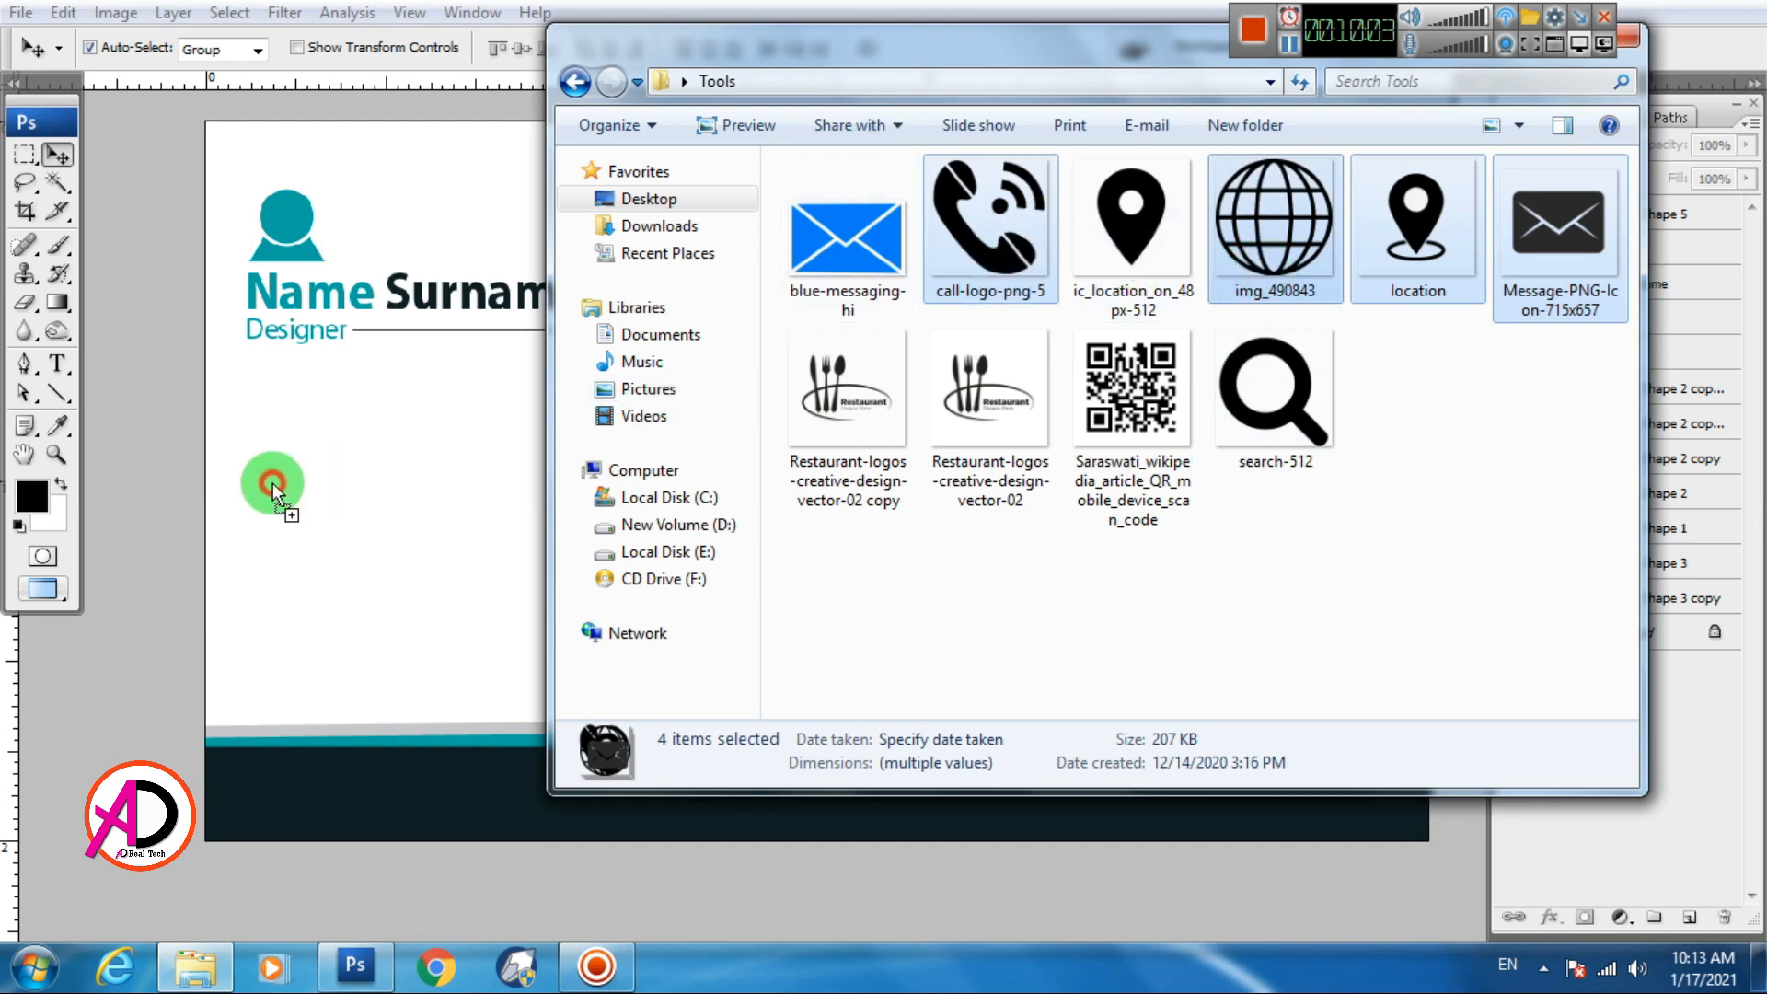
left_click(270, 482)
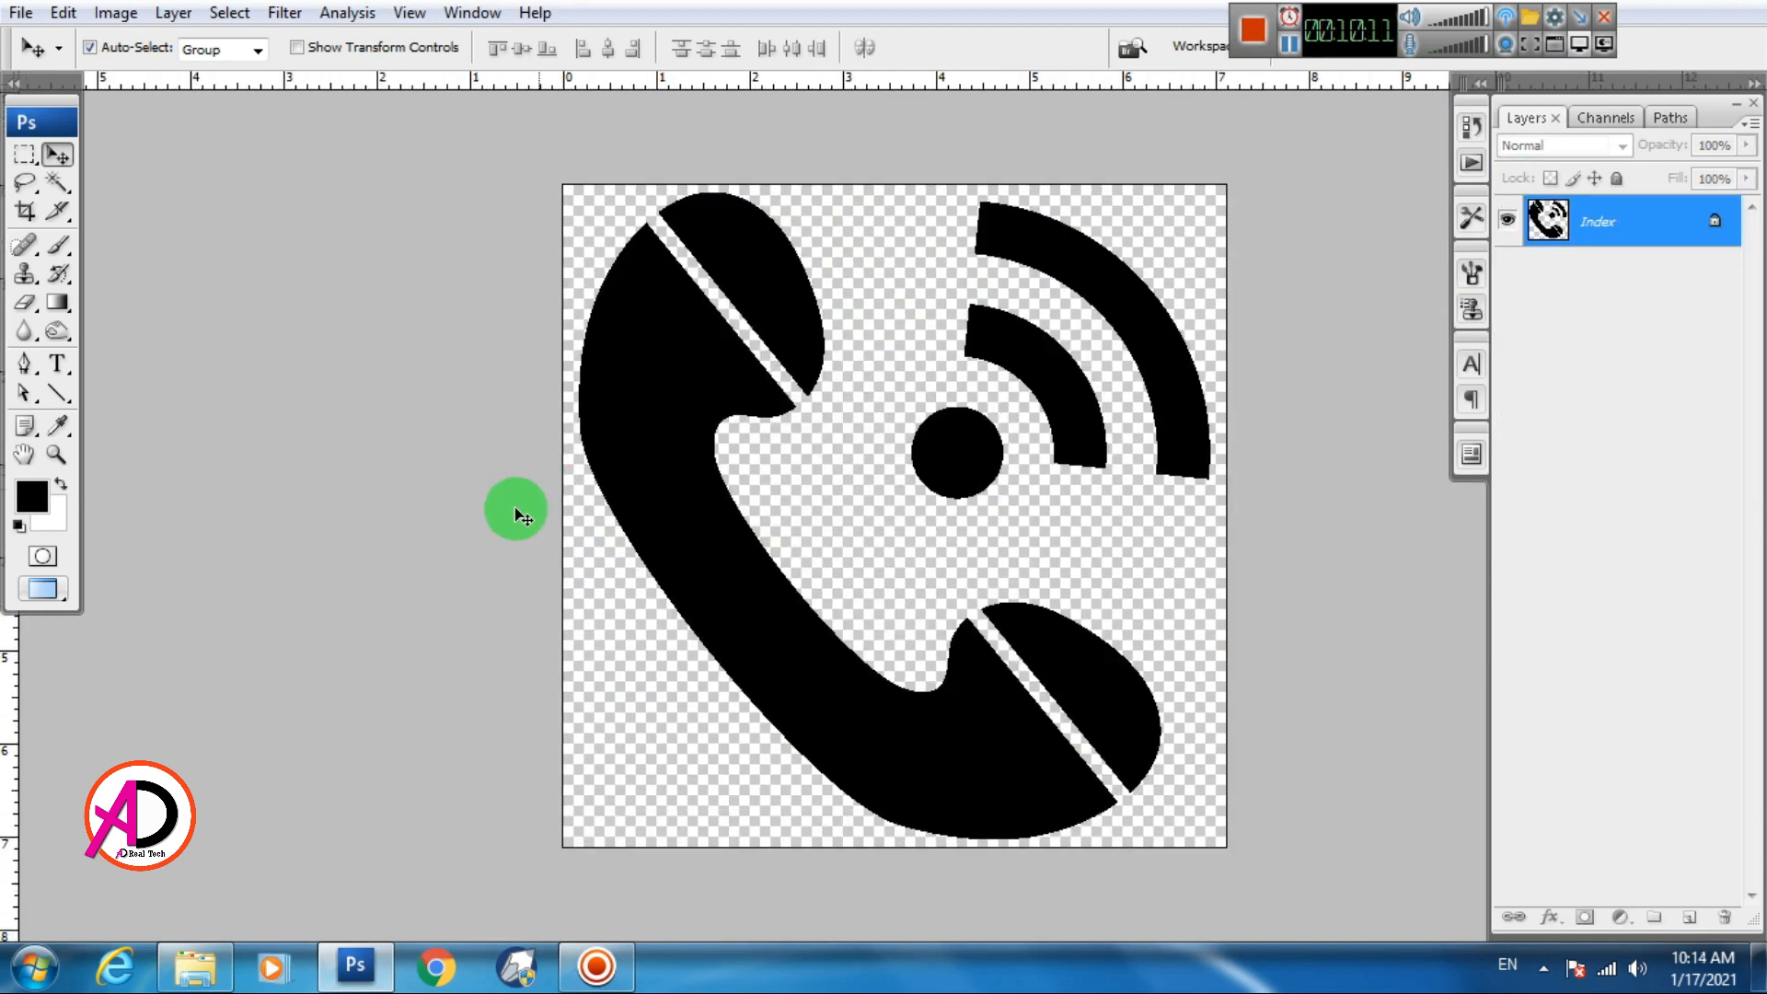
Float the four icon windows aside and drag the globe image onto the business card
key("f")
key("f")
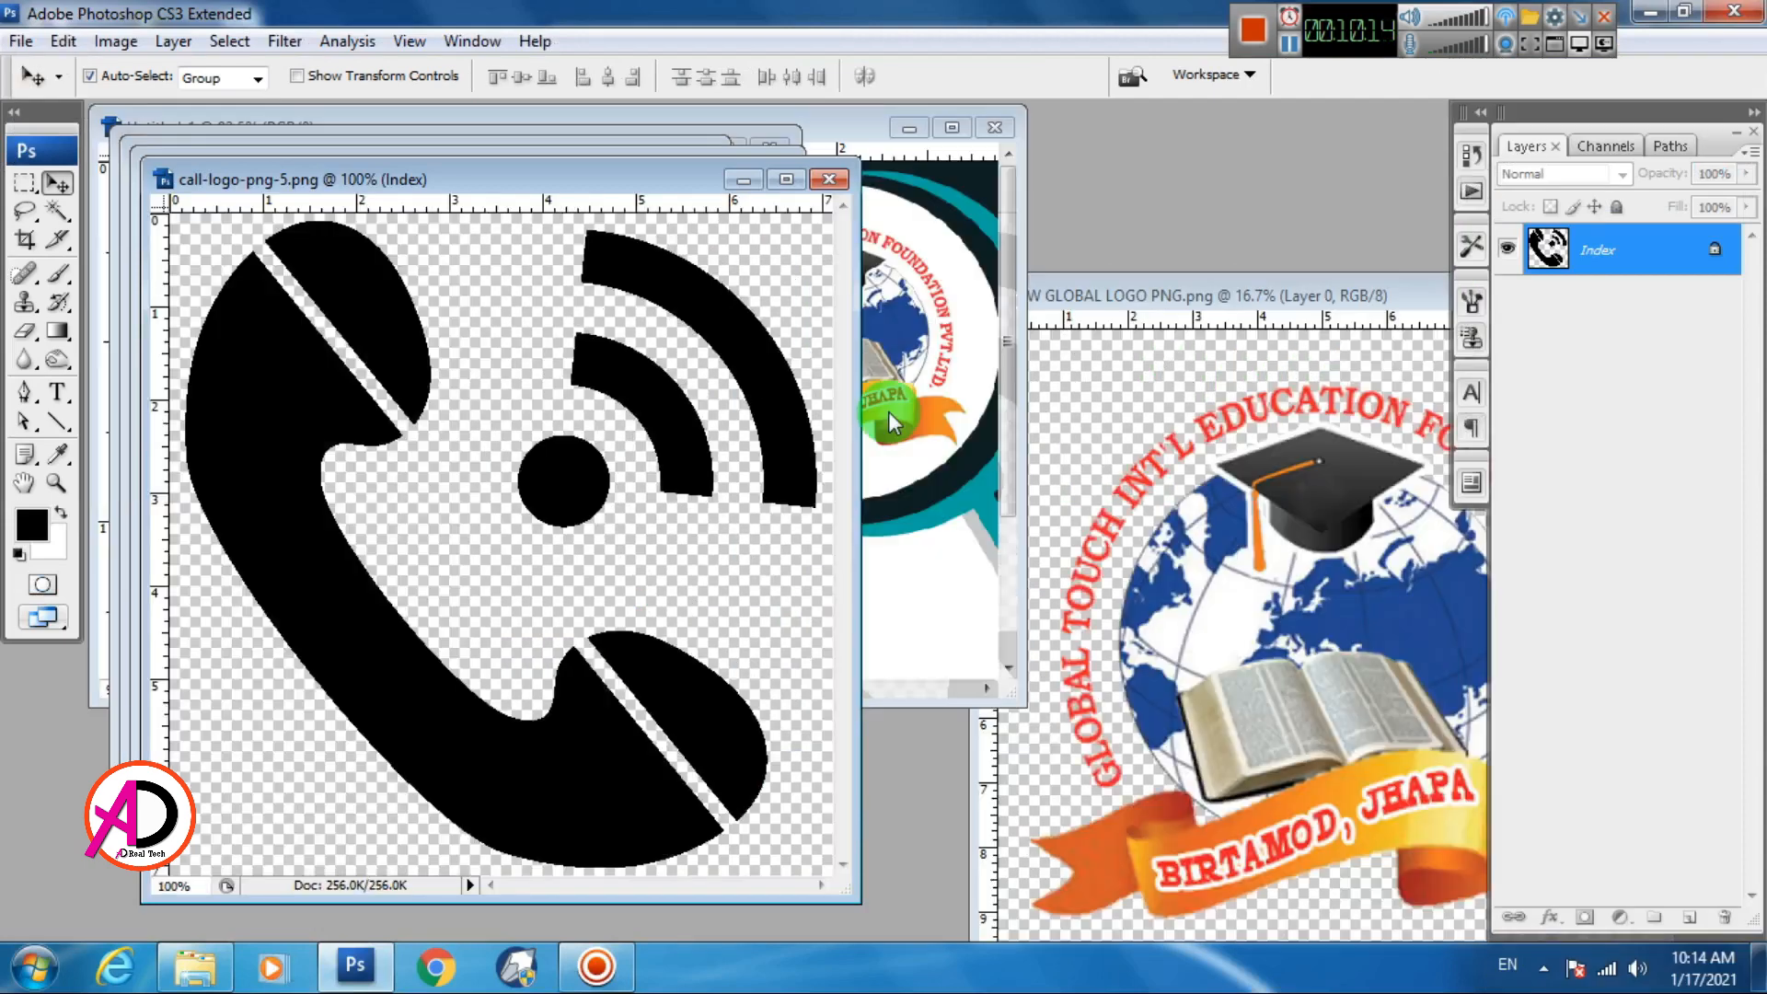
left_click_drag(650, 185, 1391, 300)
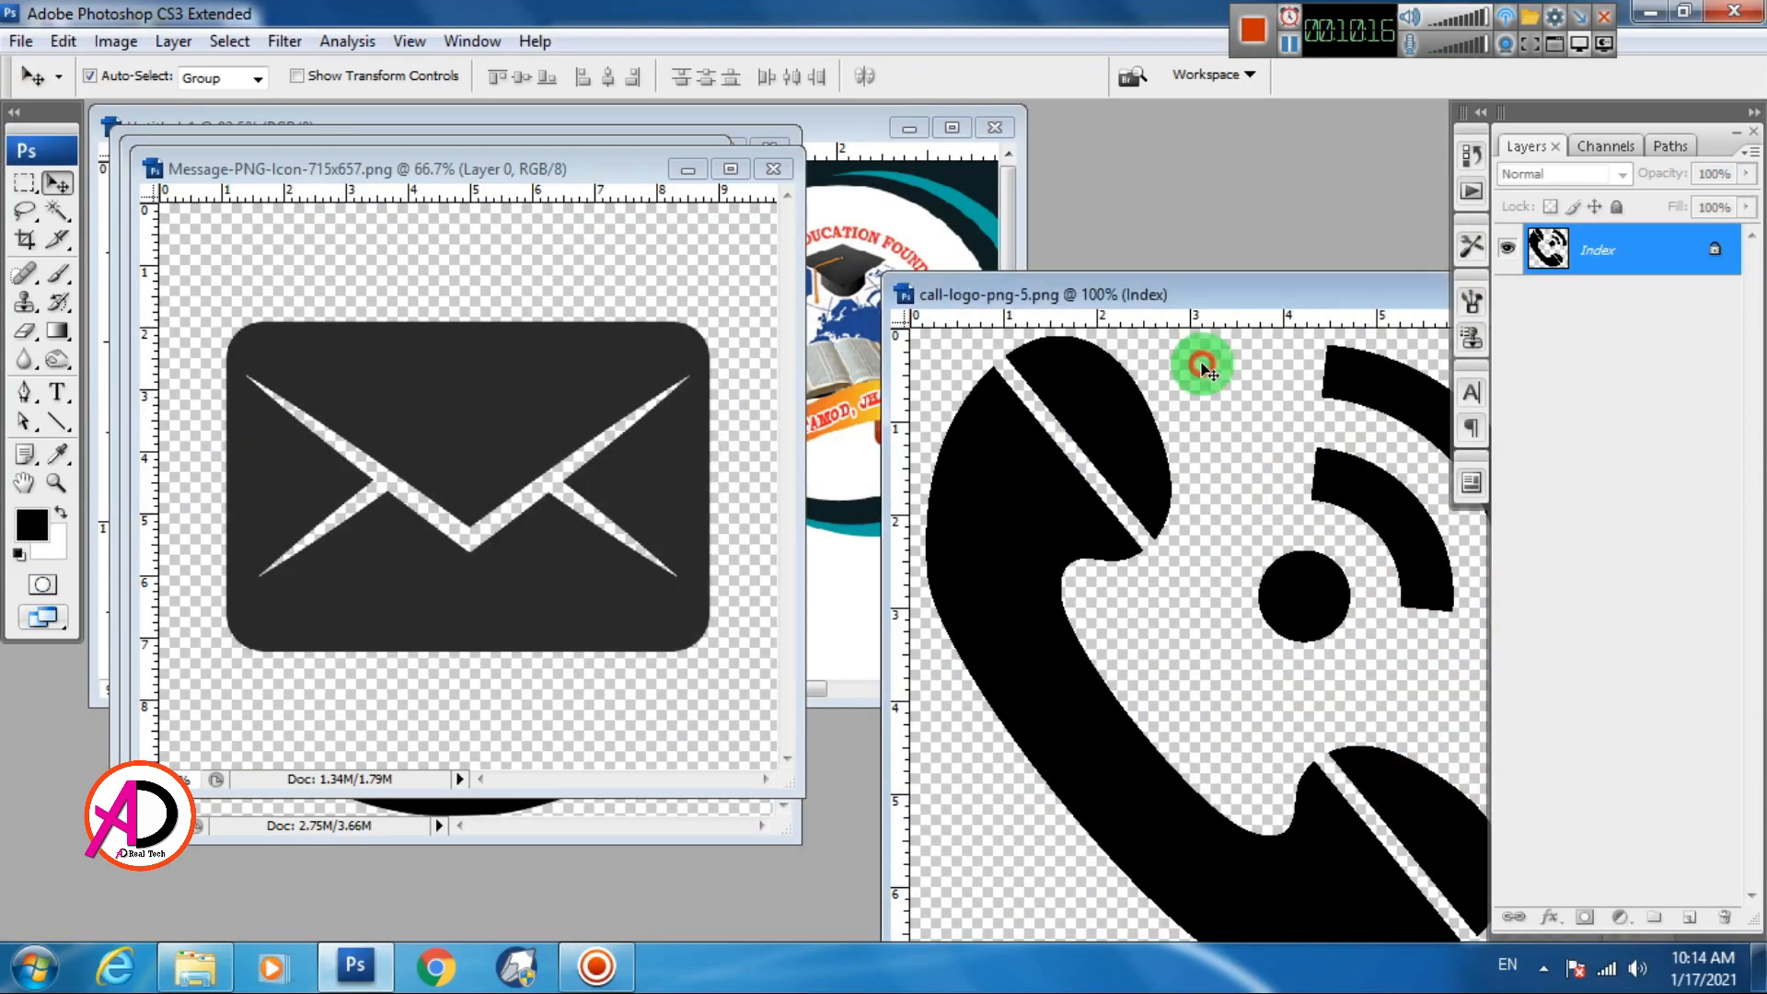
left_click_drag(488, 175, 1333, 168)
left_click_drag(423, 138, 1215, 238)
left_click_drag(495, 148, 1232, 231)
left_click_drag(981, 589, 414, 501)
Scale the globe down to 6.7% and move it below Name Surname
scroll(433, 507, "down", 5)
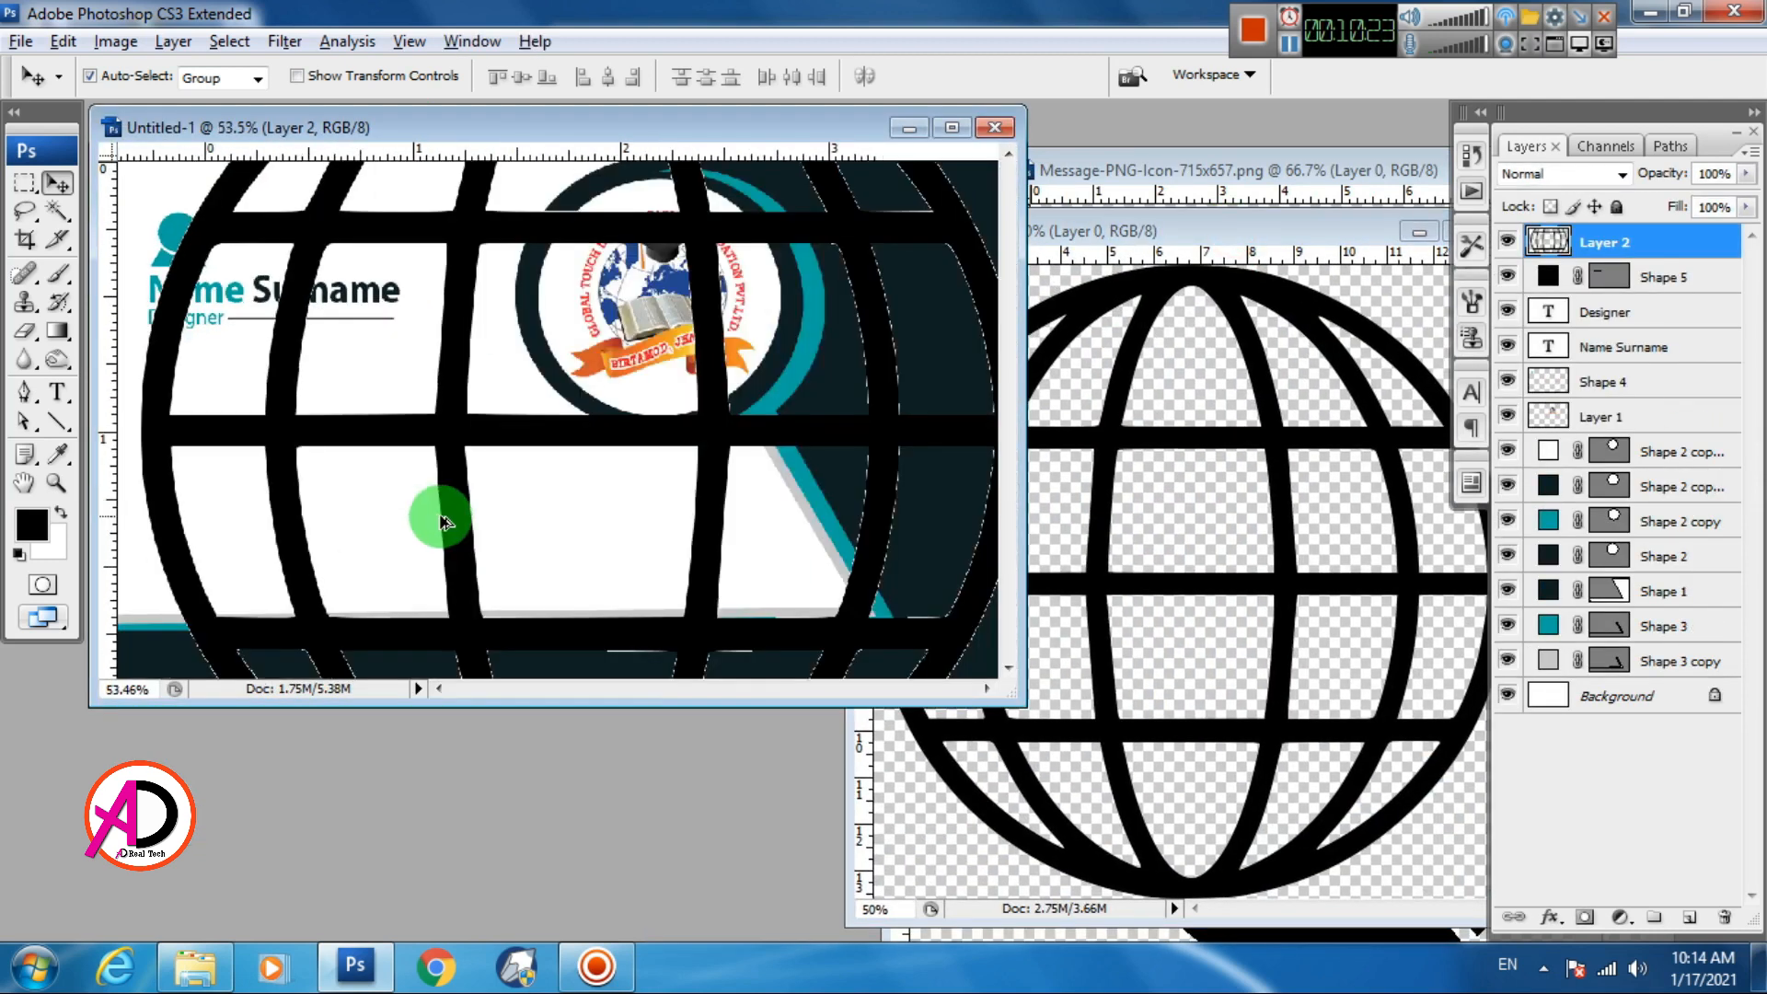
key("ctrl+t")
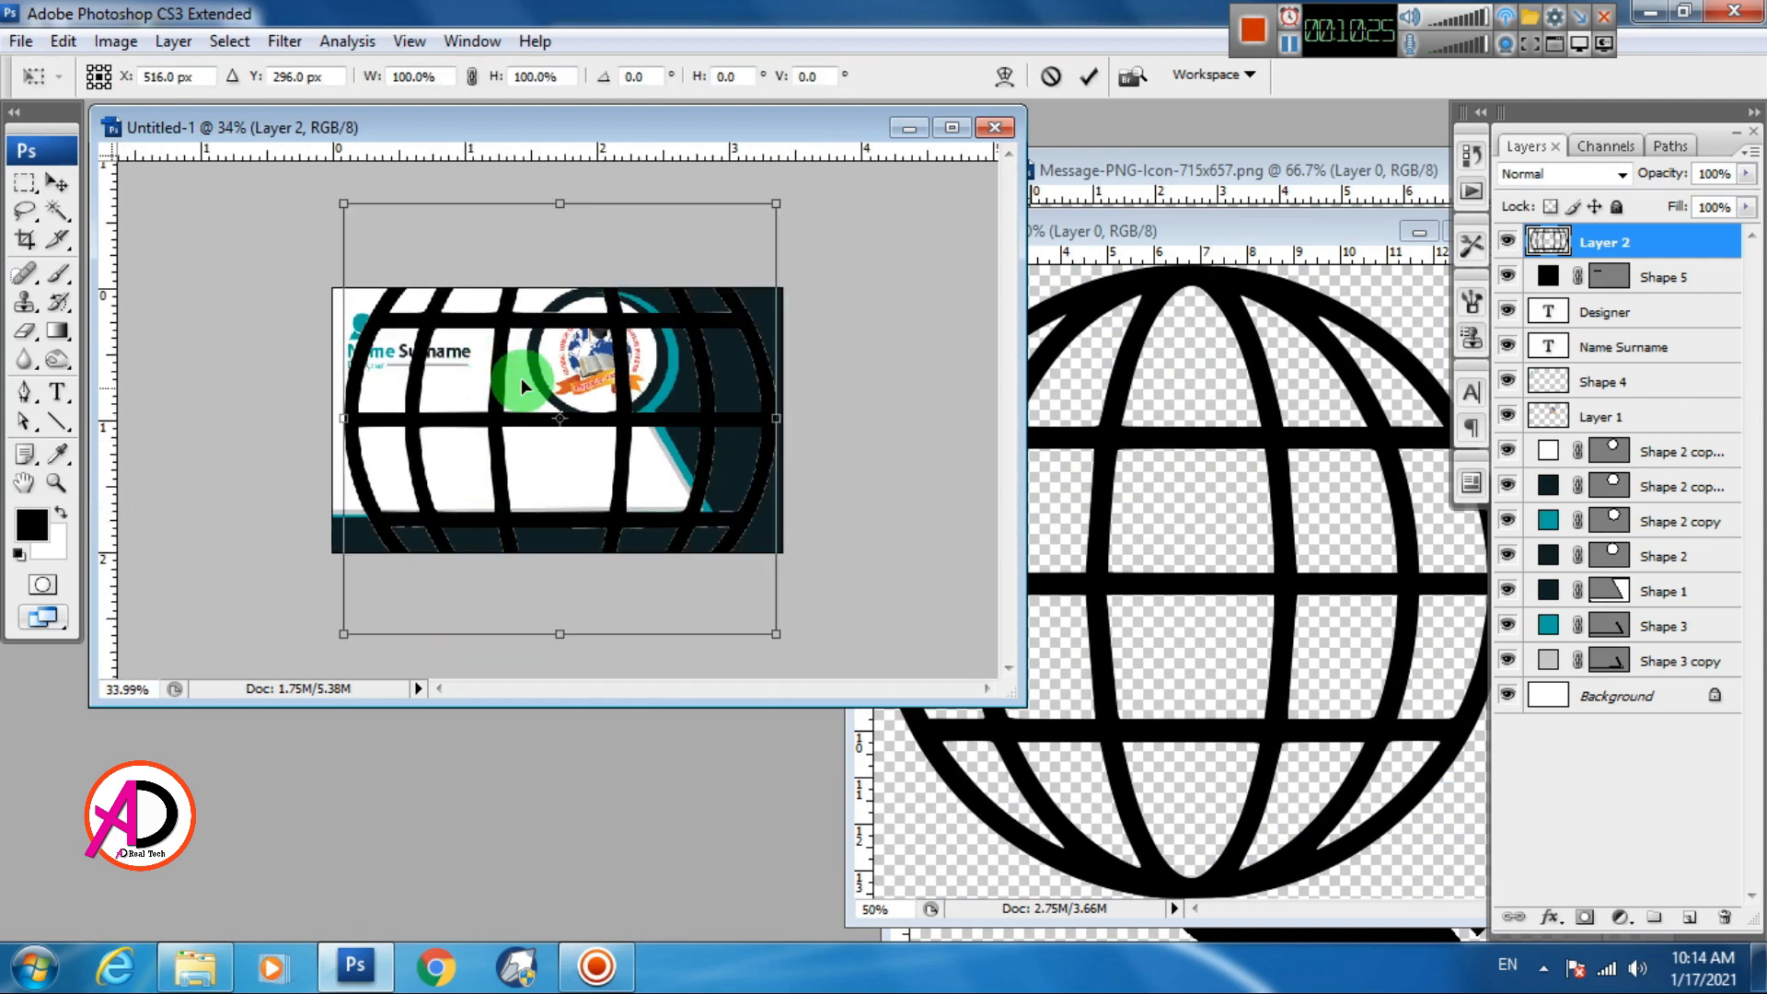
left_click_drag(779, 207, 572, 386)
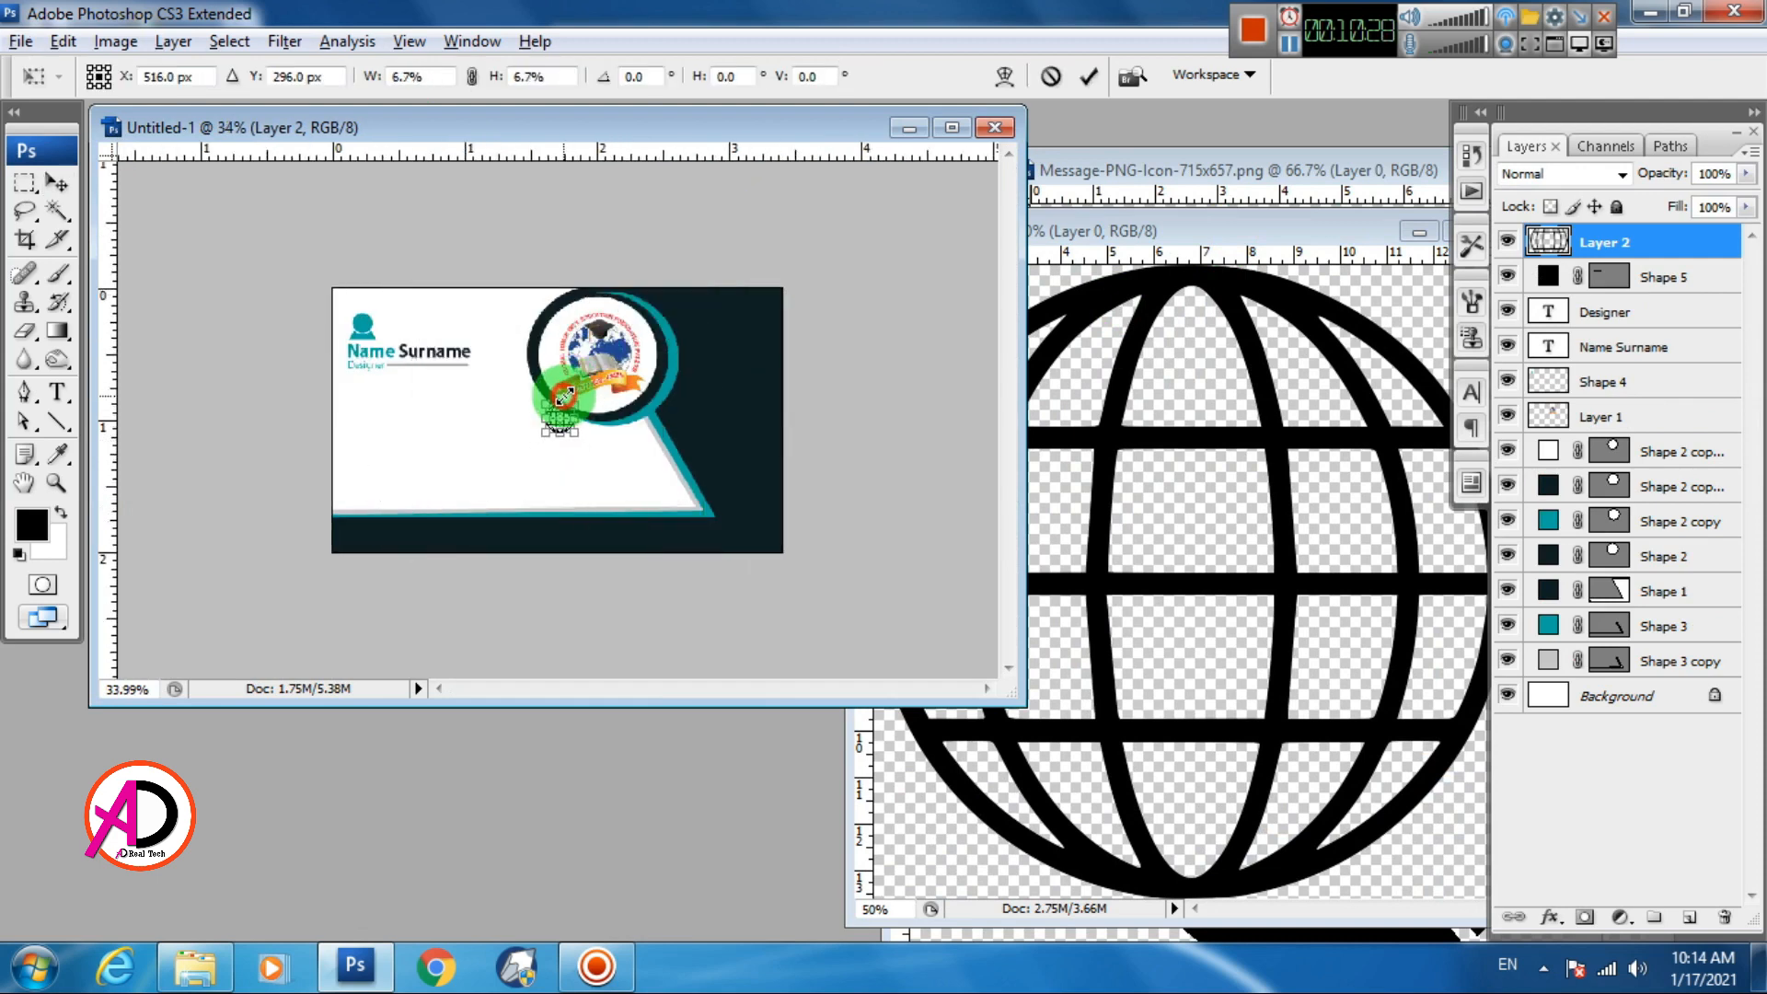
key("Return")
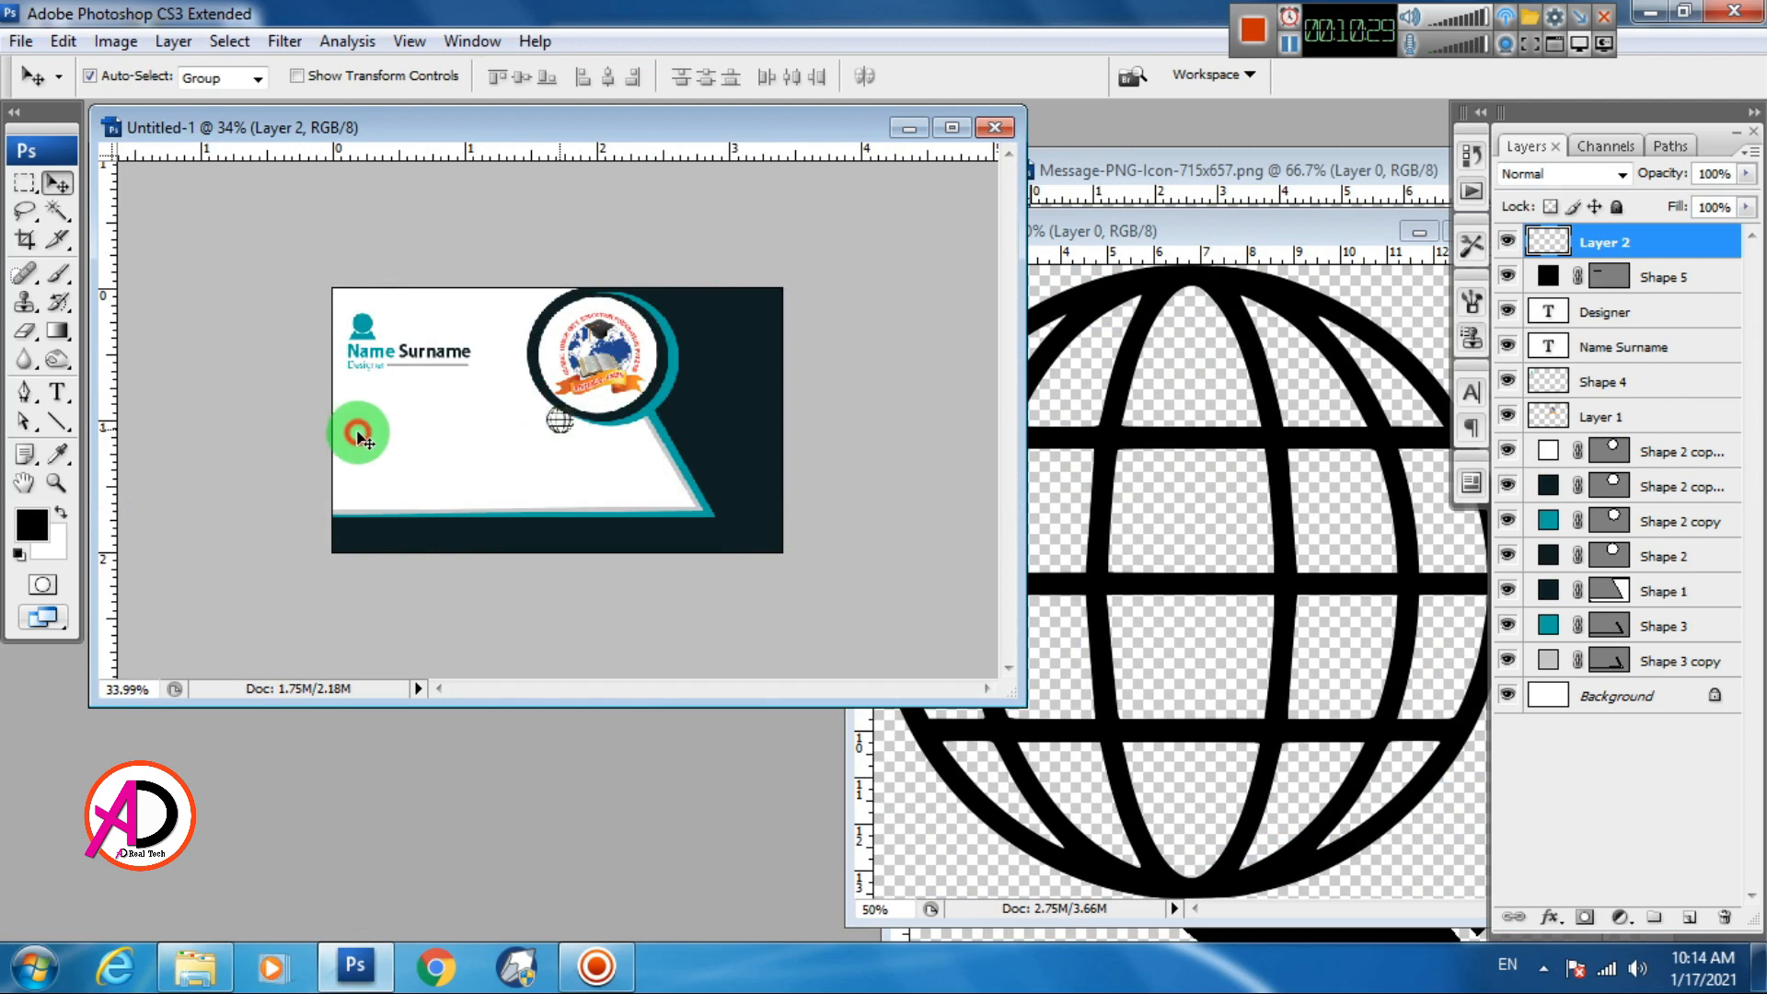
left_click_drag(358, 432, 391, 431)
left_click(554, 424)
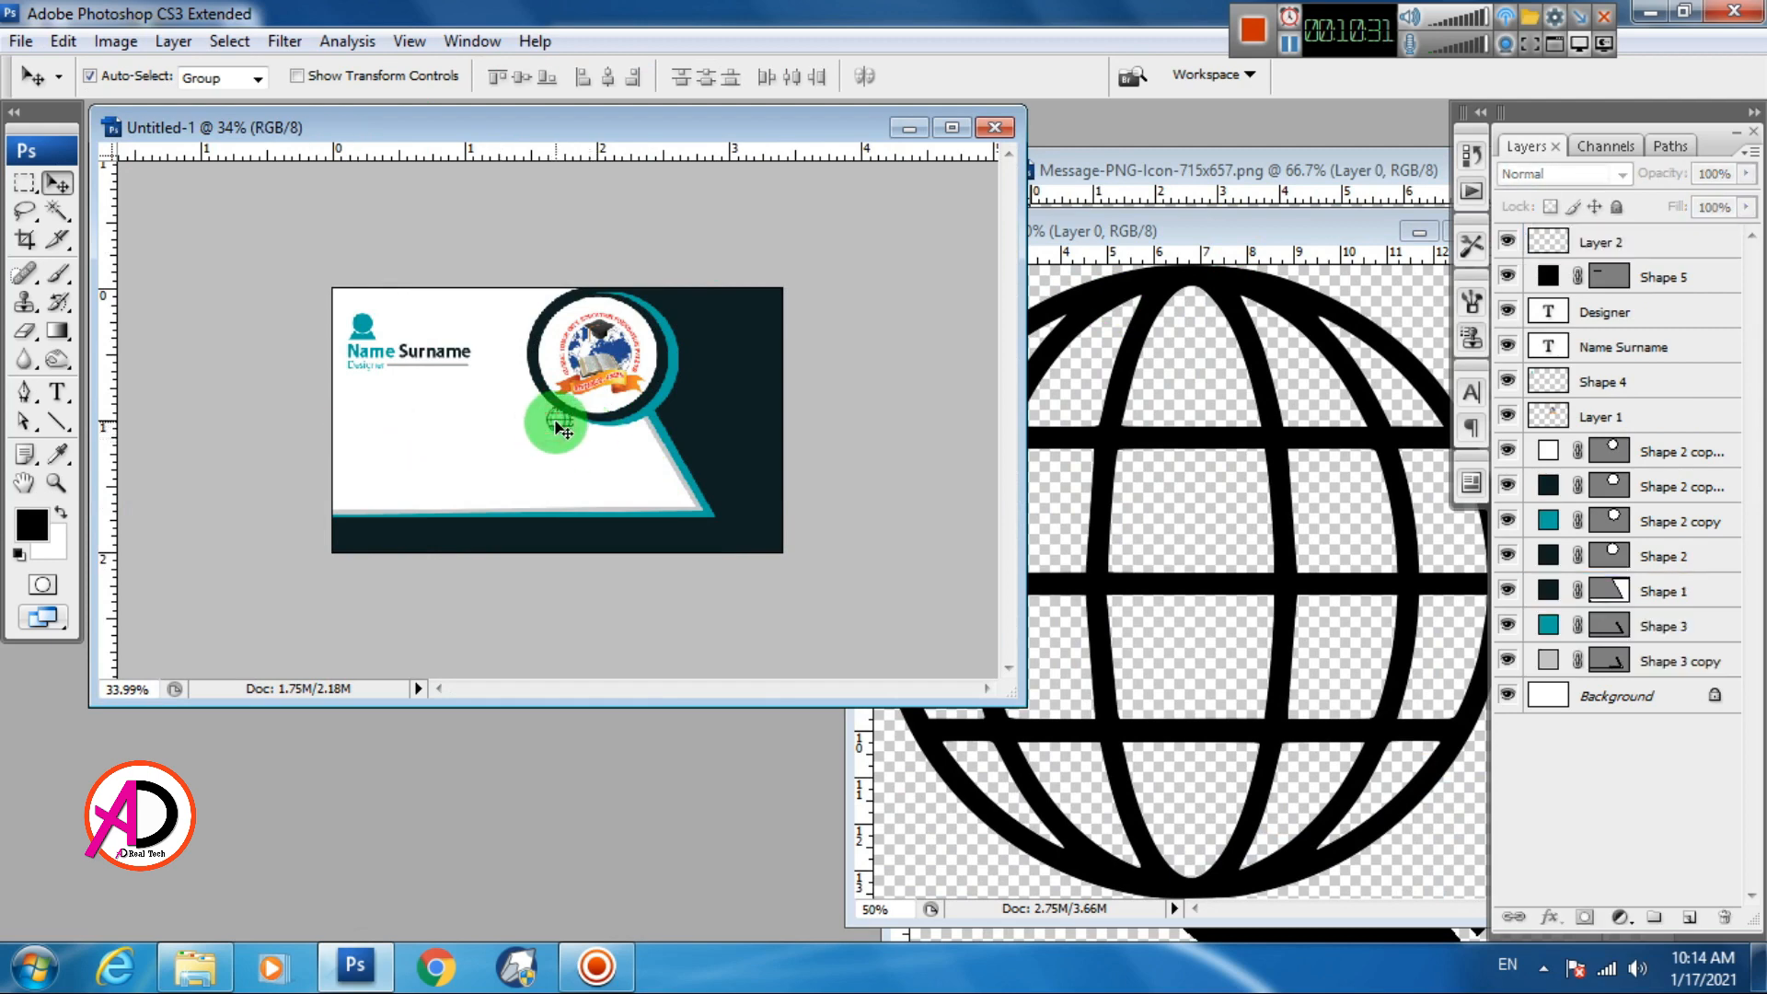
left_click_drag(558, 425, 384, 395)
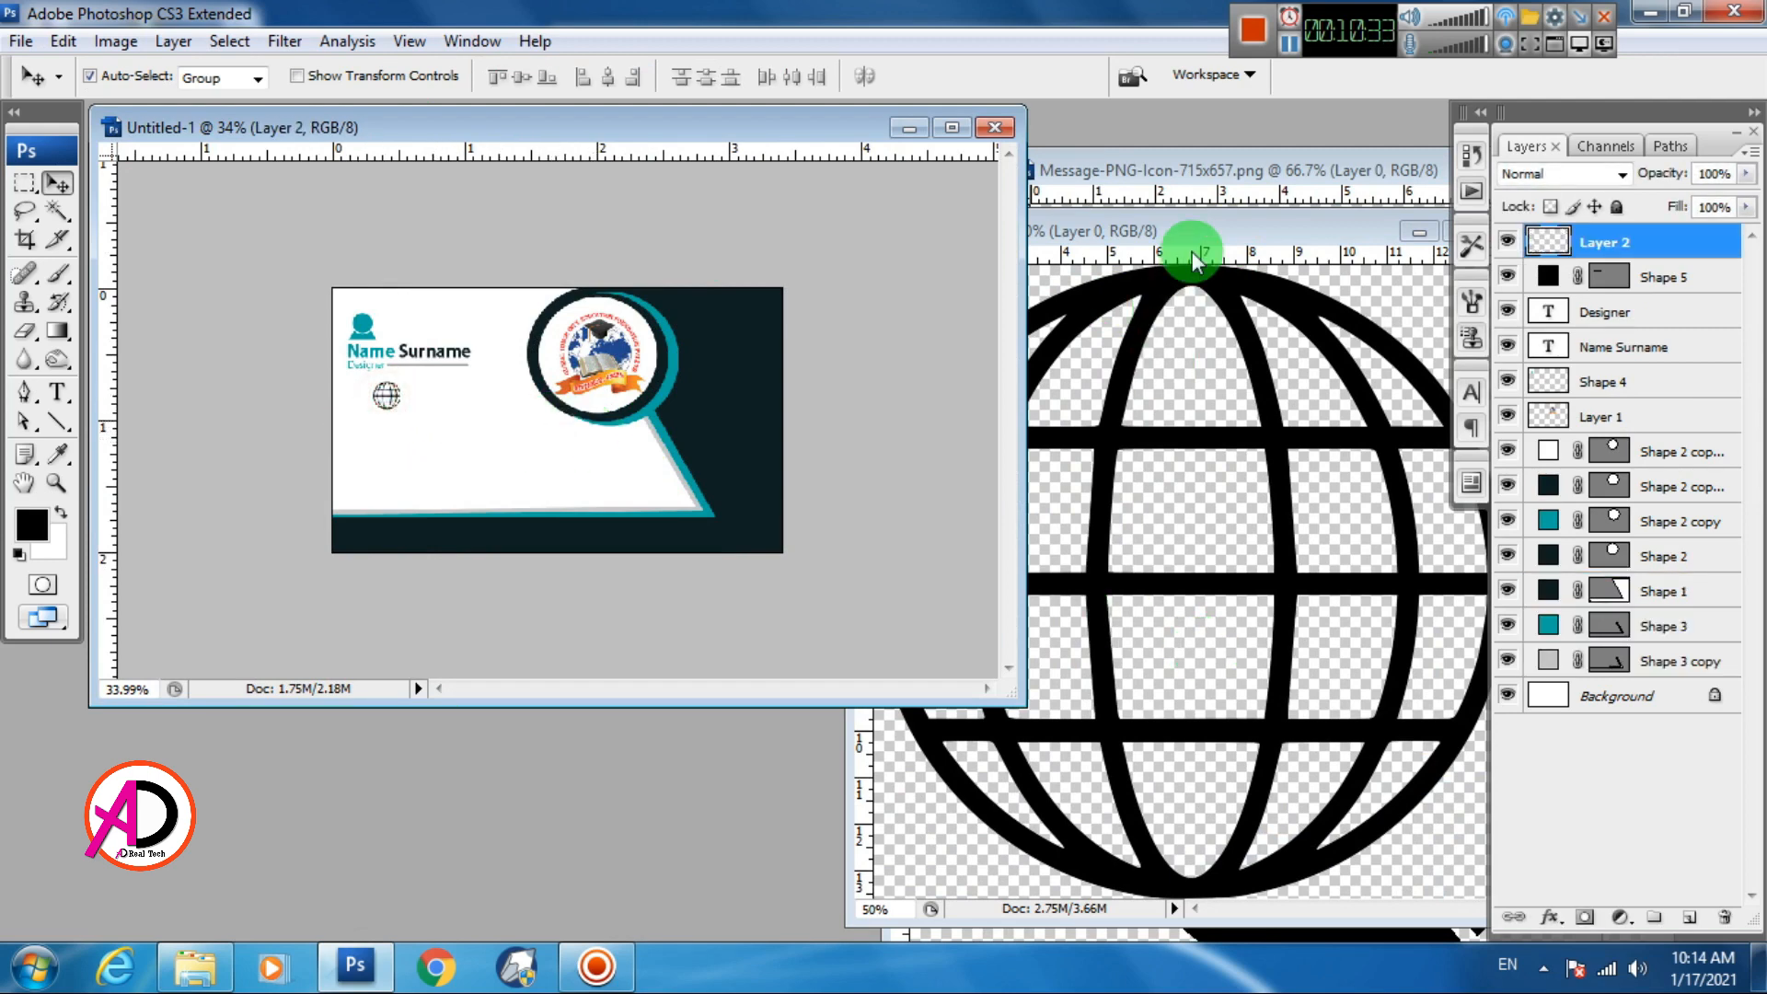
Close the globe image and drag the location pin onto the card
left_click_drag(1203, 234, 778, 288)
left_click(1071, 283)
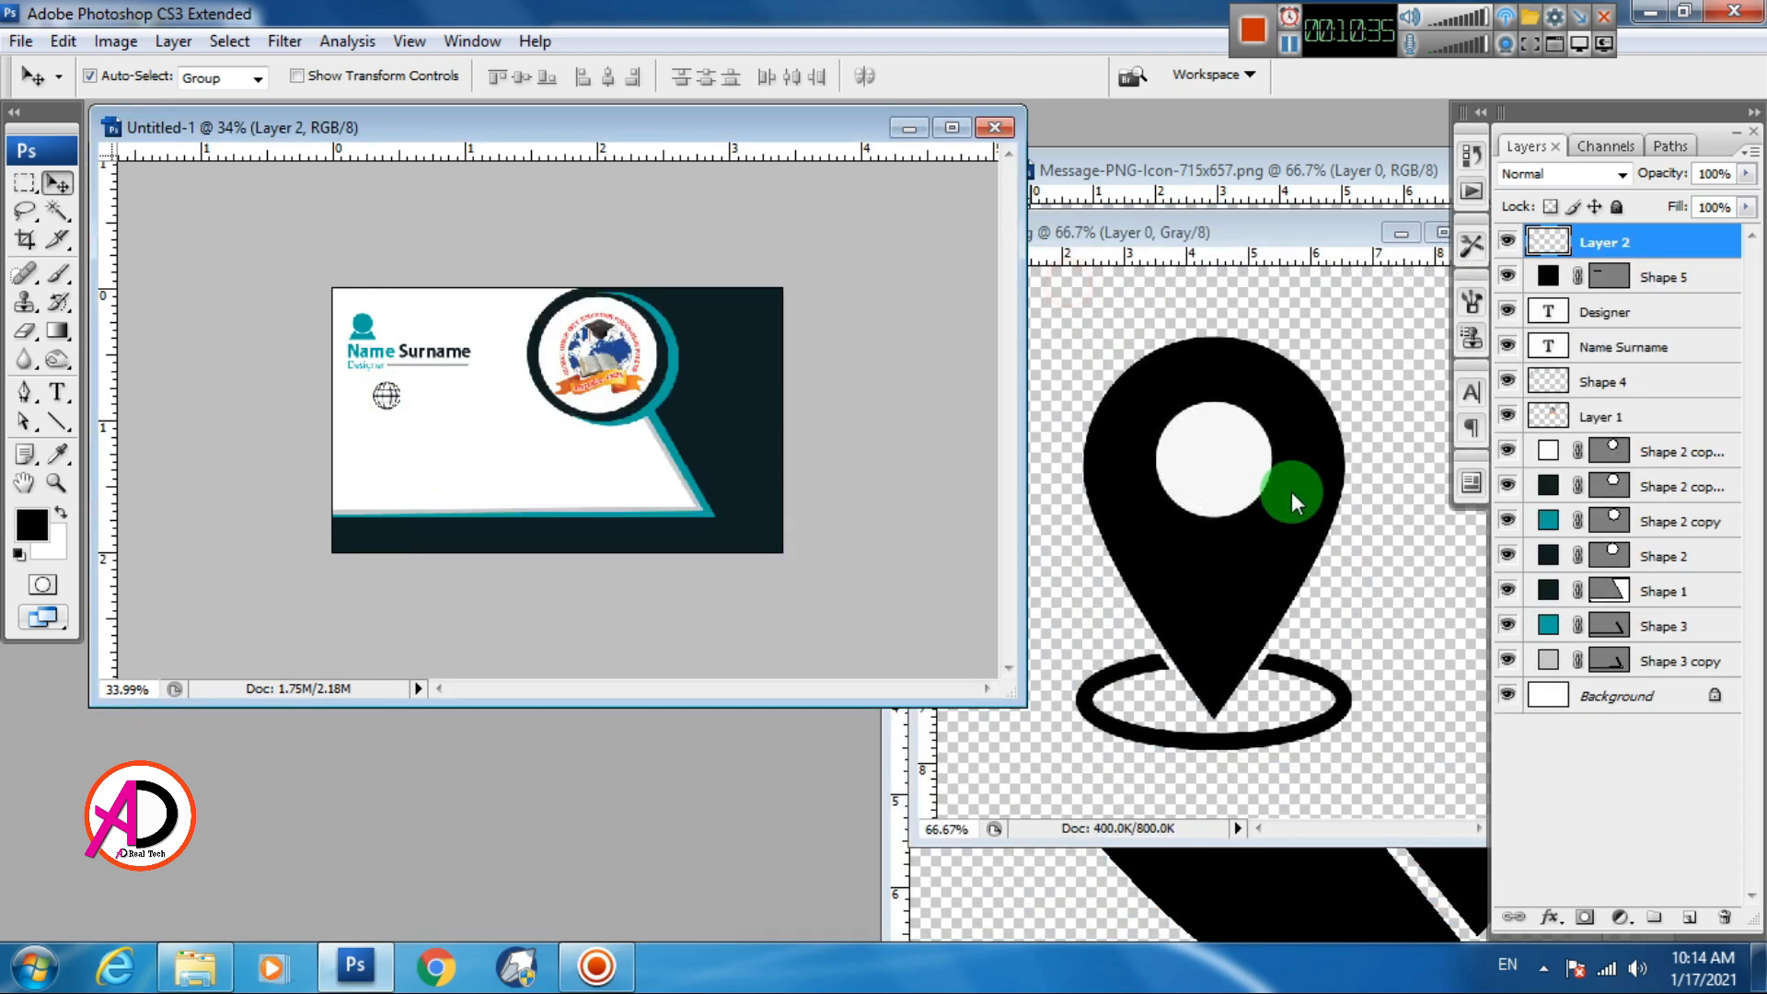
left_click(1287, 495)
left_click_drag(1273, 518, 501, 464)
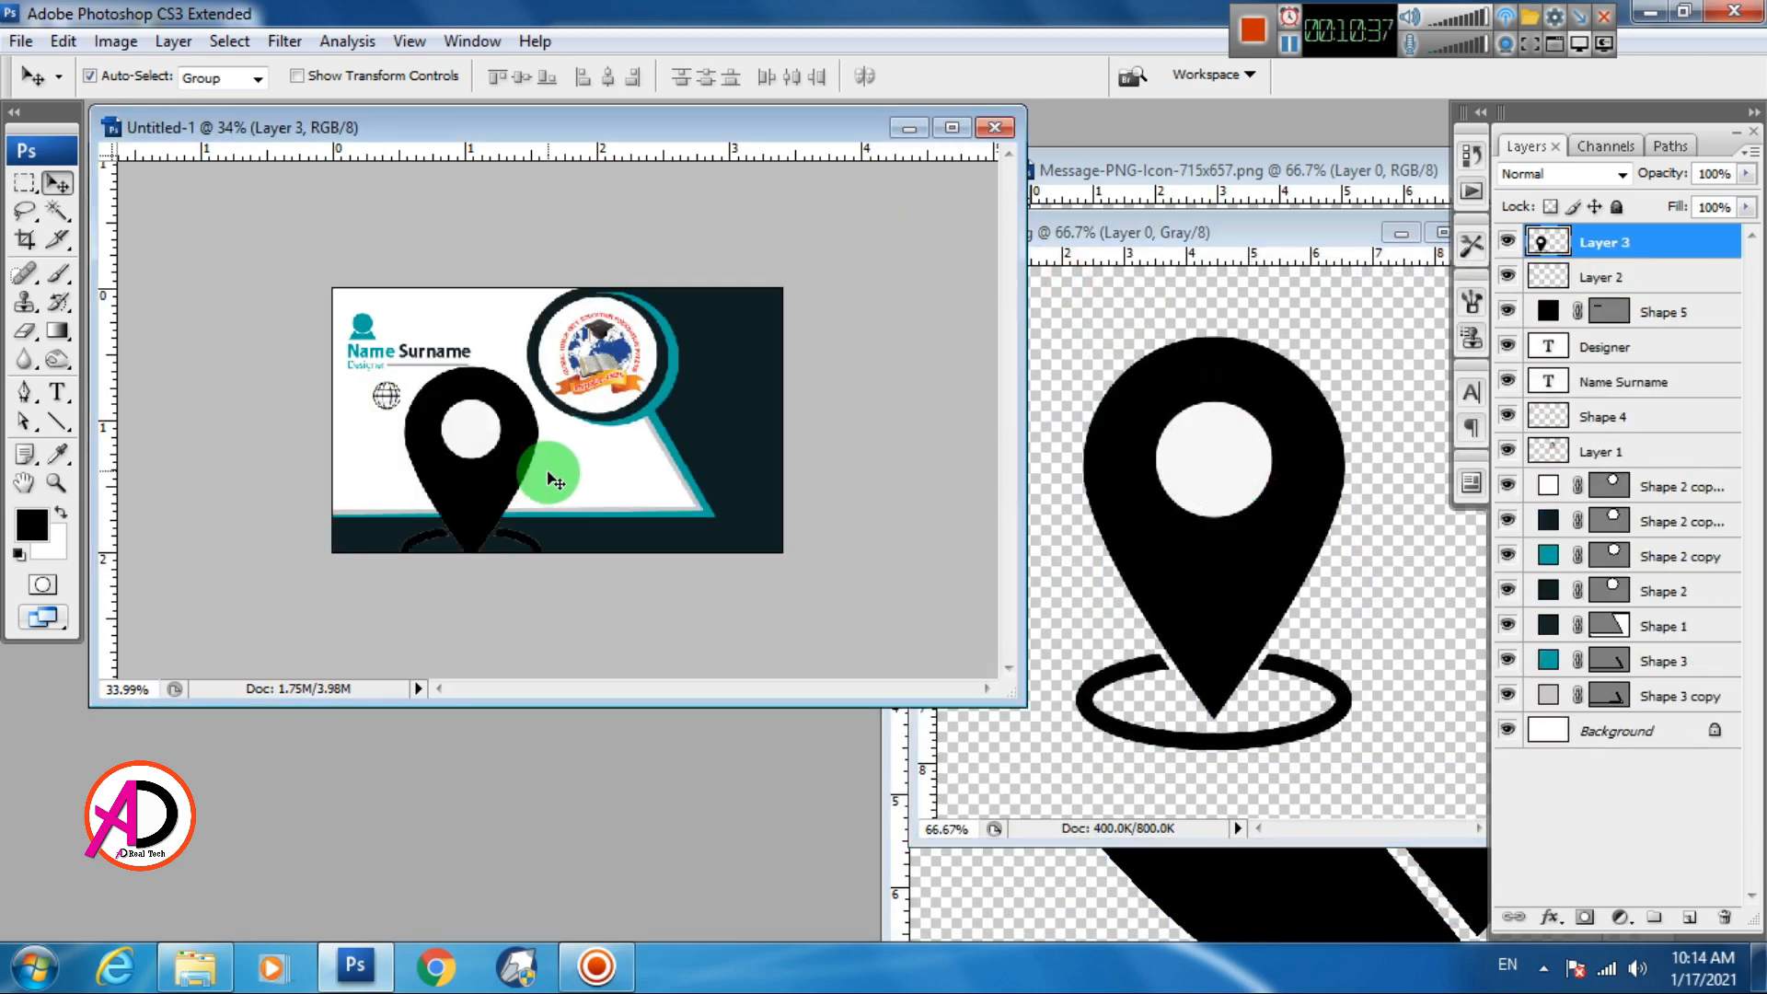
Shrink the location pin to about 29% size
key("ctrl+t")
left_click_drag(541, 367, 403, 467)
key("Return")
Try bringing the phone icon onto the card, undoing an accidental navy panel resize
left_click(1302, 876)
left_click_drag(1302, 875, 628, 514)
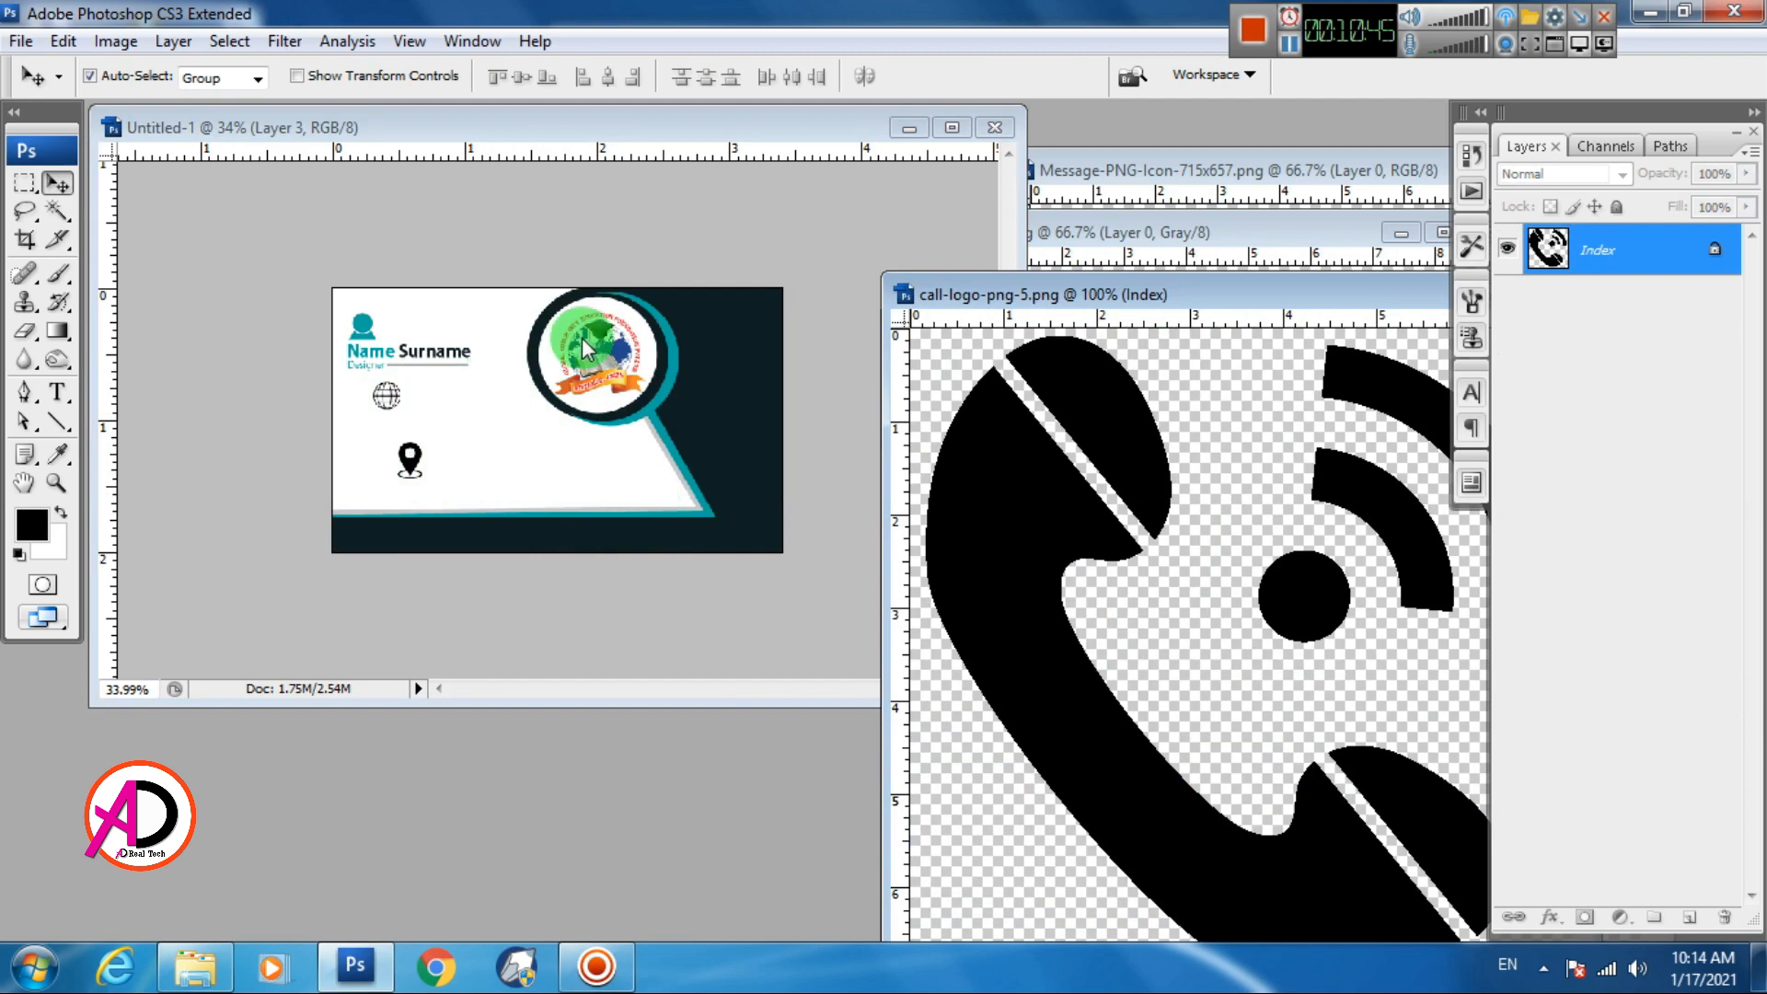
scroll(674, 379, "down", 4)
left_click(692, 424)
scroll(692, 424, "down", 4)
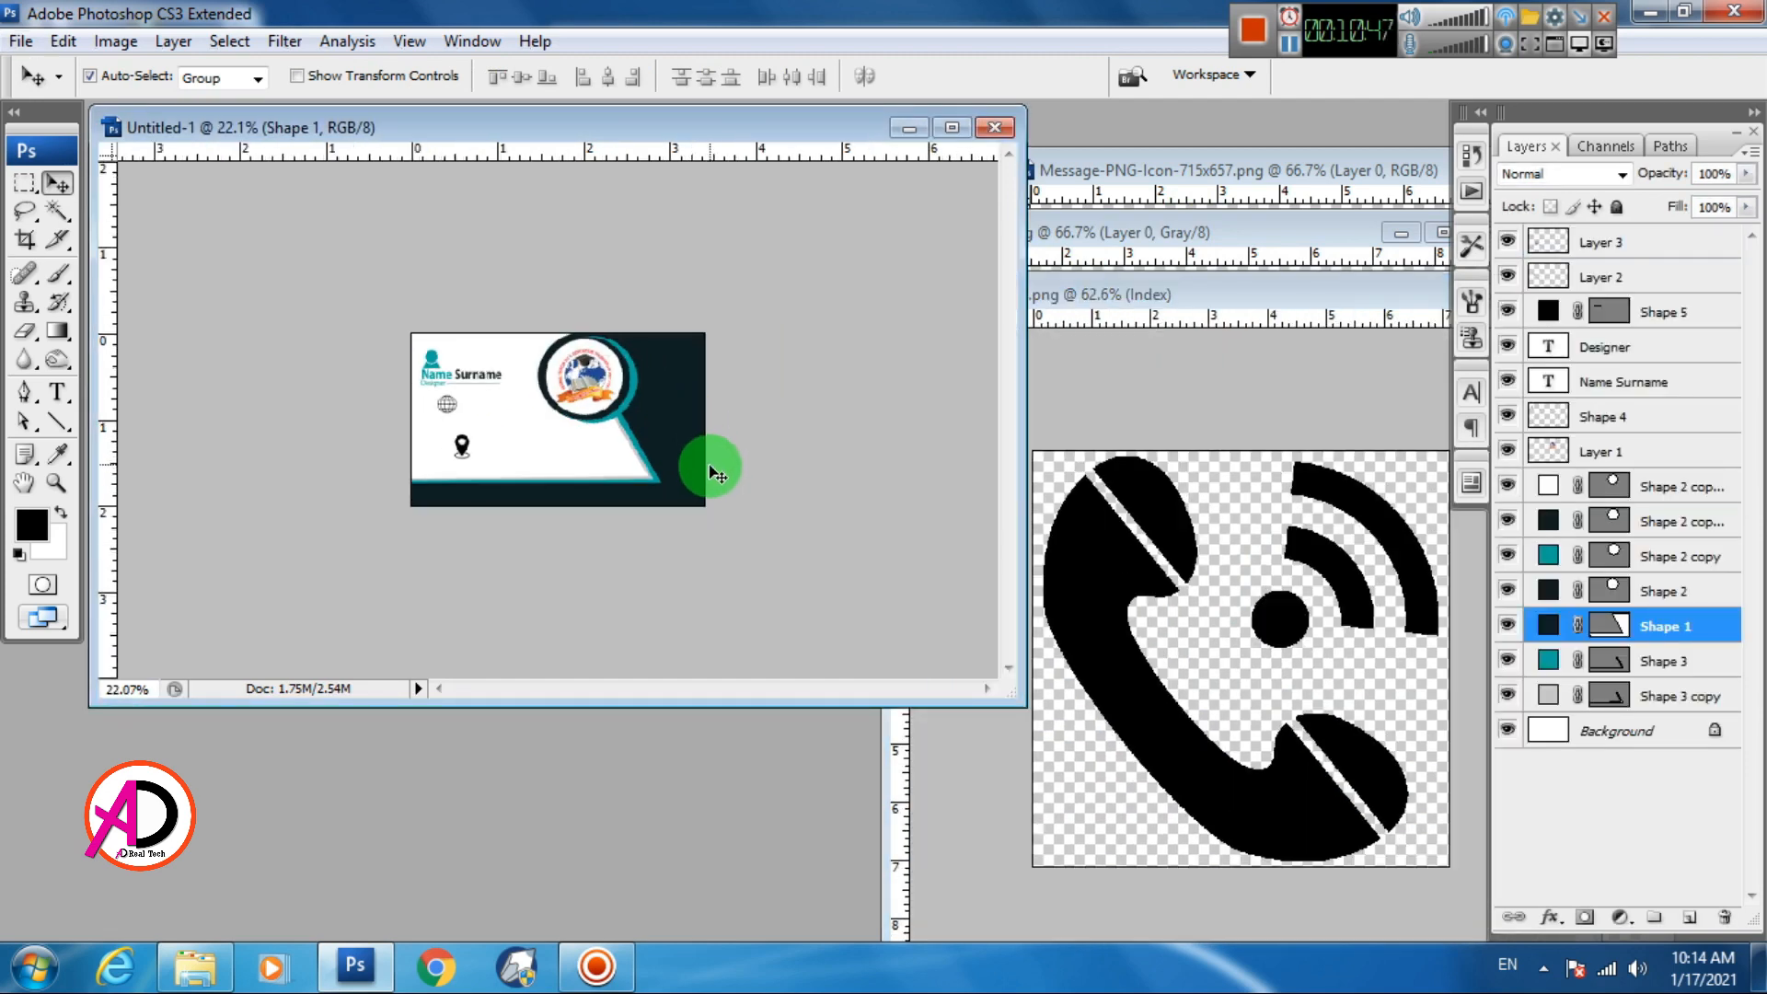
key("ctrl+t")
left_click_drag(414, 338, 516, 394)
key("ctrl+z")
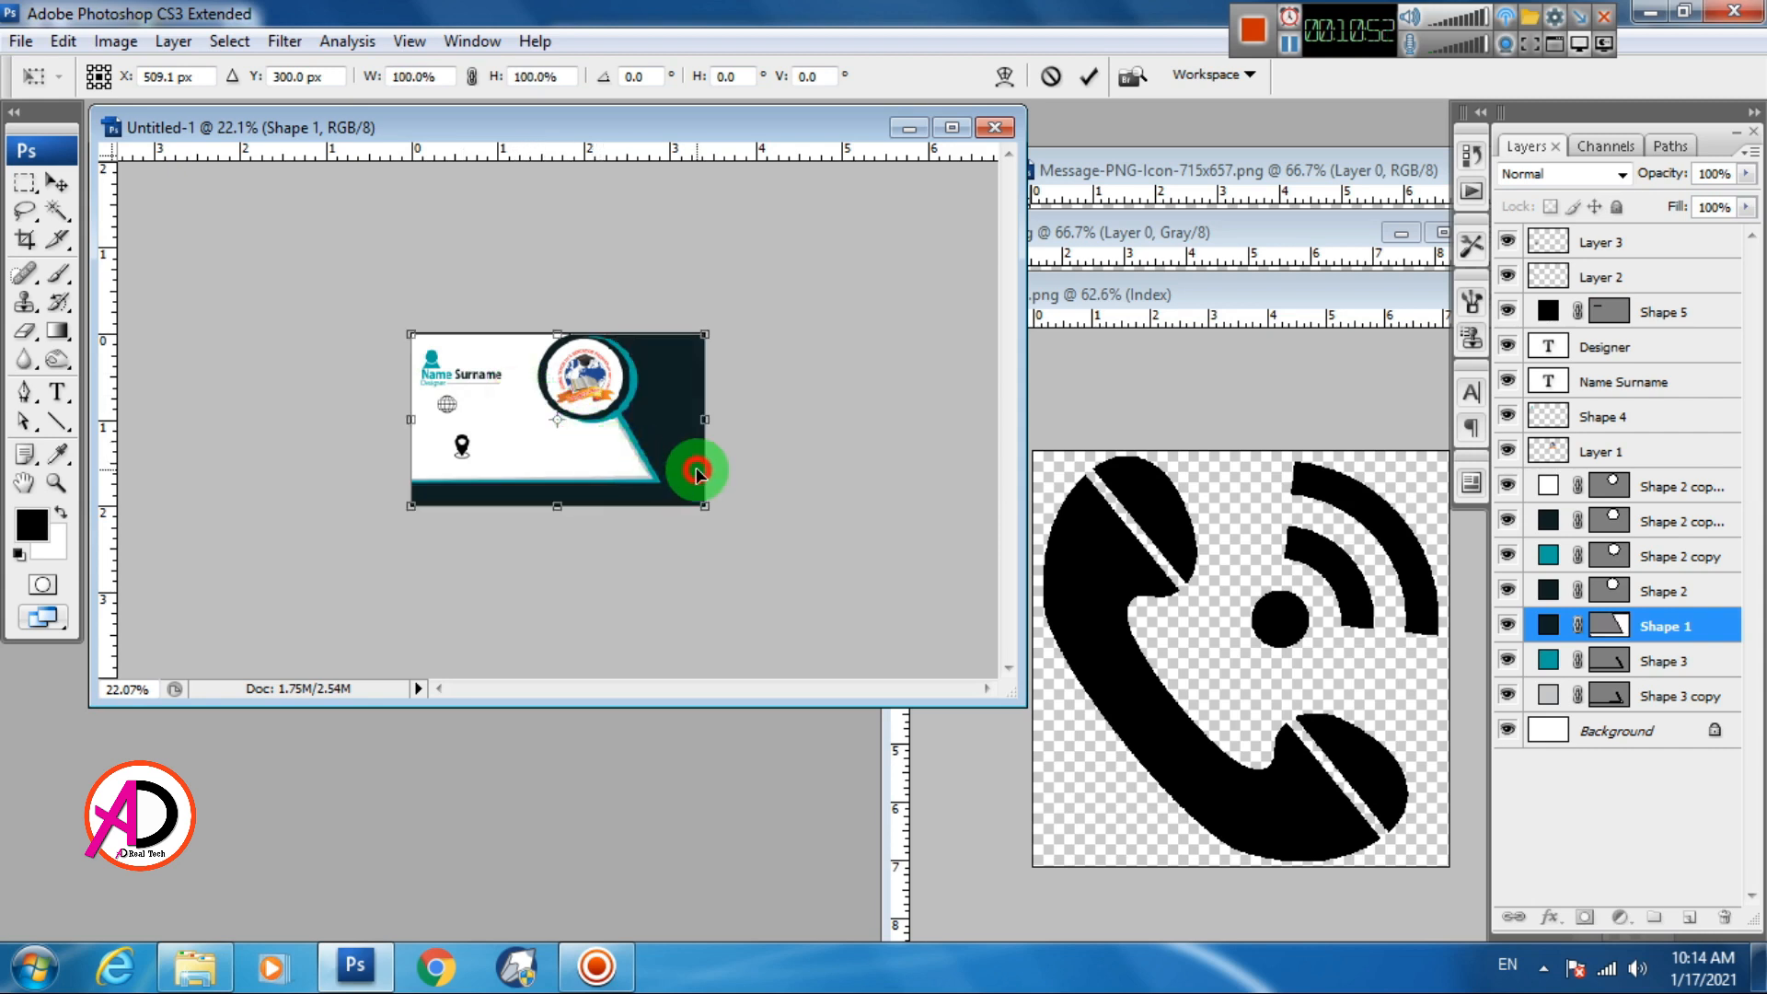
key("Return")
left_click_drag(1145, 688, 521, 442)
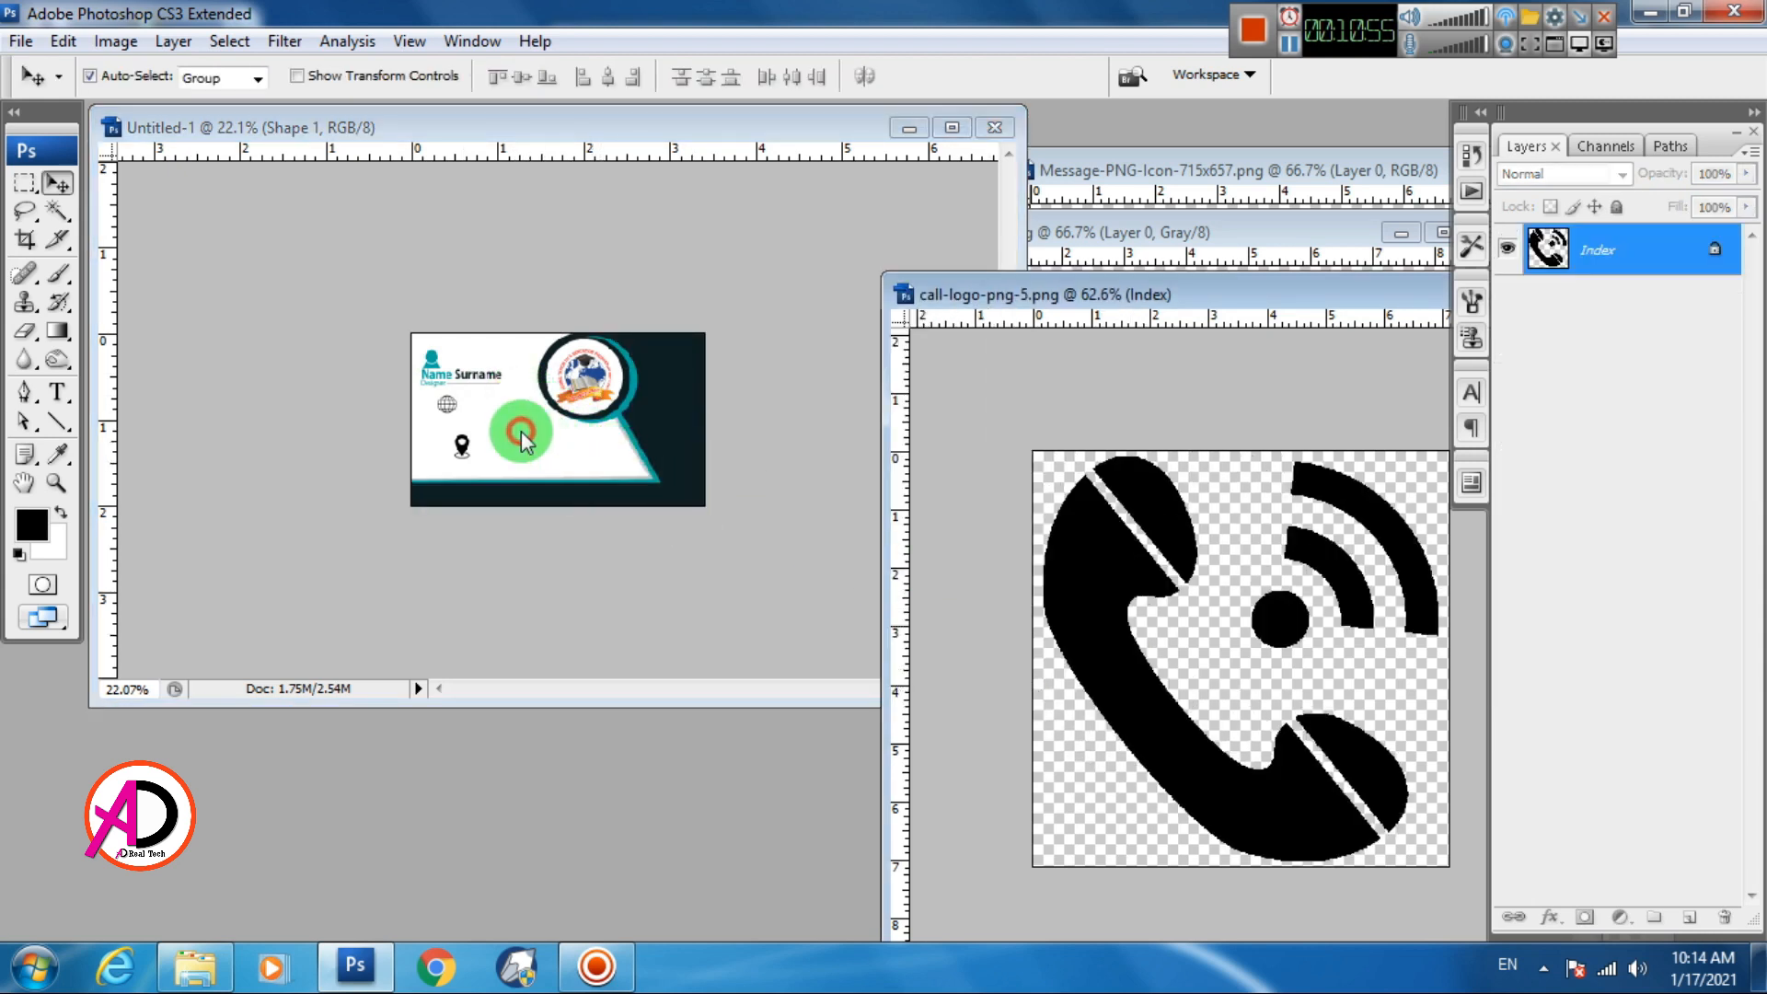
Copy the phone icon onto the card, shrink it, and place it beside the pin
left_click(1178, 551)
left_click_drag(1086, 308, 853, 236)
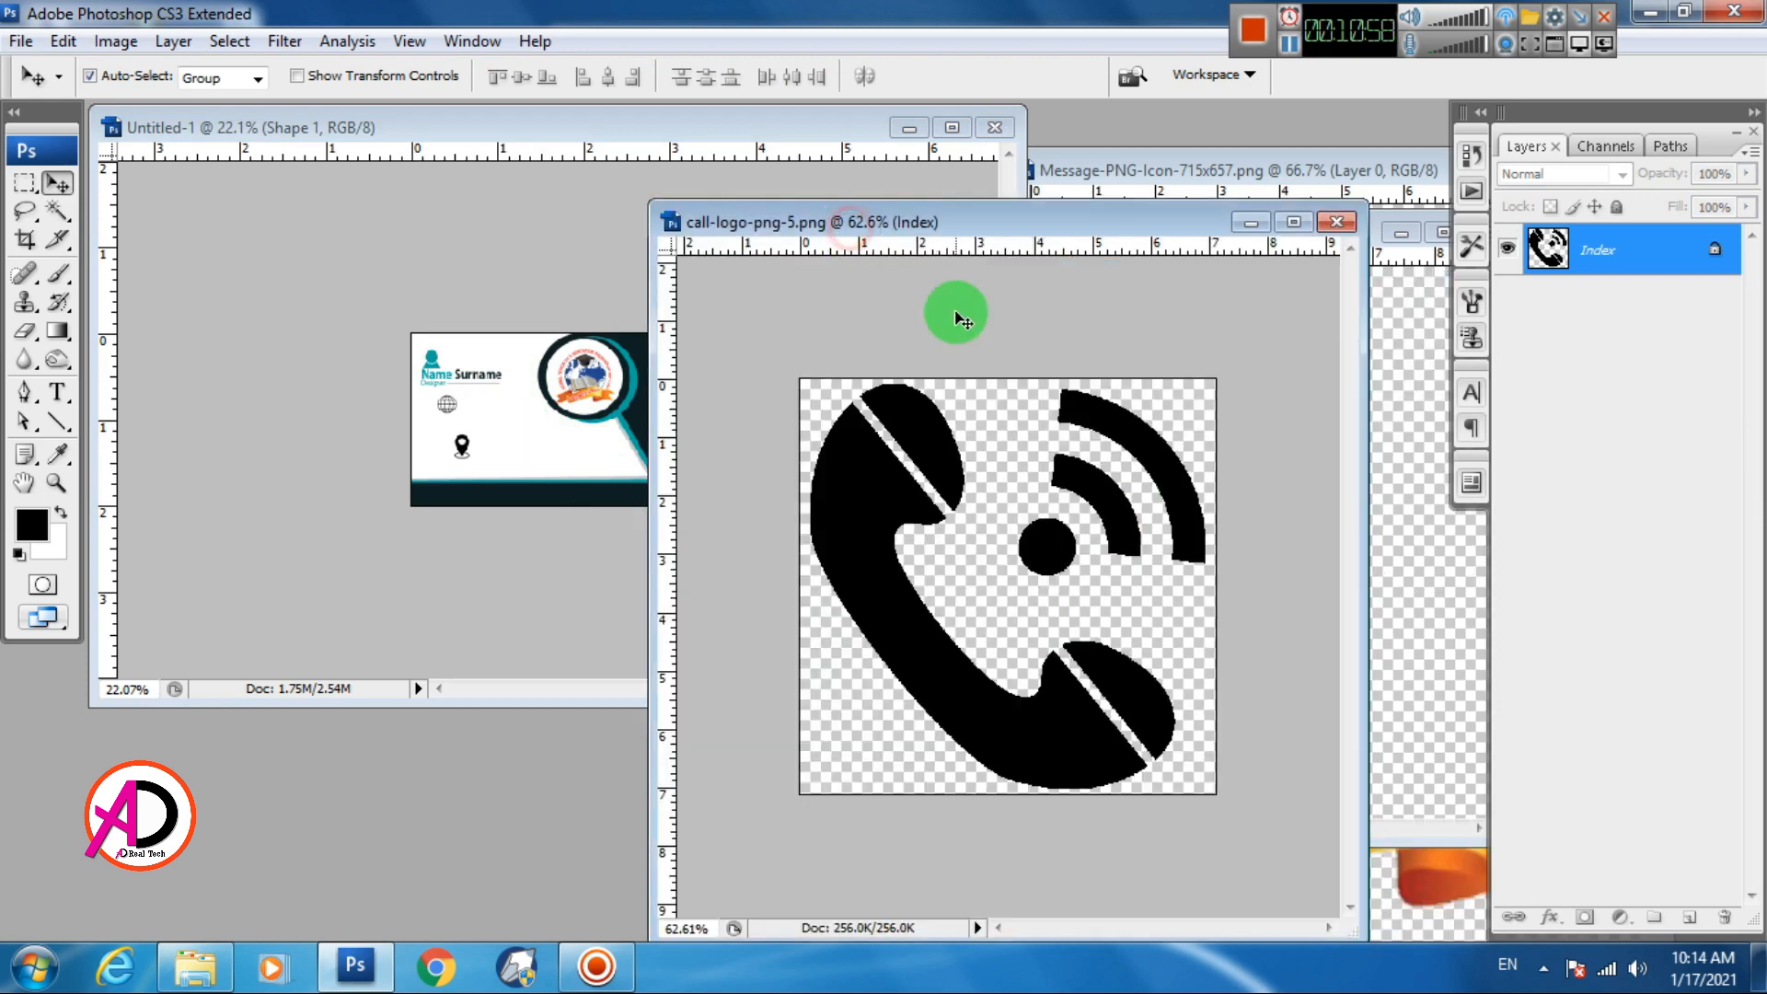
left_click_drag(948, 354, 509, 453)
key("ctrl+t")
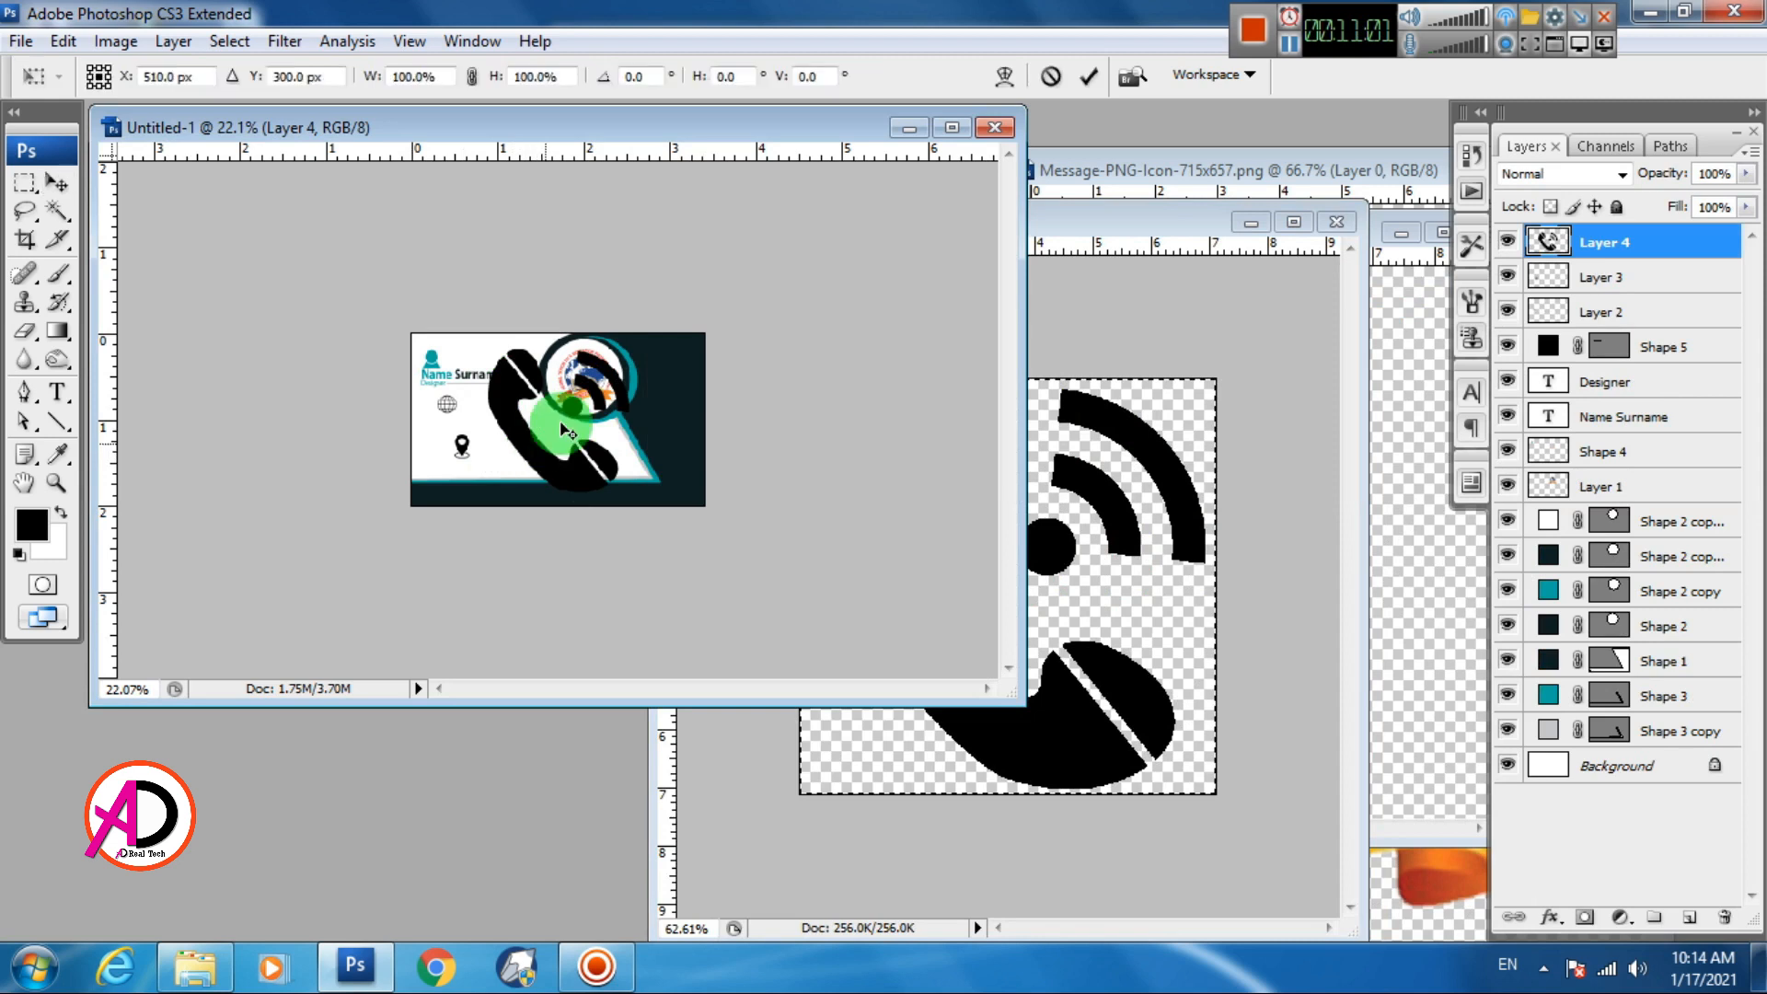
left_click_drag(627, 348, 499, 444)
key("Return")
left_click(1289, 599)
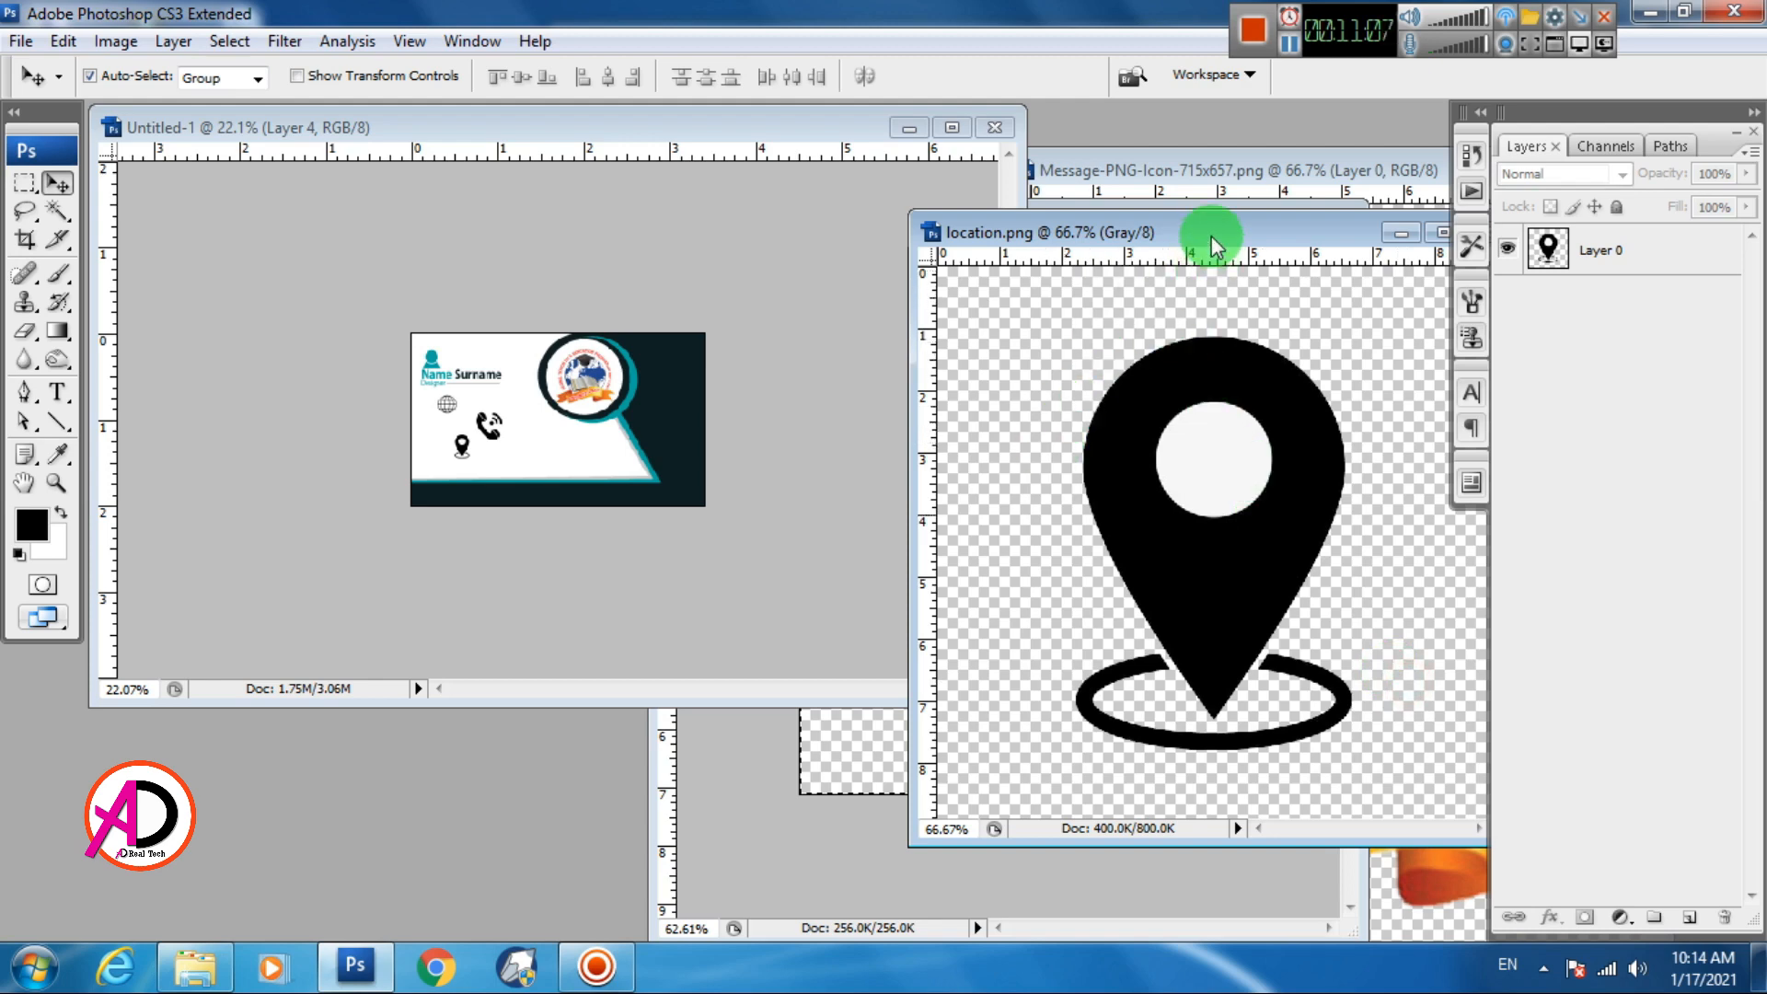
Close location.png, add the envelope icon at about 26% size, and maximize the card window
left_click_drag(1212, 235, 809, 275)
left_click(1088, 275)
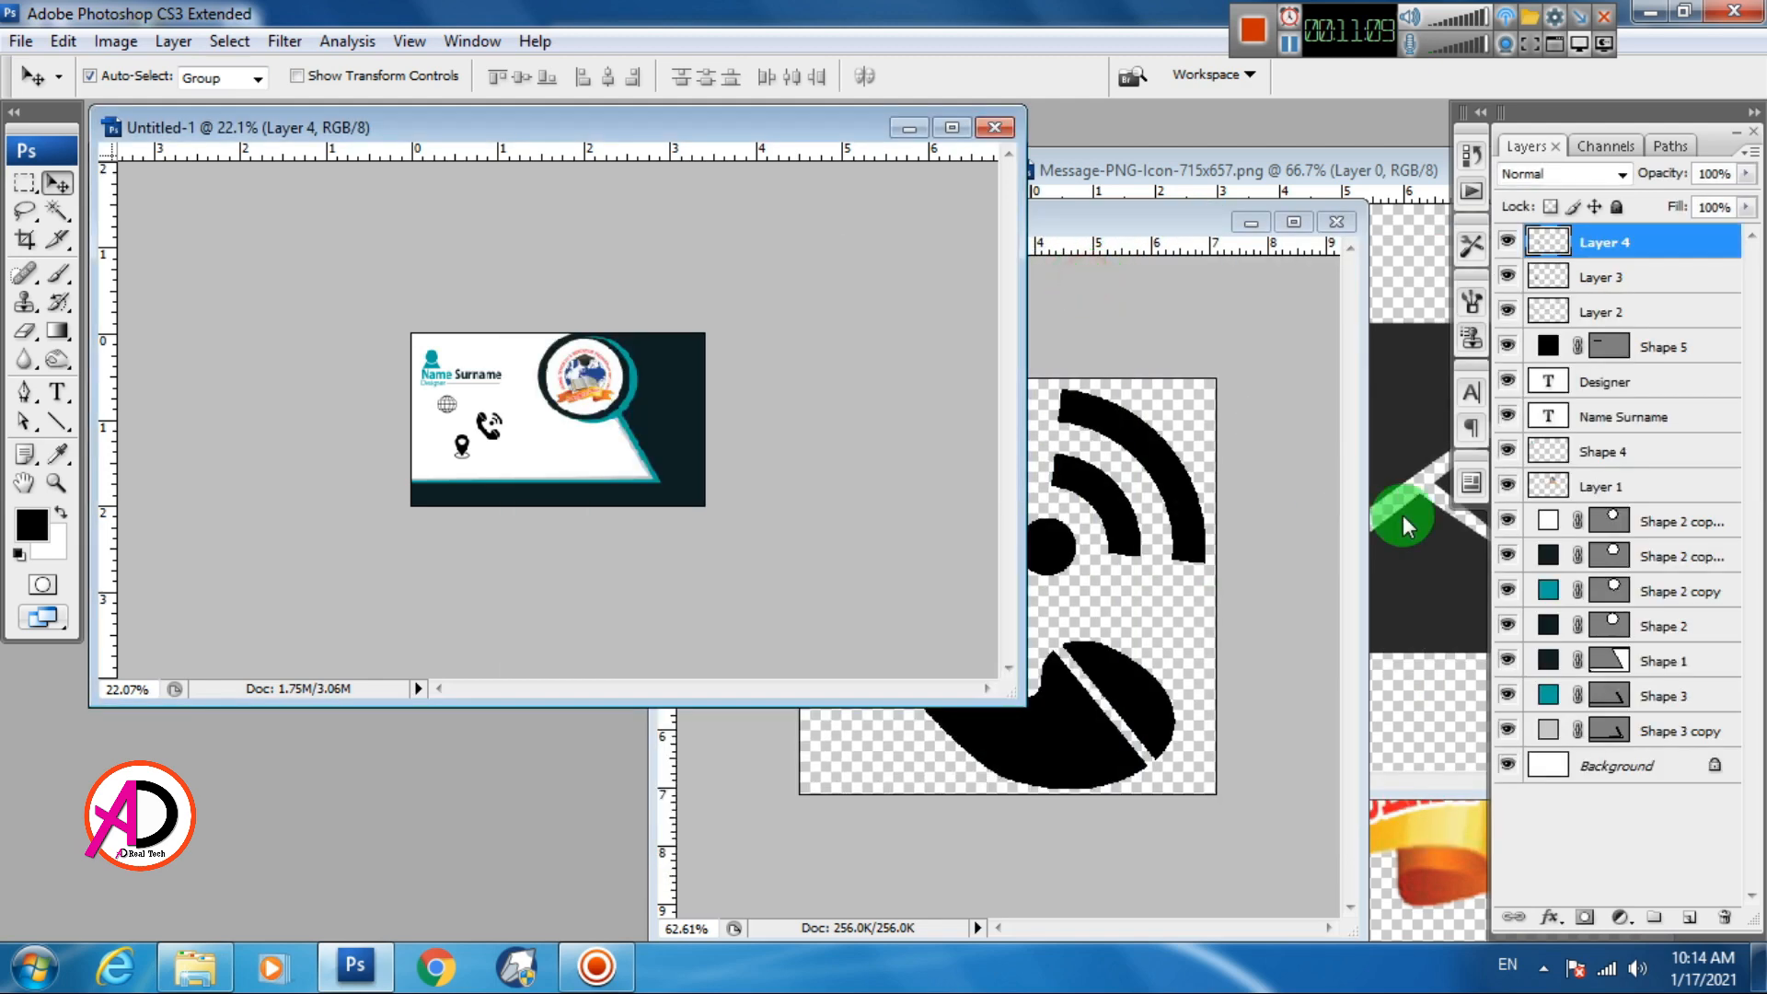
left_click_drag(1403, 515, 592, 446)
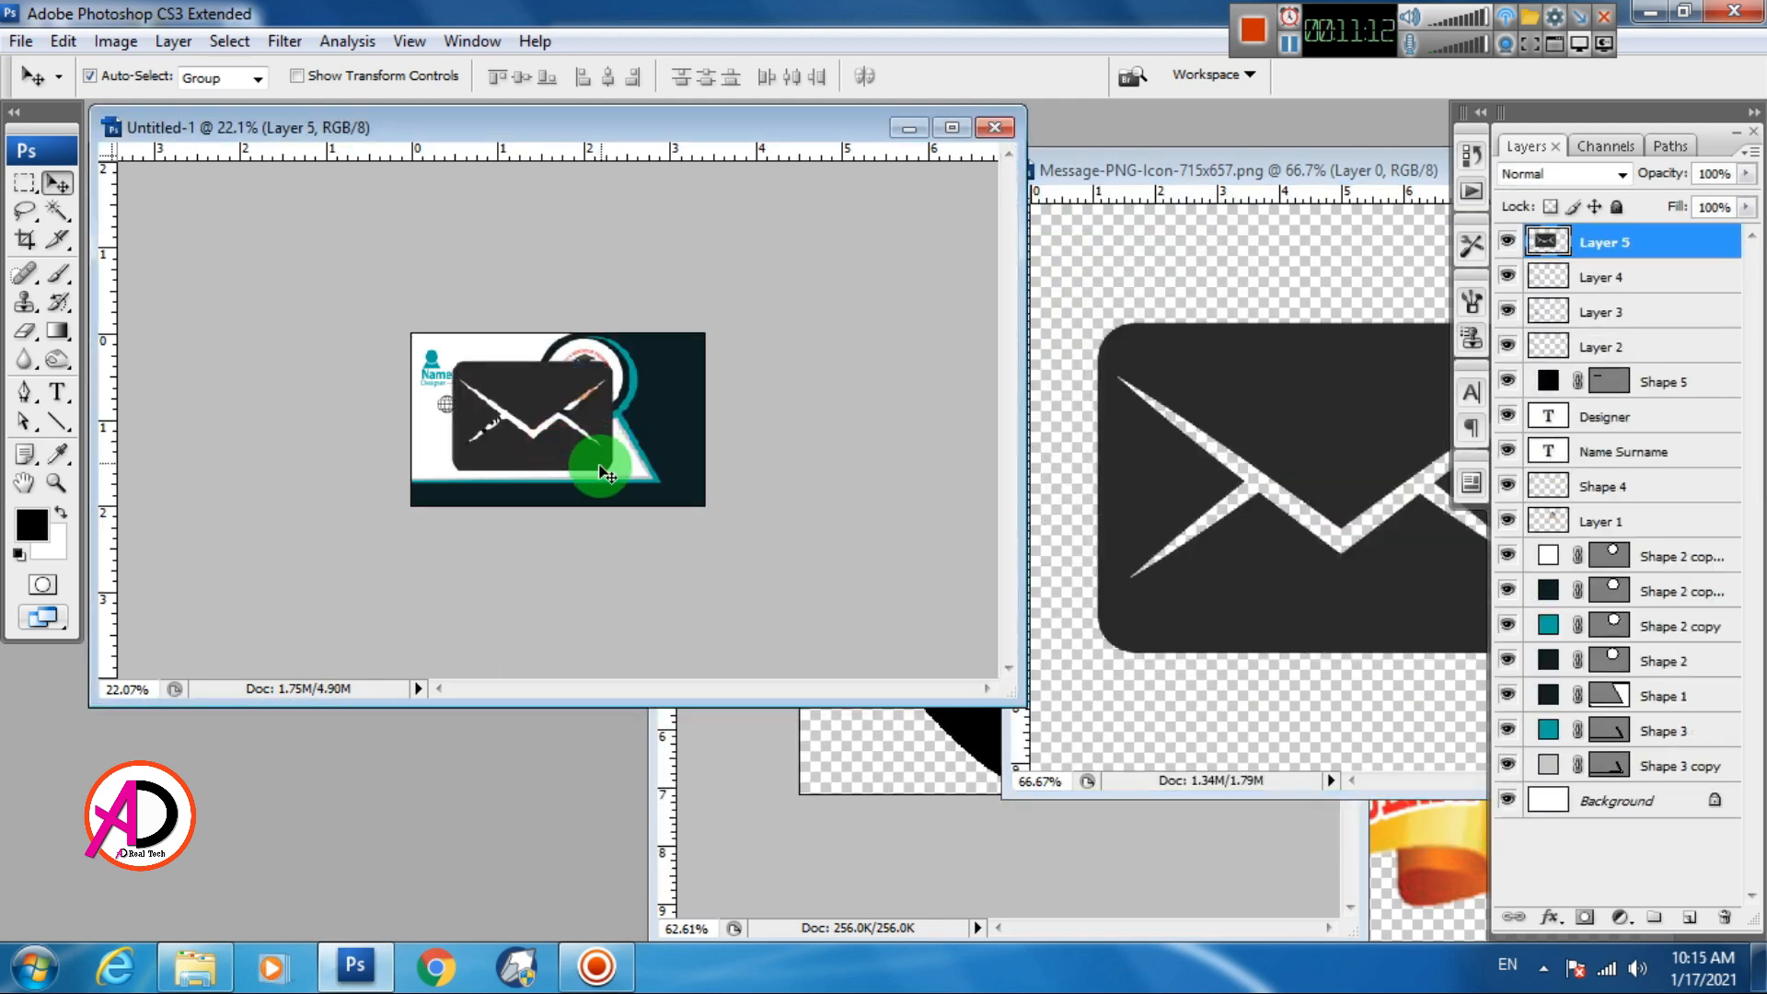
key("ctrl+t")
left_click_drag(613, 361, 555, 403)
key("Return")
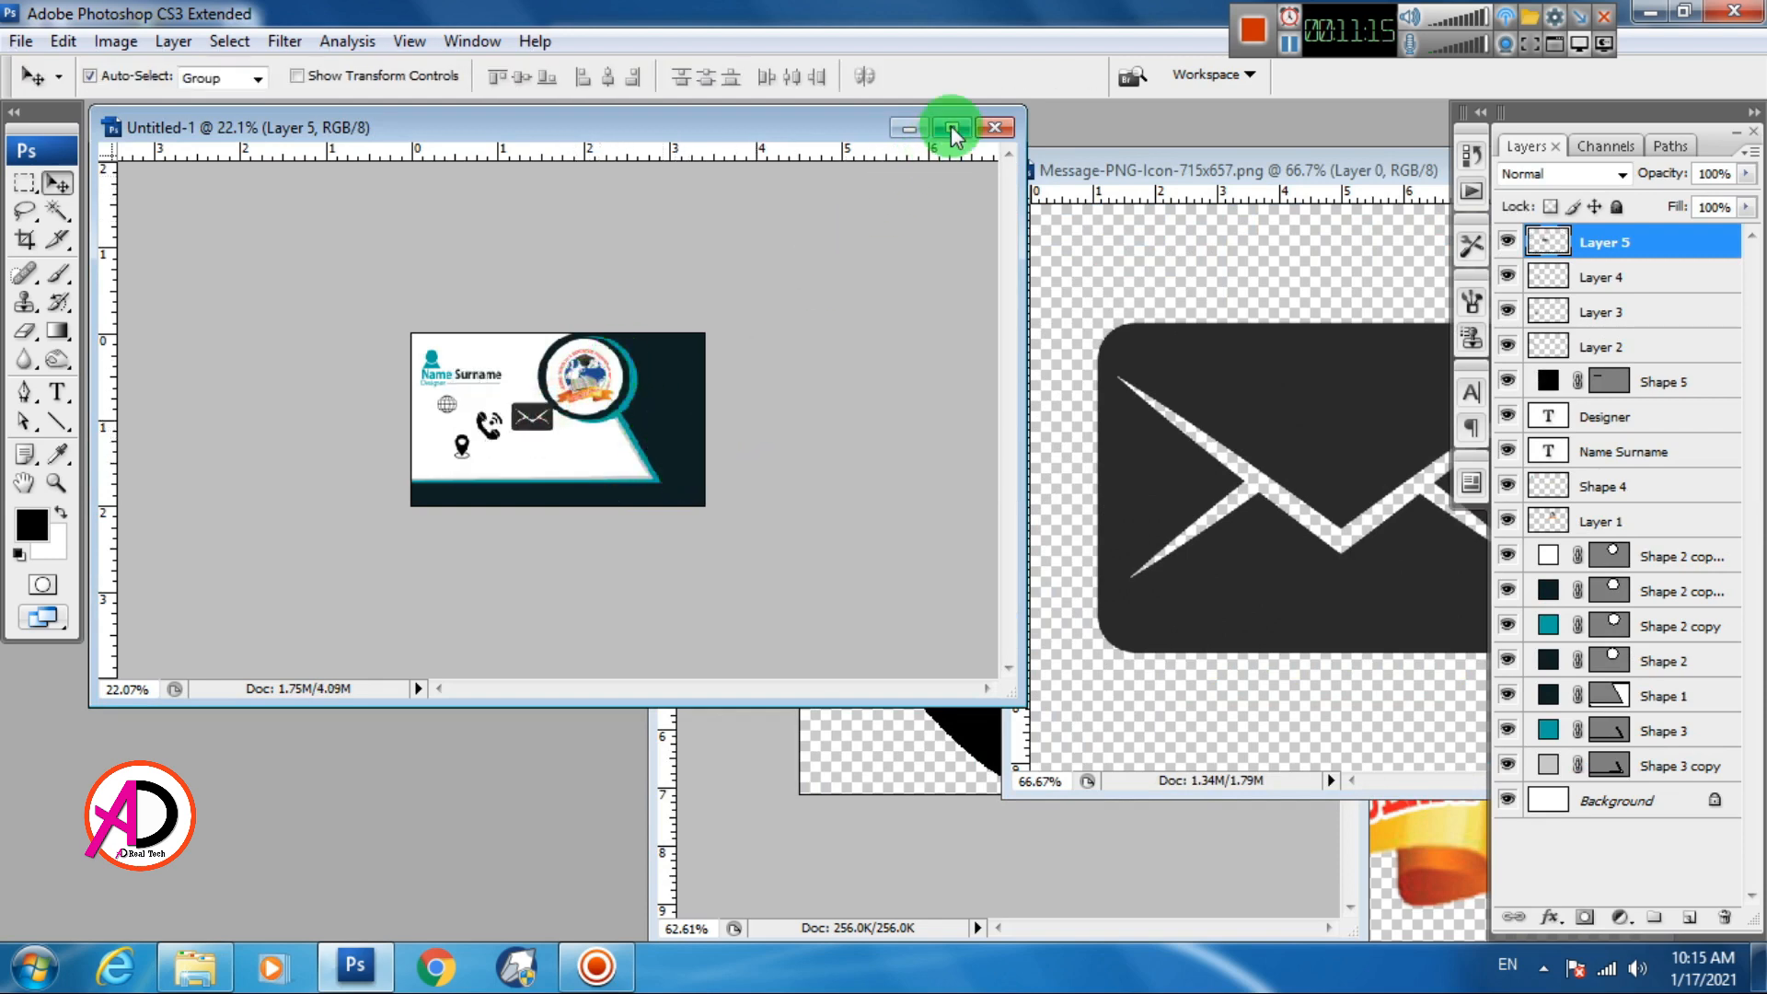
left_click(951, 127)
scroll(587, 599, "up", 6)
Drag two vertical guides from the left ruler to near the card's left edge
key("alt+space")
left_click(466, 599)
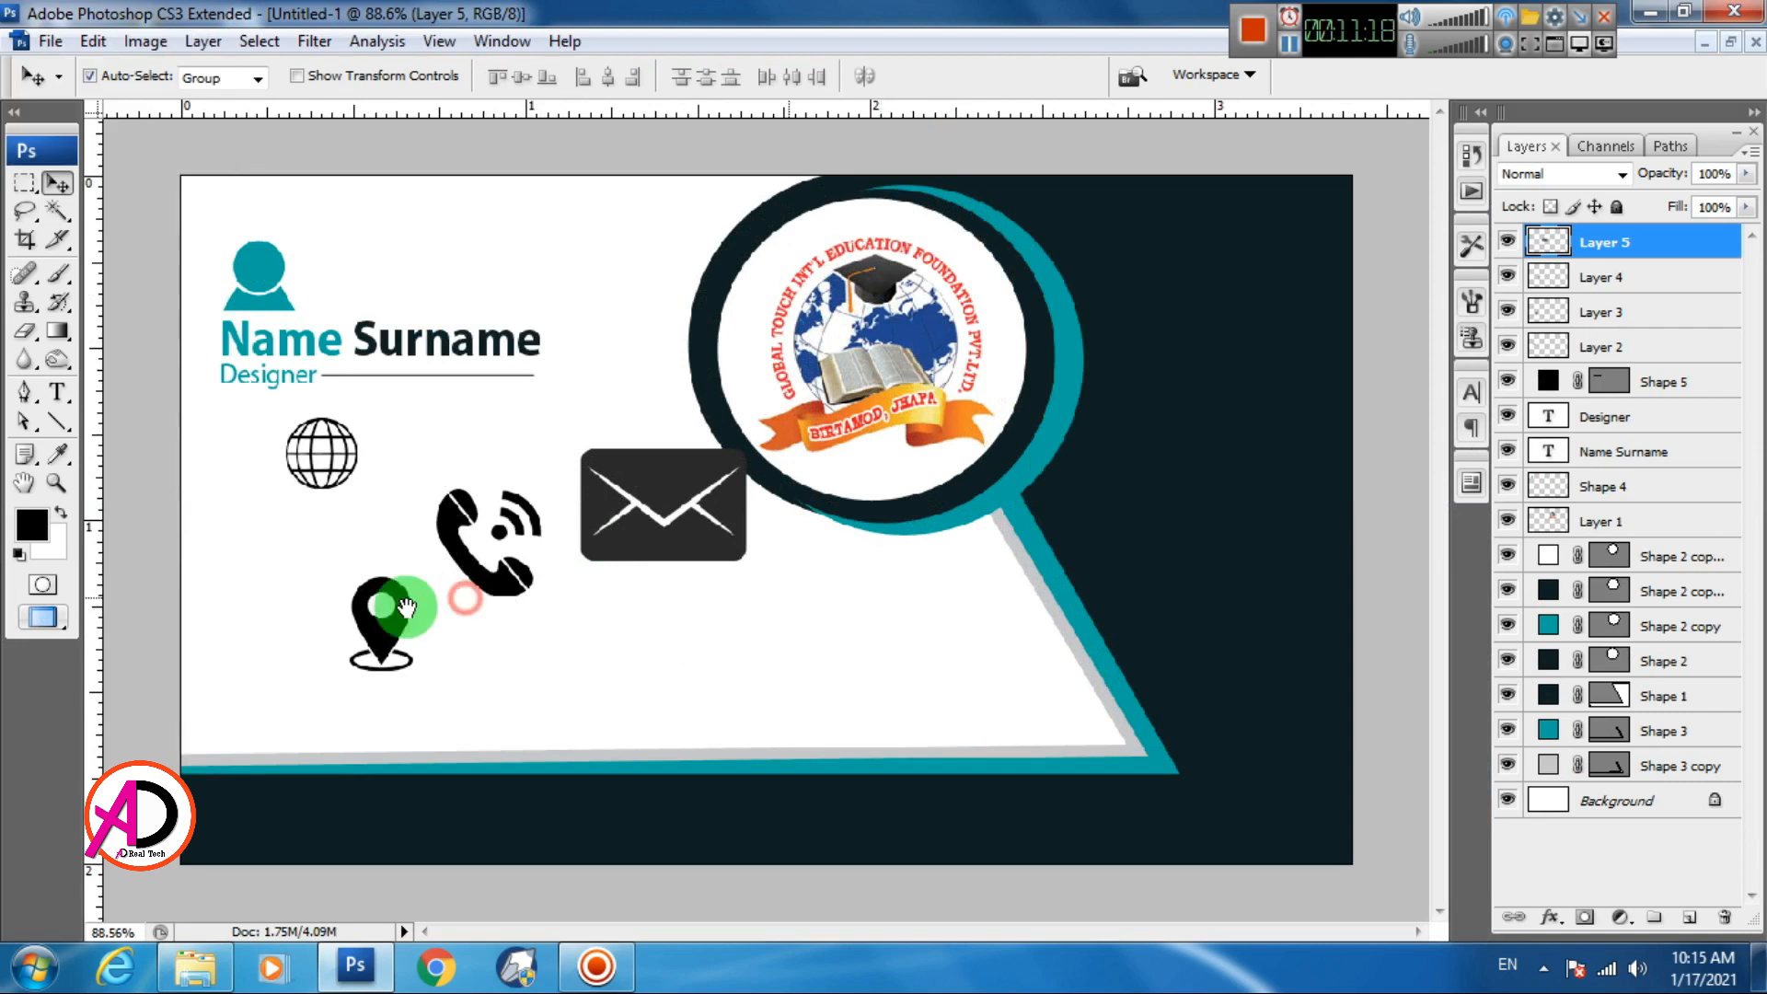
left_click_drag(98, 711, 223, 701)
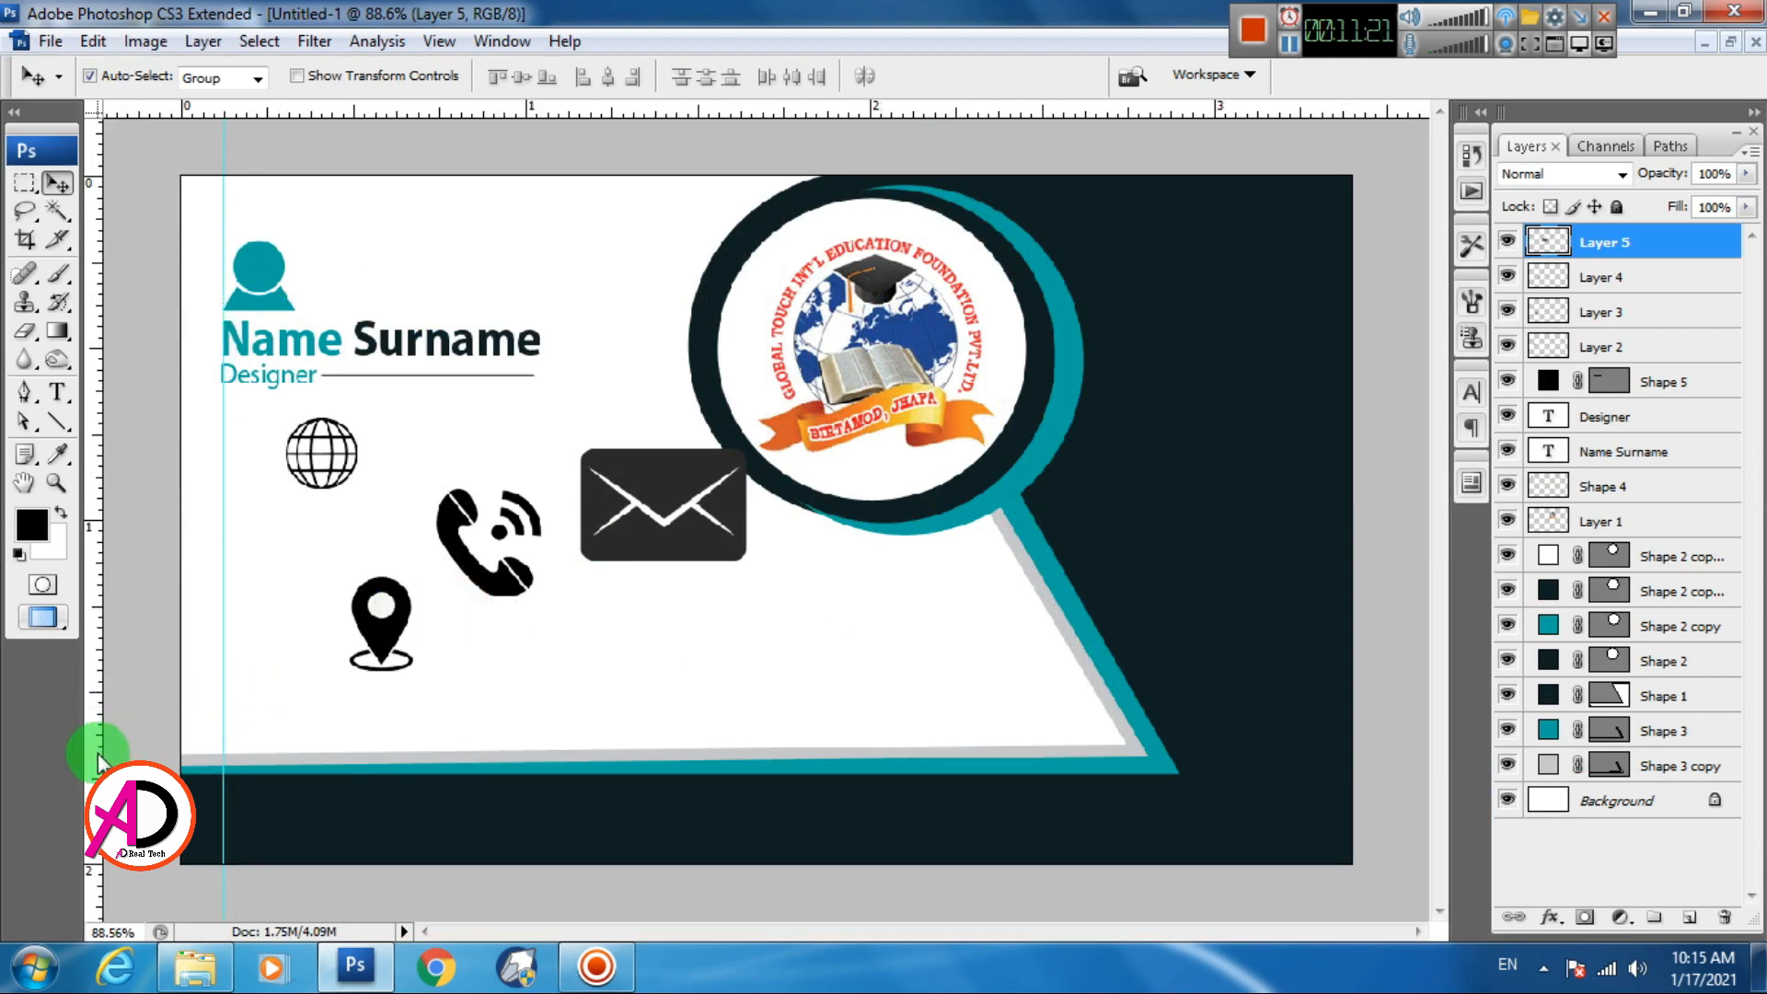
left_click_drag(92, 747, 270, 730)
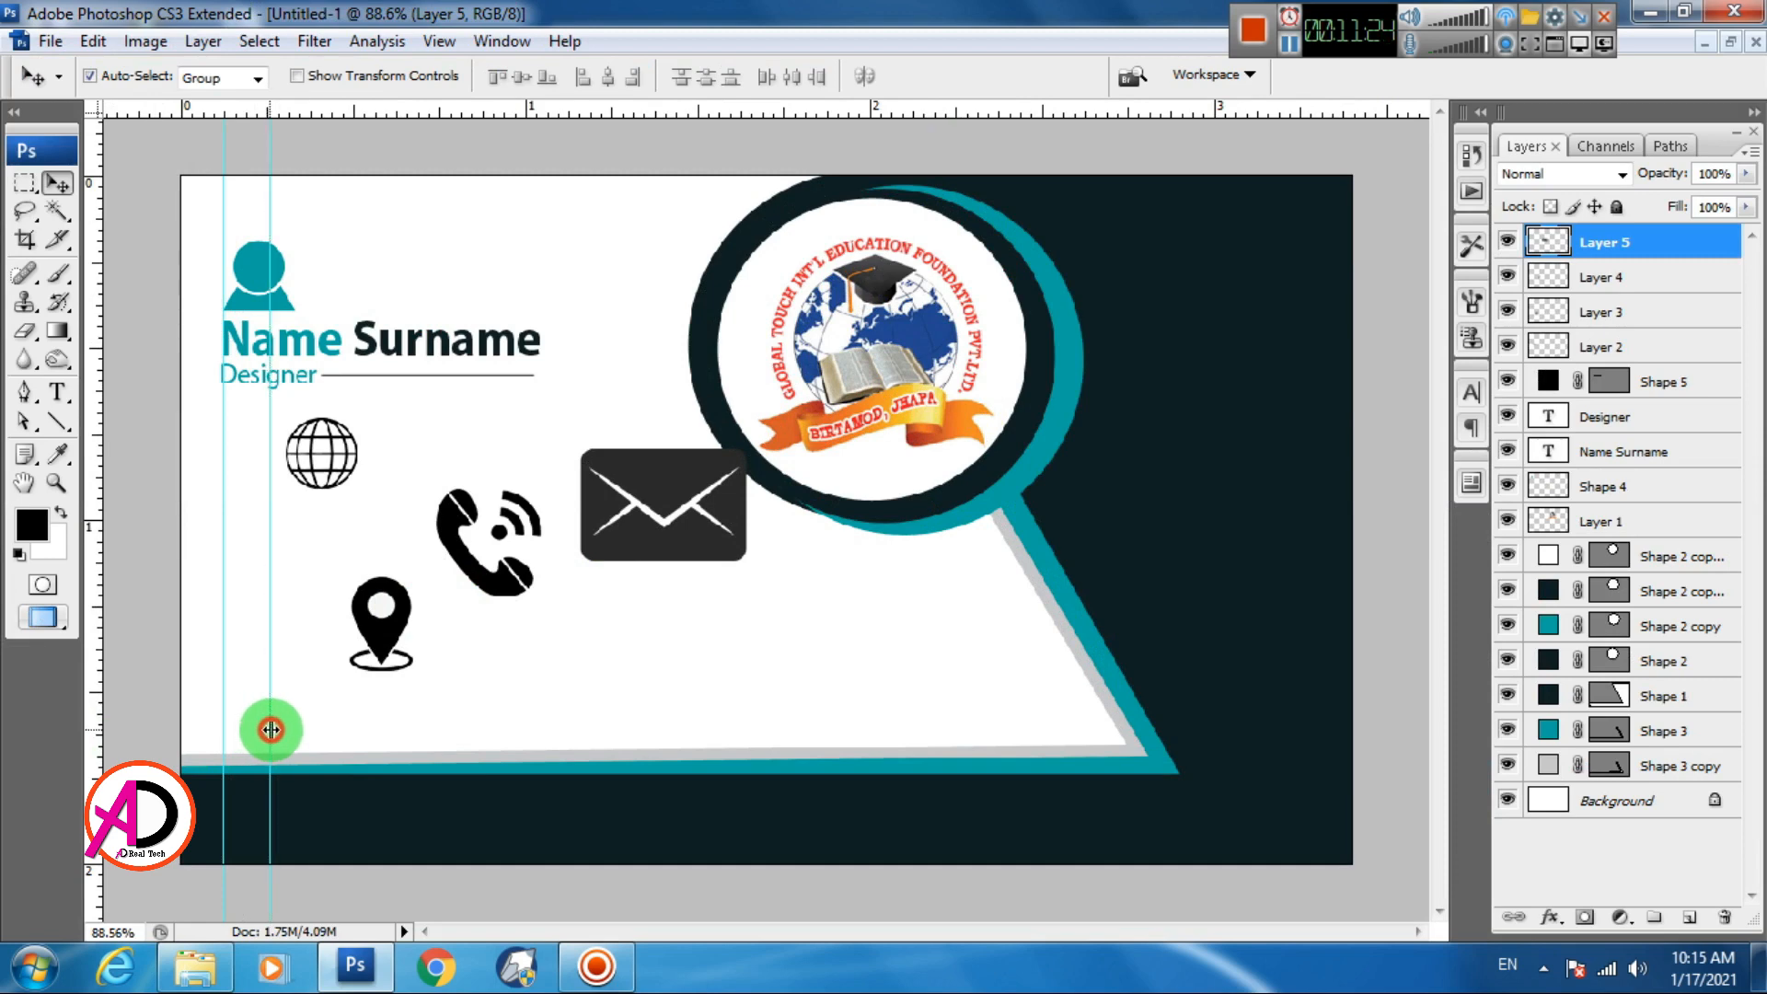
left_click(488, 677)
scroll(497, 552, "up", 4)
left_click(1031, 656)
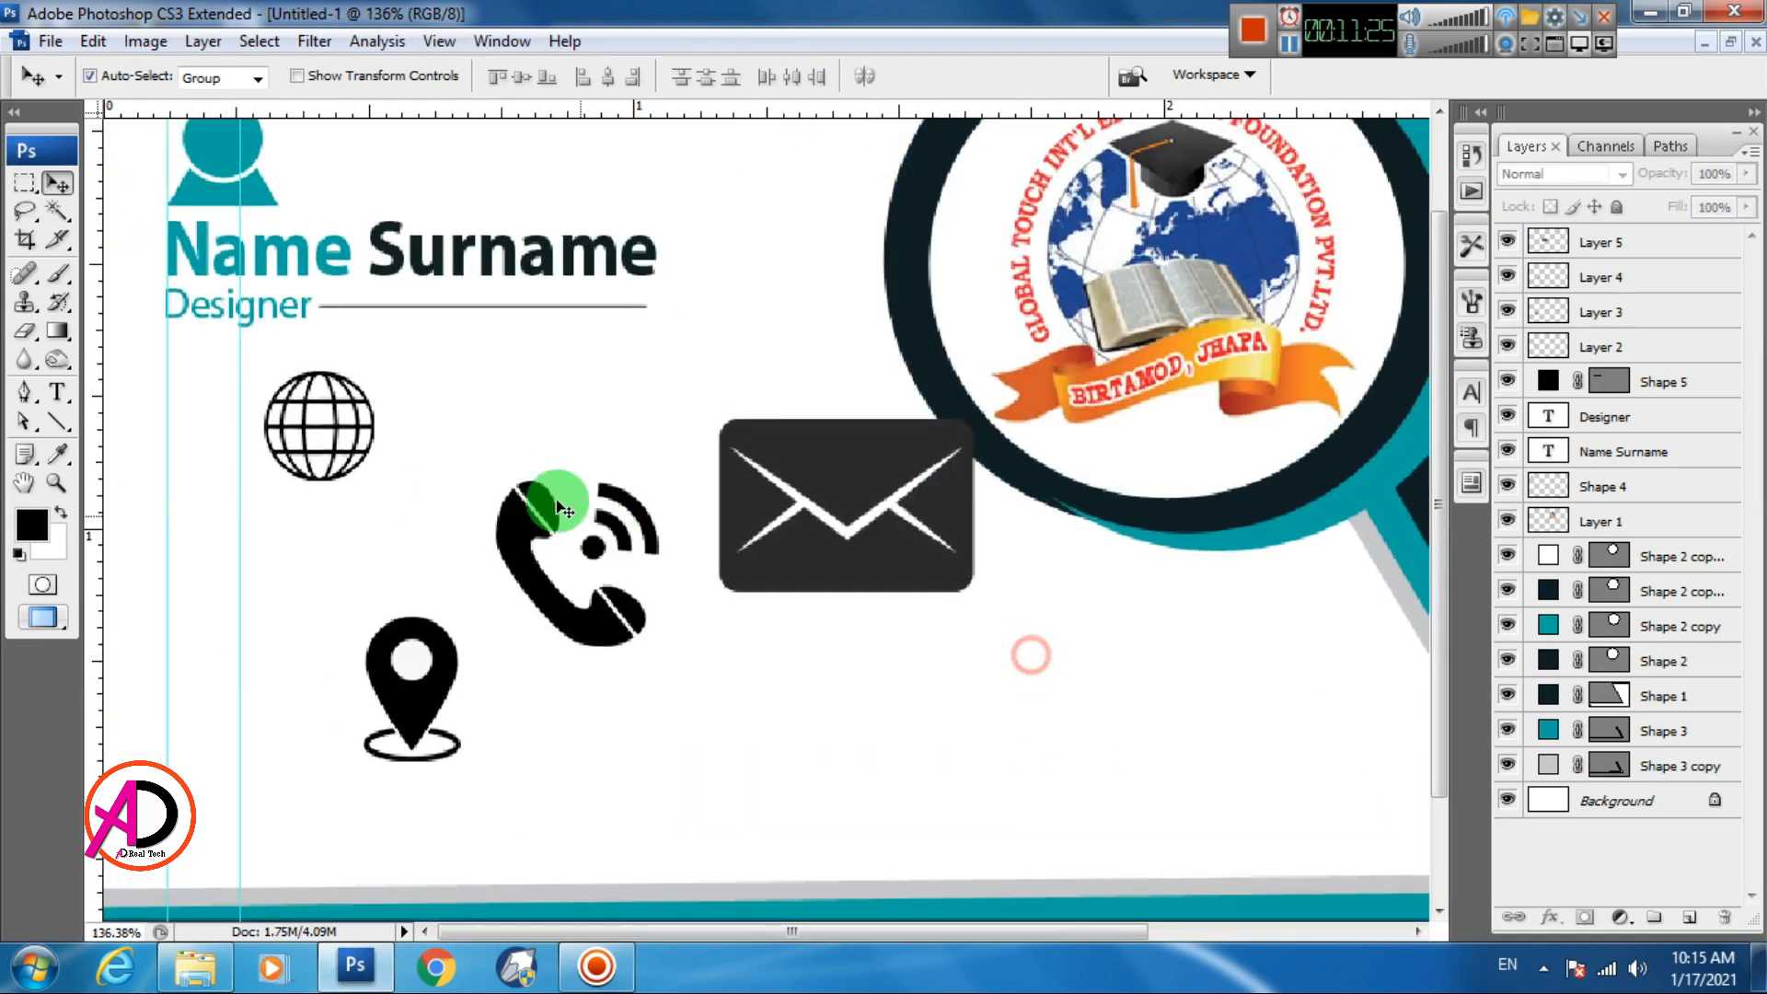
Switch to full-screen view and move the globe icon toward the top middle
key("f")
left_click_drag(648, 584, 846, 533)
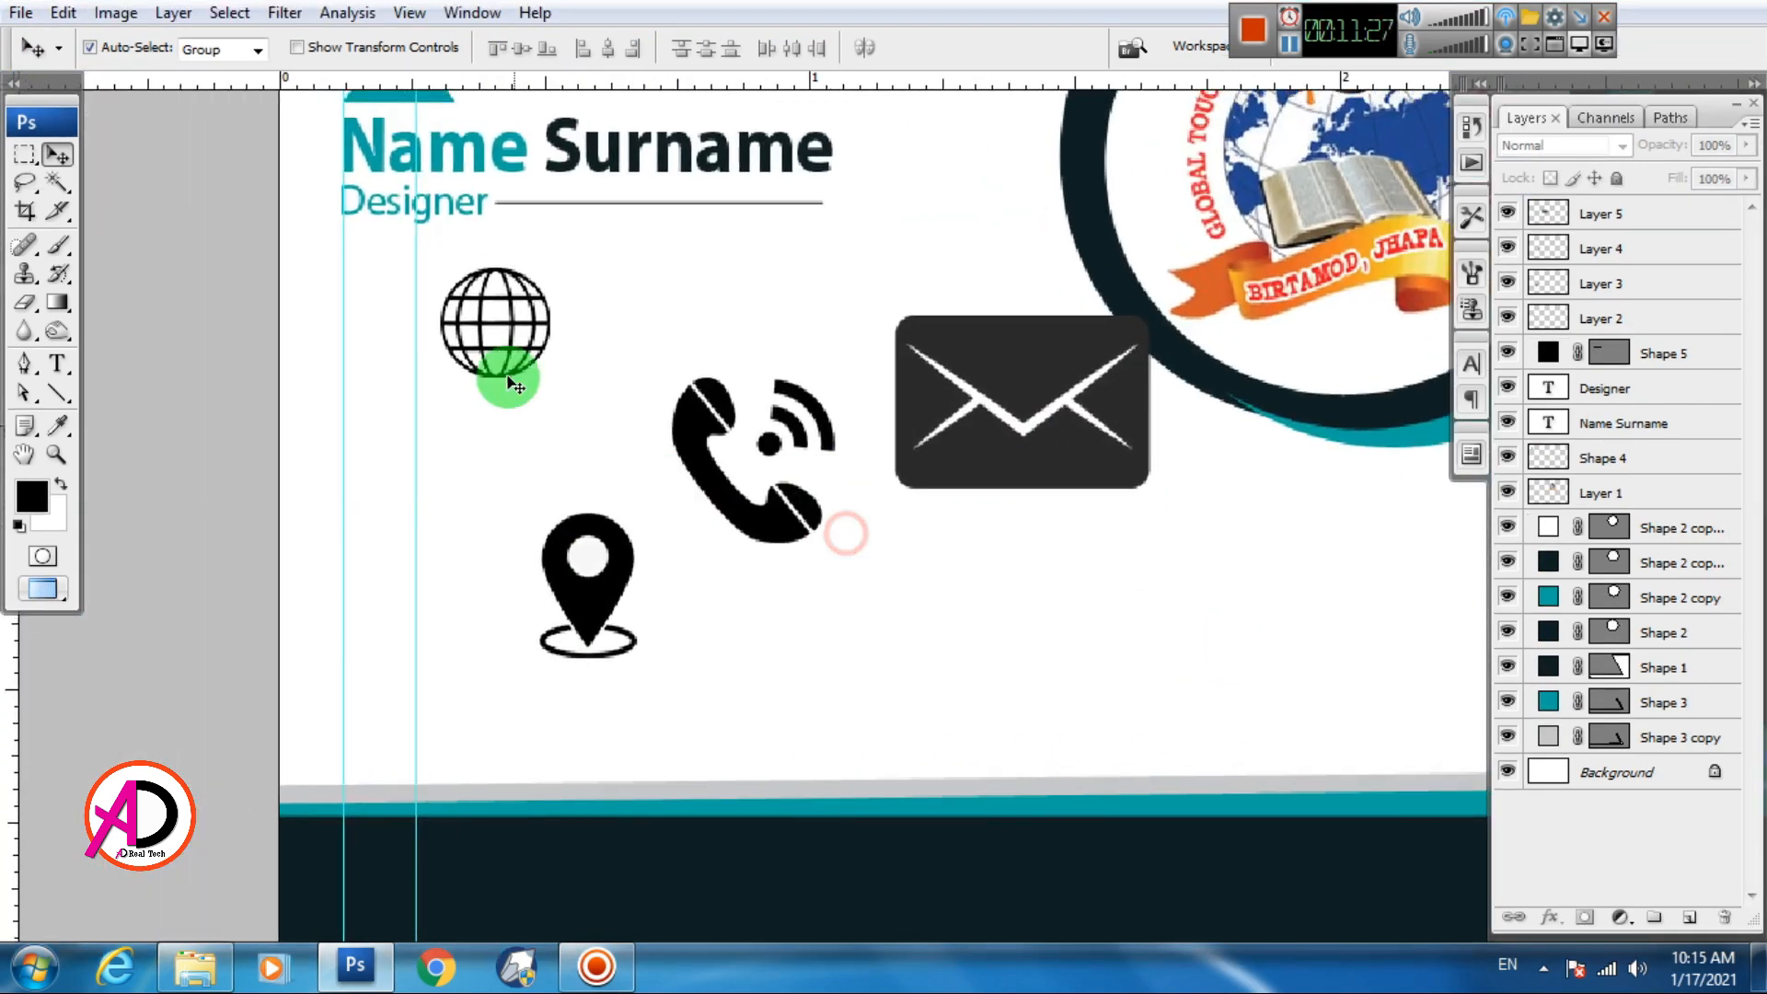
left_click_drag(552, 316, 771, 279)
Shrink the phone icon to 57.4% and place it beneath the Designer line
left_click(780, 536)
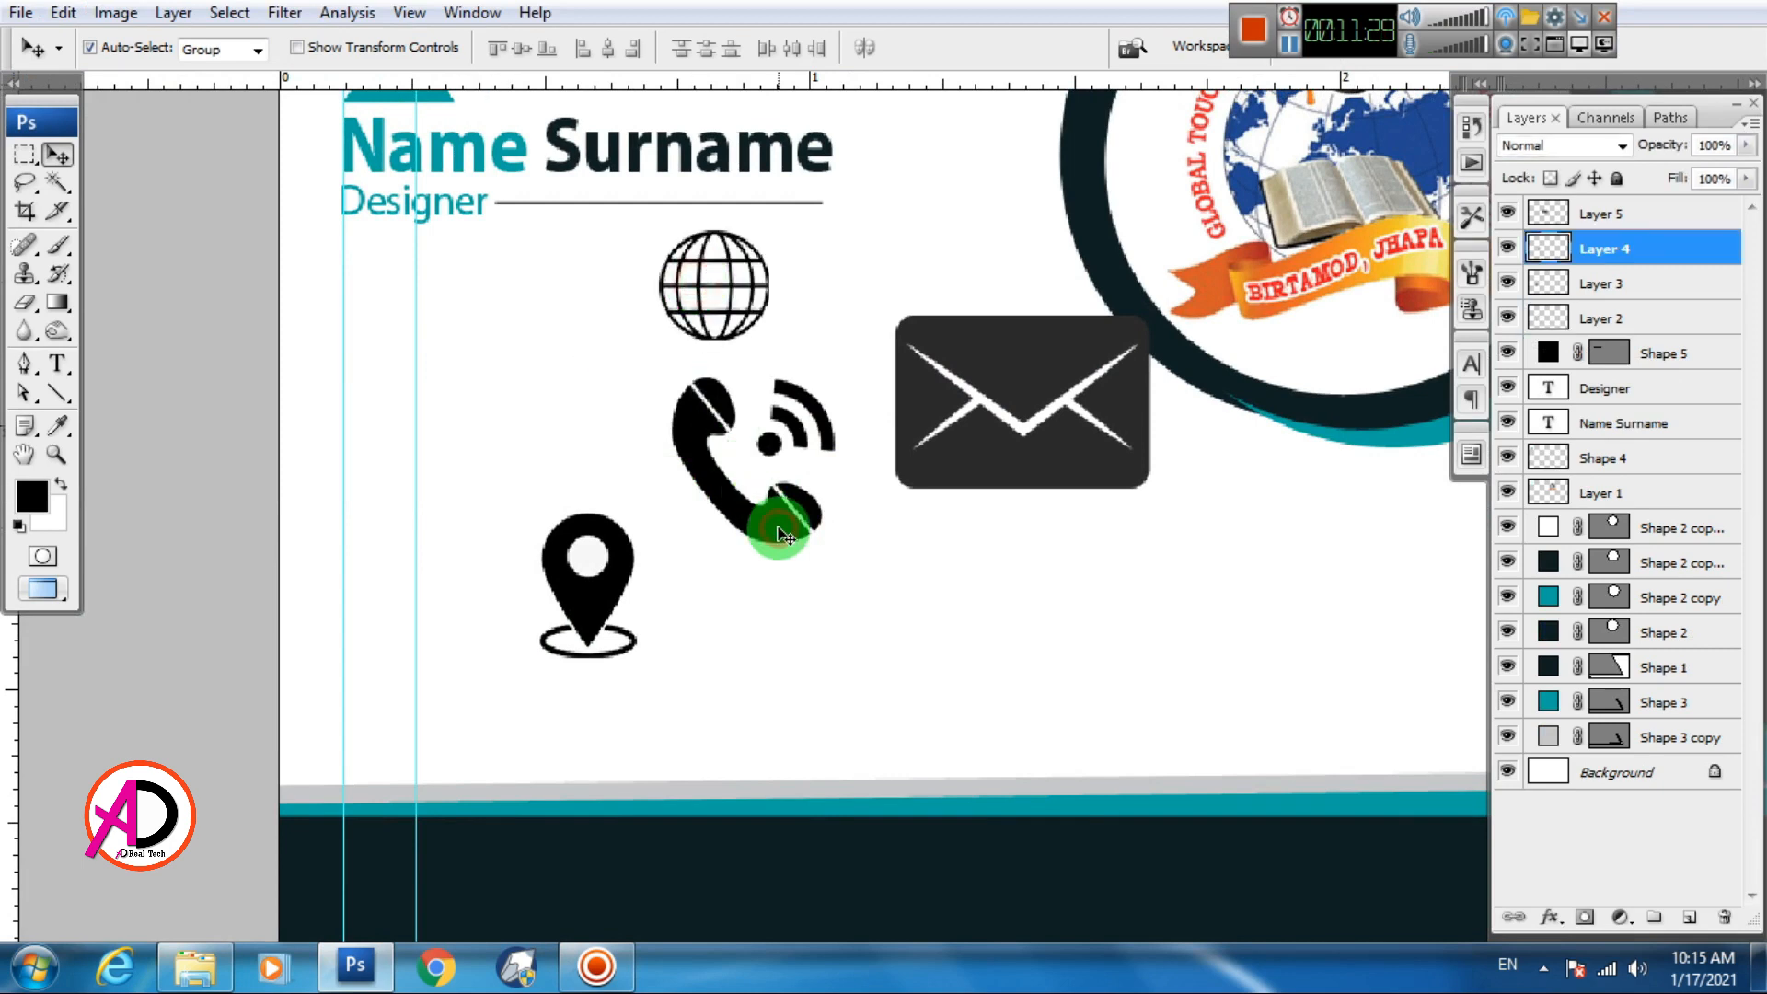
key("ctrl+t")
left_click_drag(842, 382, 394, 350)
key("Return")
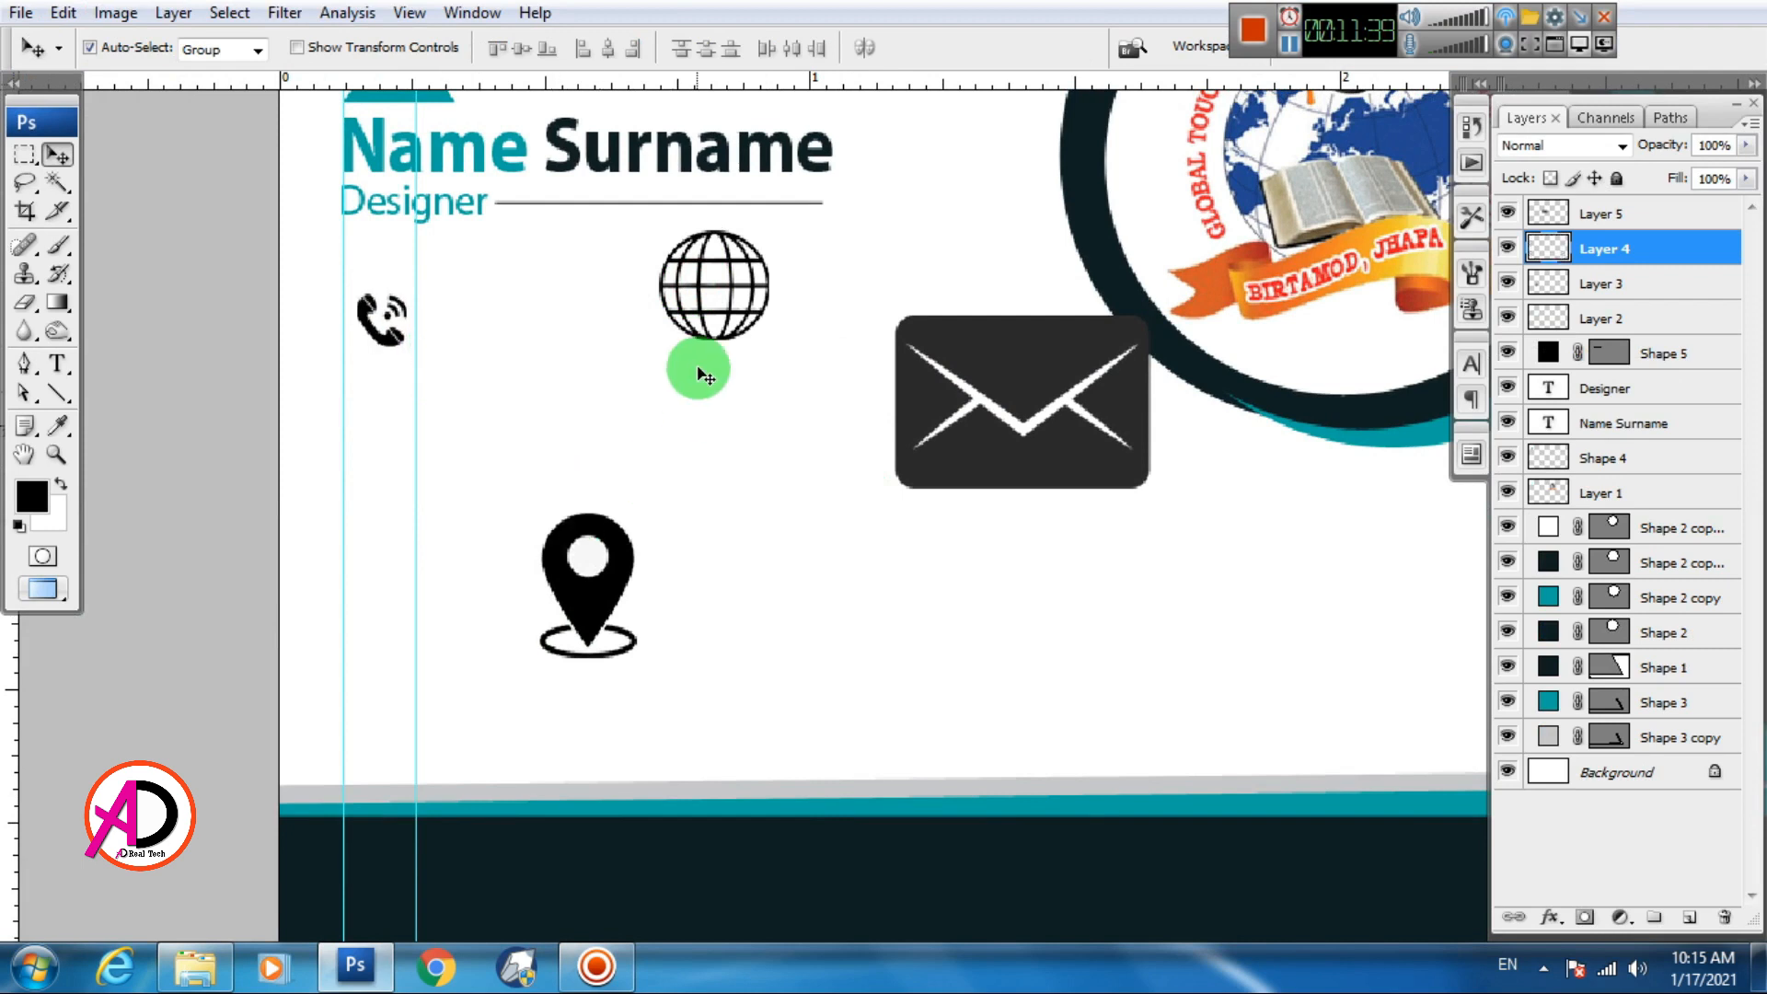
Shrink the envelope icon to about 63% with Free Transform
left_click(706, 316)
left_click(973, 386)
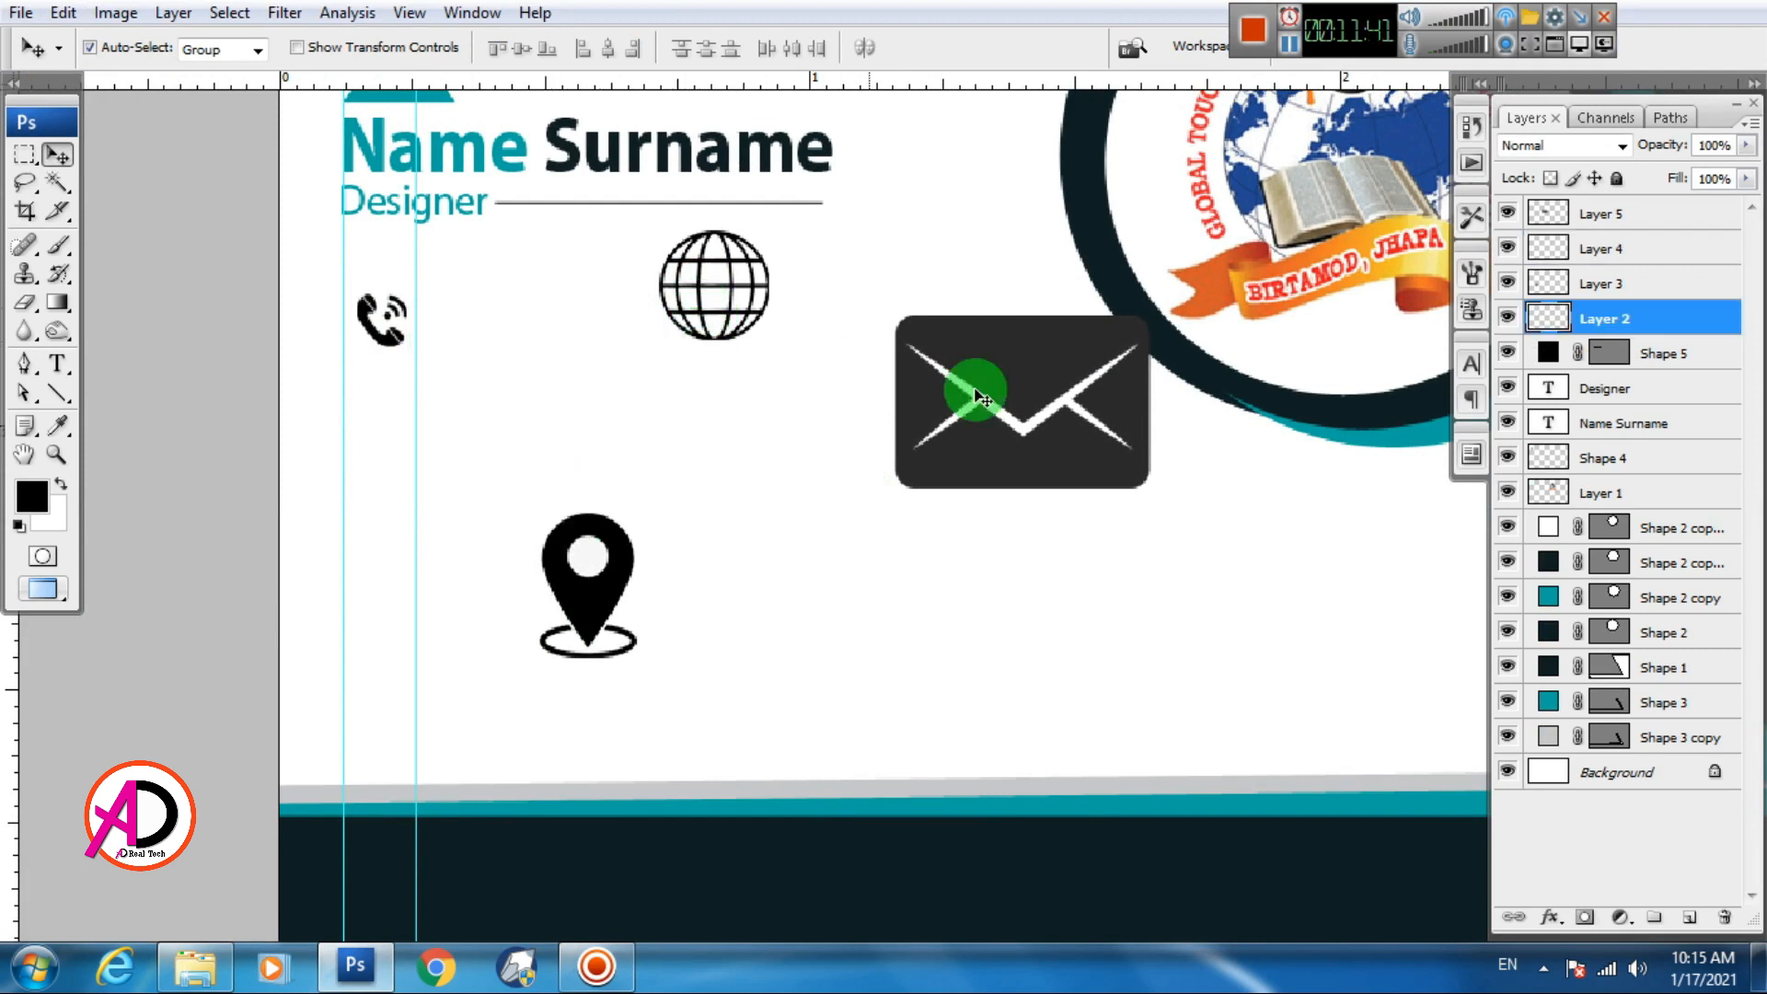
key("ctrl+t")
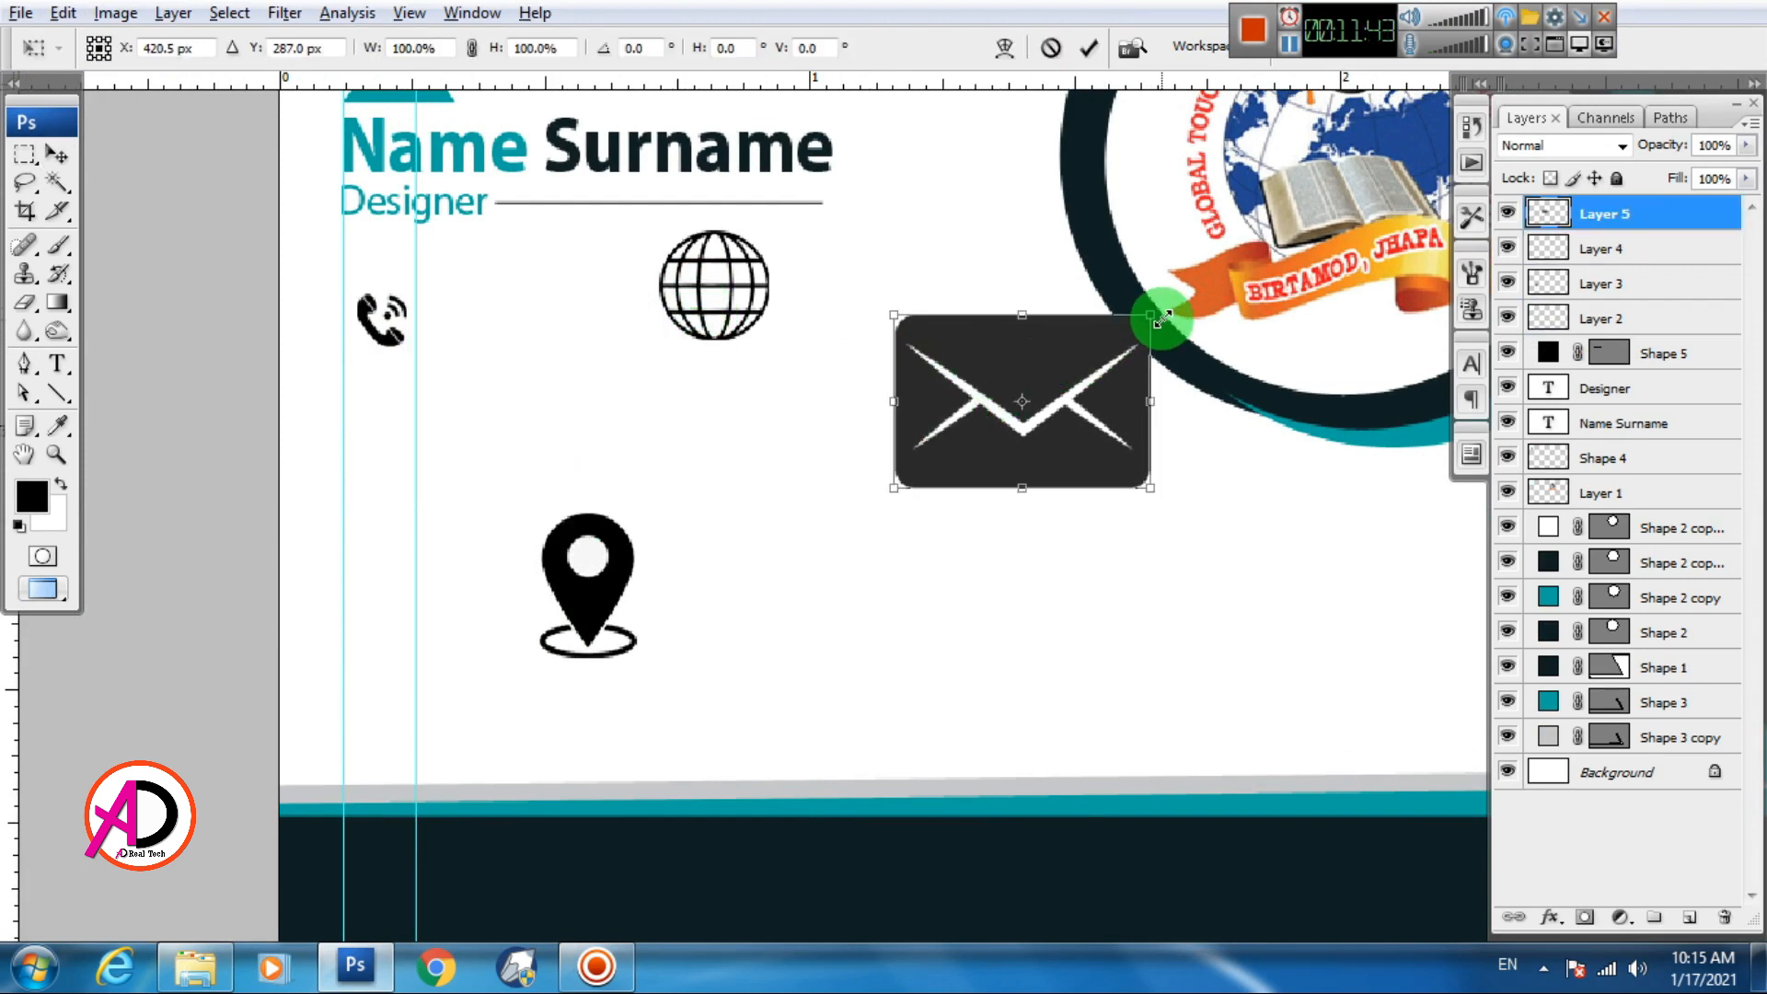
left_click_drag(1151, 318, 380, 444)
key("Return")
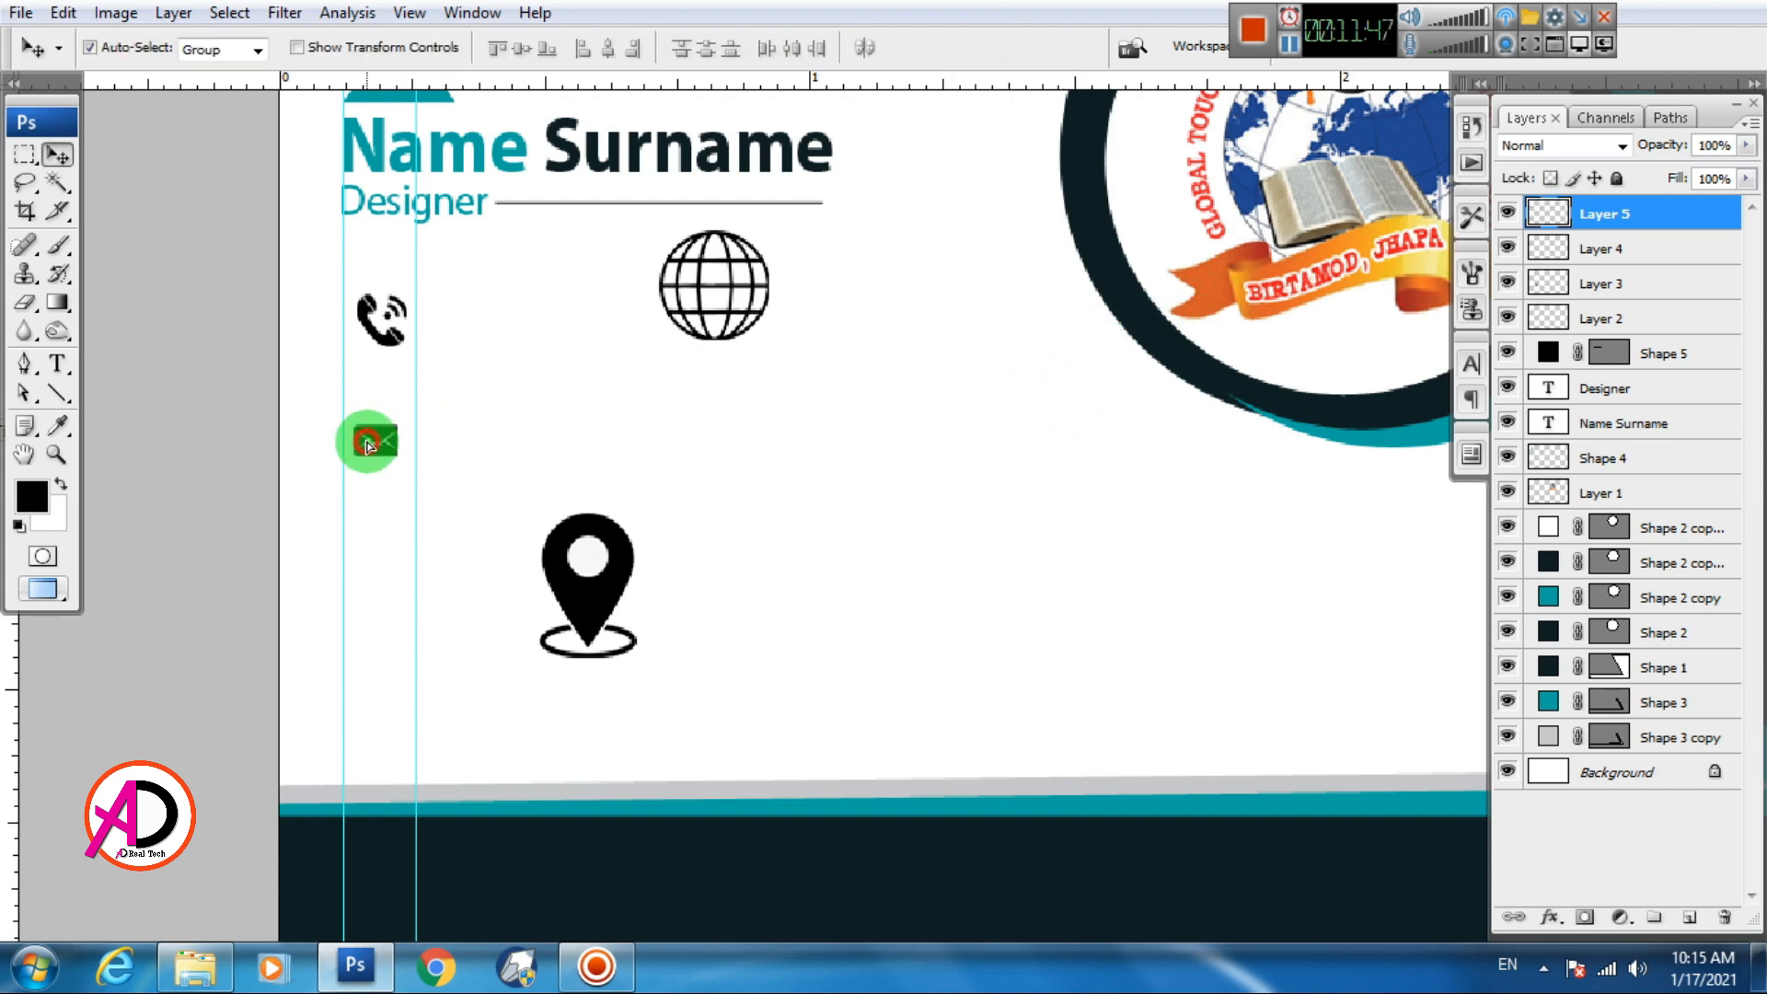
Lower the phone icon slightly, and try a globe move that is then undone
left_click(385, 337)
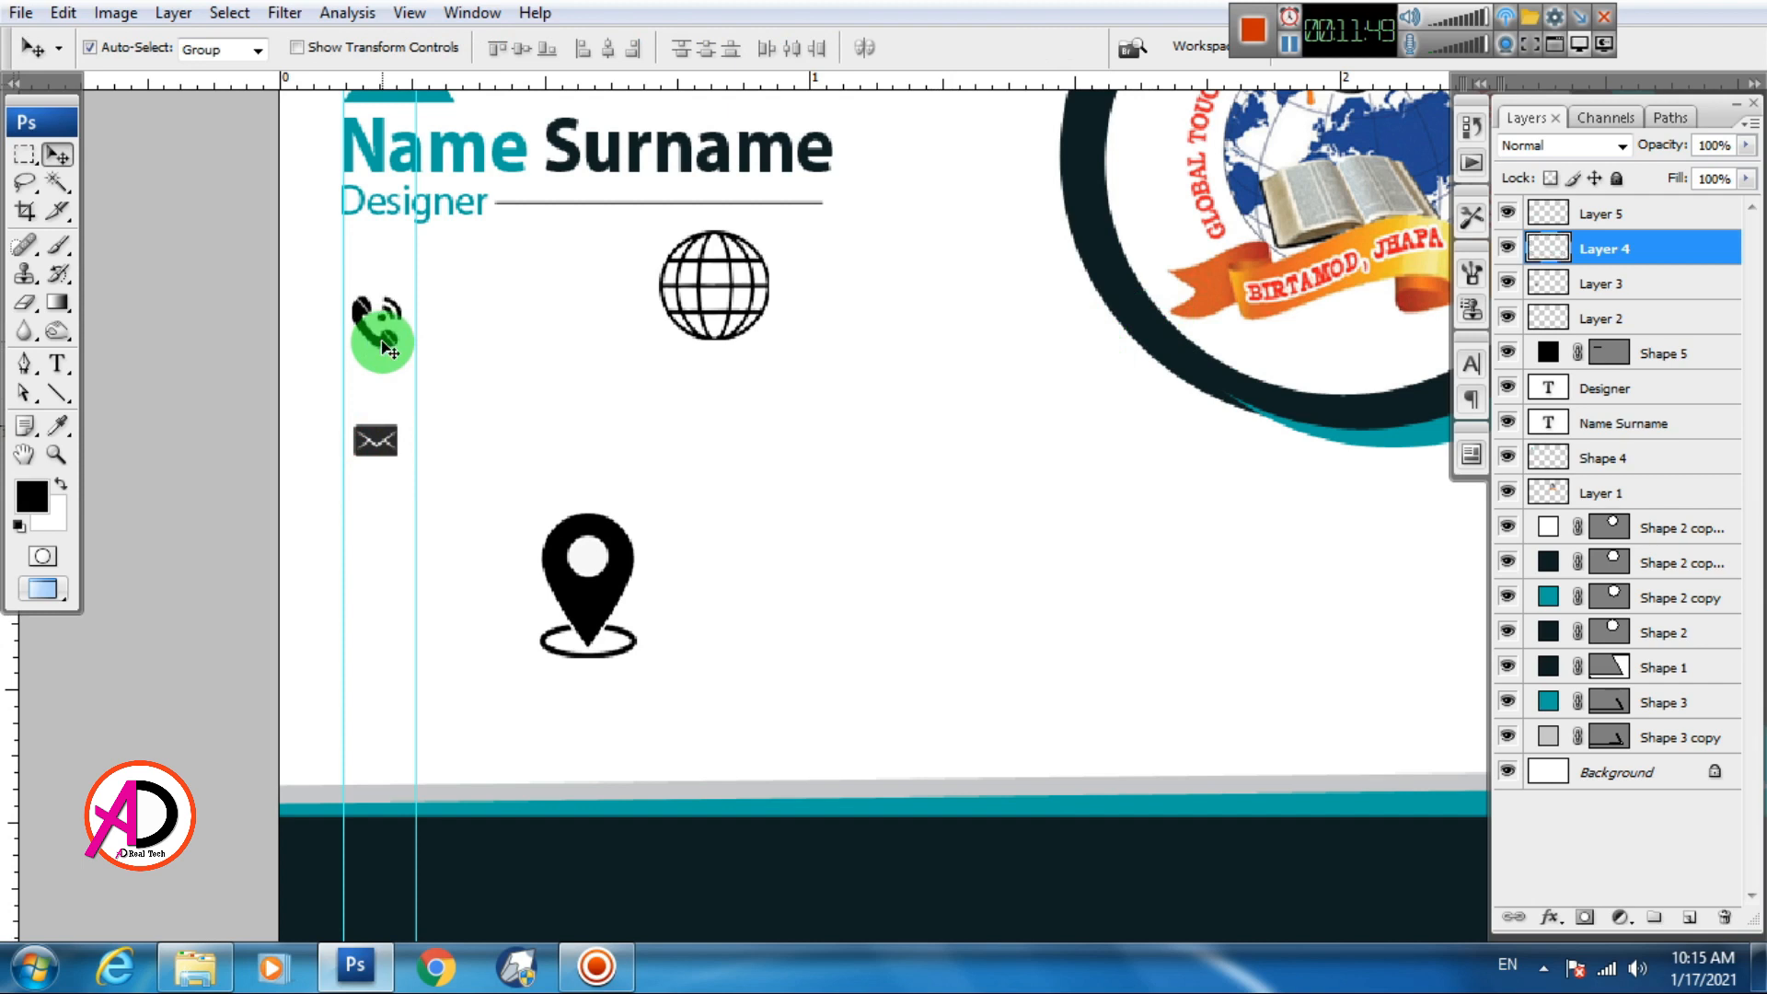
left_click_drag(387, 348, 388, 419)
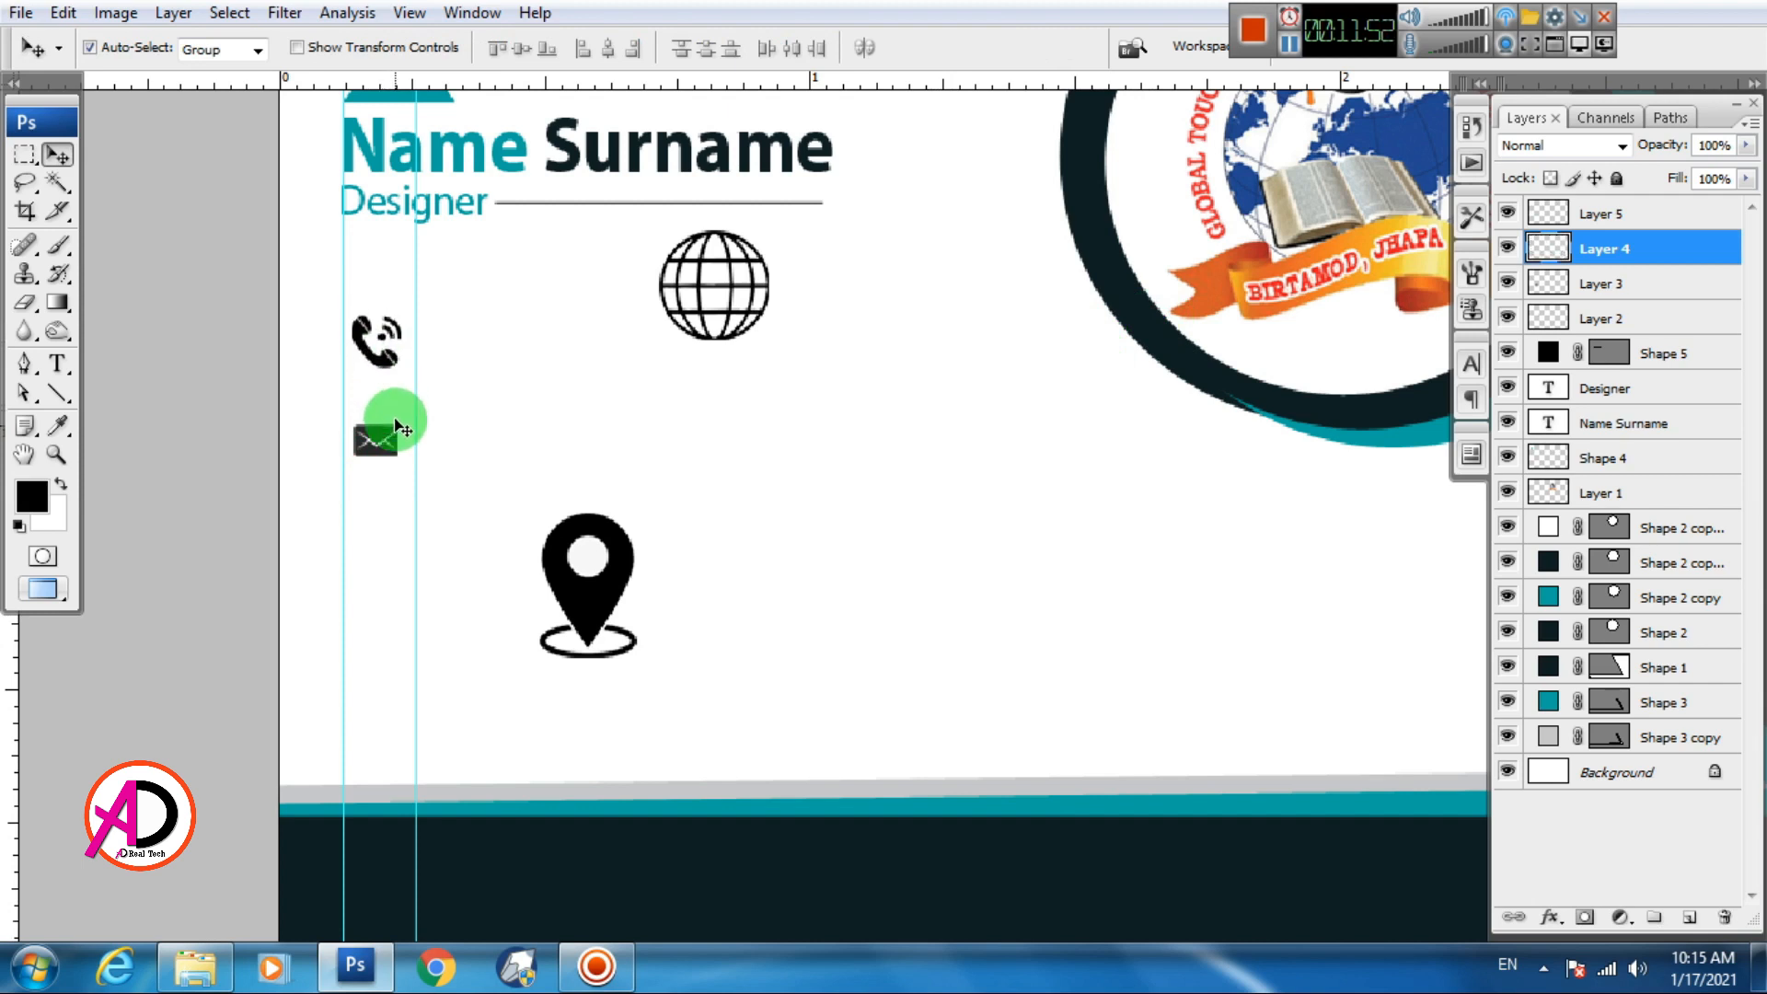
left_click(383, 439)
left_click(722, 315)
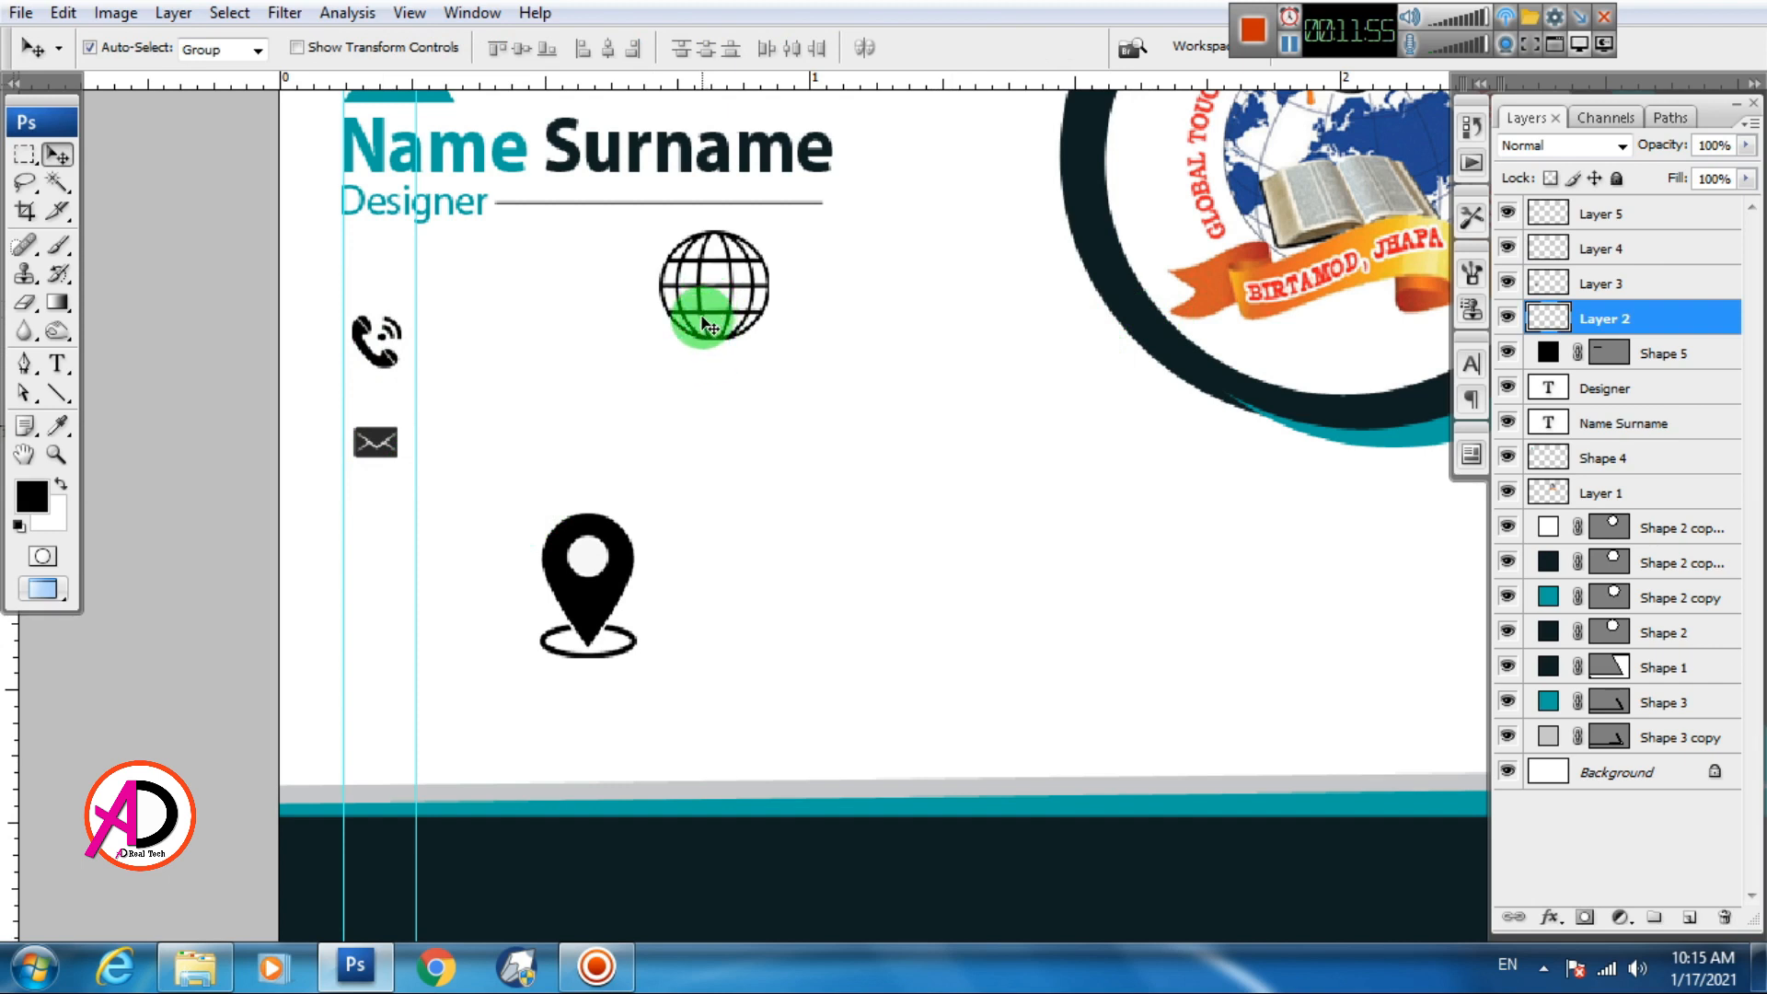
left_click_drag(707, 324, 895, 508)
key("ctrl+z")
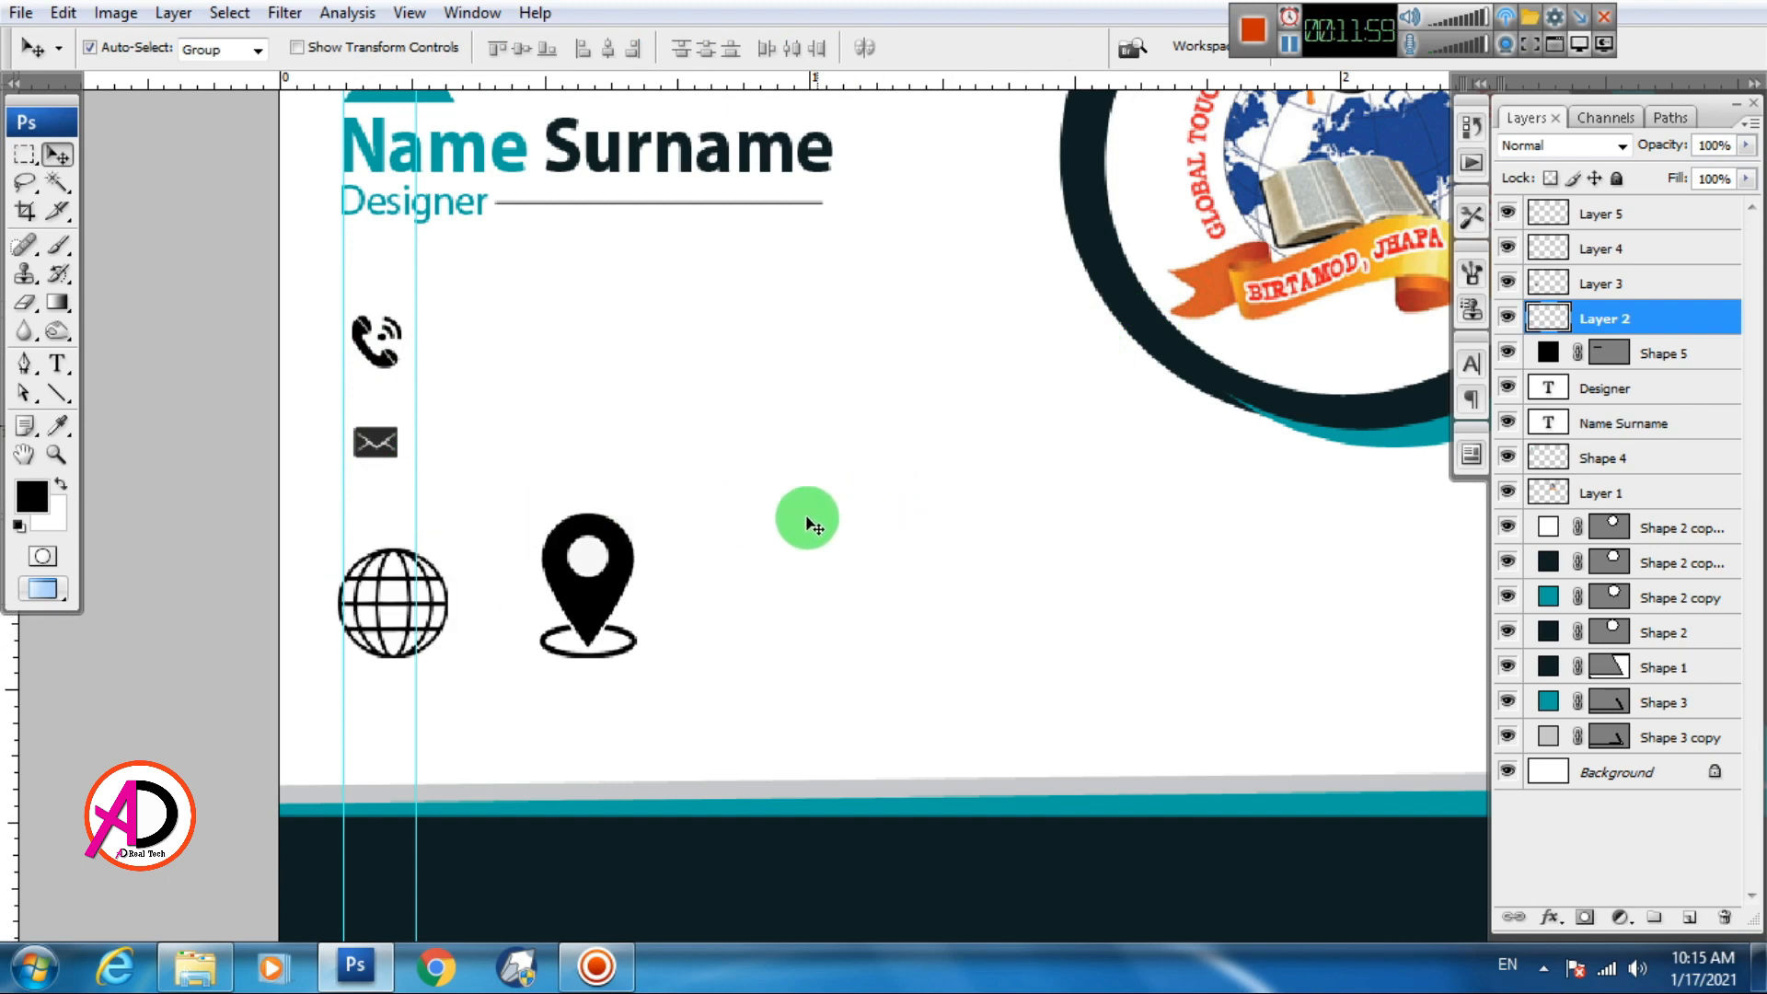
Shrink the globe icon to 52.7% and move it down the left column
key("ctrl+t")
left_click_drag(459, 552, 426, 572)
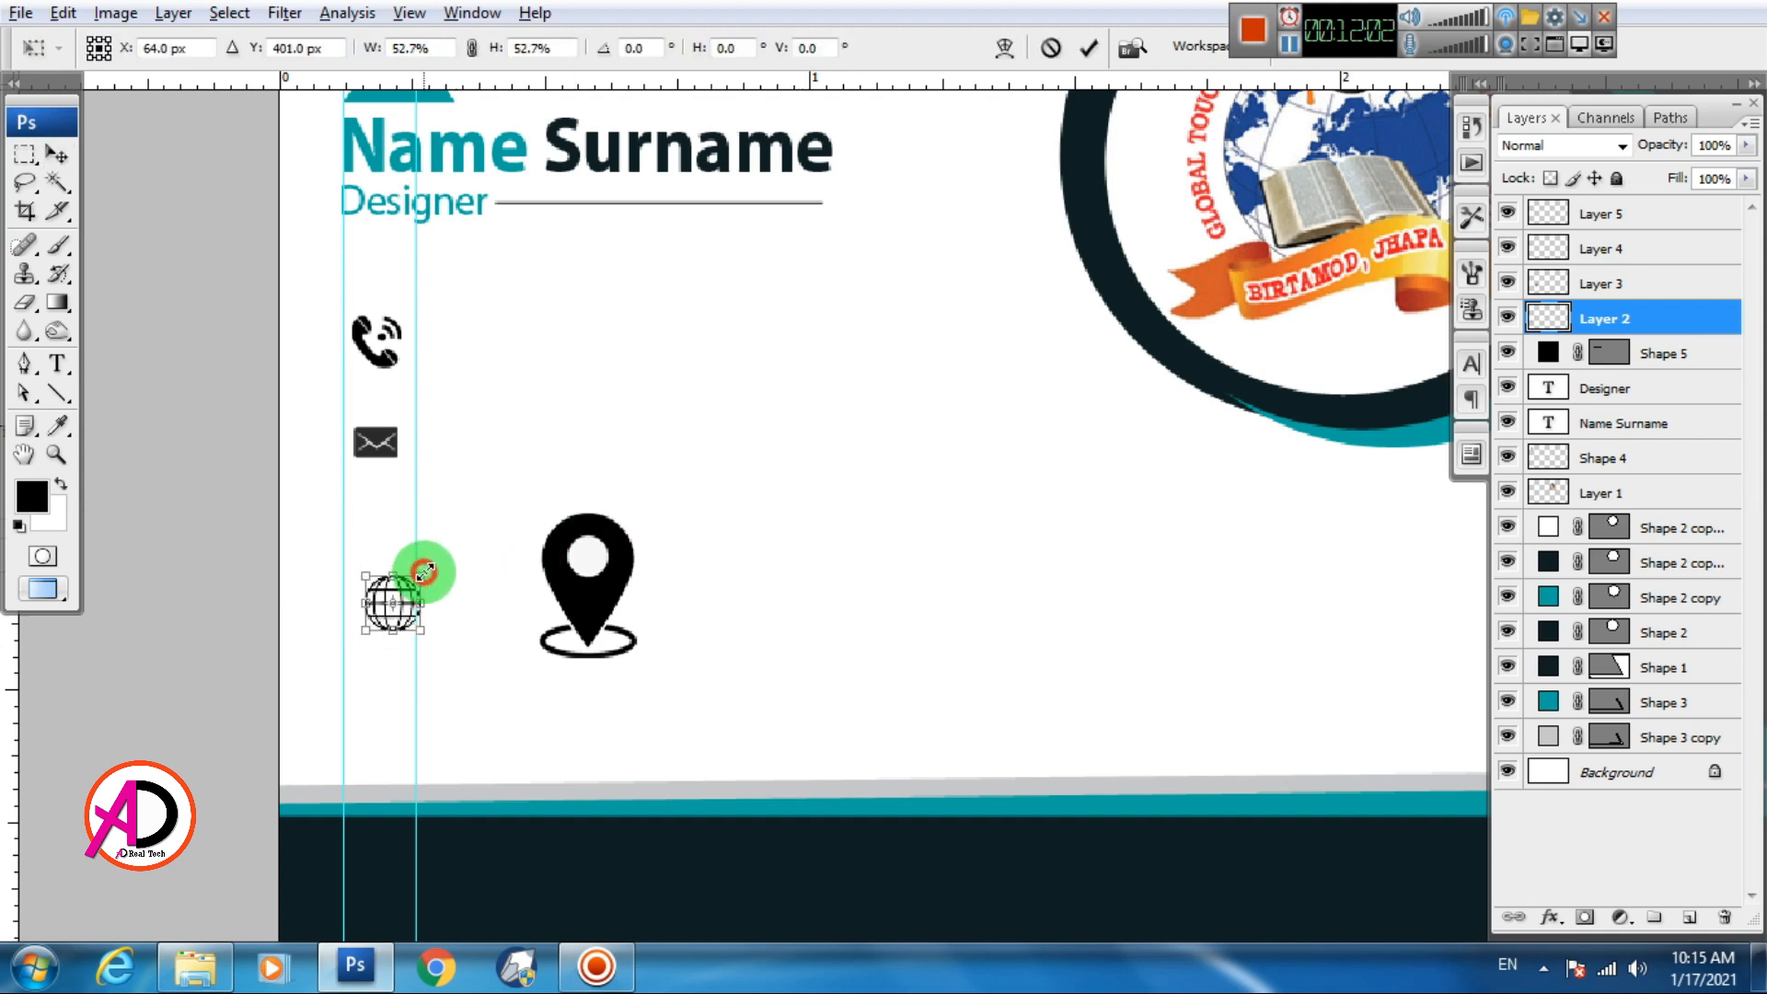
key("Return")
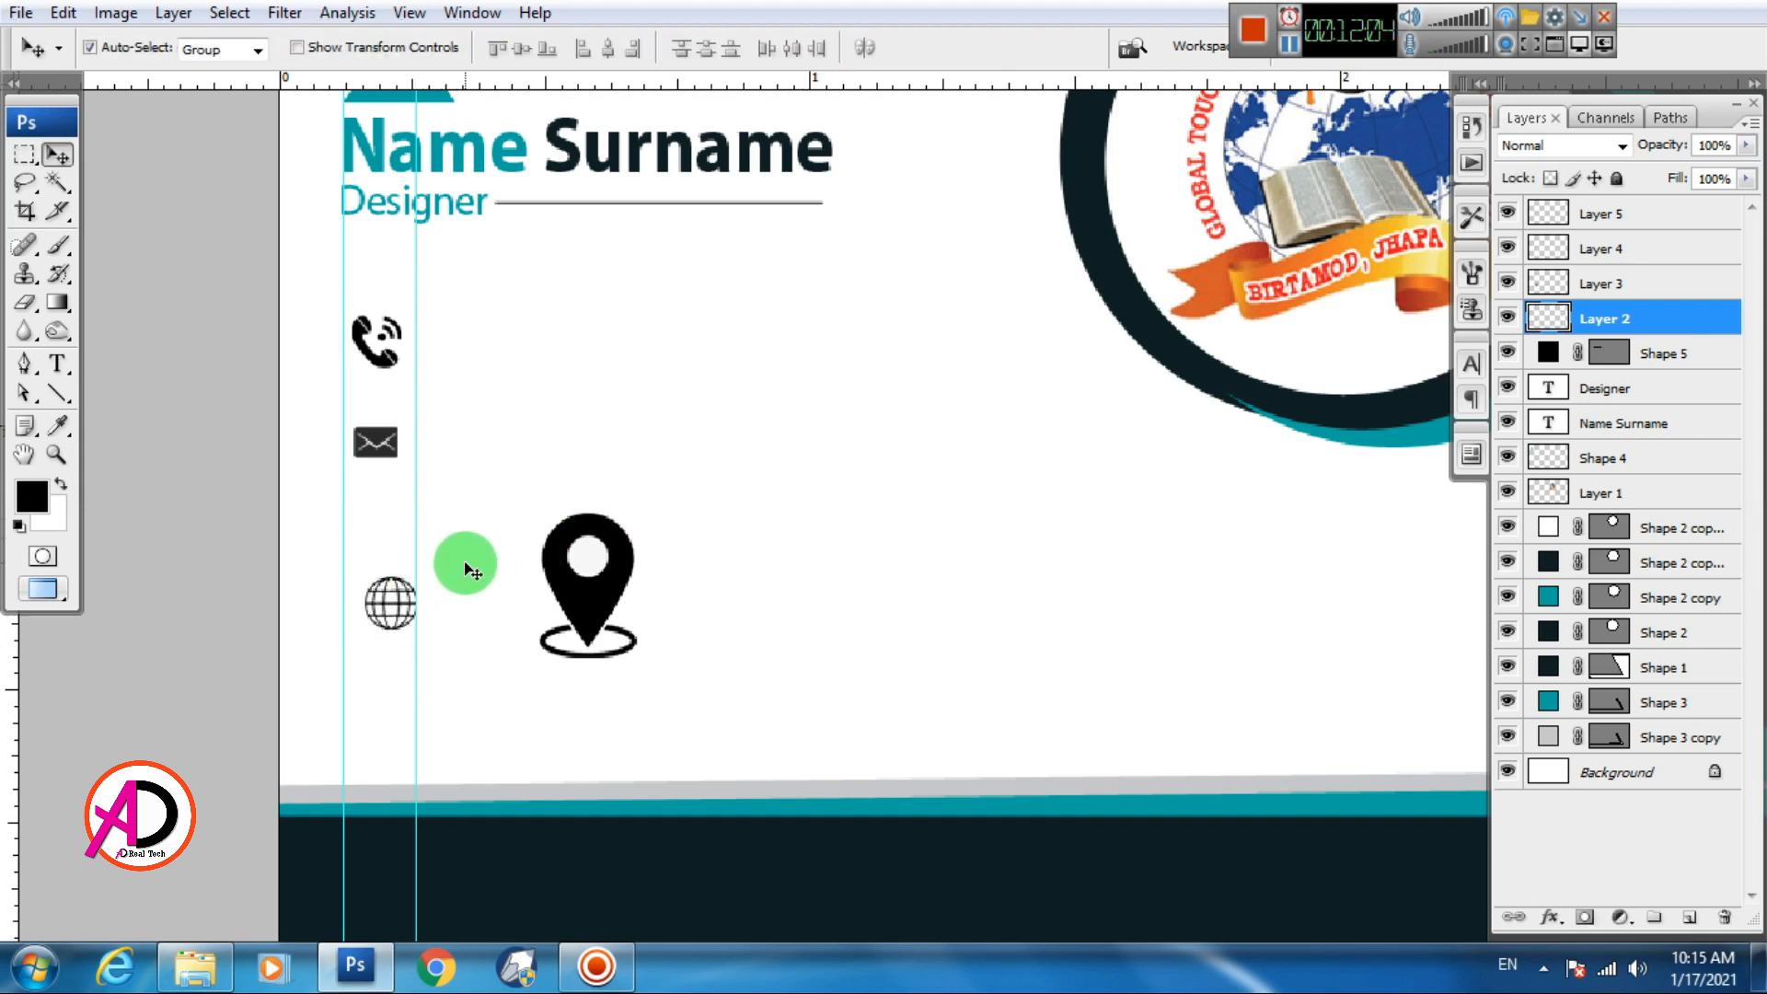
left_click_drag(387, 612, 372, 670)
key("ctrl+z")
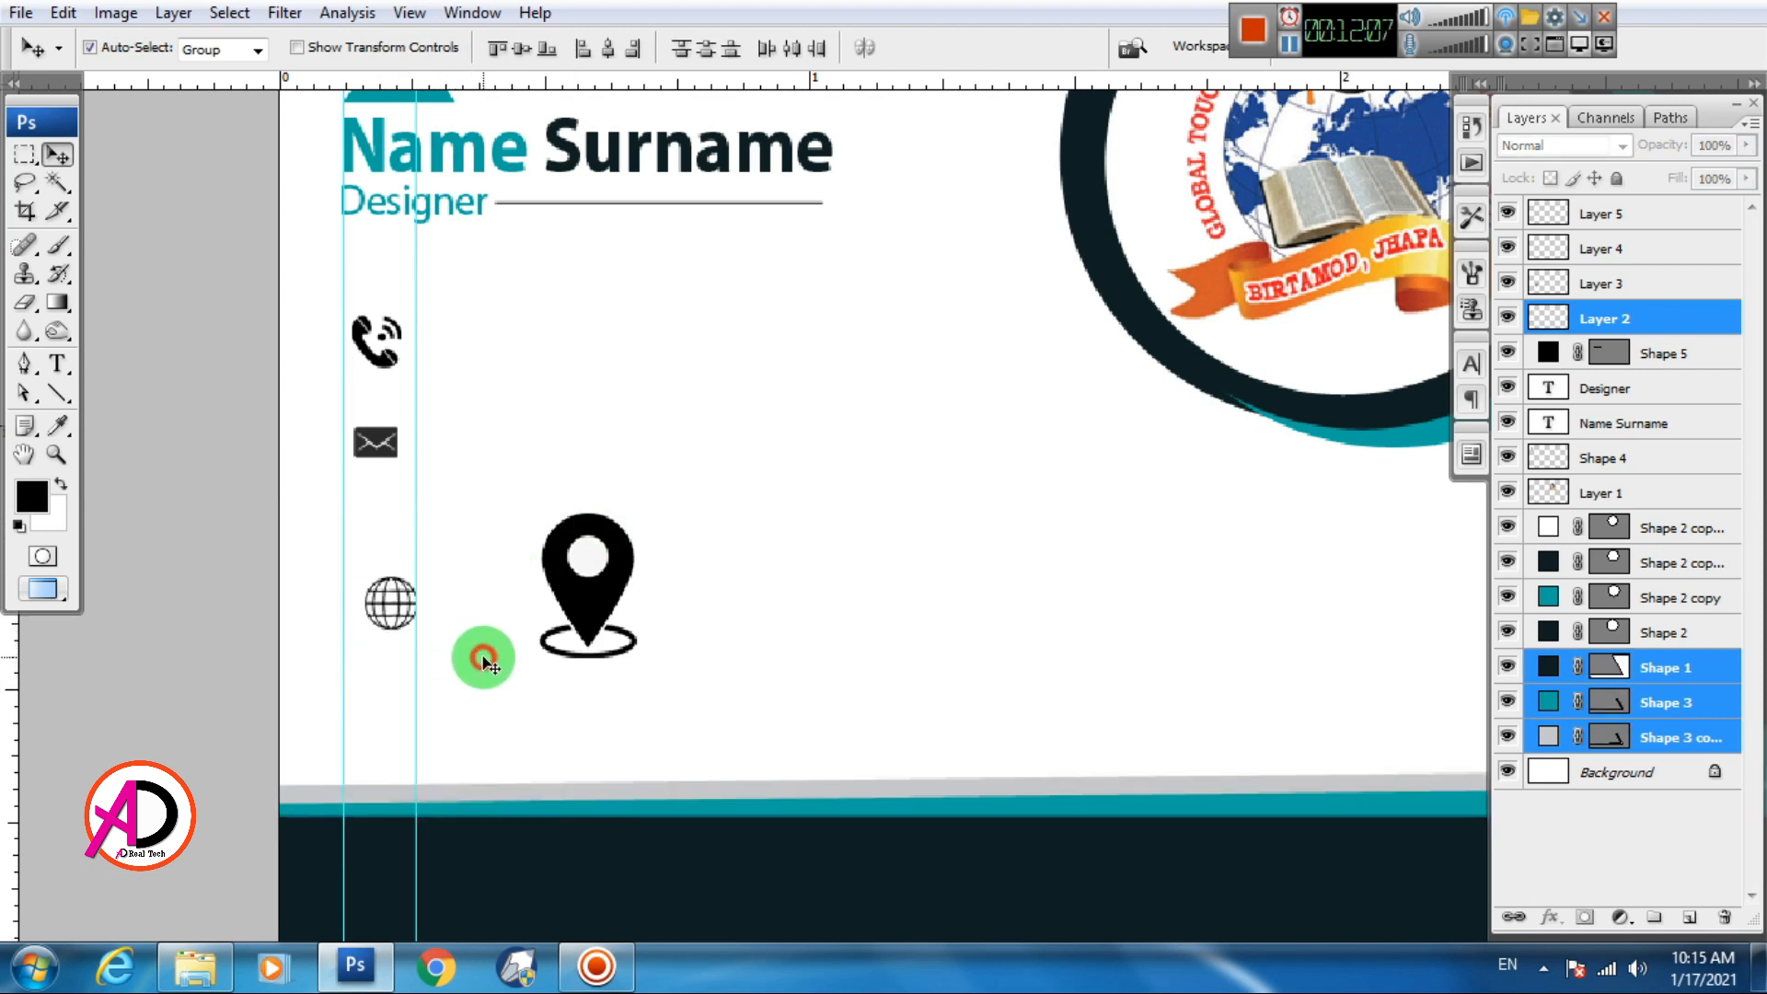
left_click(477, 655)
left_click(405, 614)
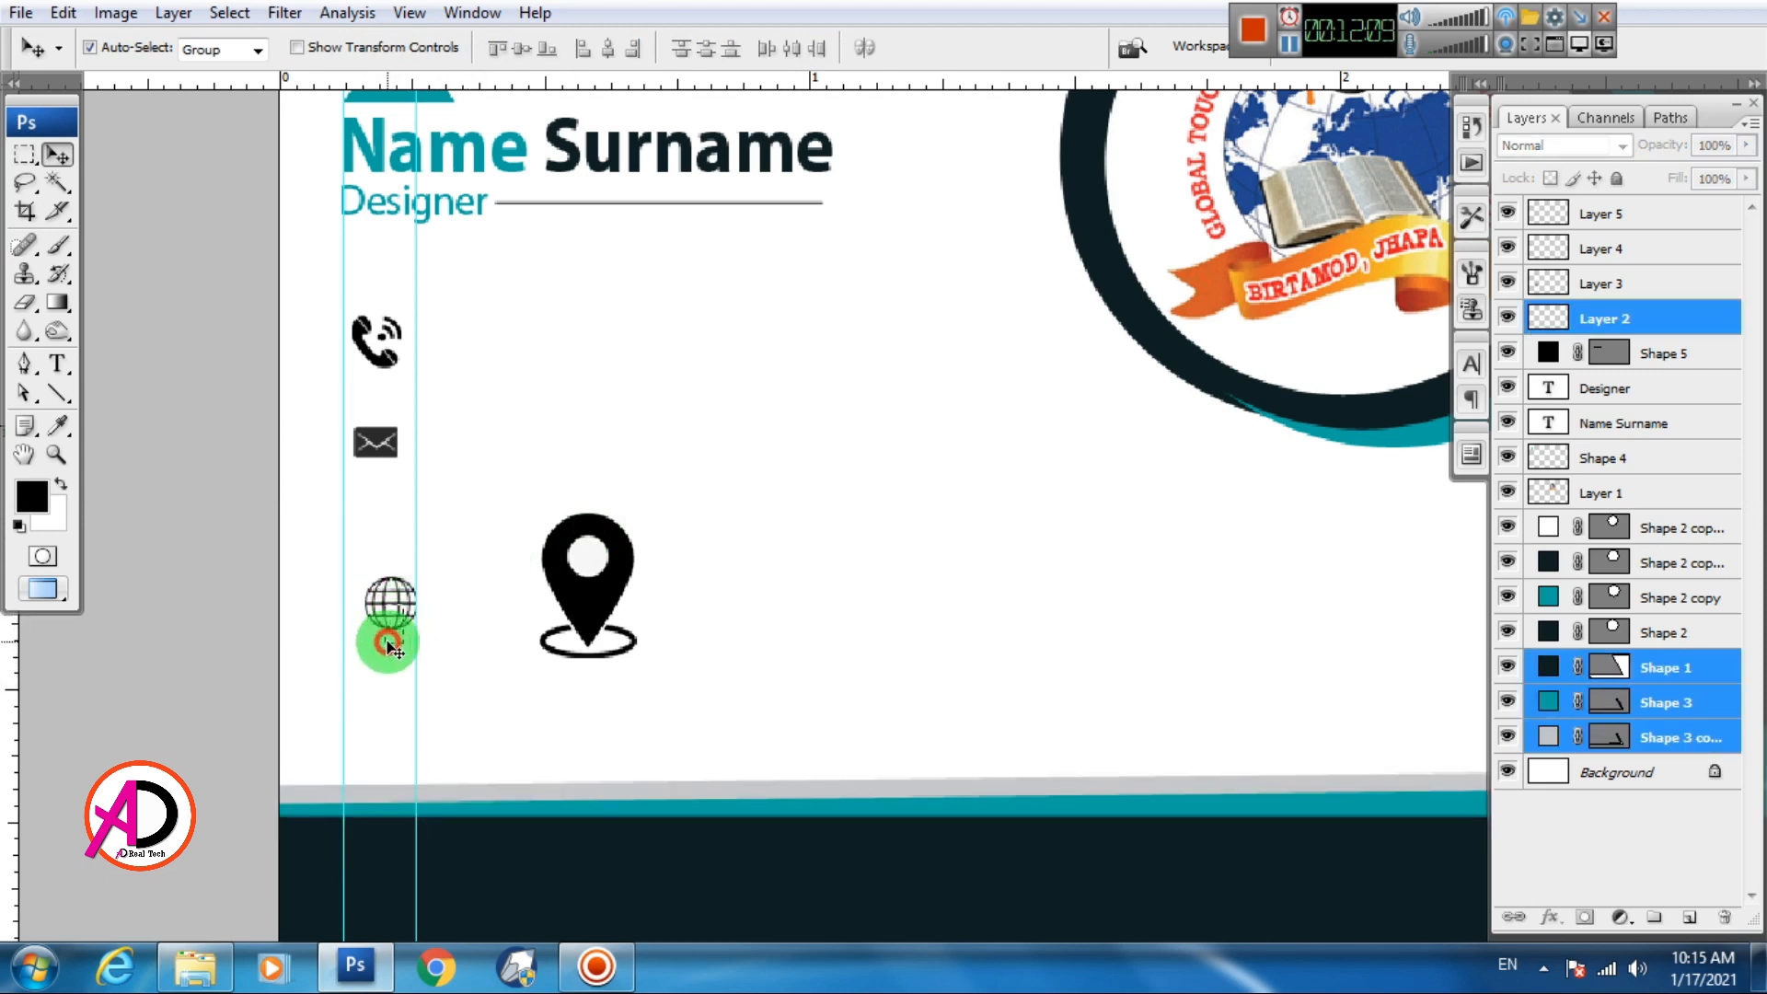
left_click(438, 641)
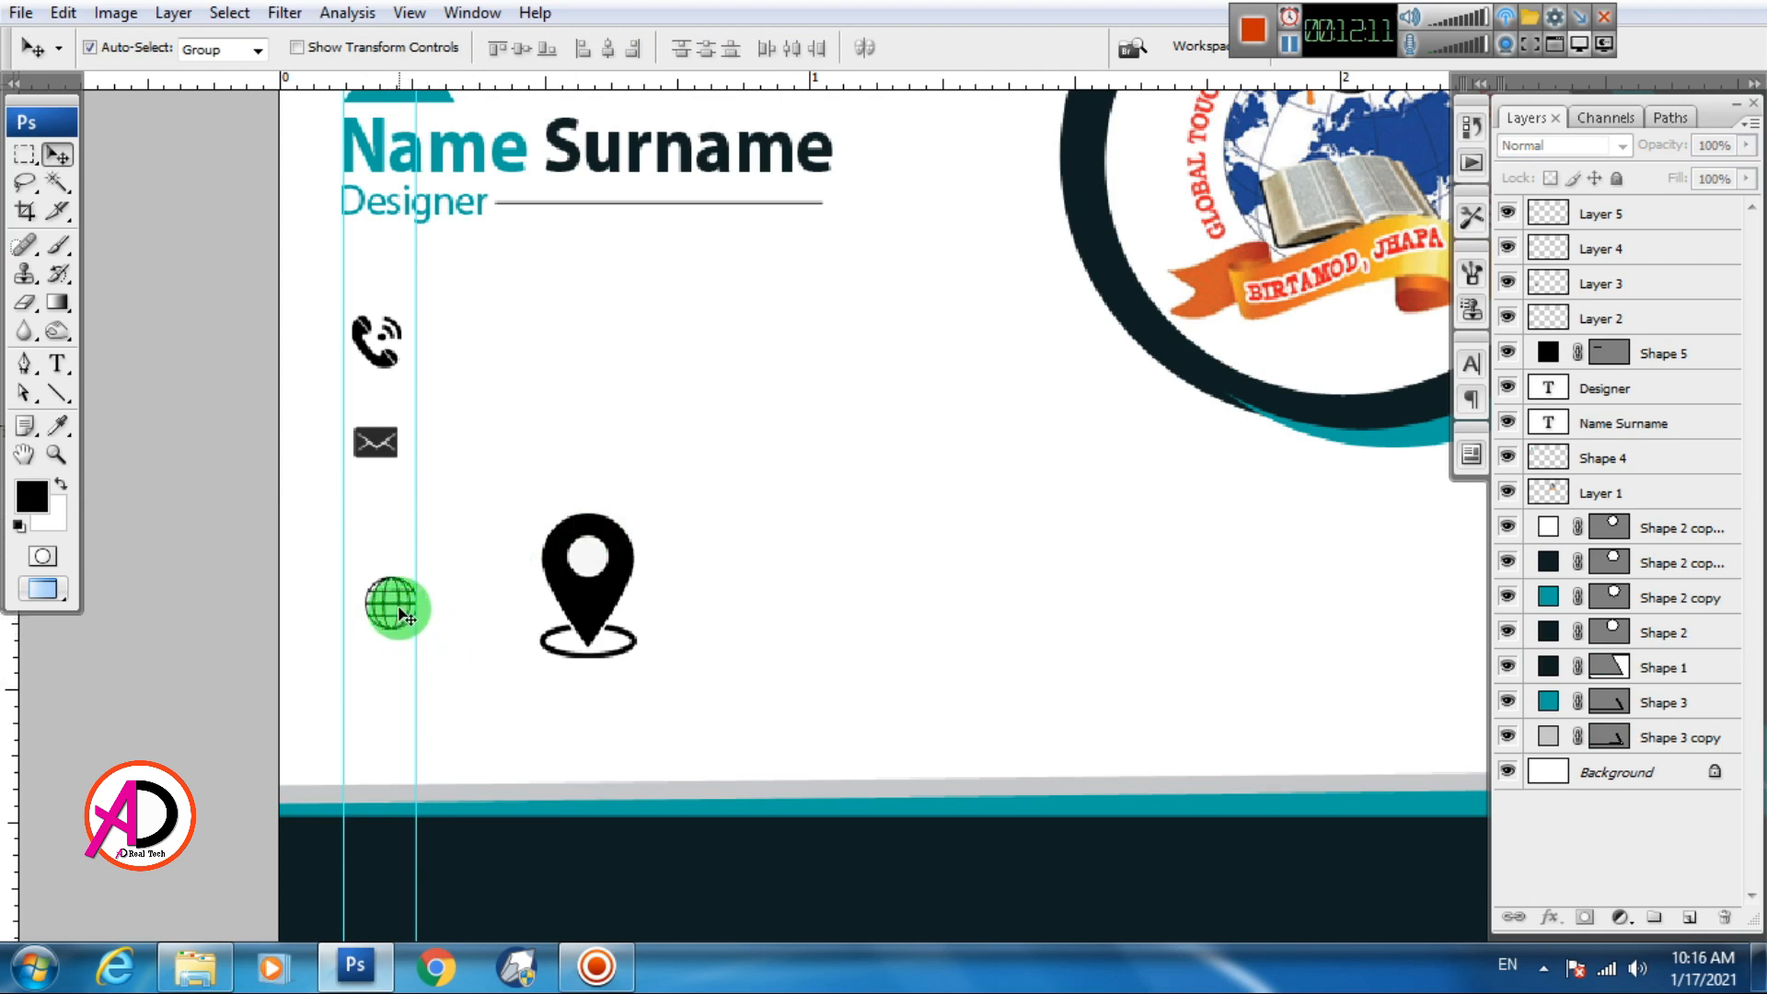
left_click_drag(402, 614, 382, 690)
Move the envelope below the phone and shift the phone down the guide column
left_click_drag(379, 446, 380, 570)
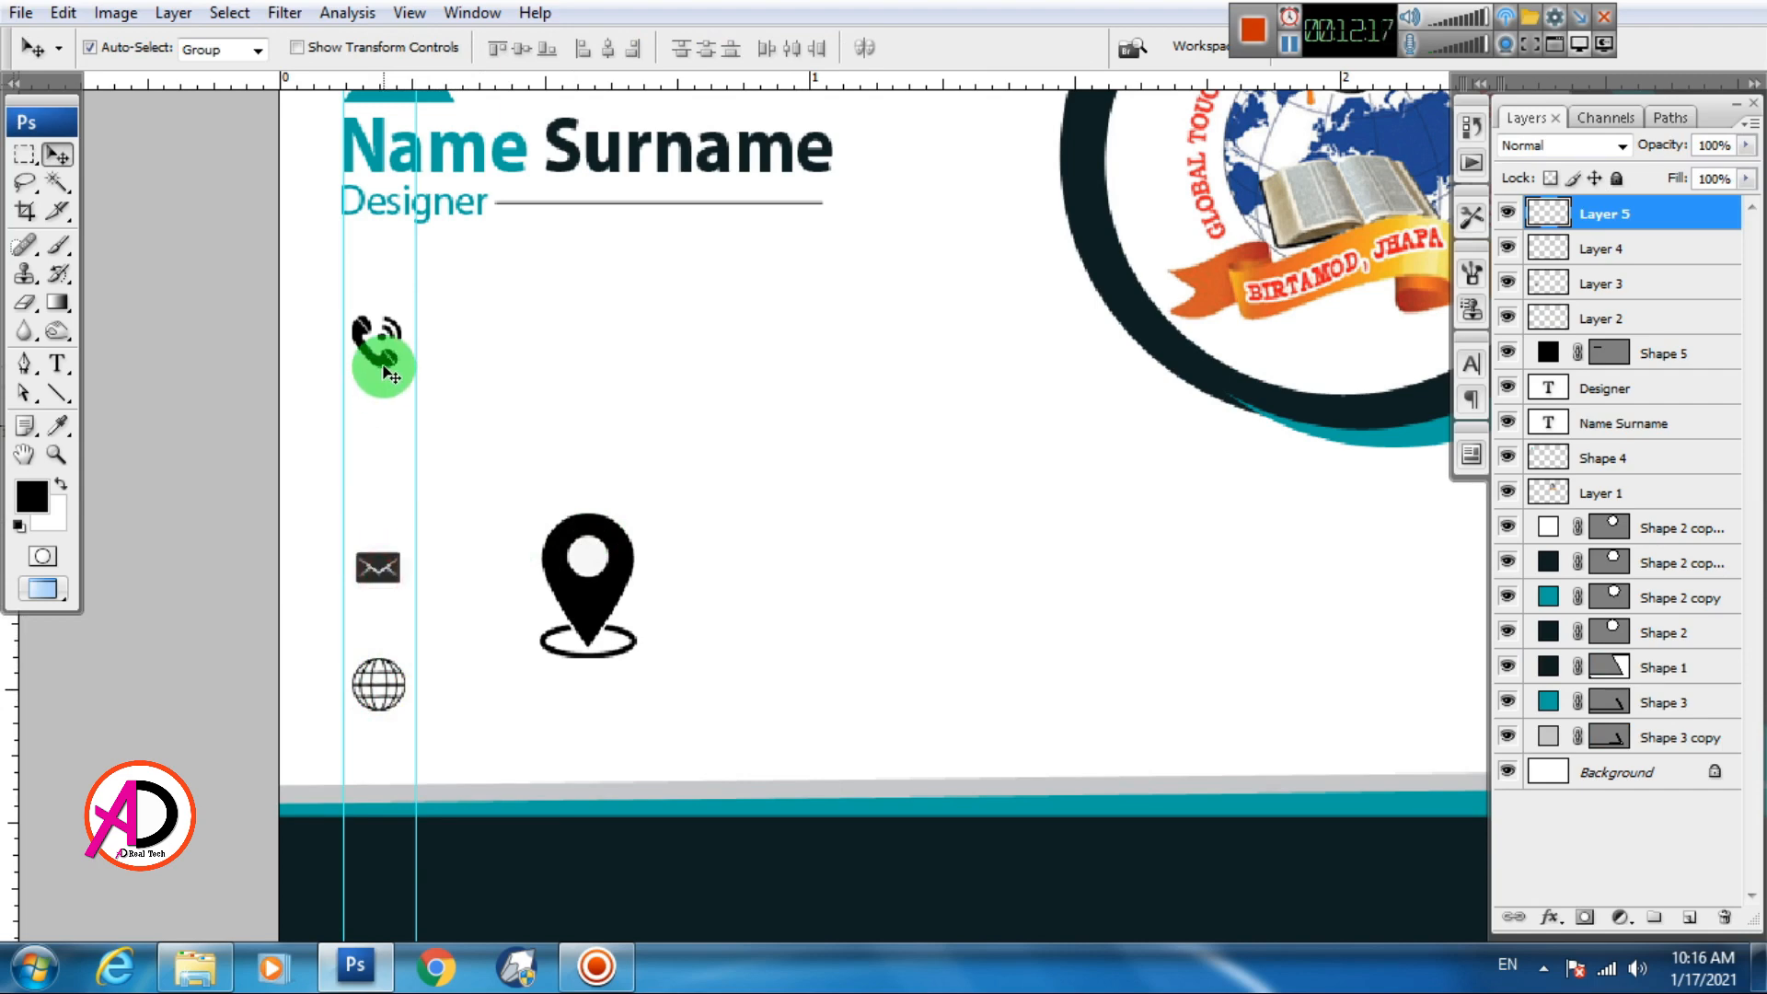
left_click_drag(387, 373, 387, 460)
scroll(468, 502, "down", 5)
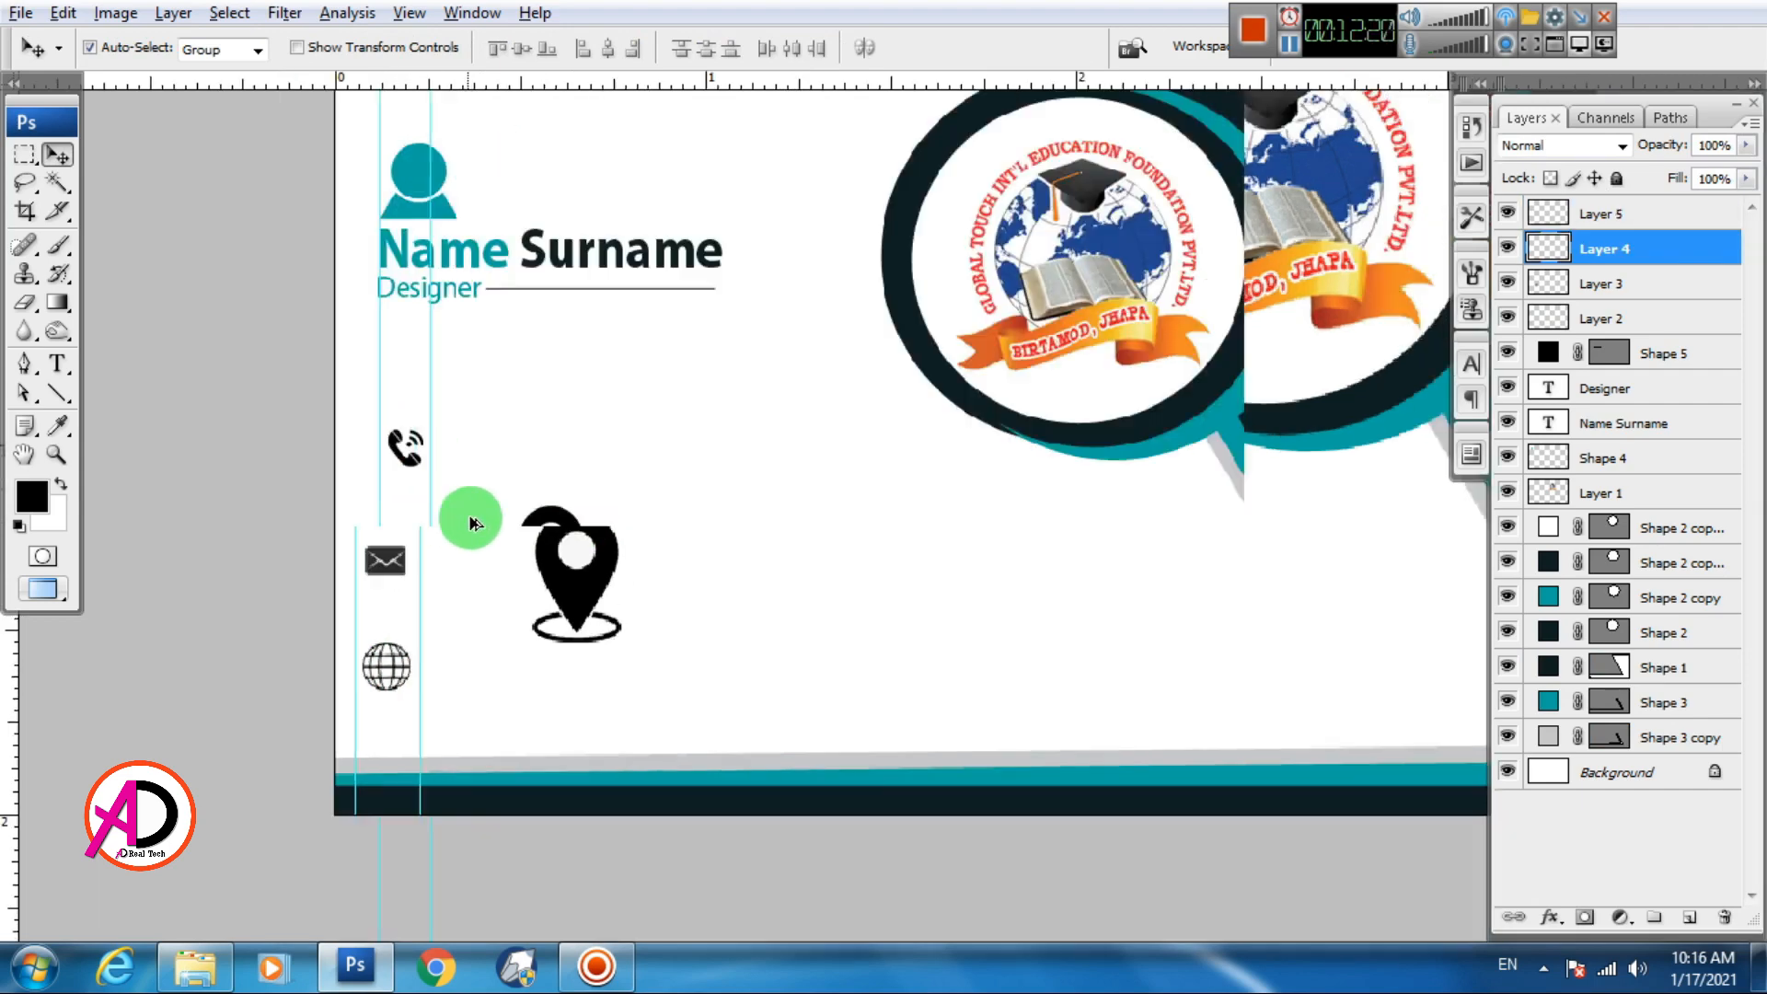
Move the location pin onto the dark bottom band and scale it to 42.1%
scroll(515, 545, "up", 3)
left_click_drag(651, 630, 683, 460)
left_click_drag(566, 401, 416, 615)
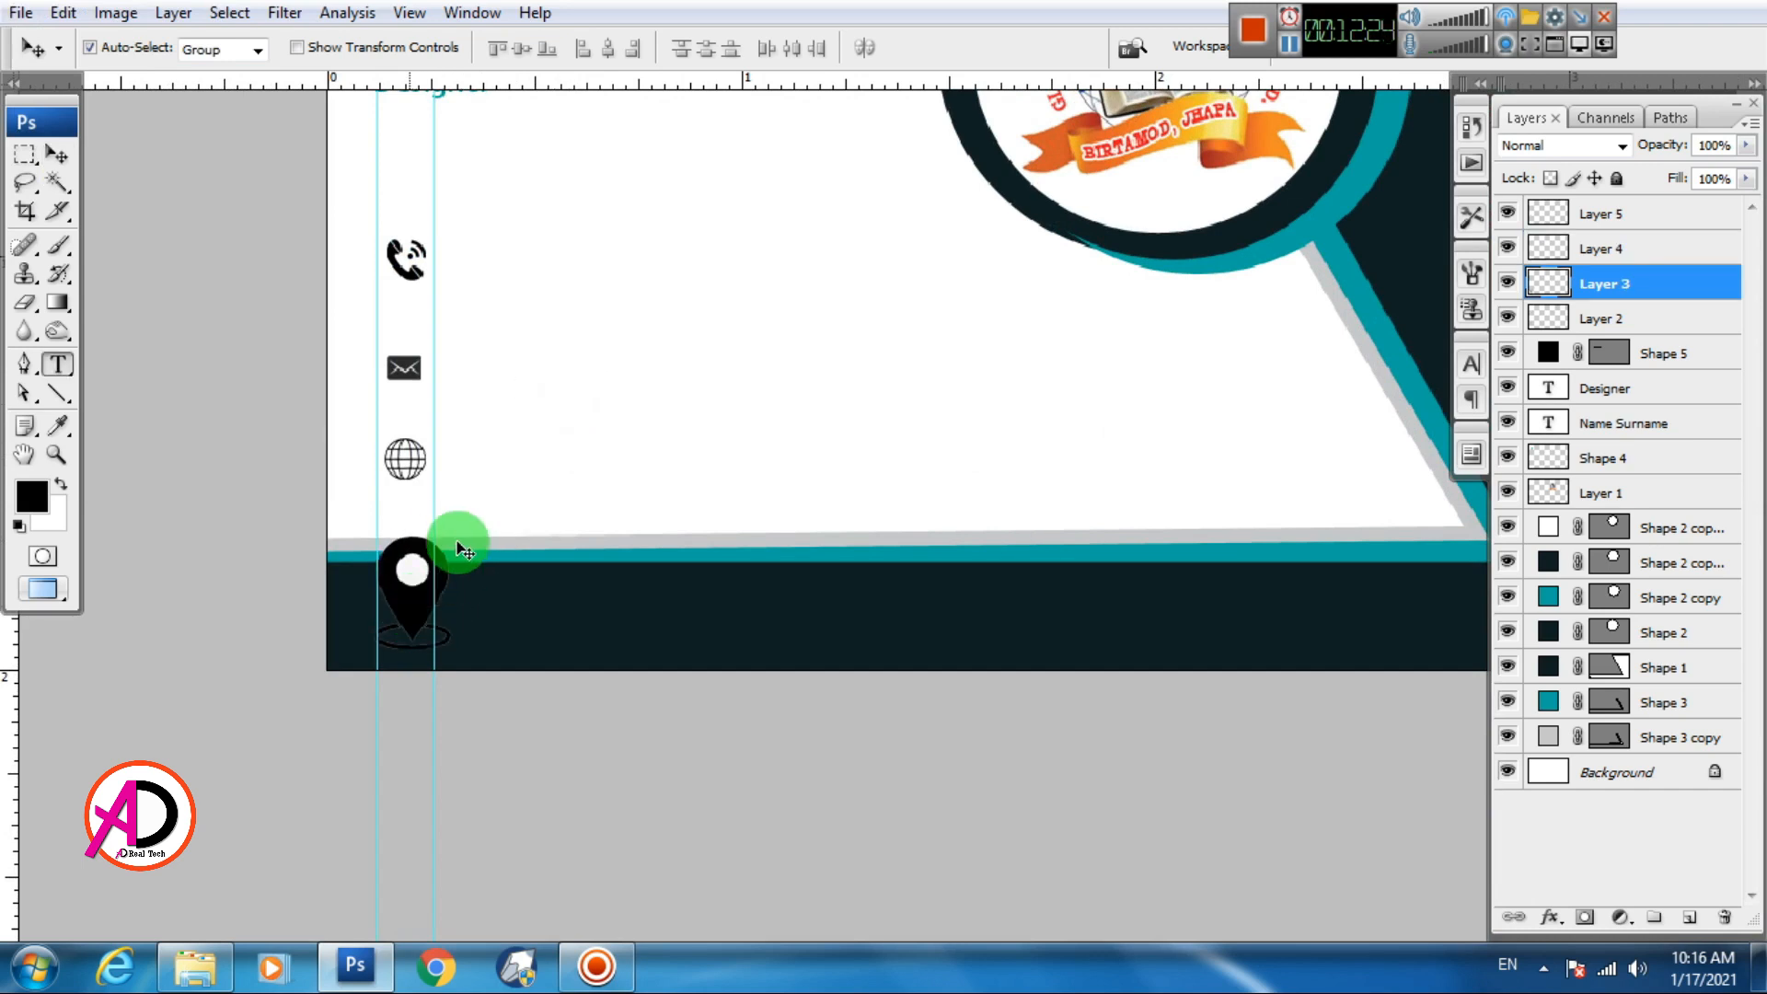
key("t")
key("ctrl+t")
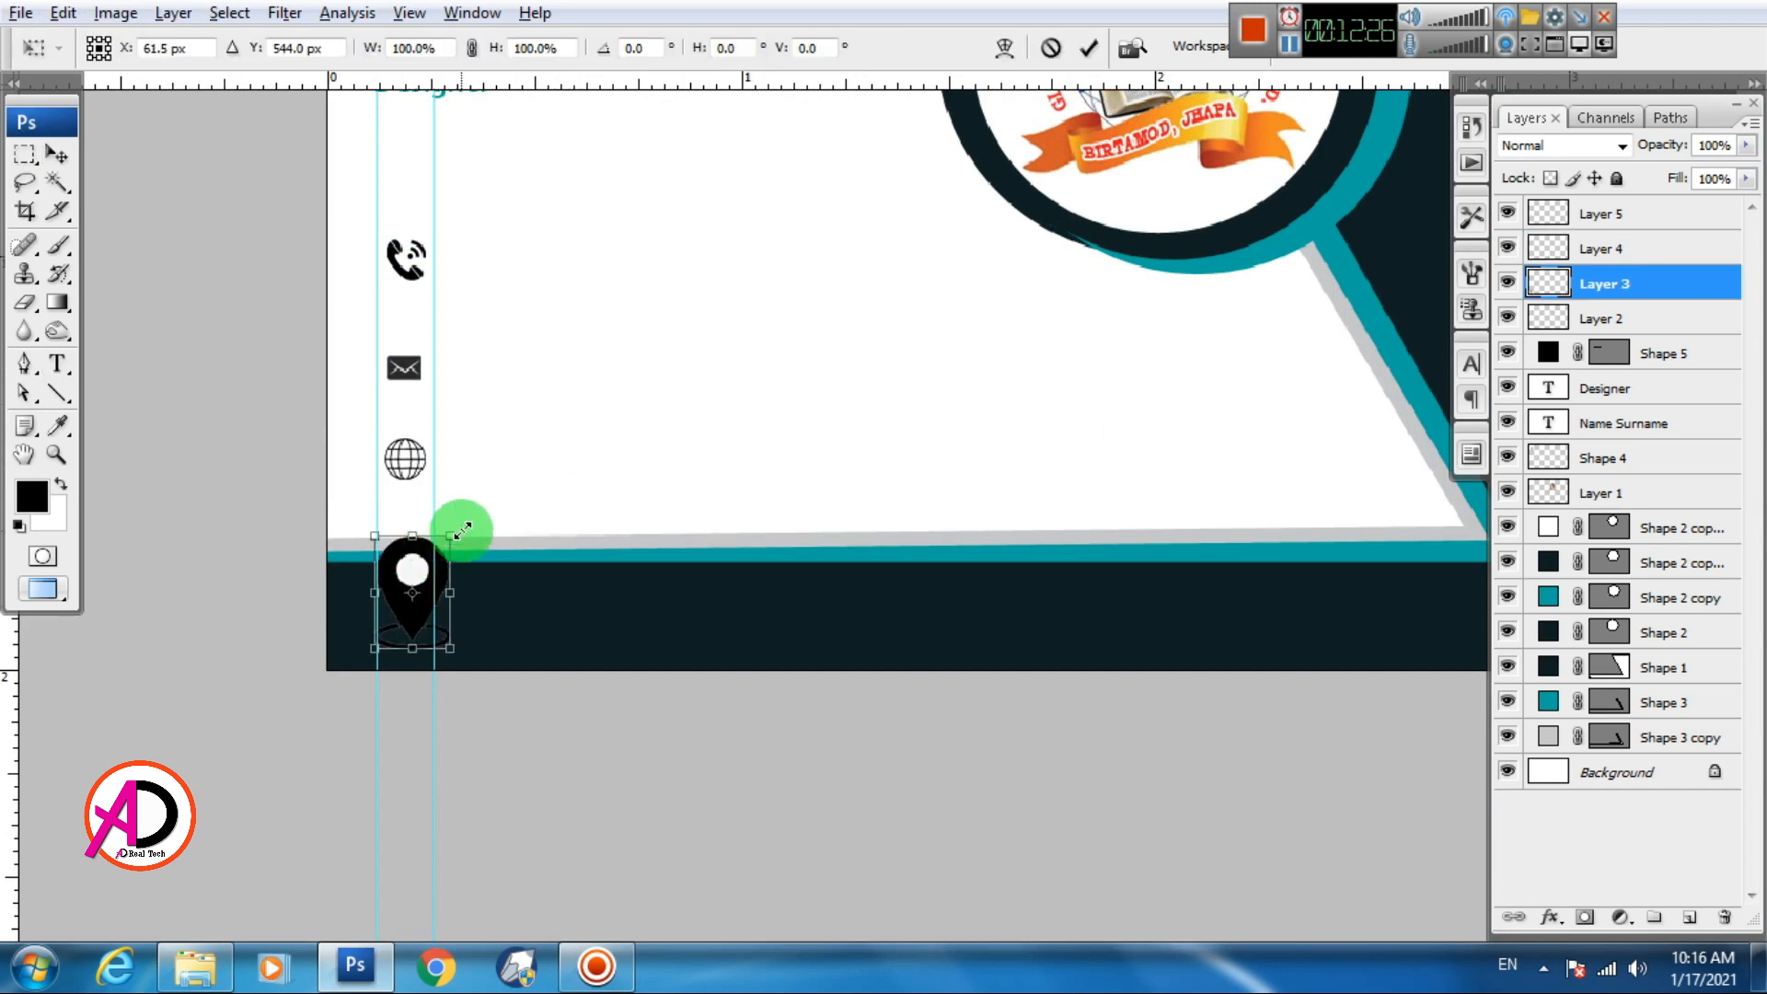
left_click_drag(462, 530, 443, 563)
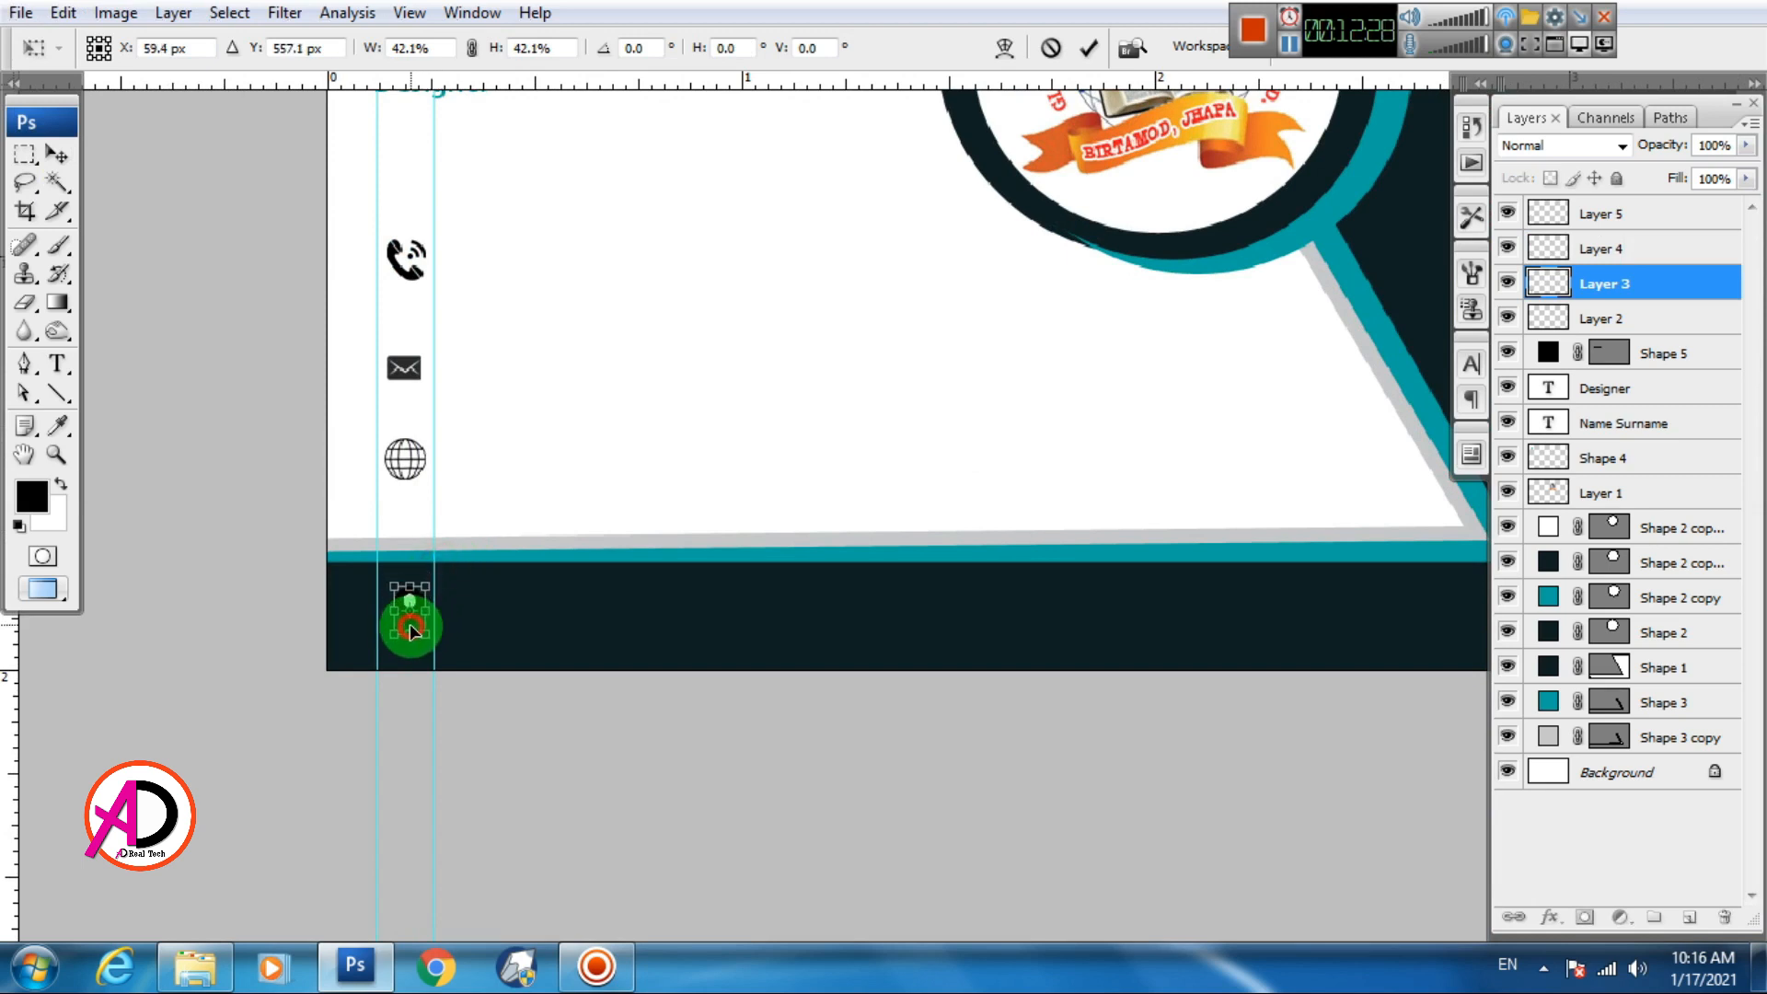
key("Return")
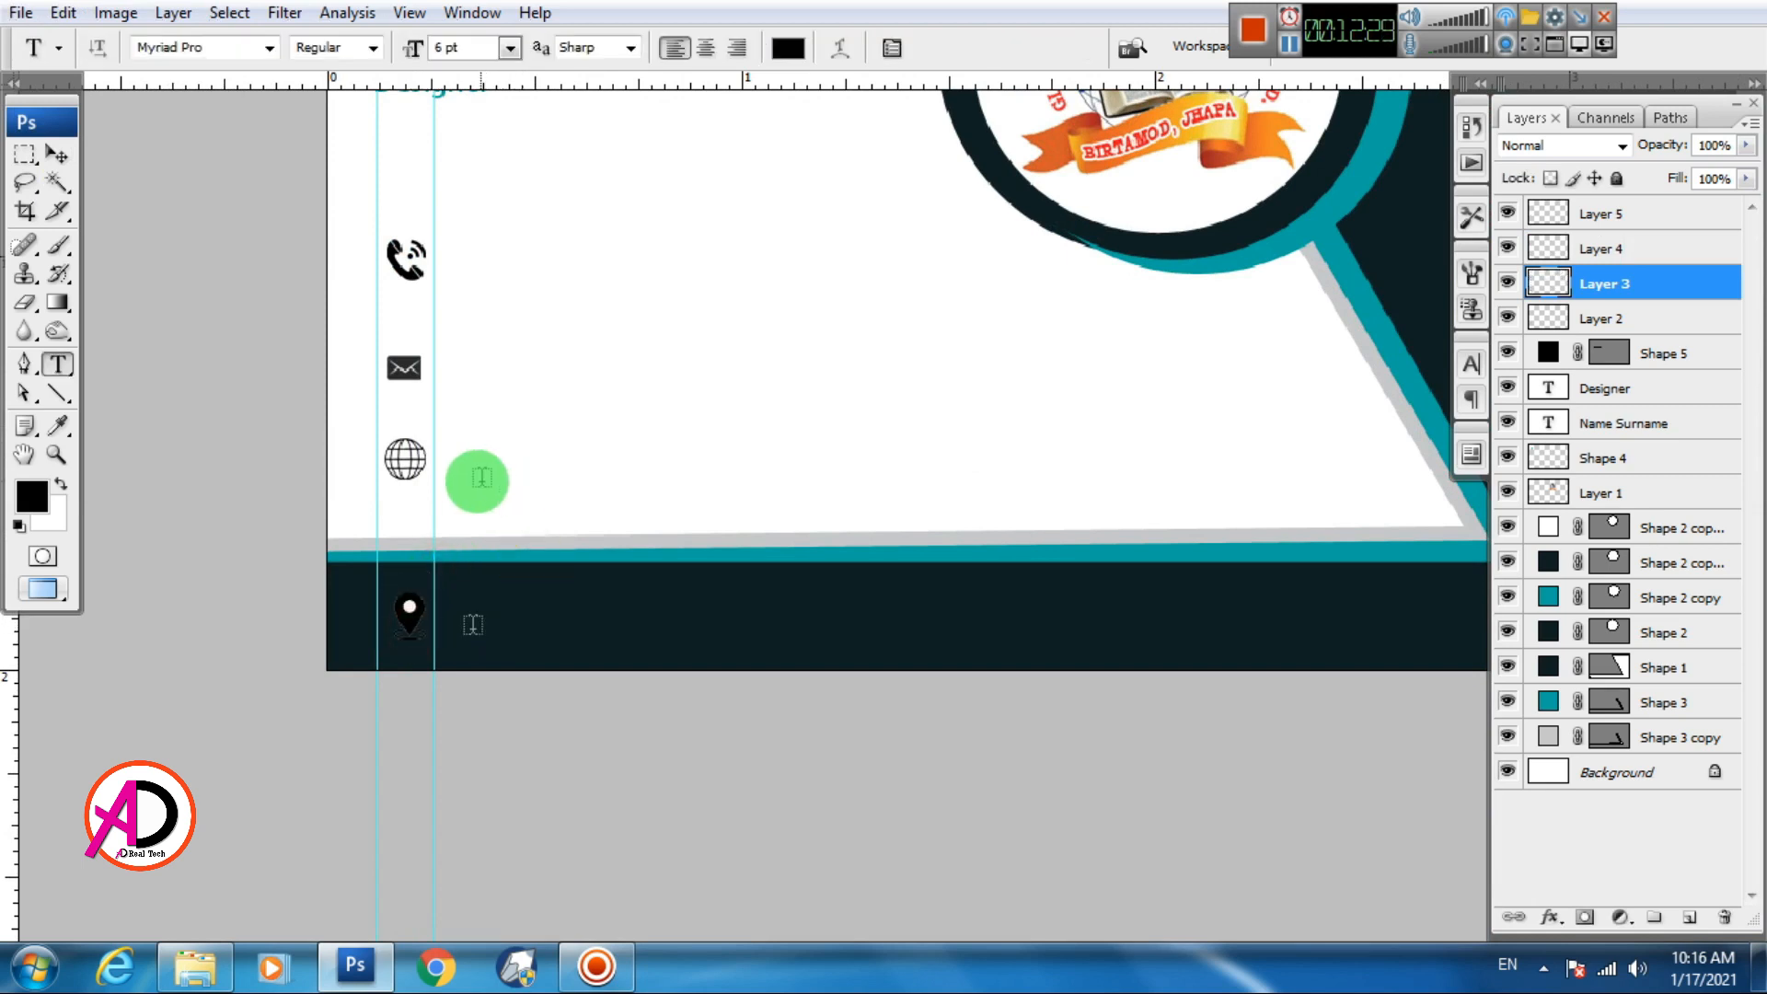
Select the Move tool and pick the phone icon's layer
left_click(57, 153)
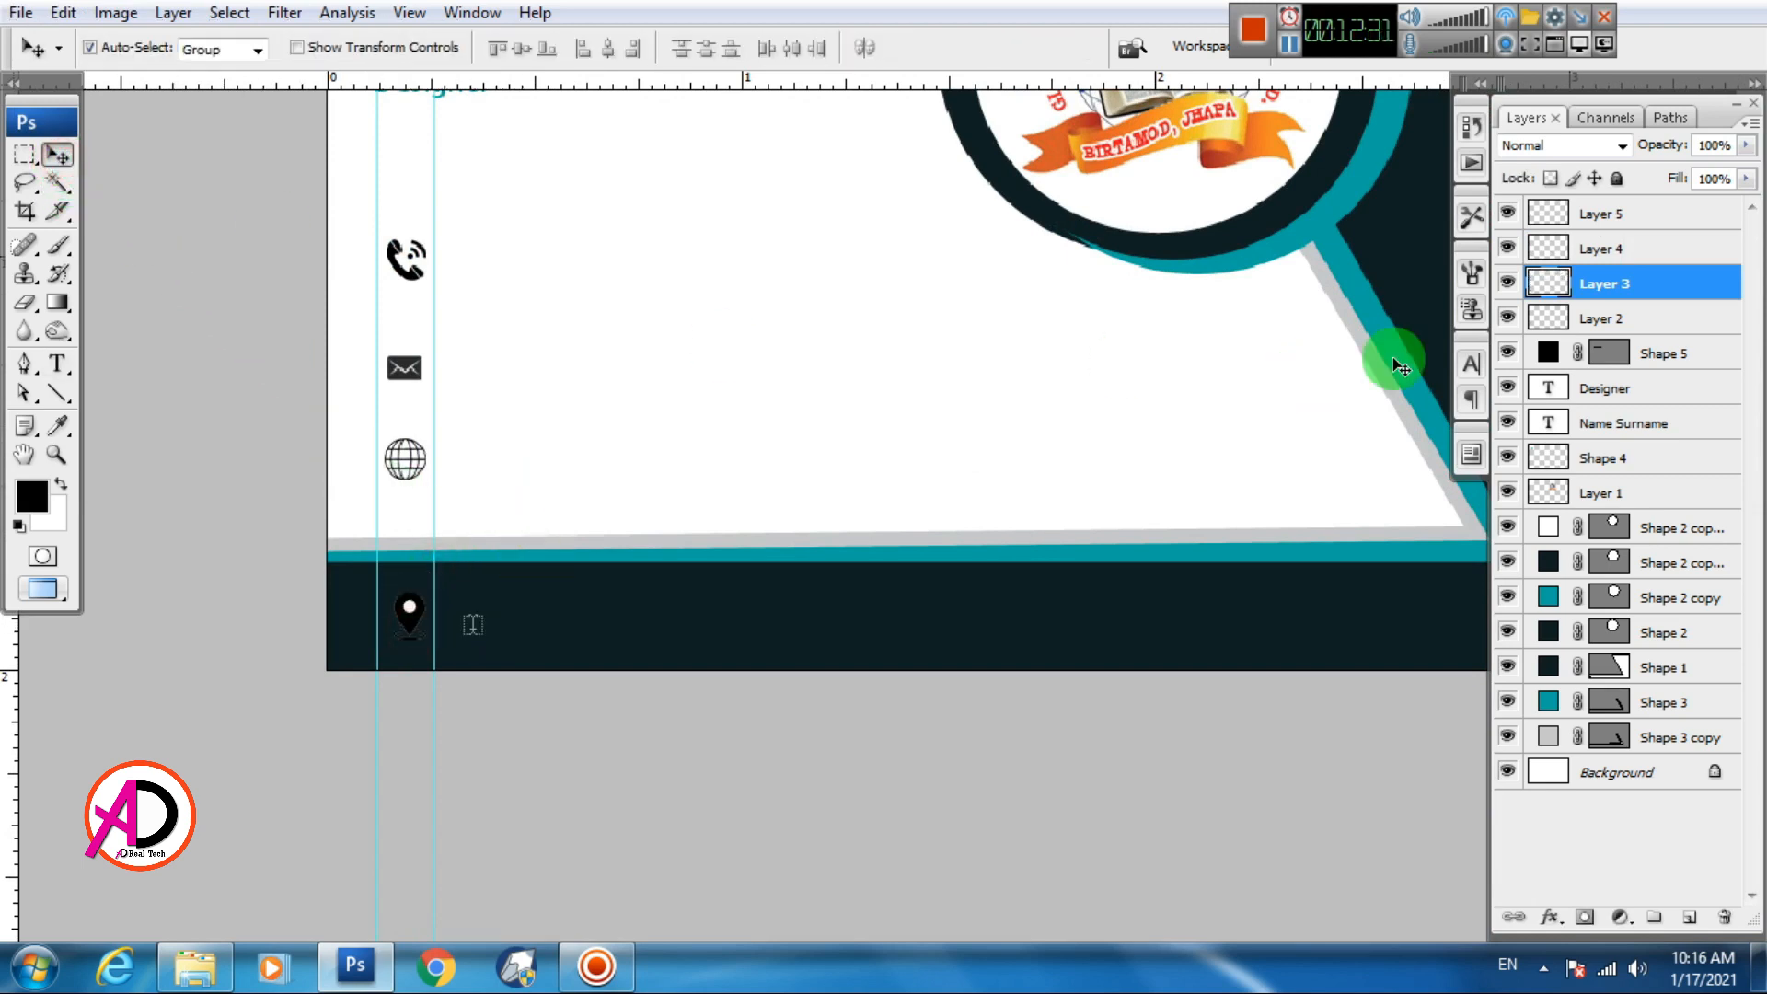
left_click(549, 561)
scroll(497, 441, "up", 2)
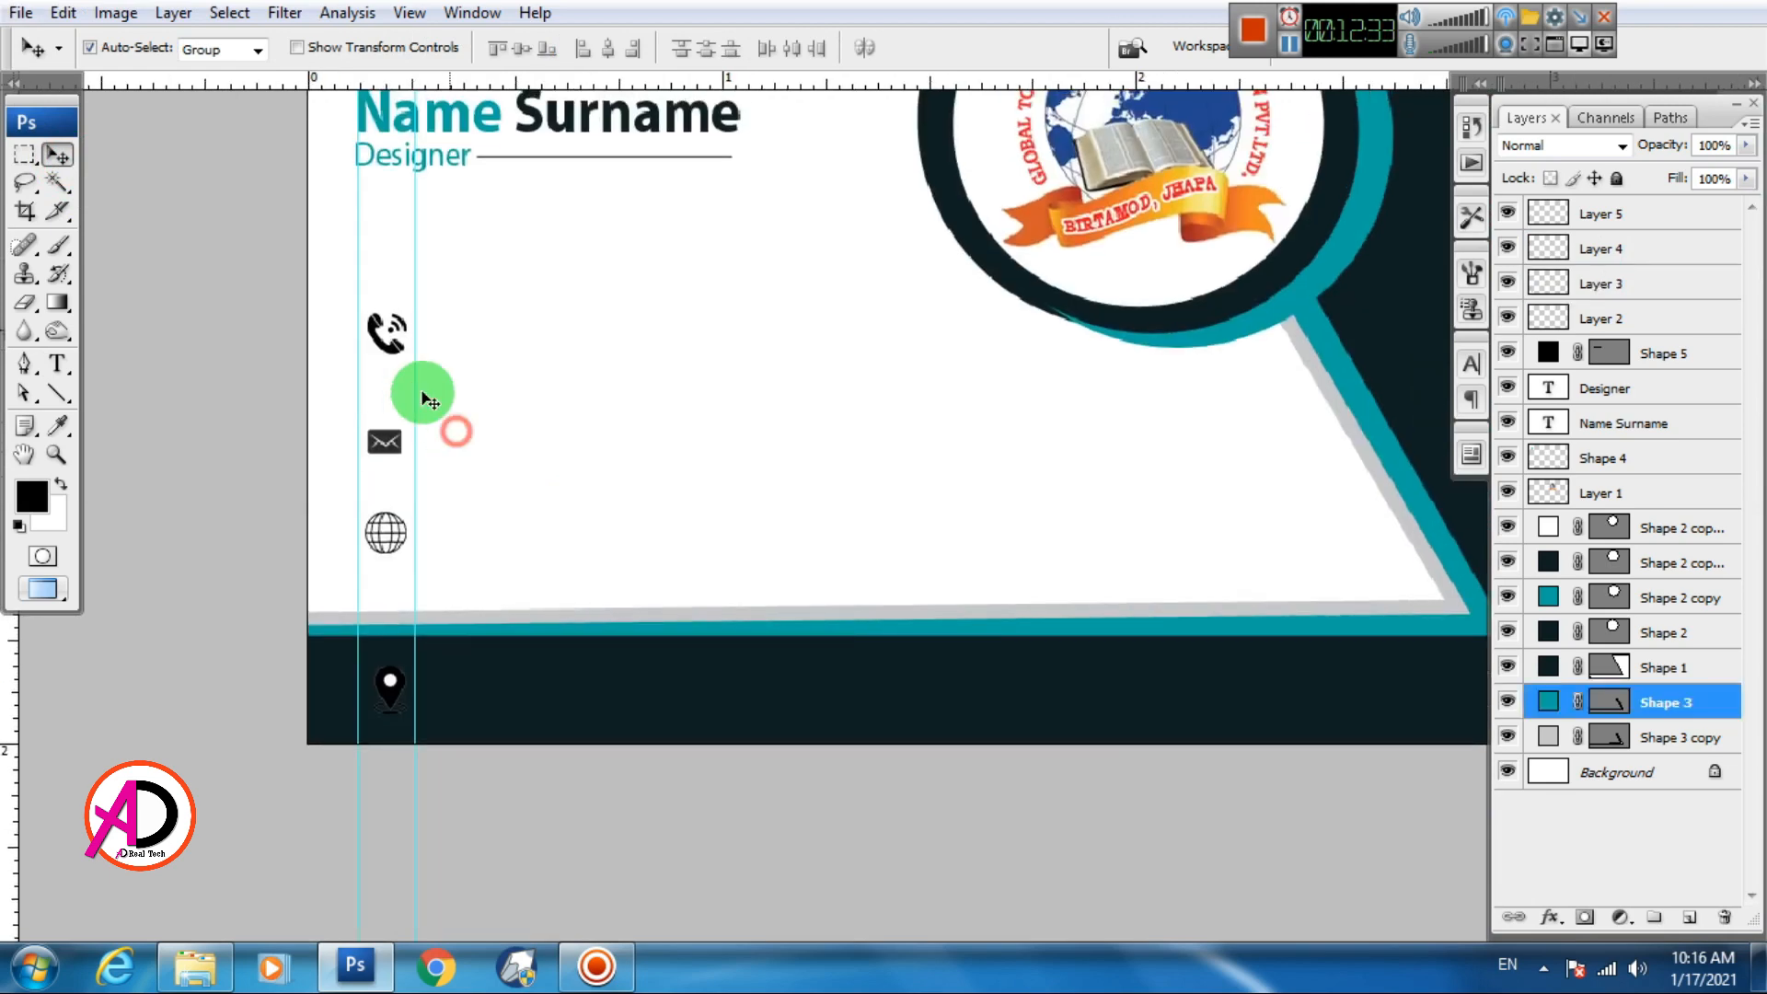
left_click(387, 335)
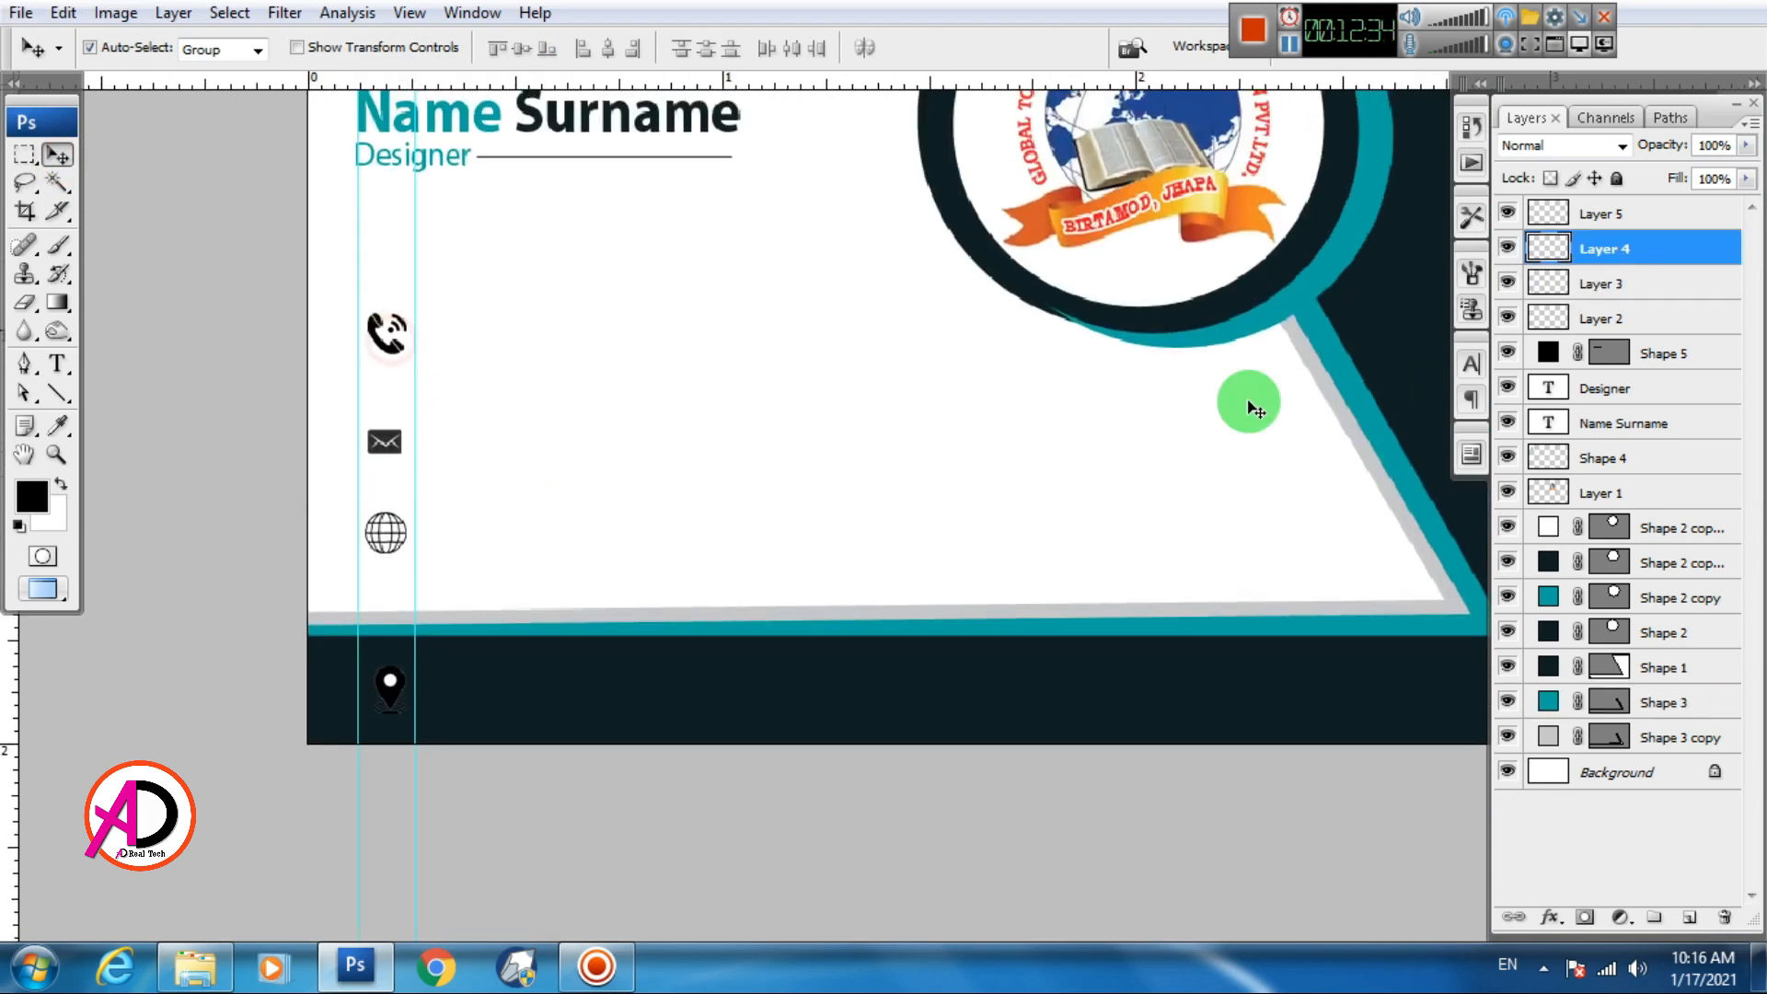
Give the phone icon a teal Color Overlay sampled from the teal stripe
double_click(1544, 250)
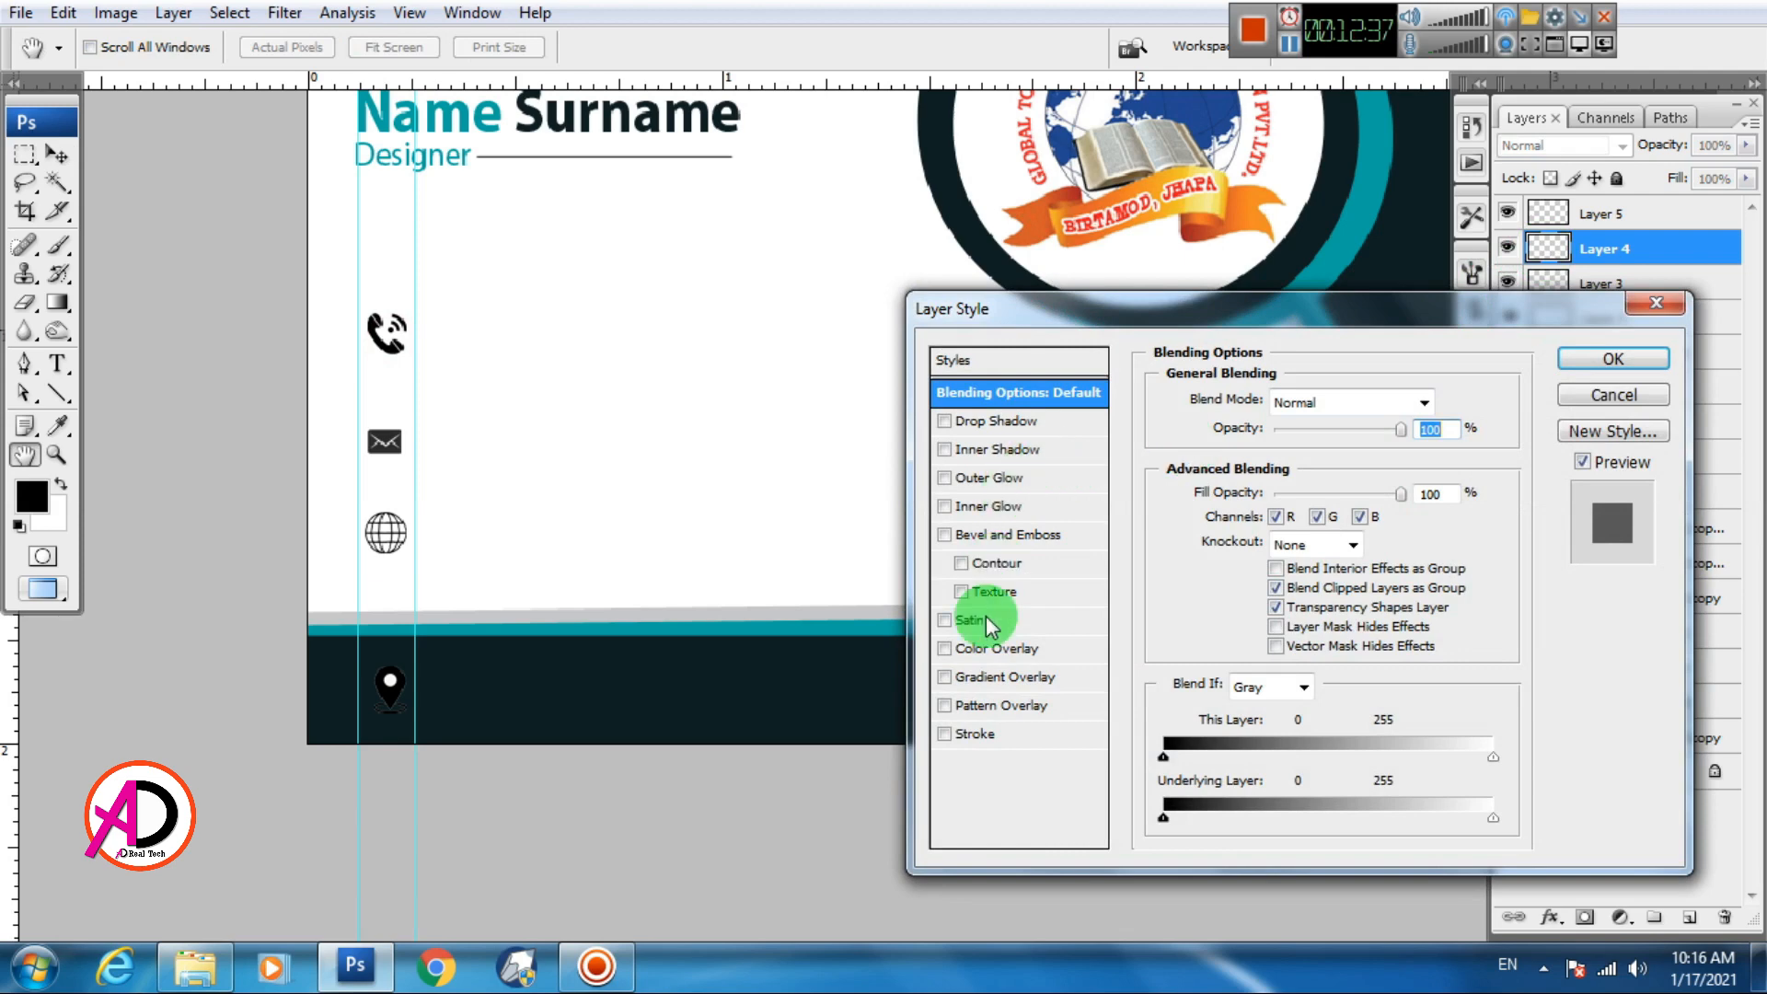
left_click(986, 650)
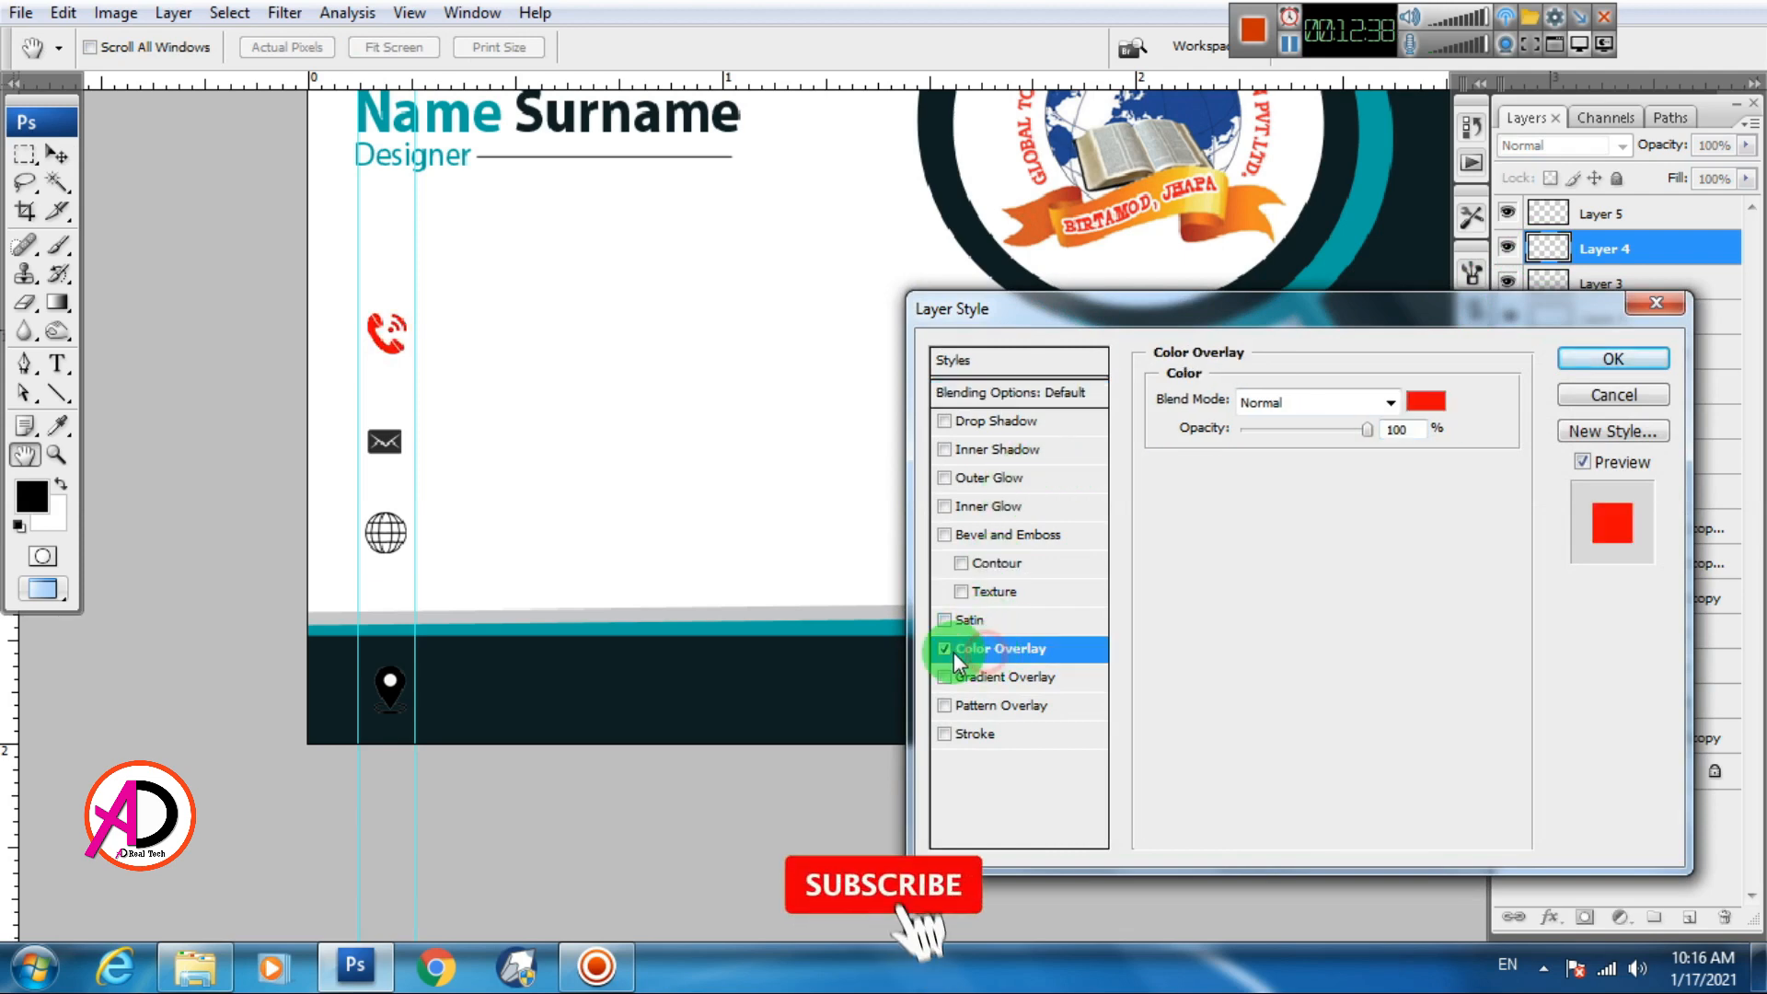
left_click(1426, 398)
left_click(839, 626)
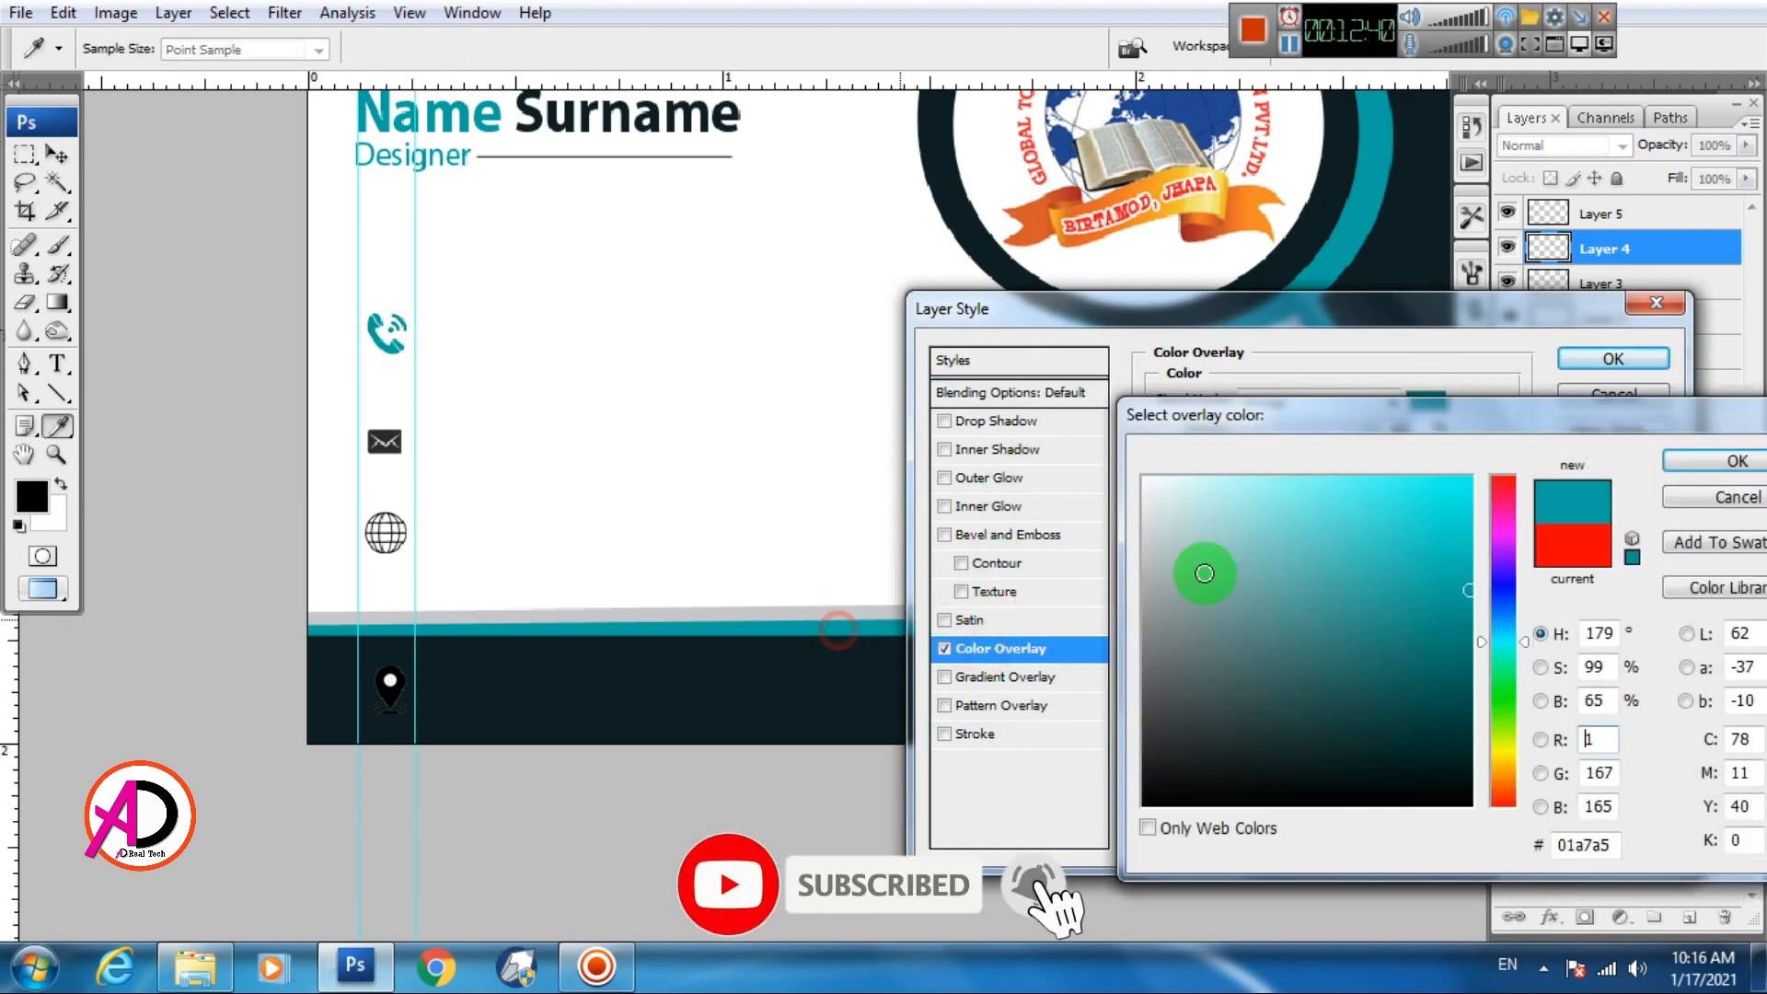
left_click(1718, 463)
left_click(1635, 358)
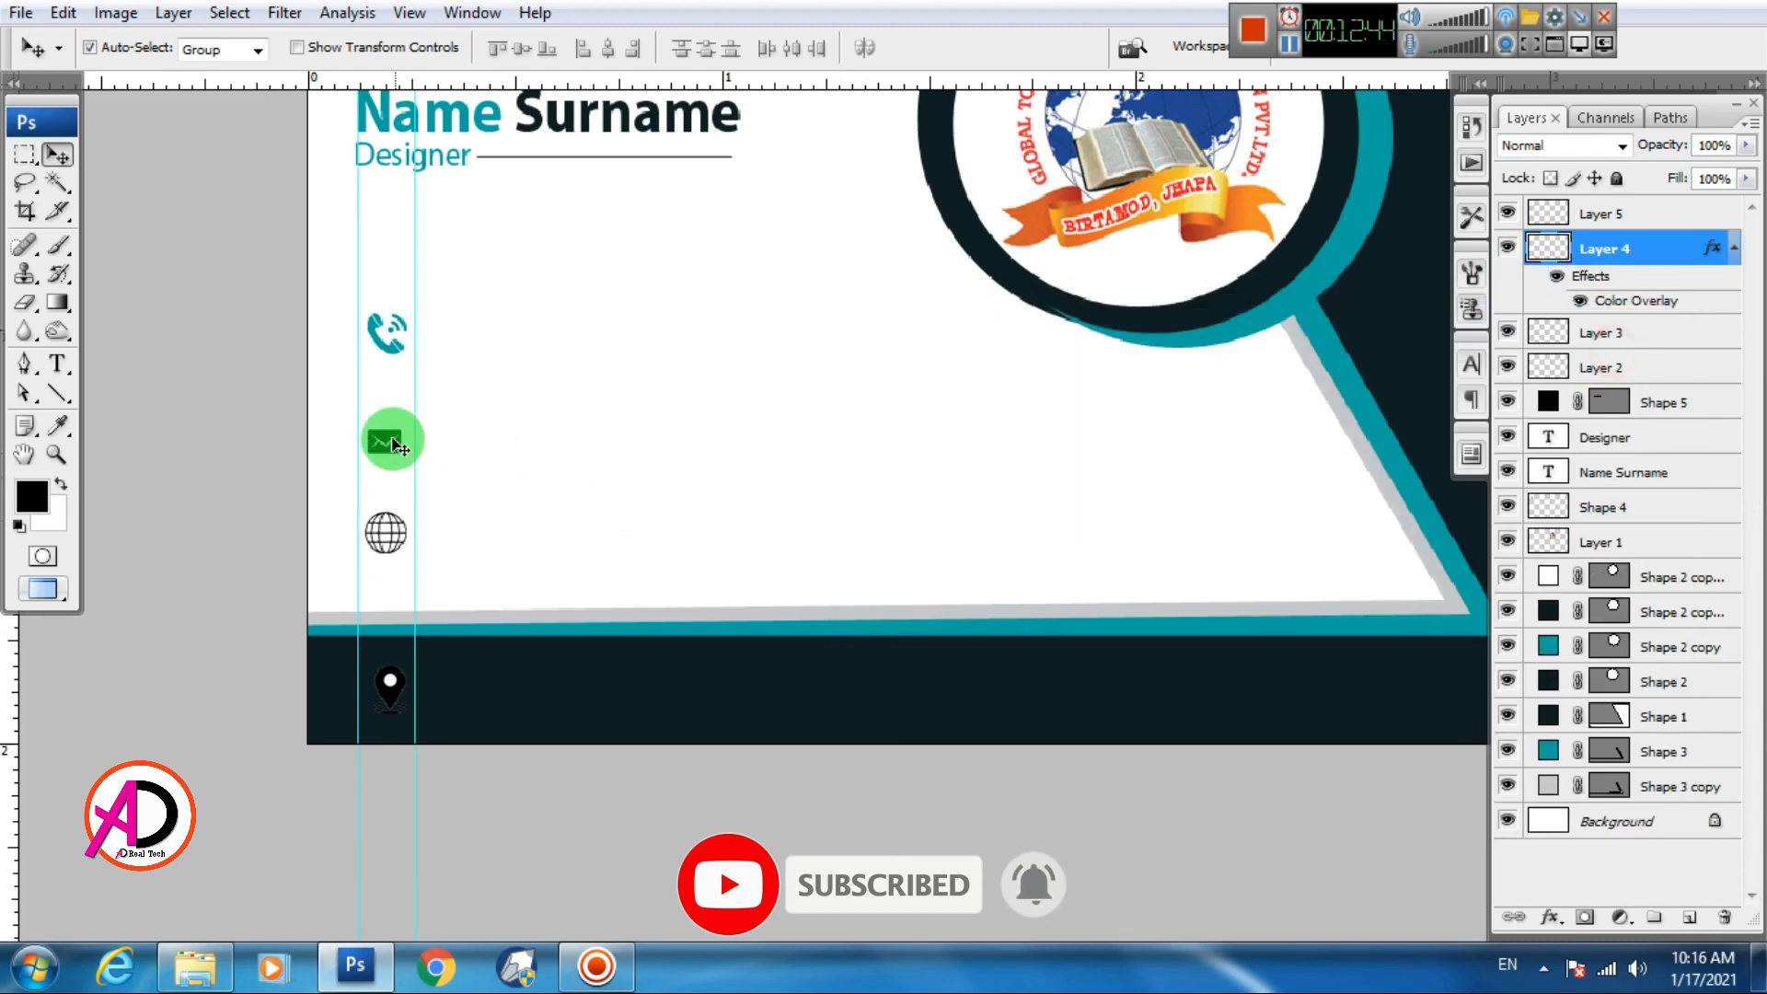
Add the same teal Color Overlay to the envelope icon
left_click(1543, 217)
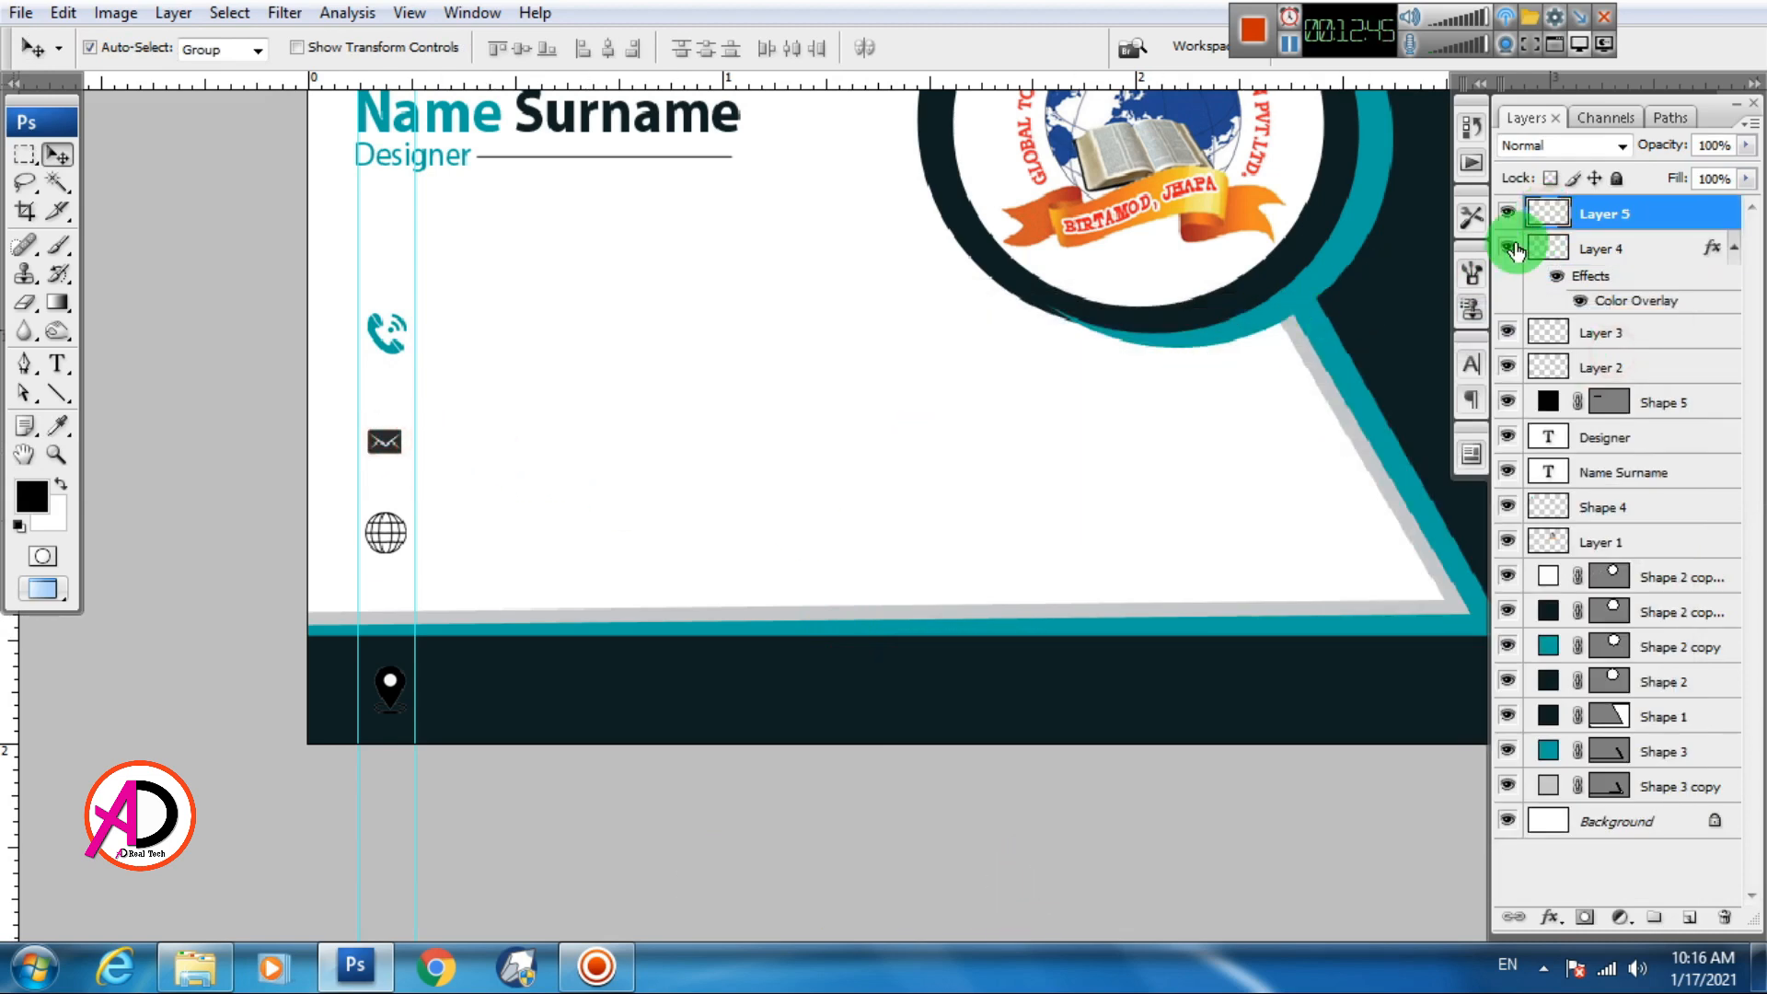
double_click(1514, 247)
left_click(992, 650)
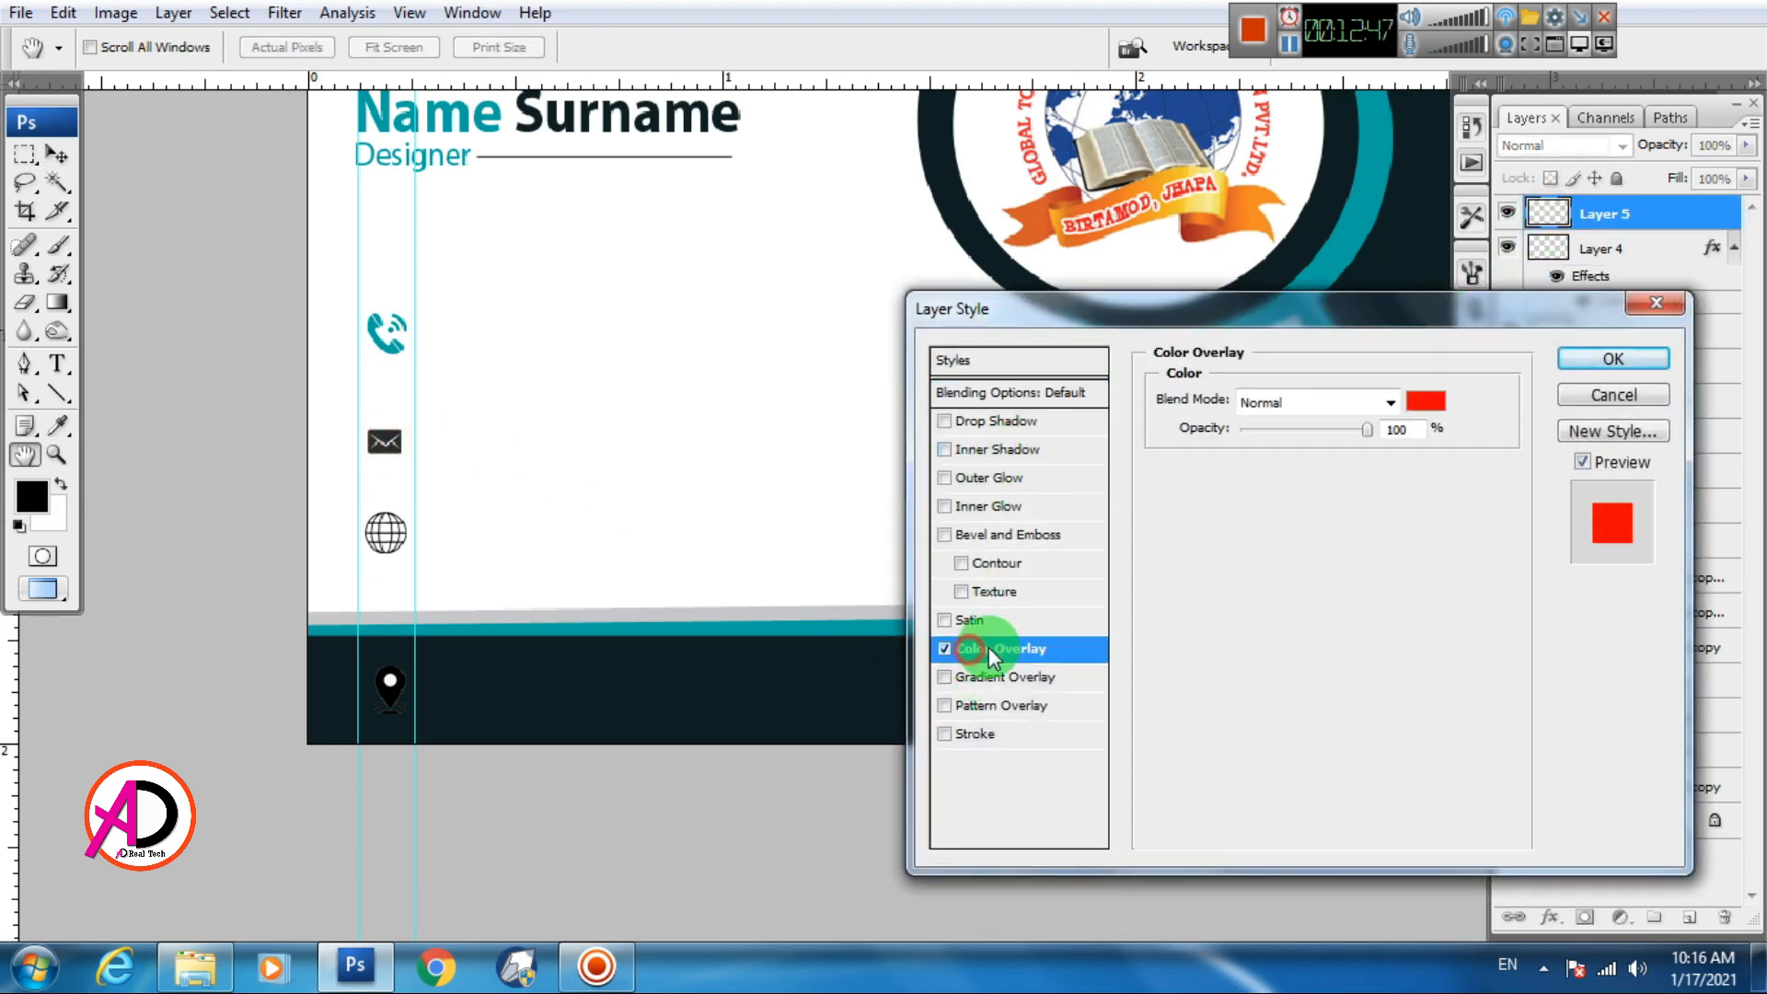
left_click(1426, 401)
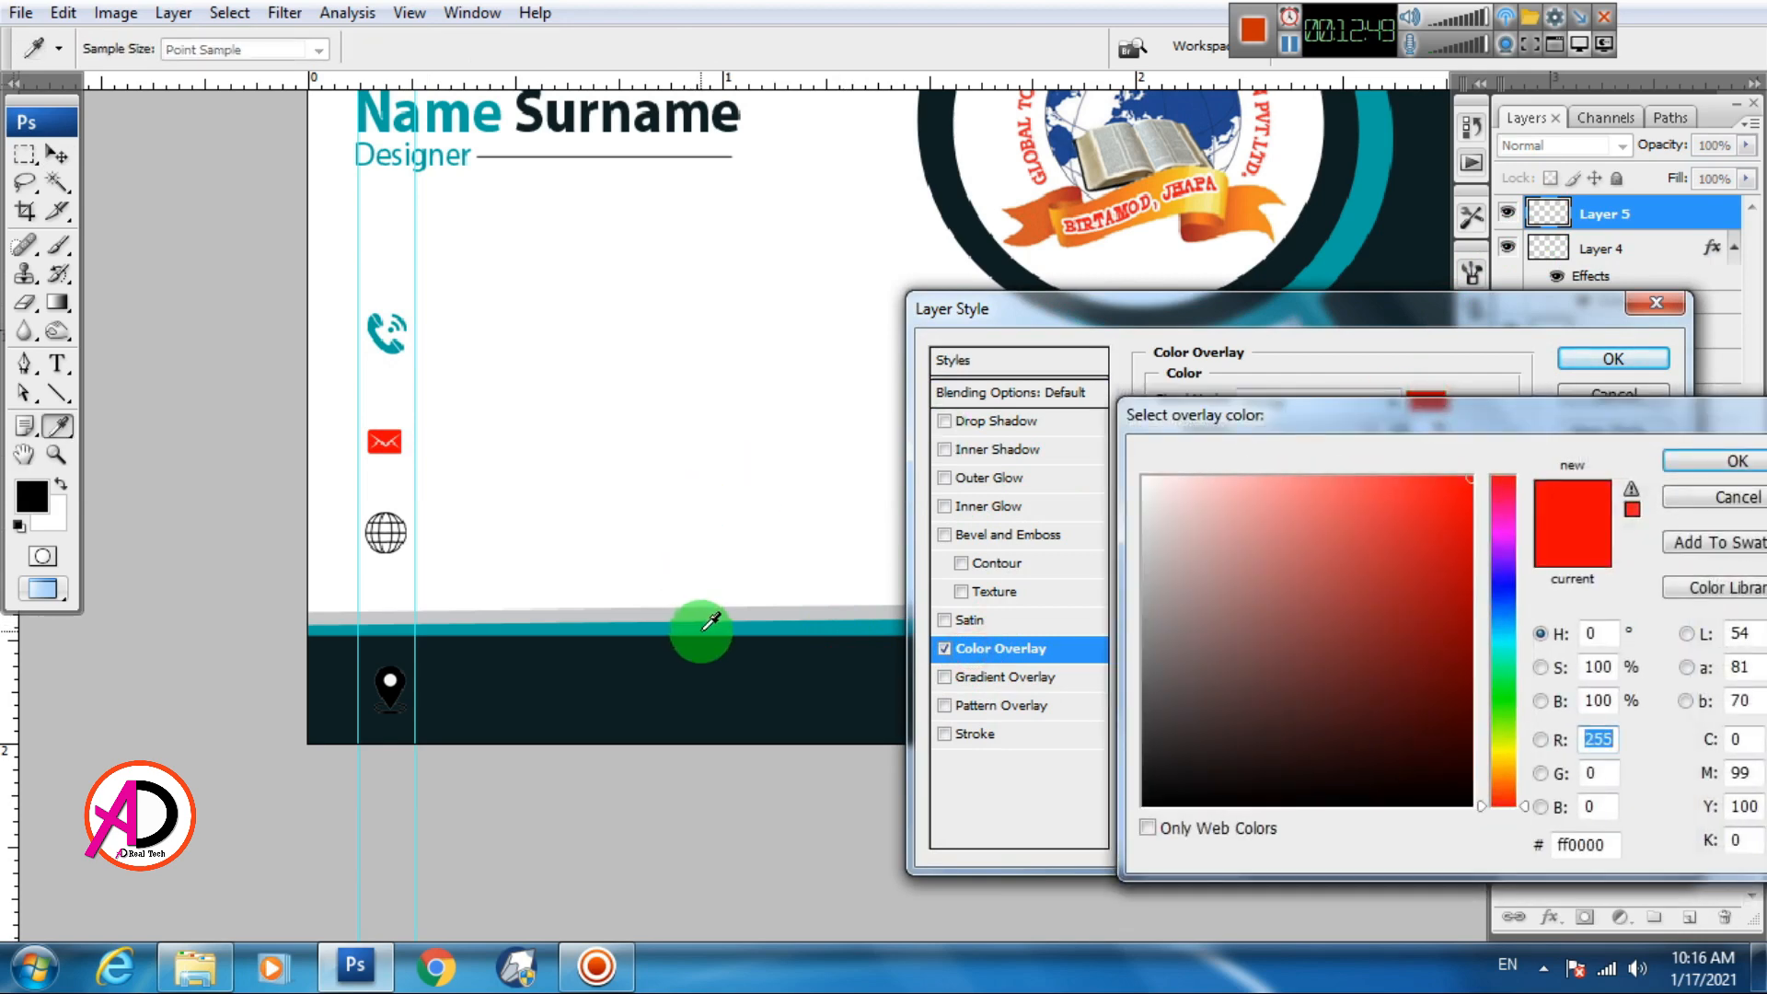
left_click(710, 622)
left_click(1731, 461)
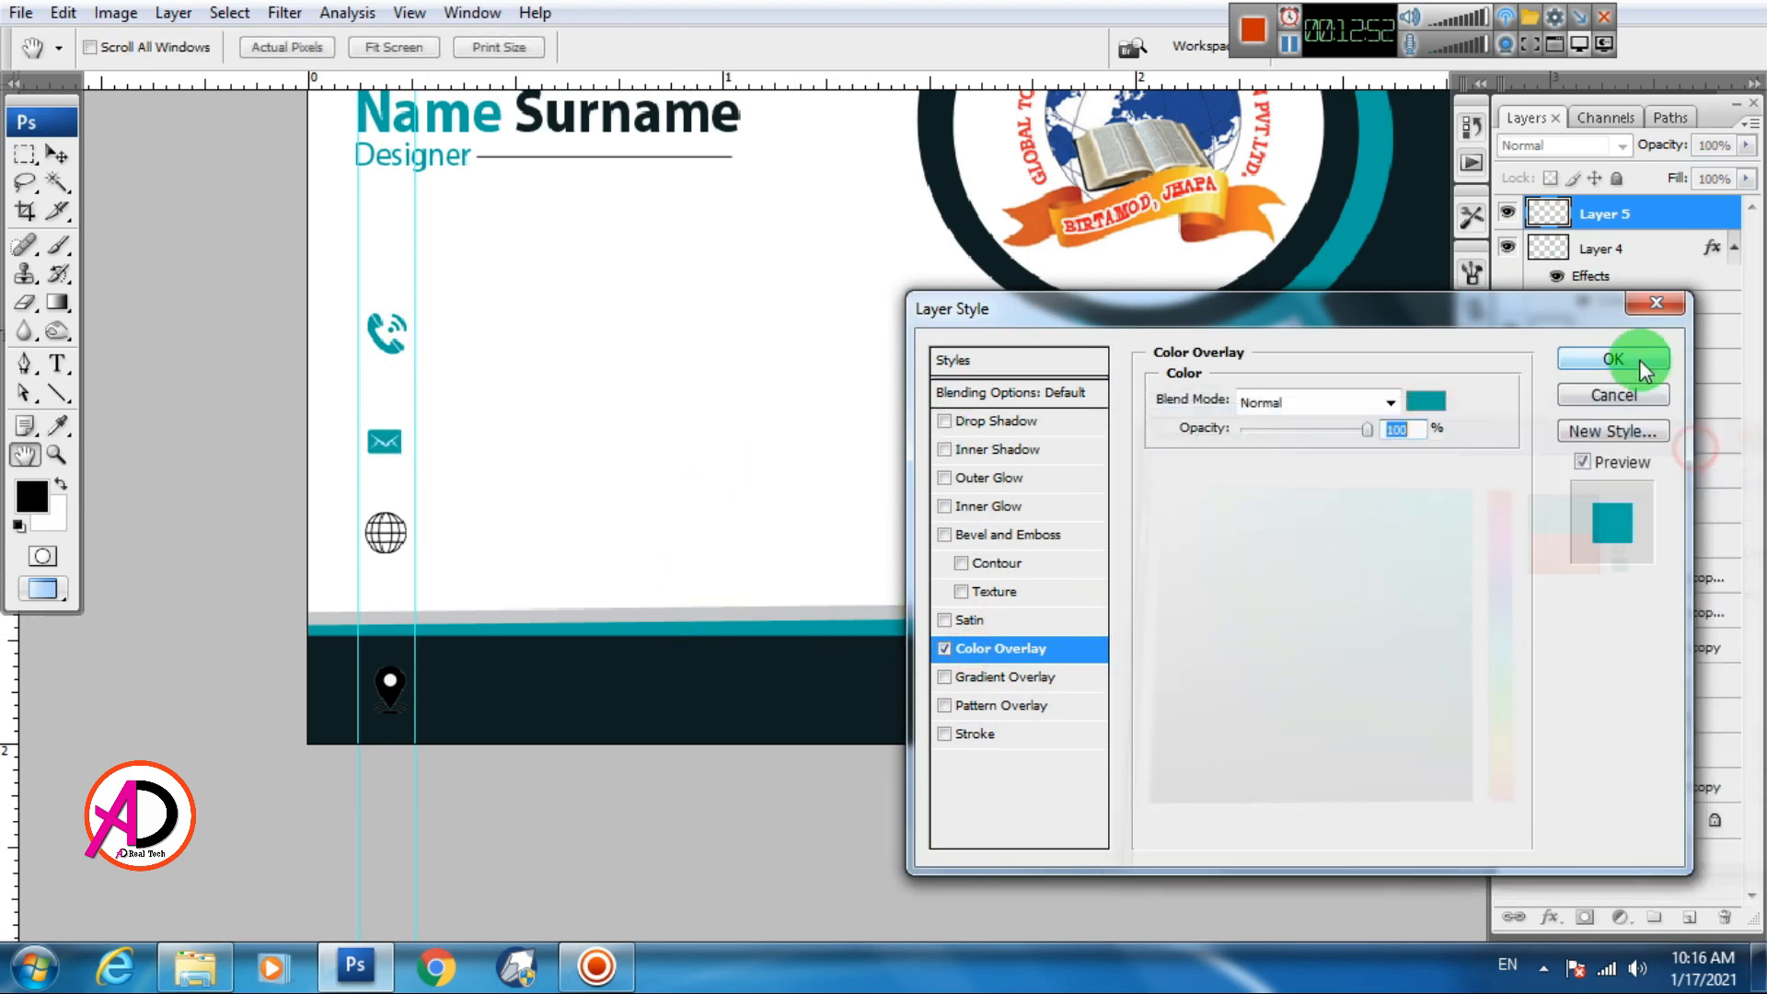
left_click(1614, 358)
Add the same teal Color Overlay to the globe icon
left_click(395, 549)
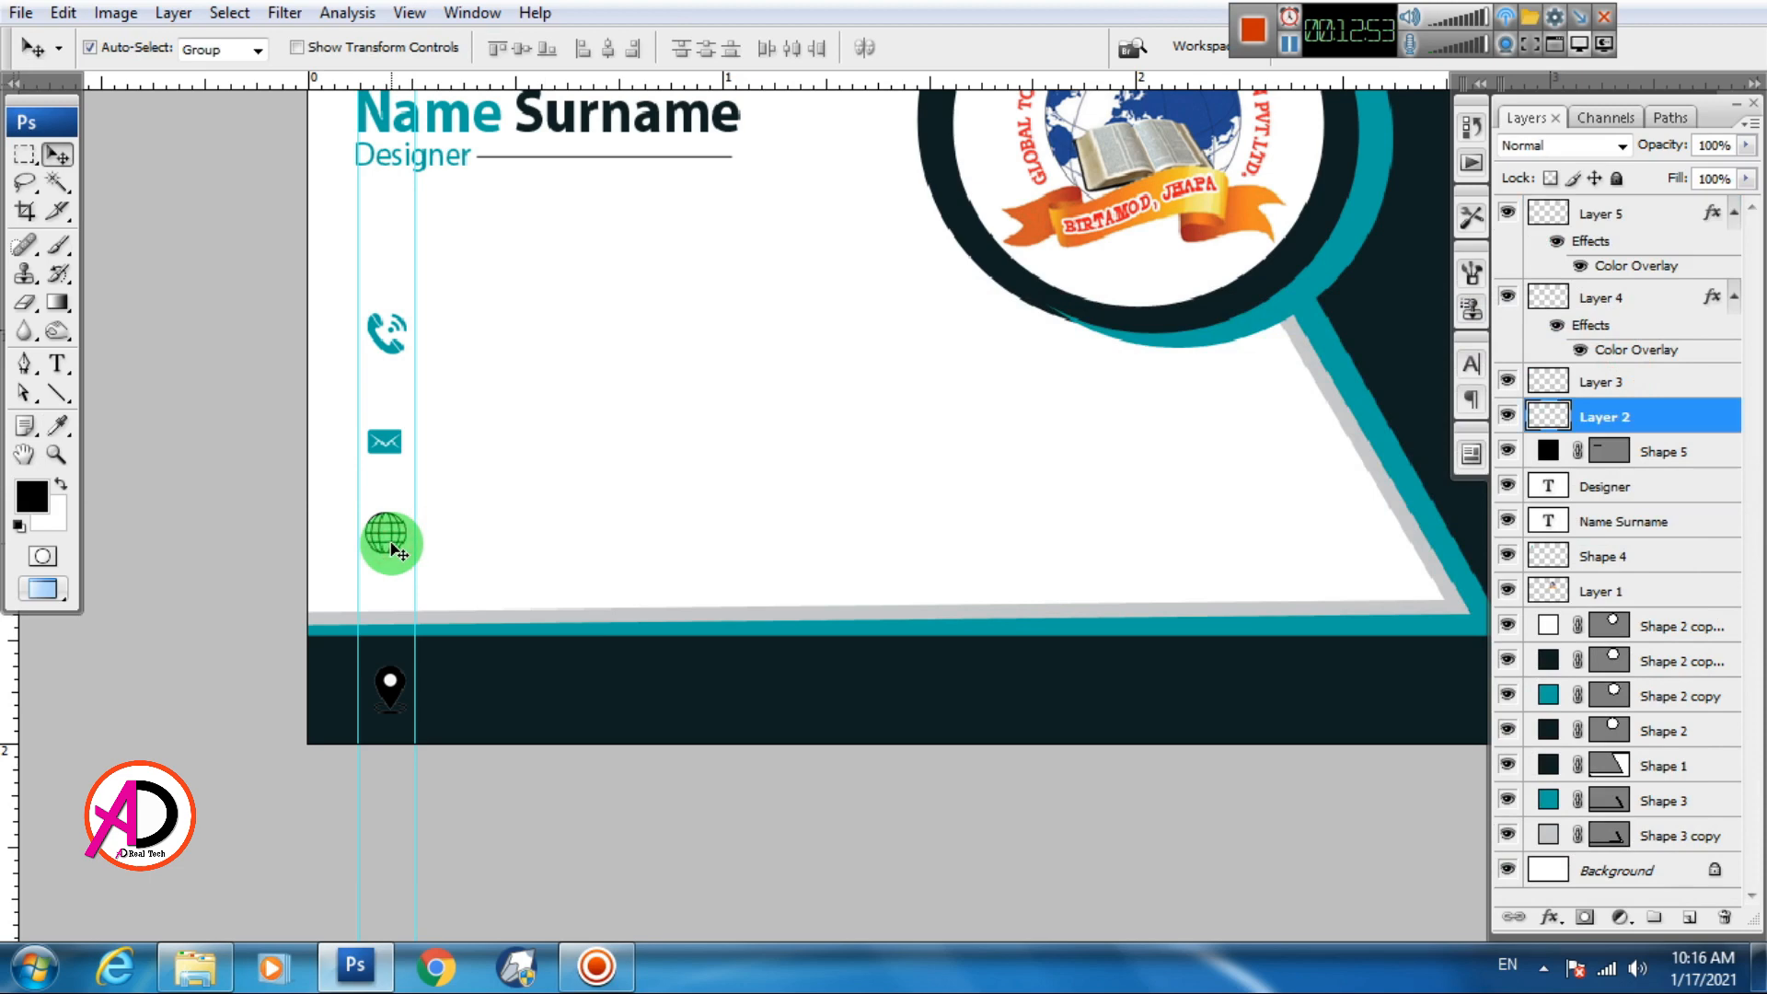
double_click(1554, 422)
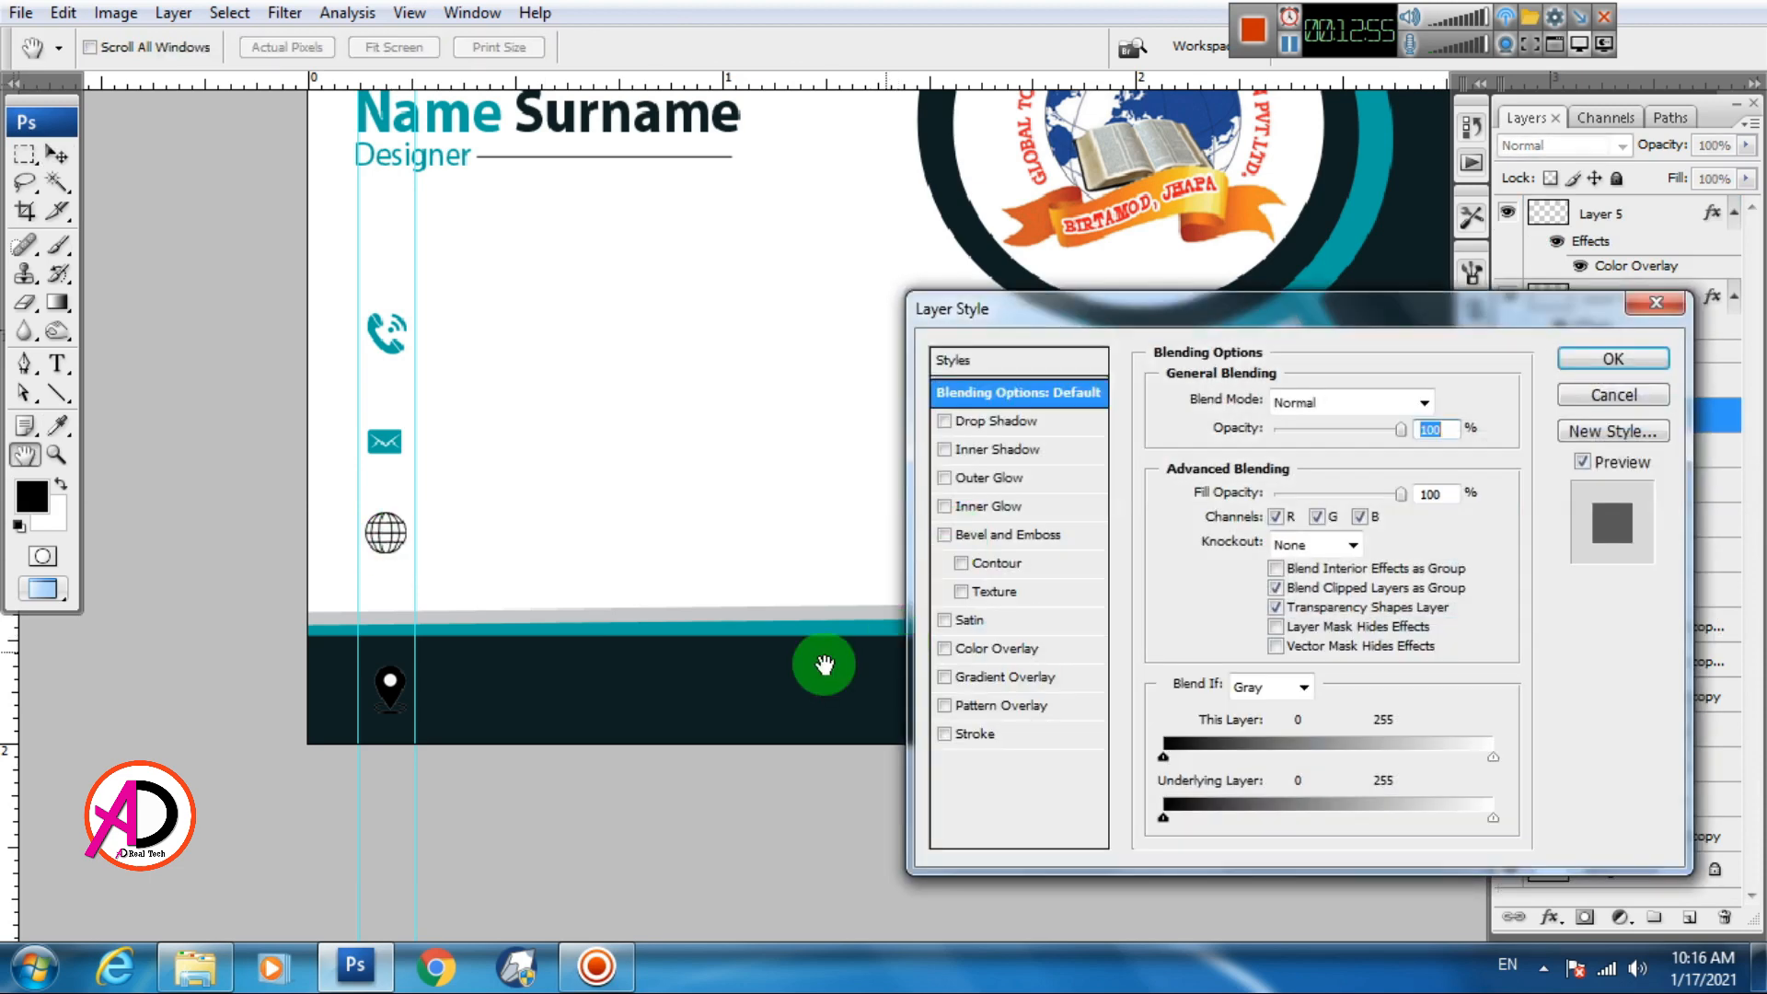
left_click(972, 651)
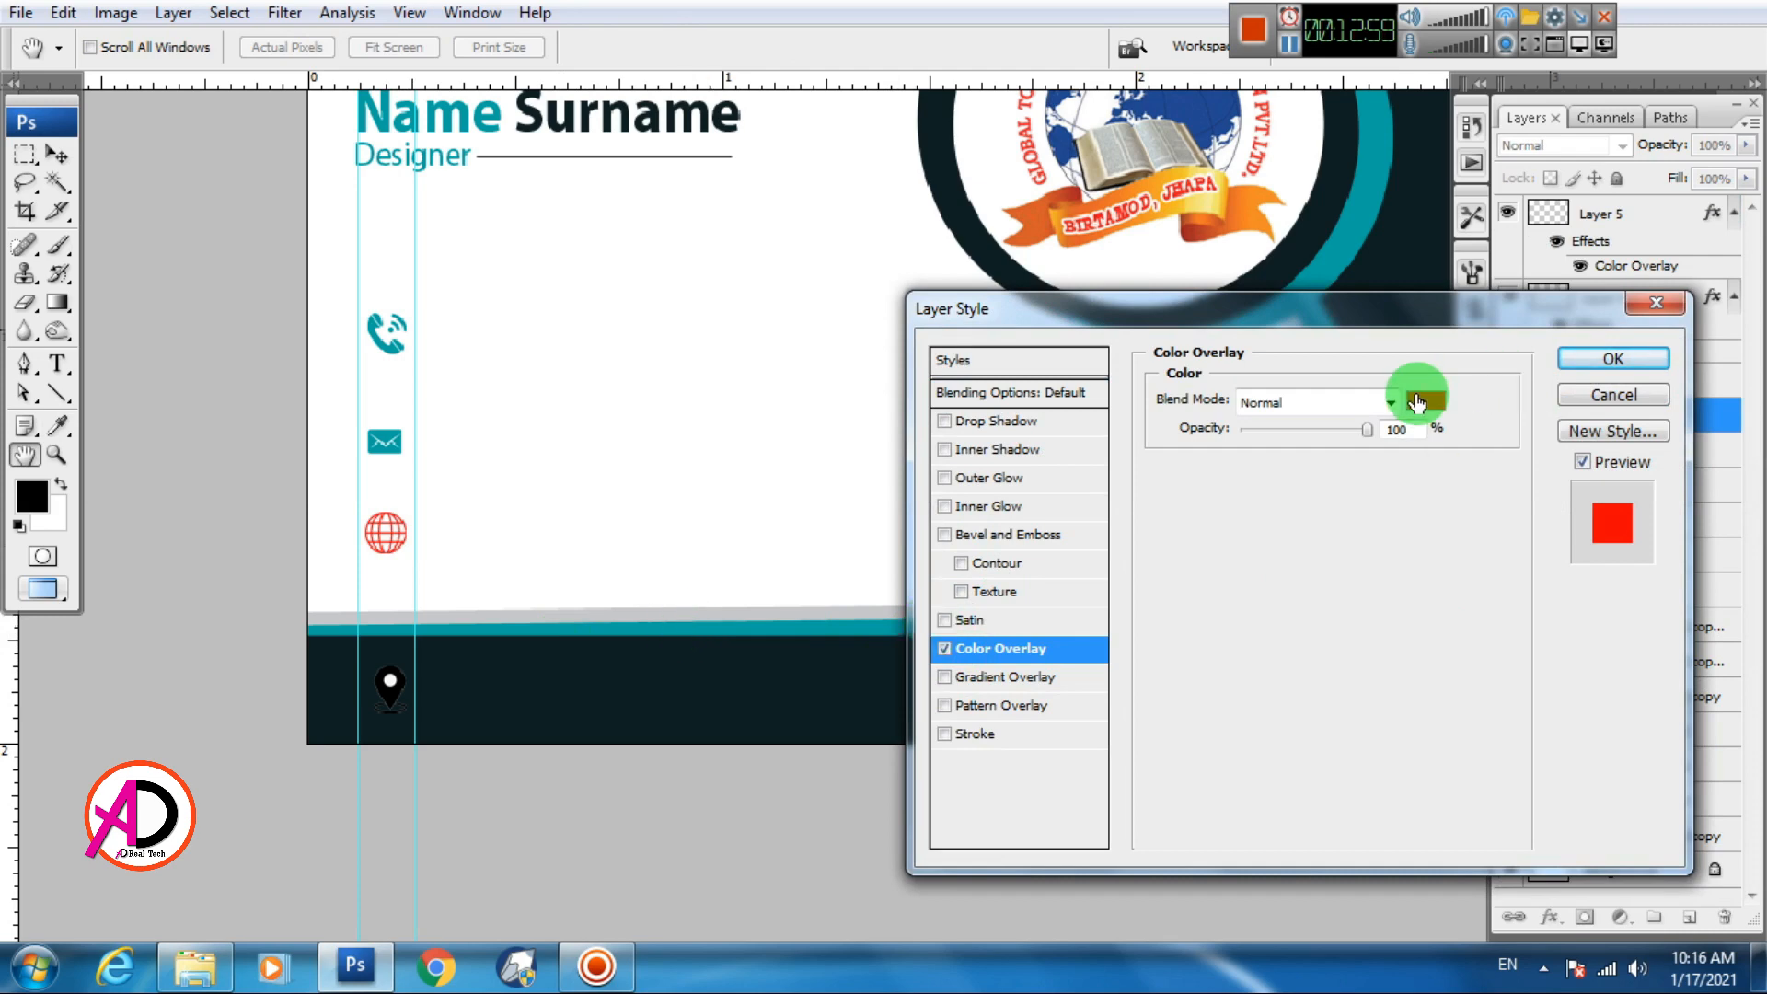
left_click(1417, 402)
left_click(682, 630)
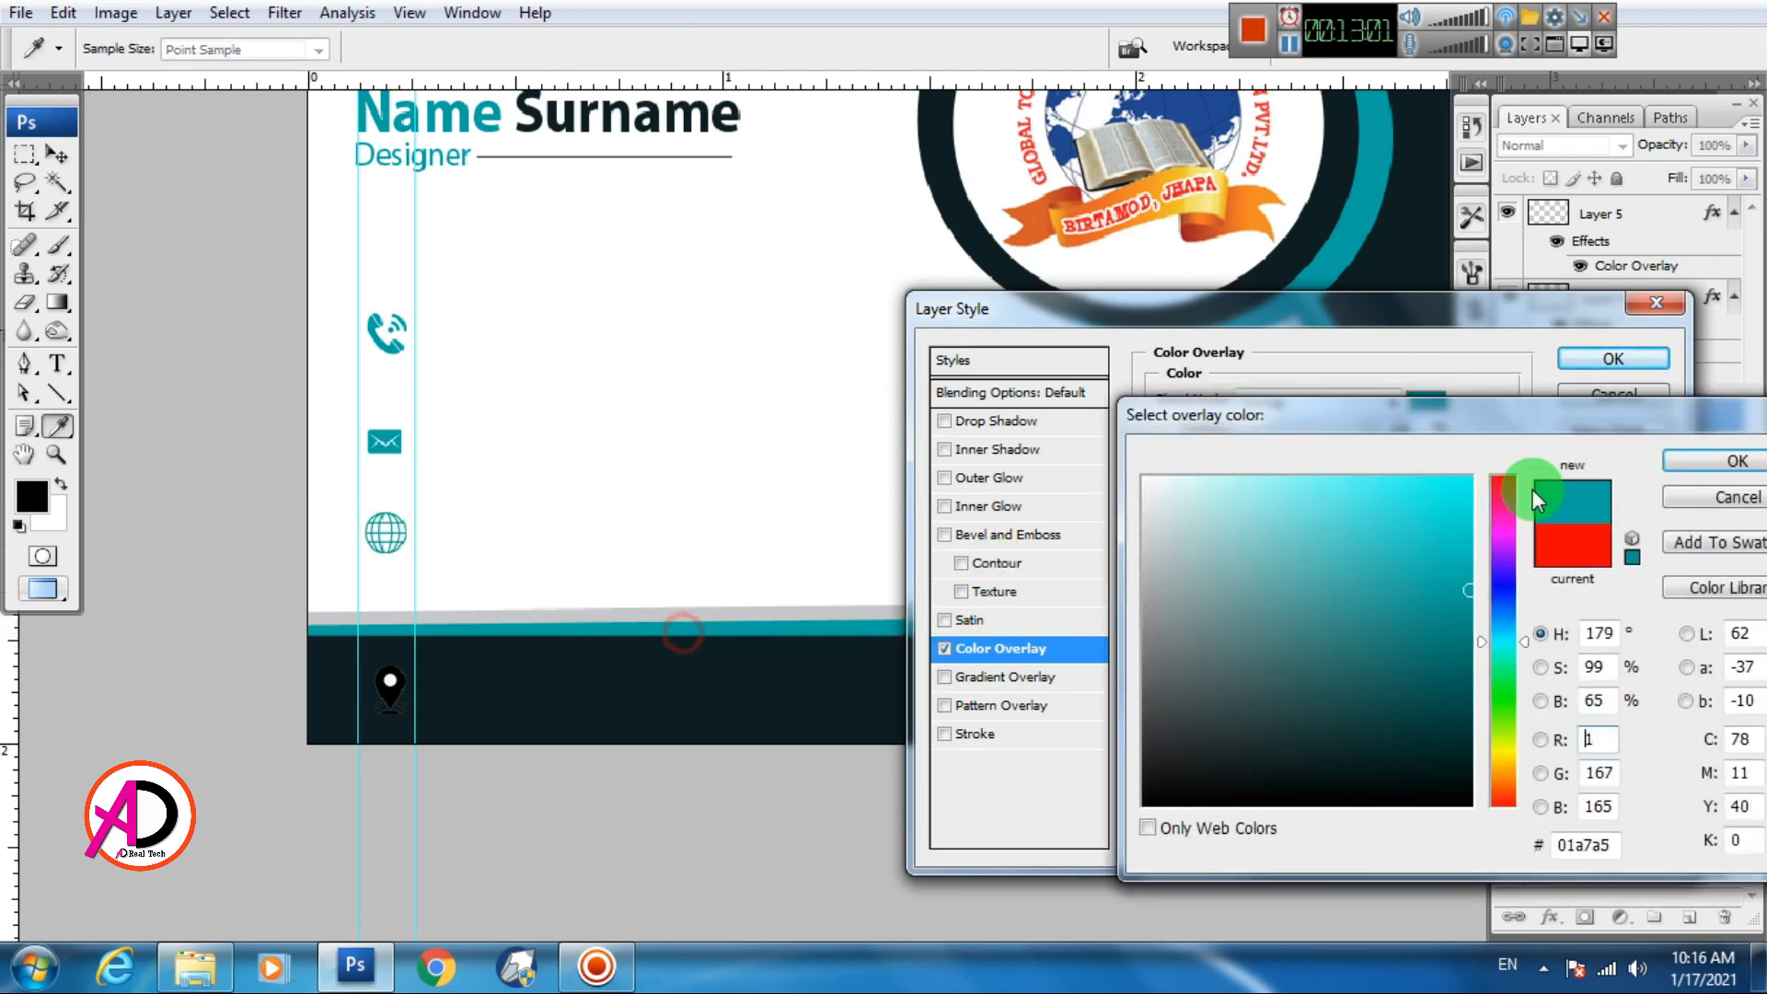
left_click(1725, 457)
left_click(1637, 364)
Start a Color Overlay on the location pin, then cancel it
left_click_drag(773, 632, 633, 576)
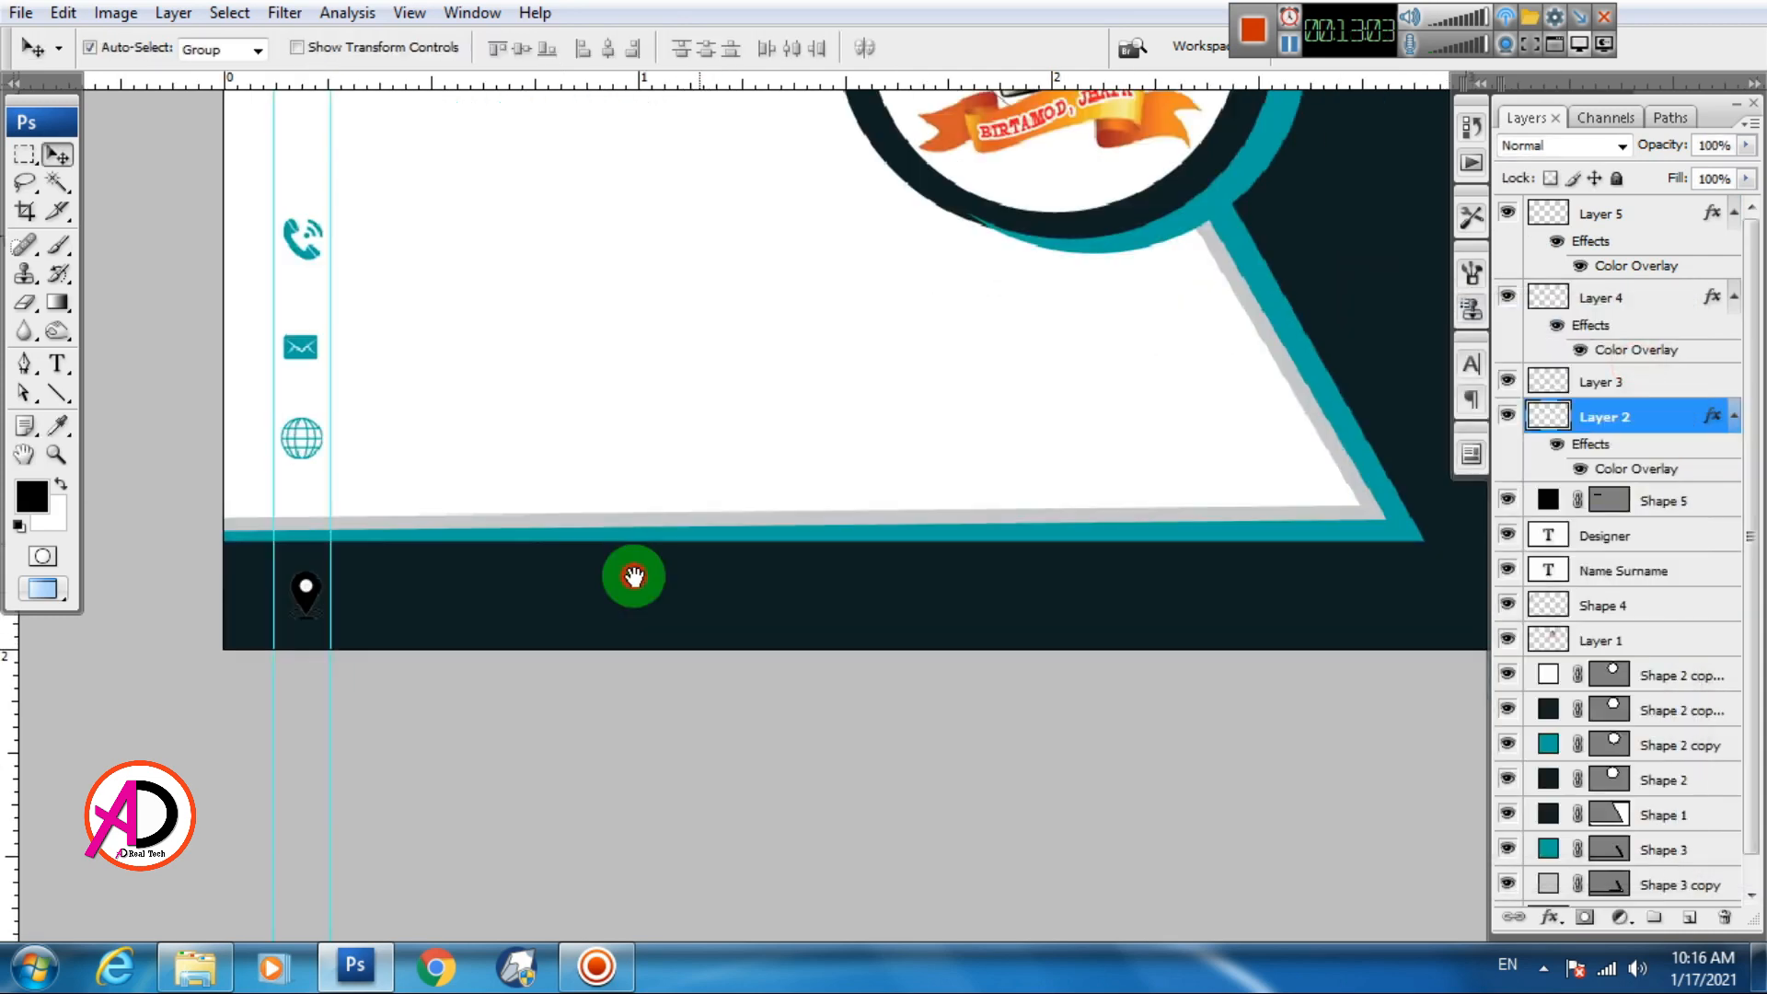
left_click(307, 597)
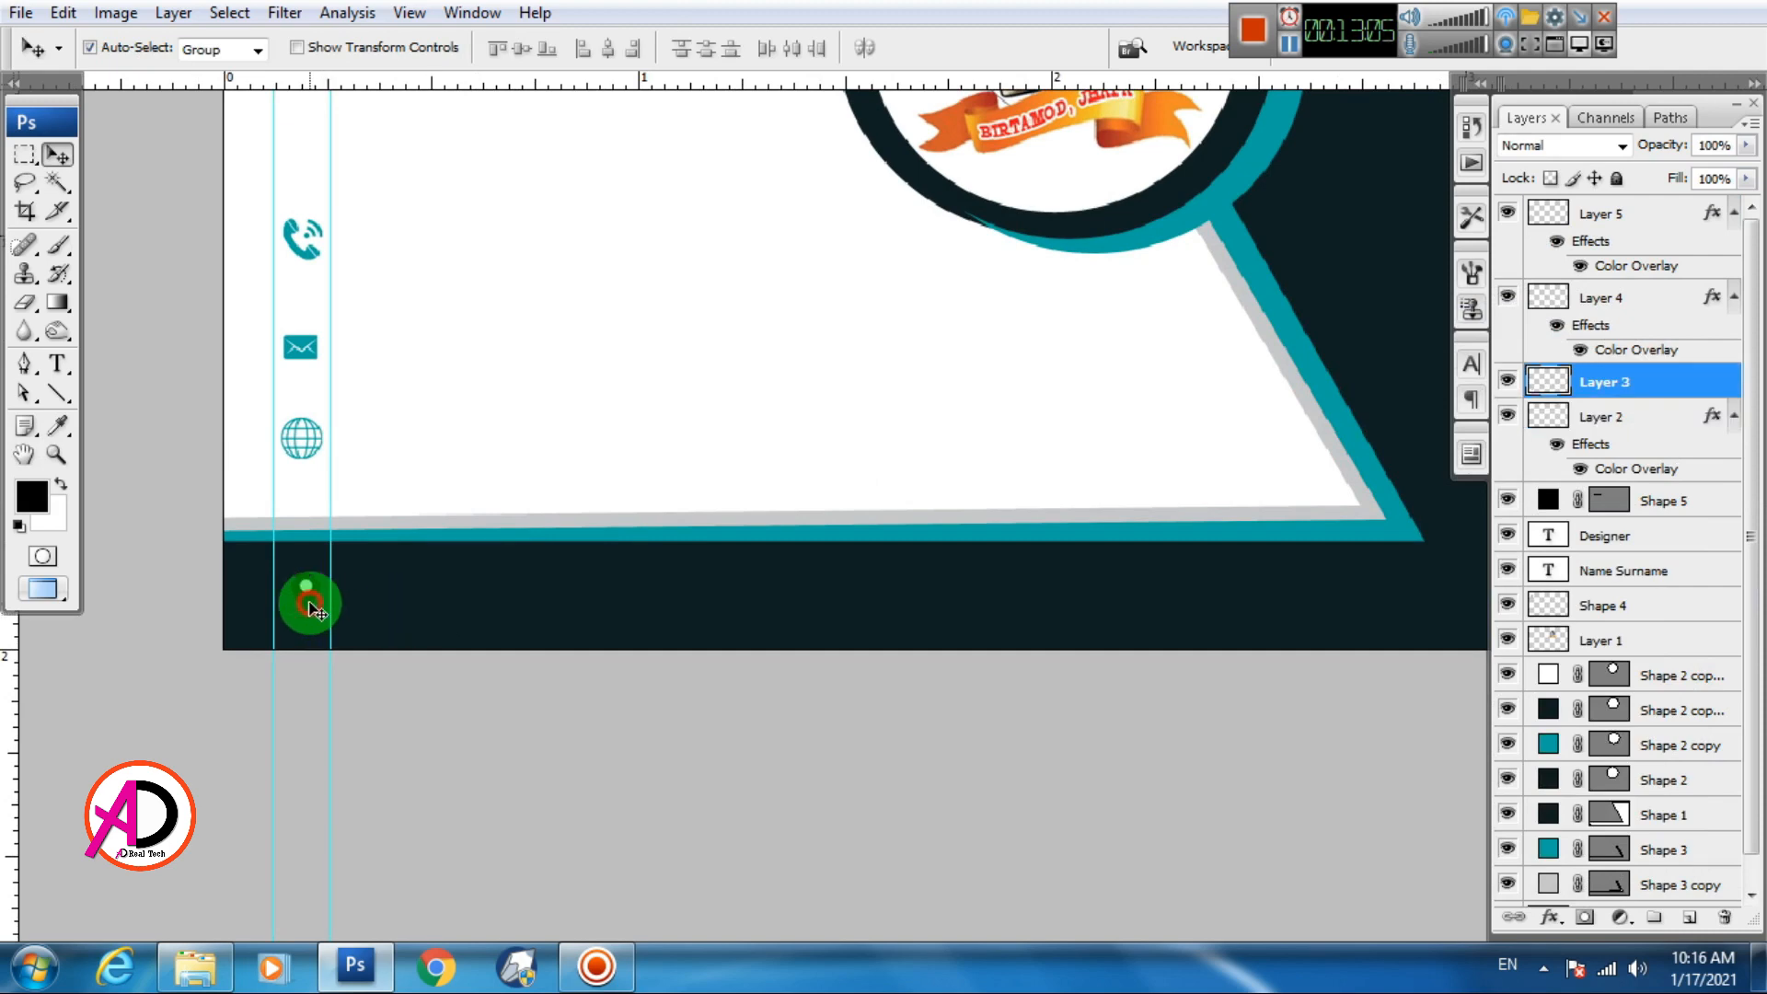
double_click(1553, 394)
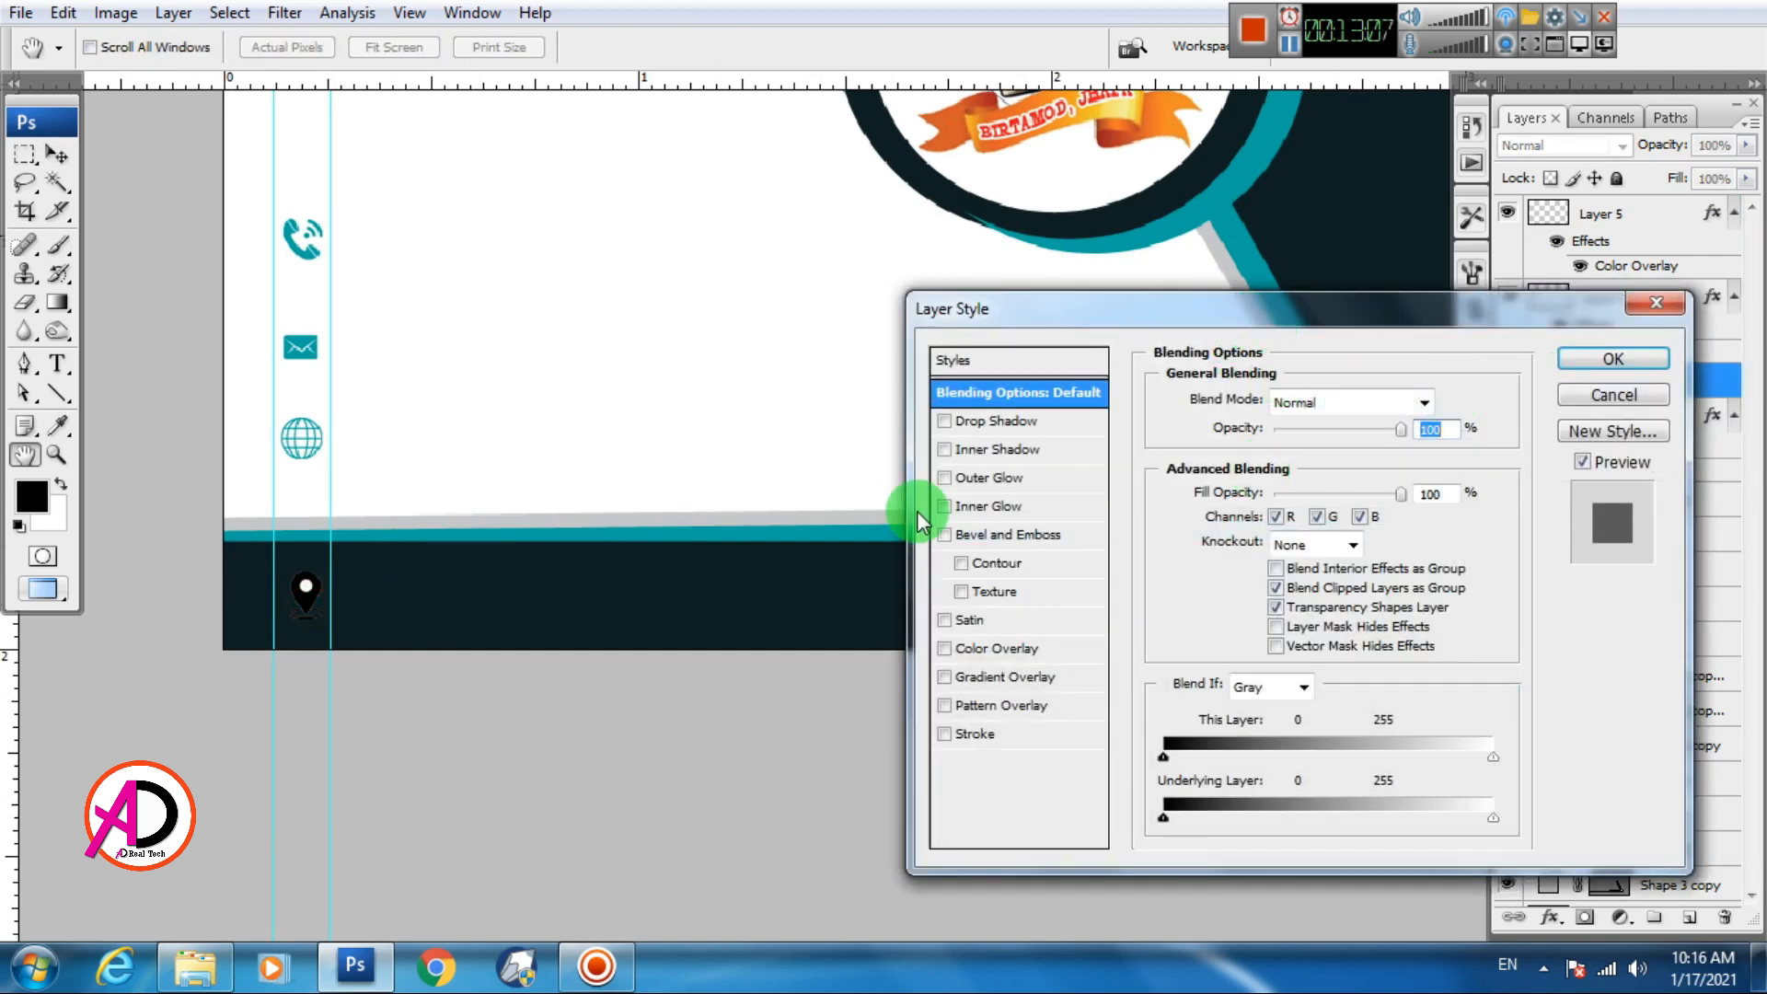
left_click(974, 651)
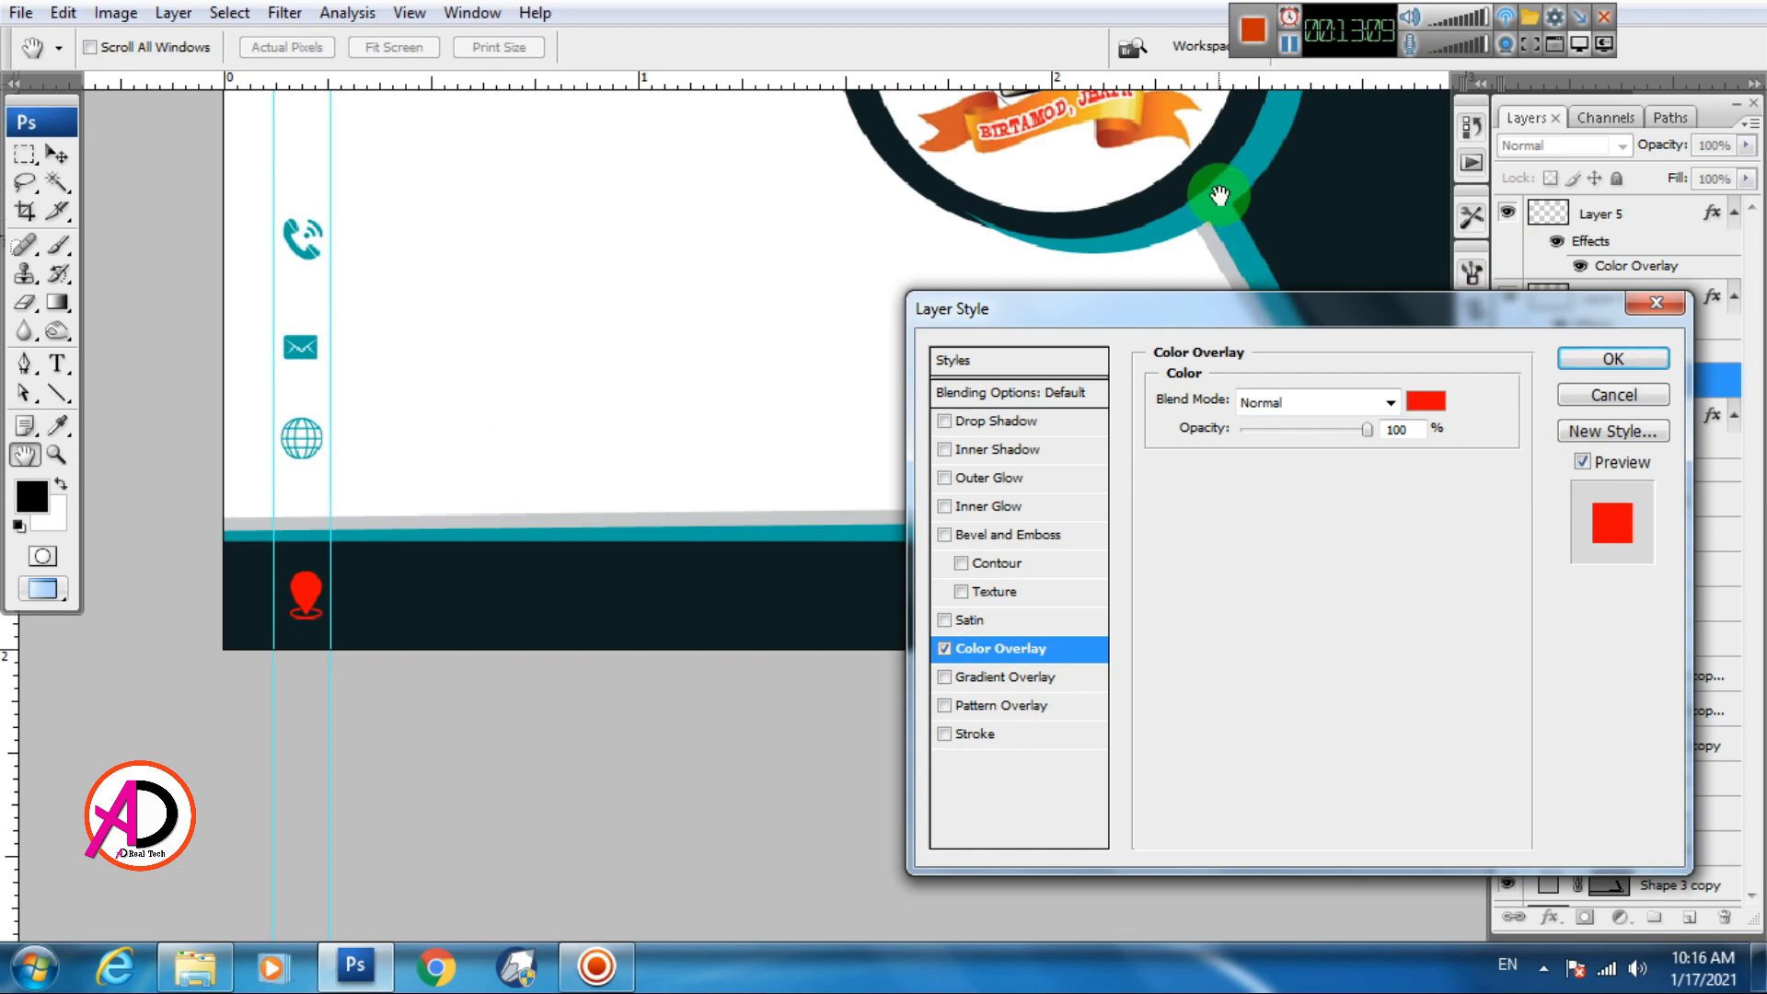
left_click(1425, 402)
left_click(1241, 204)
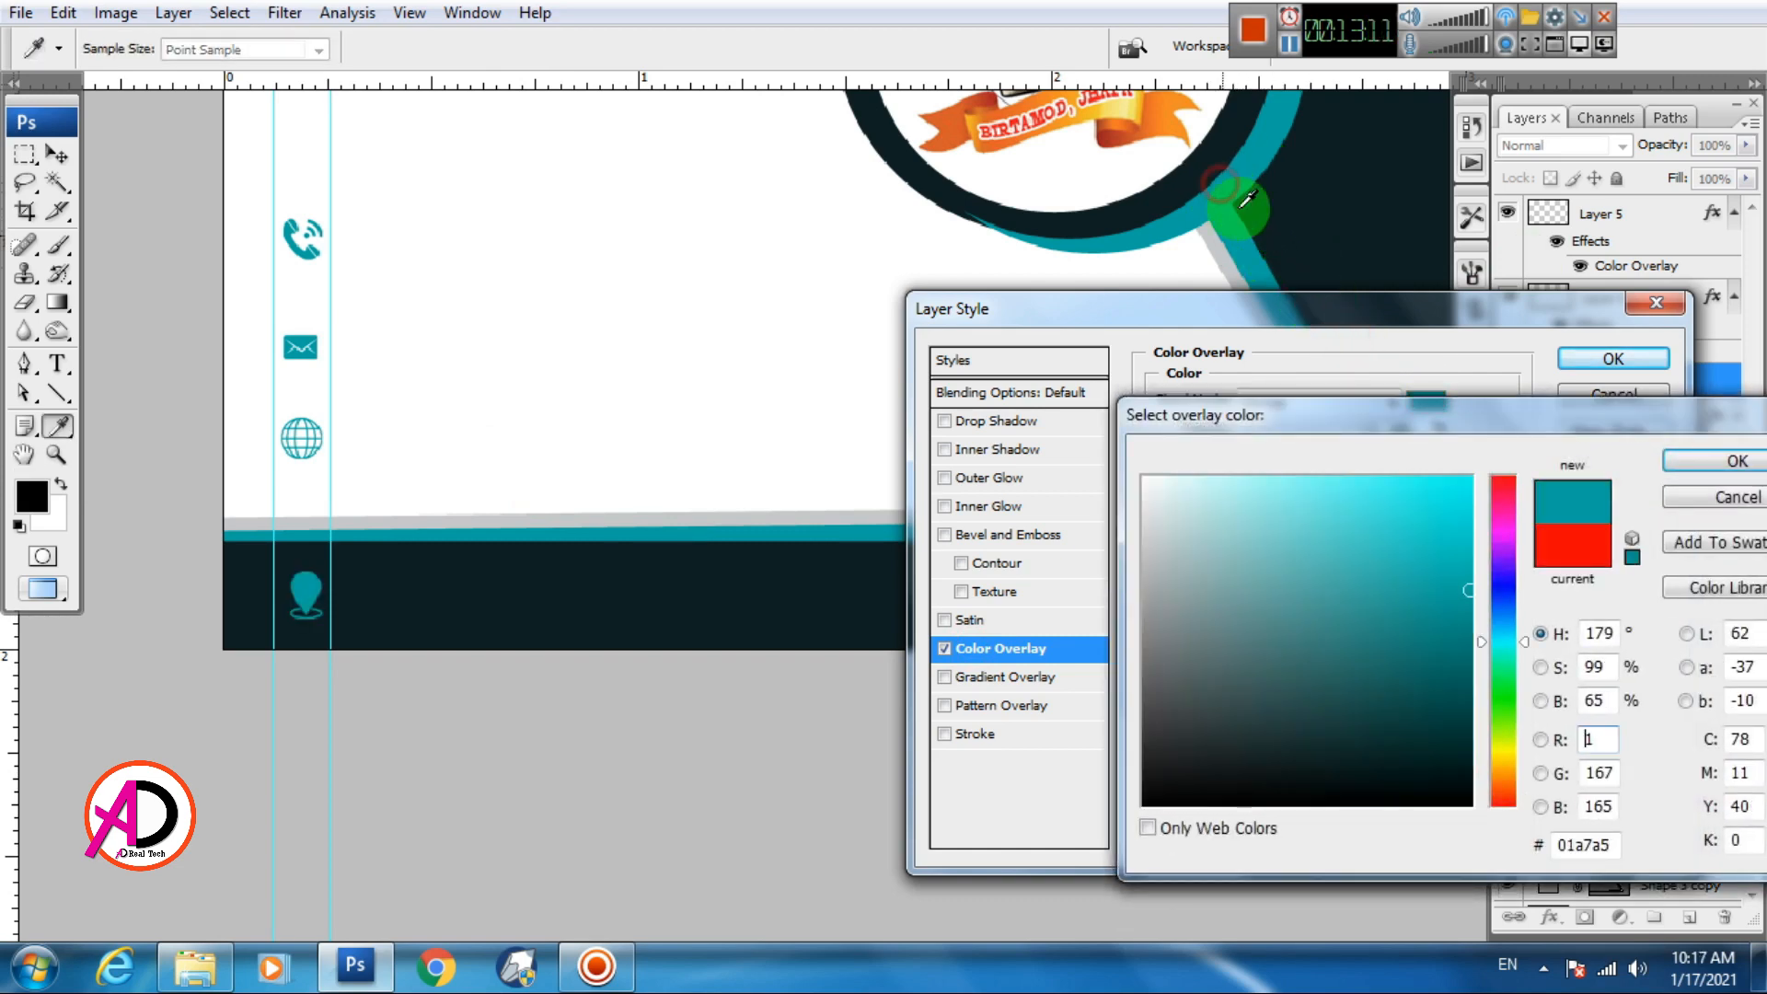
left_click(1721, 497)
left_click(1656, 302)
Test a Magic Wand selection on the pin's white centre, then deselect it
scroll(609, 573, "up", 5)
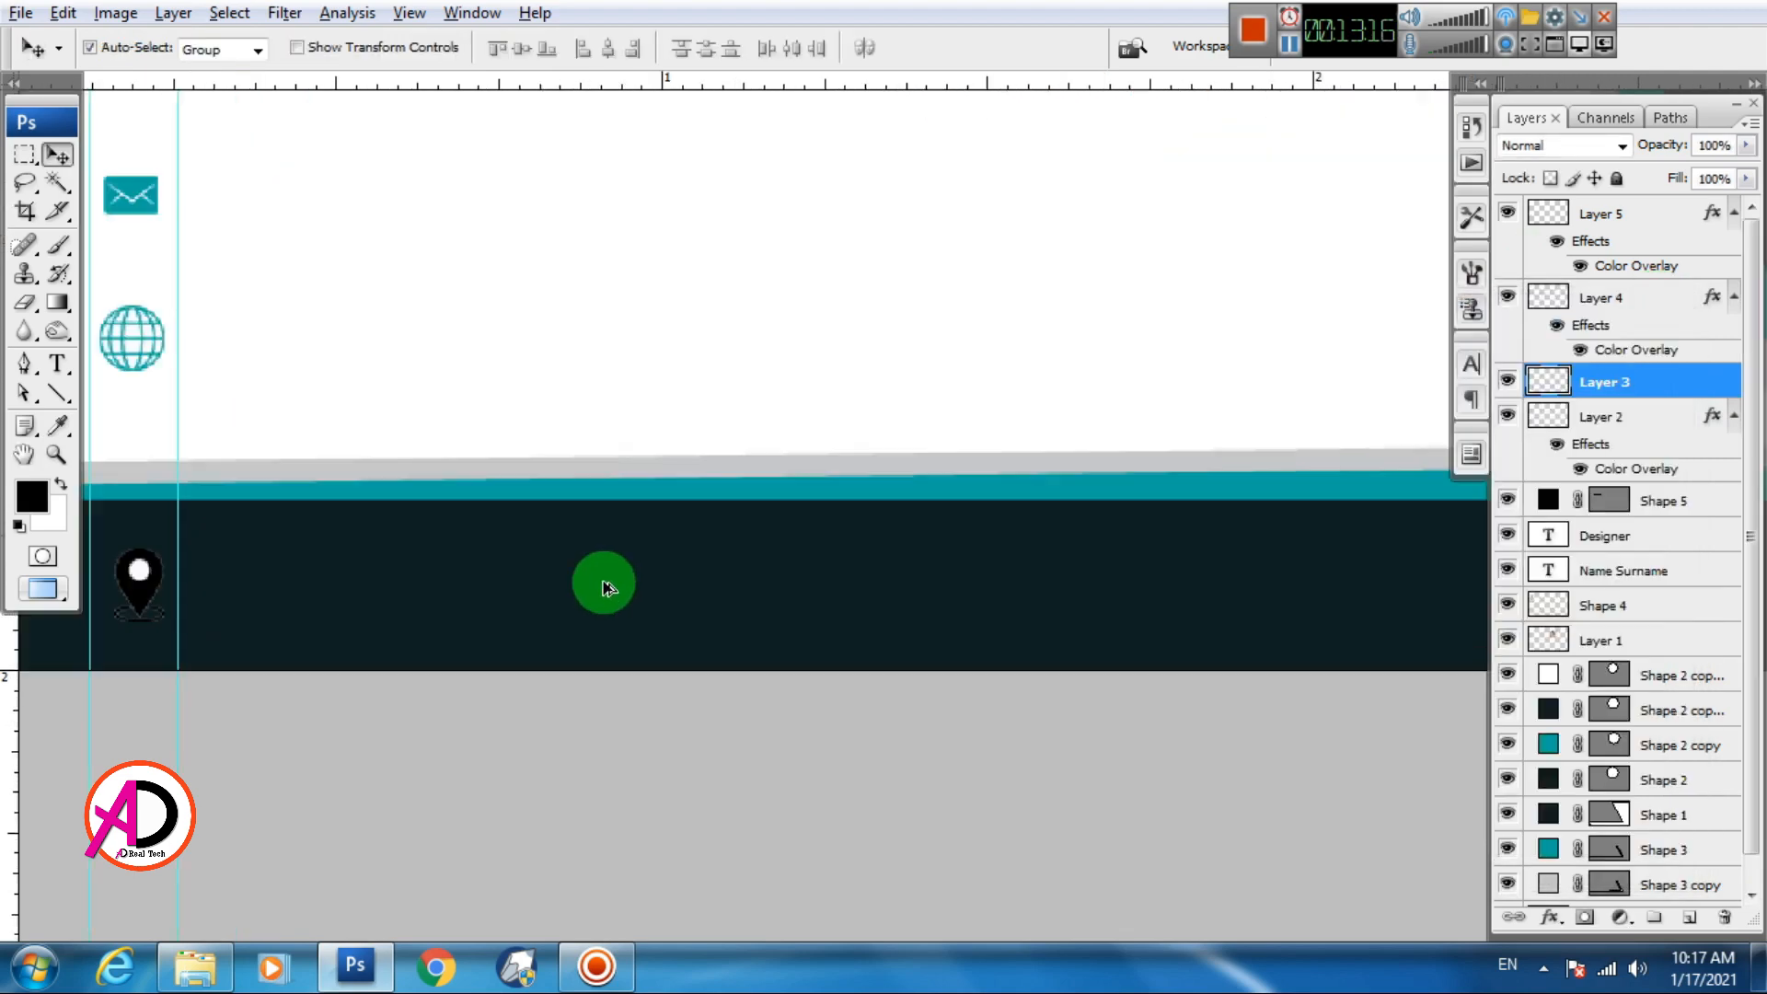
left_click_drag(460, 547, 1129, 584)
key("w")
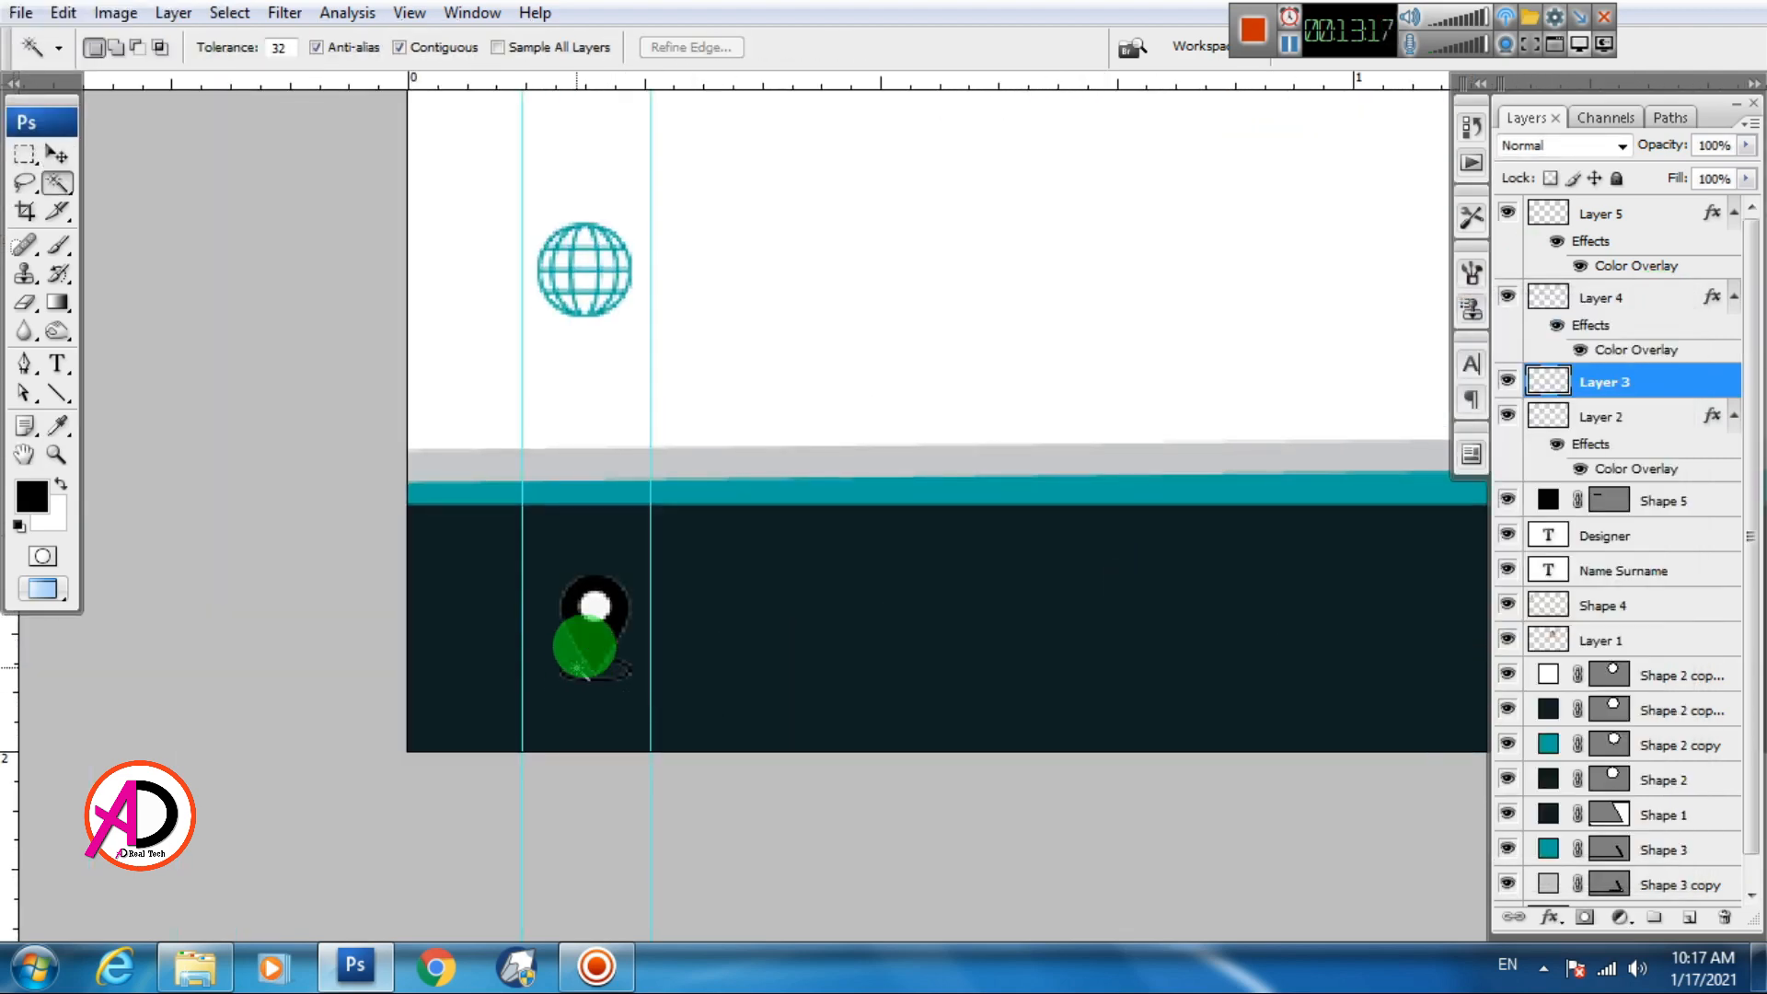
left_click(599, 606)
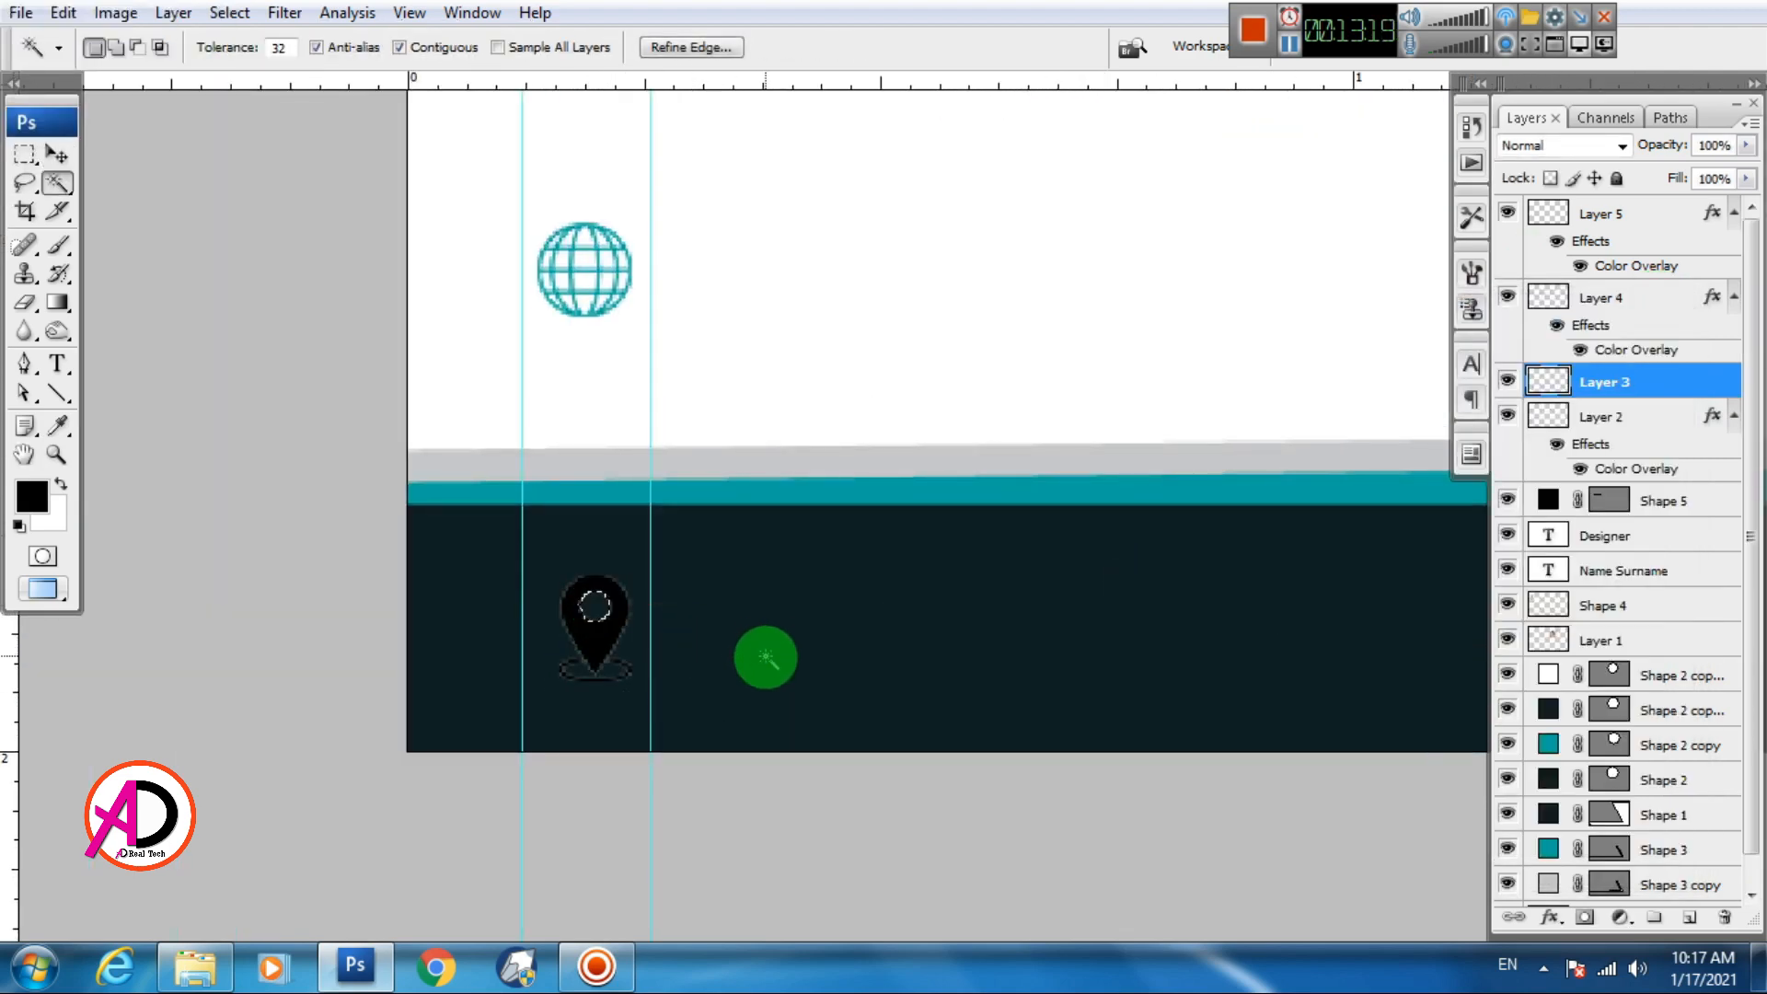
key("ctrl+d")
scroll(683, 612, "down", 1)
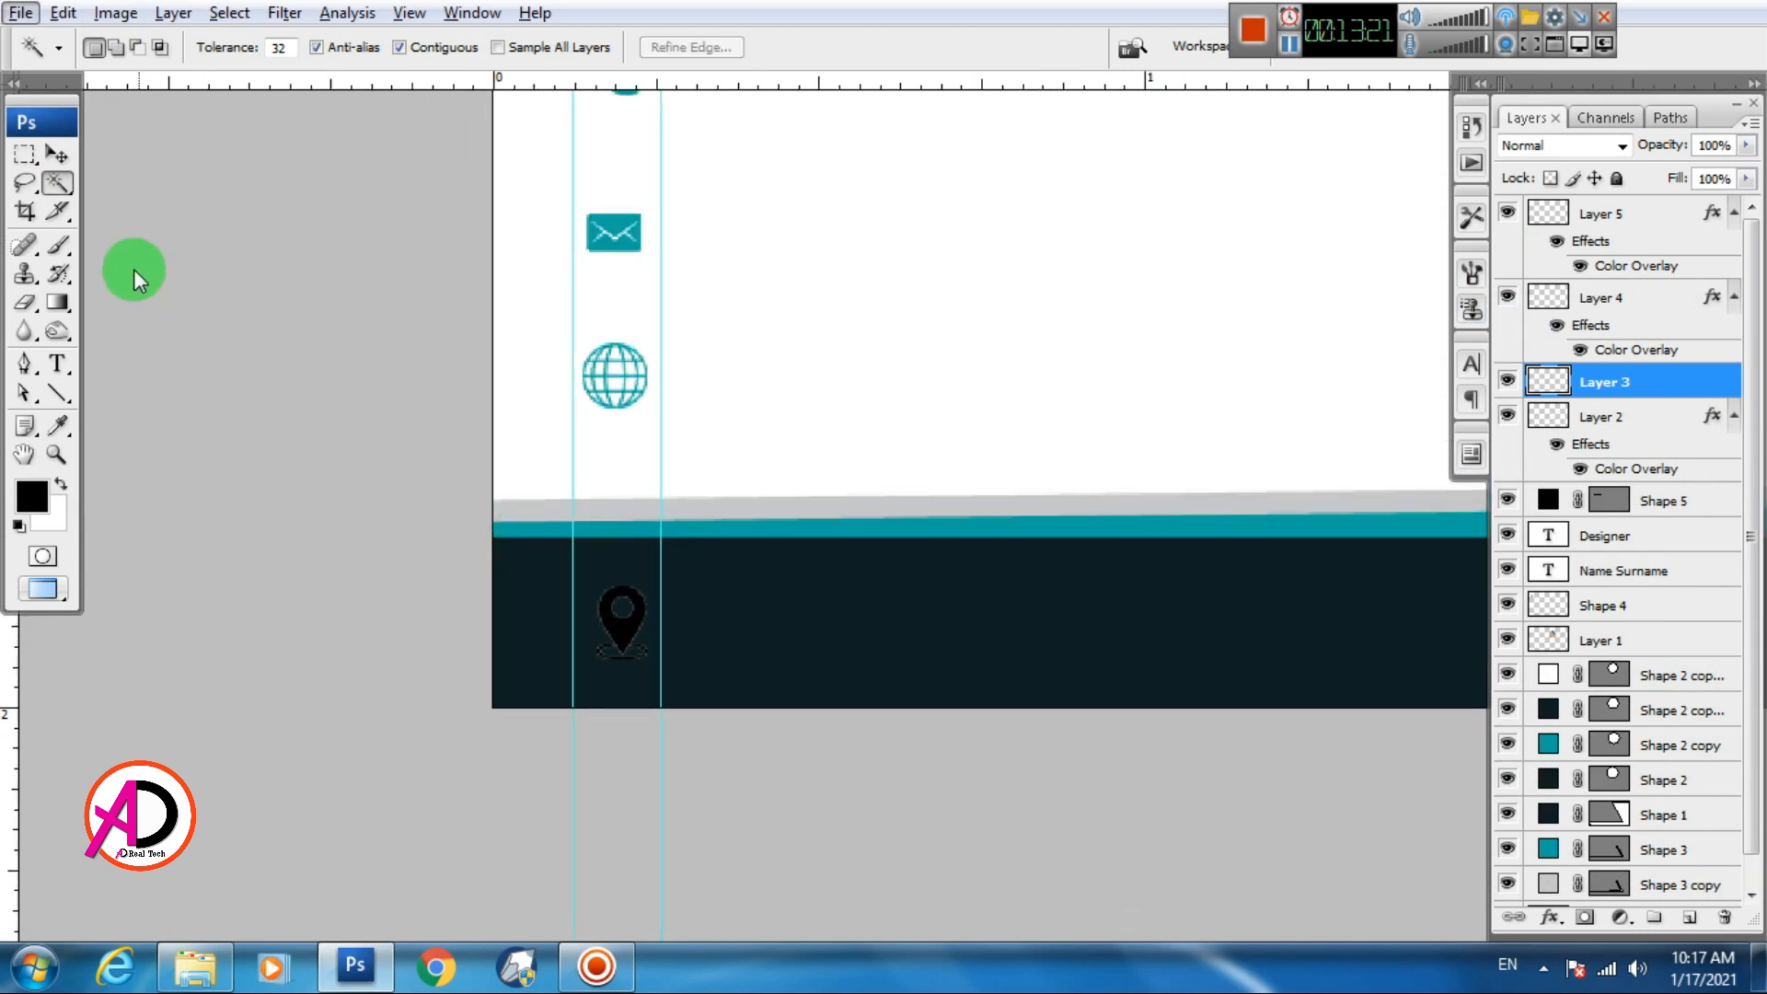
Give the location pin a teal #01a7a5 Color Overlay sampled from the envelope
double_click(1544, 385)
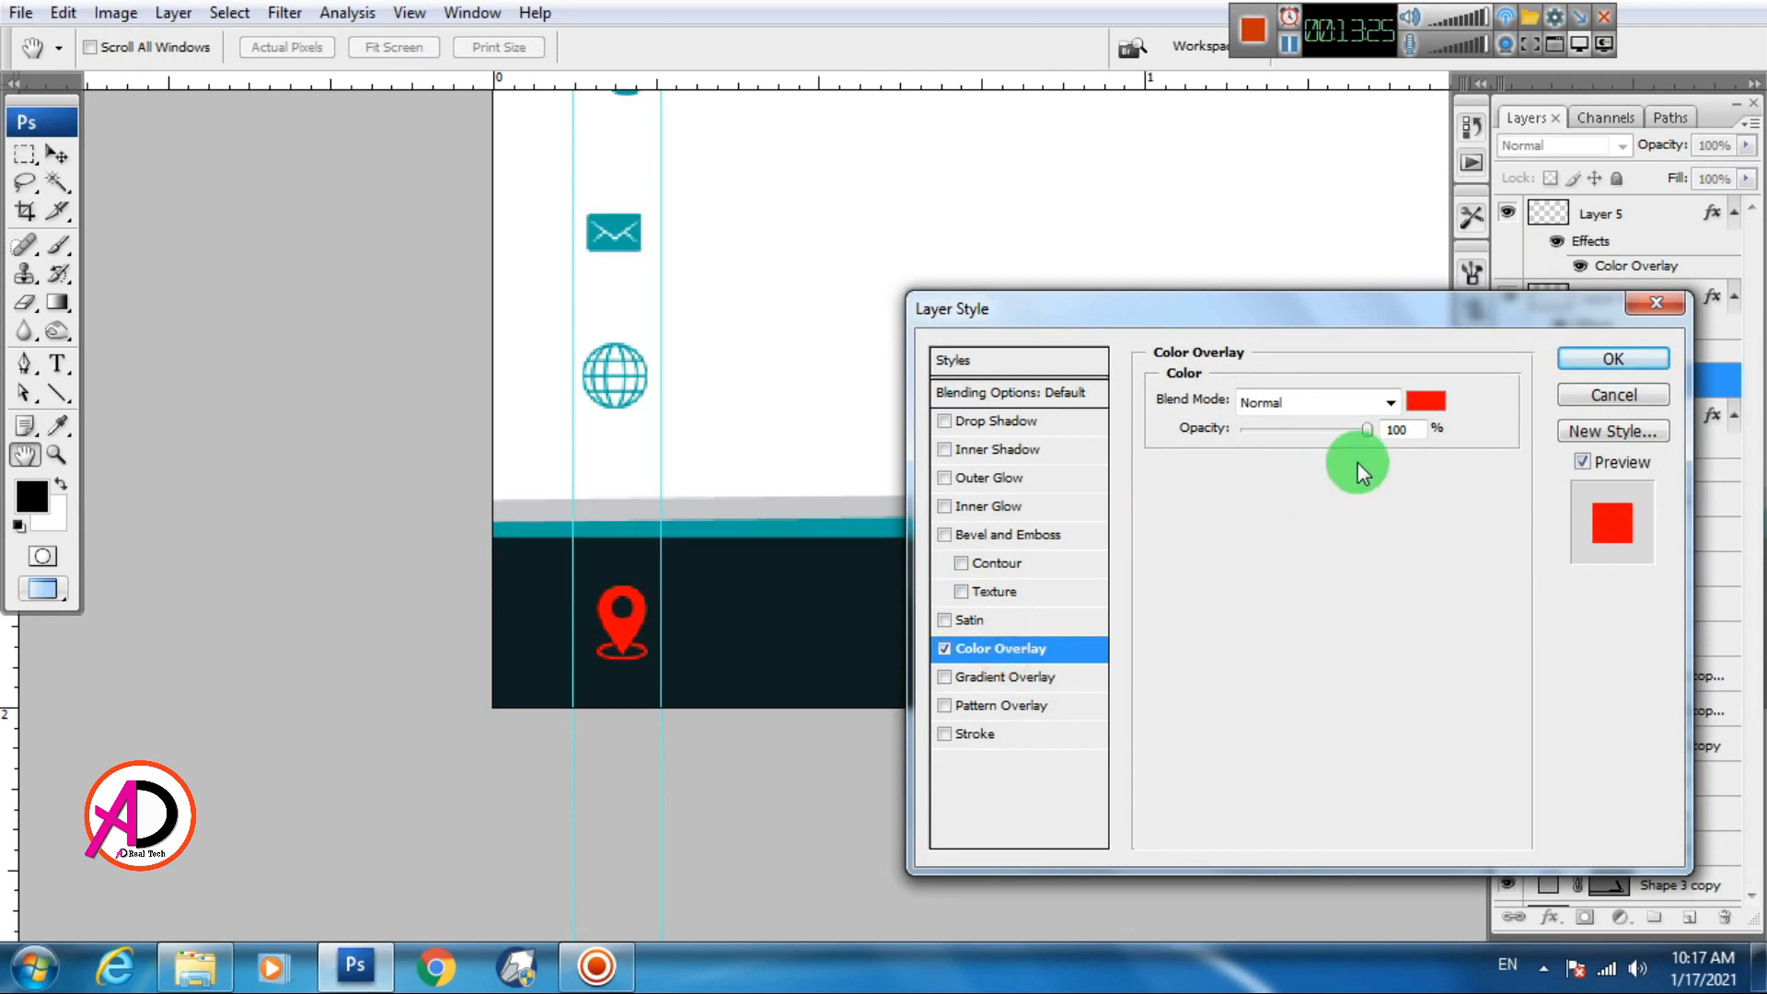
left_click(1425, 401)
left_click(624, 229)
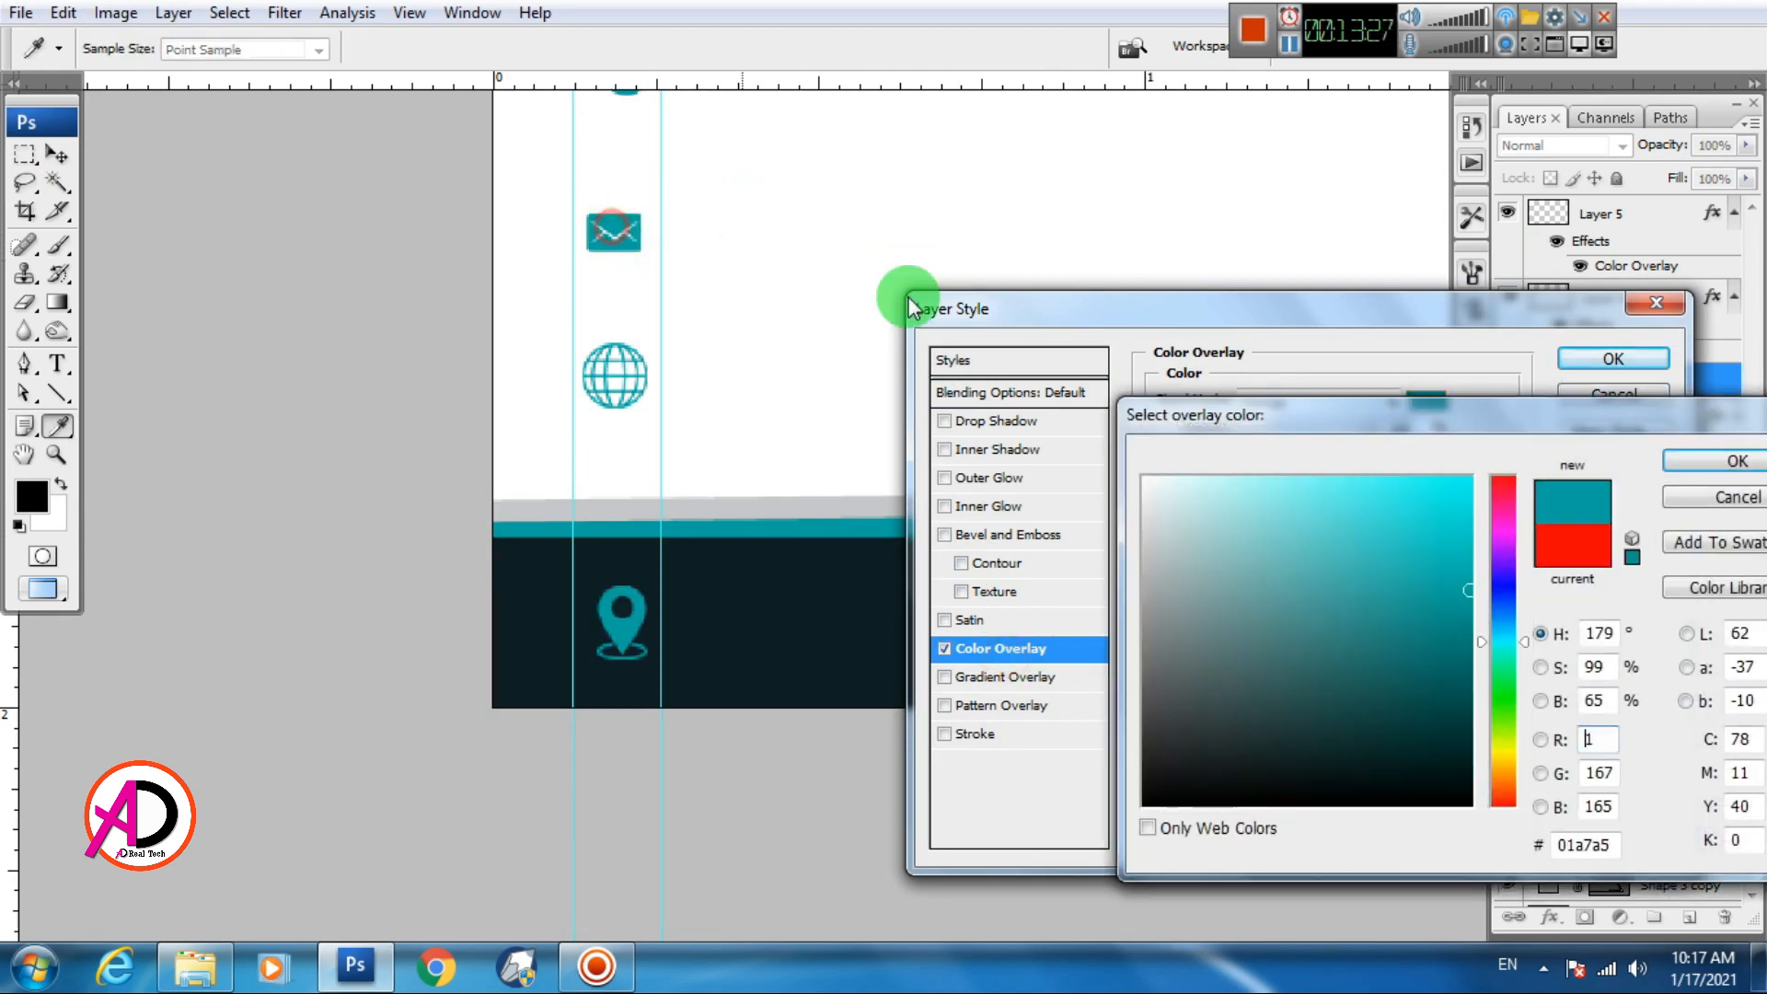
left_click(1711, 463)
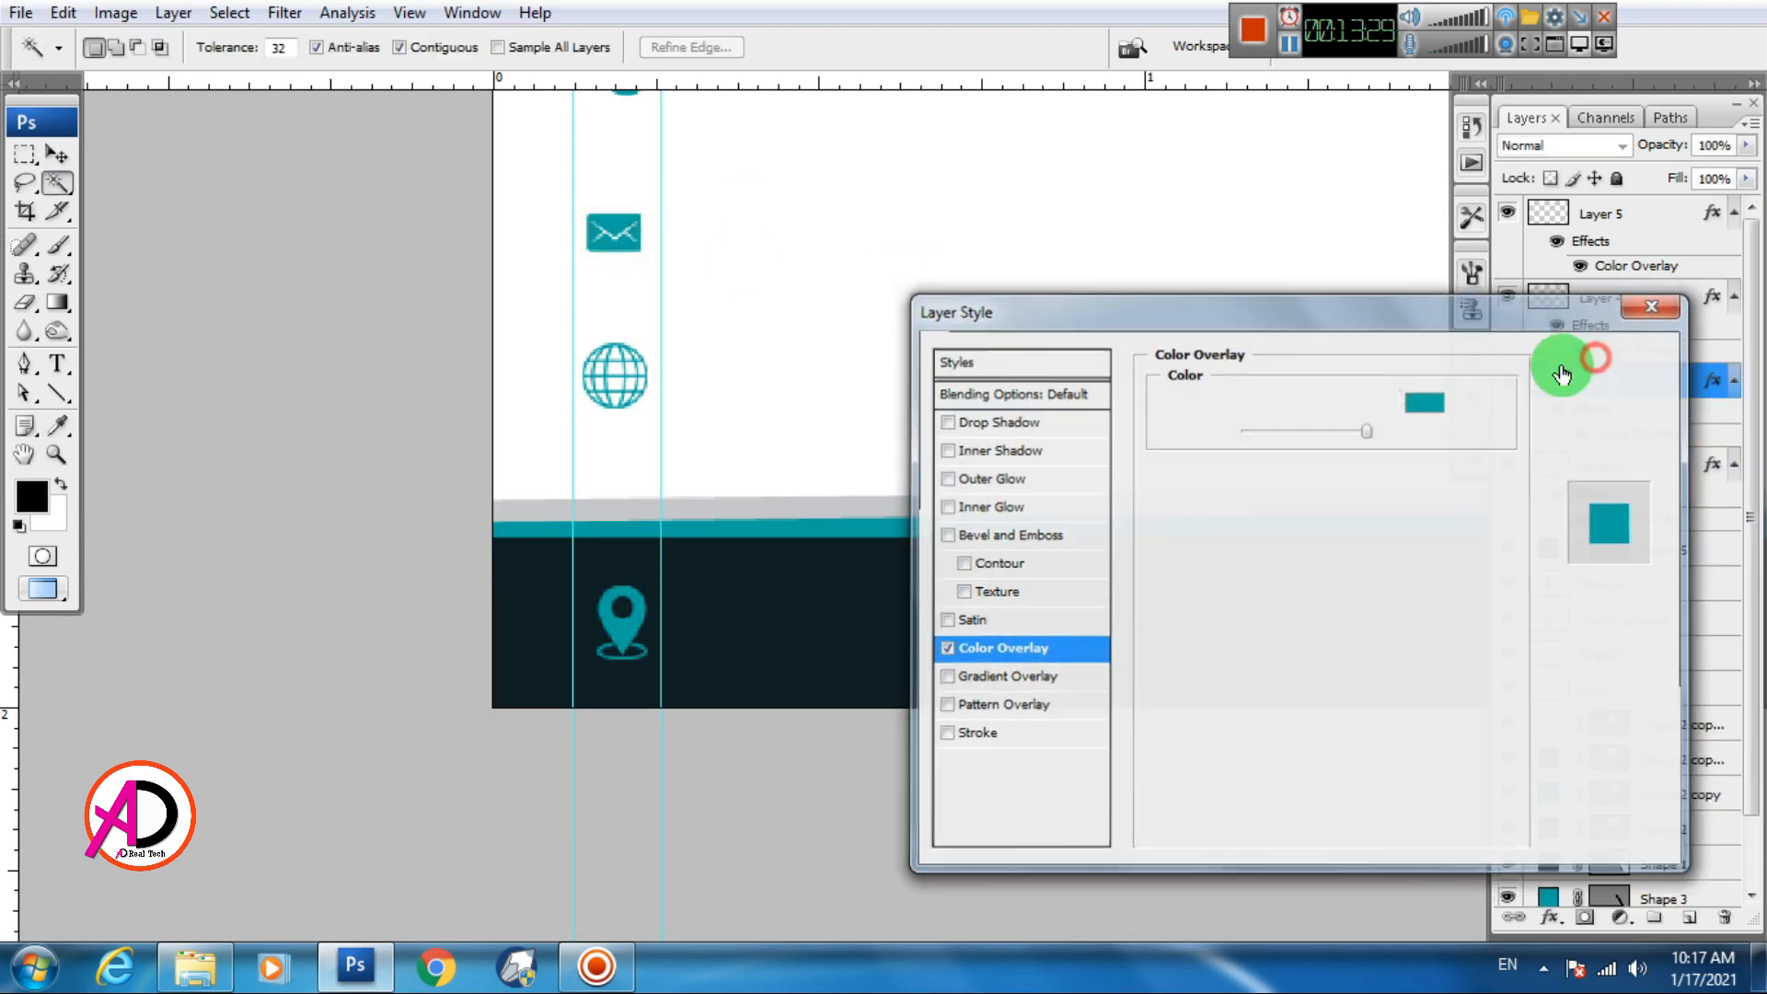
left_click(1607, 359)
key("v")
left_click_drag(541, 648, 624, 399)
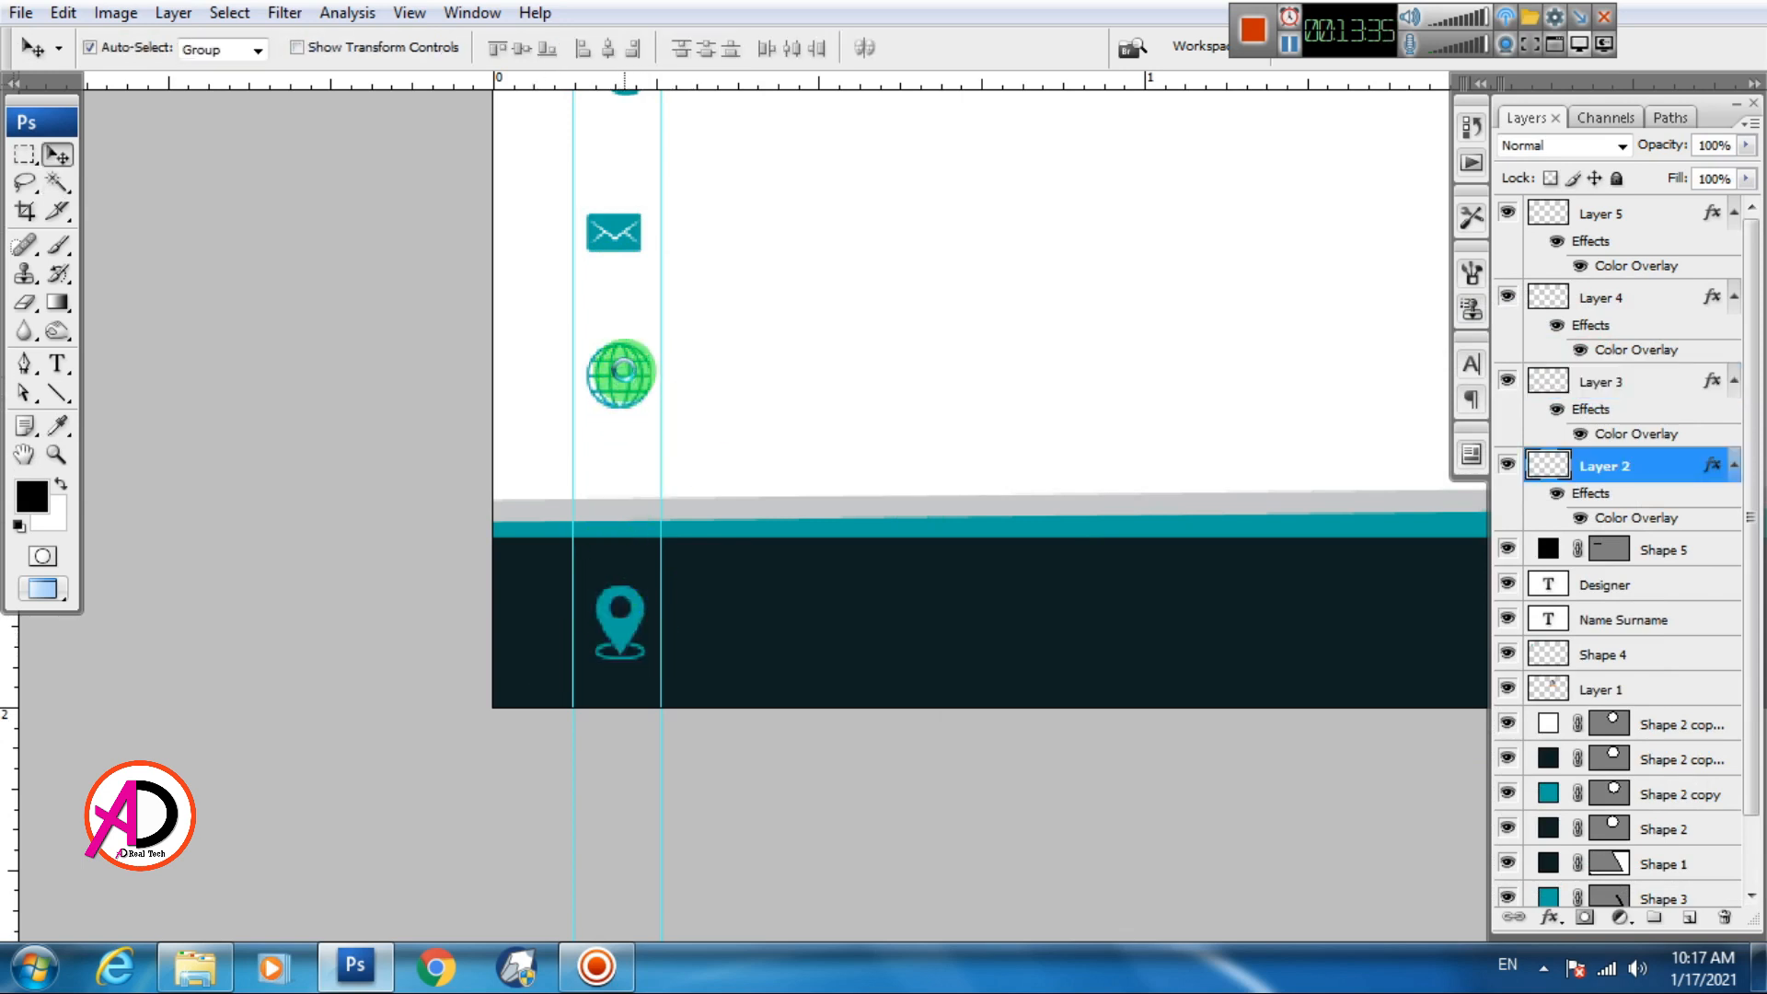
Enlarge the globe icon to about 114% and the envelope icon to 140.5%
key("ctrl+t")
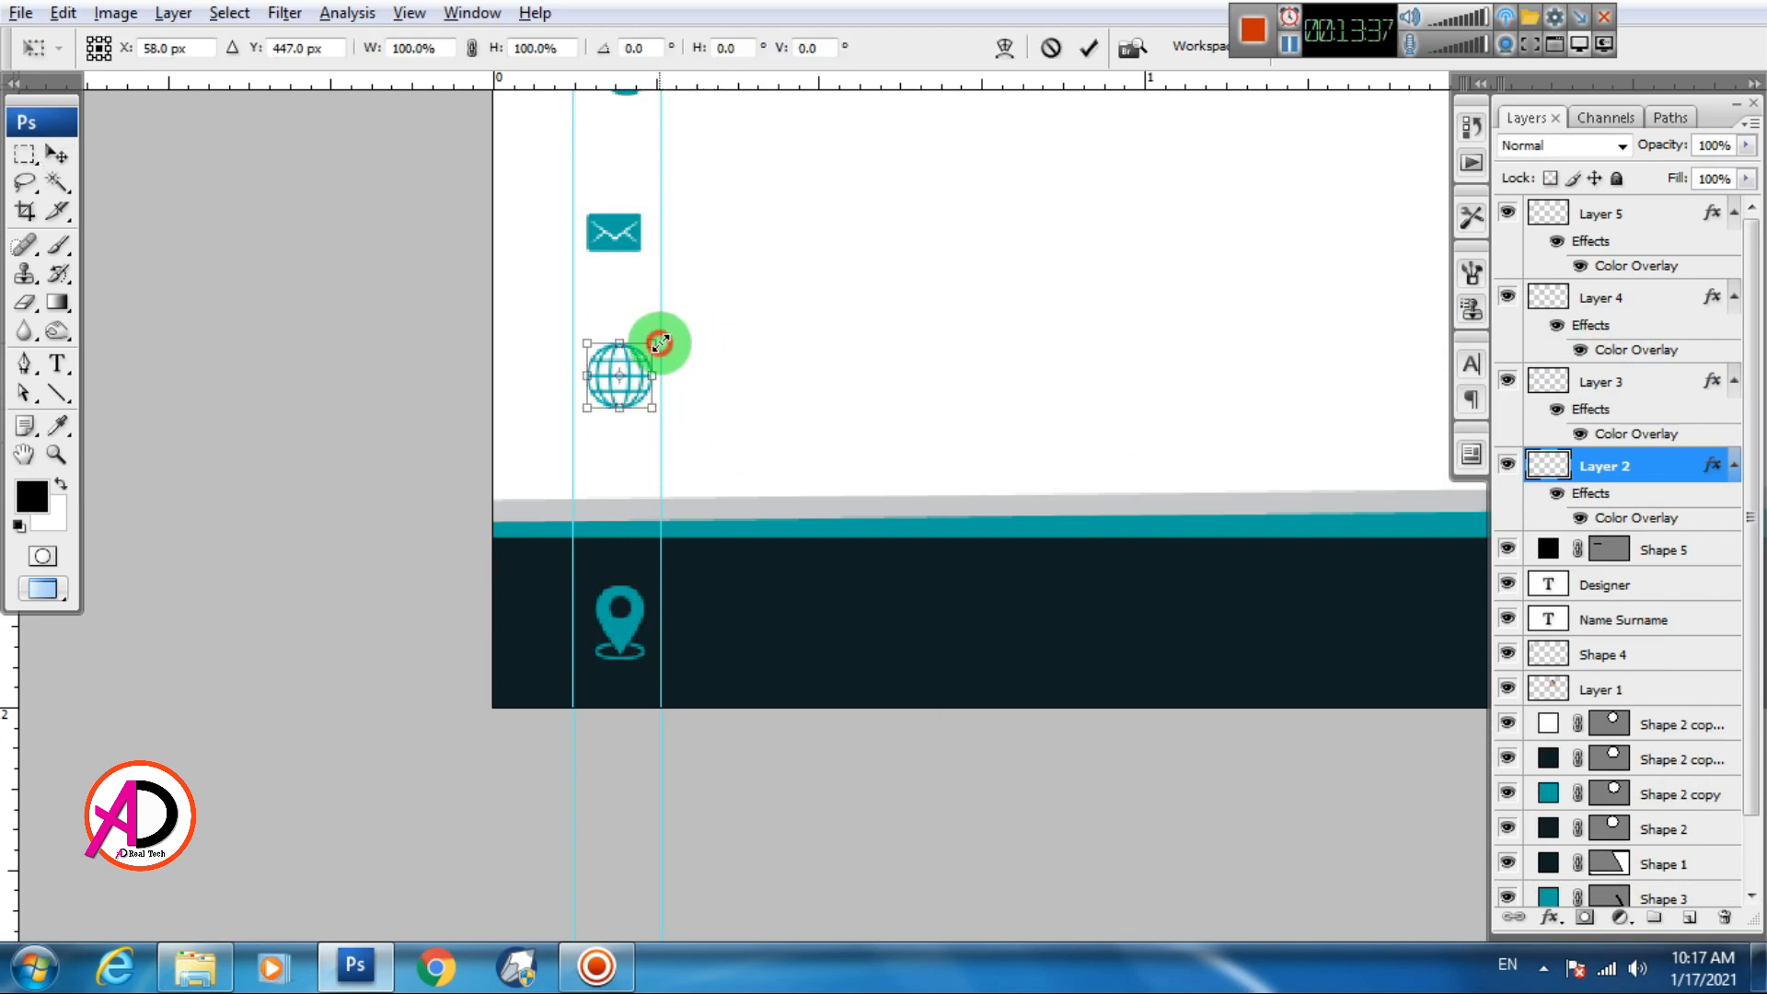
left_click_drag(661, 342, 666, 338)
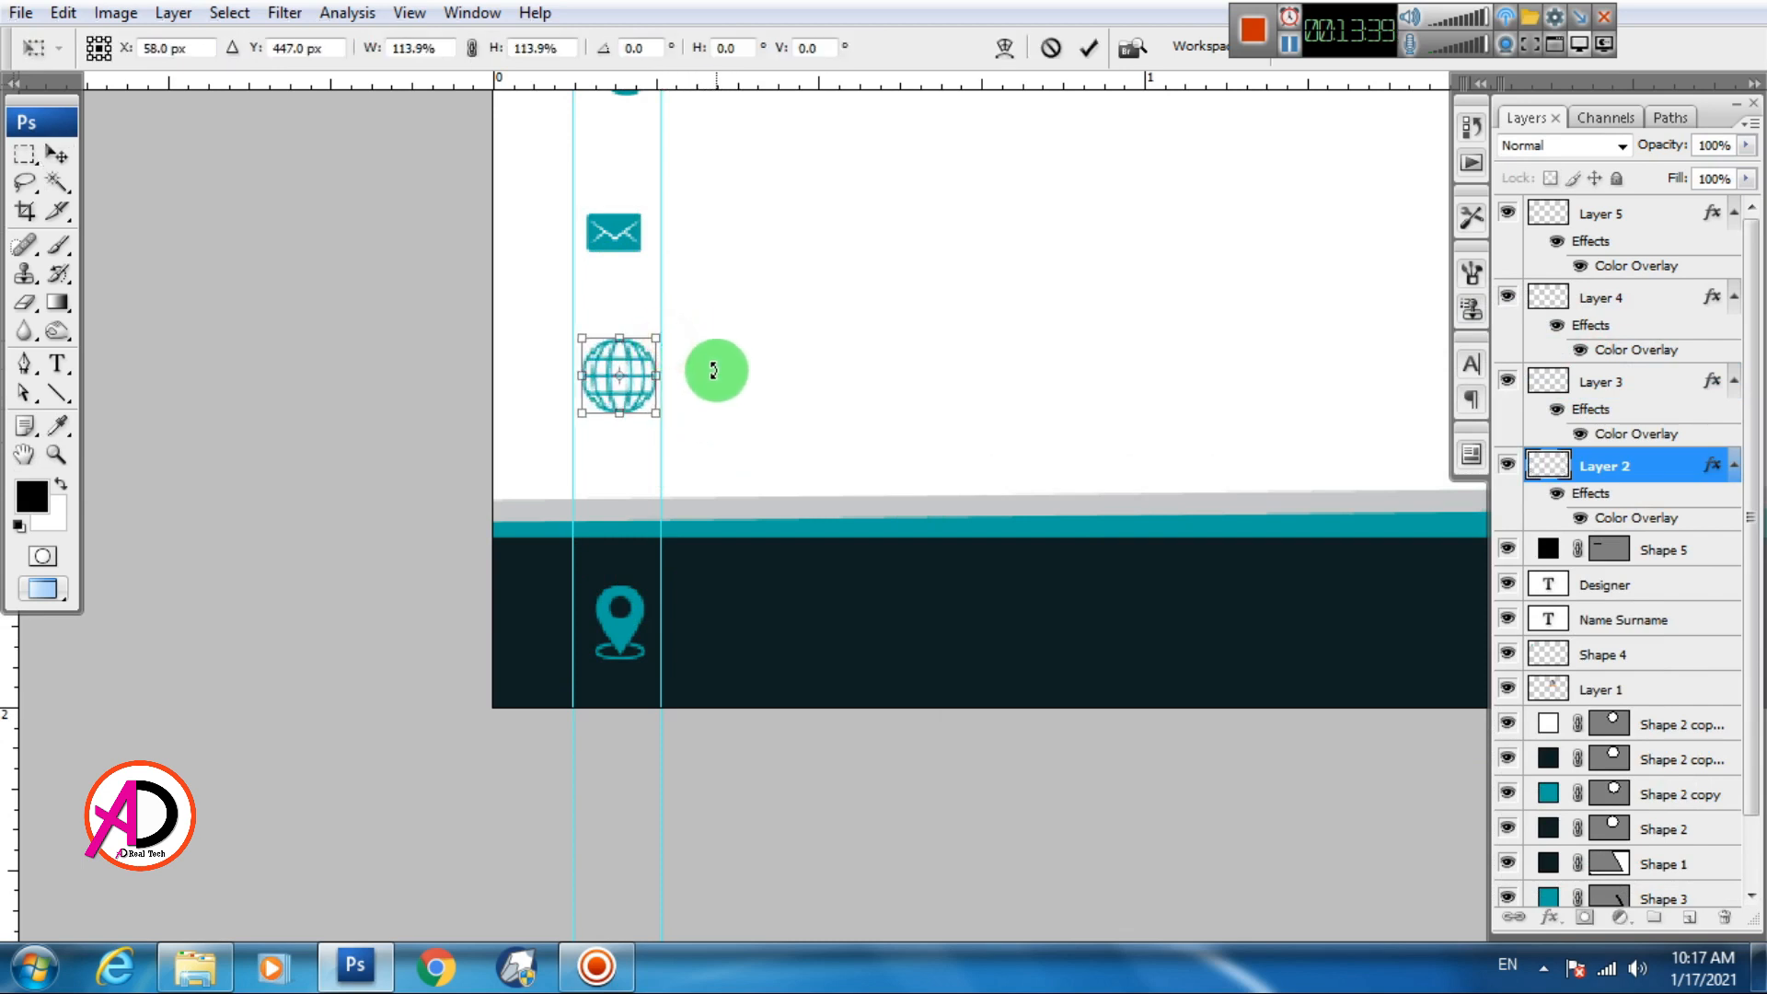
key("Return")
left_click(613, 236)
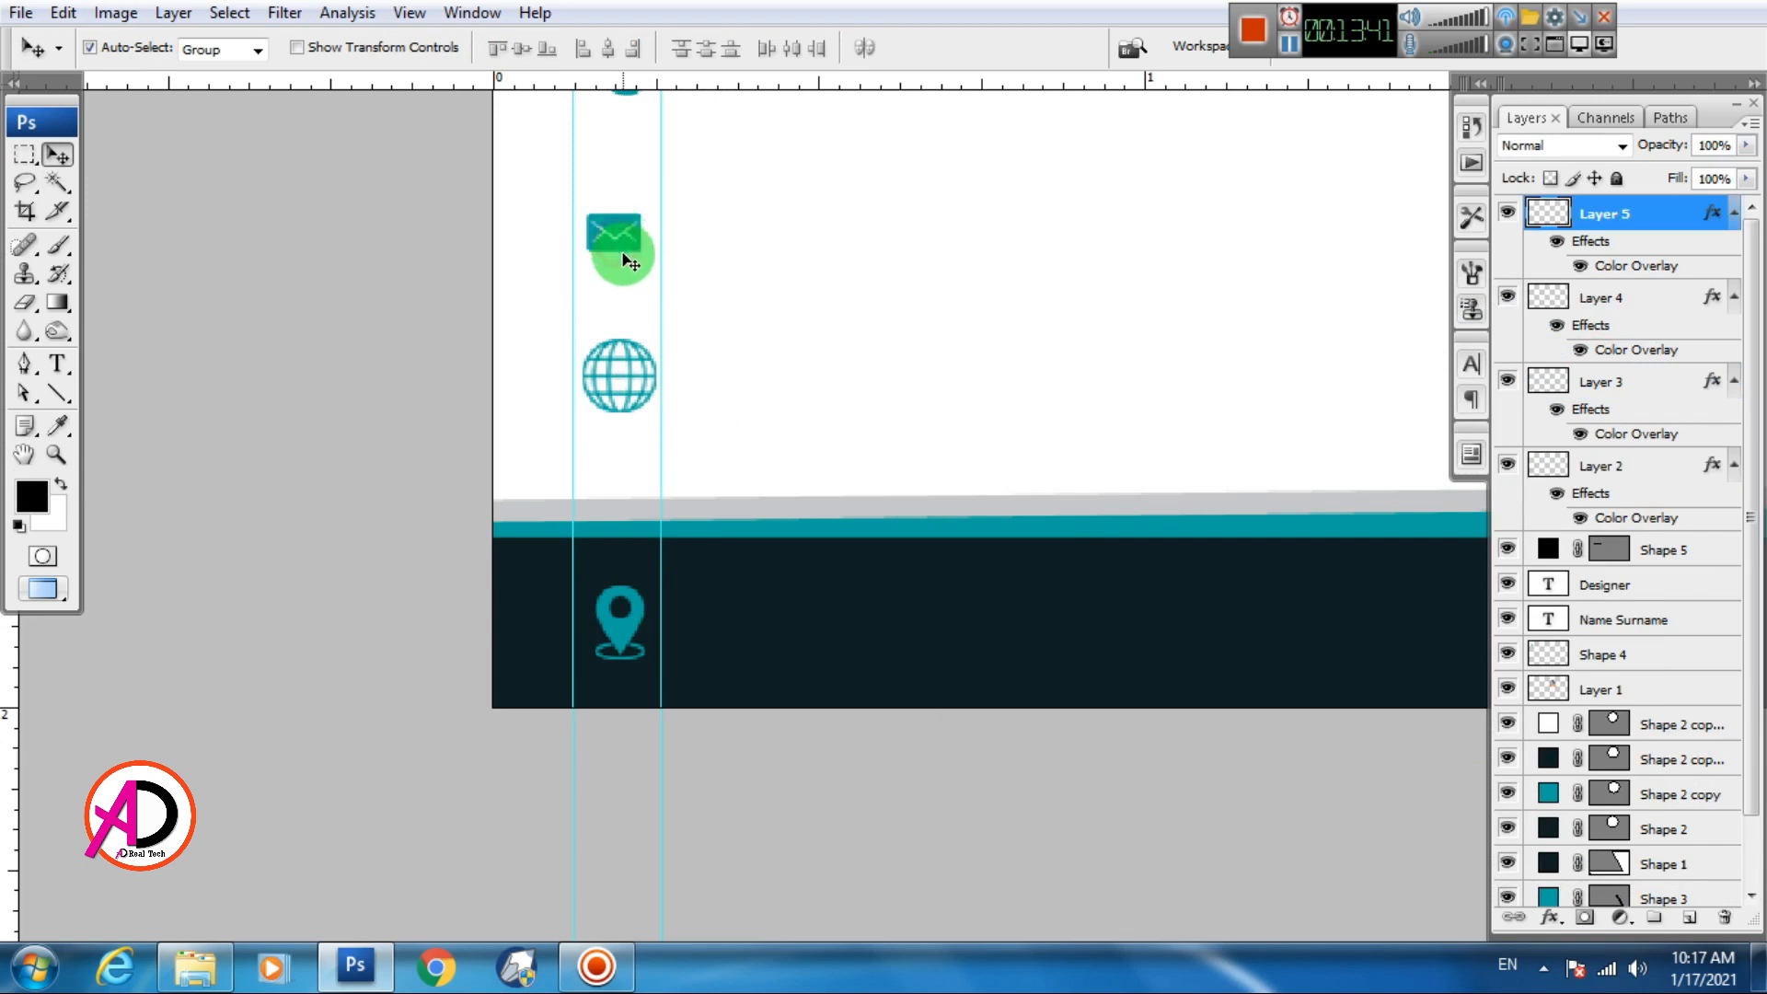
key("ctrl+t")
left_click_drag(653, 208, 671, 209)
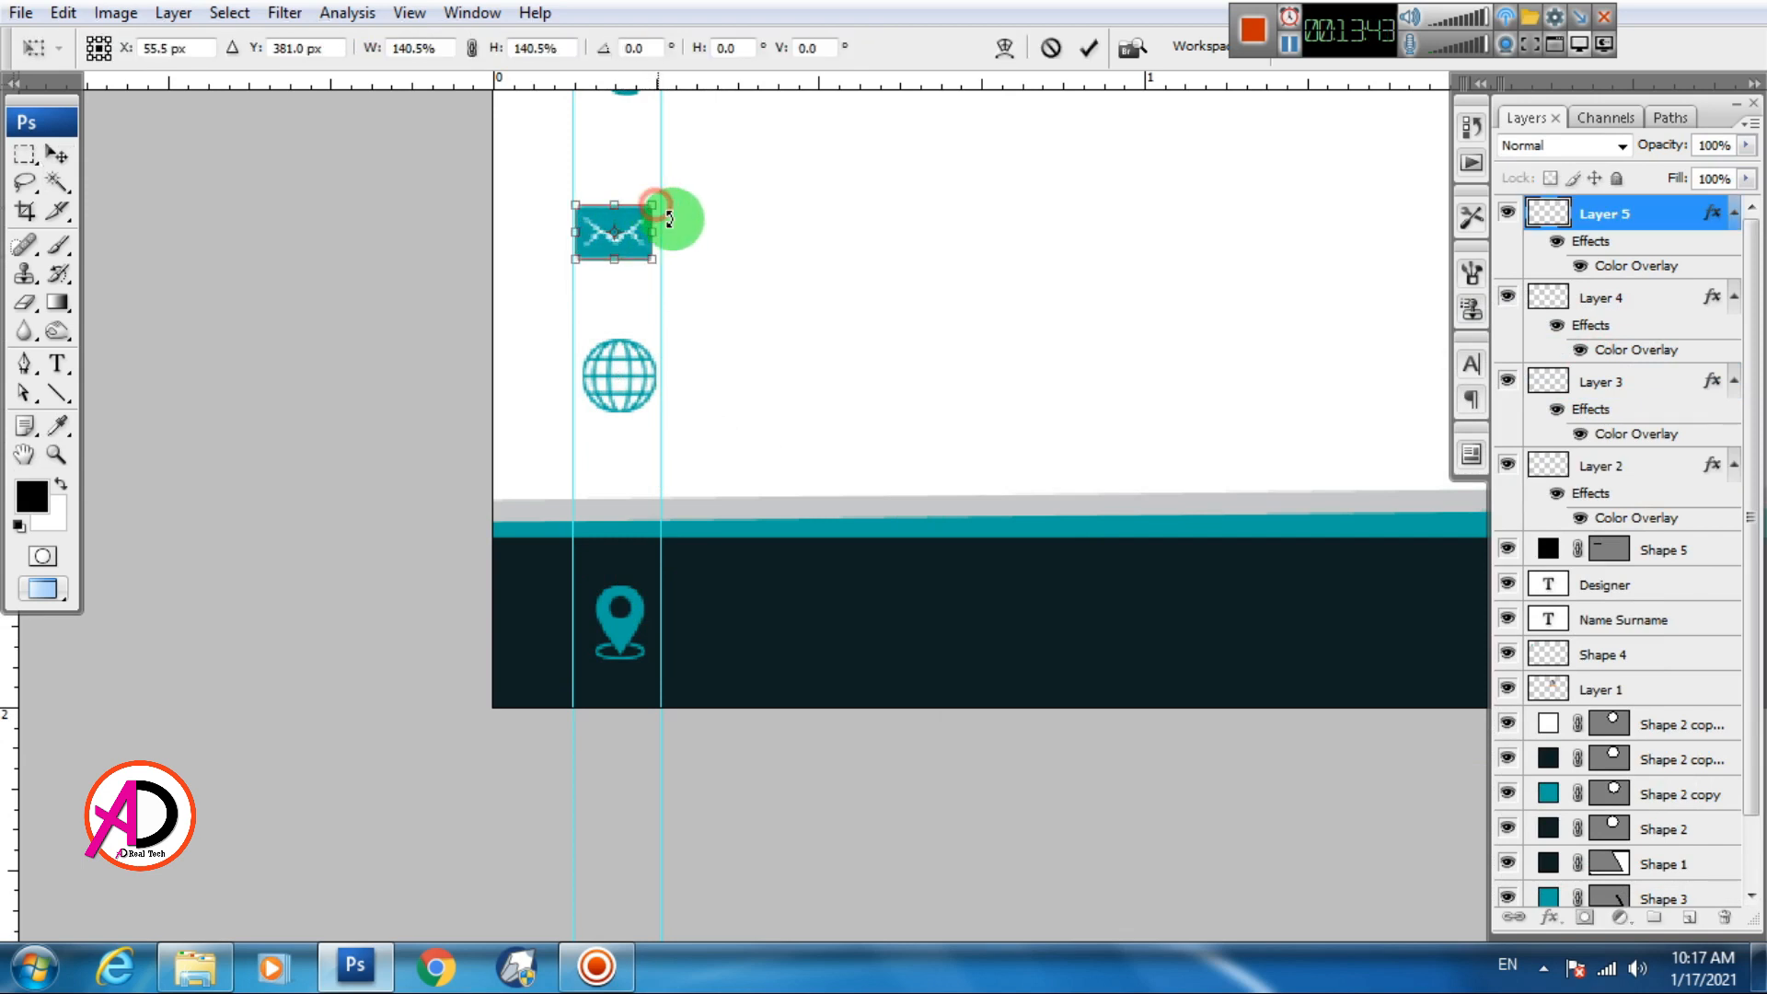
key("Return")
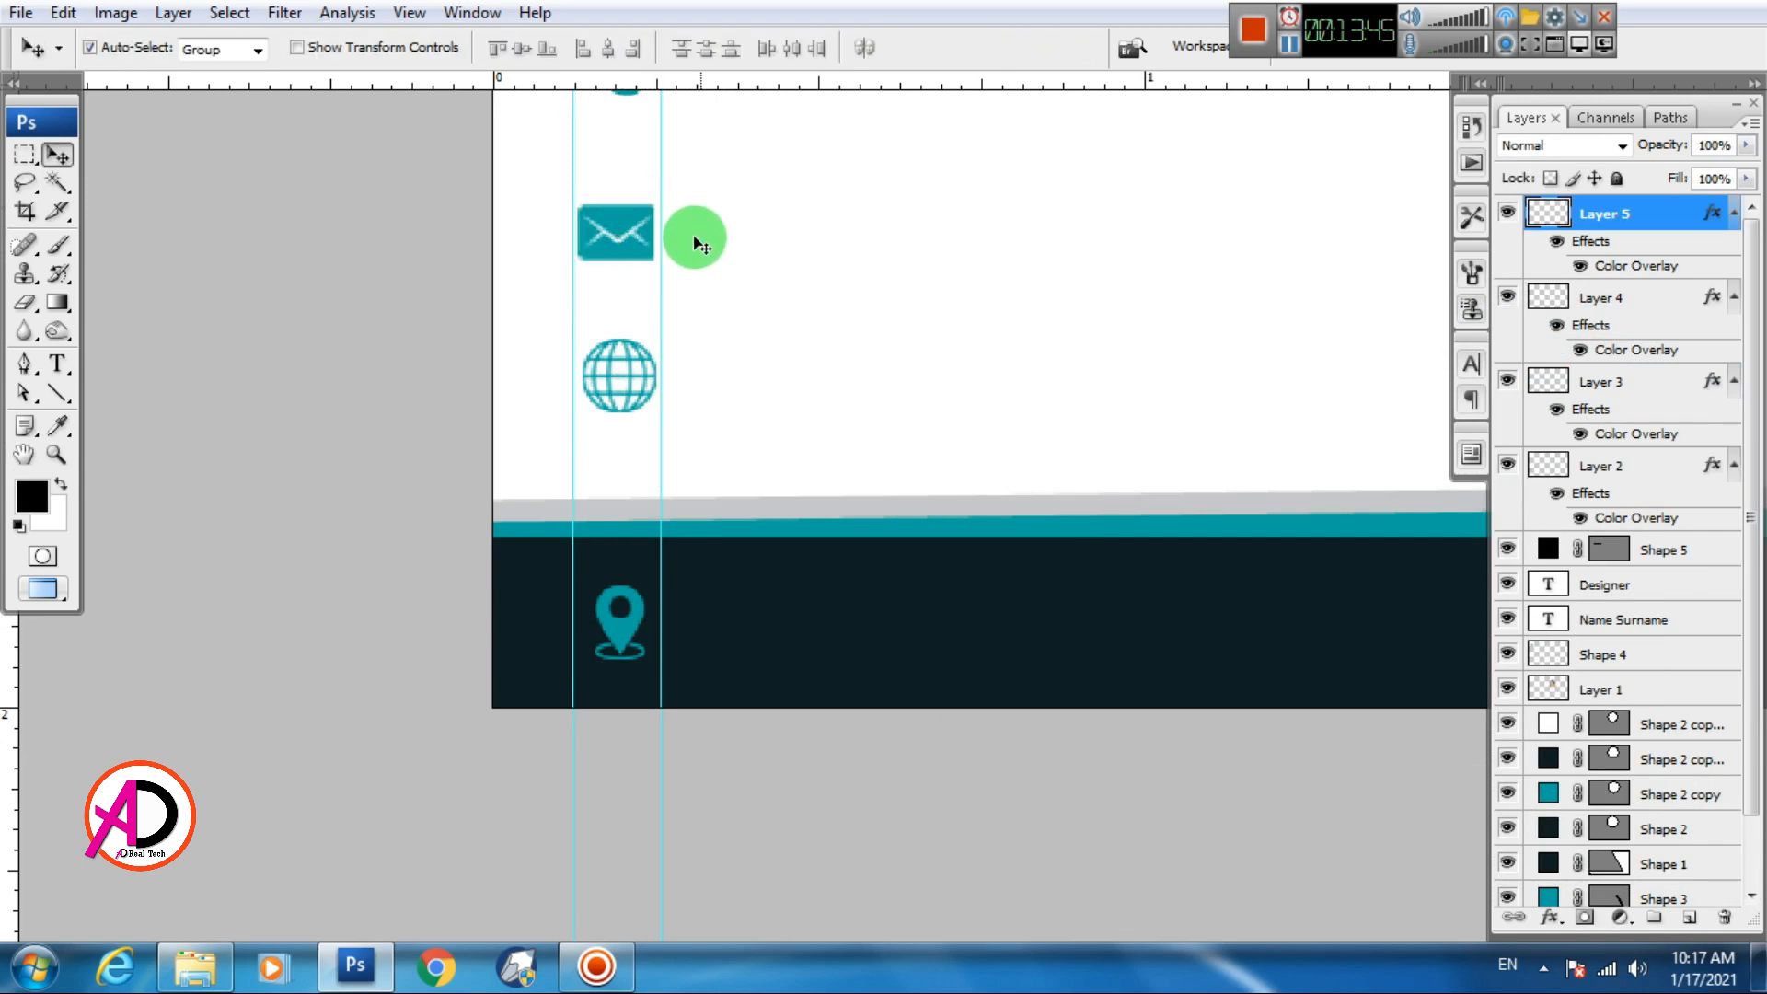
Enlarge the phone icon to 118.7% and bring the whole card into view
scroll(785, 501, "up", 3)
left_click(638, 378)
key("ctrl+t")
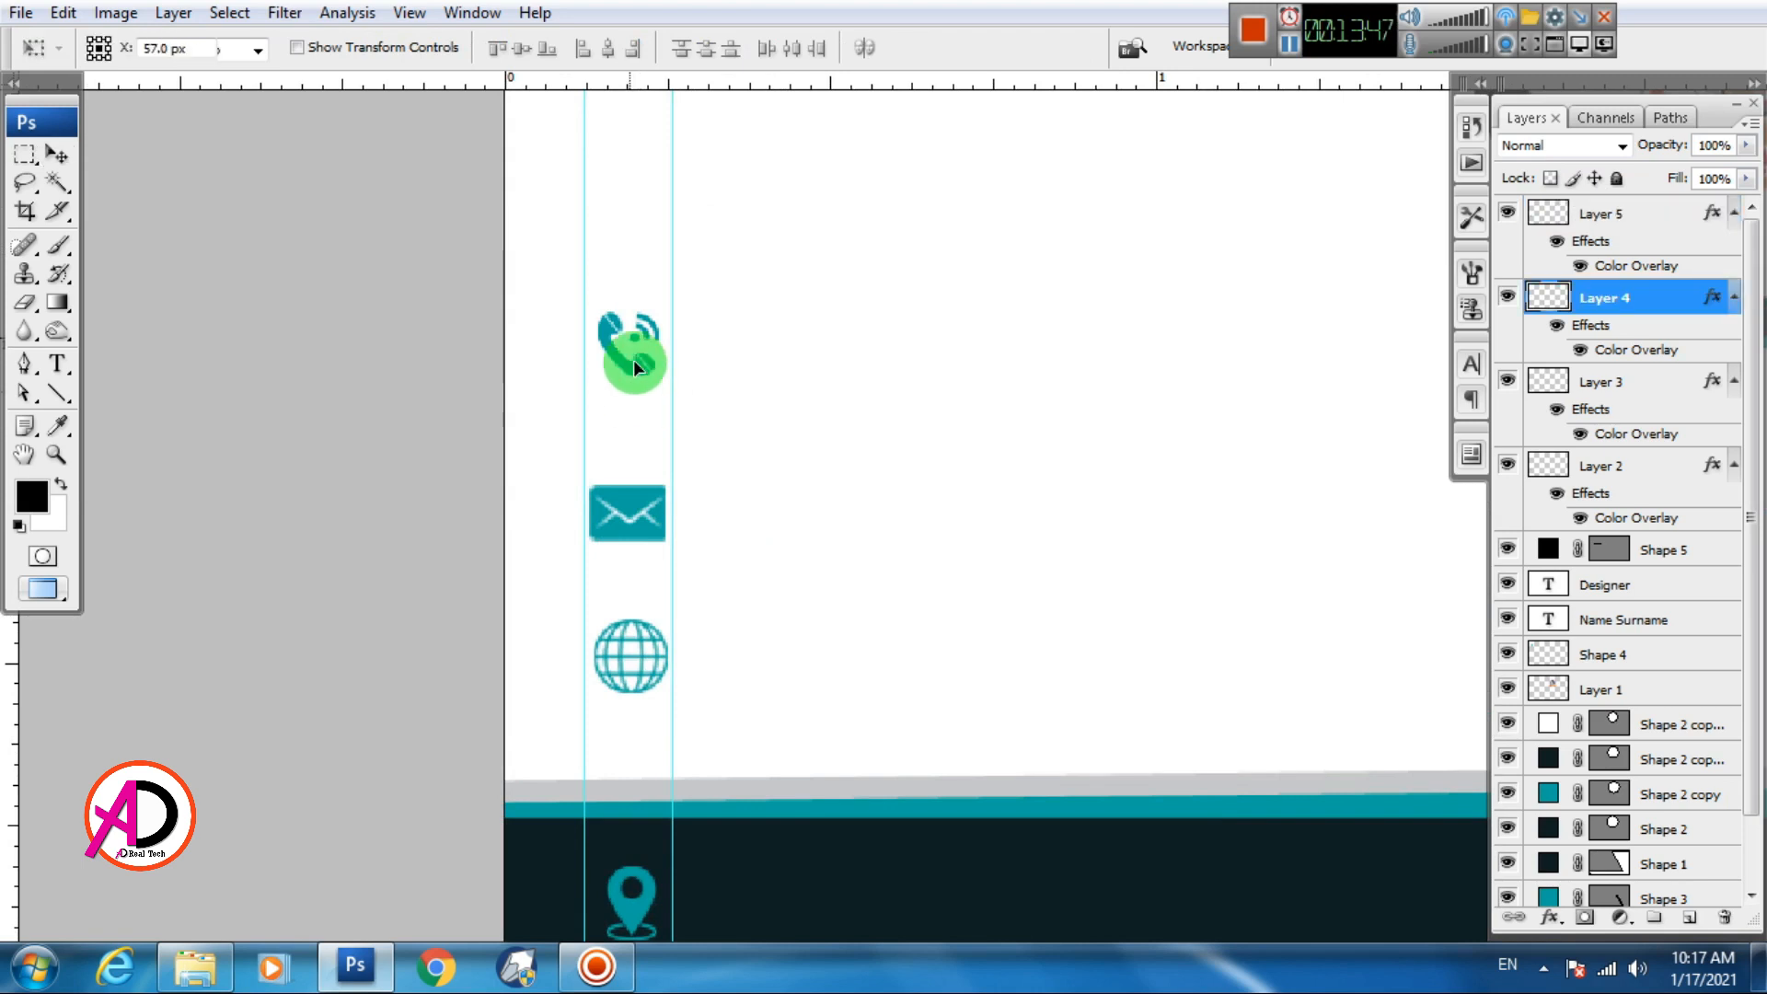
left_click_drag(661, 312, 667, 300)
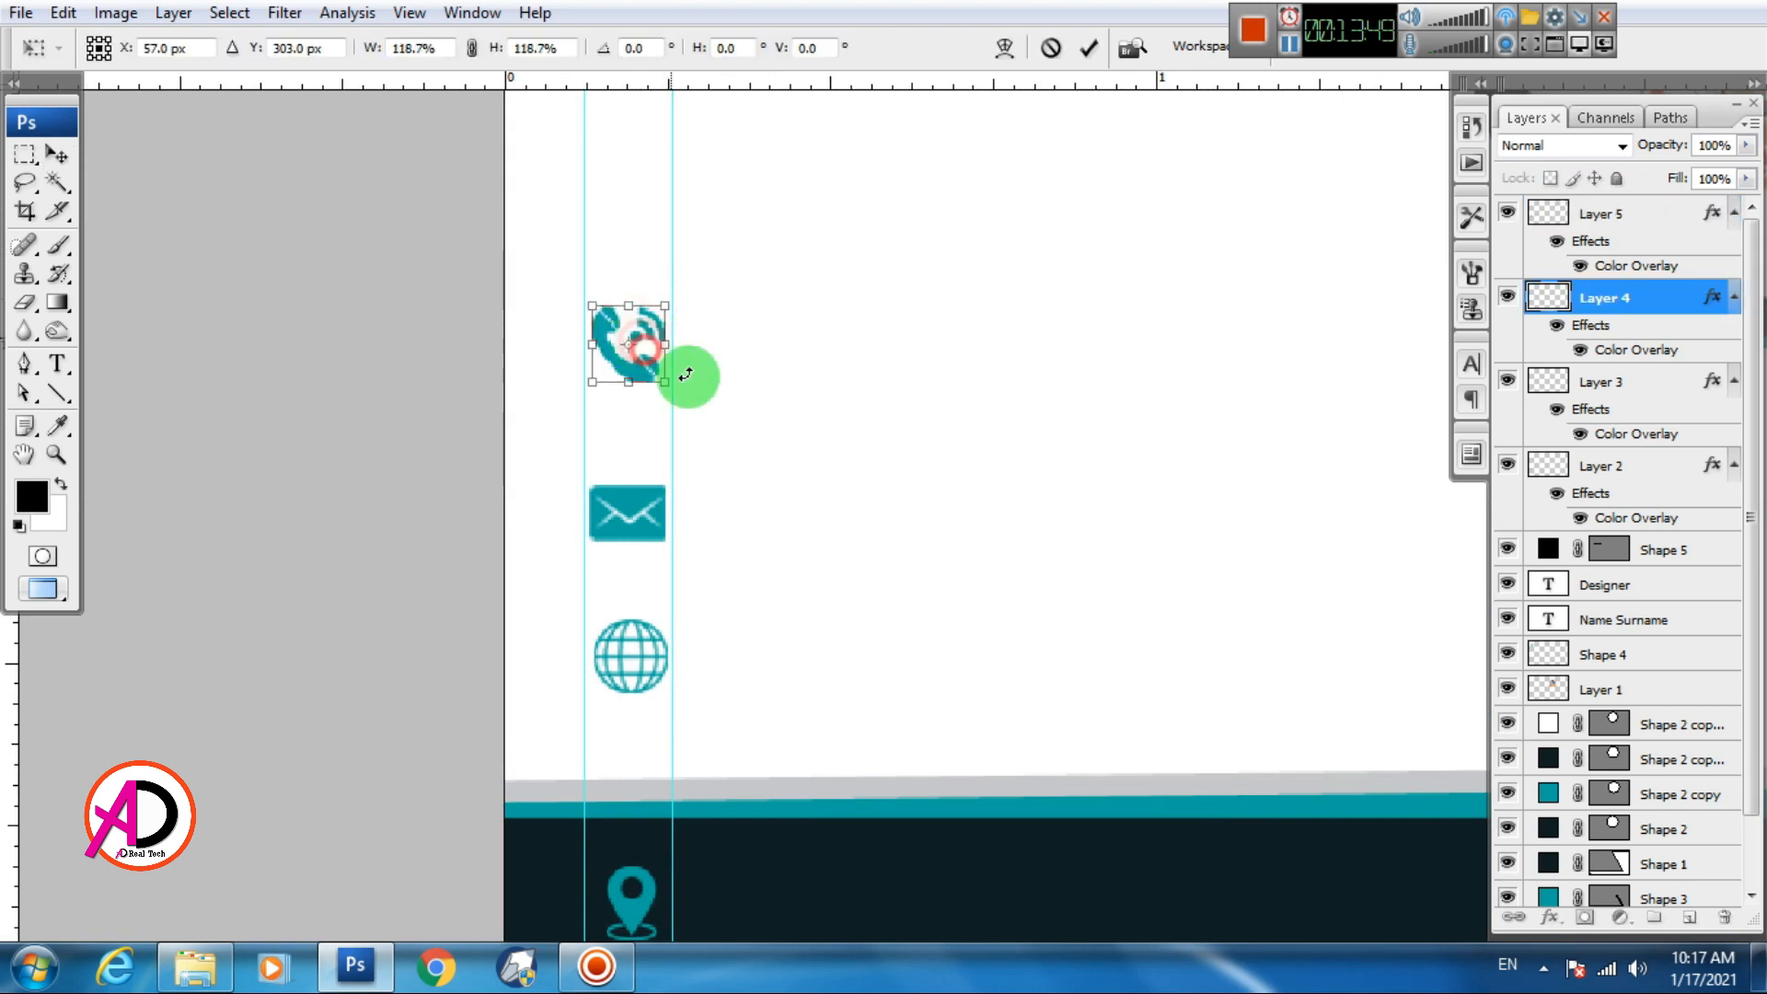
key("alt+f")
left_click(643, 380)
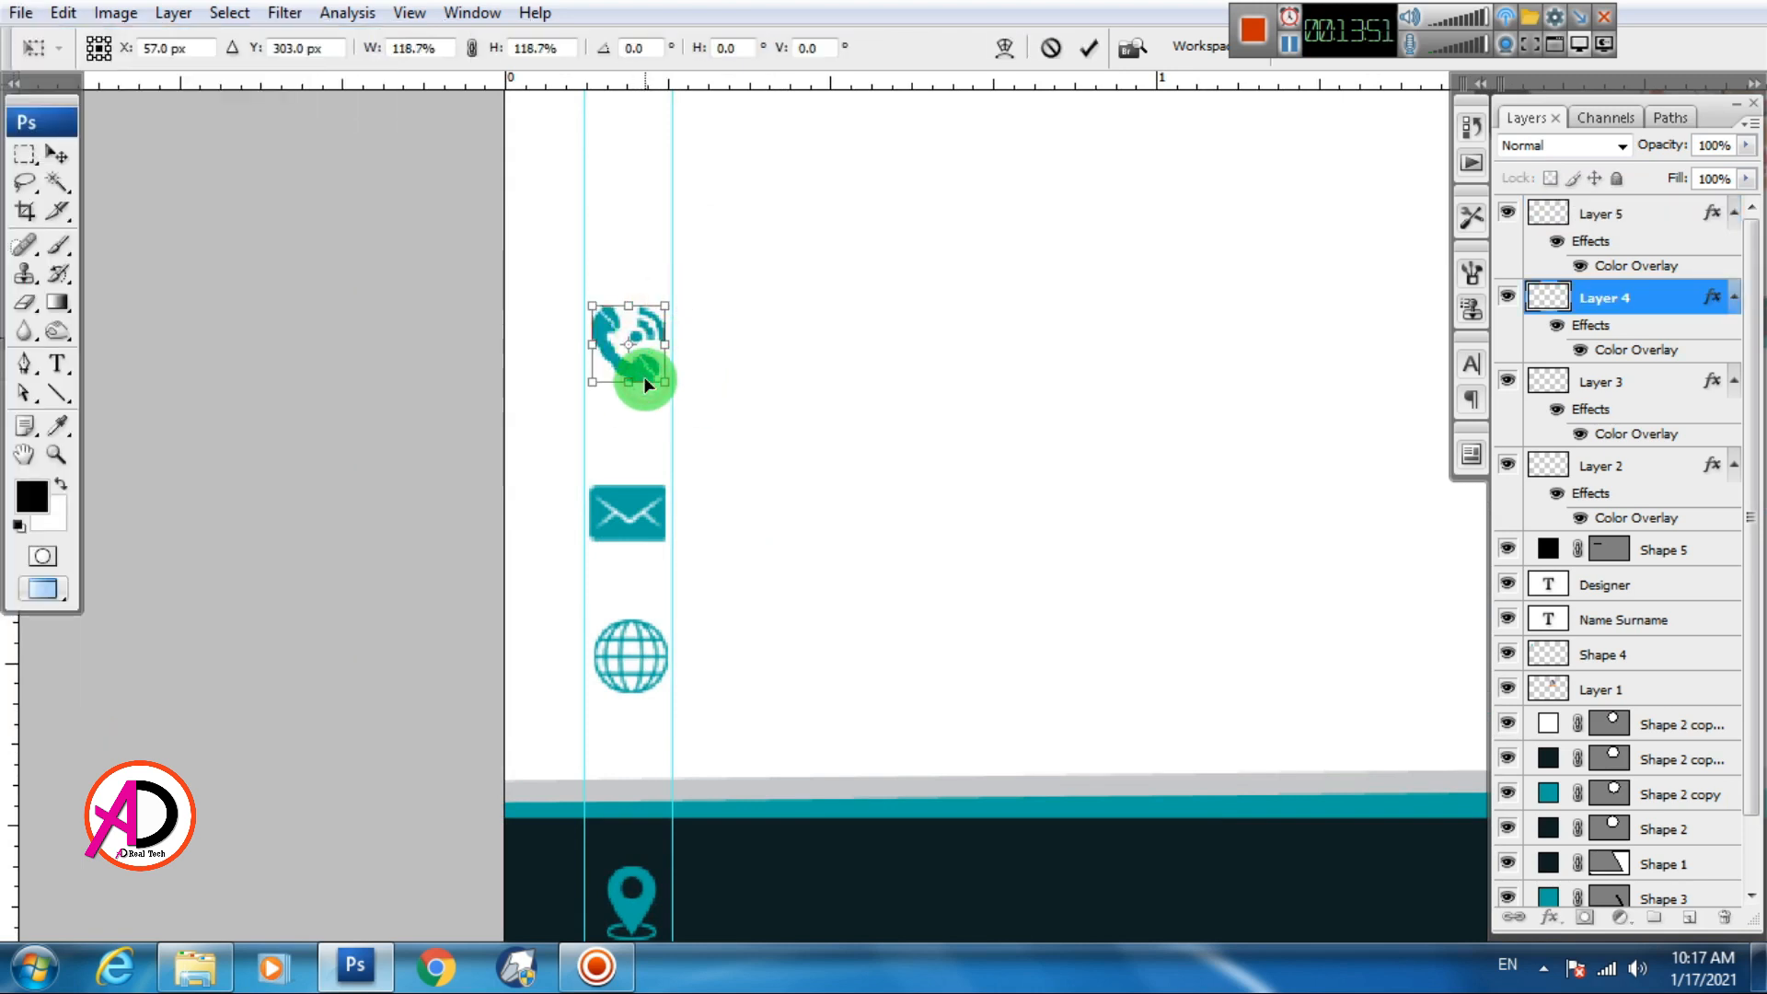
key("Return")
scroll(644, 377, "down", 1)
key("alt+space")
left_click_drag(872, 500, 710, 561)
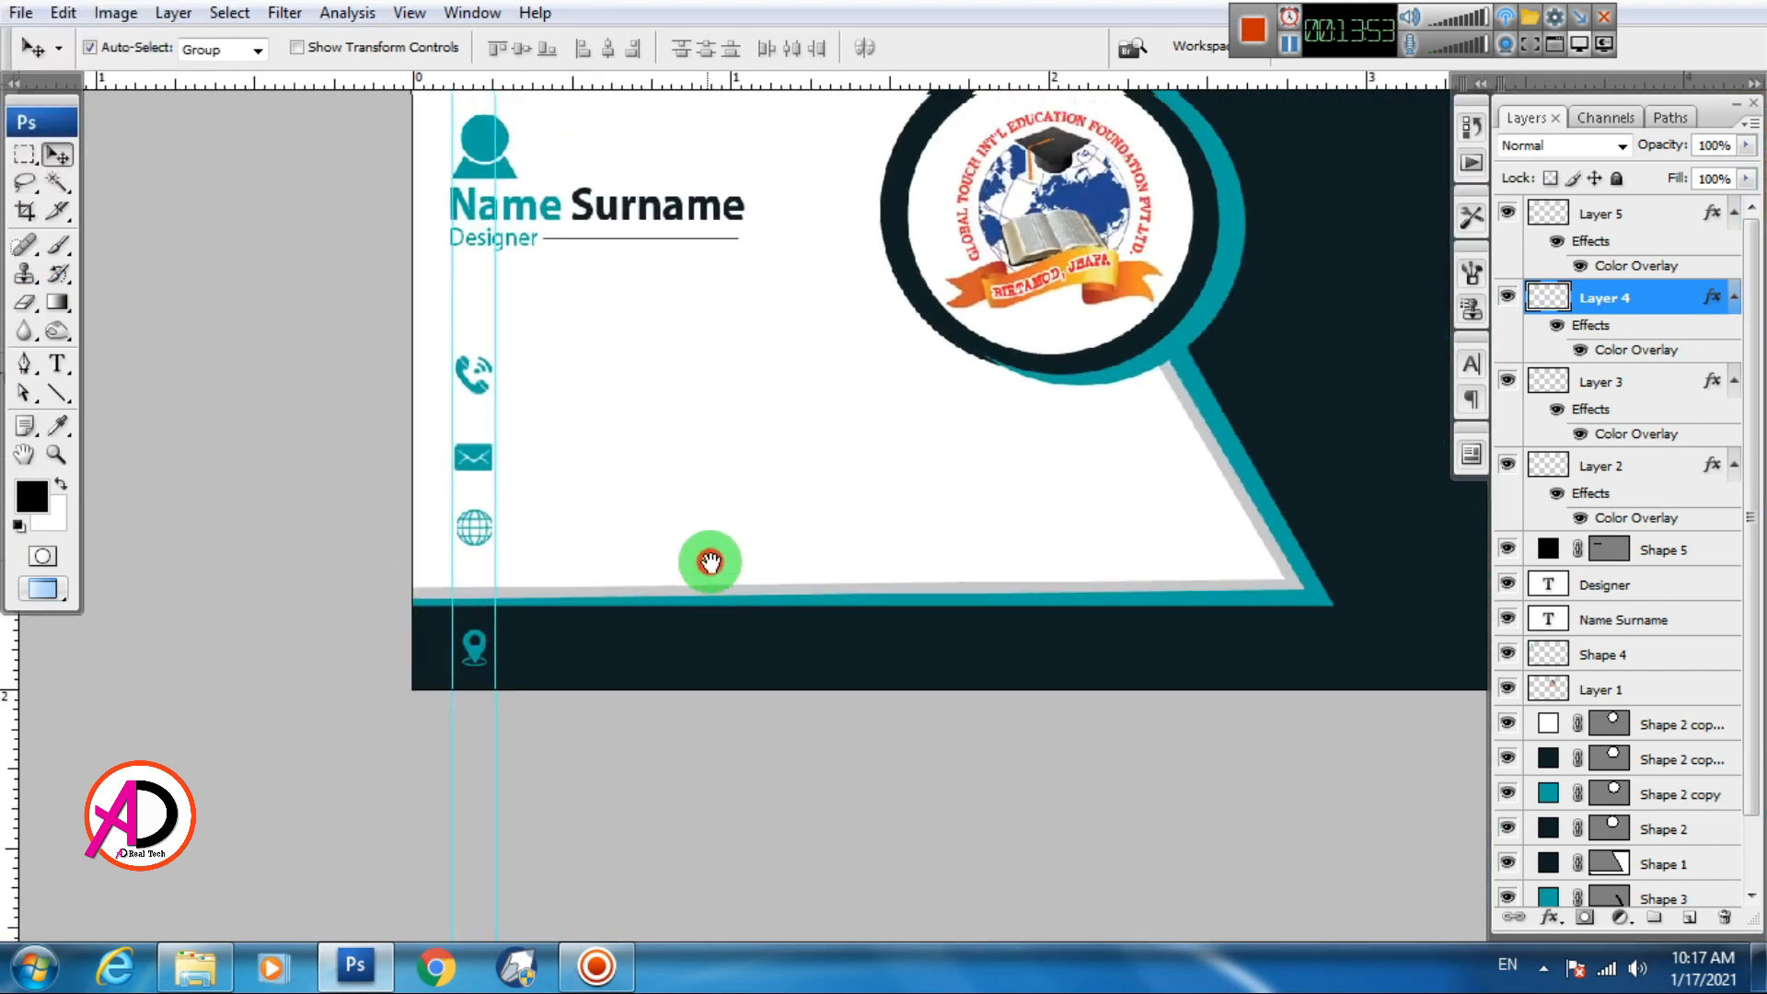
scroll(655, 524, "up", 1)
key("alt+space")
left_click(803, 534)
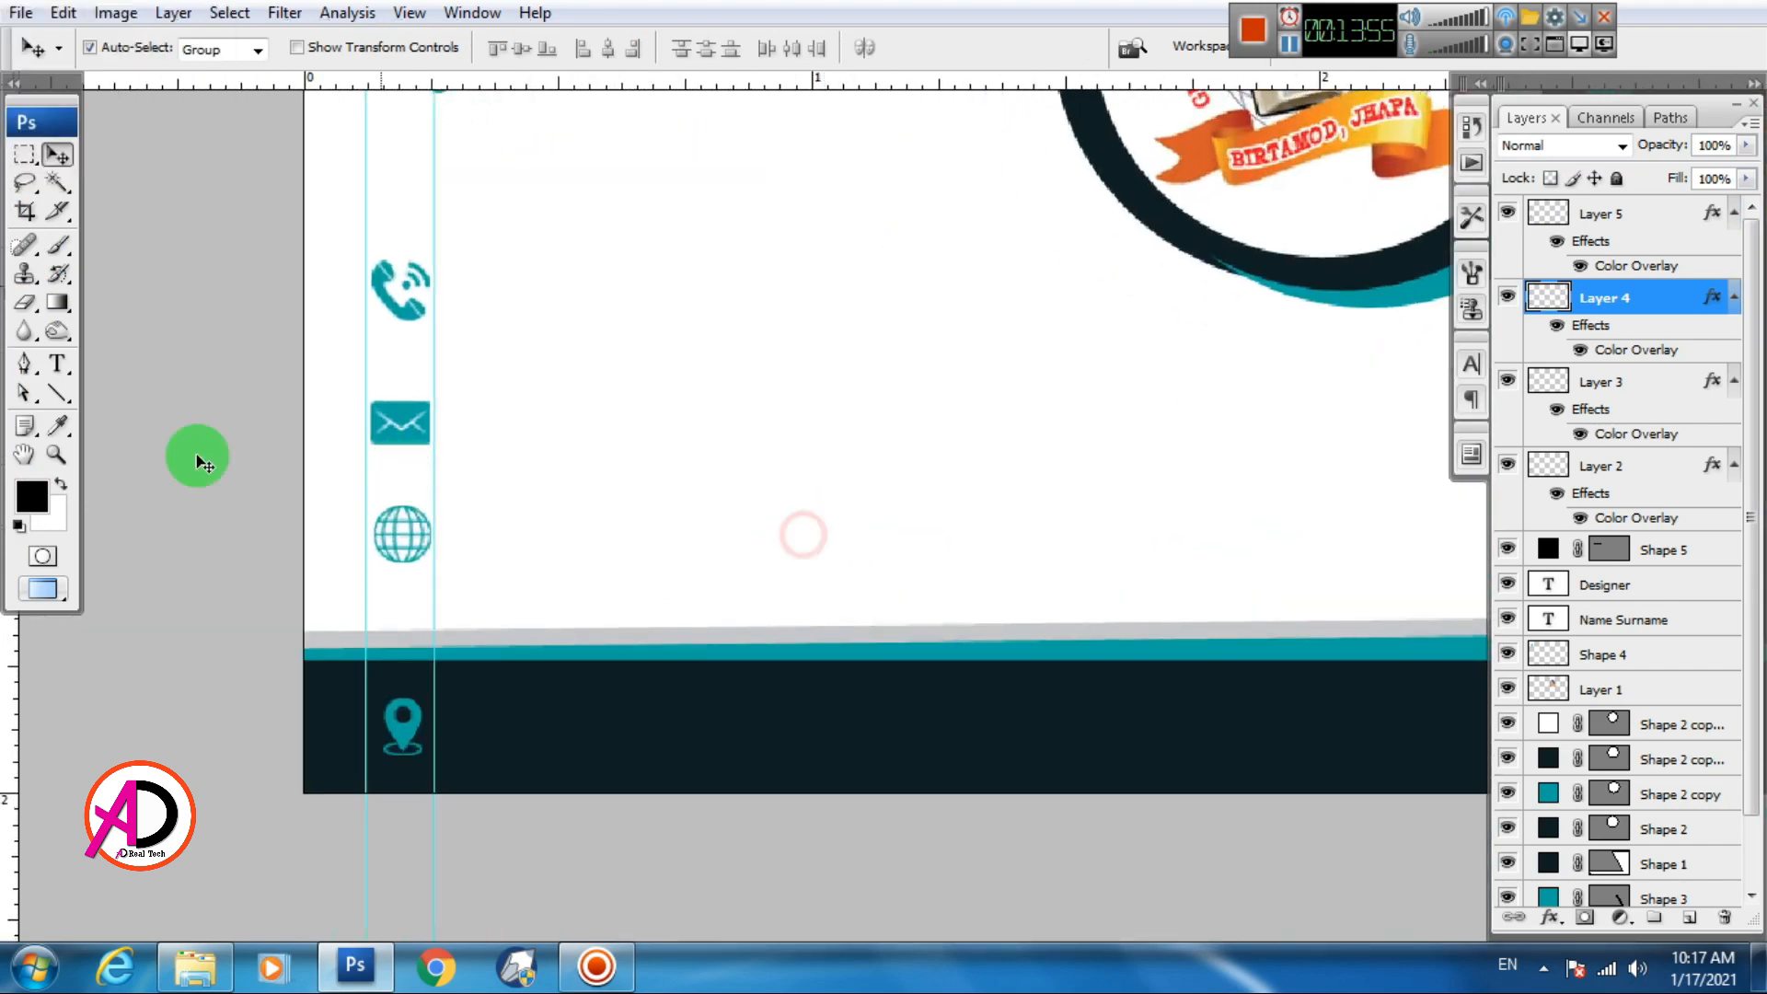
Type the phone number as a new text line set in Arial
left_click(57, 363)
left_click(566, 393)
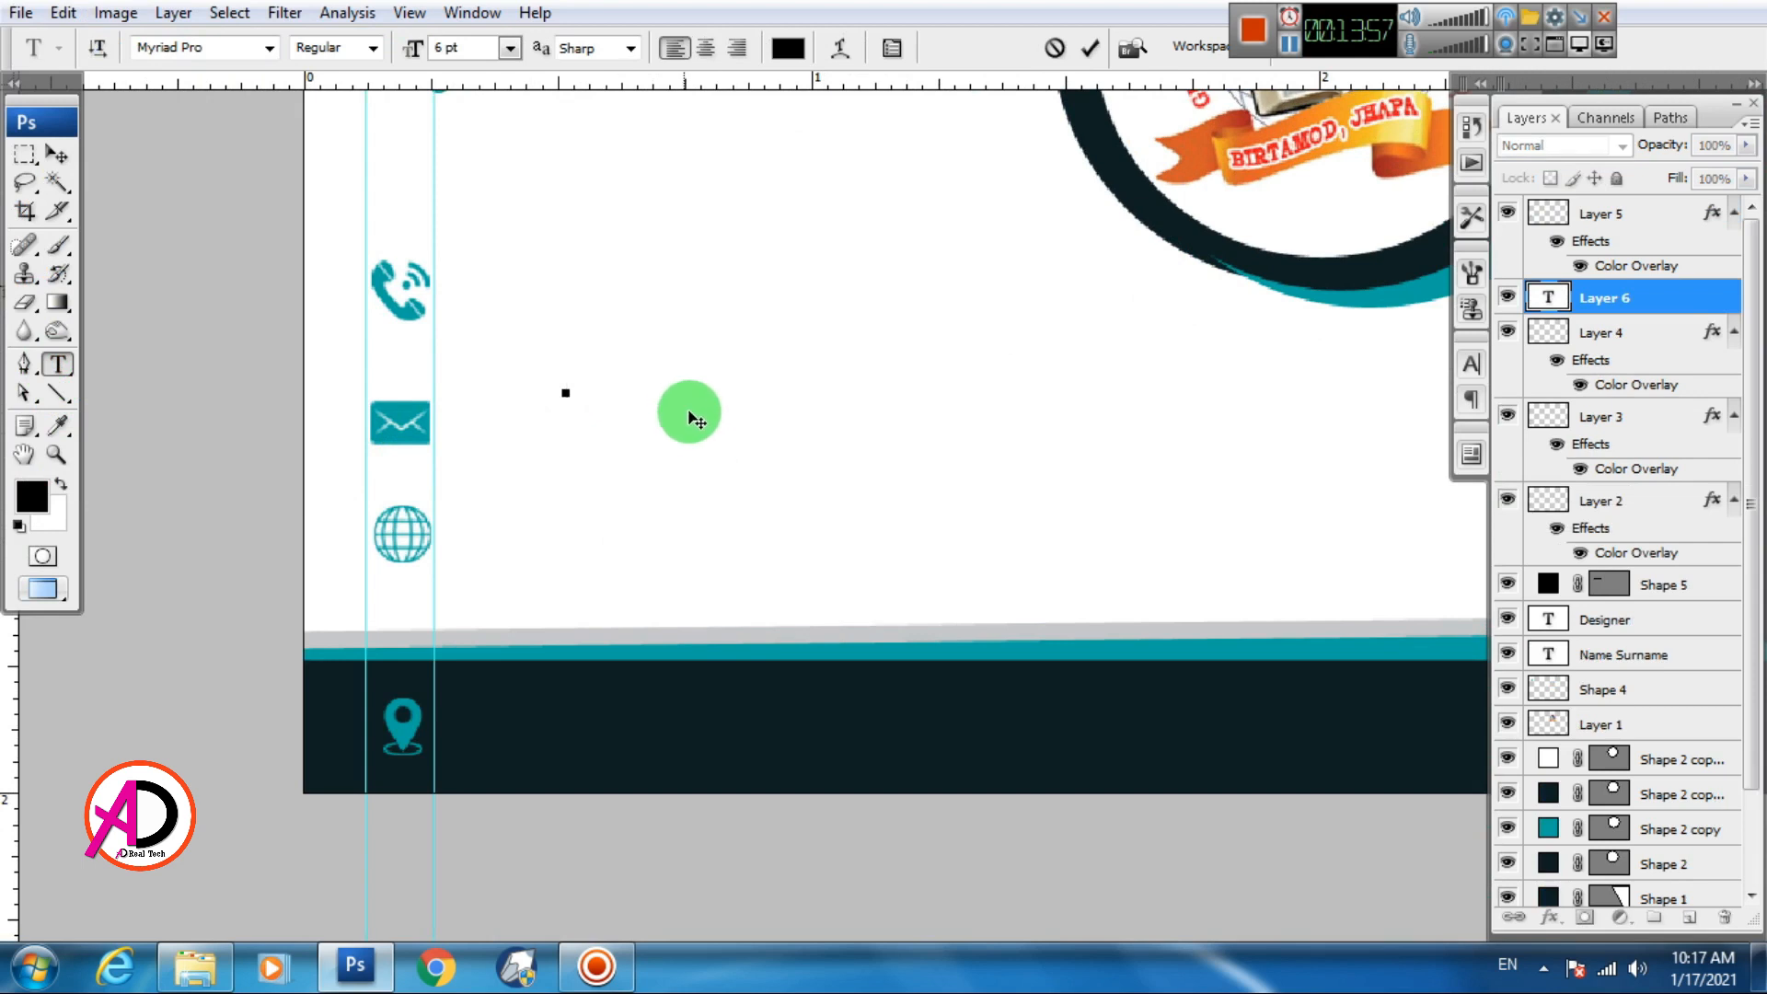
left_click(218, 47)
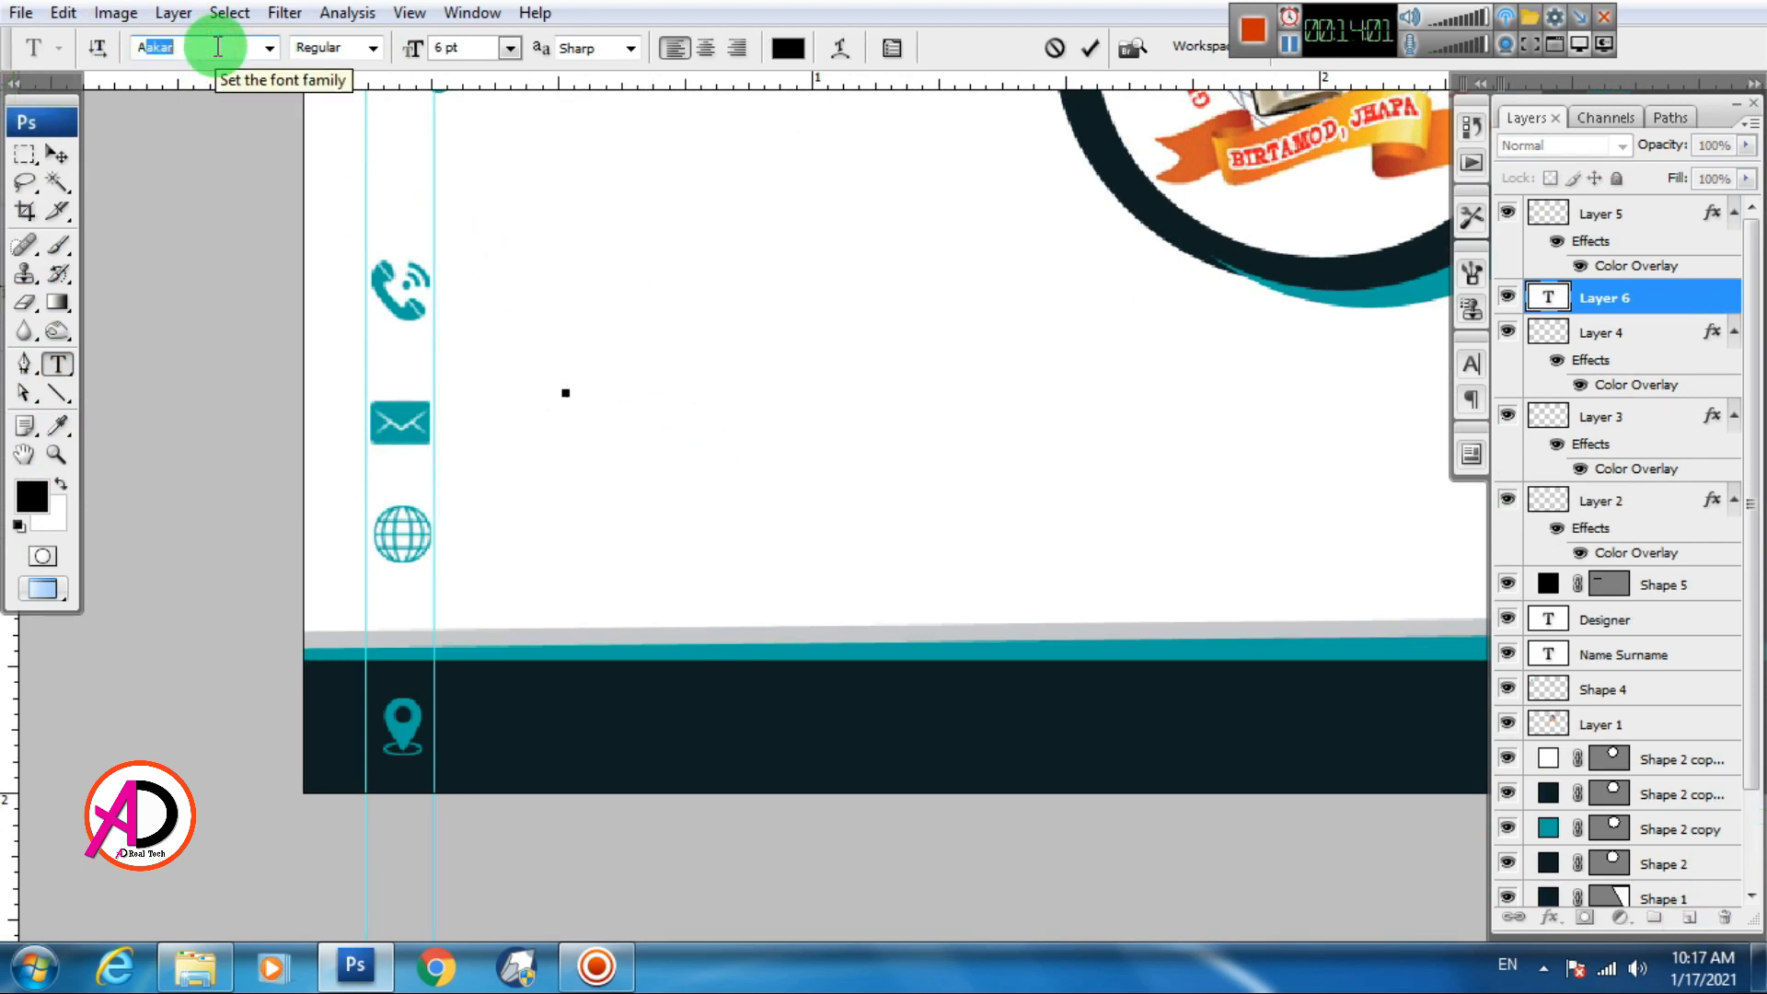
type("Arial")
key("Return")
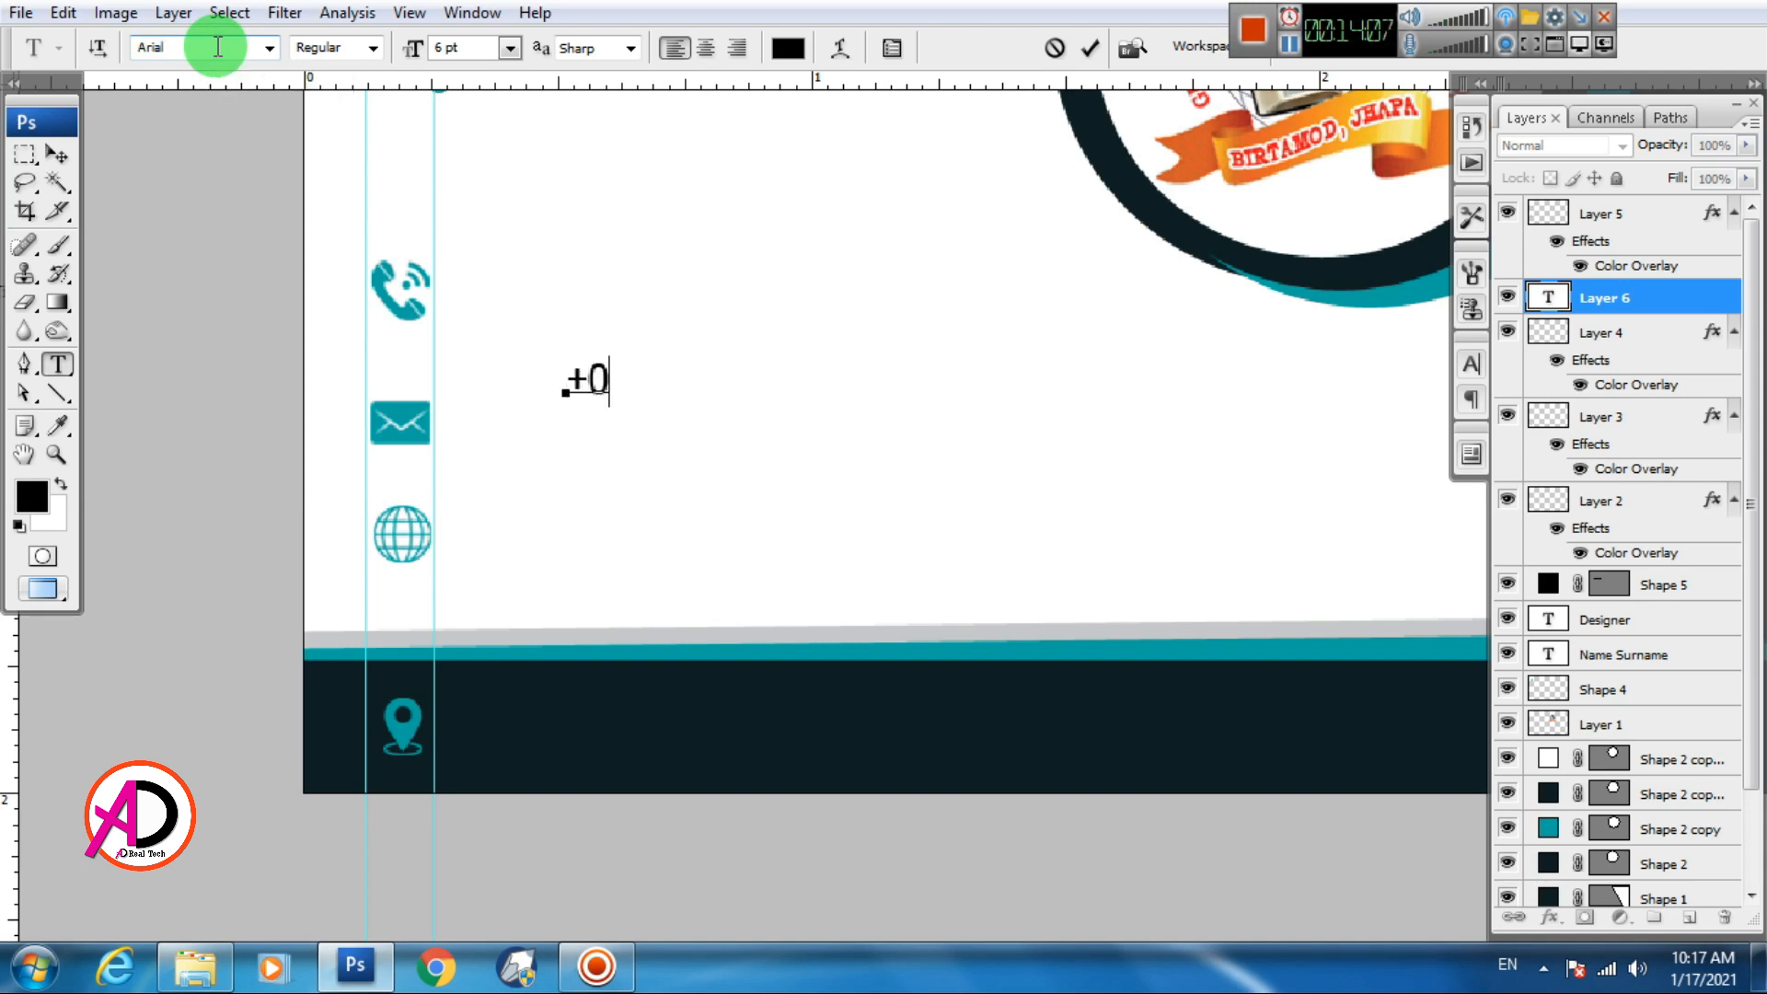
left_click(56, 153)
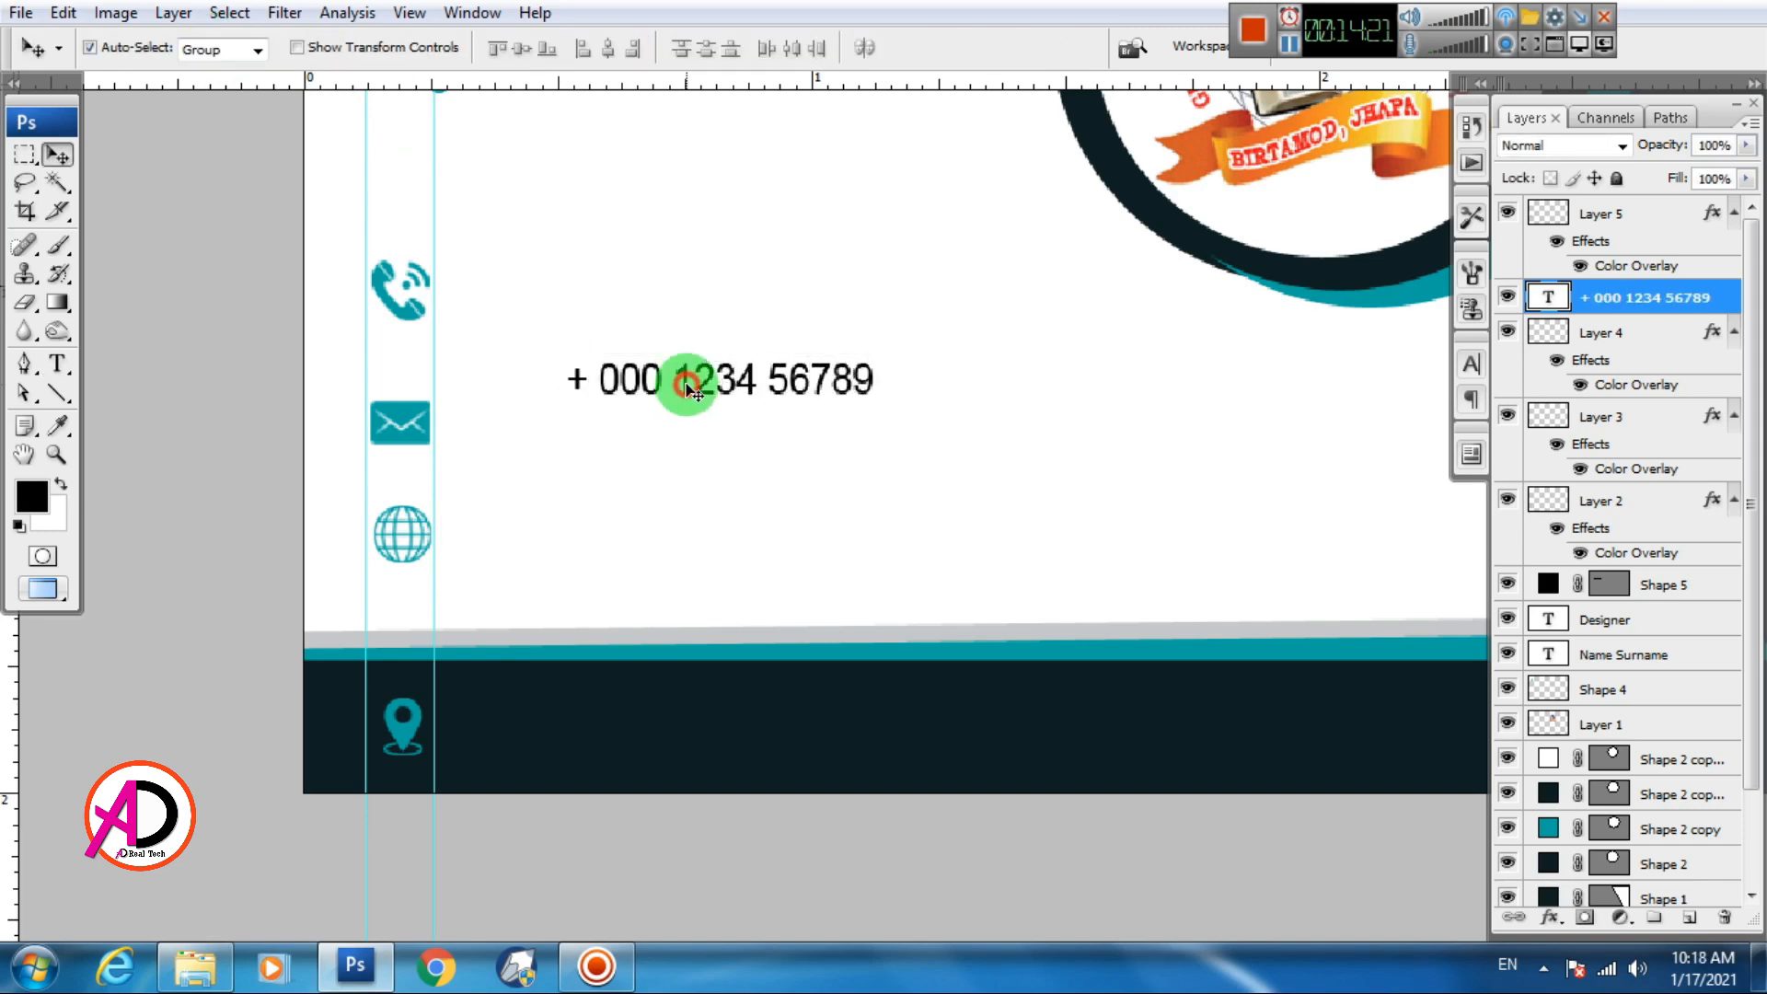
Move the phone number beside the phone icon and colour it teal
left_click(1471, 364)
left_click_drag(687, 382, 513, 430)
left_click(1382, 569)
left_click(387, 304)
left_click(1693, 276)
Add a placeholder e-mail address line beside the envelope icon at 7 pt
left_click(57, 365)
left_click(498, 419)
key("ctrl+a")
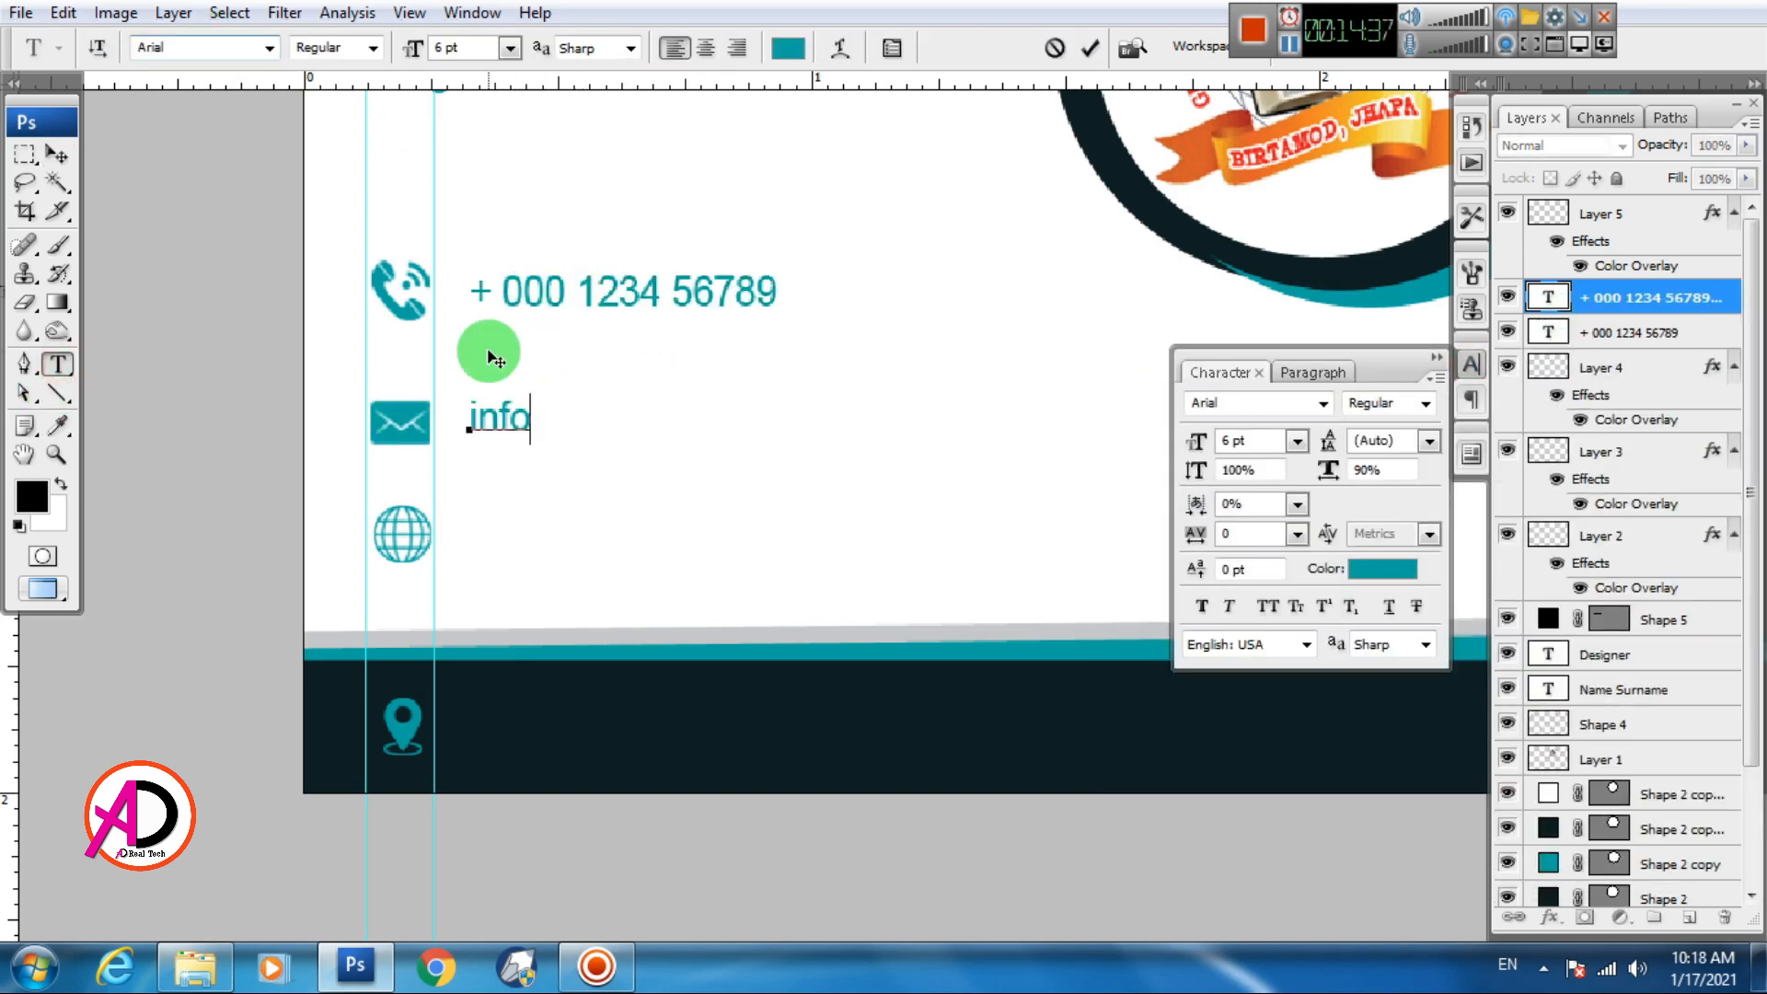
key("ctrl+a")
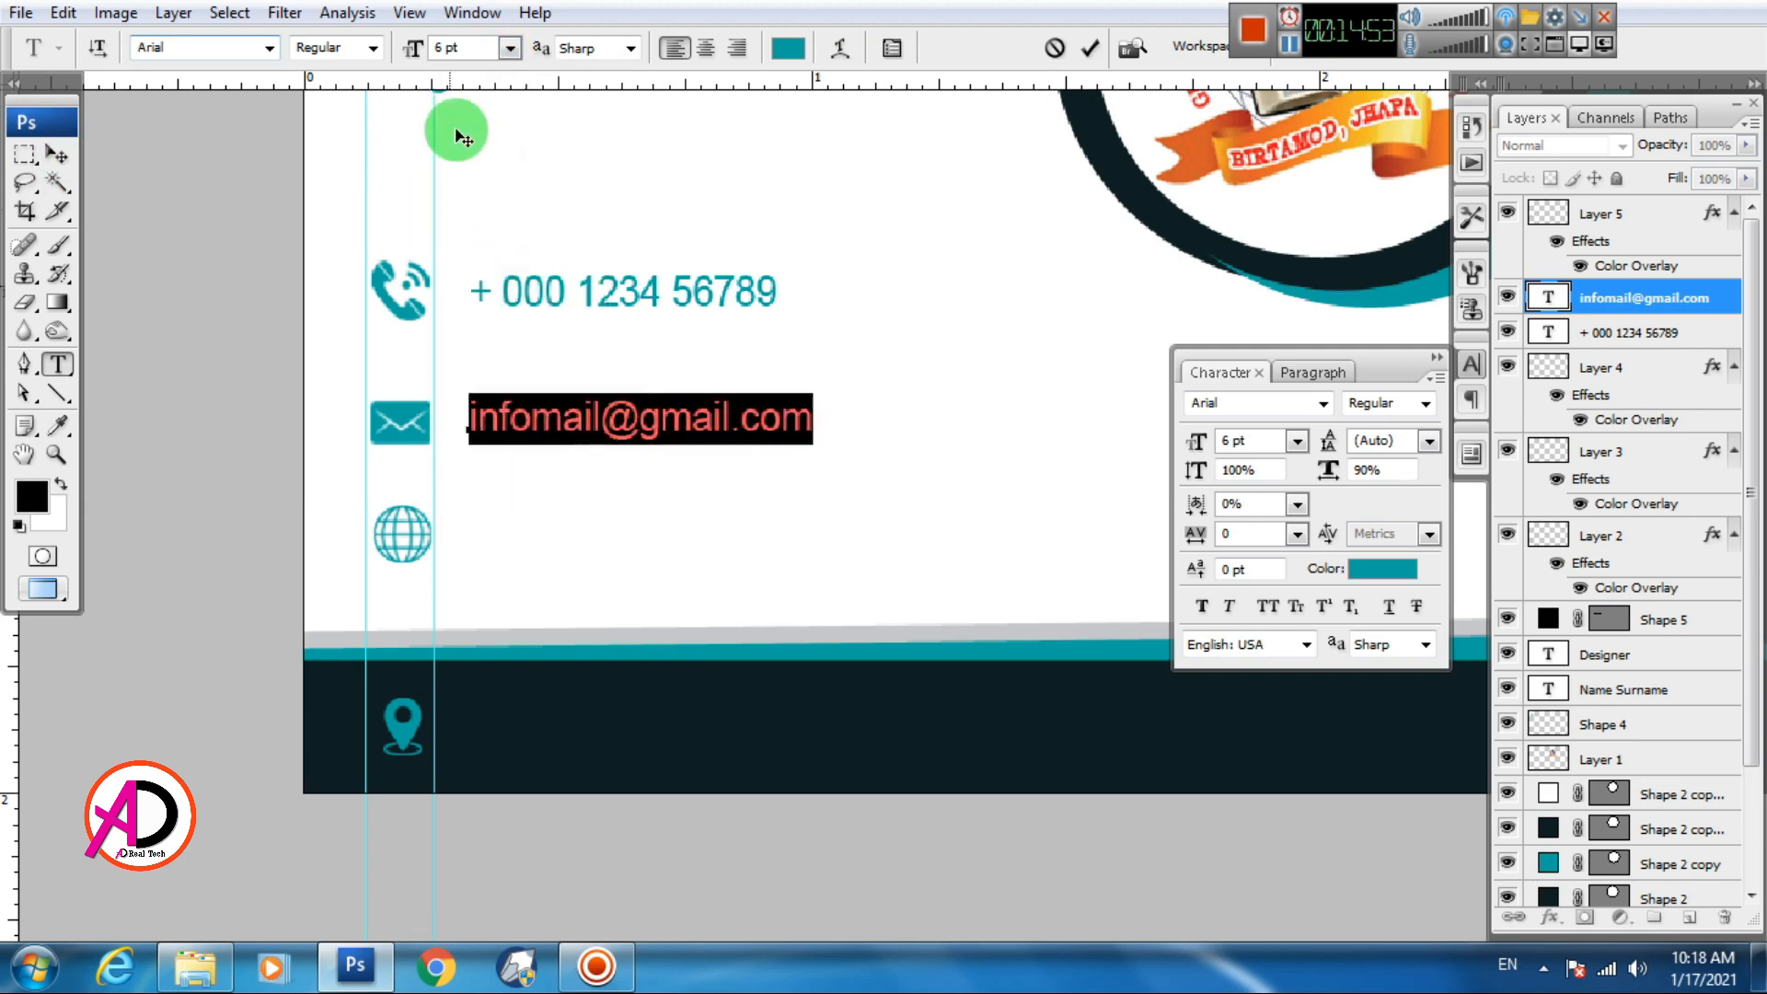
type("7")
left_click(56, 154)
Resize the phone number line to 7 pt
double_click(1549, 333)
left_click_drag(1250, 441, 1118, 419)
type("7")
left_click(56, 153)
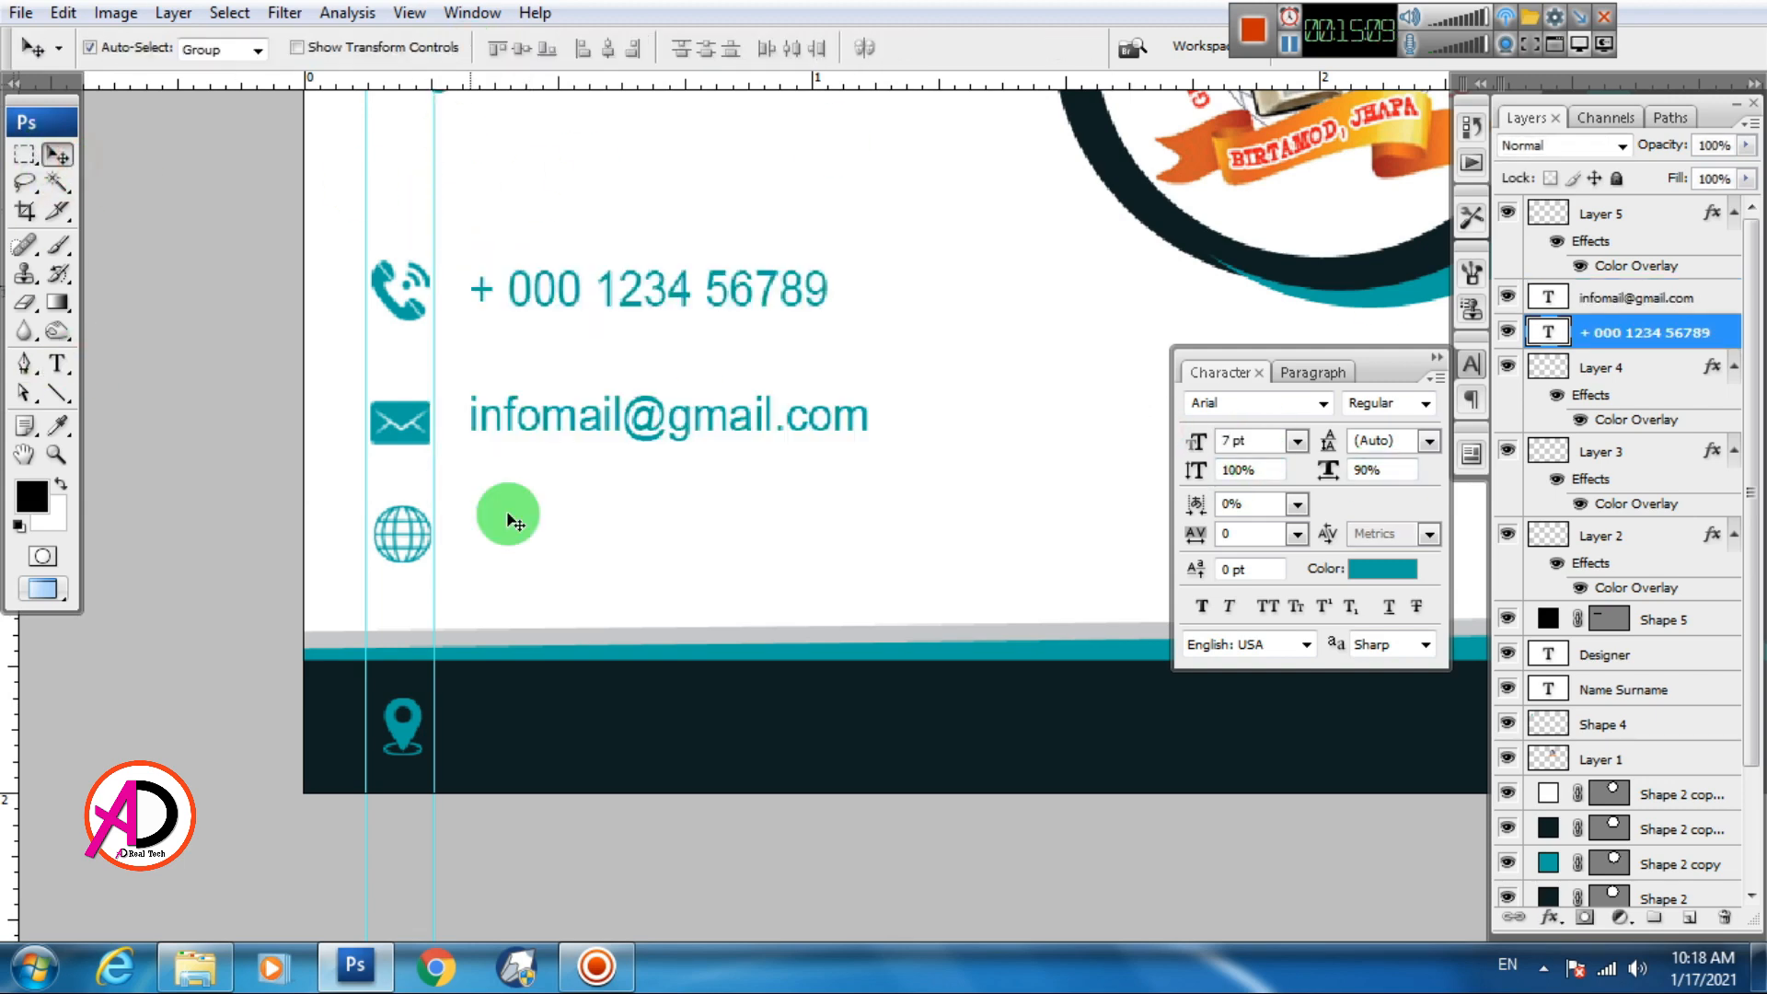
key("ctrl+minus")
key("ctrl+minus")
left_click_drag(571, 420, 540, 657, "alt")
scroll(637, 557, "up", 3)
key("t")
left_click(589, 531)
key("ctrl+a")
type("www.yourwebsite.com")
left_click(56, 153)
Add a white street address line beside the pin on the navy band
double_click(1548, 298)
left_click(1383, 569)
left_click(1117, 432)
key("Return")
type("Your")
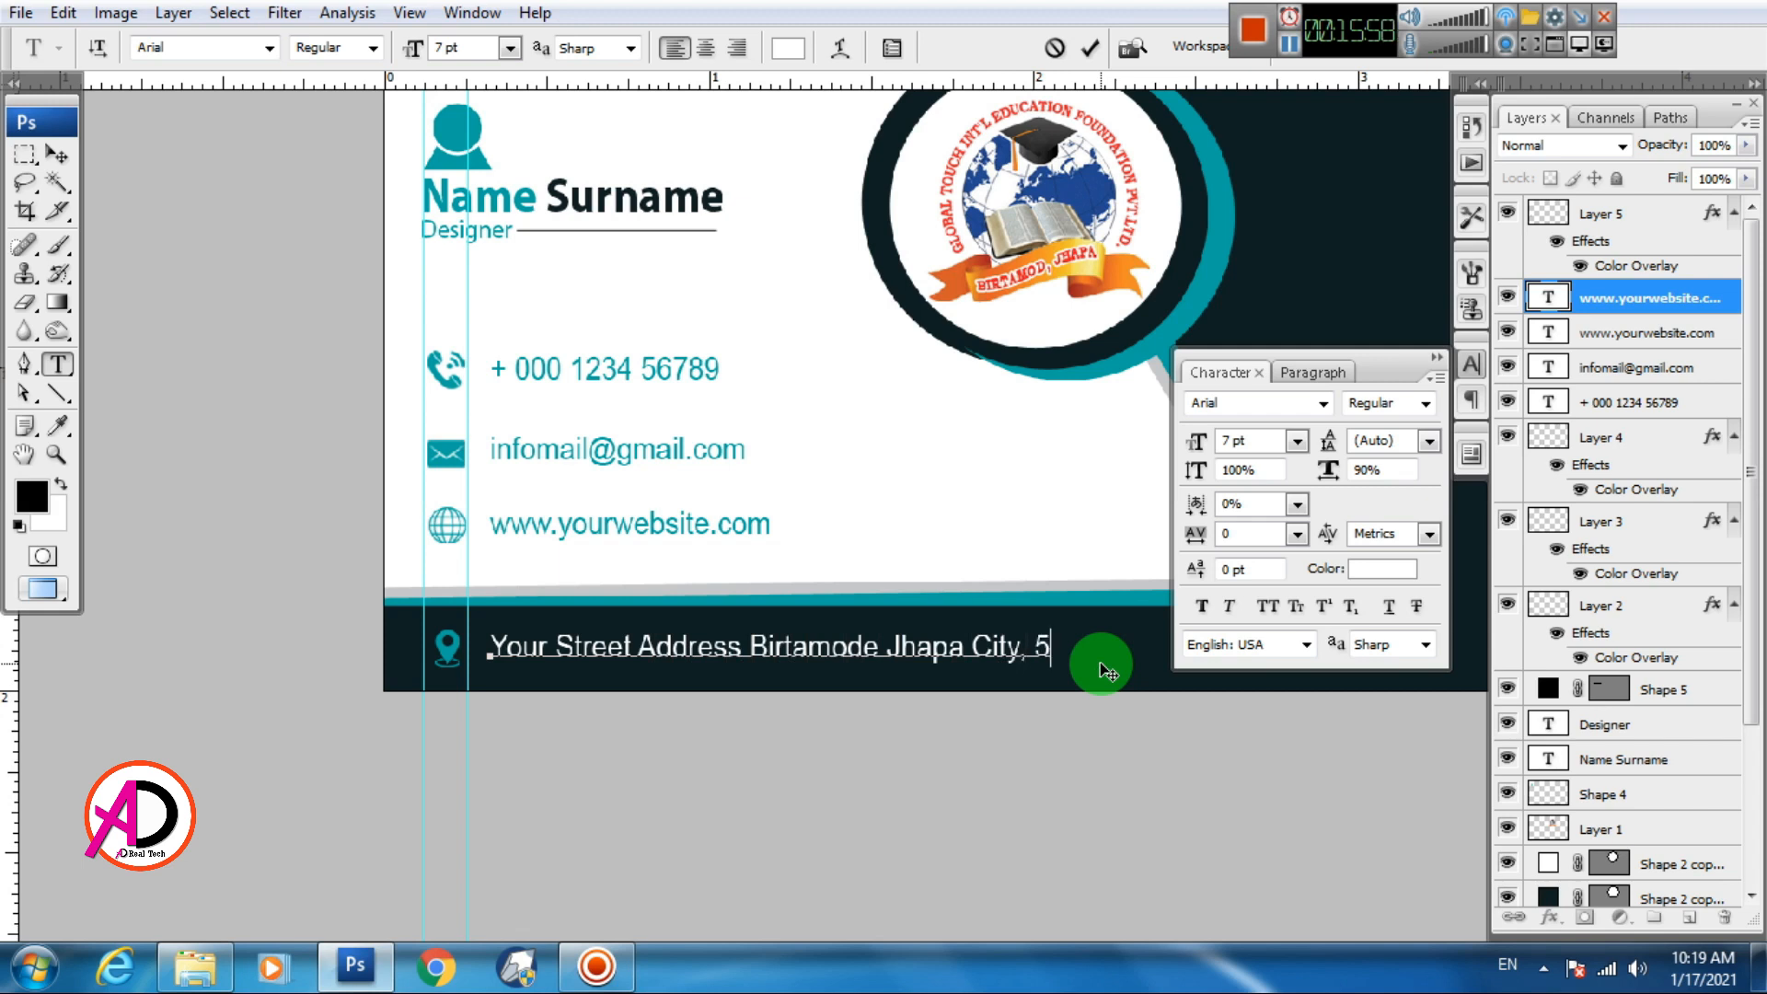
key("ctrl+Return")
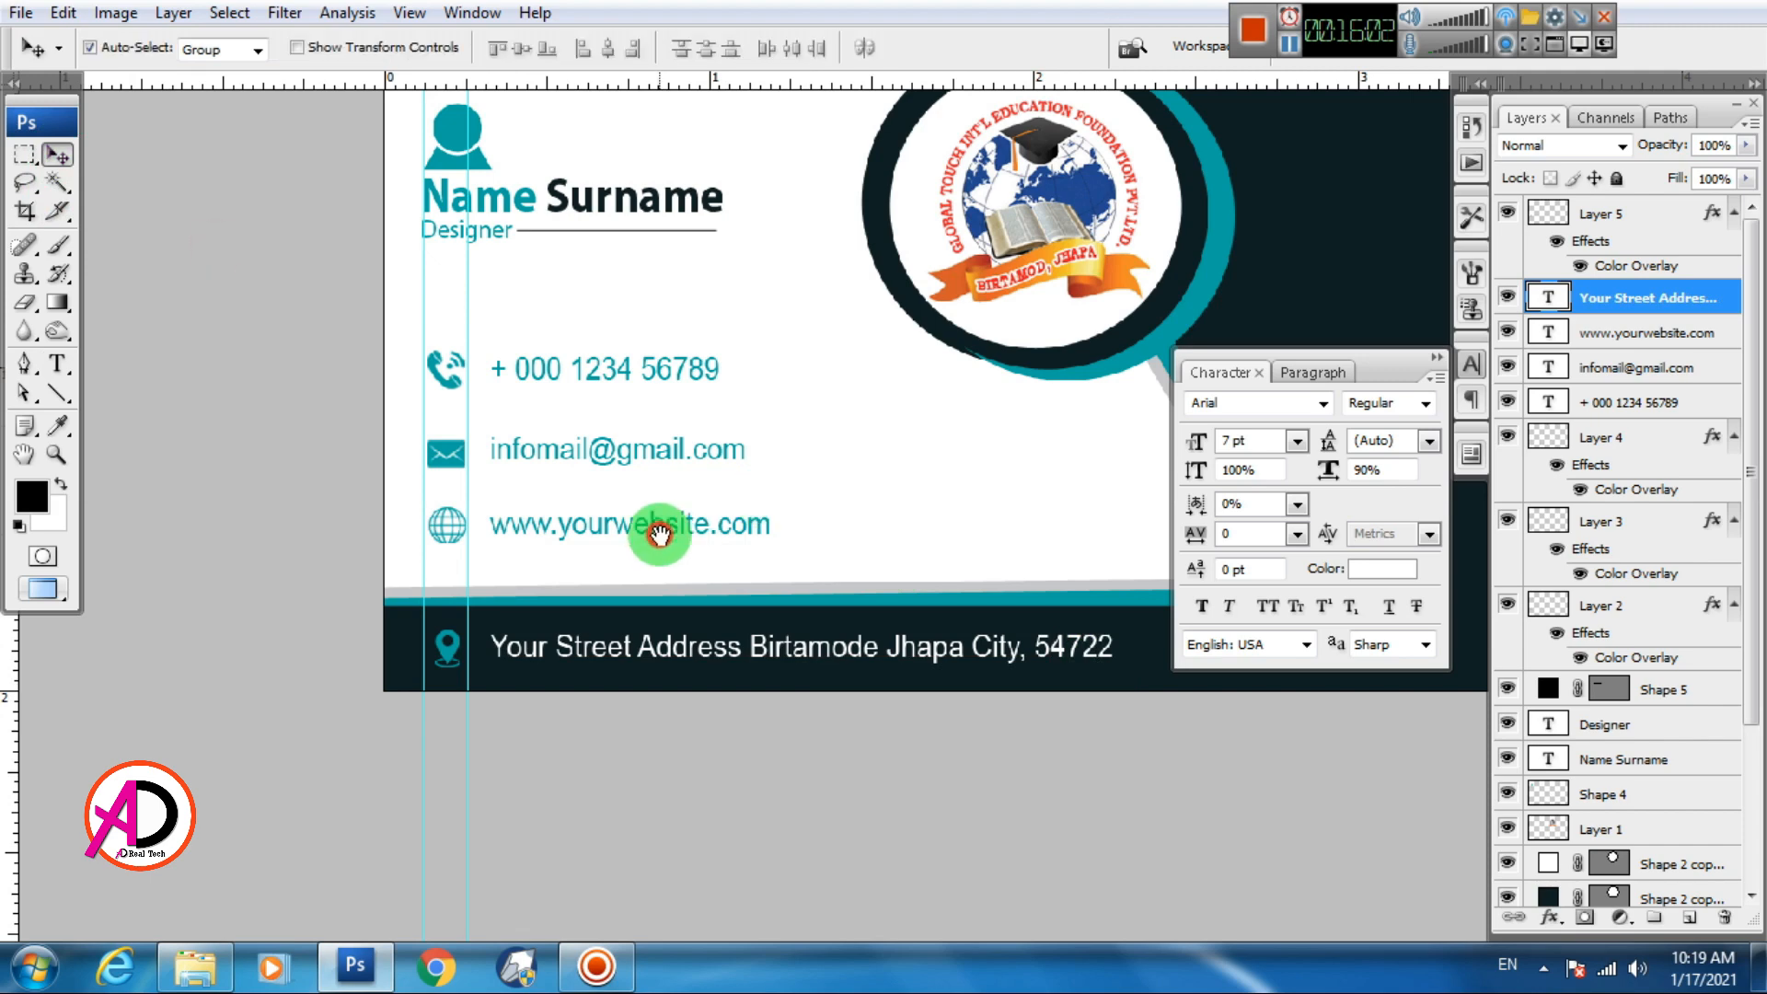
scroll(710, 467, "down", 4)
scroll(747, 564, "up", 2)
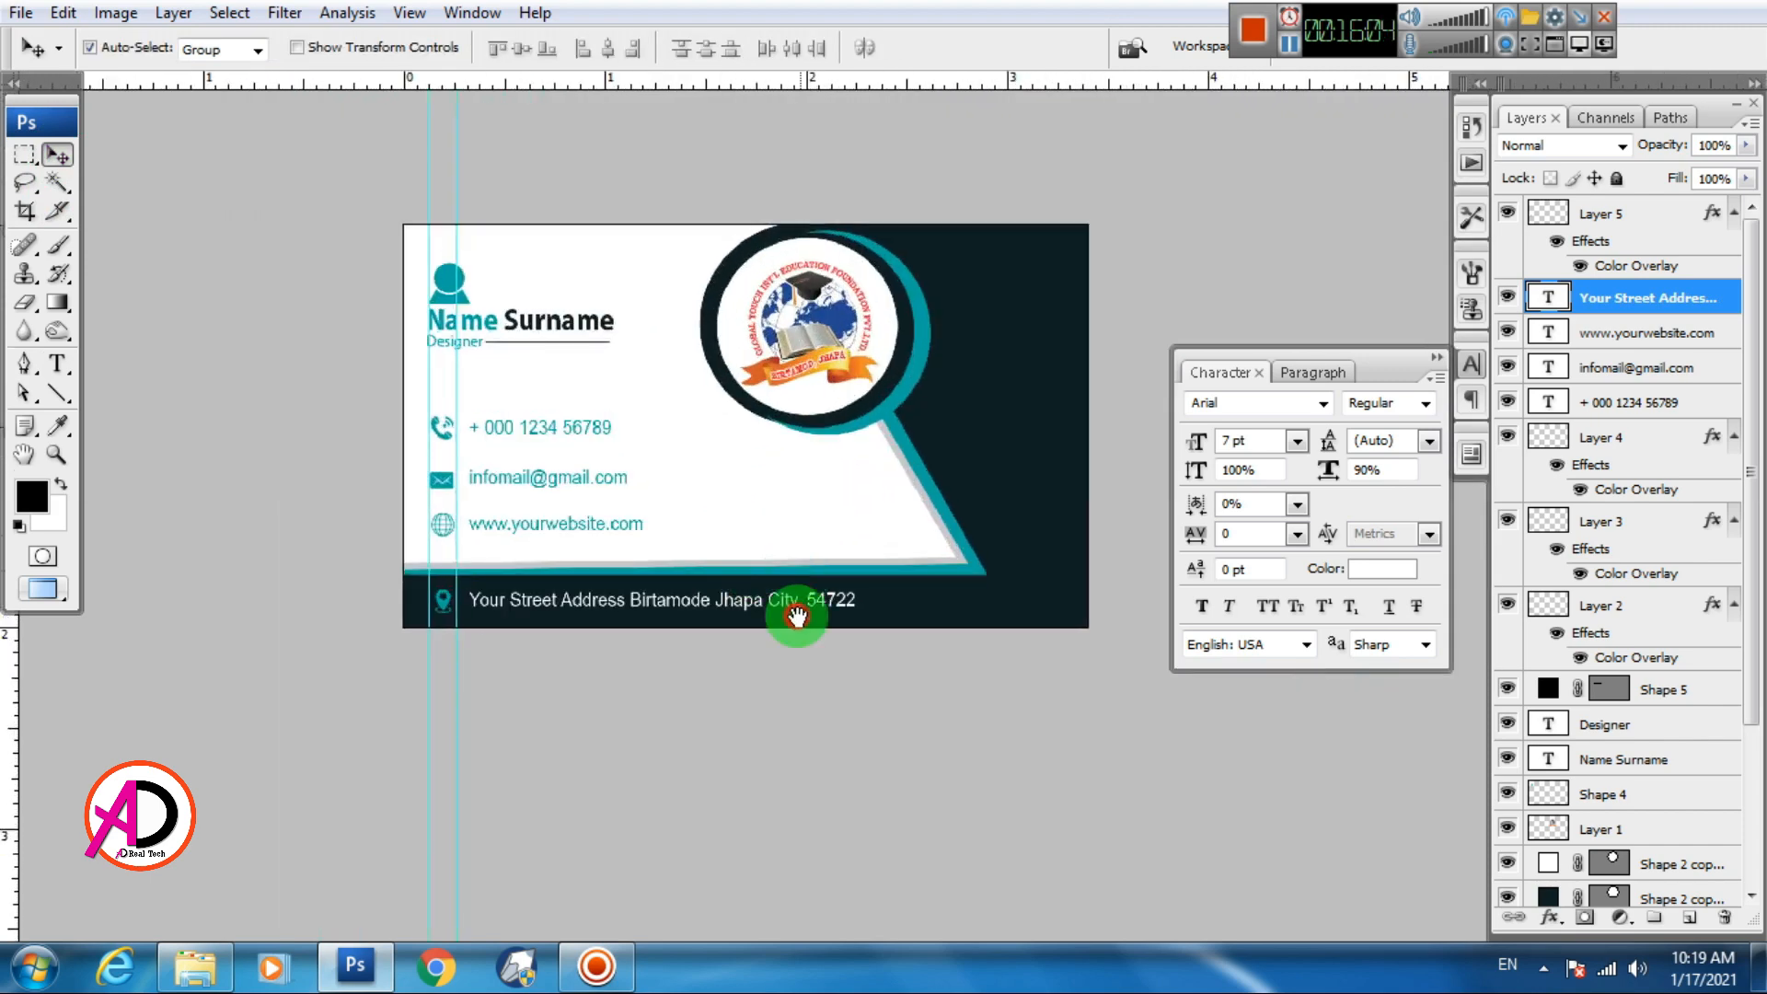
scroll(789, 603, "up", 1)
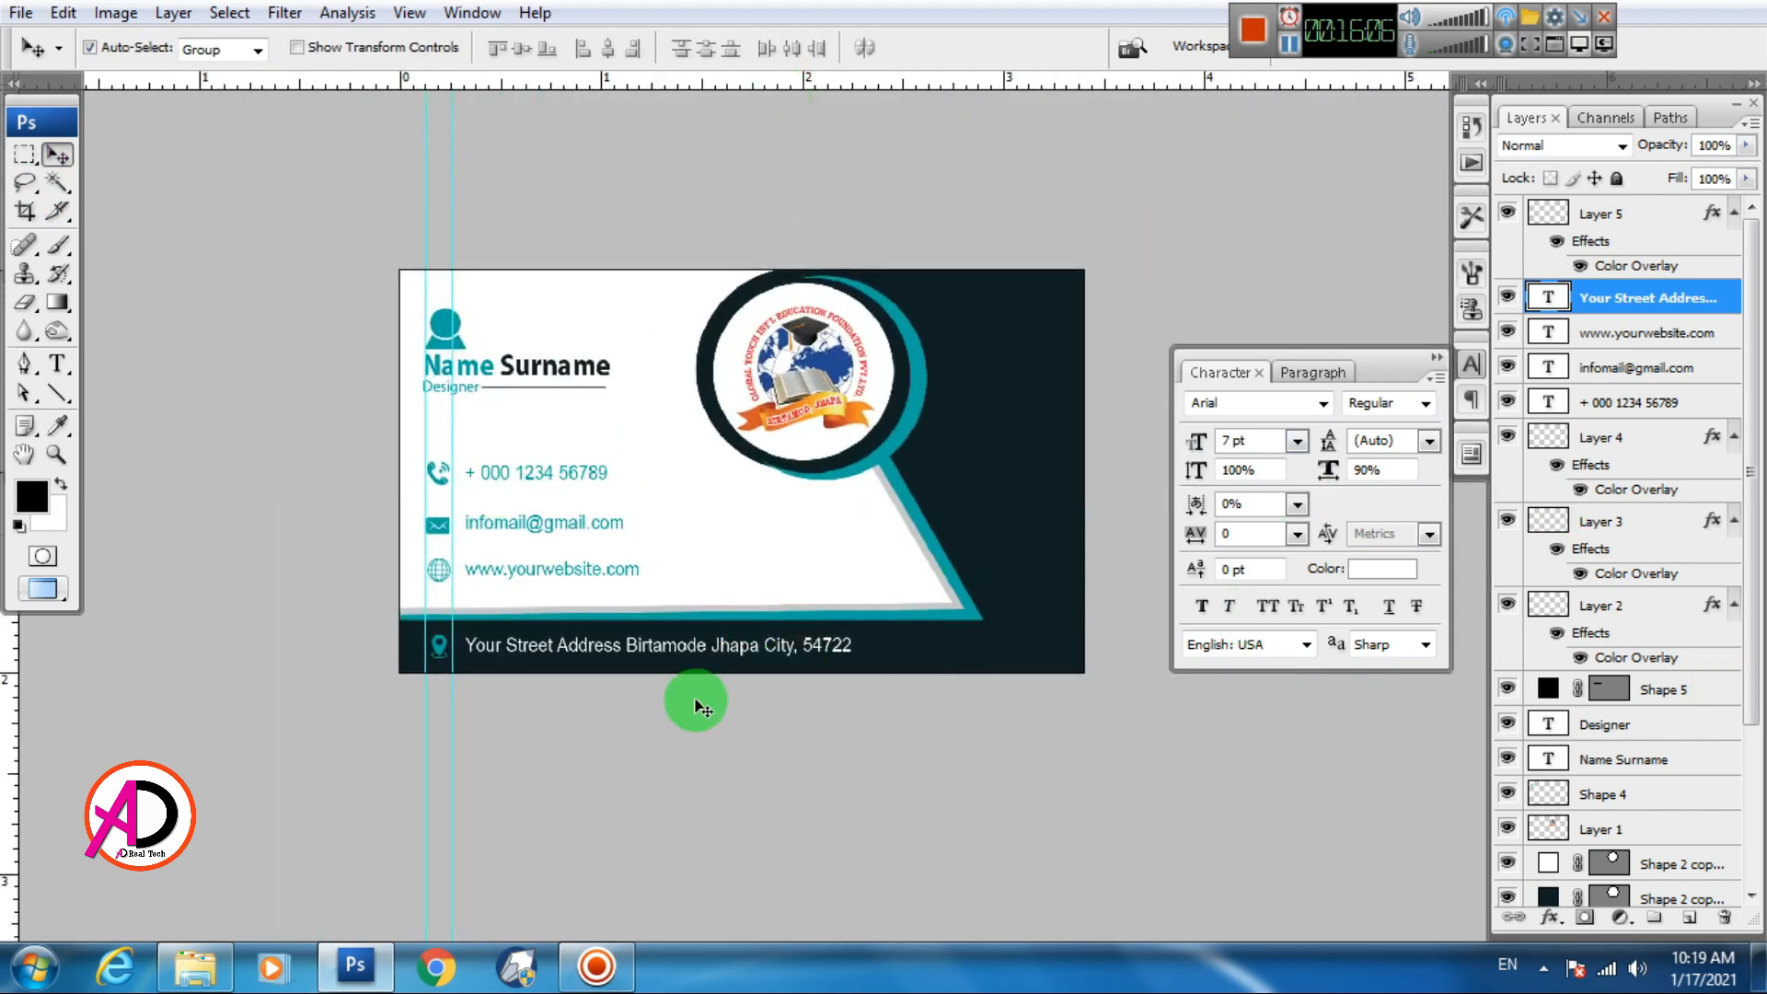